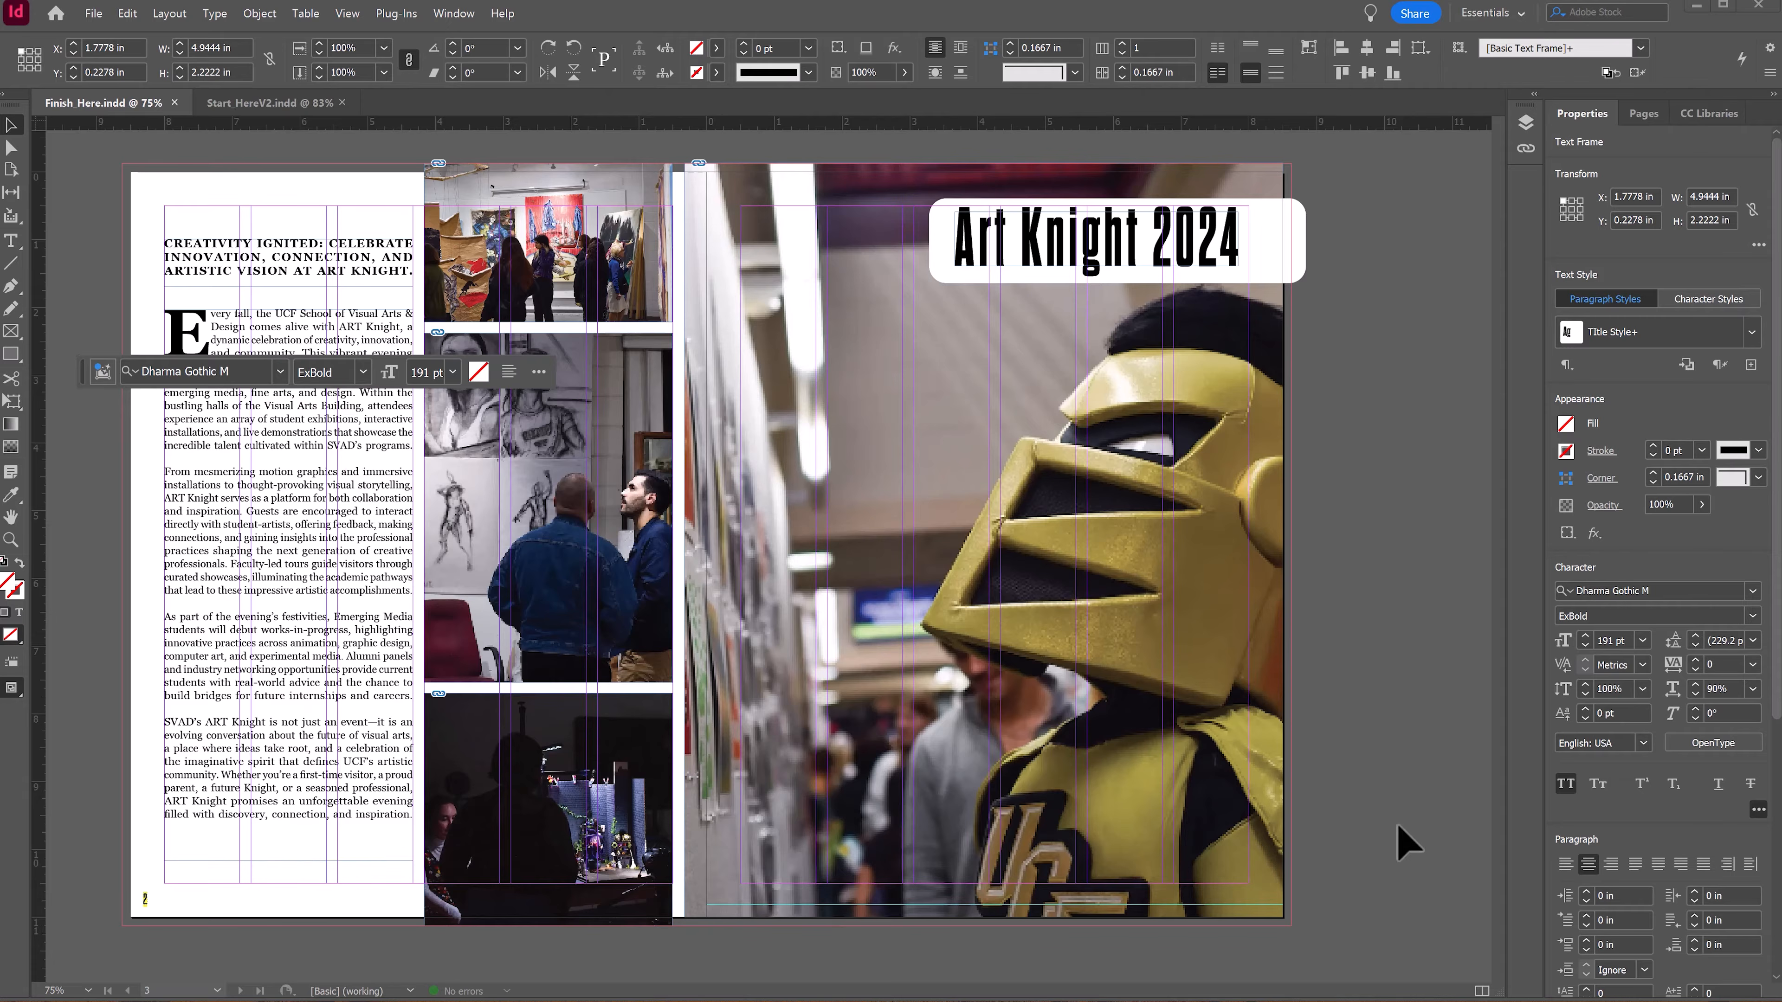
Step: Switch to the Start_HereV2 document and go to the spread of pages 2–3
left_click(256, 103)
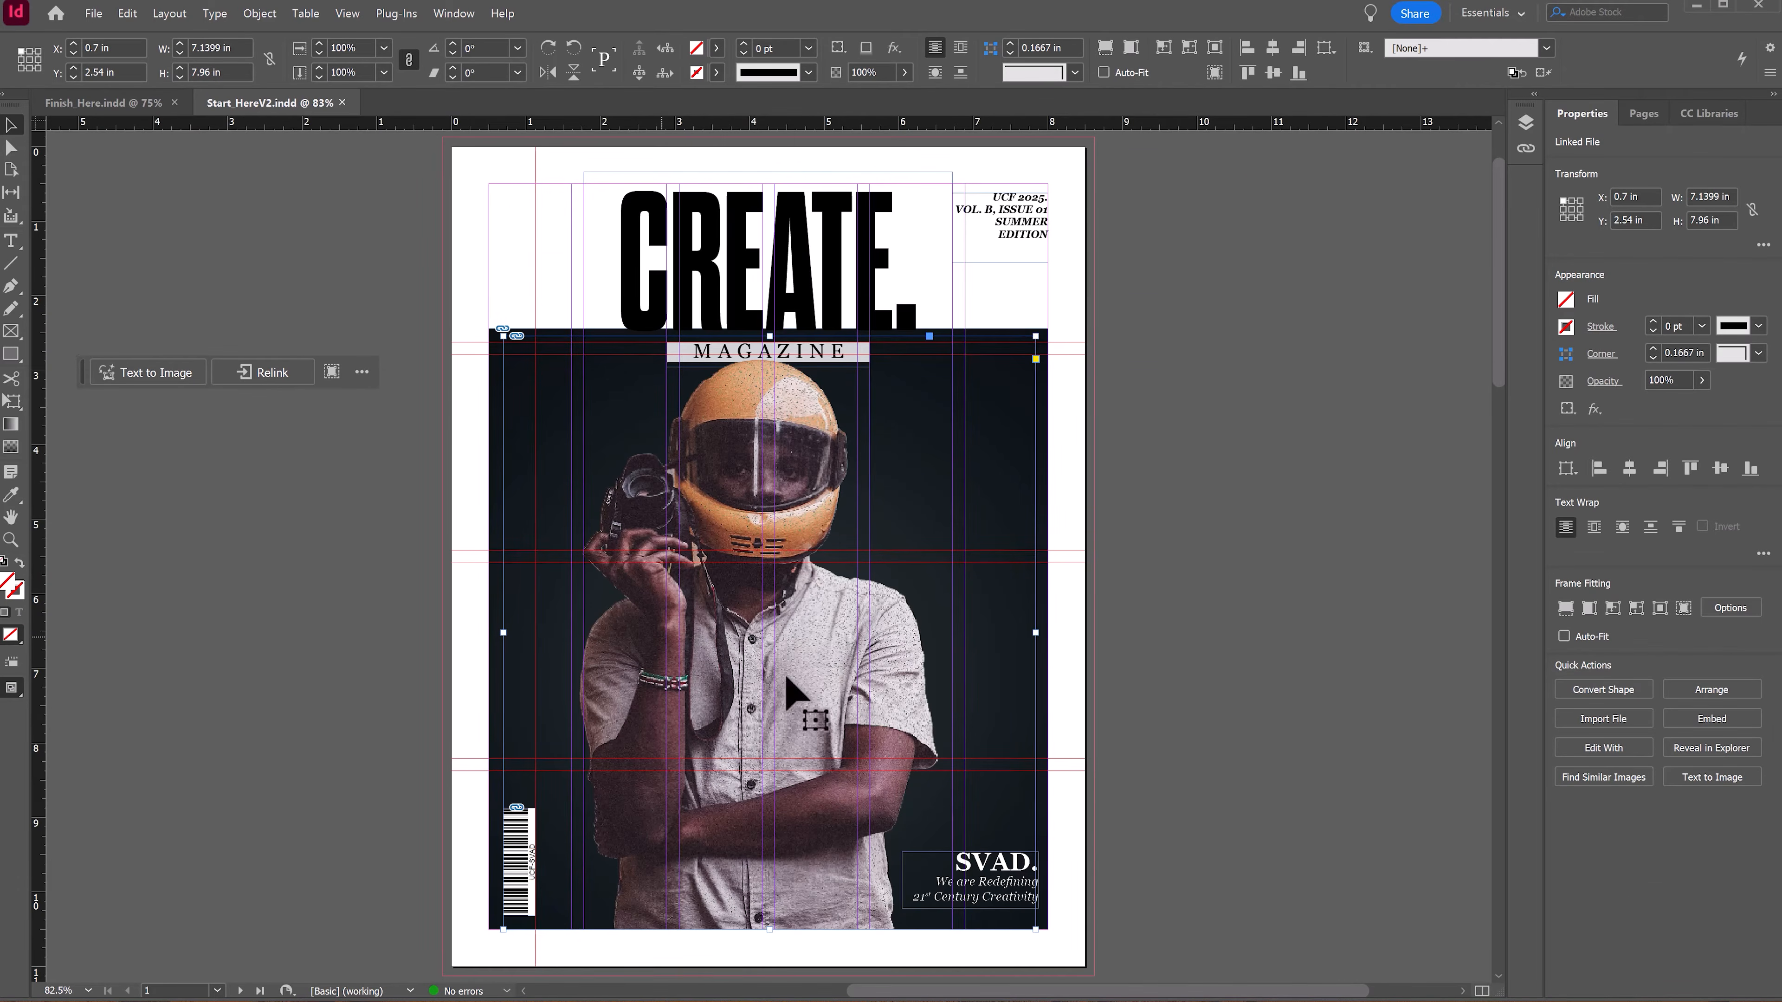
scroll(295, 815, "down", 12)
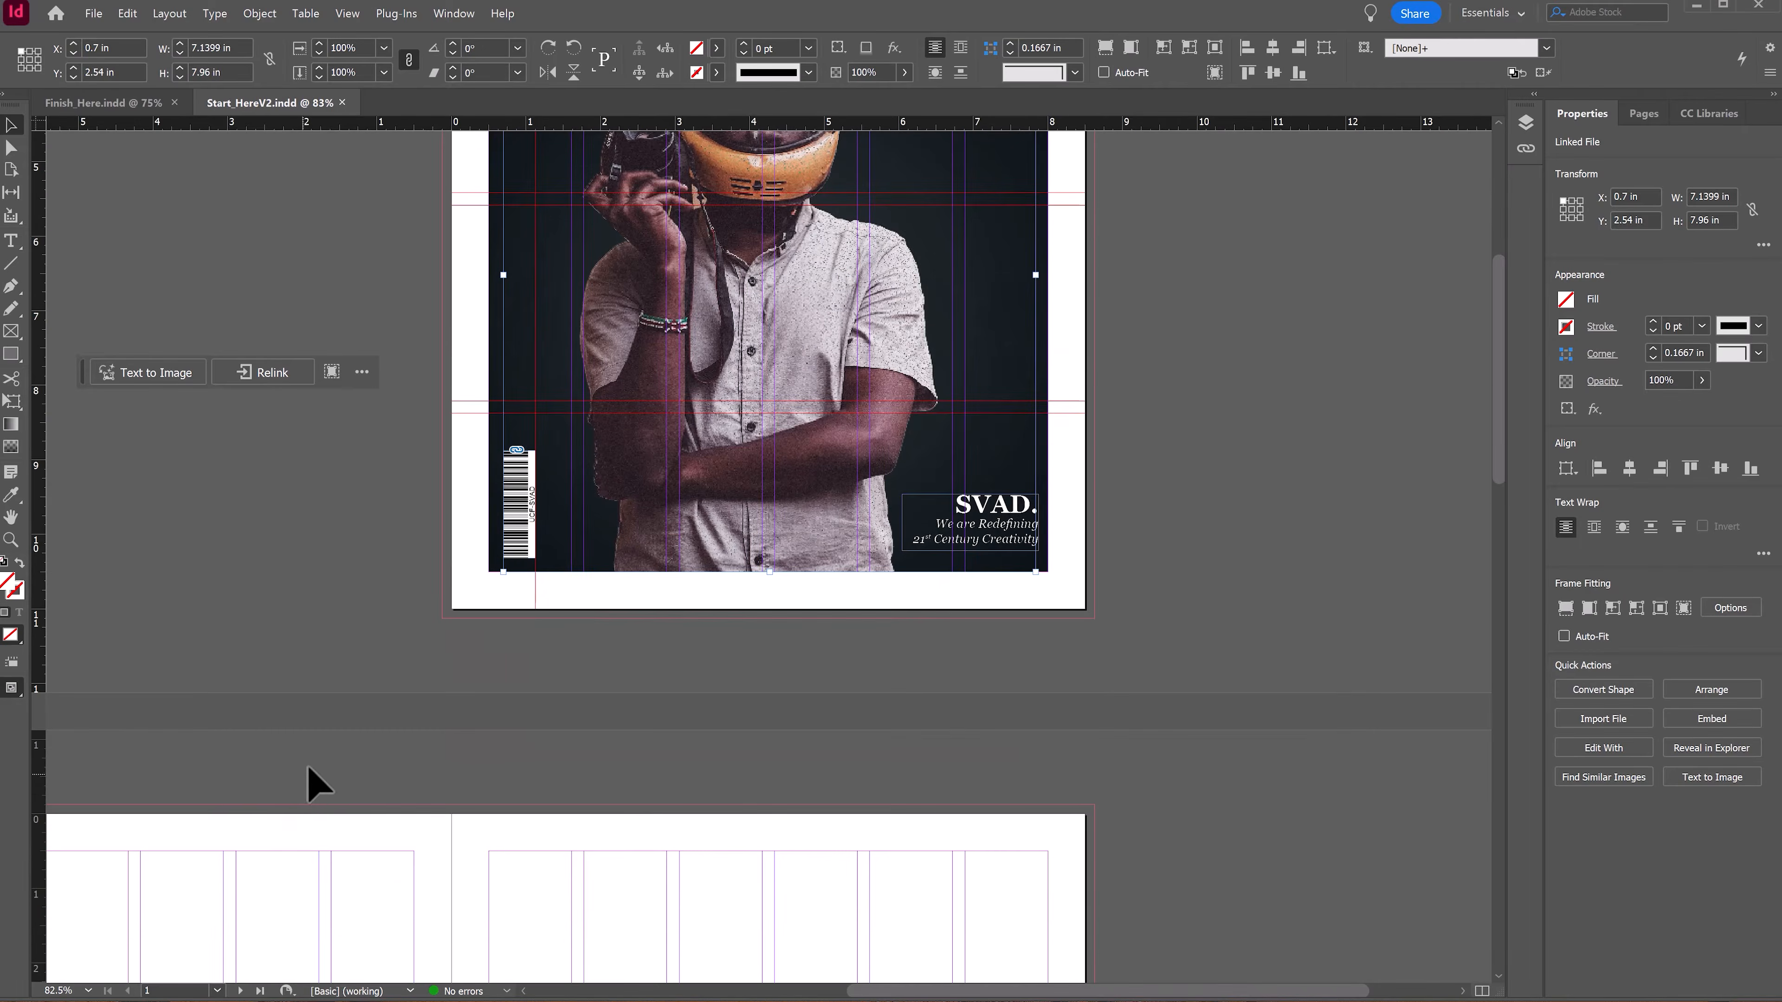
scroll(399, 724, "down", 2)
key("space")
left_click_drag(399, 611, 696, 654)
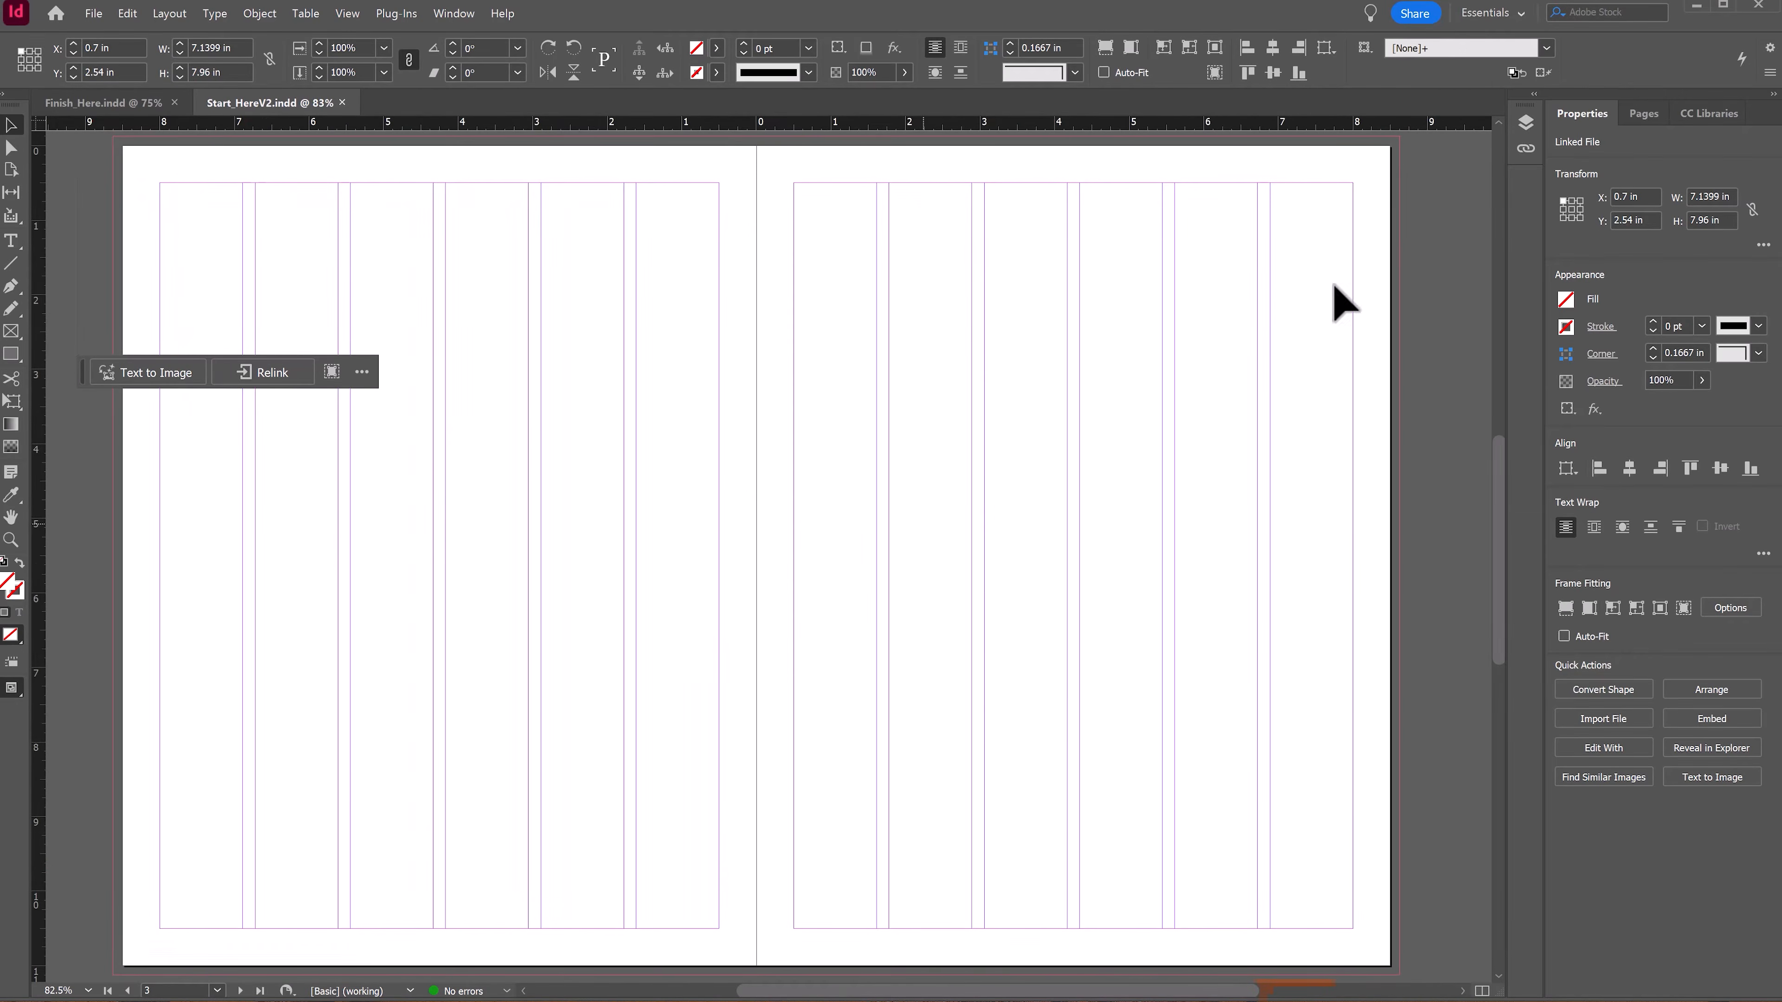
left_click(1633, 109)
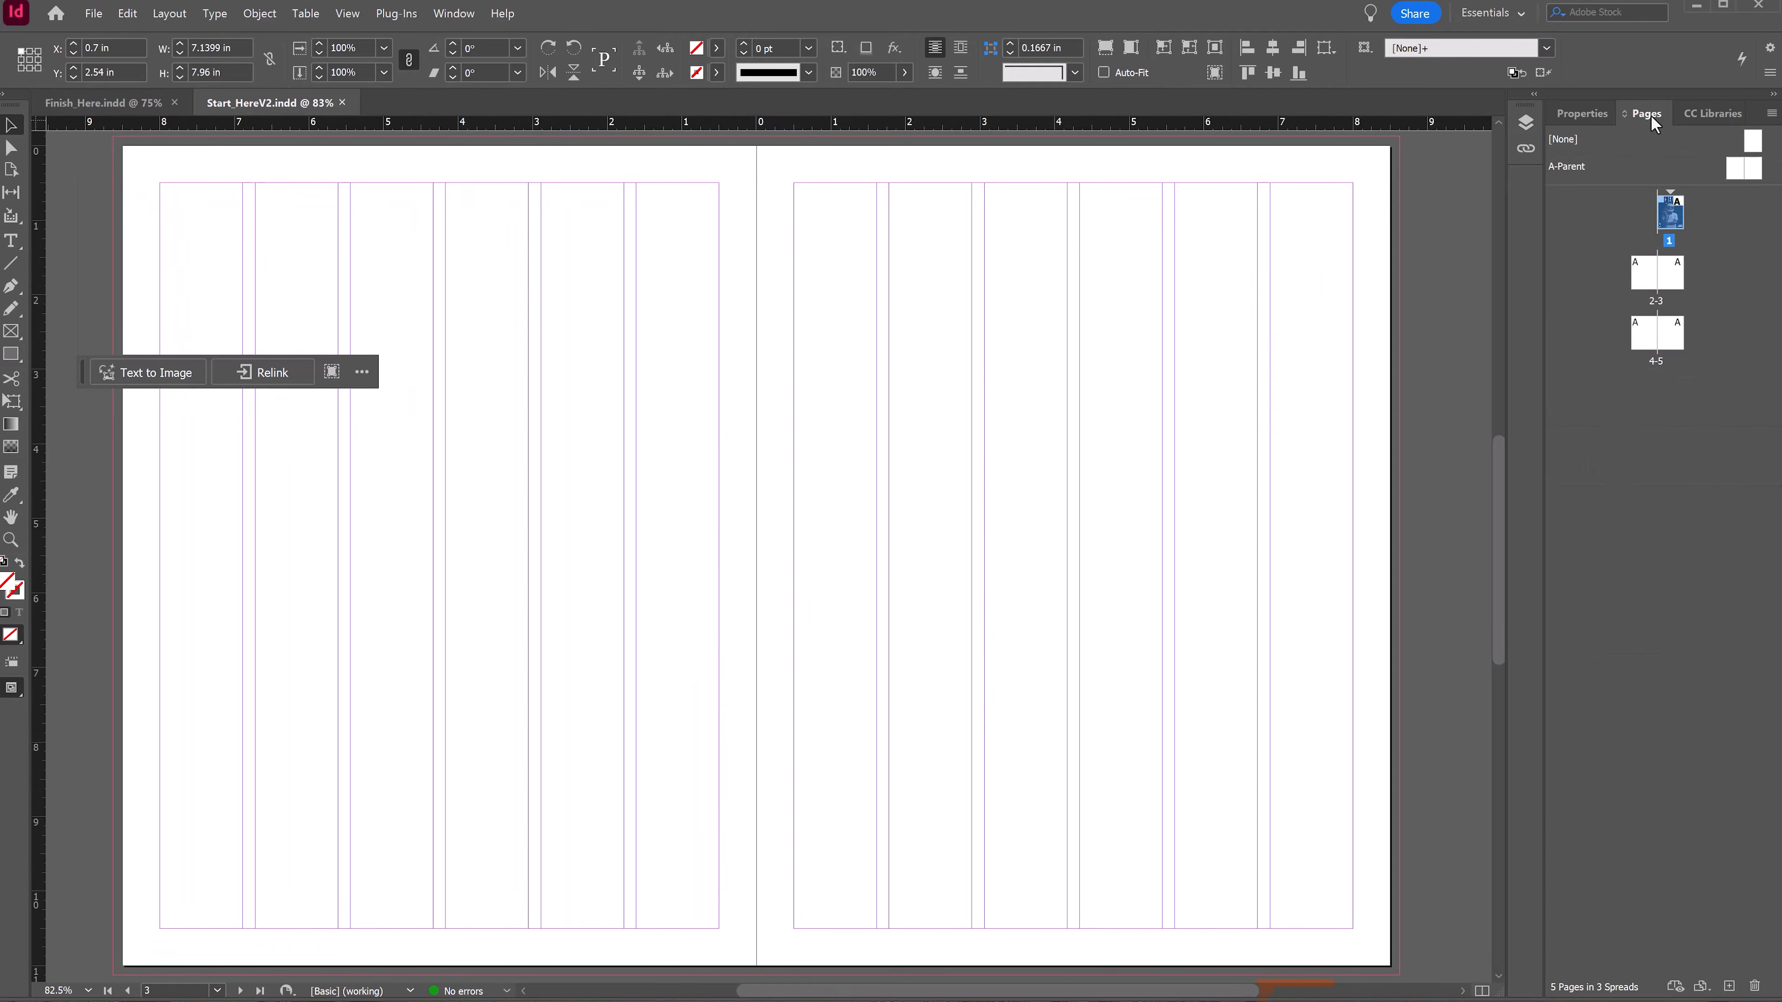
left_click(1646, 278)
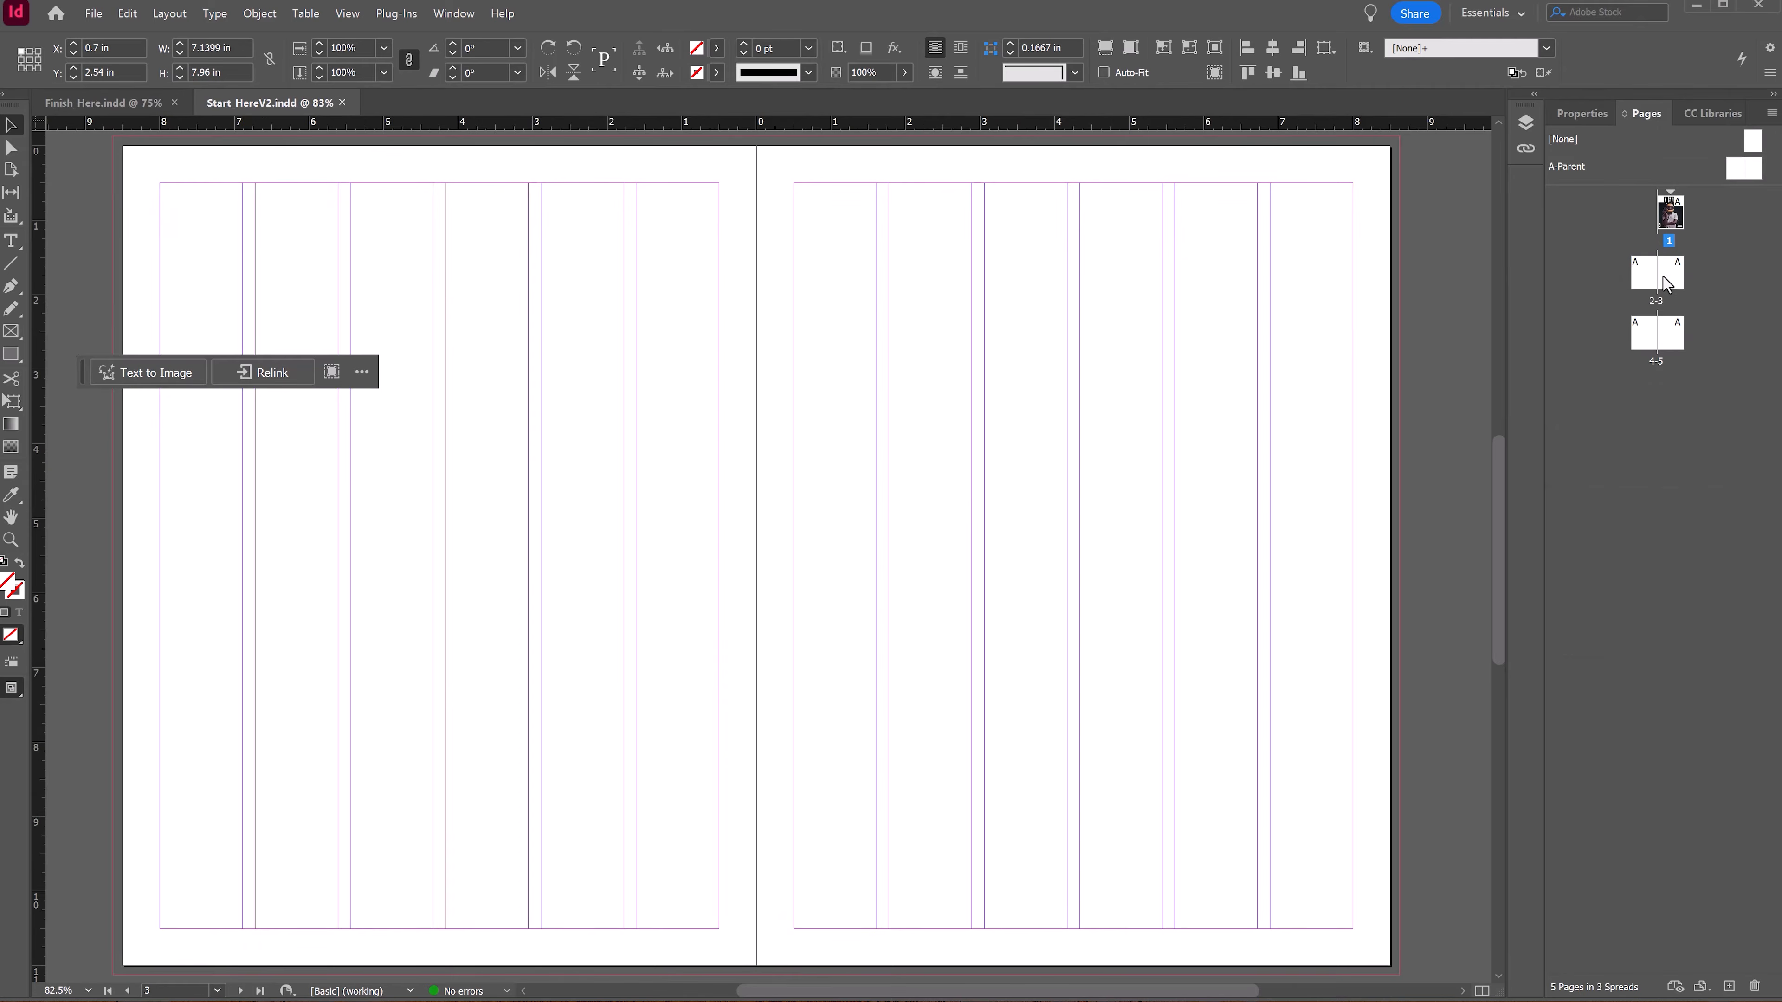
left_click(1649, 286)
left_click_drag(928, 417, 901, 419)
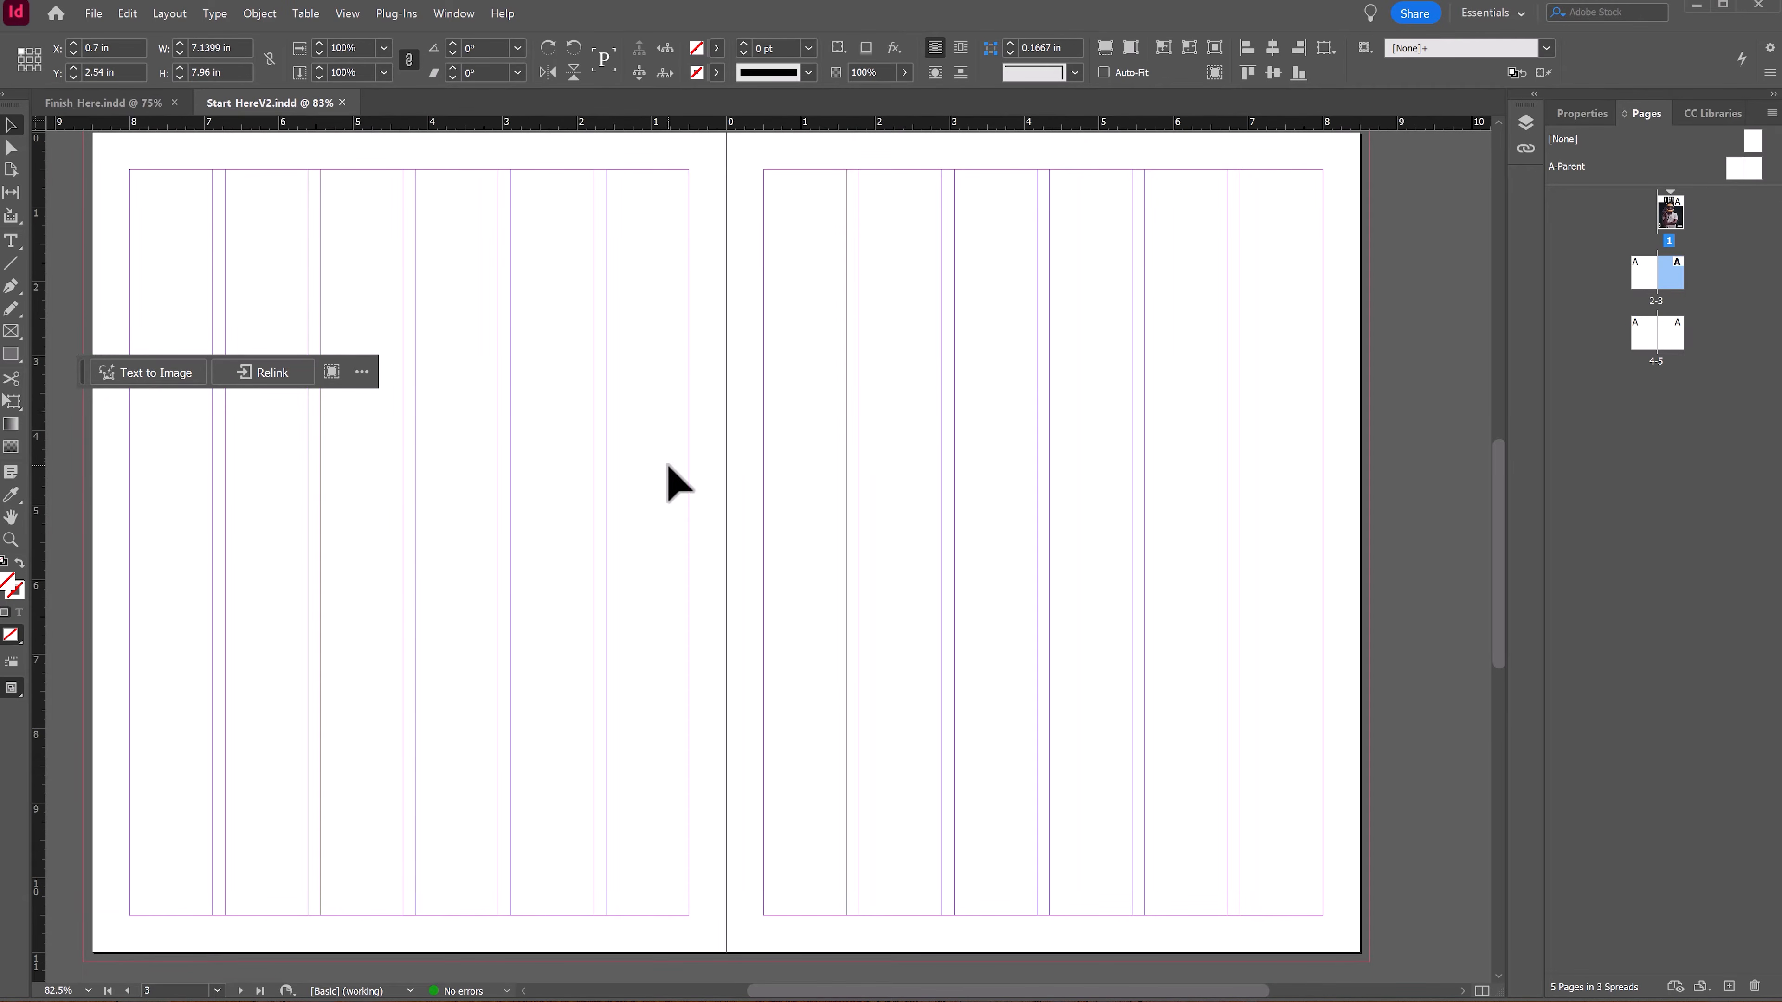
Step: Draw a rectangle frame covering the right page to the bleed, about 8.875 × 11.125 in, and place the Knightro image into it
left_click(12, 329)
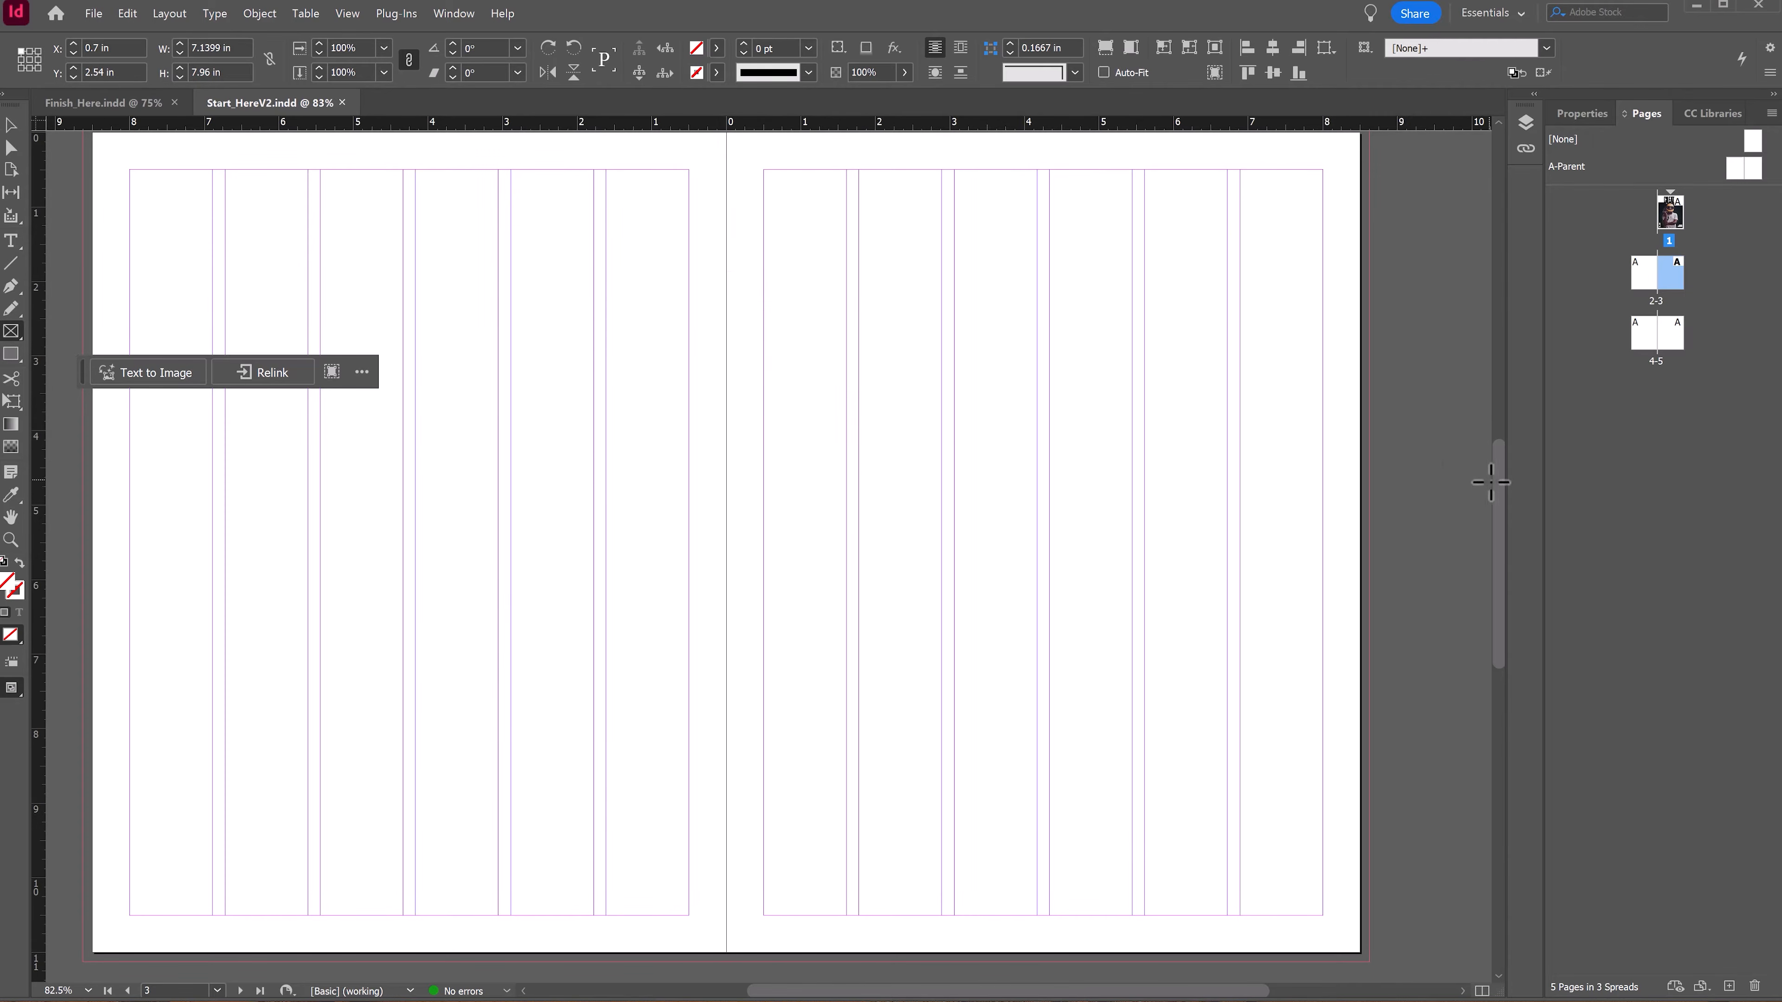
left_click_drag(1499, 490, 1500, 486)
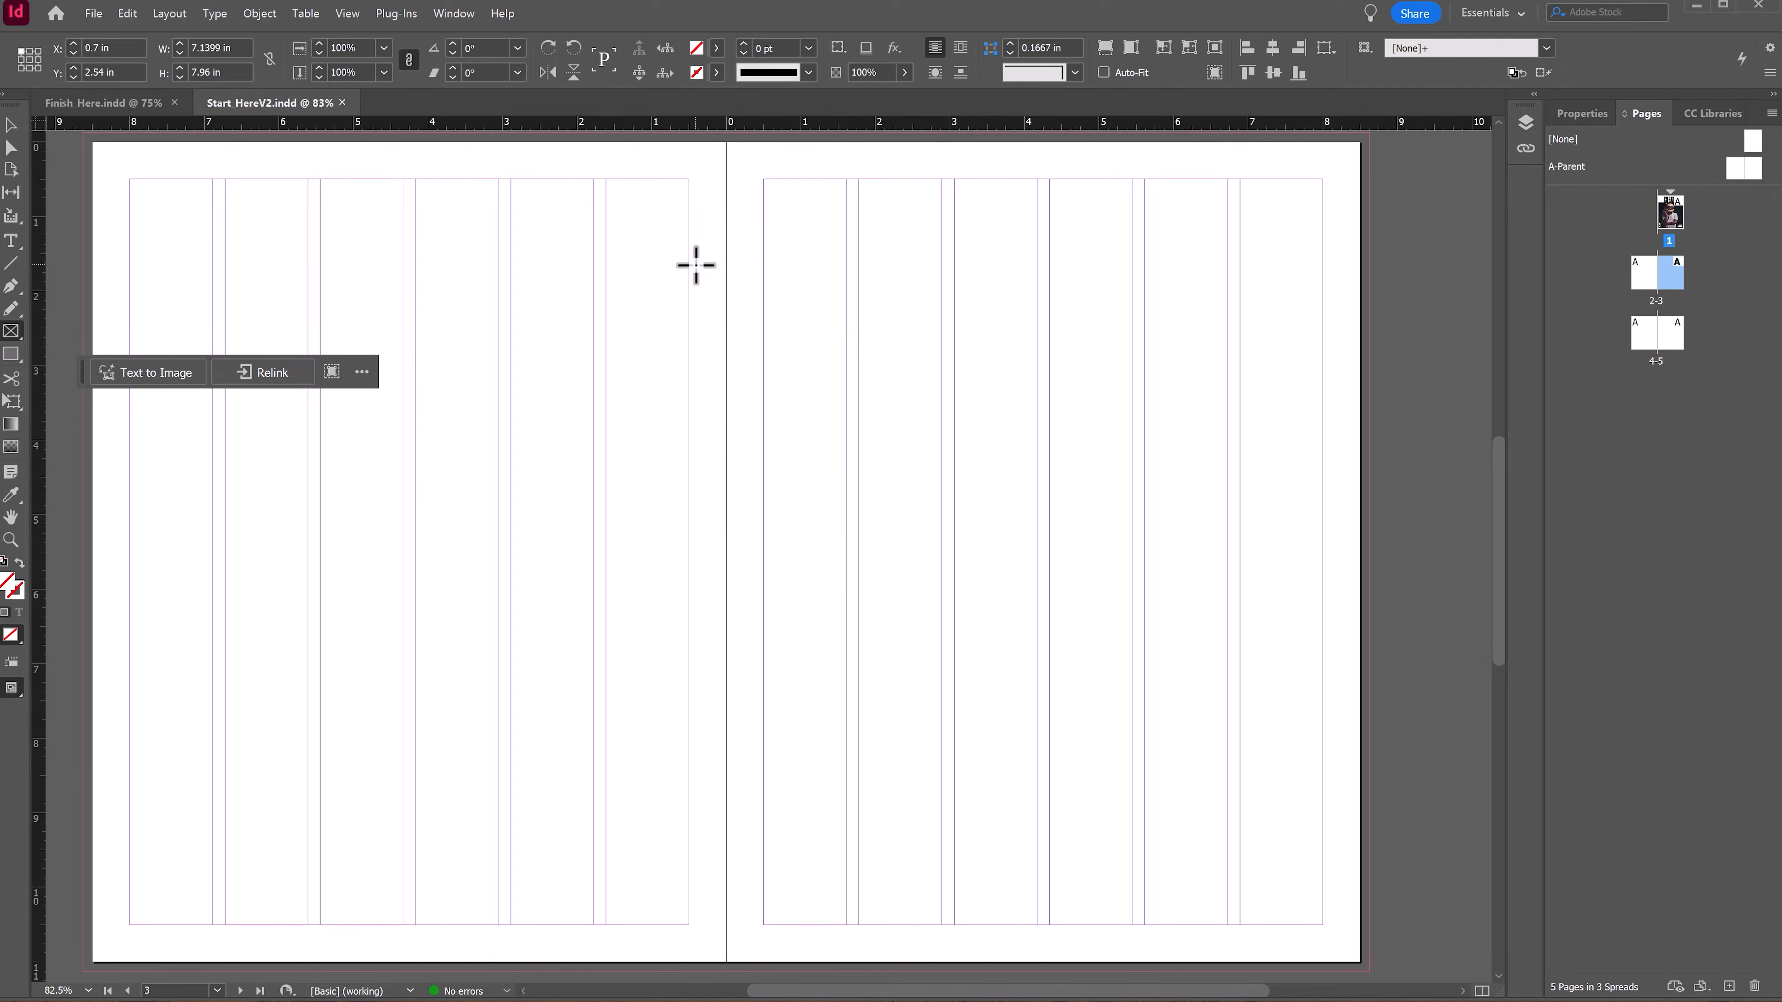
left_click_drag(709, 142, 1369, 832)
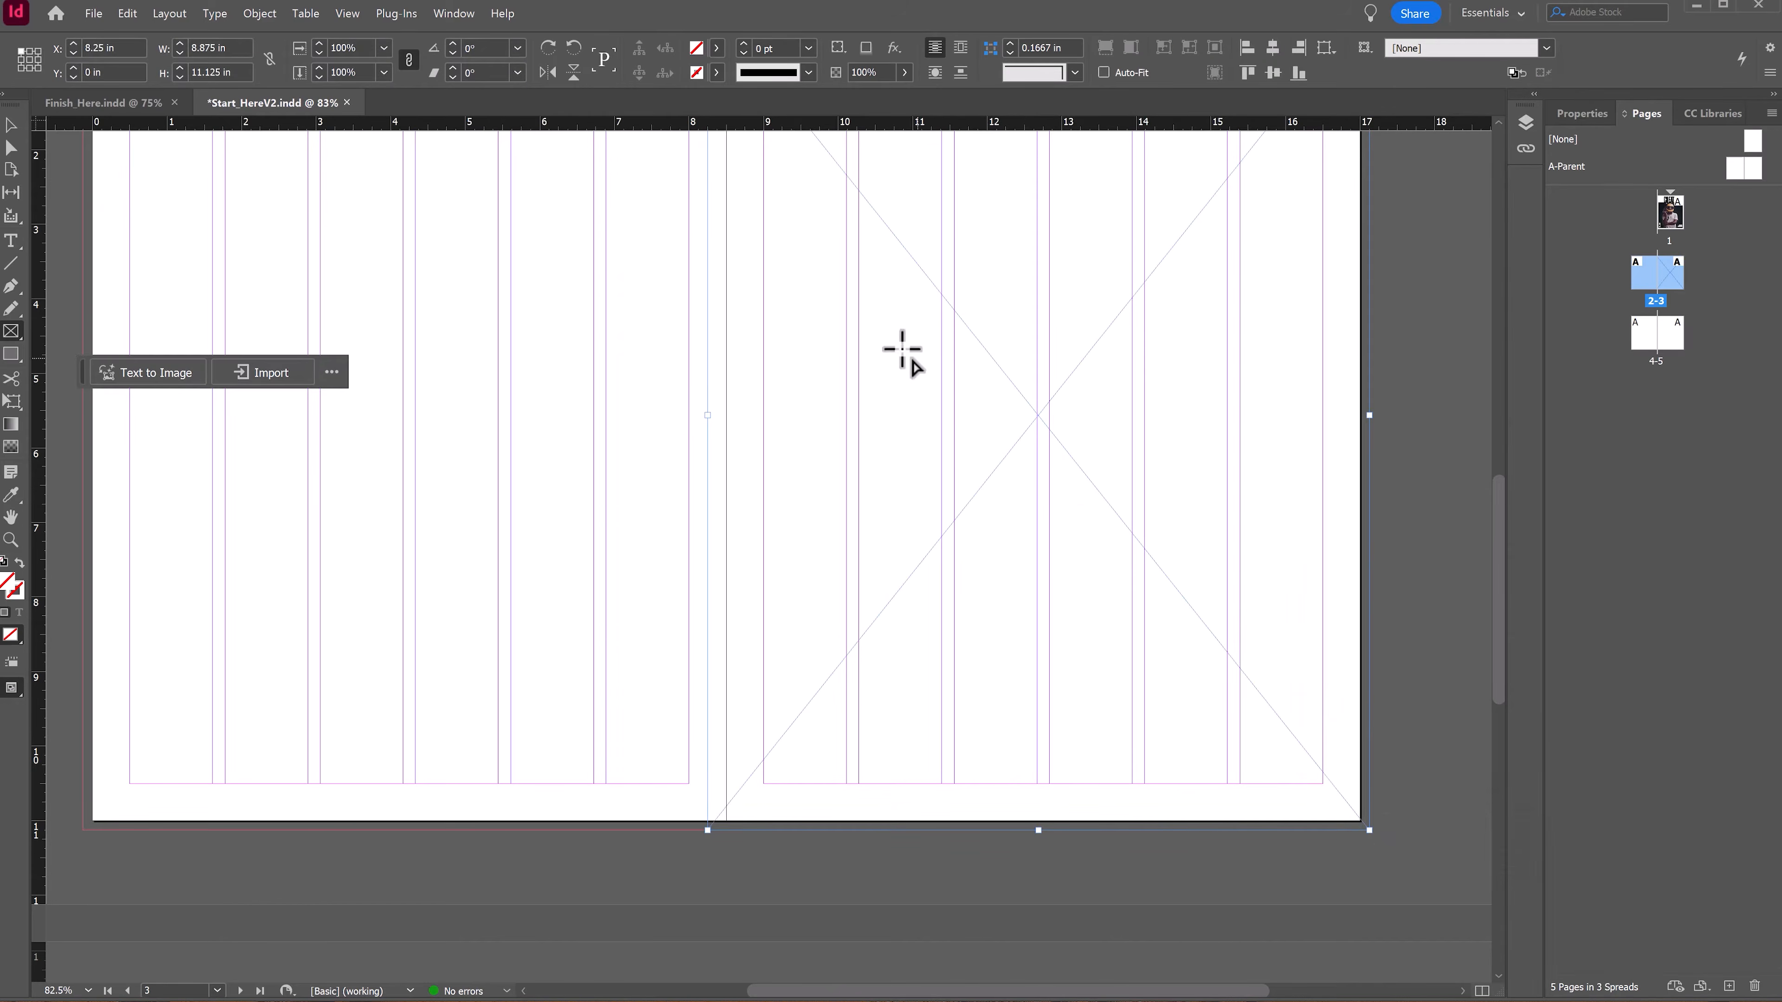
left_click_drag(1023, 255, 955, 395)
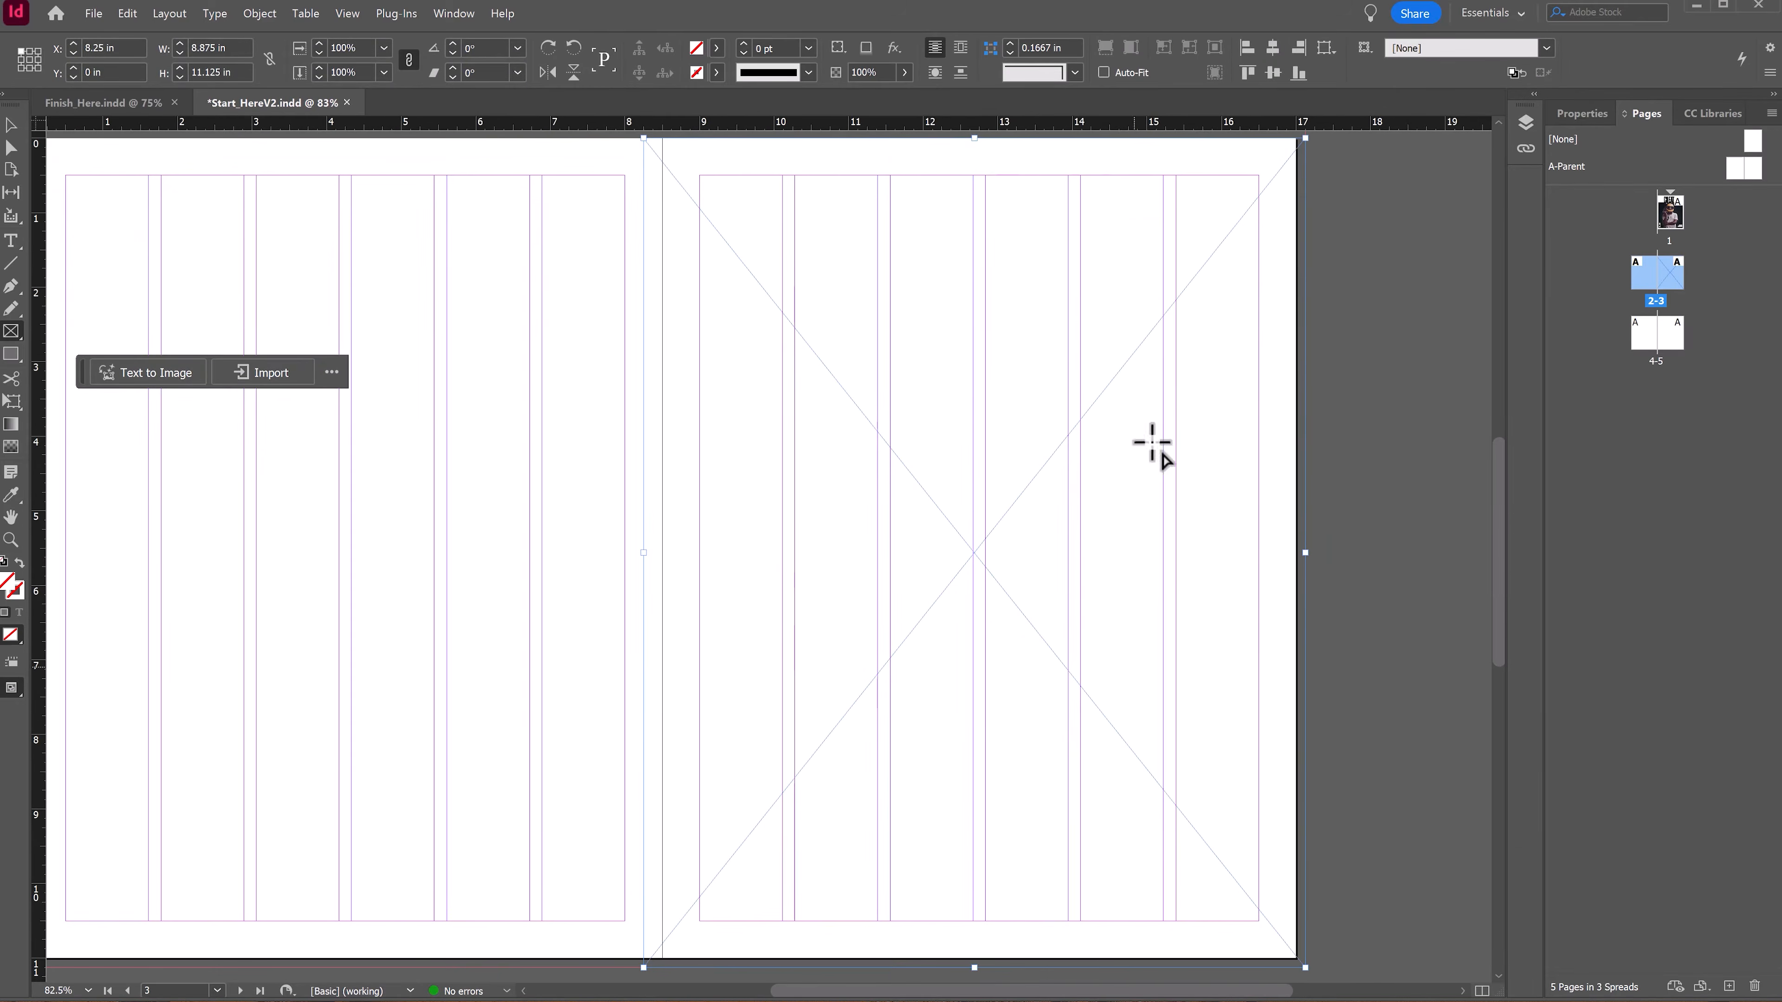
left_click(289, 374)
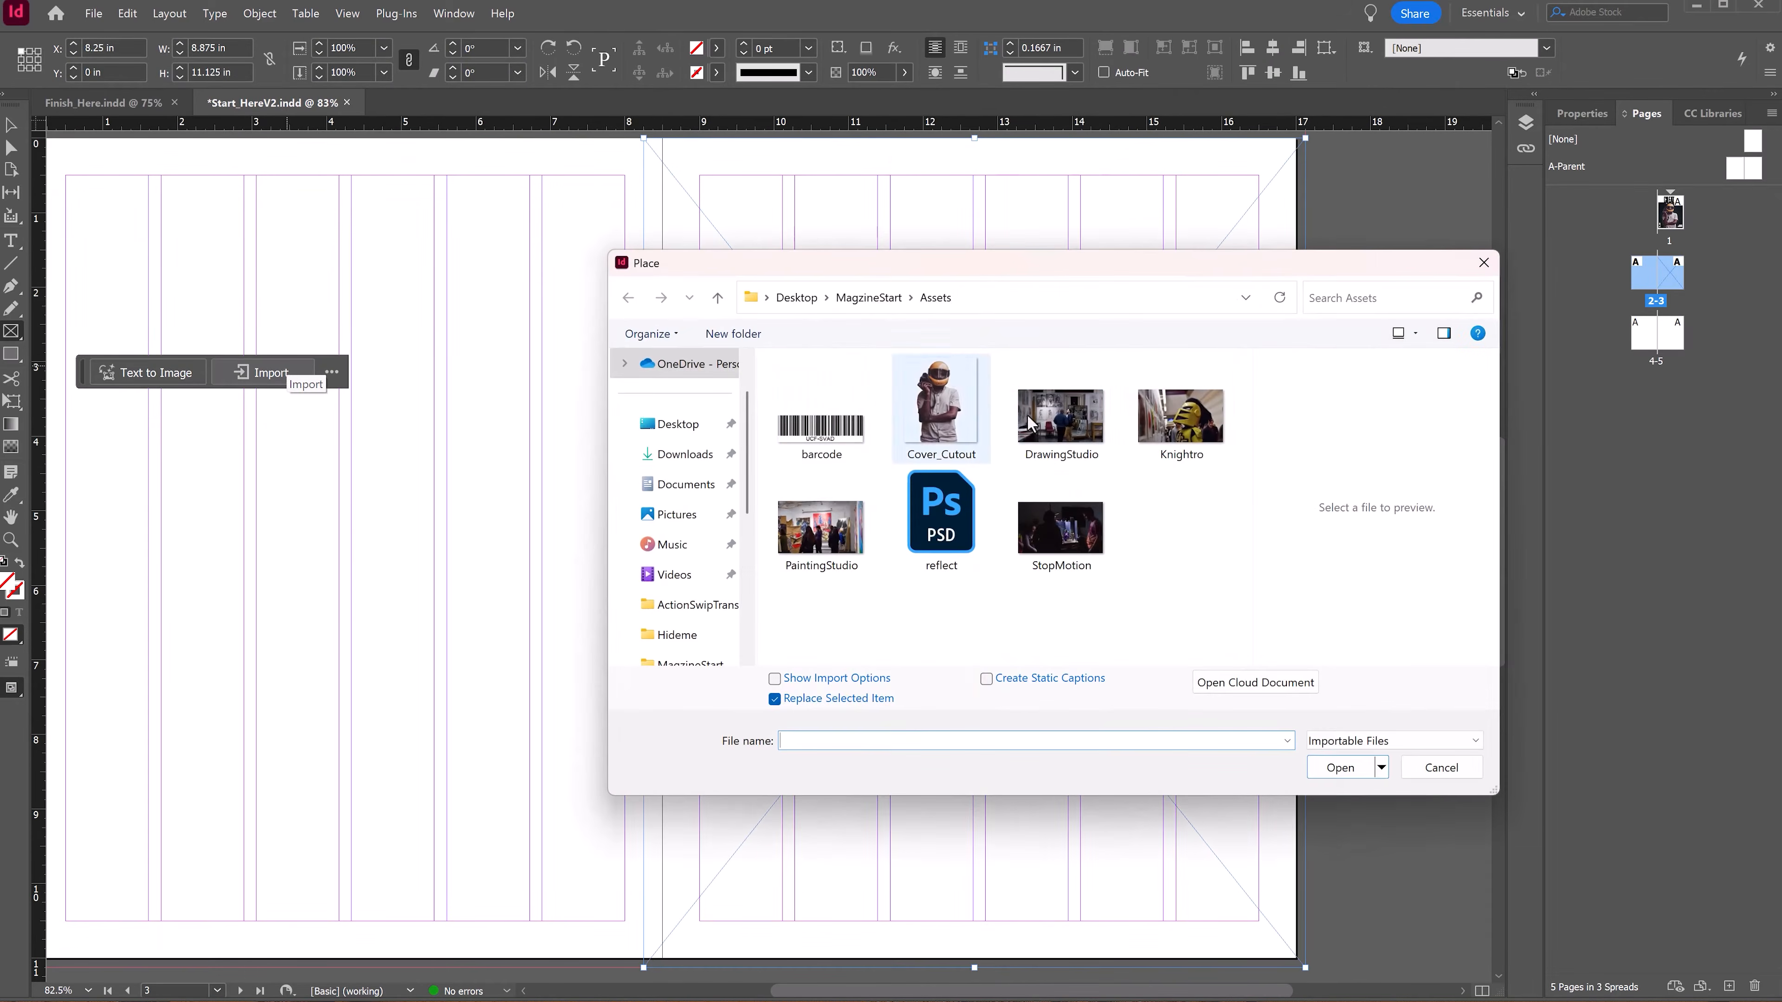
double_click(1183, 420)
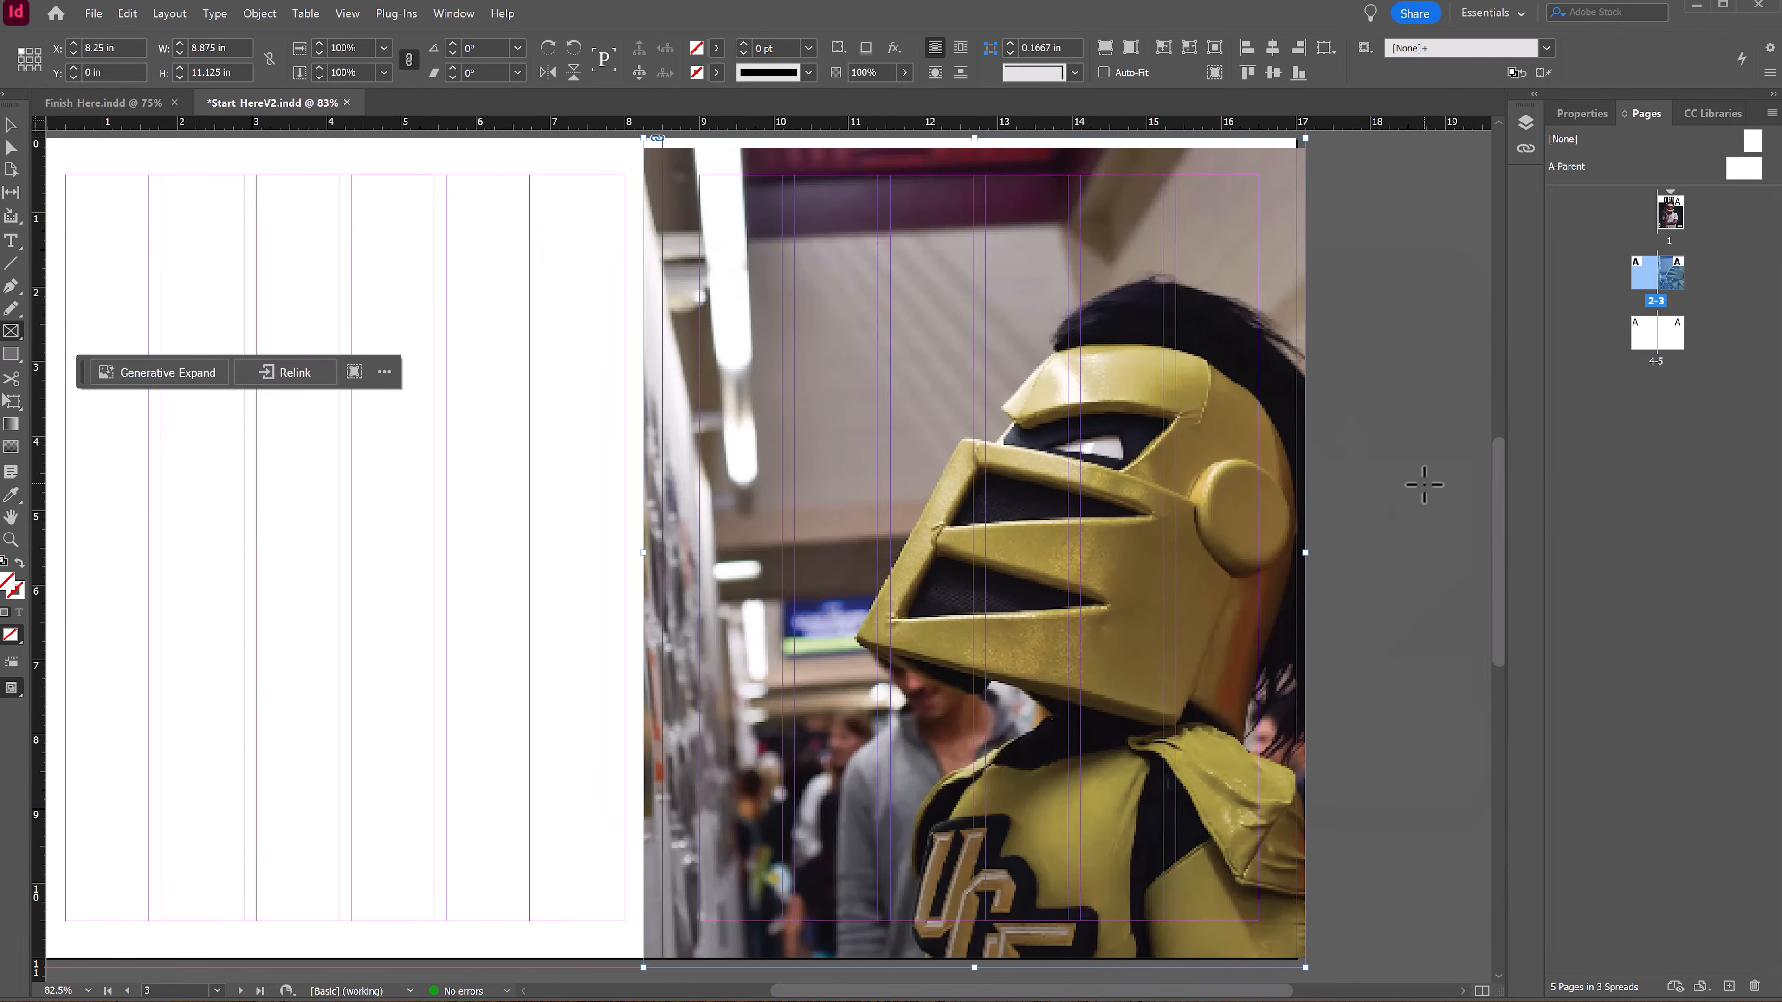
Step: Fit the Knightro image to fill its frame proportionally
scroll(797, 295, "up", 2)
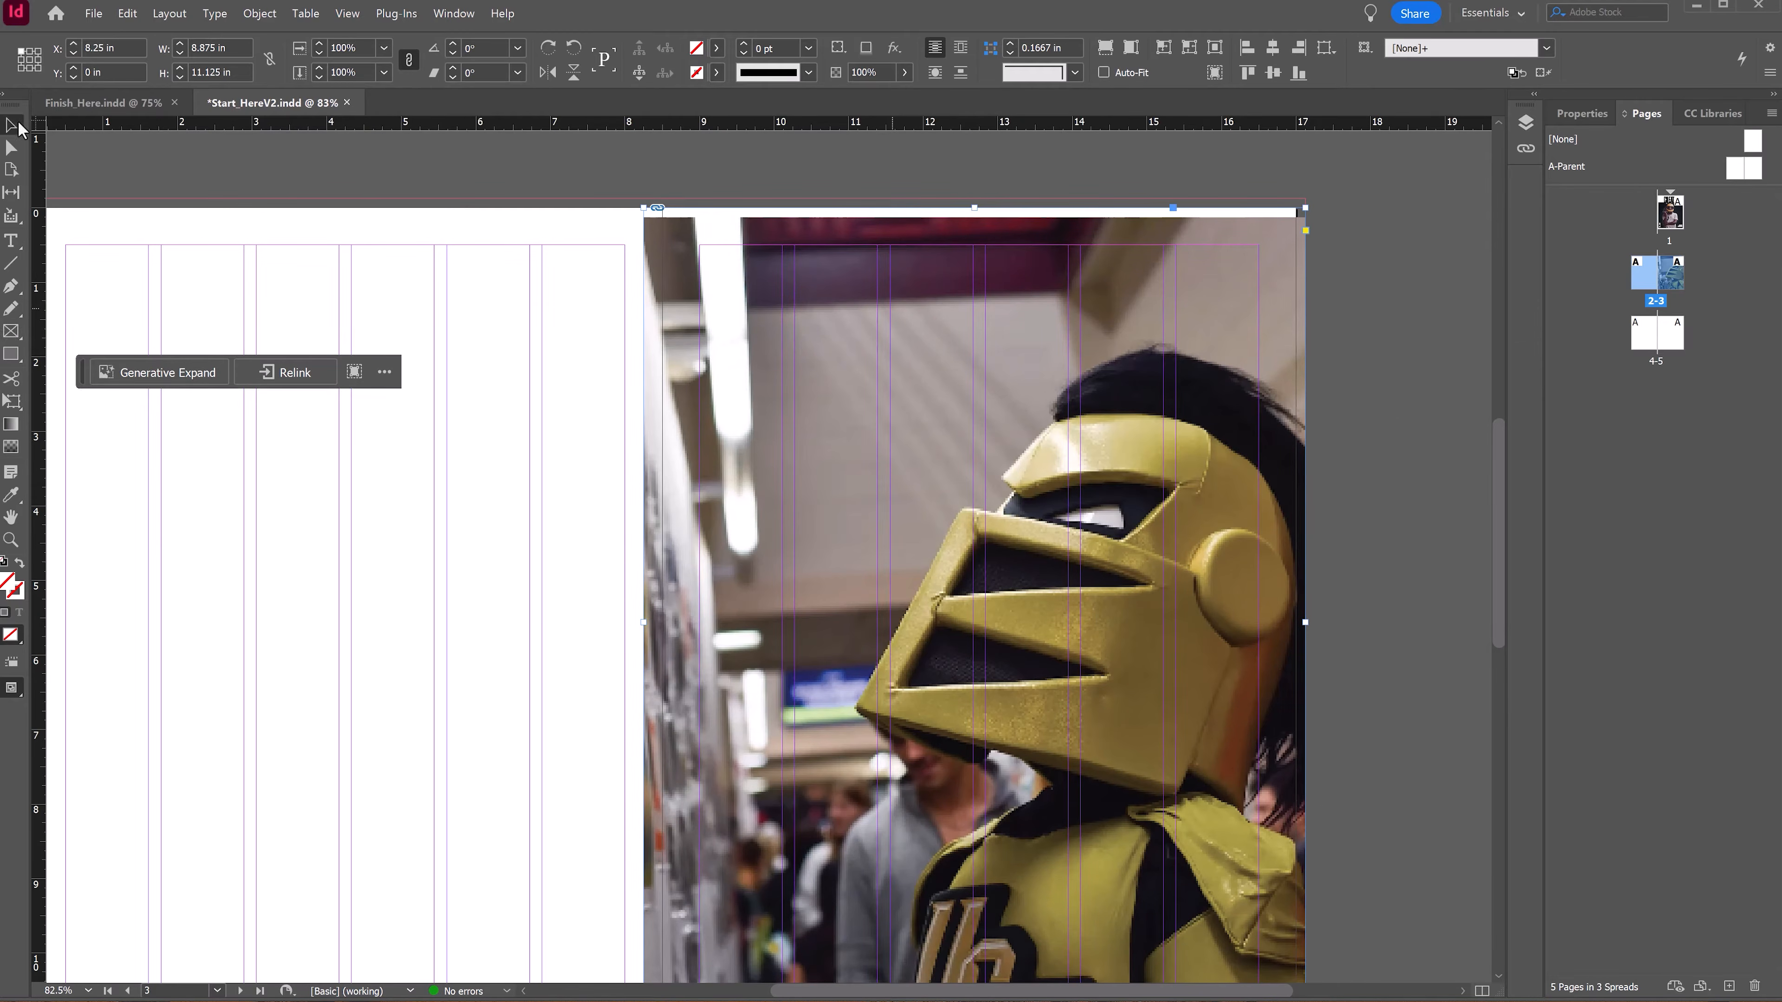
right_click(844, 343)
mouse_move(1038, 636)
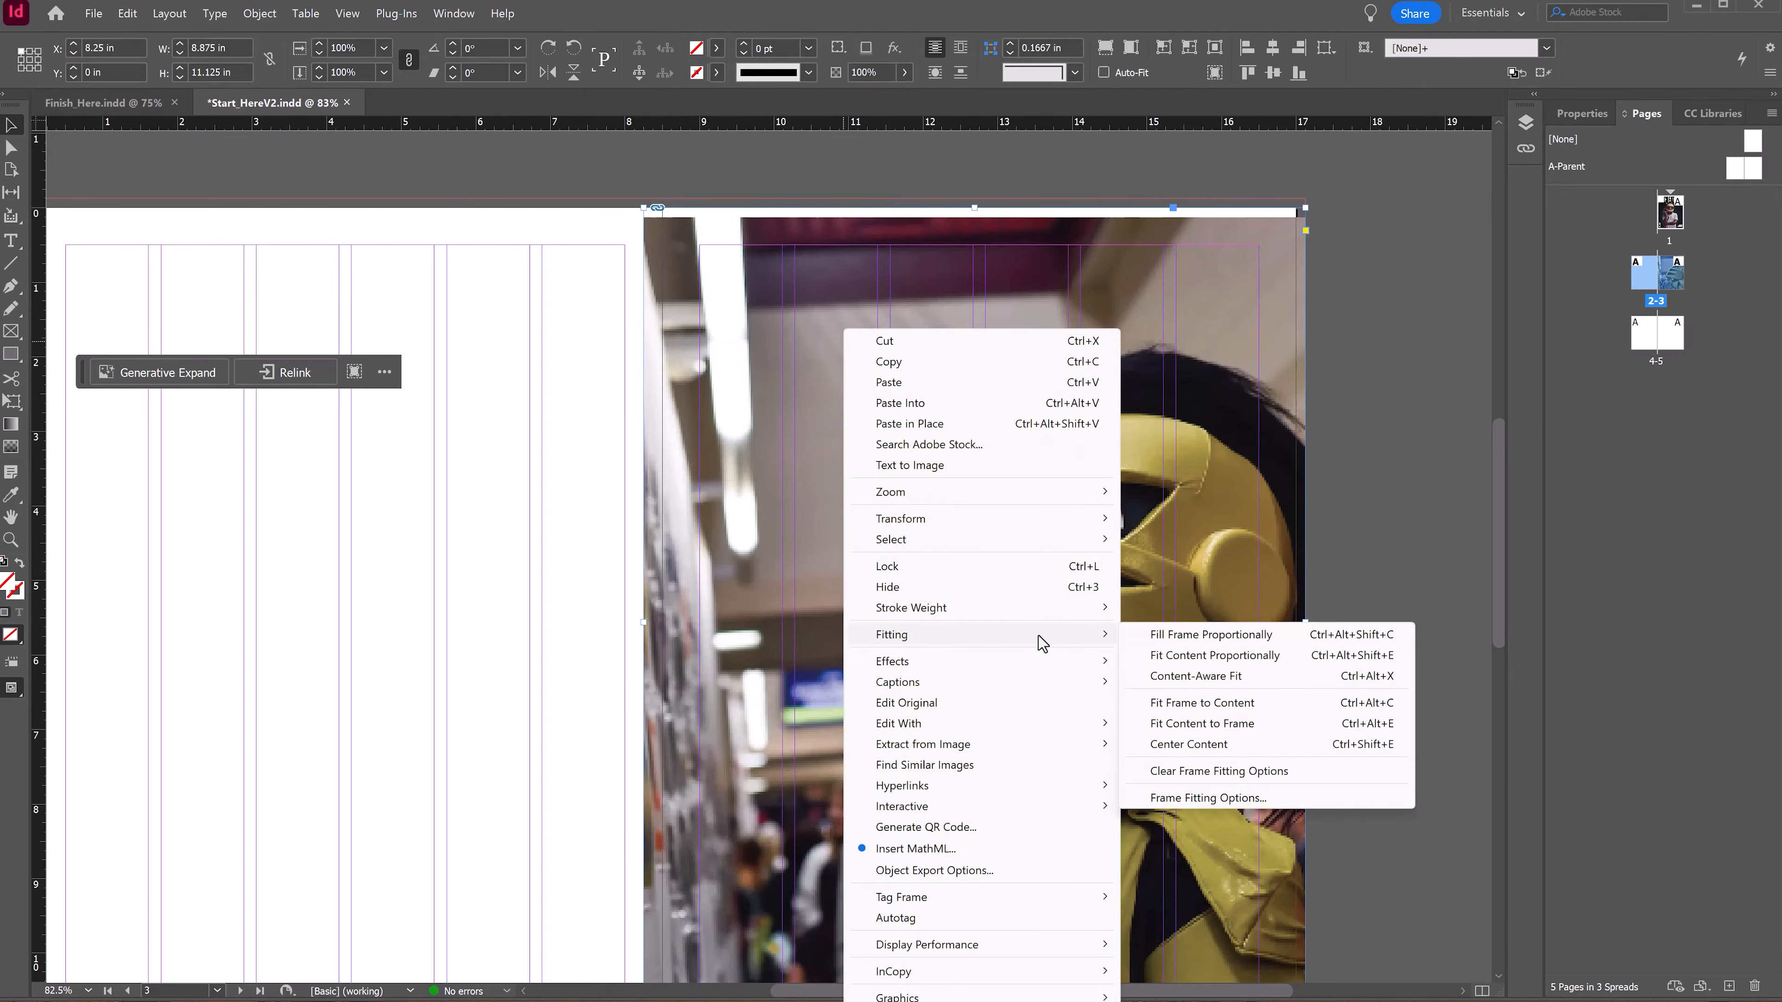
left_click(1186, 636)
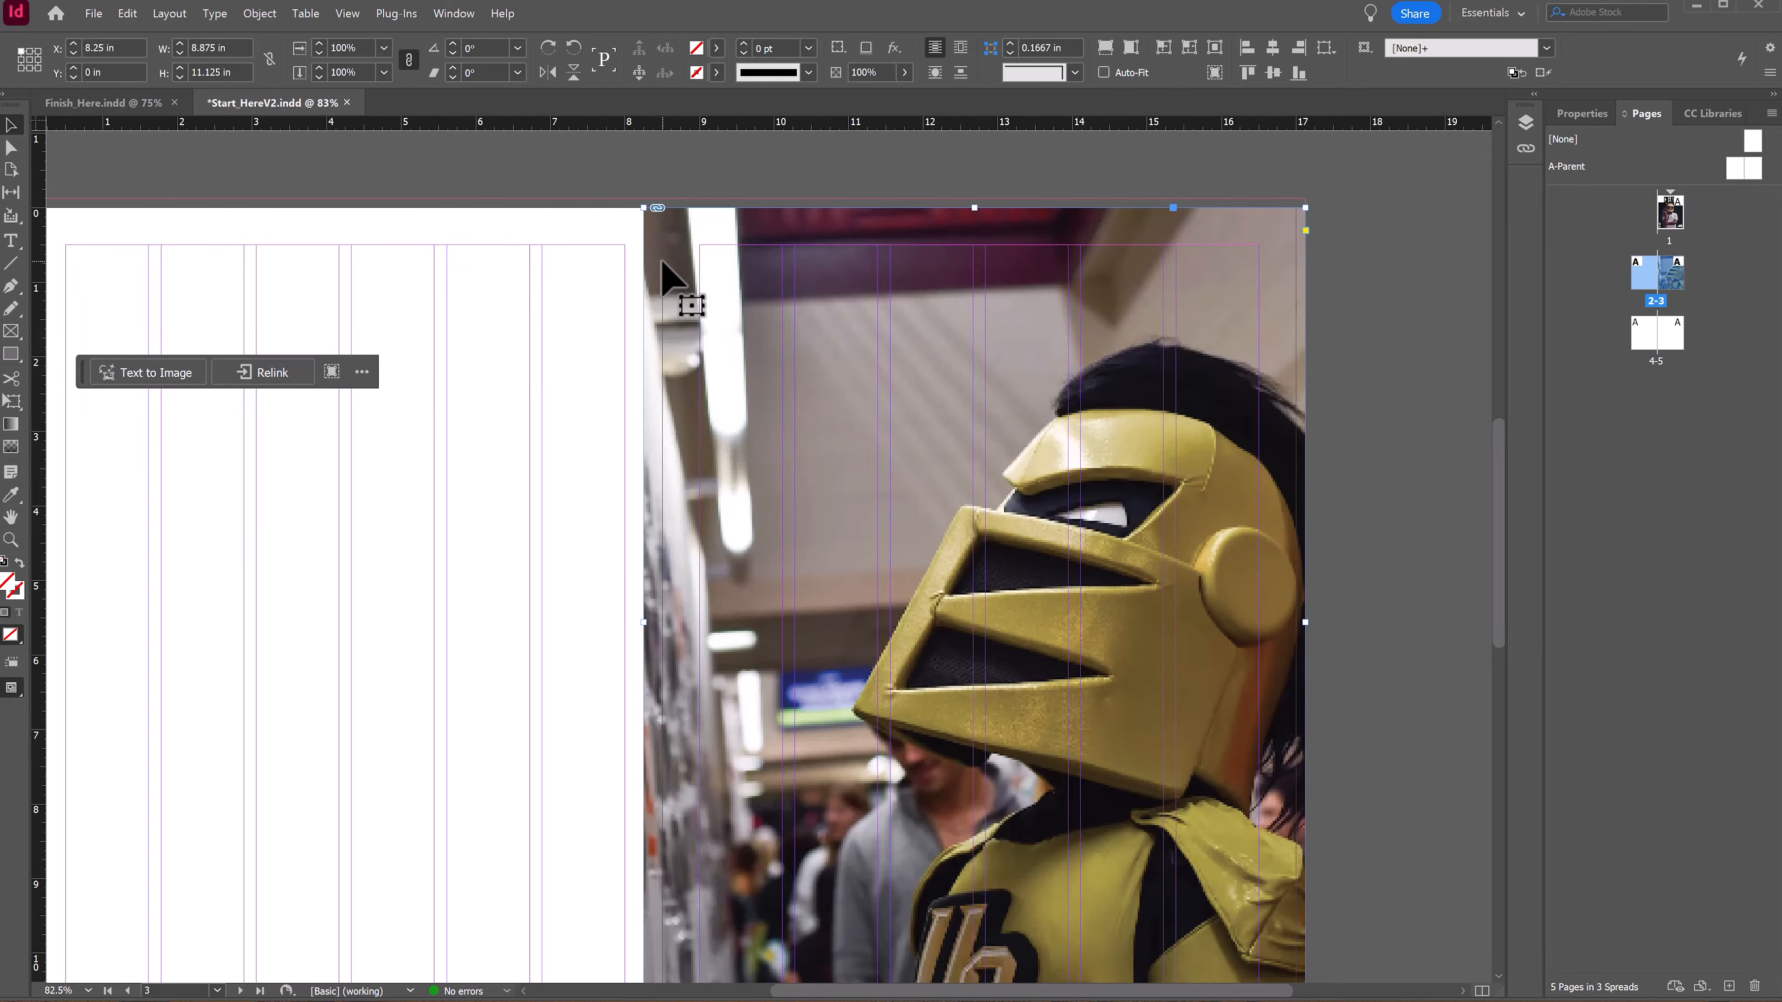
left_click_drag(584, 622, 653, 560)
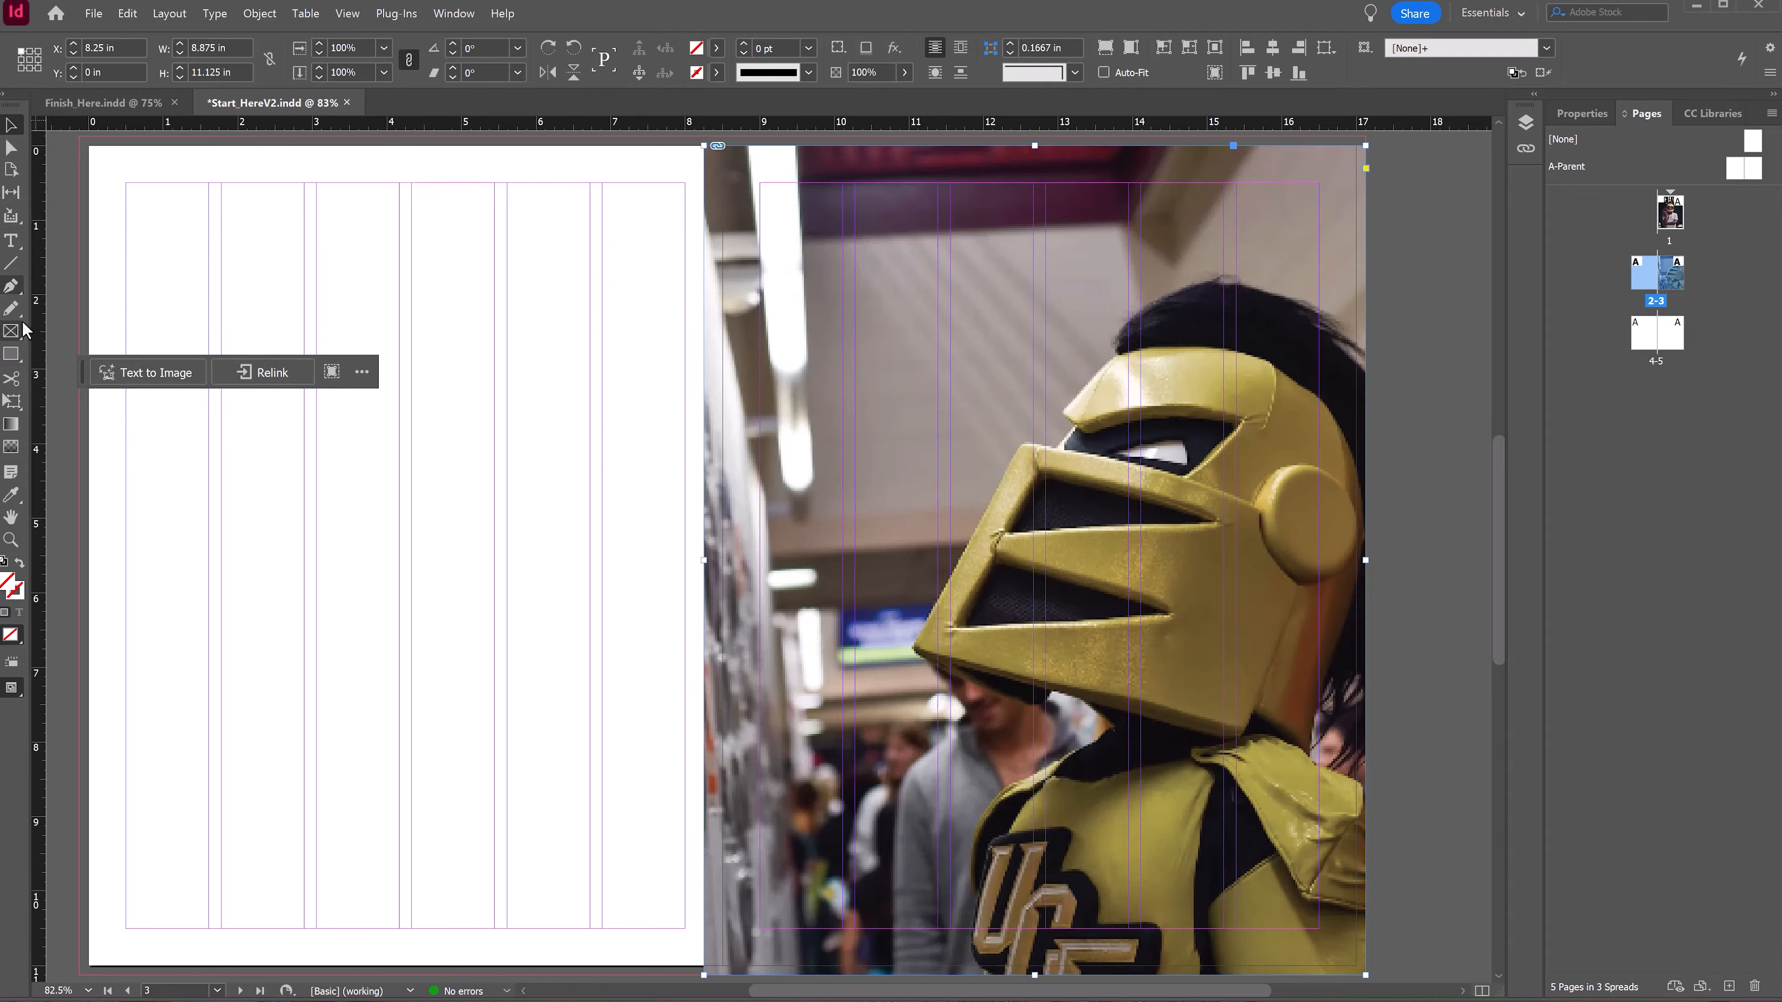
left_click(10, 335)
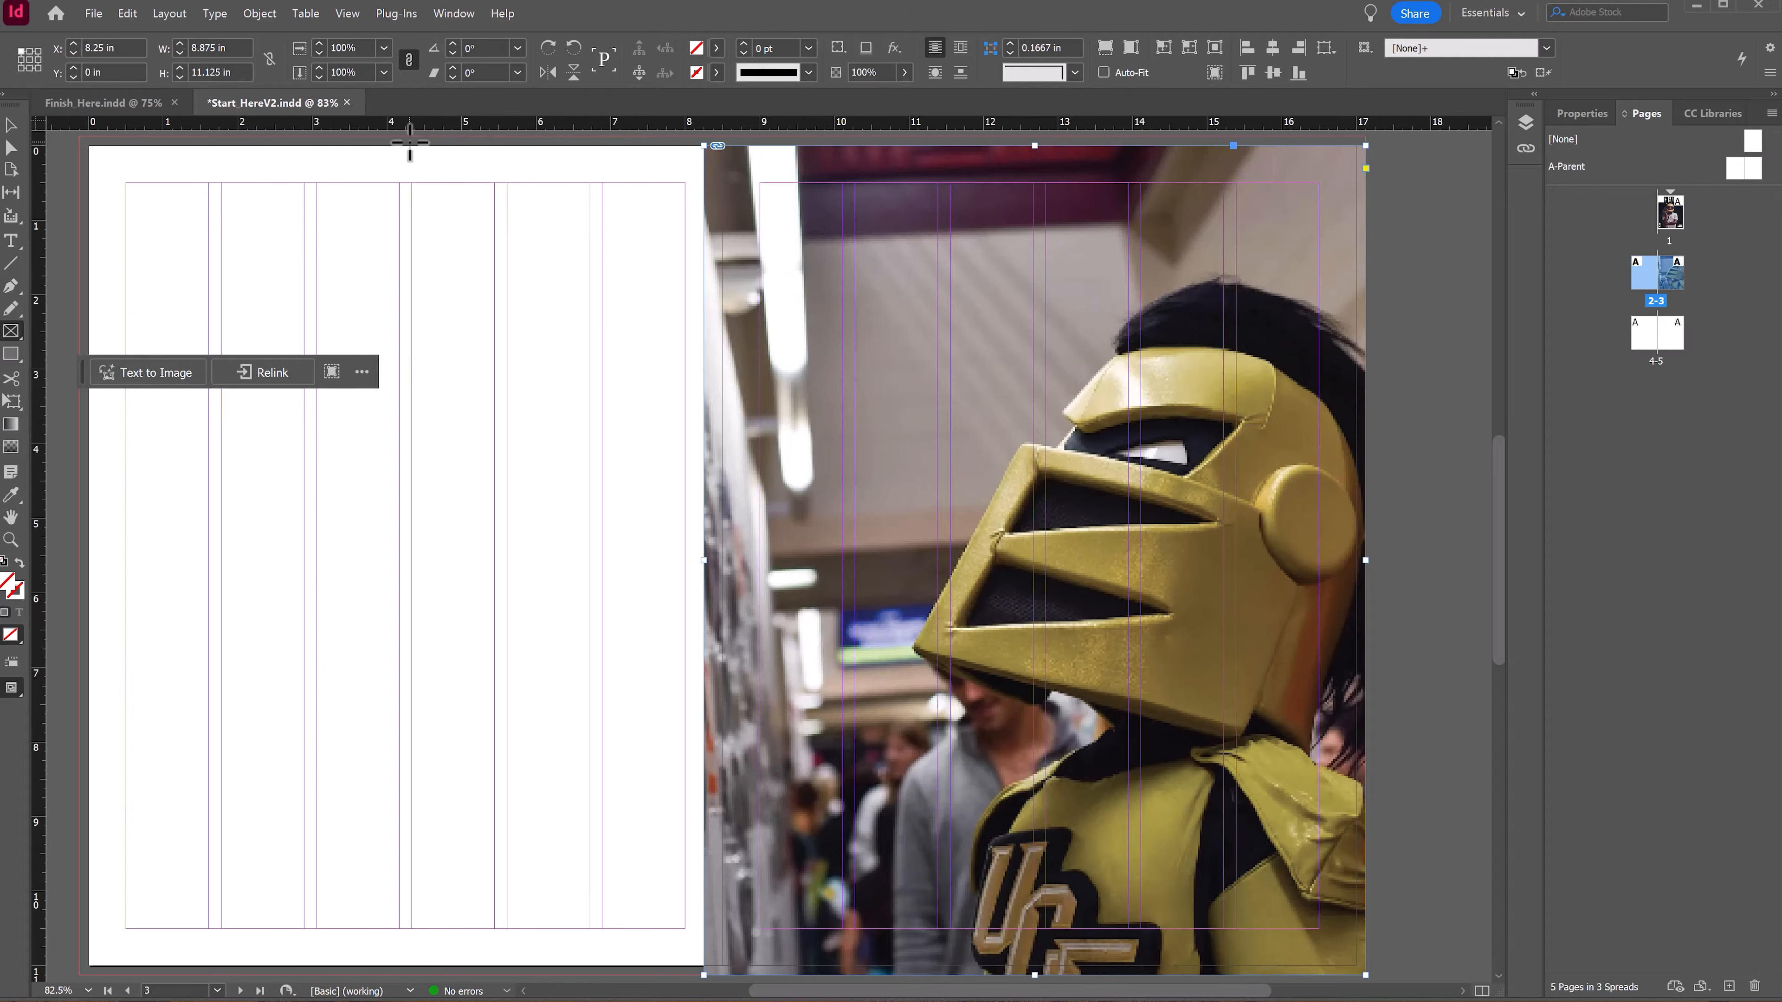
mouse_move(410, 144)
left_mouse_down()
mouse_move(465, 299)
mouse_move(434, 193)
mouse_move(438, 238)
mouse_move(517, 331)
mouse_move(570, 354)
mouse_move(685, 342)
mouse_move(676, 524)
mouse_move(708, 975)
mouse_move(646, 317)
left_mouse_up()
key("ctrl+z")
scroll(596, 526, "up", 2)
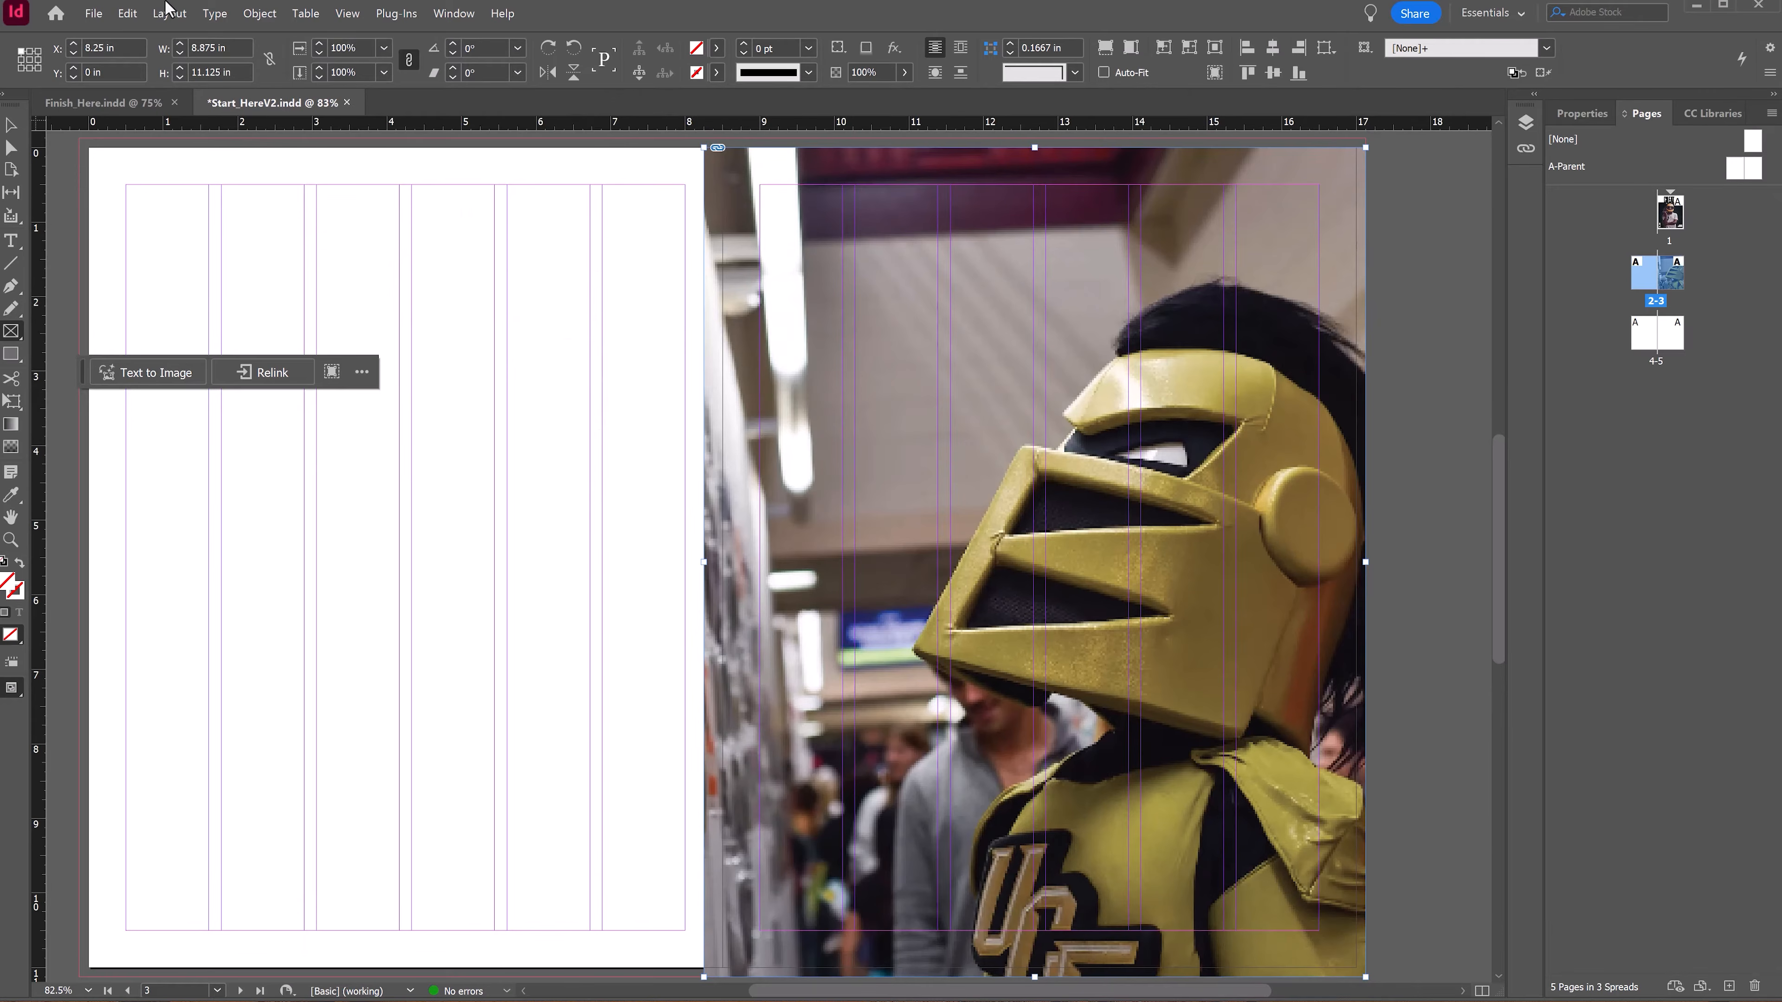
Step: Create guides with 4 rows fitted to the margins on the spread
left_click(170, 13)
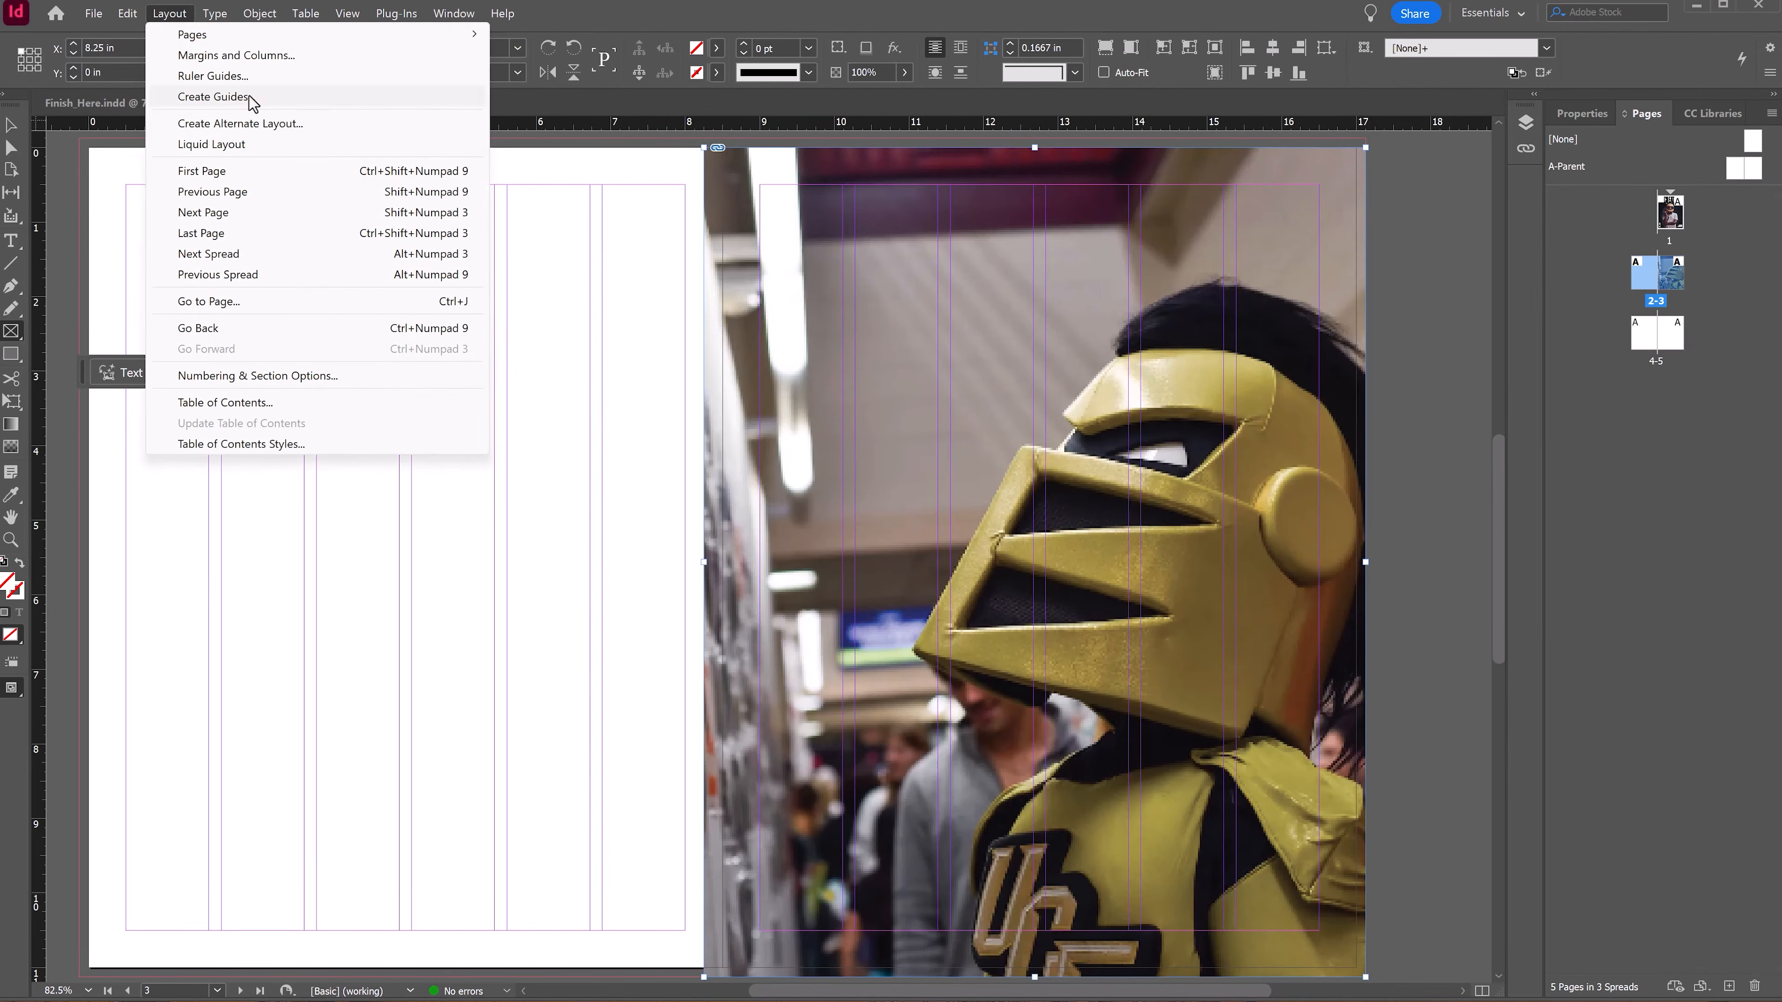
left_click(213, 97)
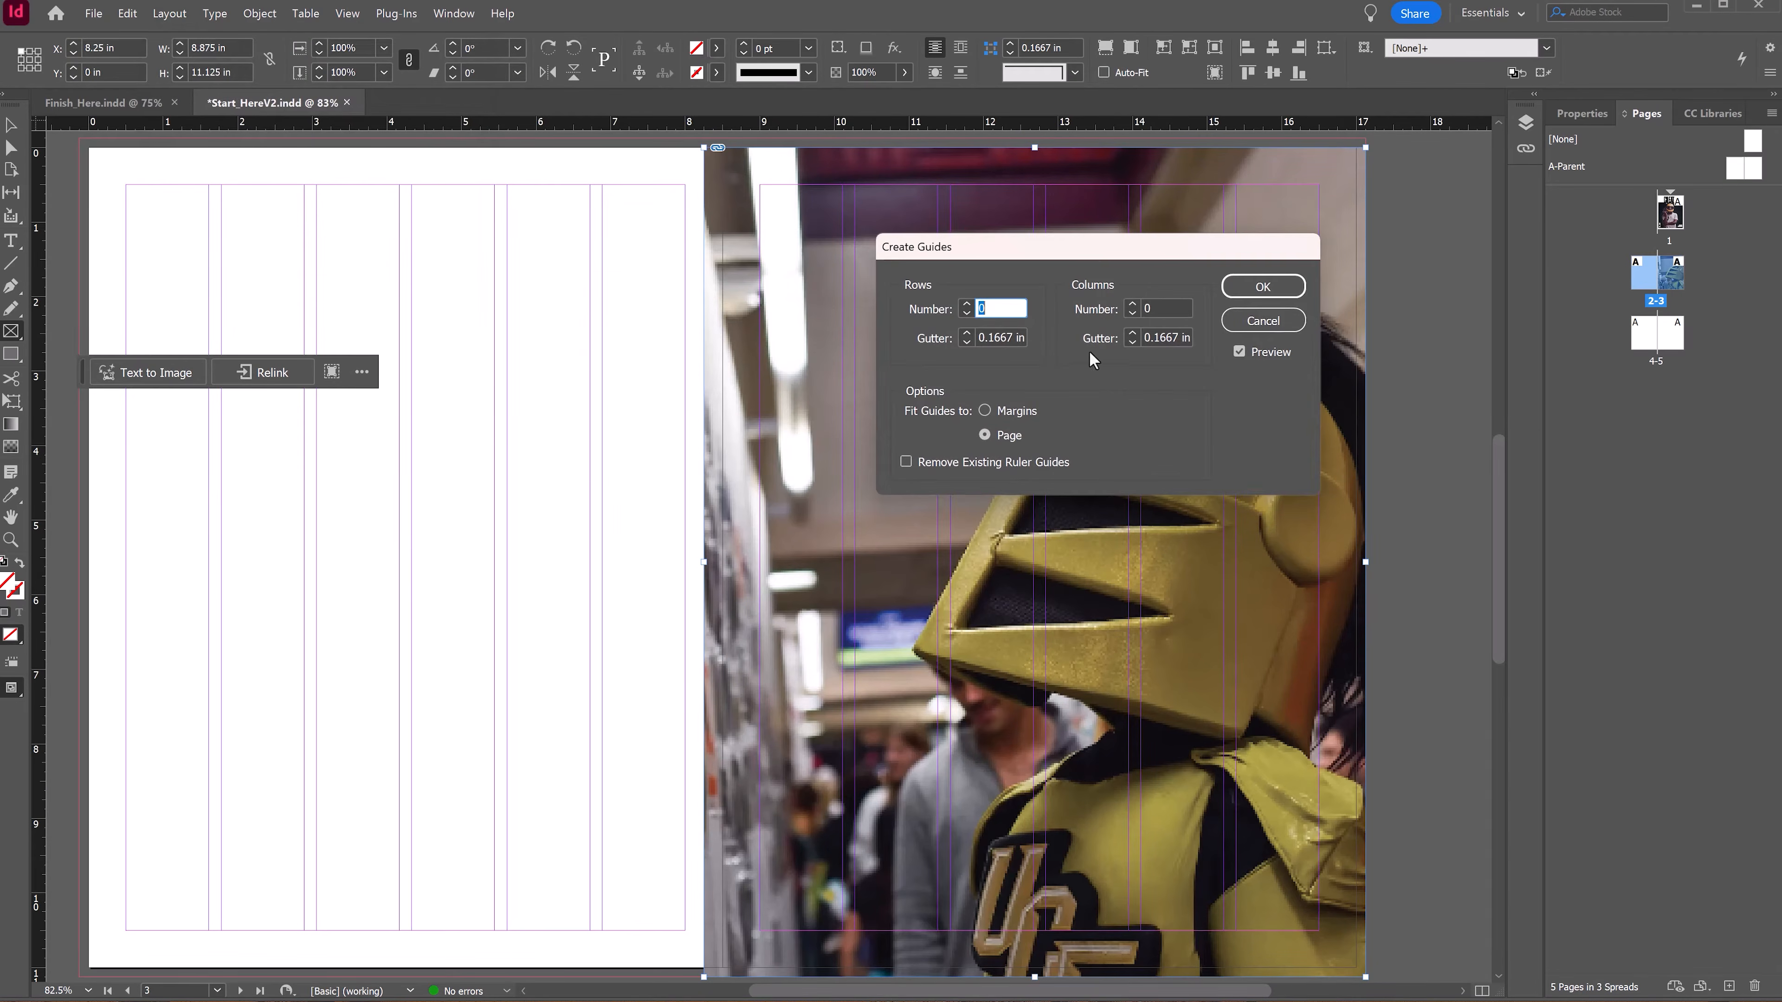
type("3")
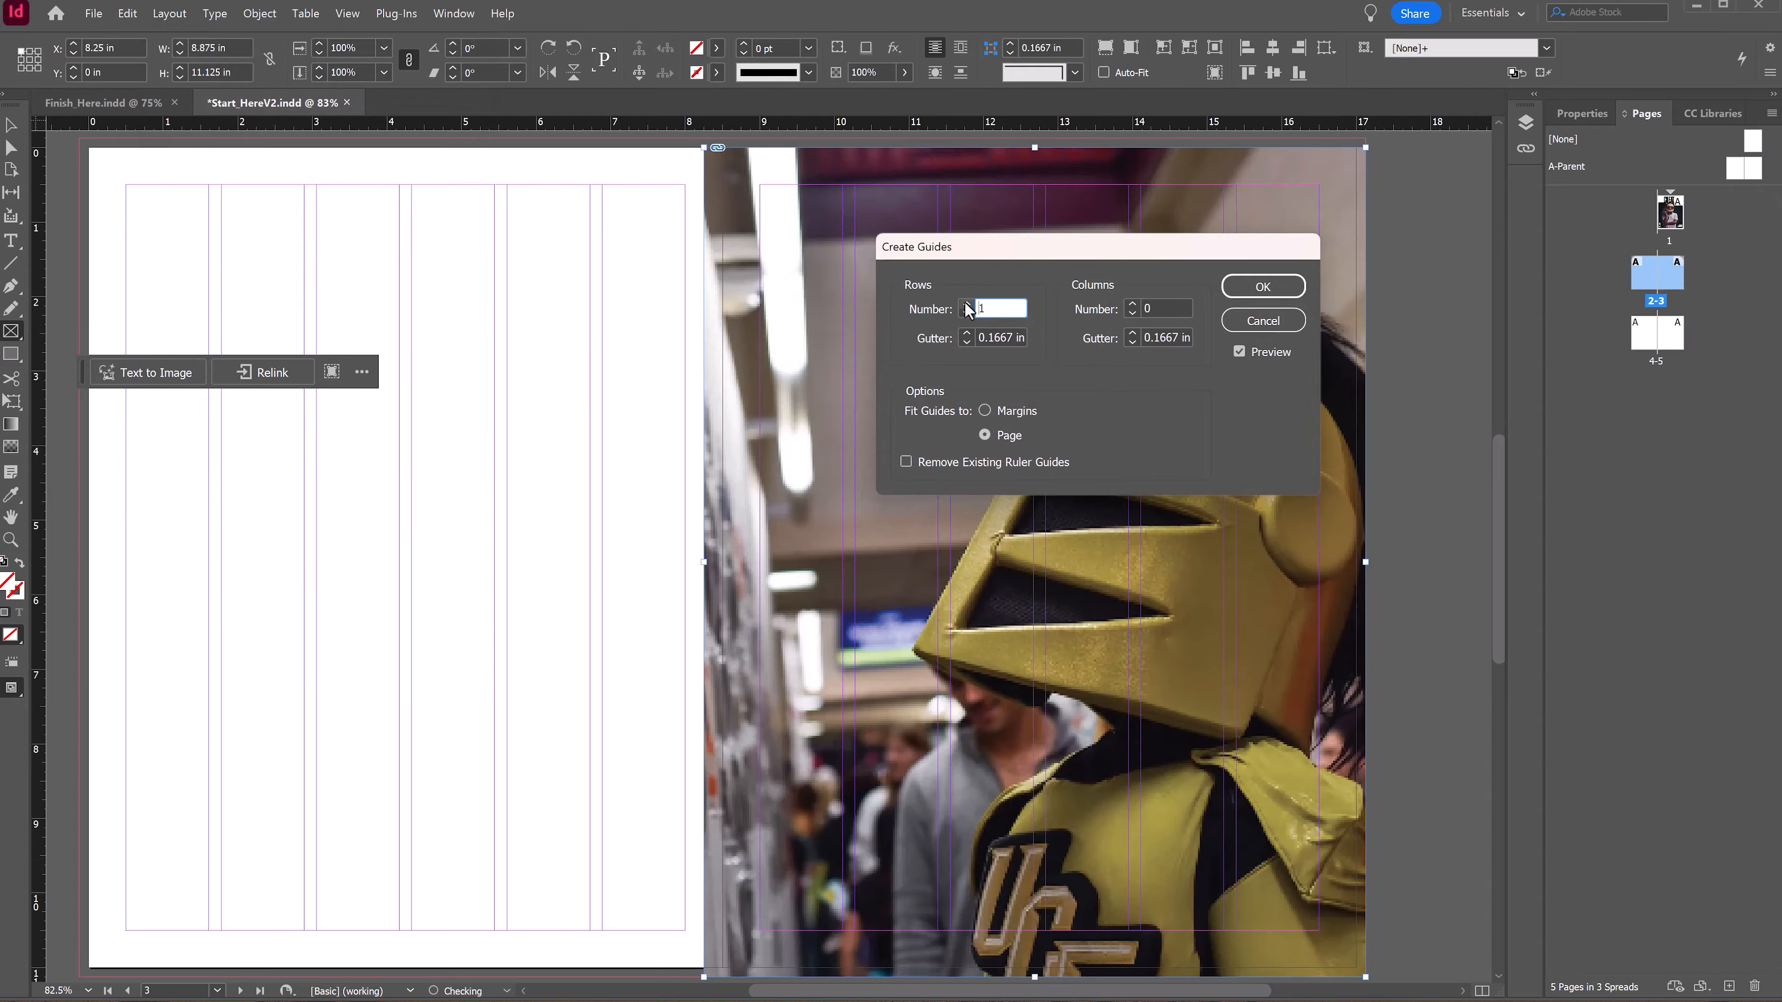
left_click(967, 304)
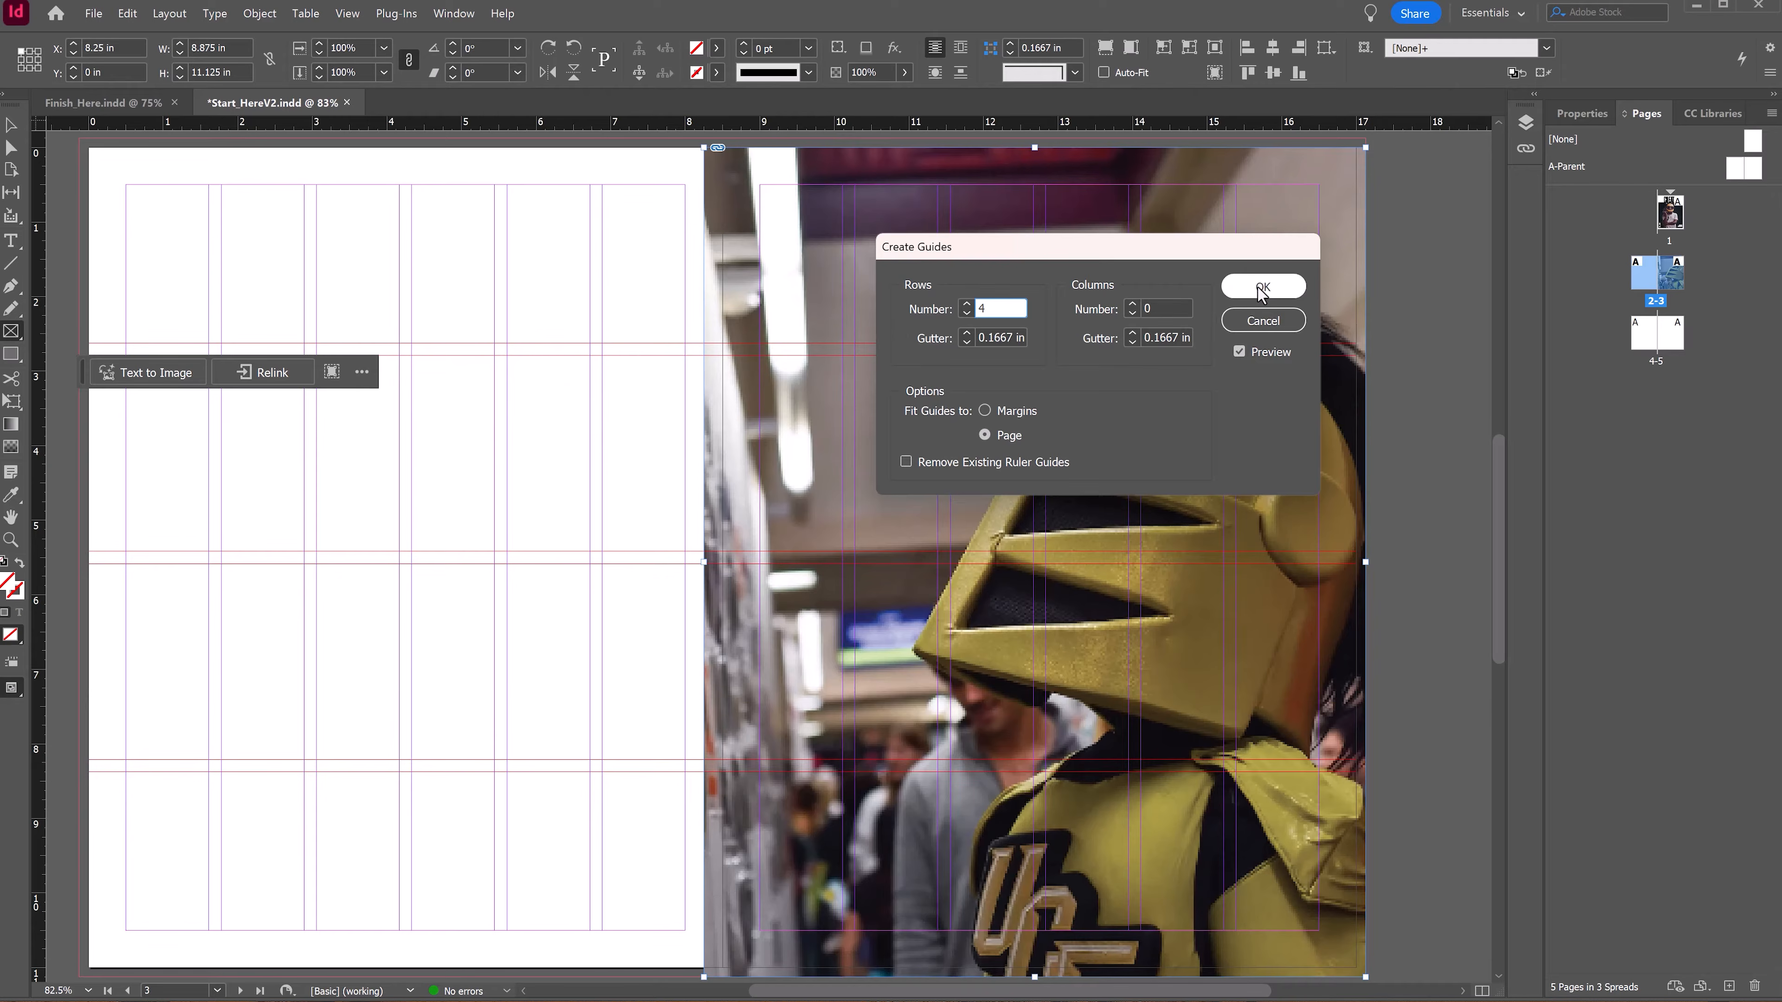
left_click(986, 411)
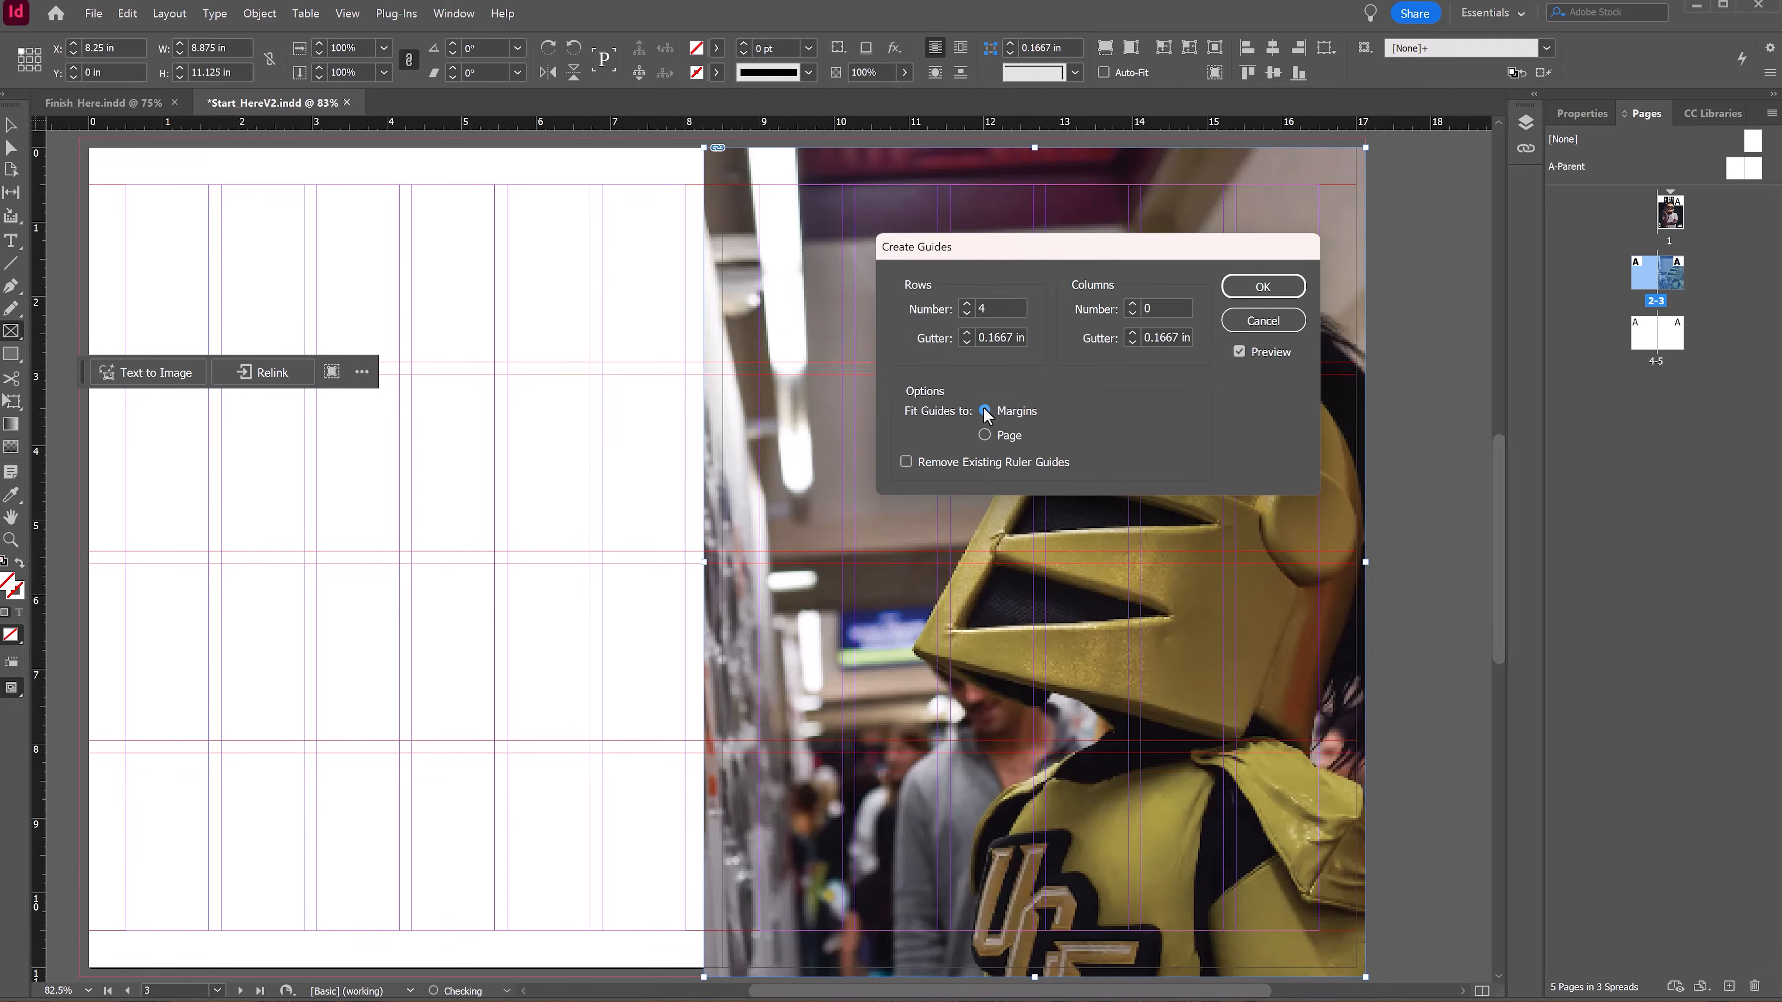
left_click(1263, 287)
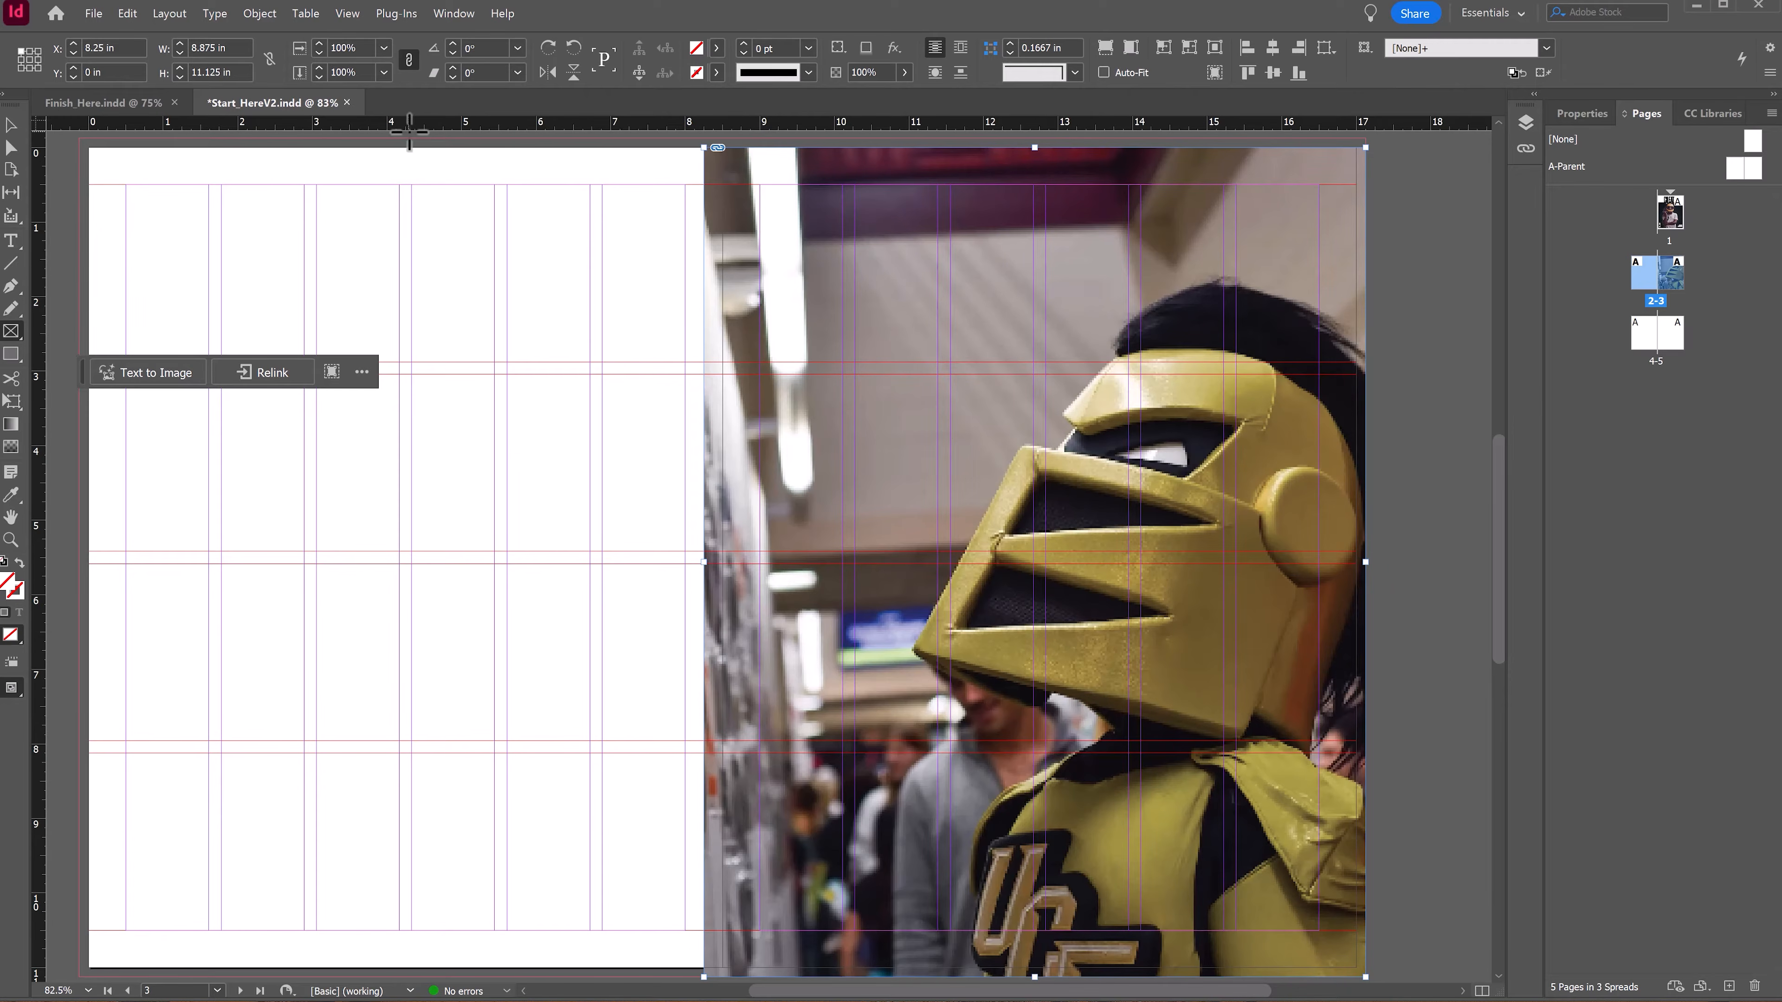
Step: Draw an image frame about 3.7 × 3 in at the top of the left page's outer columns and align its left edge to the column guide
left_click_drag(411, 140, 686, 366)
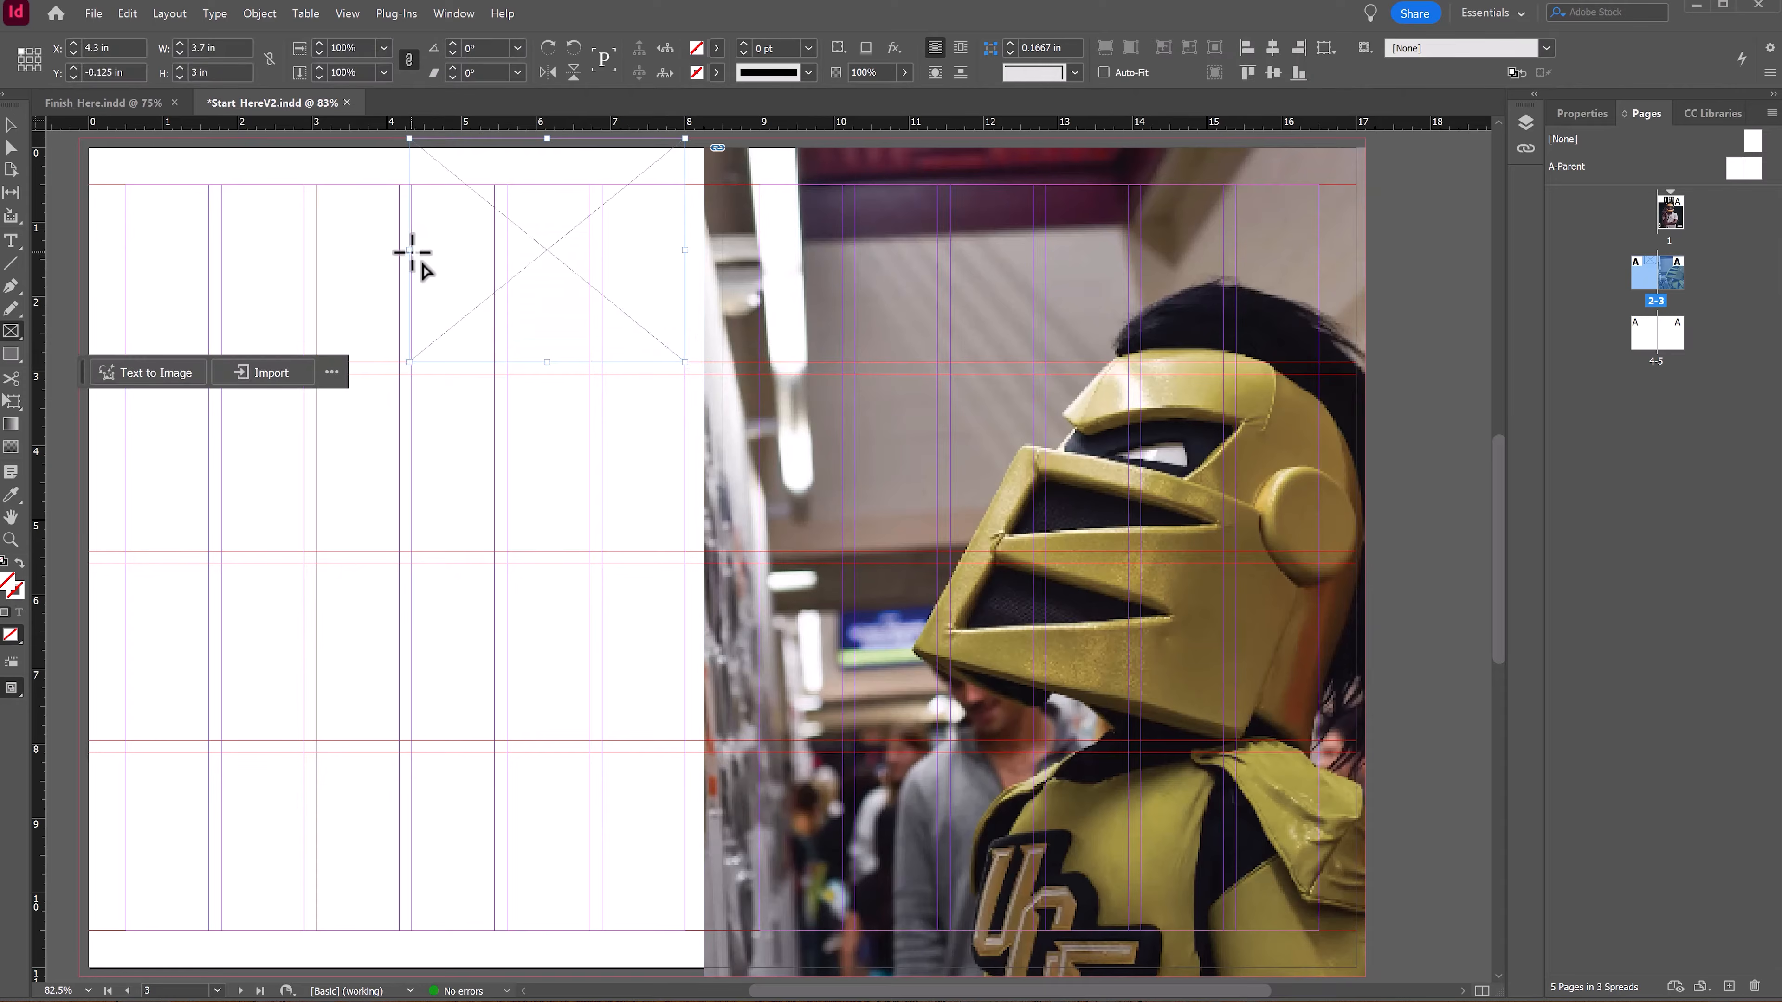
left_click(12, 130)
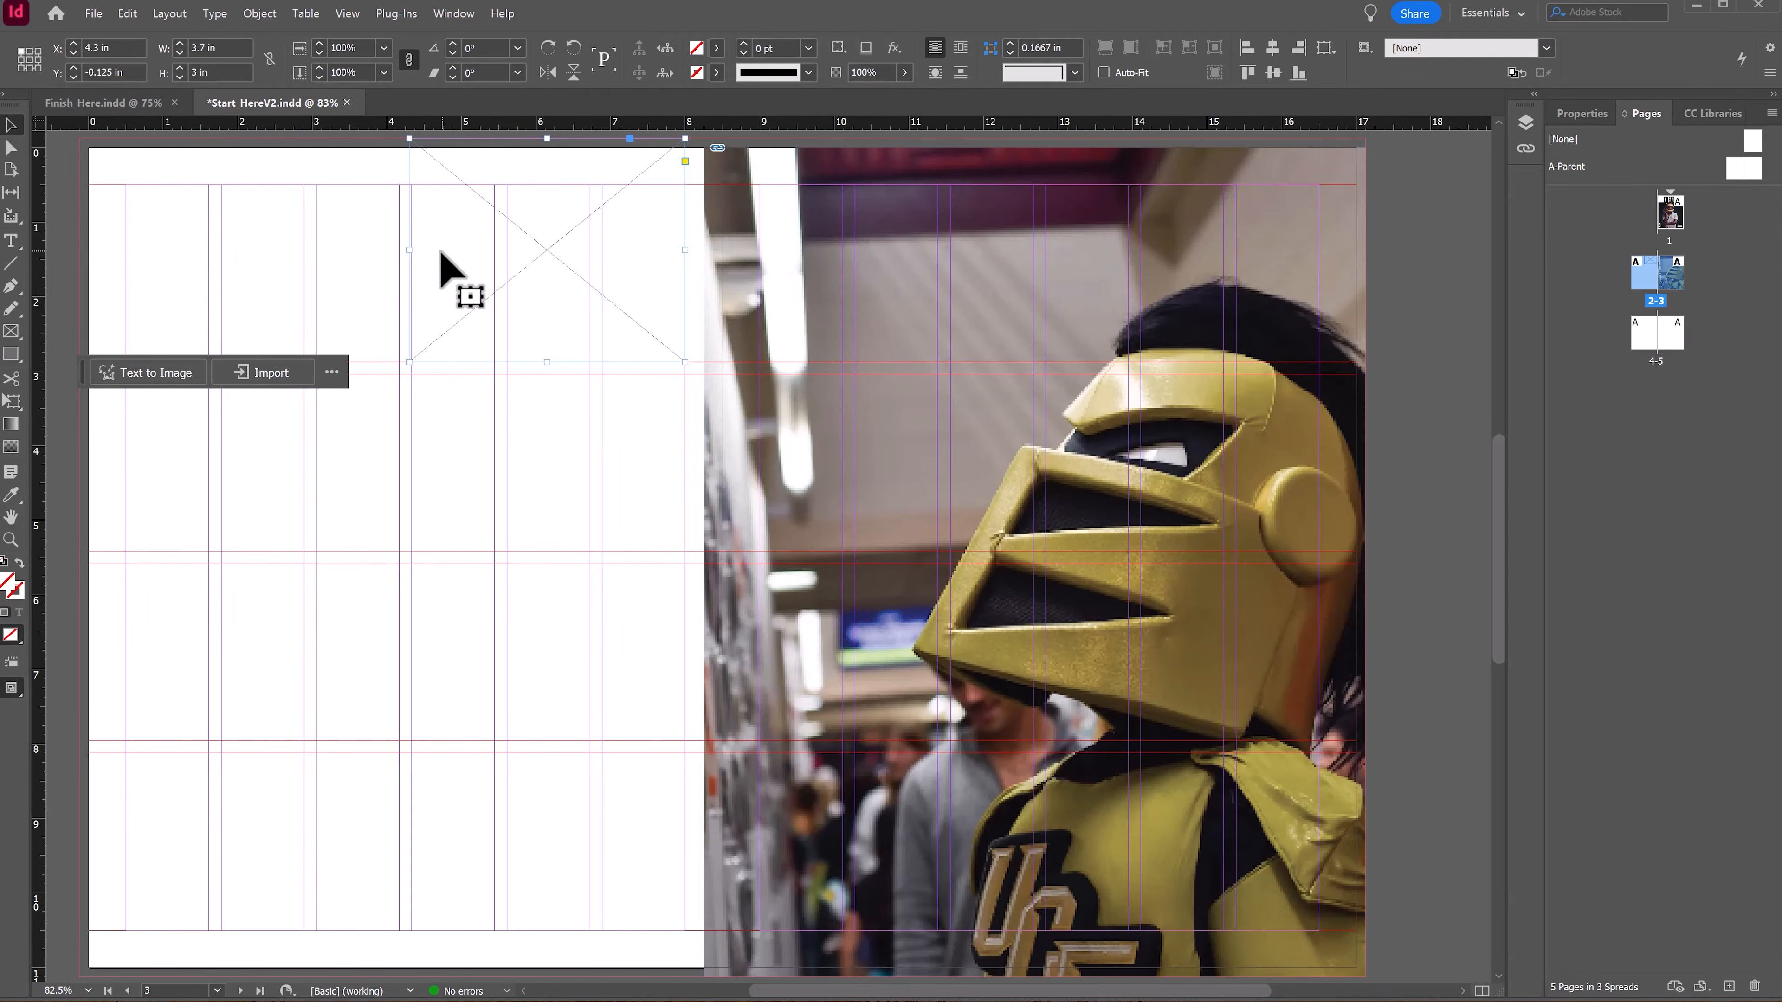
left_click_drag(409, 250, 411, 252)
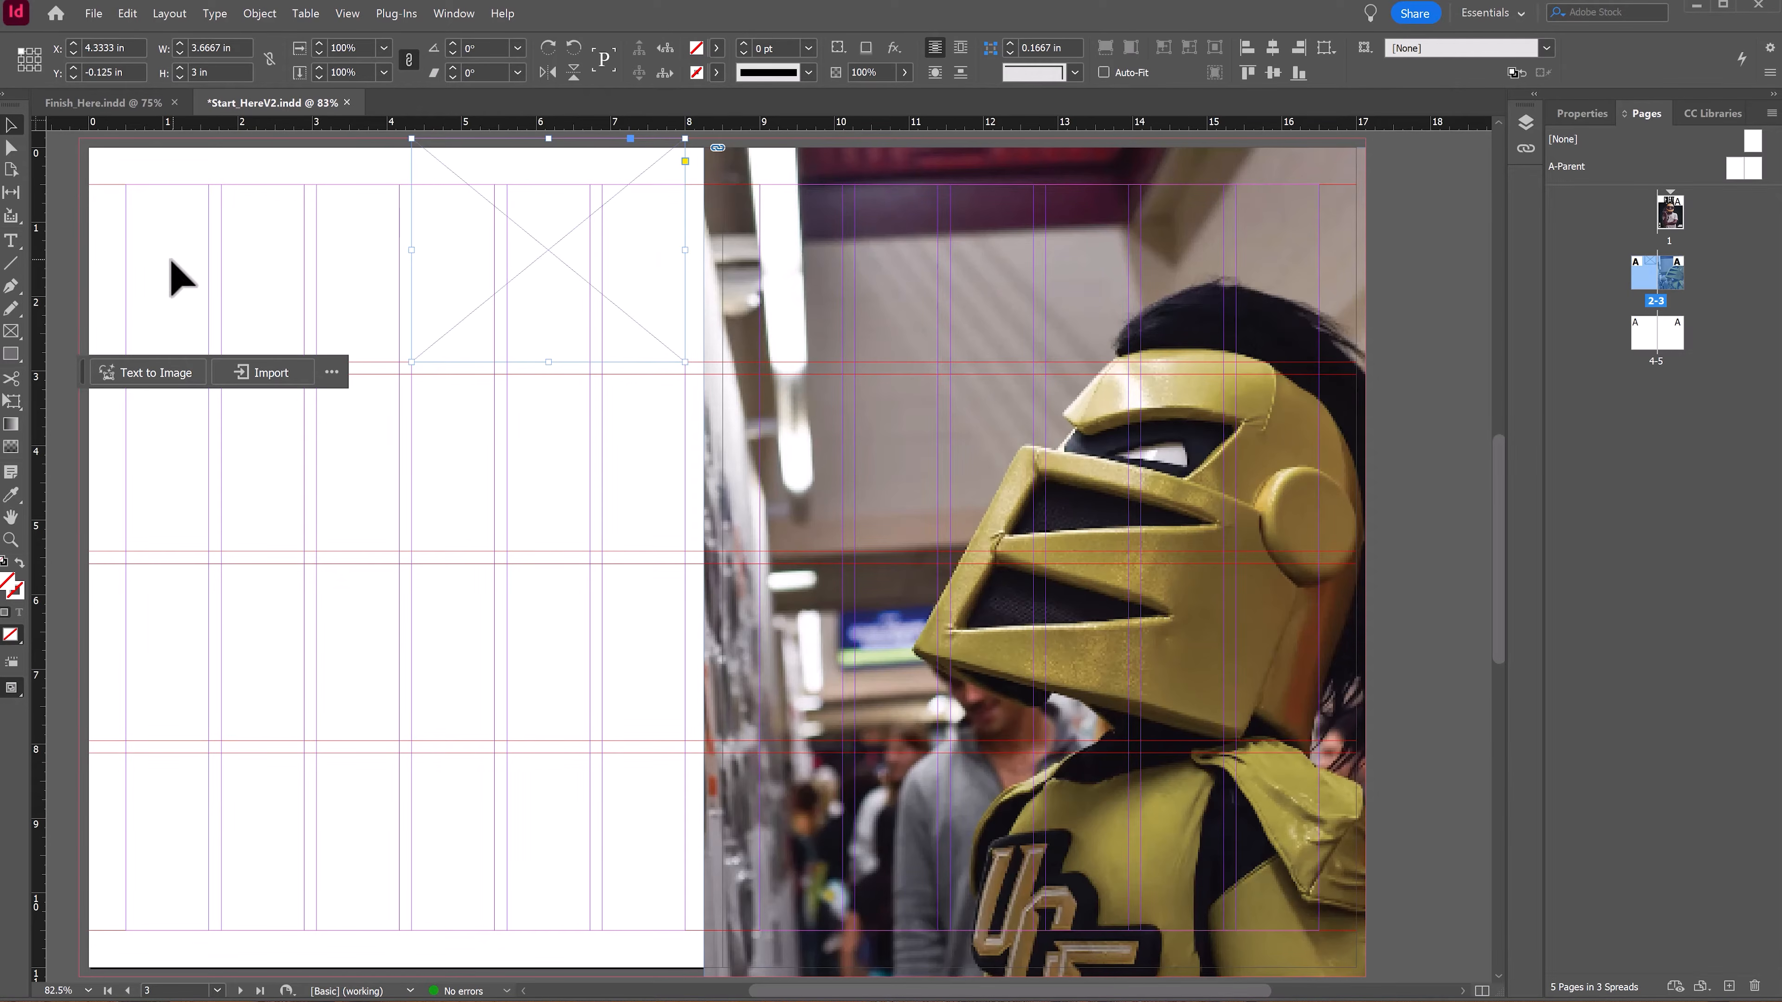
Step: Draw two more image frames below it in the same columns, about 4.9 in and 3 in tall
left_click(12, 330)
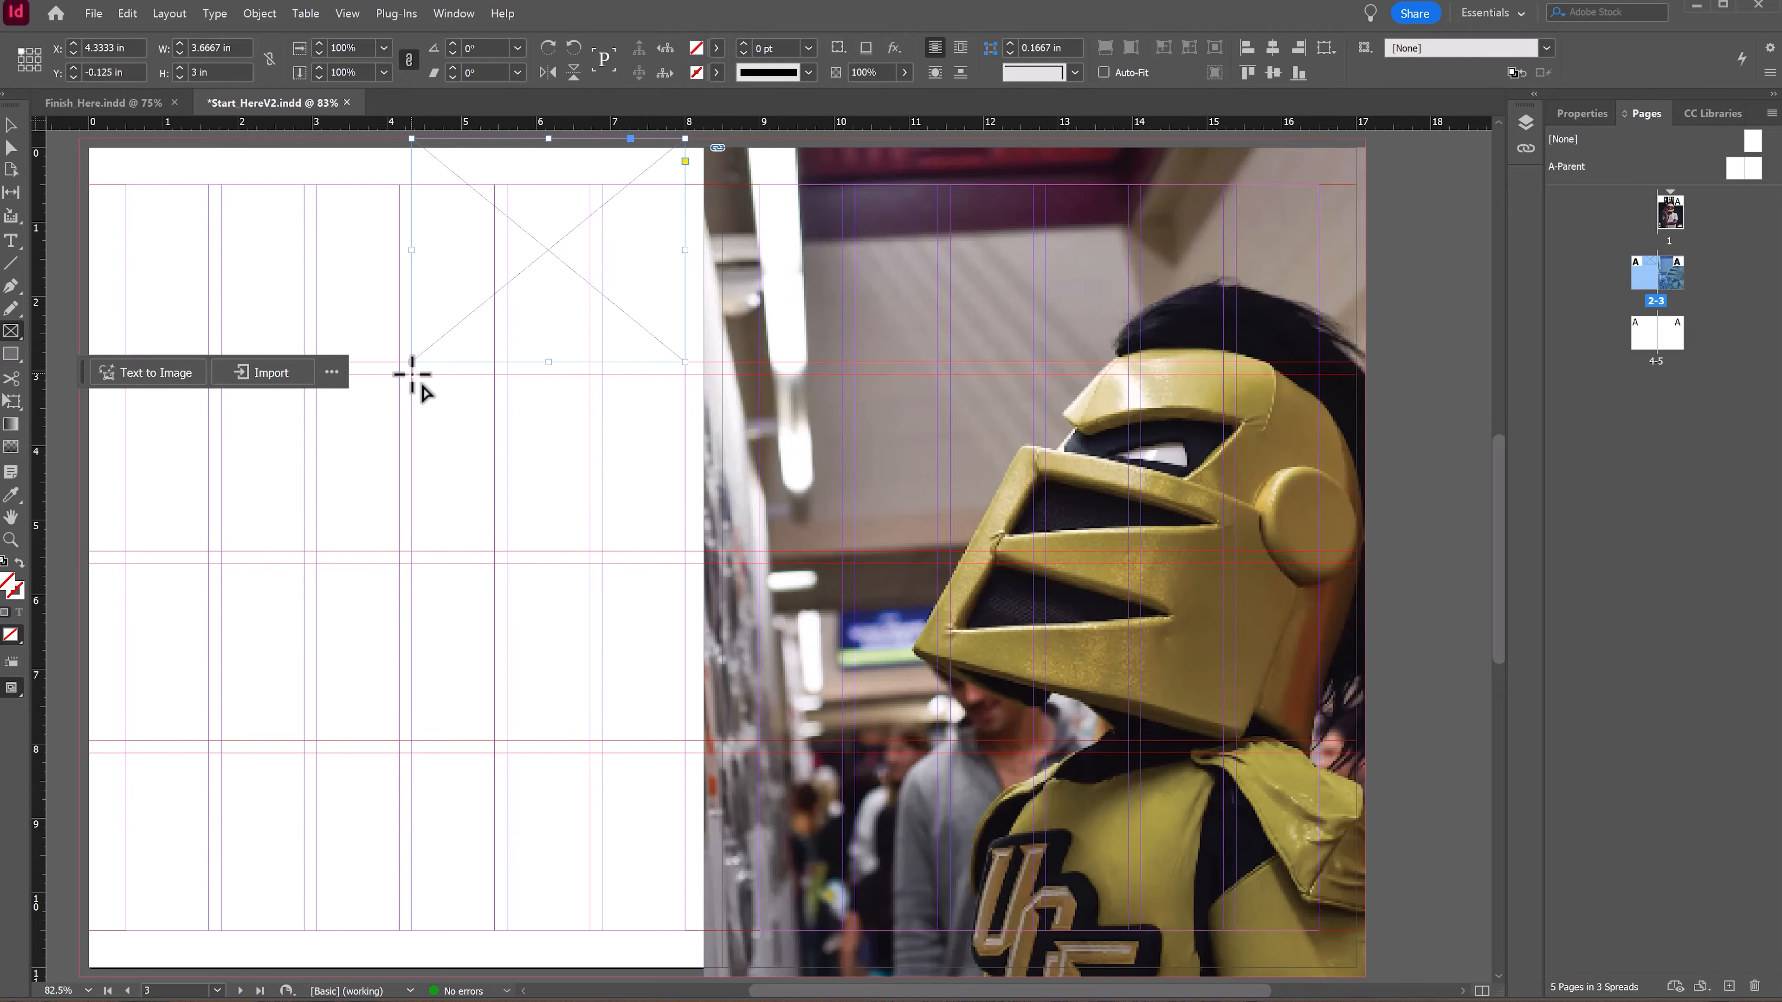
left_click_drag(412, 374, 684, 741)
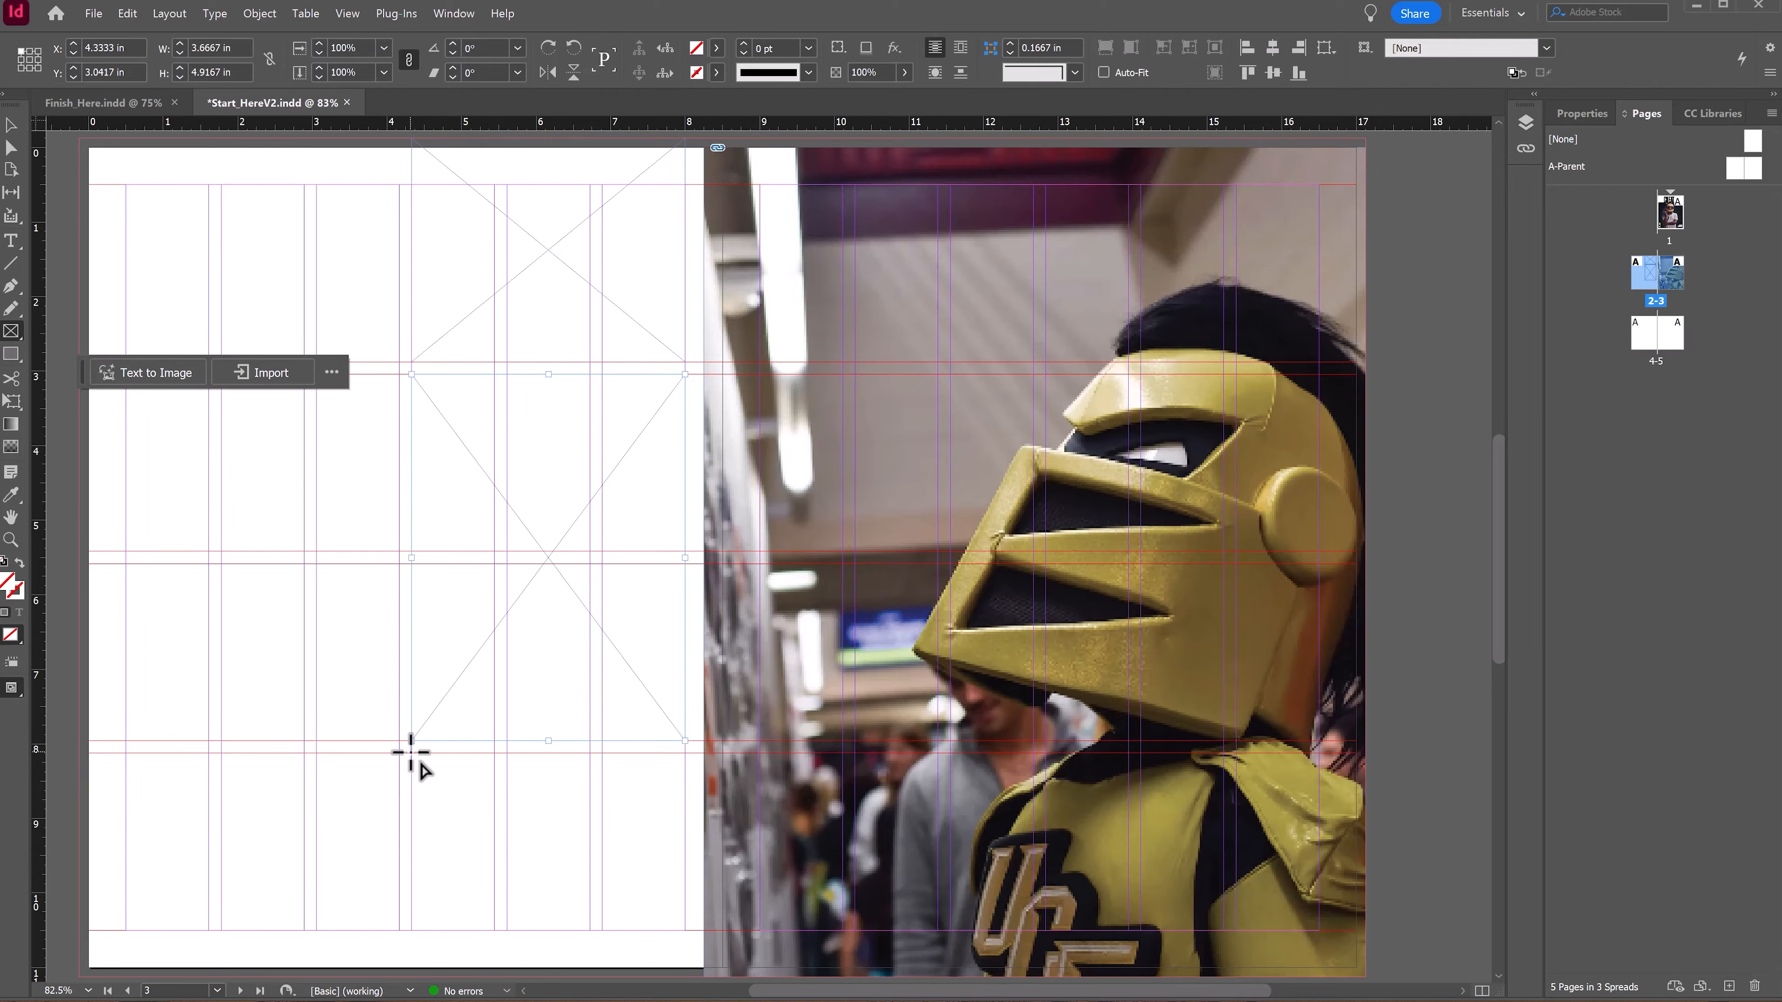
left_click_drag(411, 753, 686, 976)
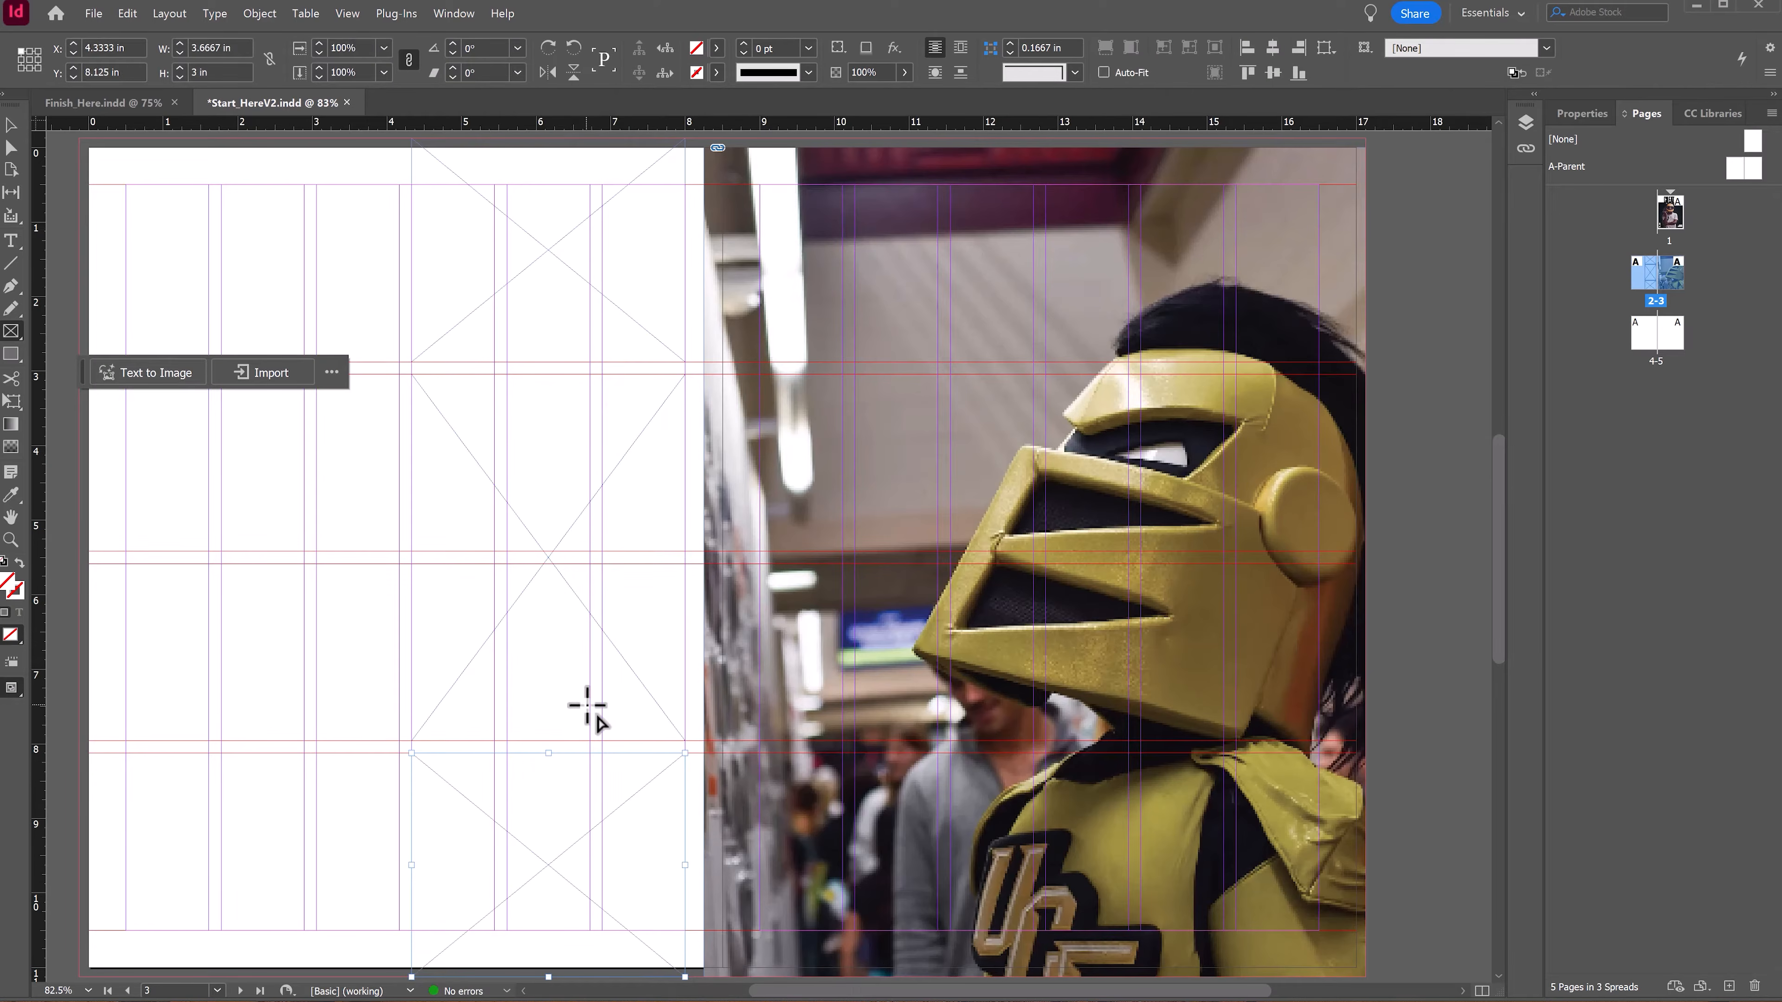
Step: Place the PaintingStudio image into the top frame on the left page
key("v")
left_click(517, 270)
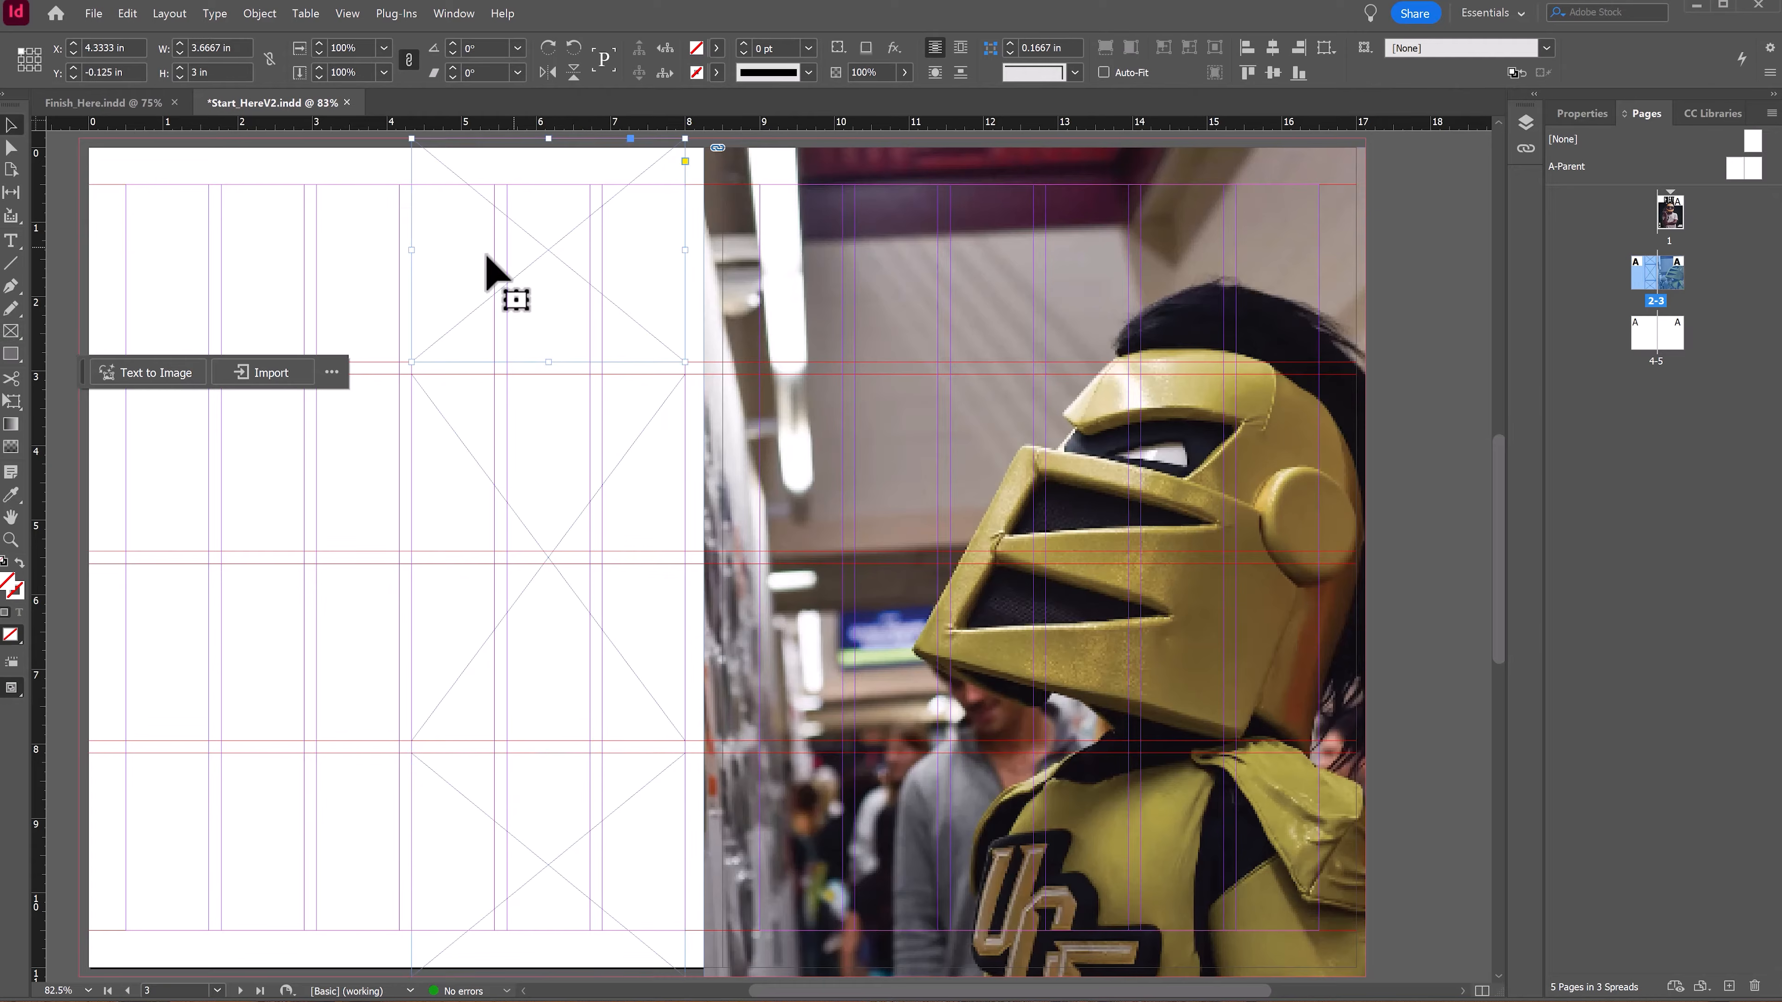
left_click(263, 372)
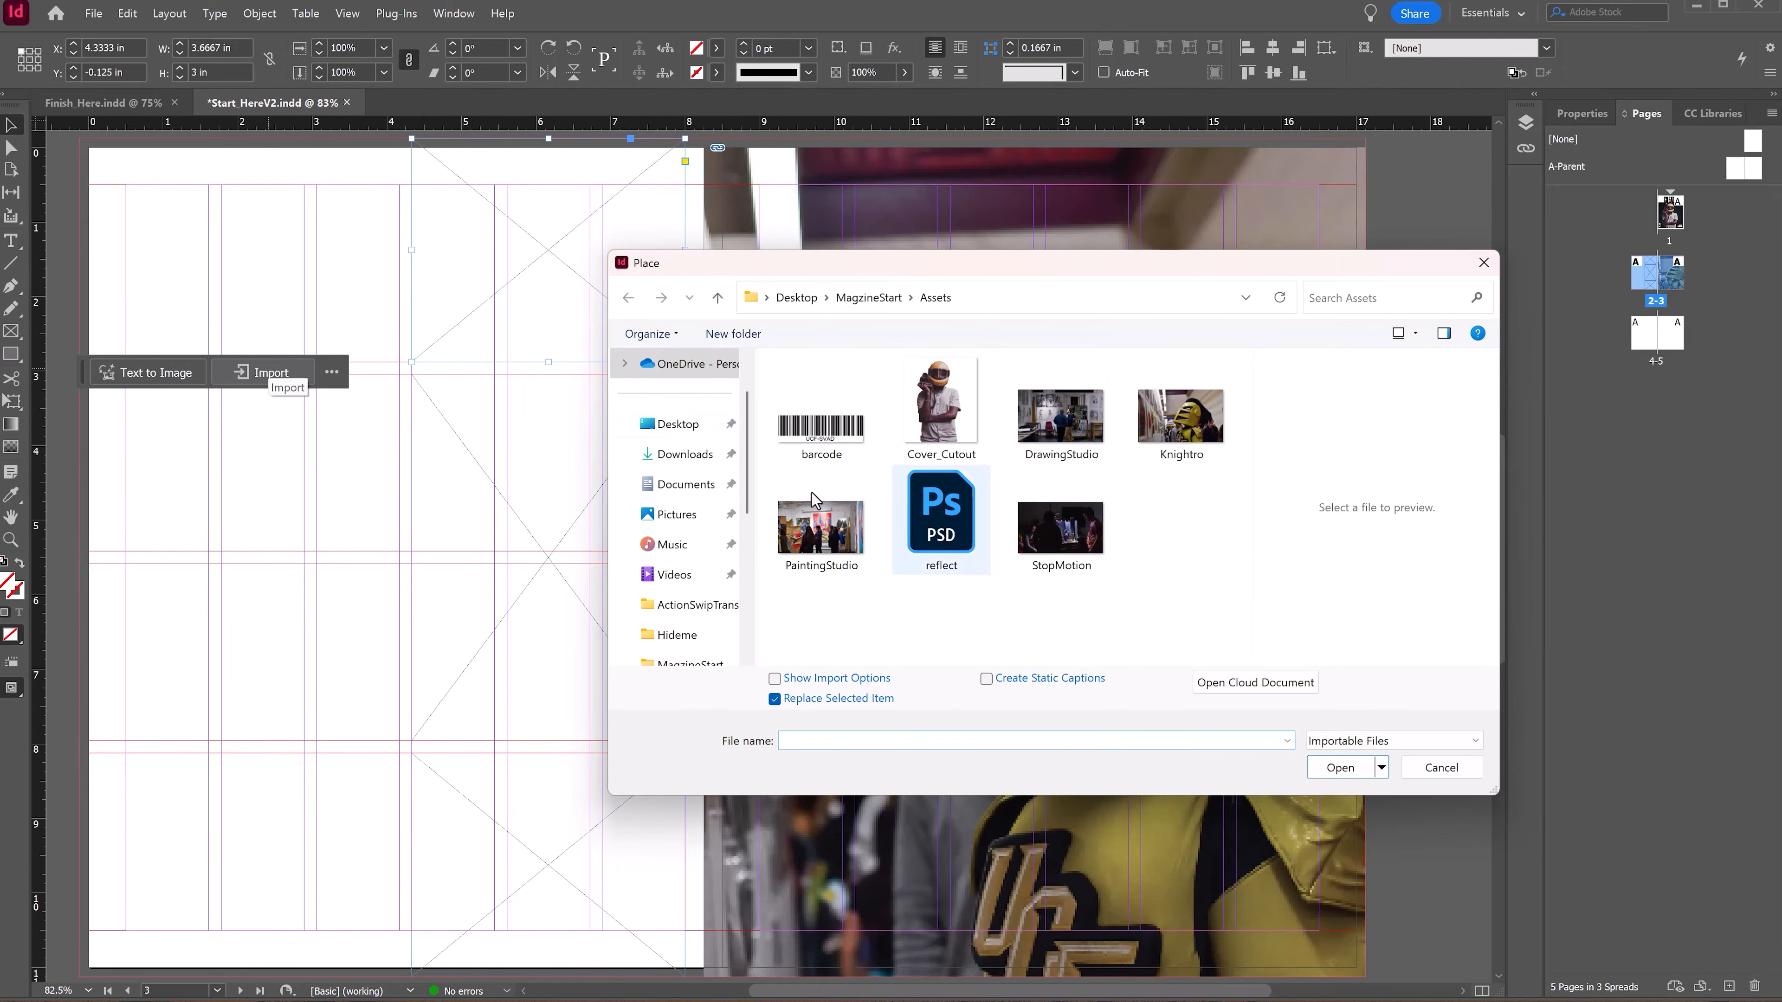
double_click(811, 523)
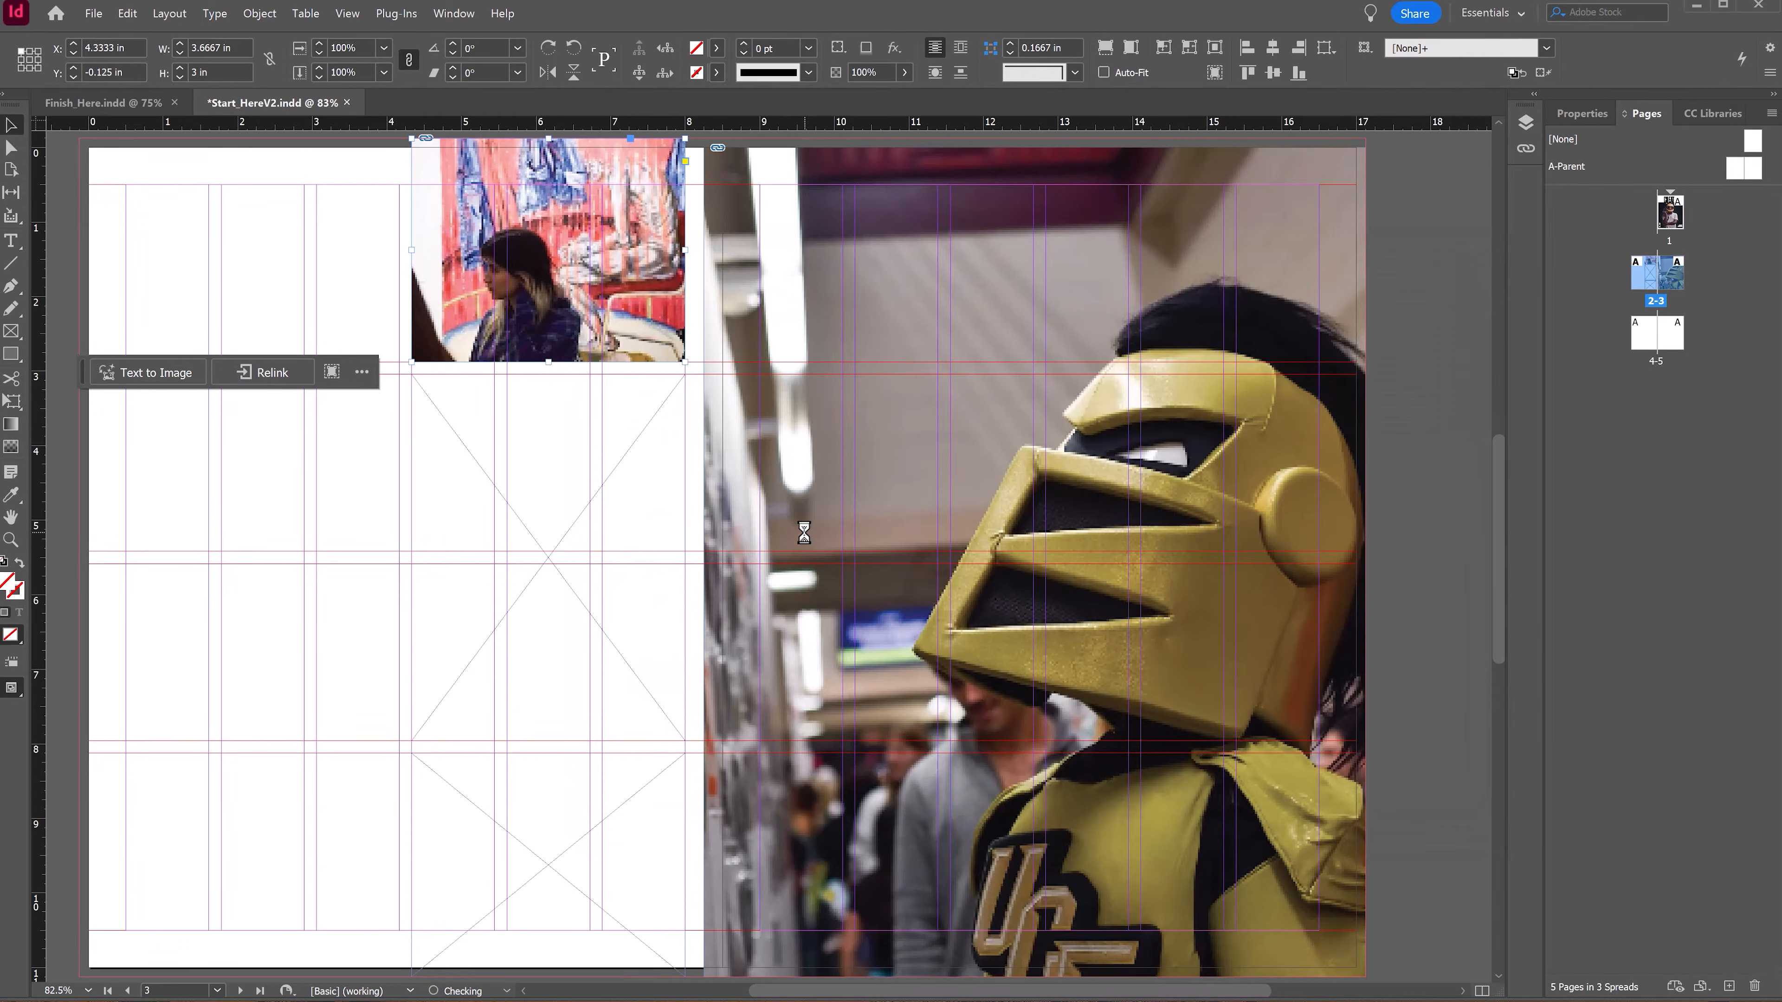
Step: Try fitting the PaintingStudio image's content to its frame, and undo that fitting
right_click(543, 213)
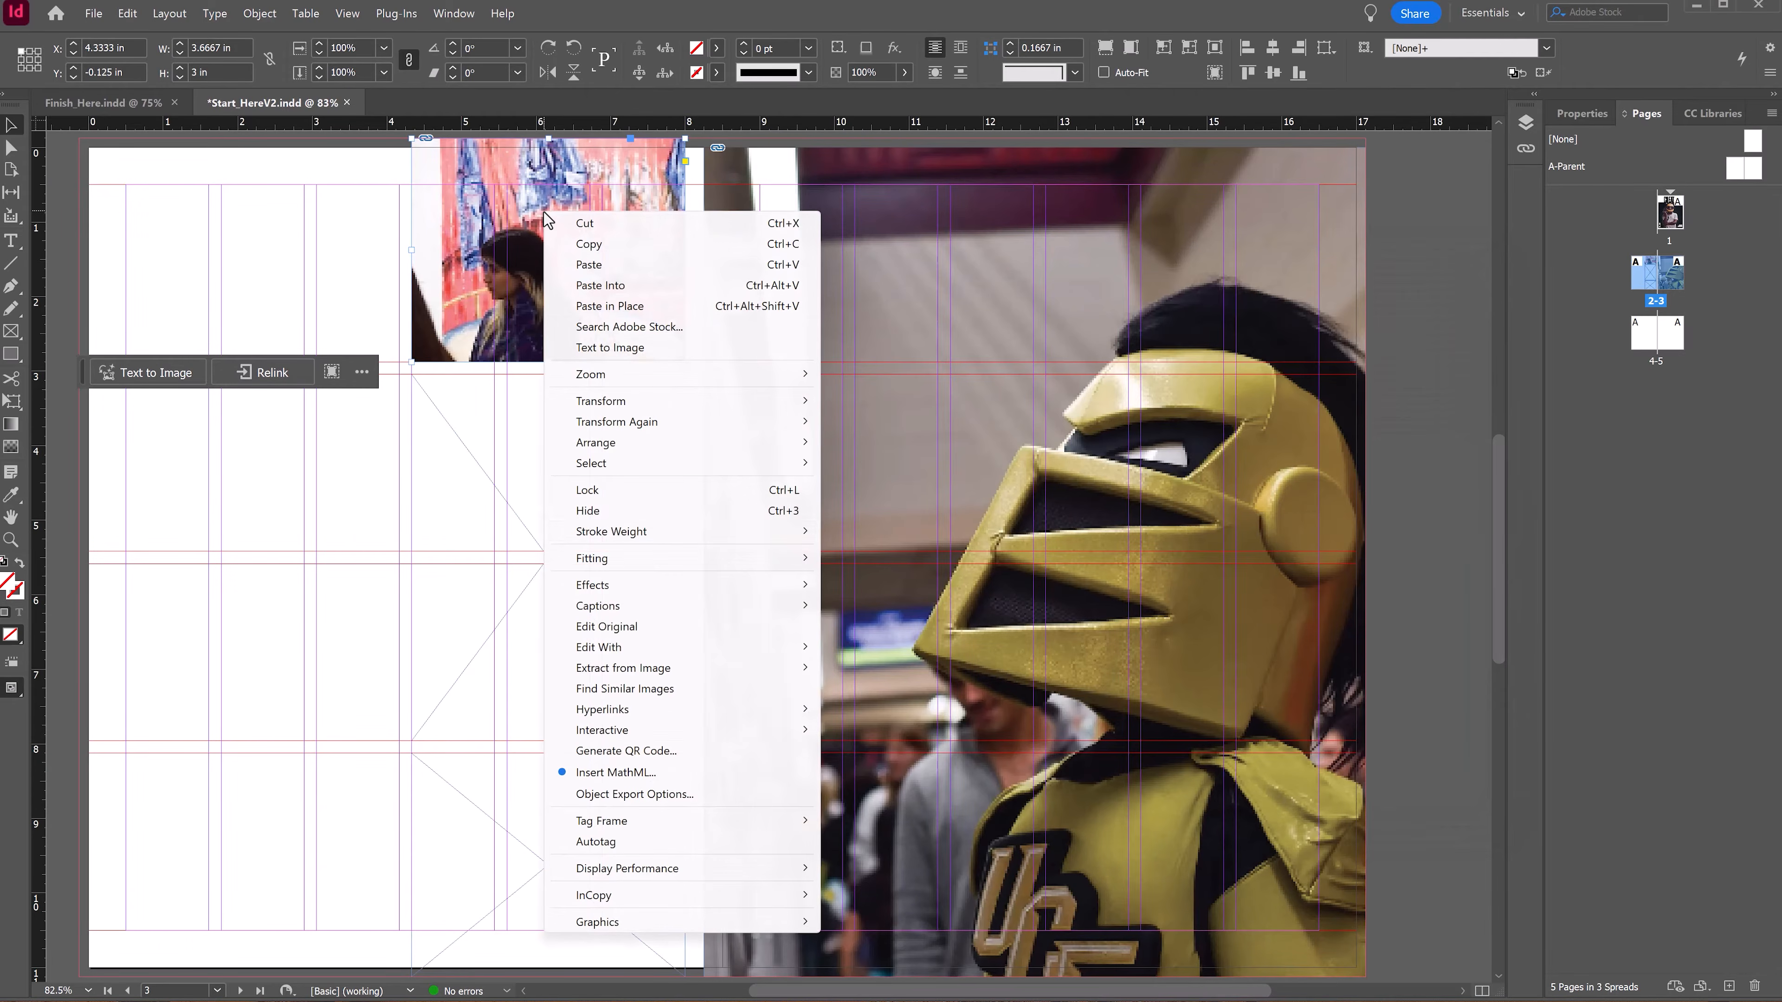
mouse_move(728, 556)
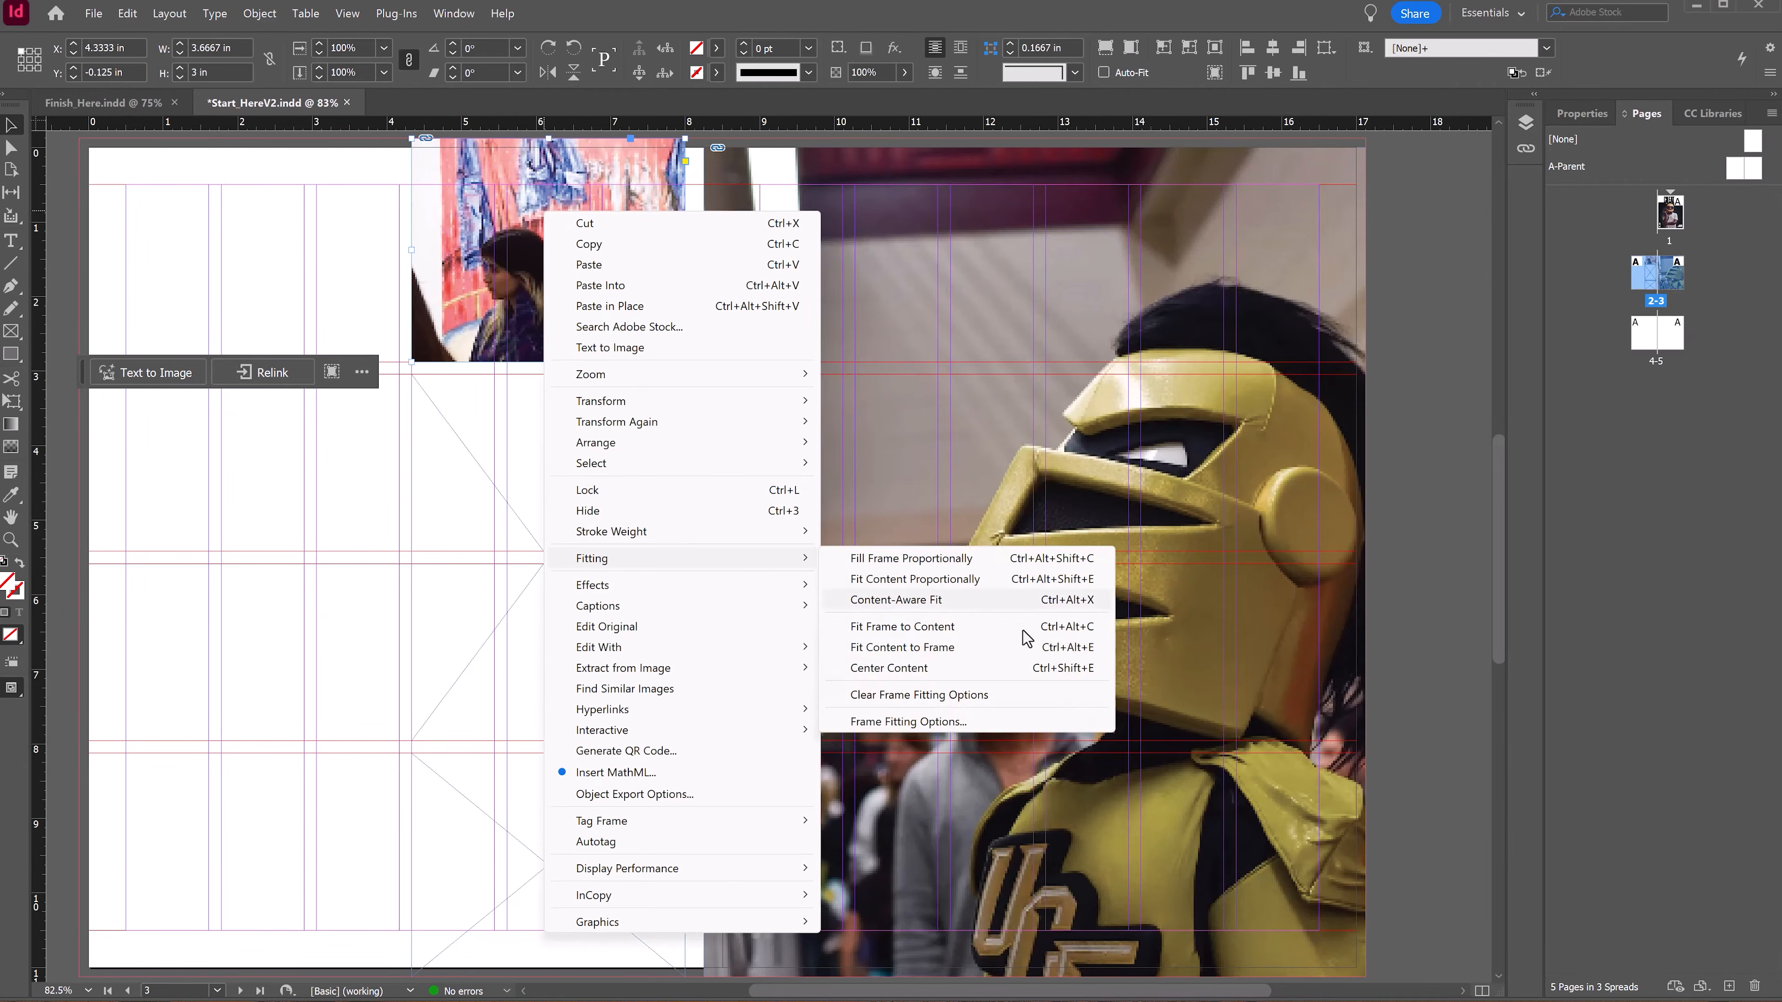
left_click(960, 645)
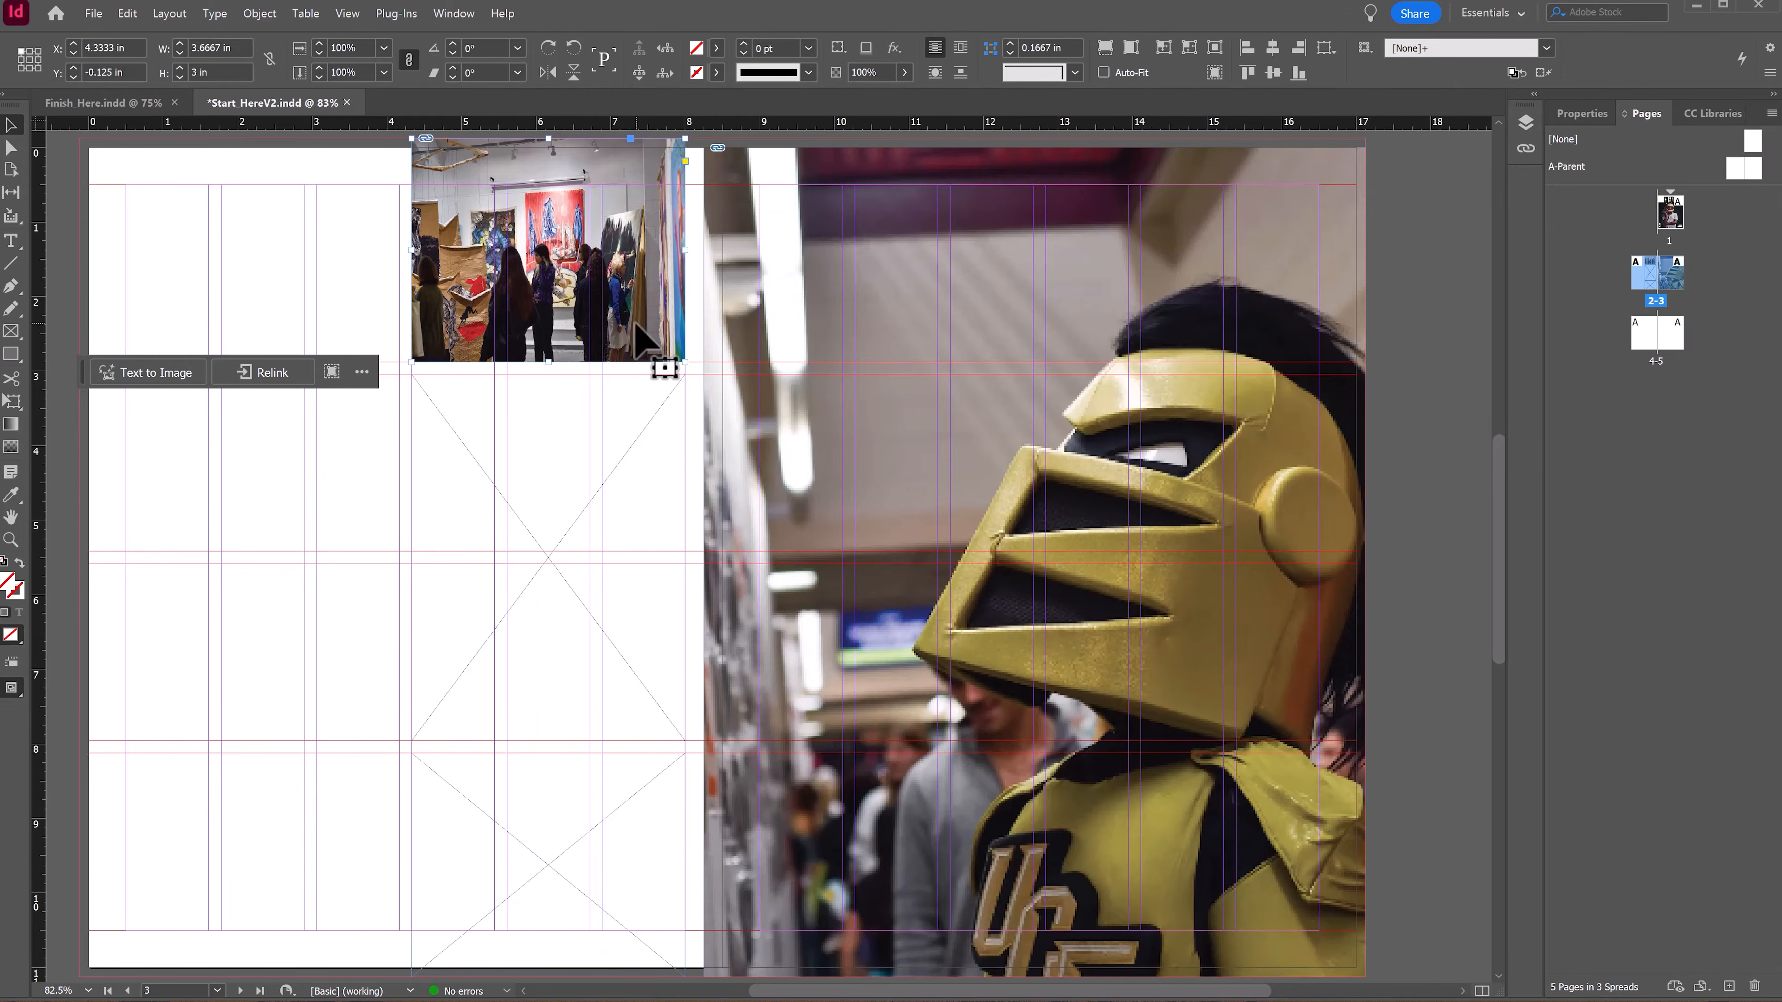
key("ctrl+z")
Step: Fill the top frame proportionally with the PaintingStudio image
right_click(566, 302)
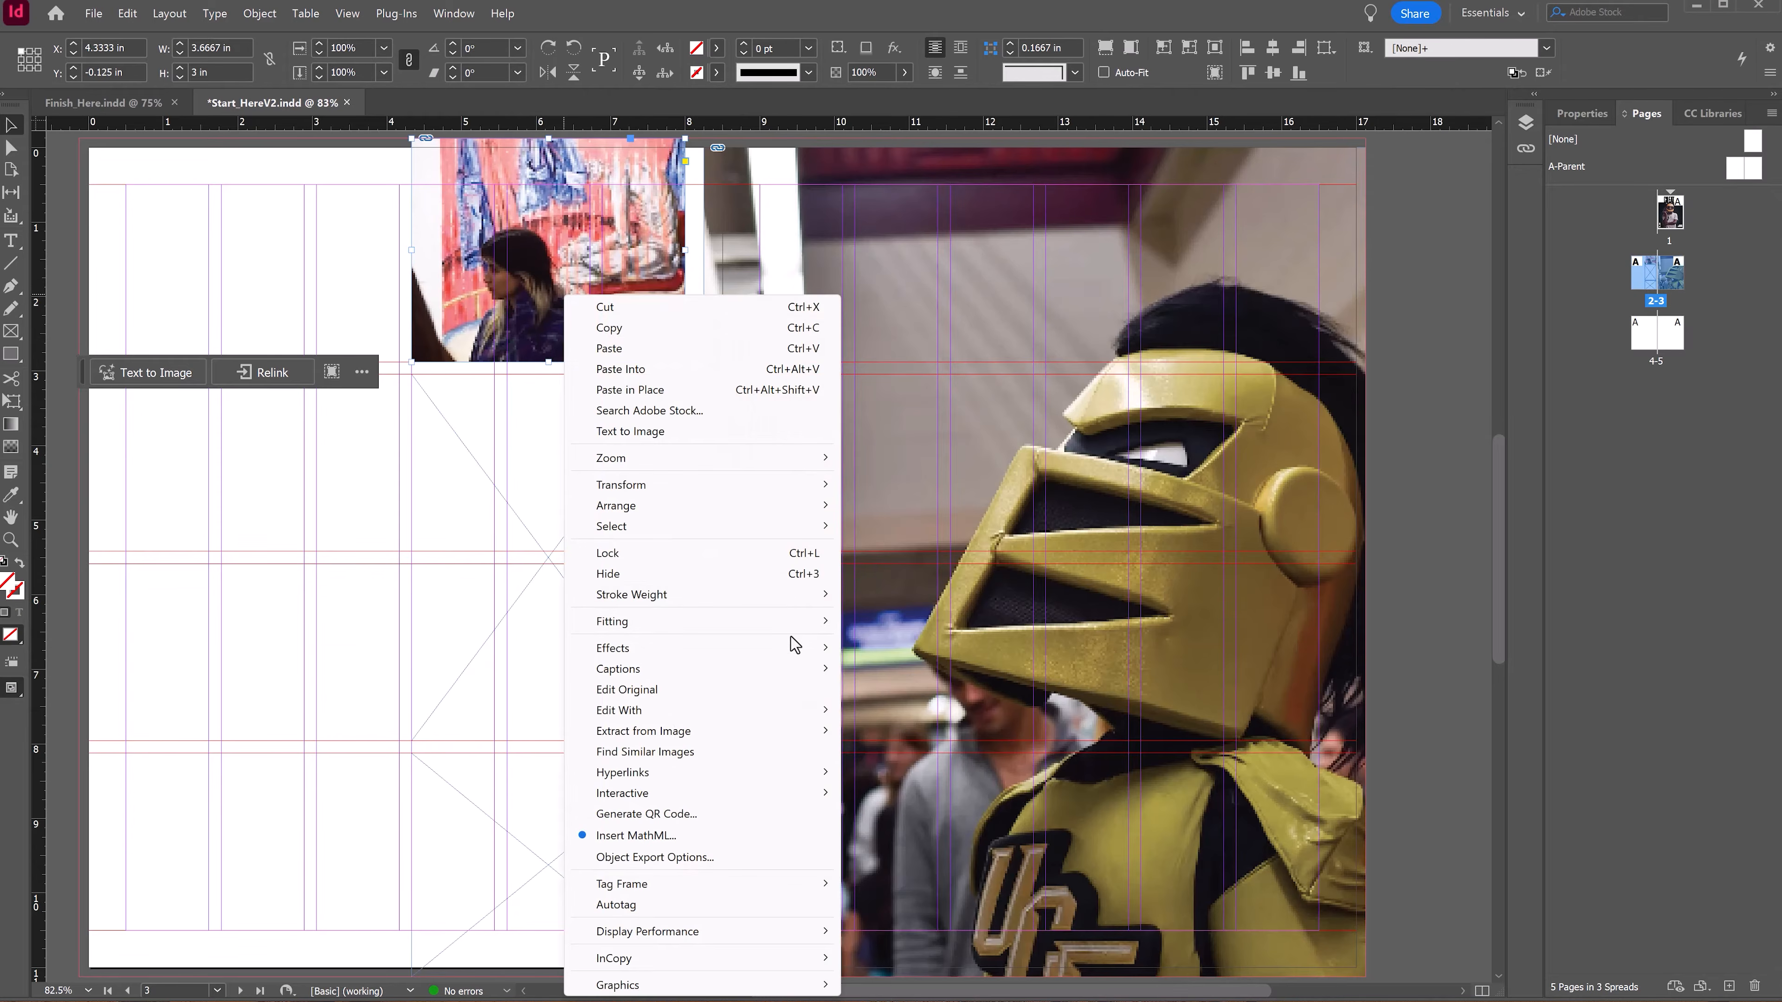
mouse_move(791, 624)
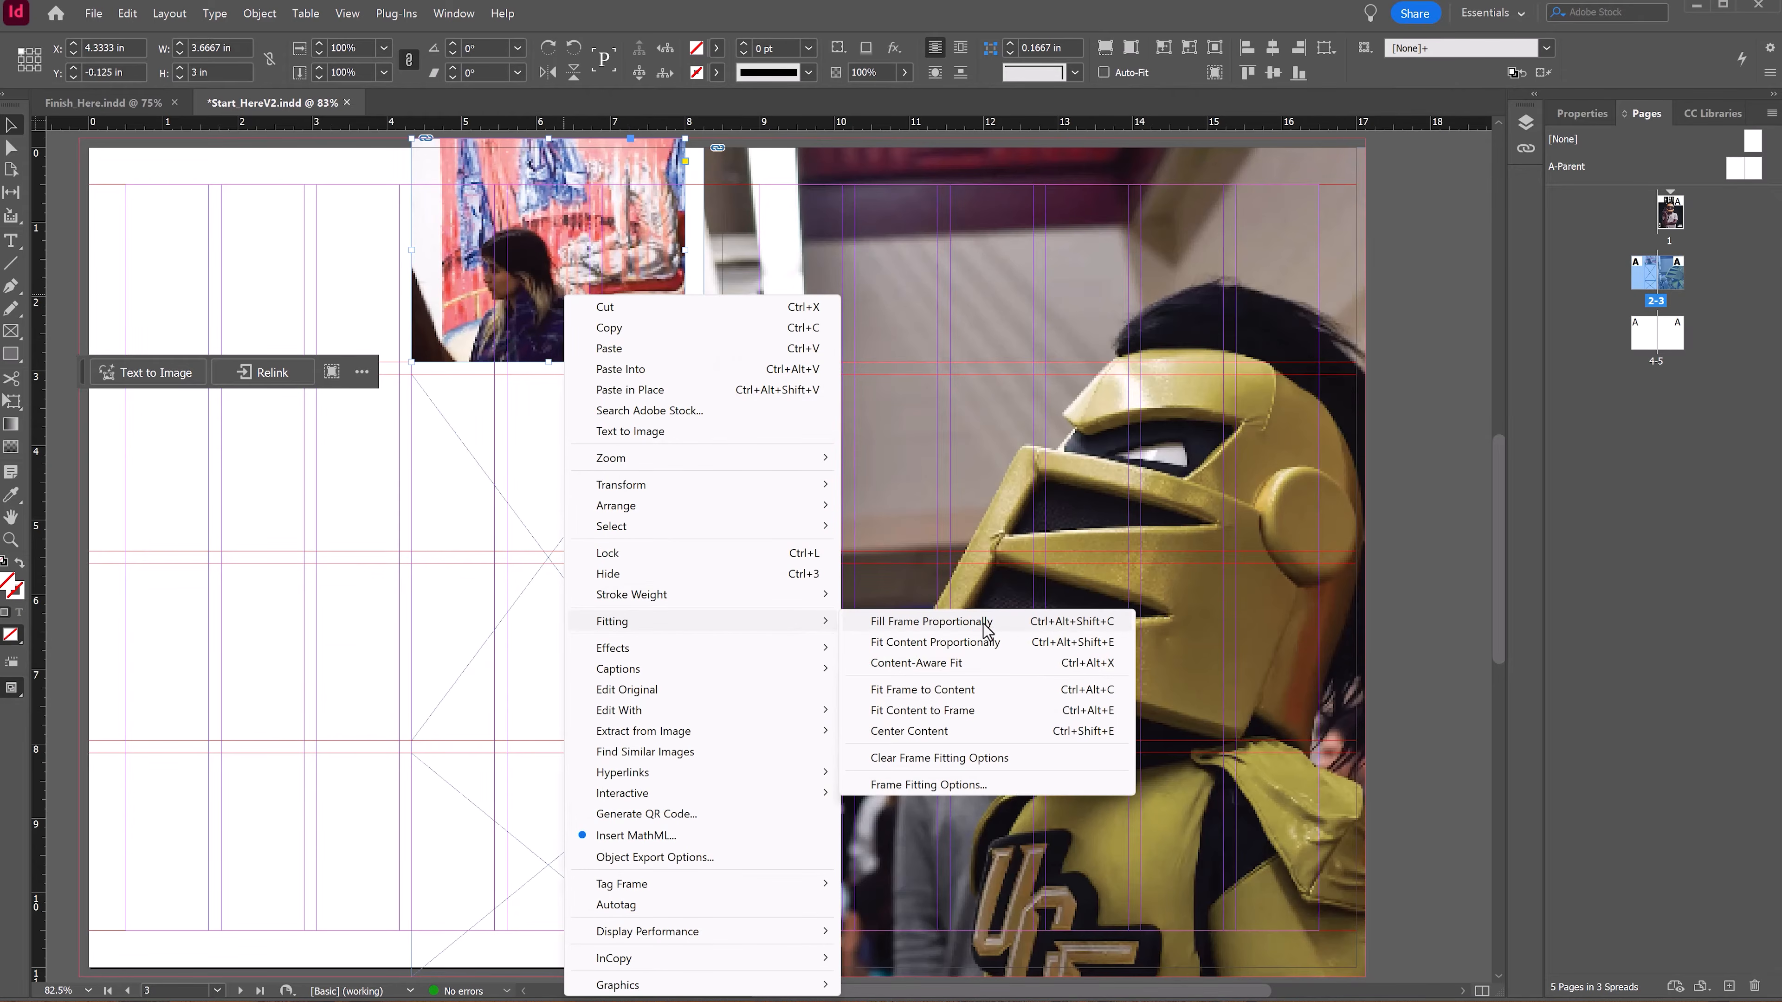
left_click(931, 621)
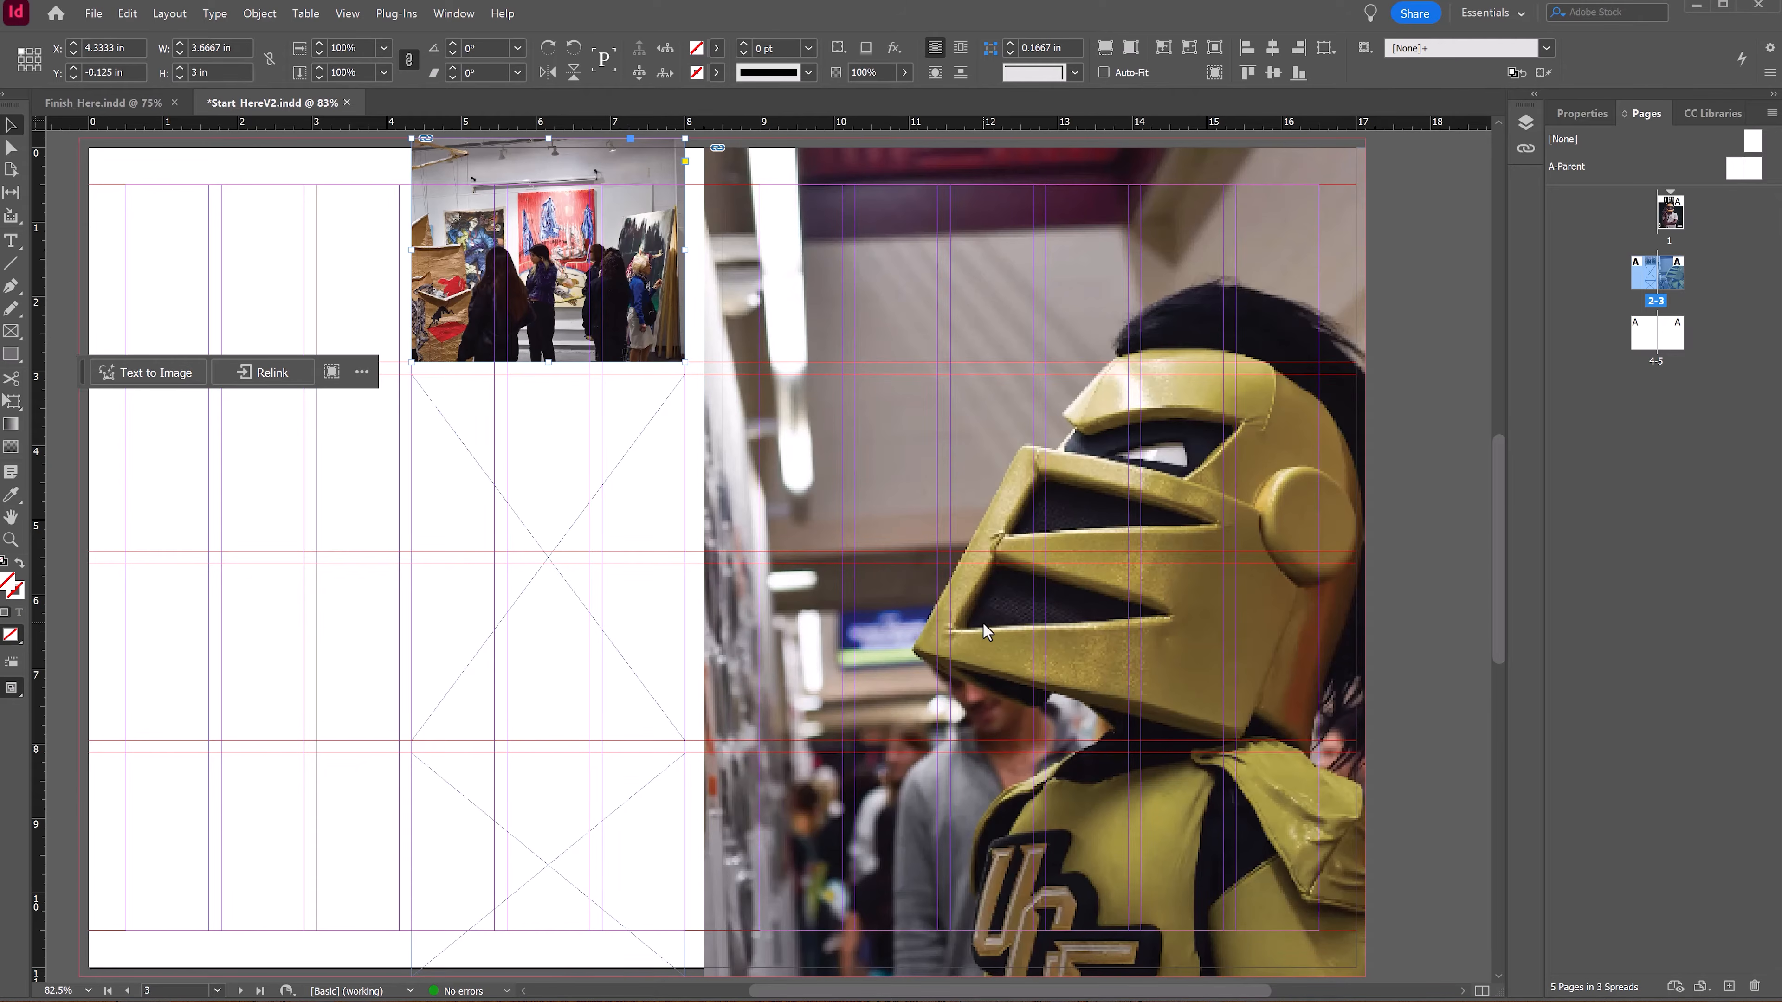
Step: Place the DrawingStudio image into the middle frame on the left page
left_click(525, 485)
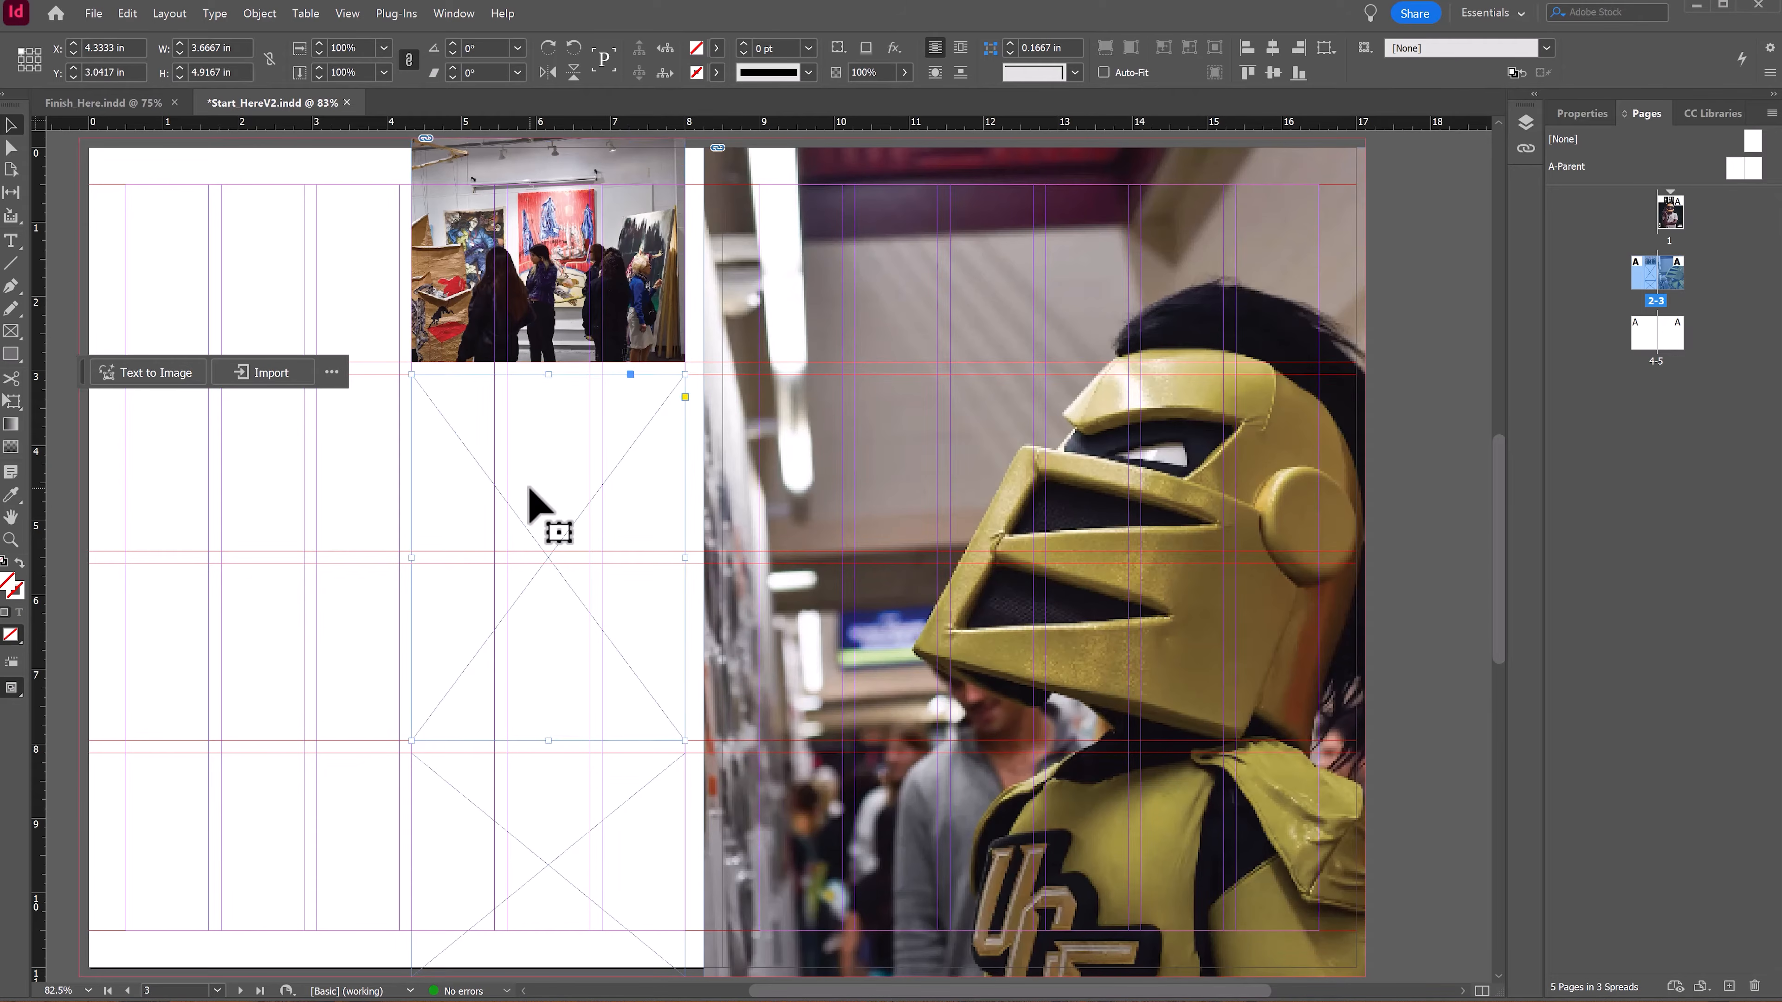
right_click(546, 464)
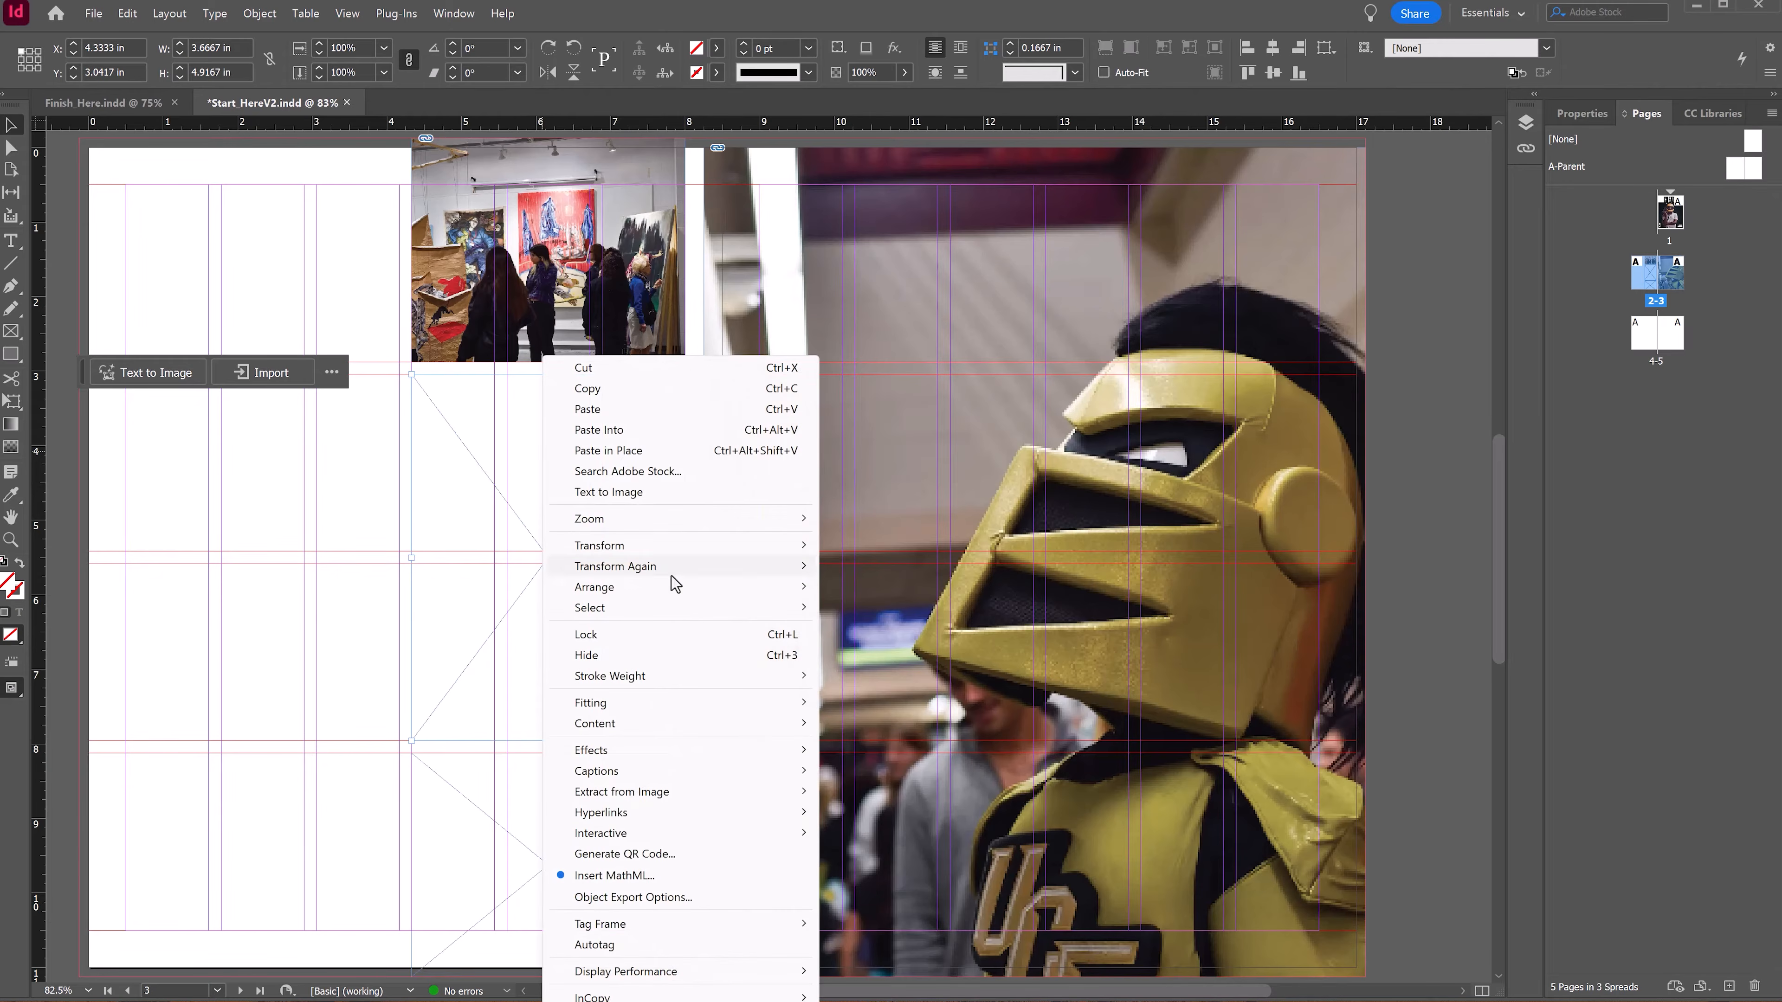
left_click(234, 362)
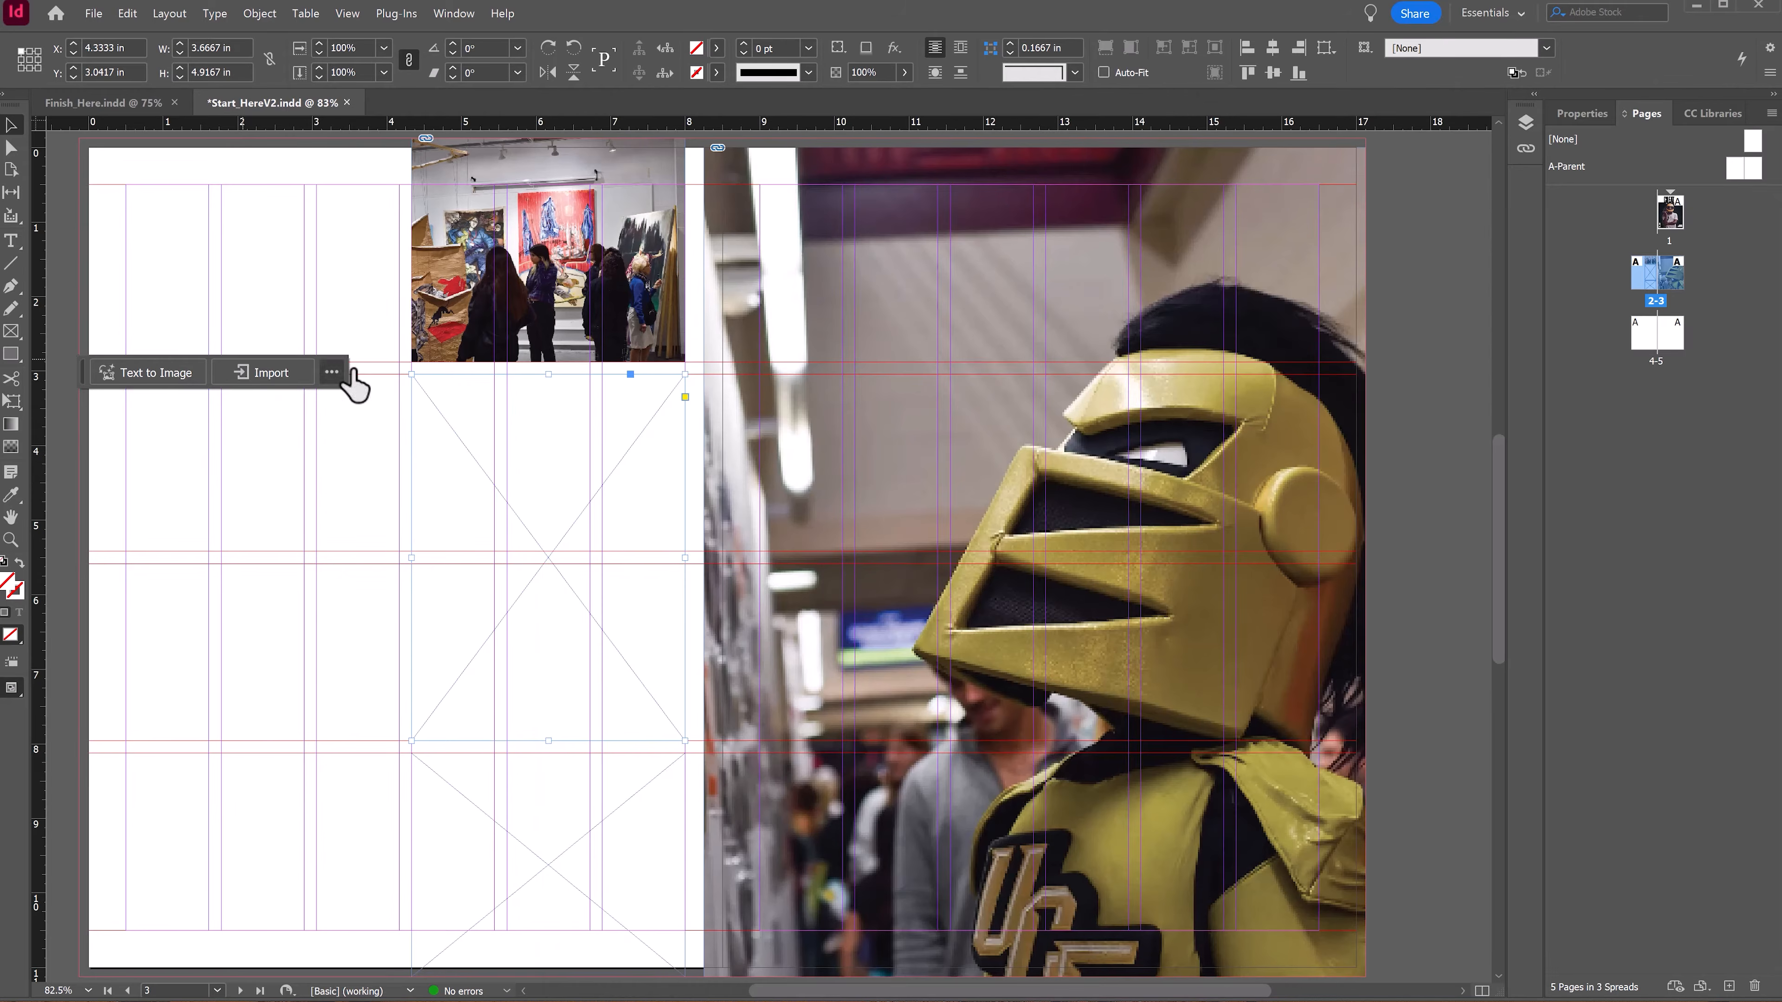
left_click(252, 374)
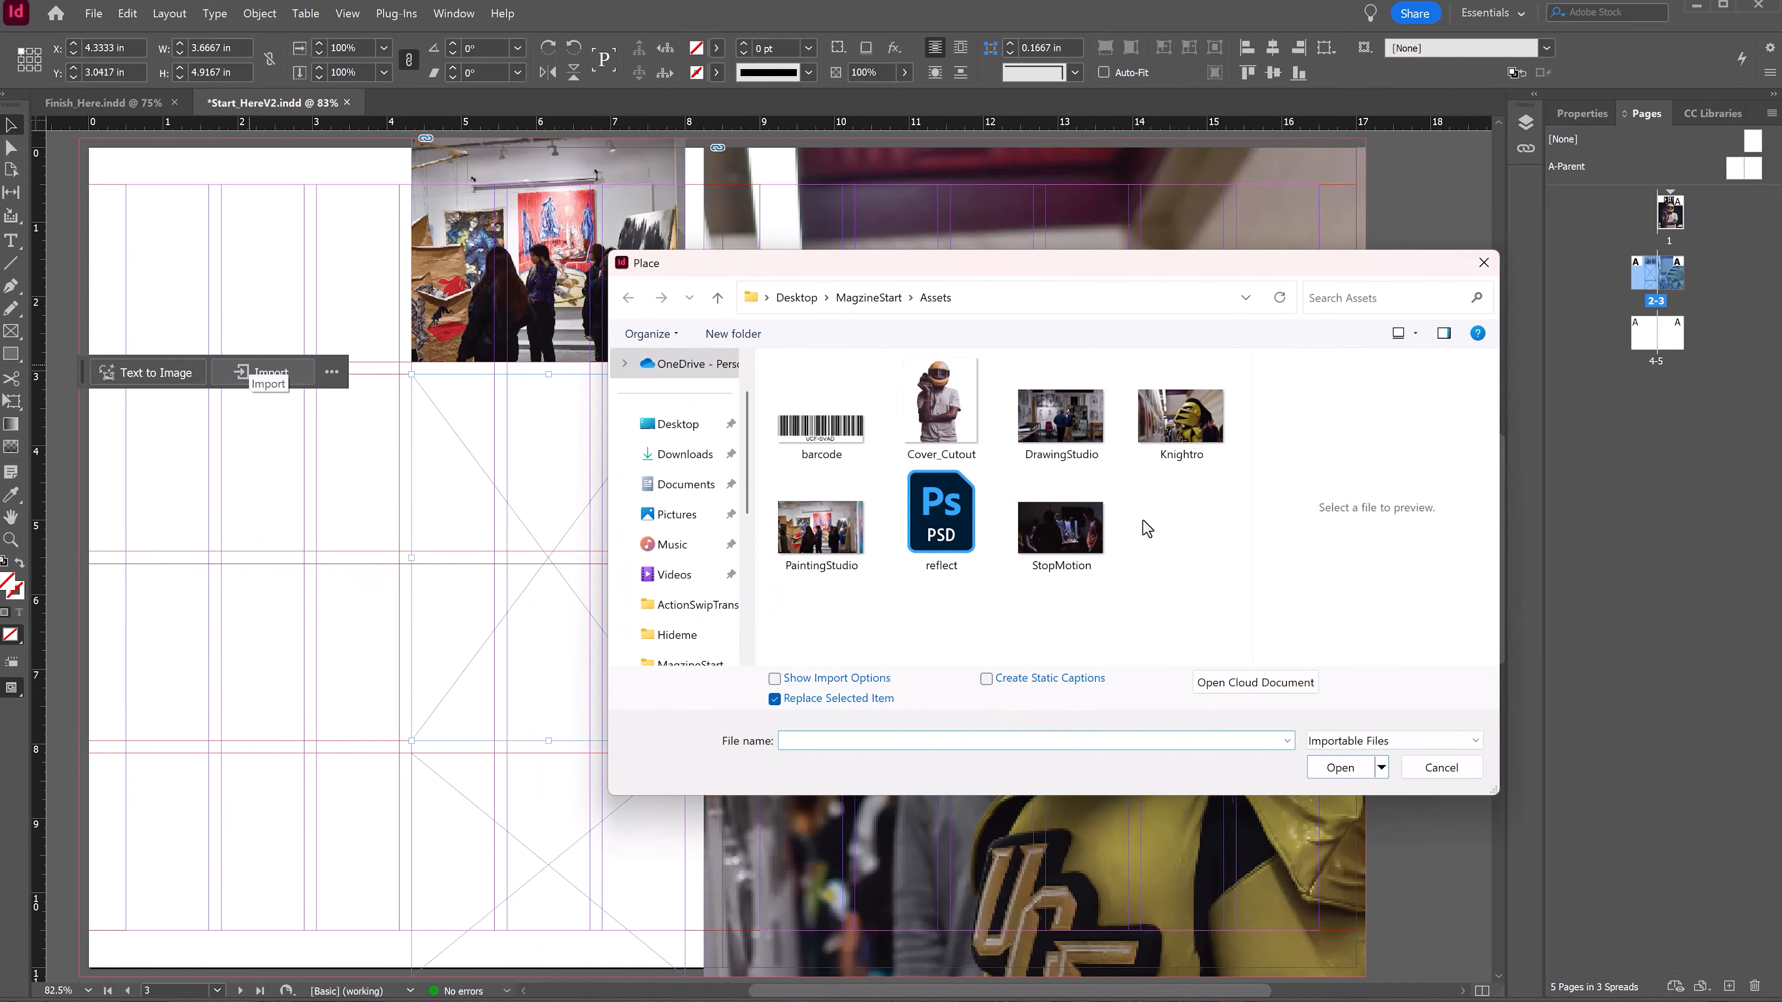
double_click(1079, 435)
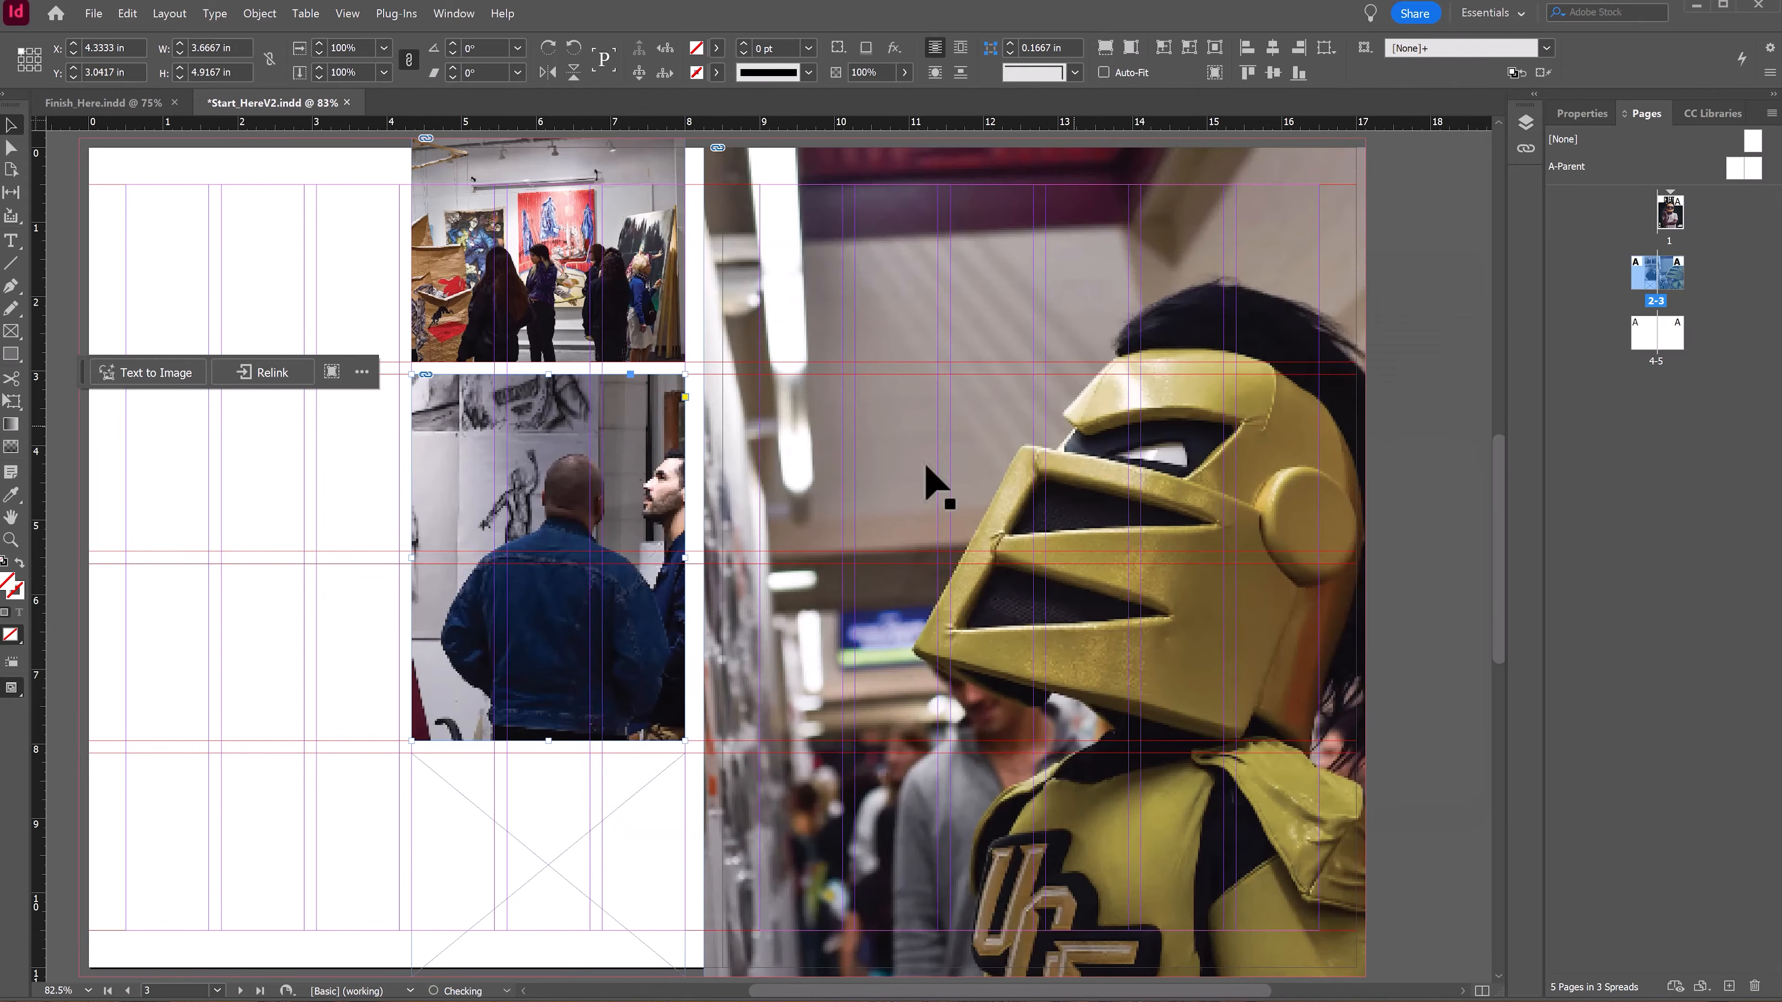
Step: Scale the DrawingStudio image down to about 13 × 8 in and reposition it inside the middle frame
double_click(564, 466)
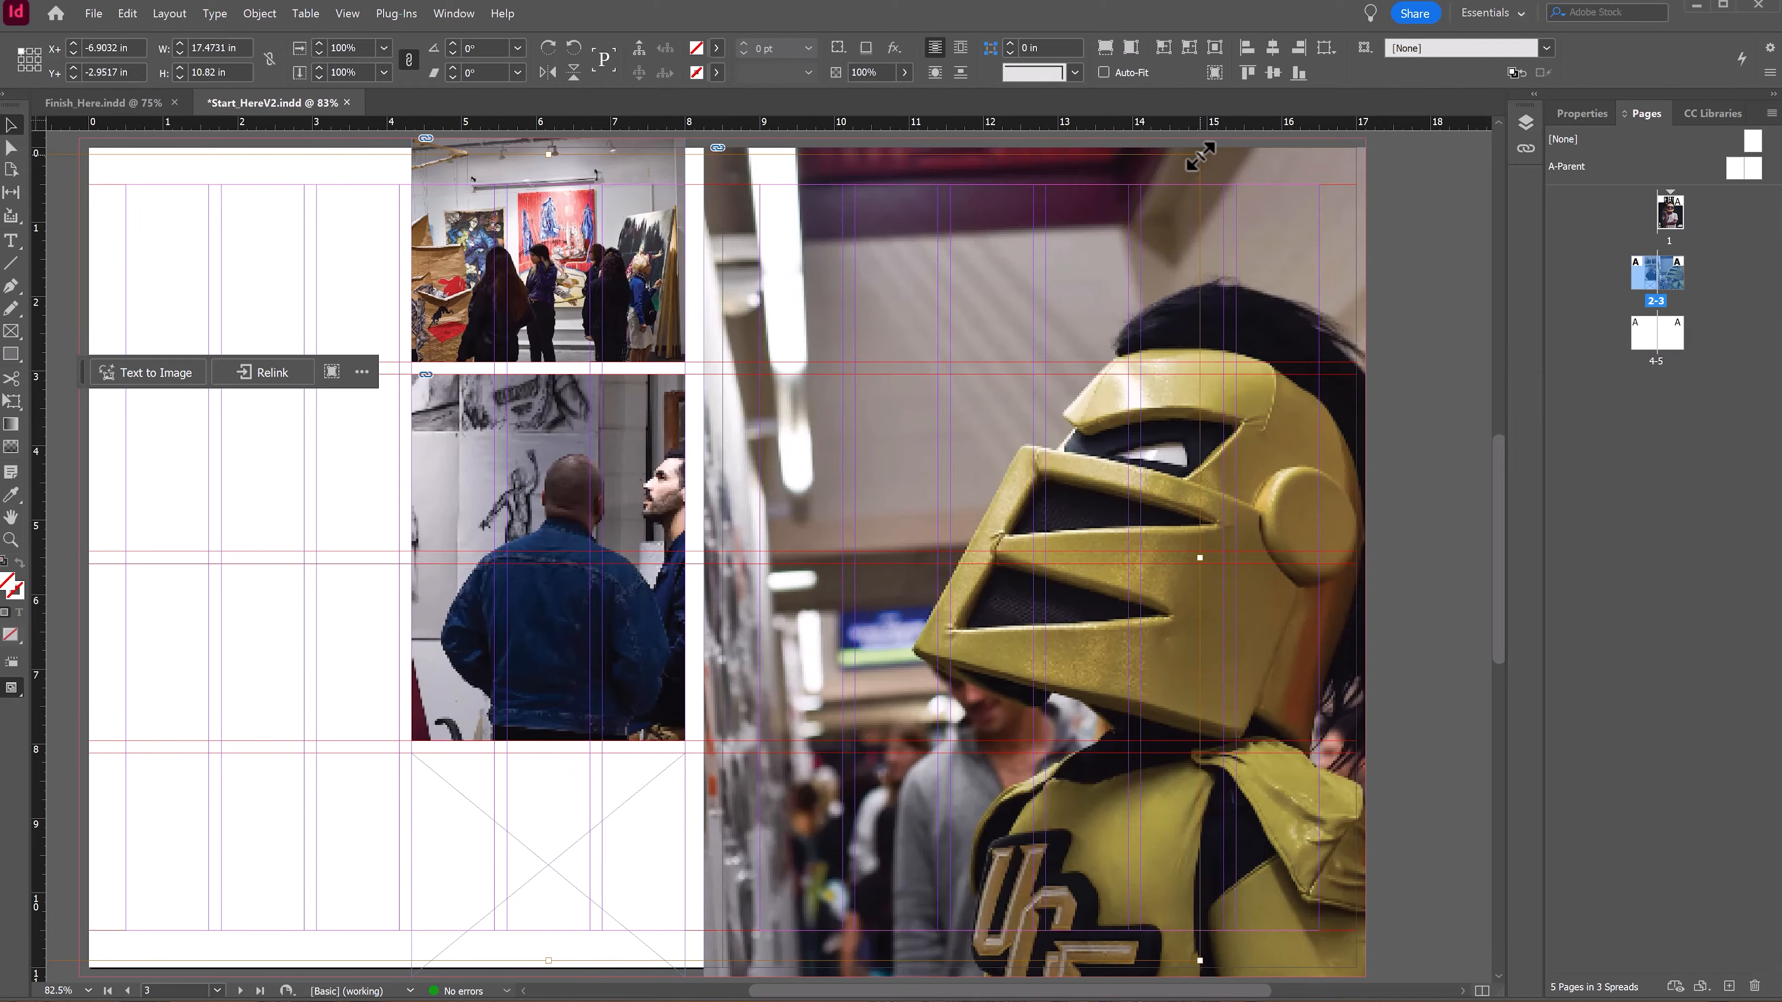
left_click_drag(1200, 156, 1033, 258)
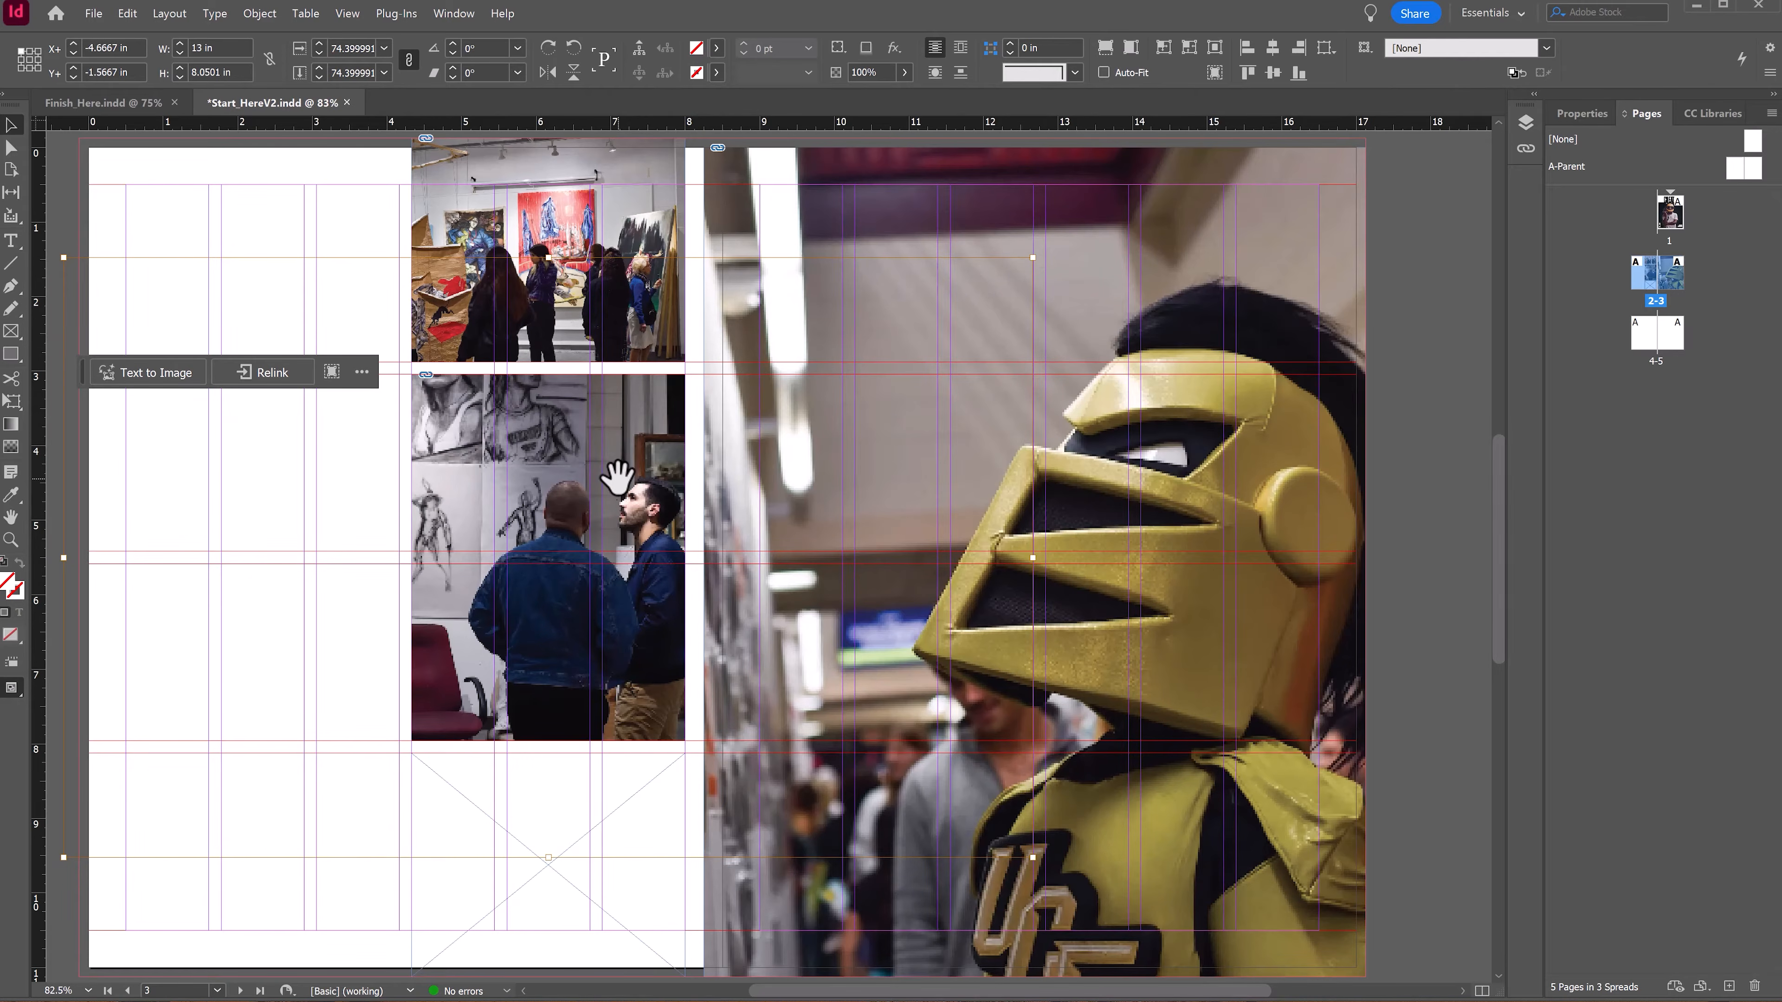
left_click_drag(702, 693, 746, 576)
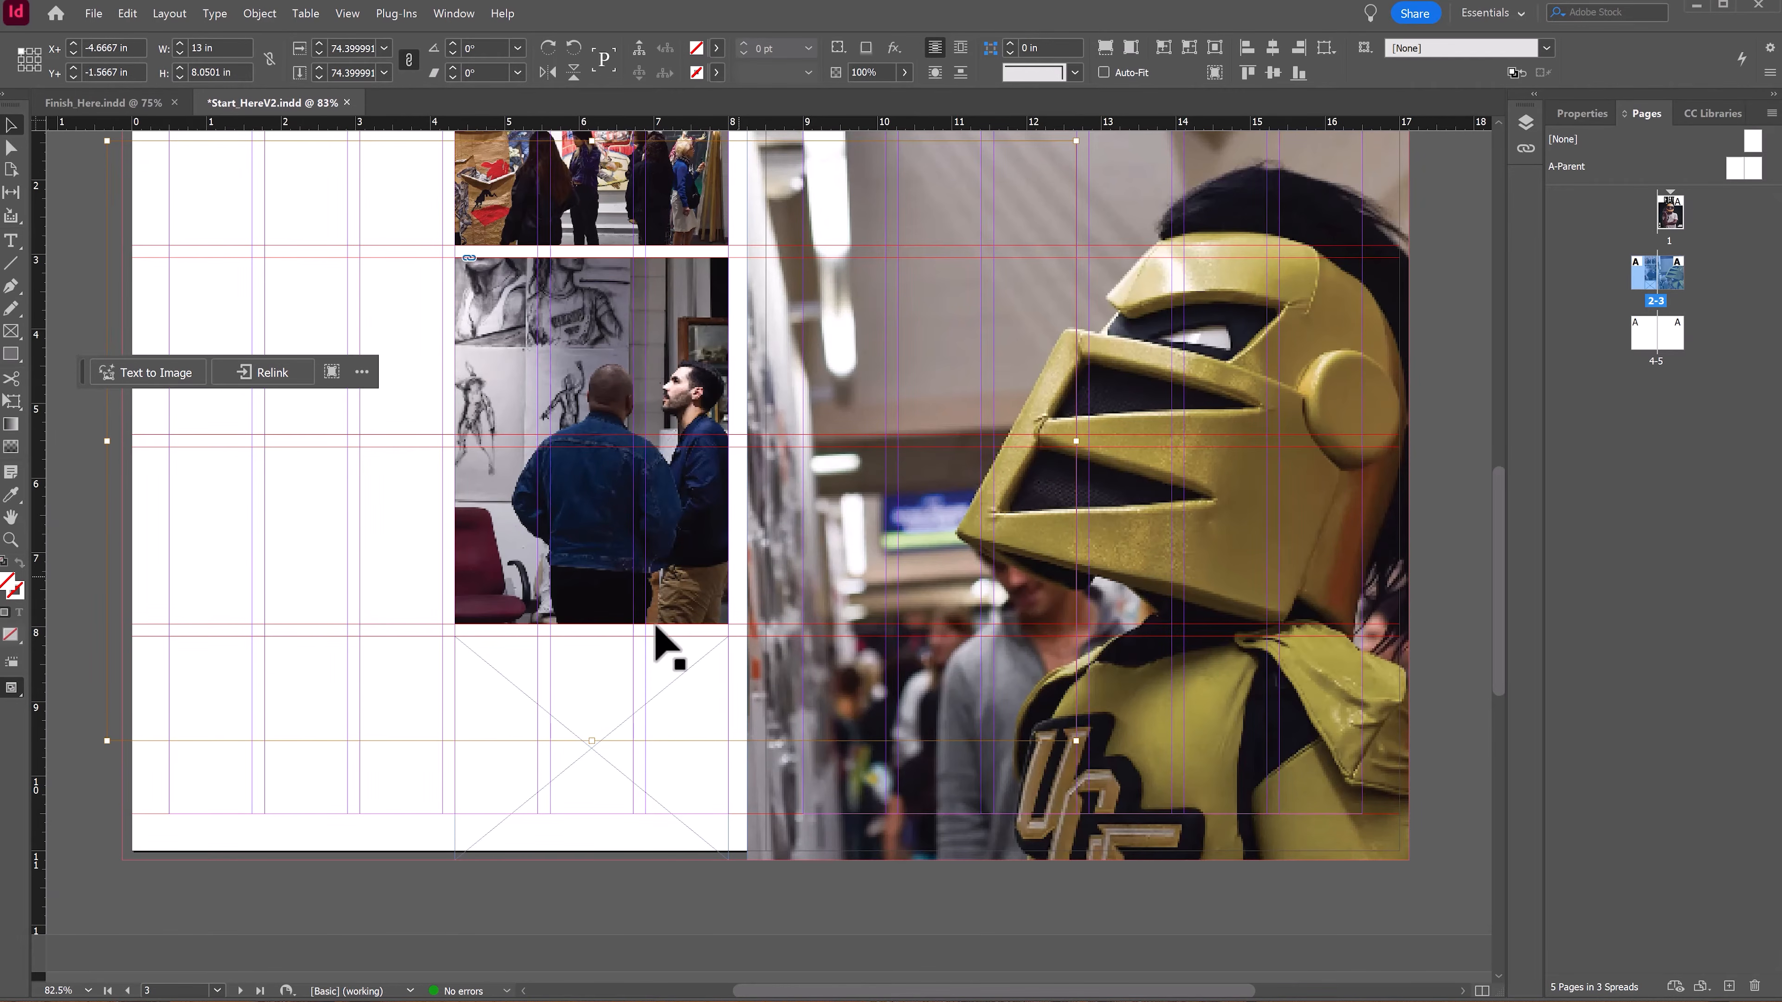
left_click_drag(625, 681, 571, 624)
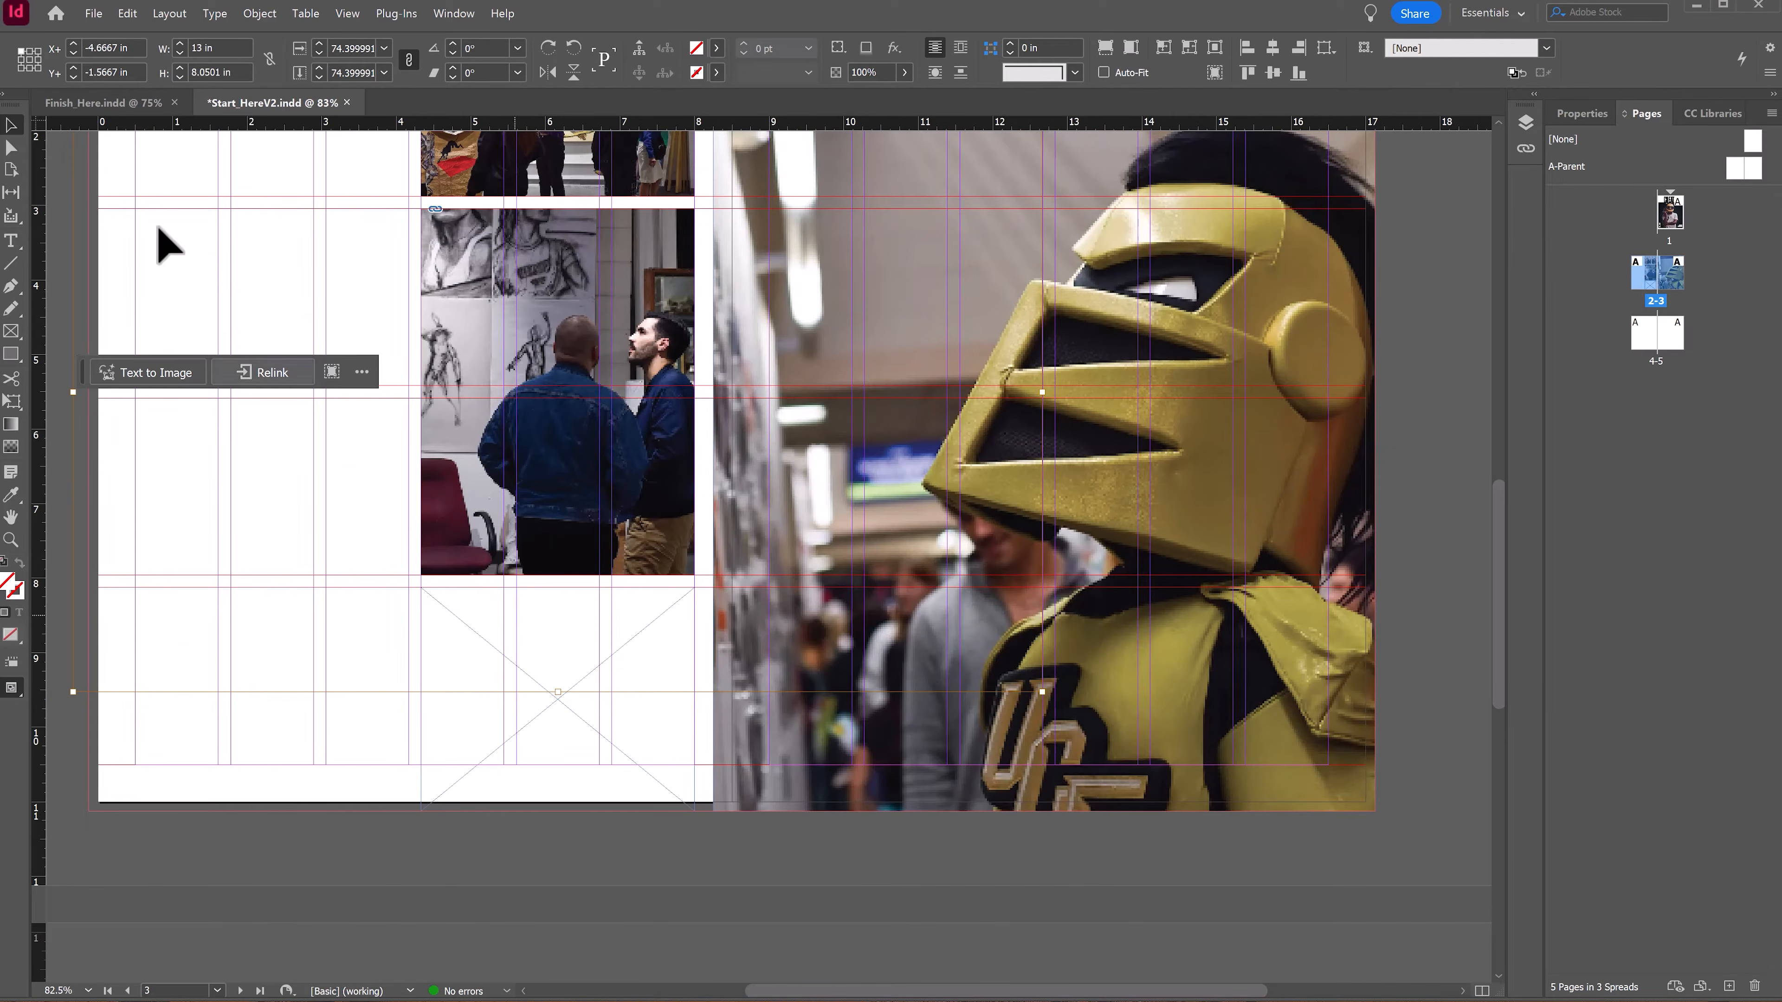
key("Escape")
Step: Place the StopMotion image into the bottom frame on the left page
left_click(555, 654)
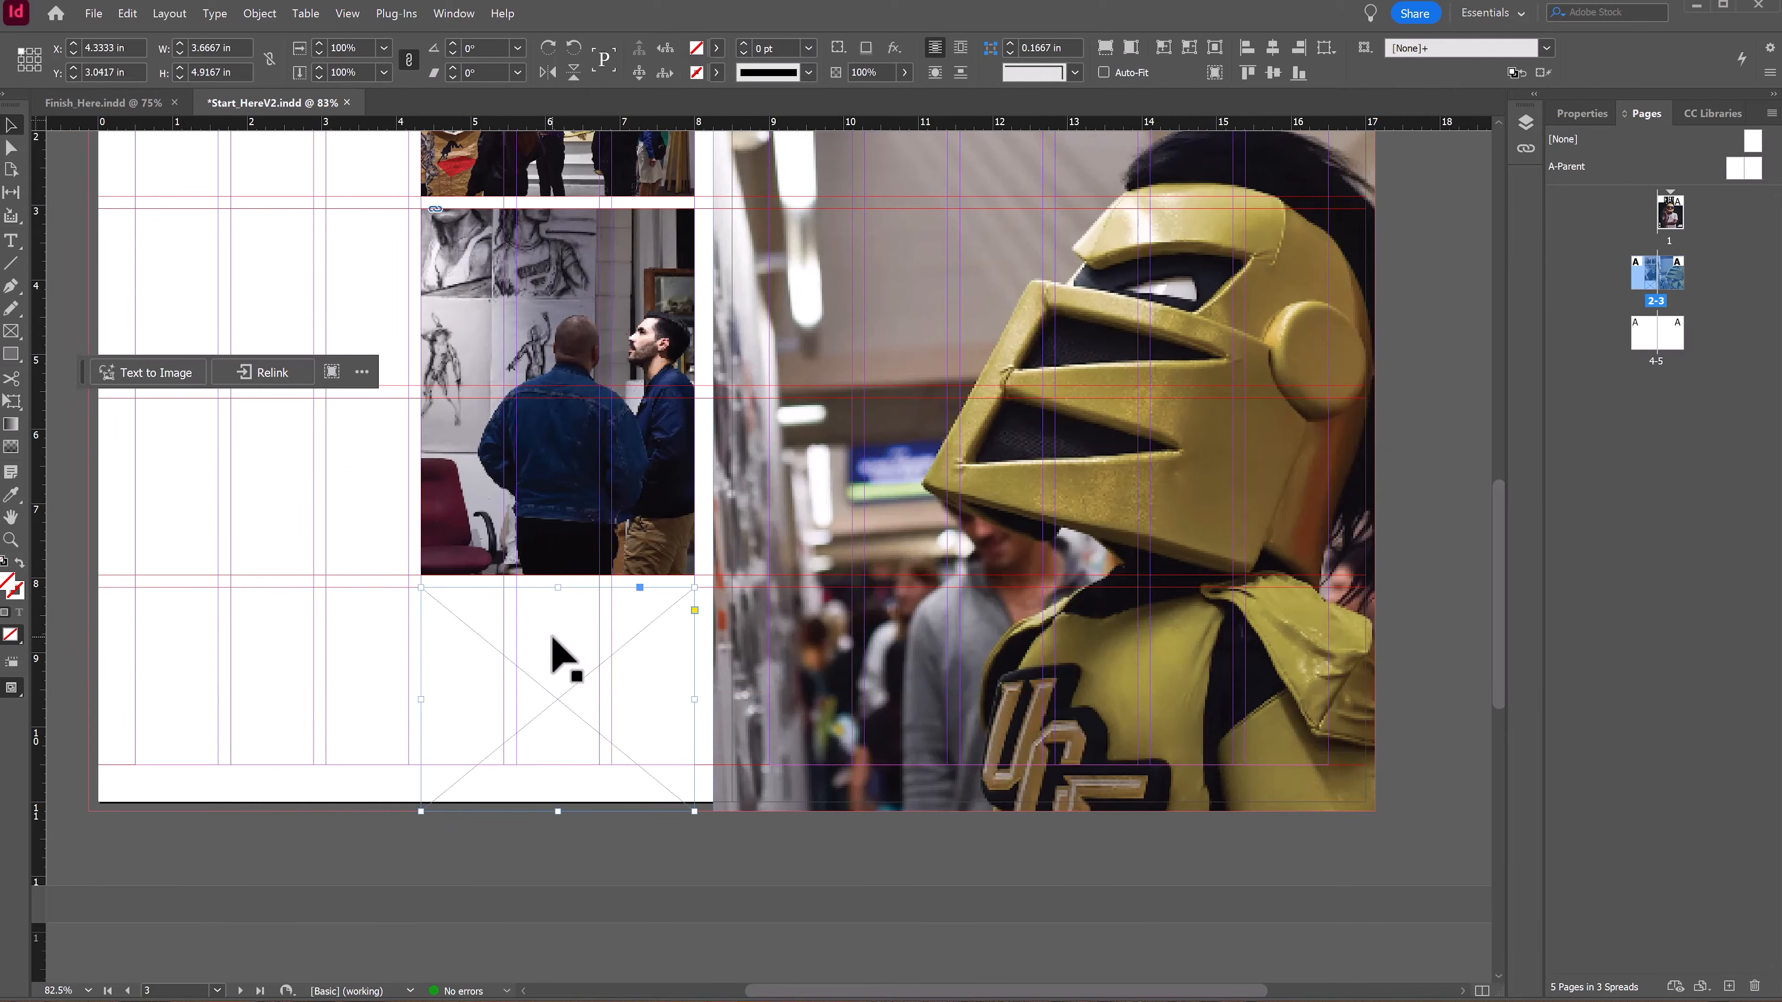
left_click(274, 374)
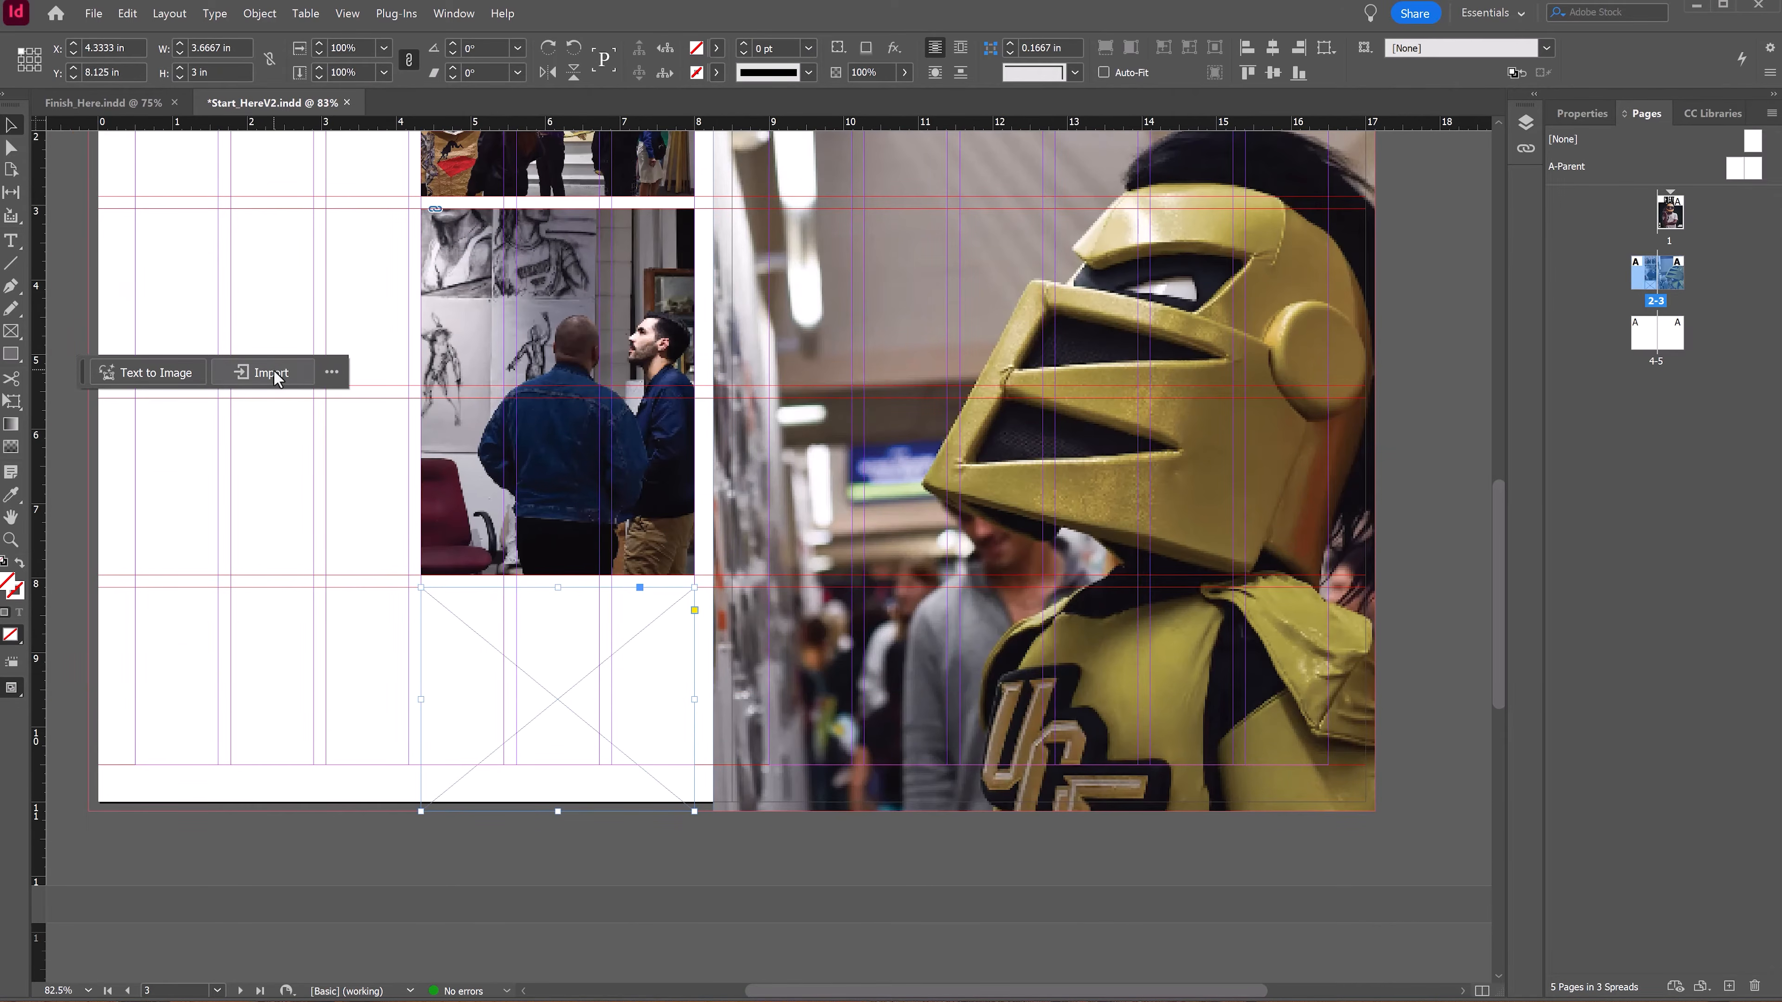
double_click(1061, 530)
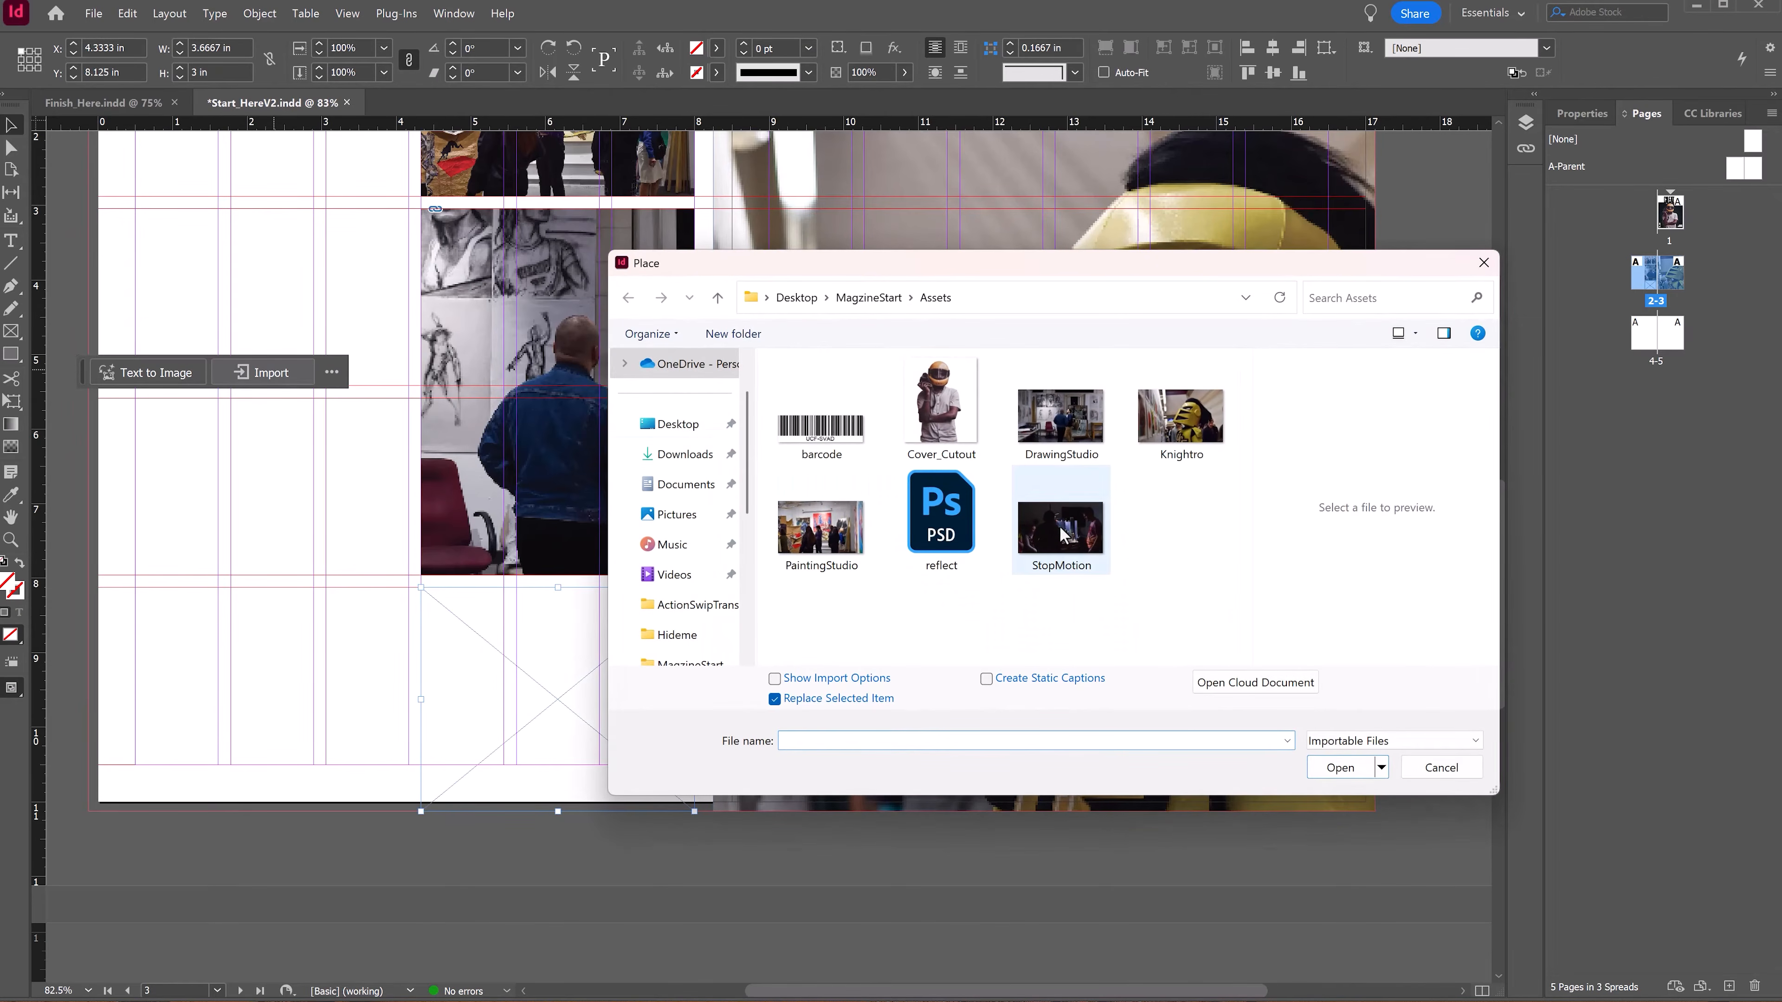
Step: Fill the bottom frame proportionally with the StopMotion image
right_click(646, 668)
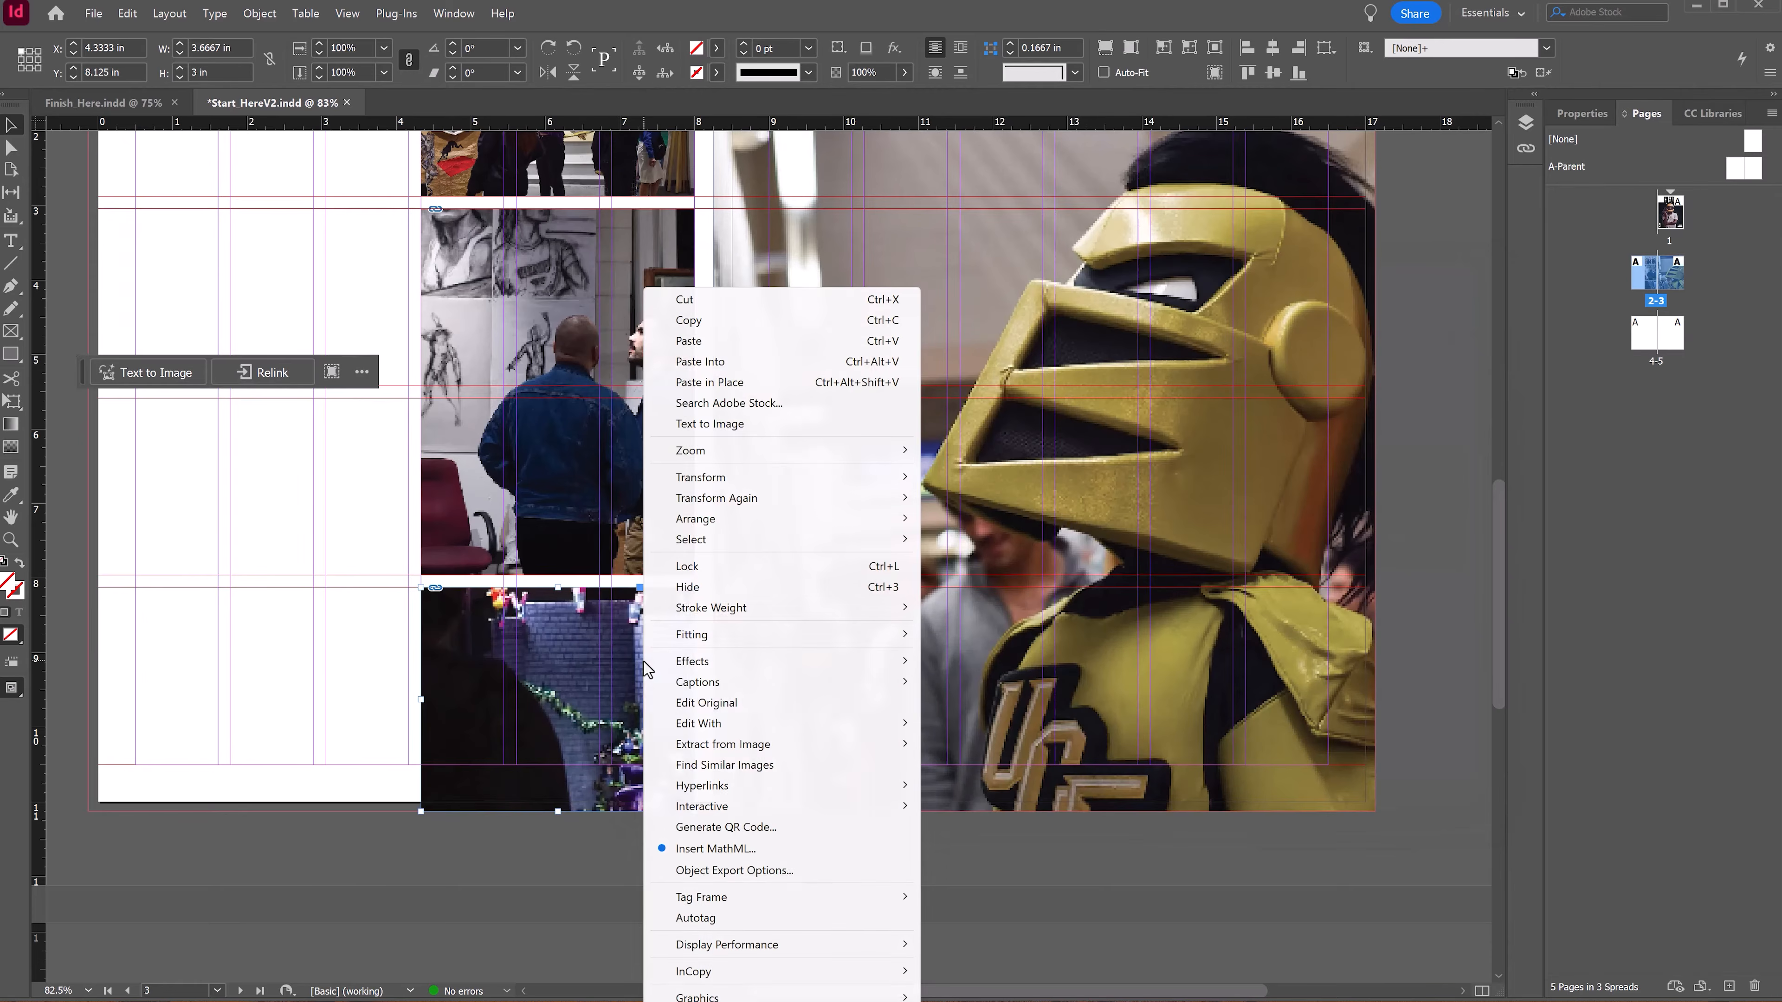
mouse_move(895, 640)
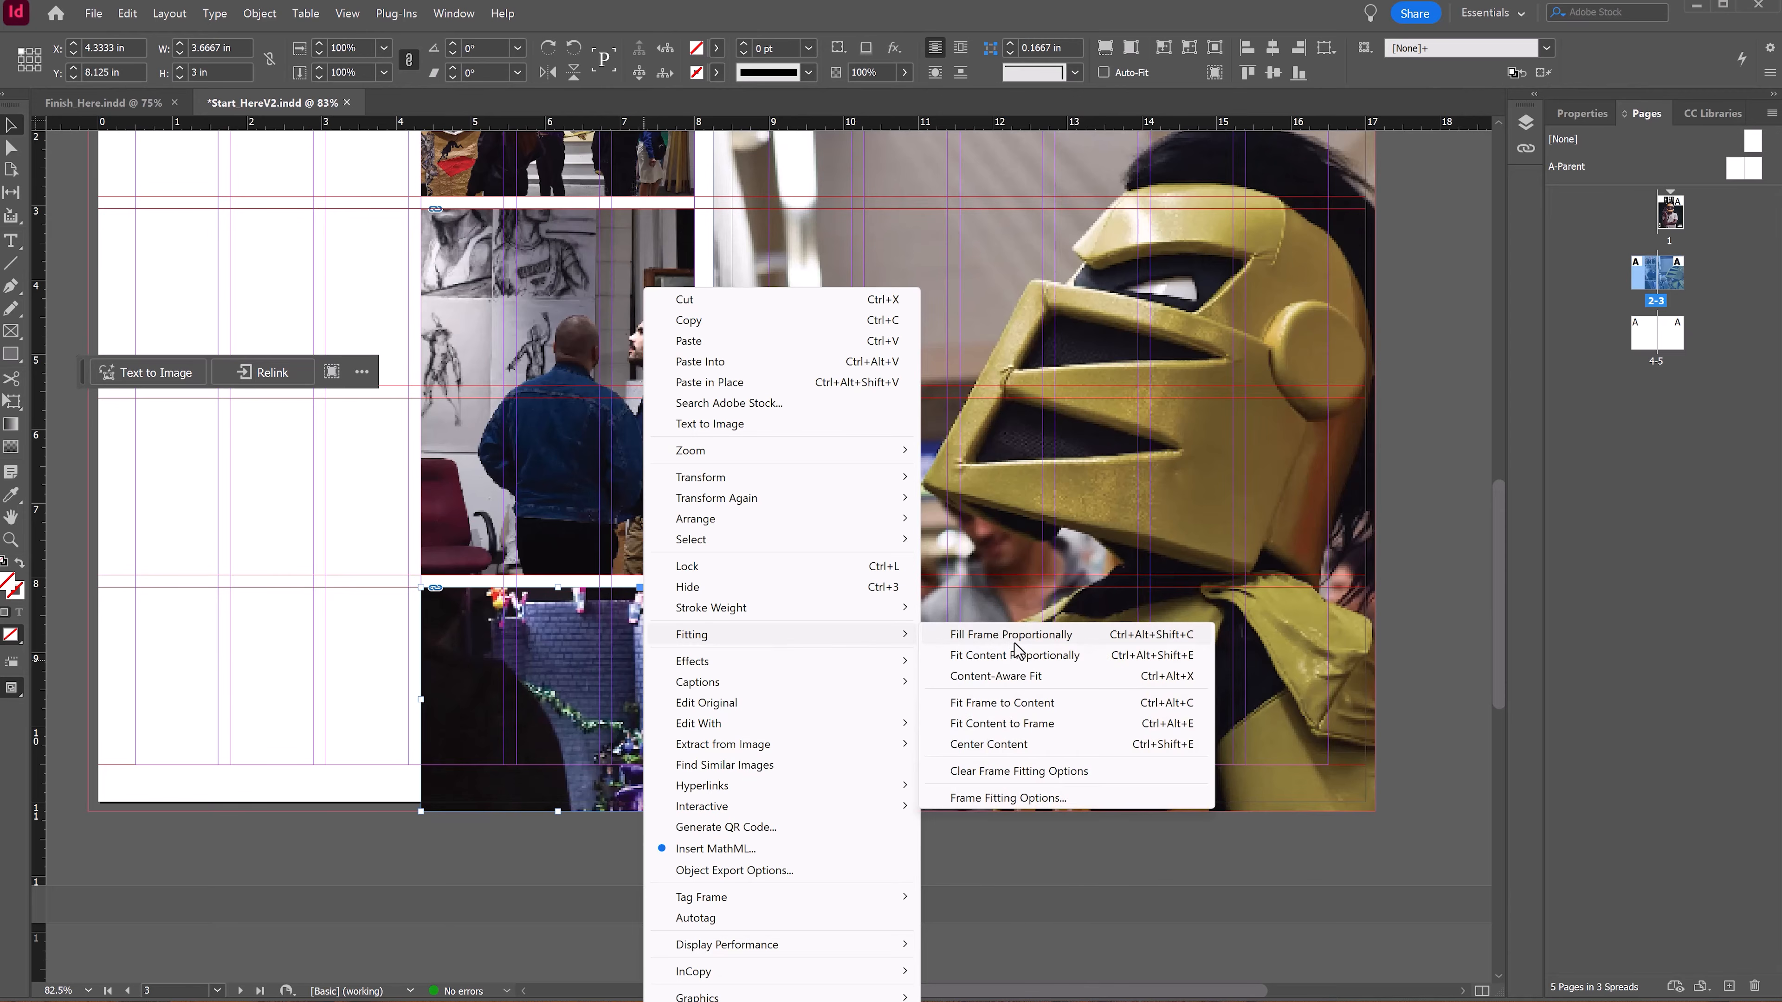
left_click(1079, 640)
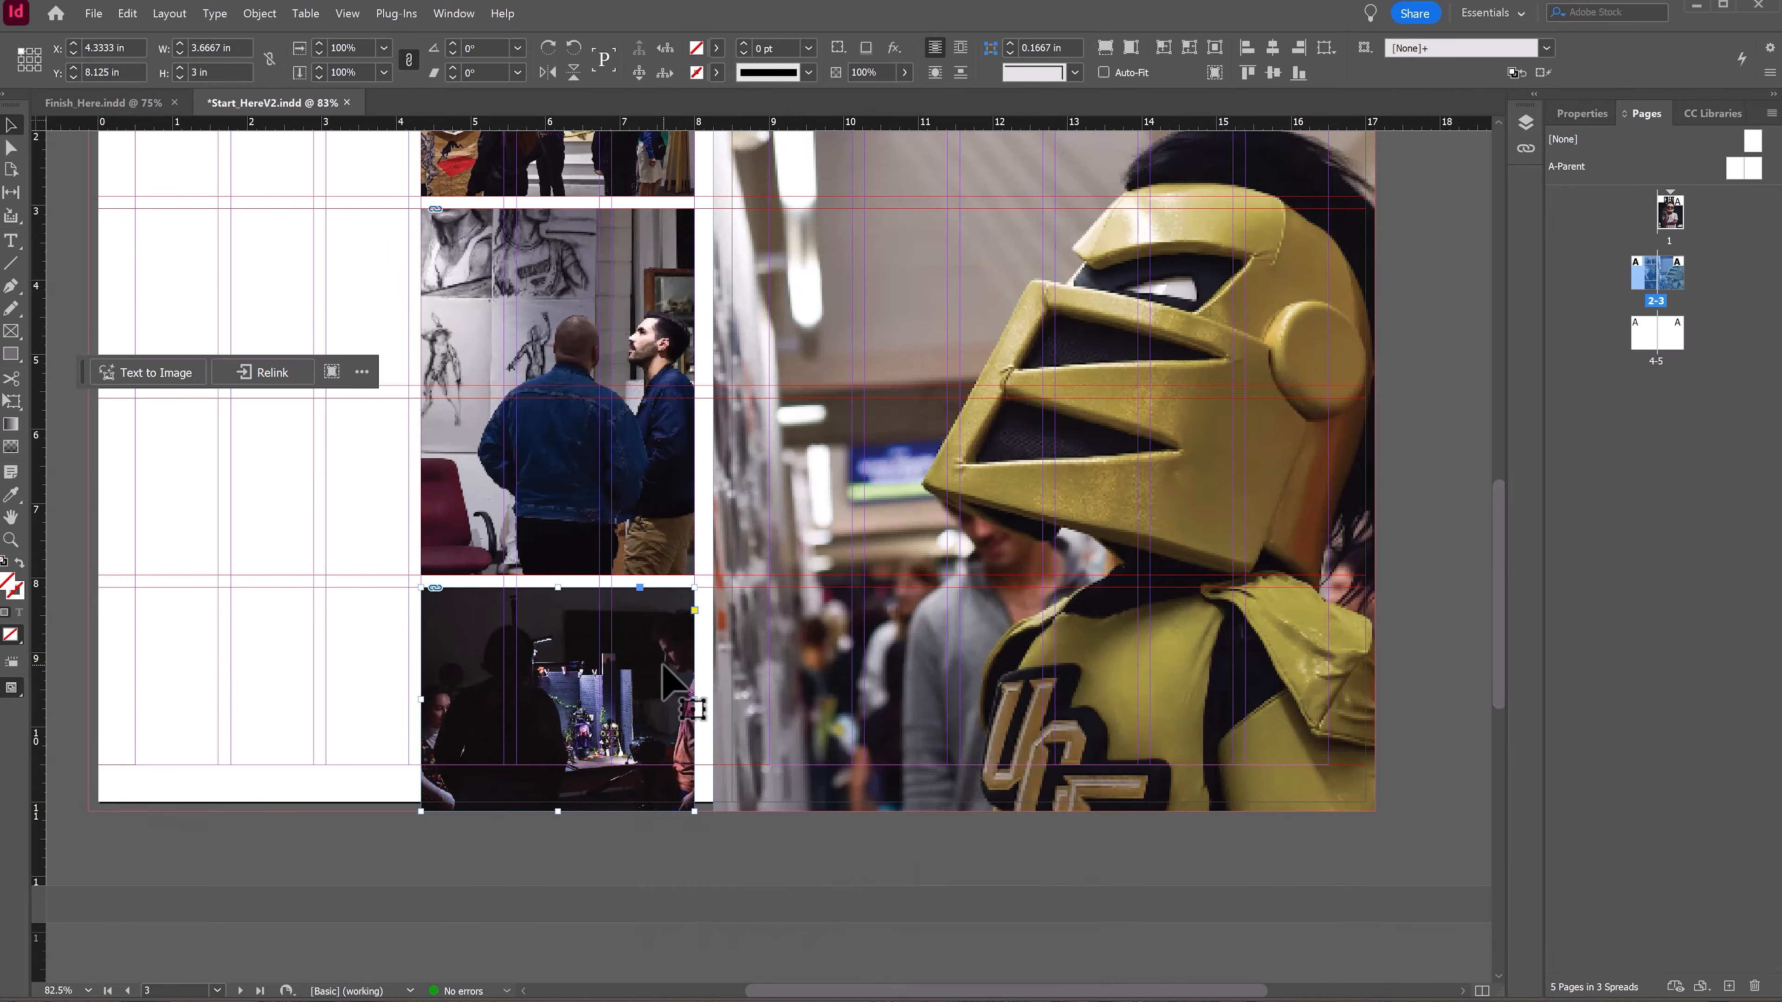
Step: Enlarge the StopMotion image to about 6 × 3.6 in and shift it within the bottom frame
double_click(665, 678)
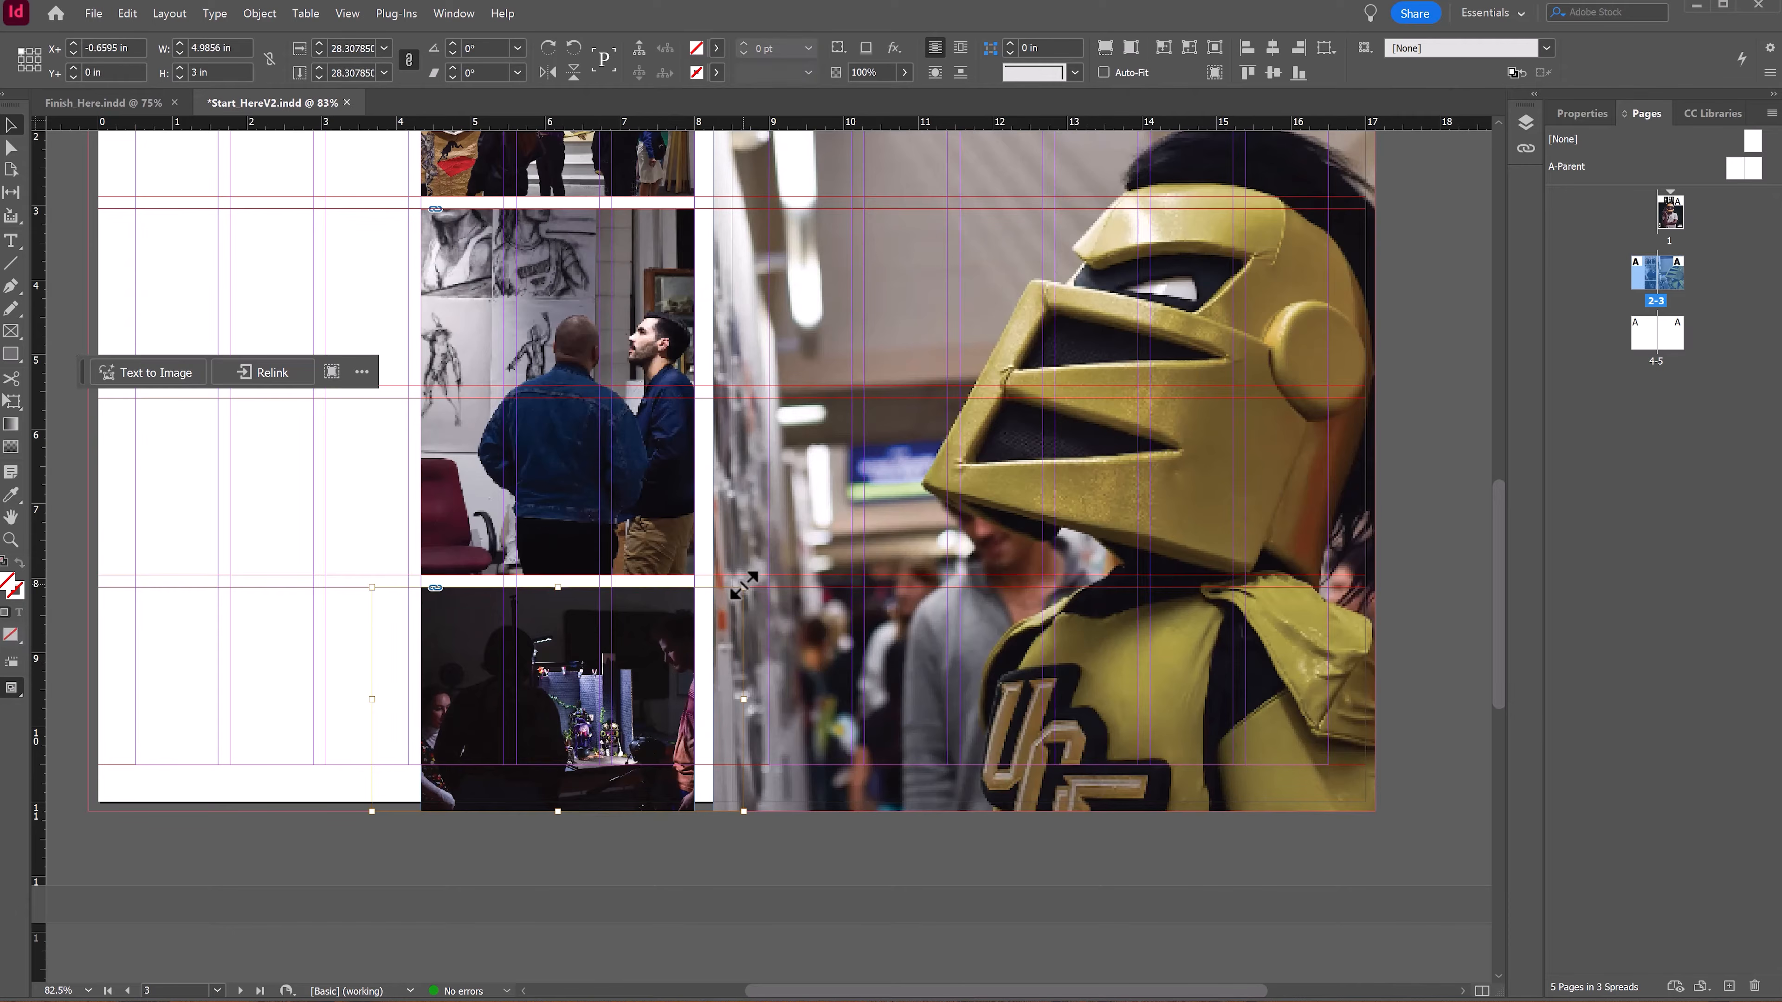
left_click_drag(744, 586, 820, 542)
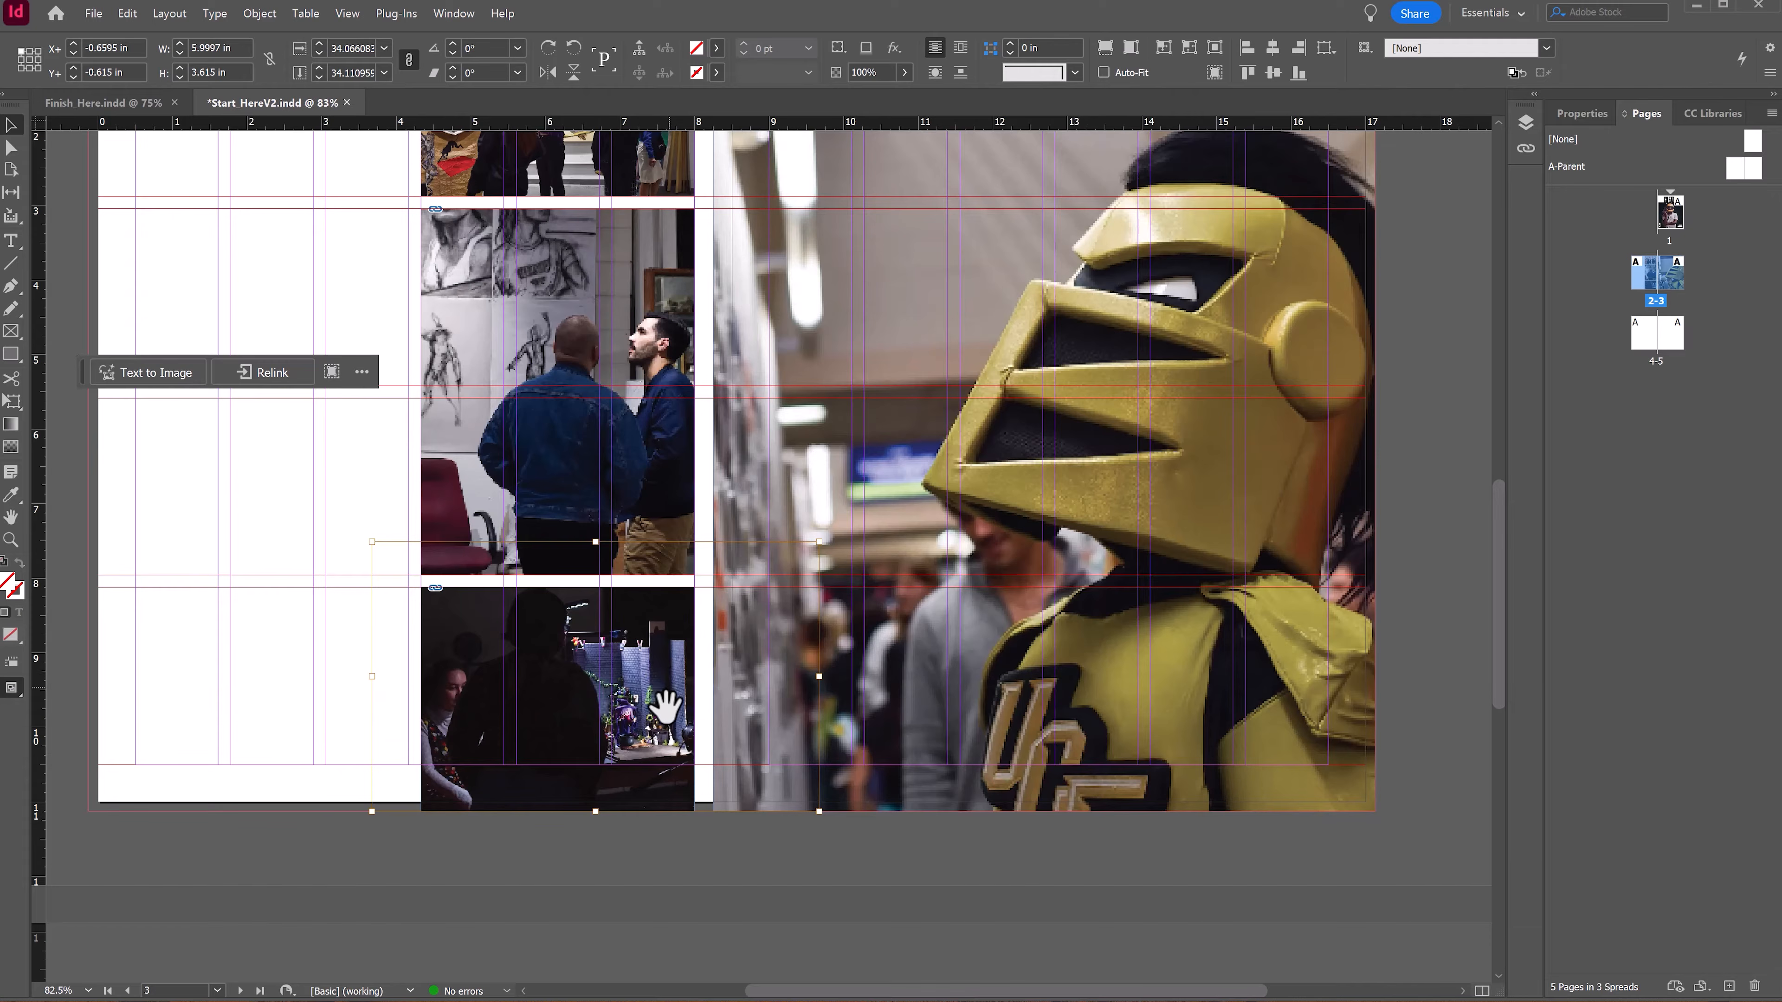
left_click_drag(675, 697, 665, 699)
Step: Preview the spread without guides and review the placement of the images and the Knightro photo
left_click(607, 855)
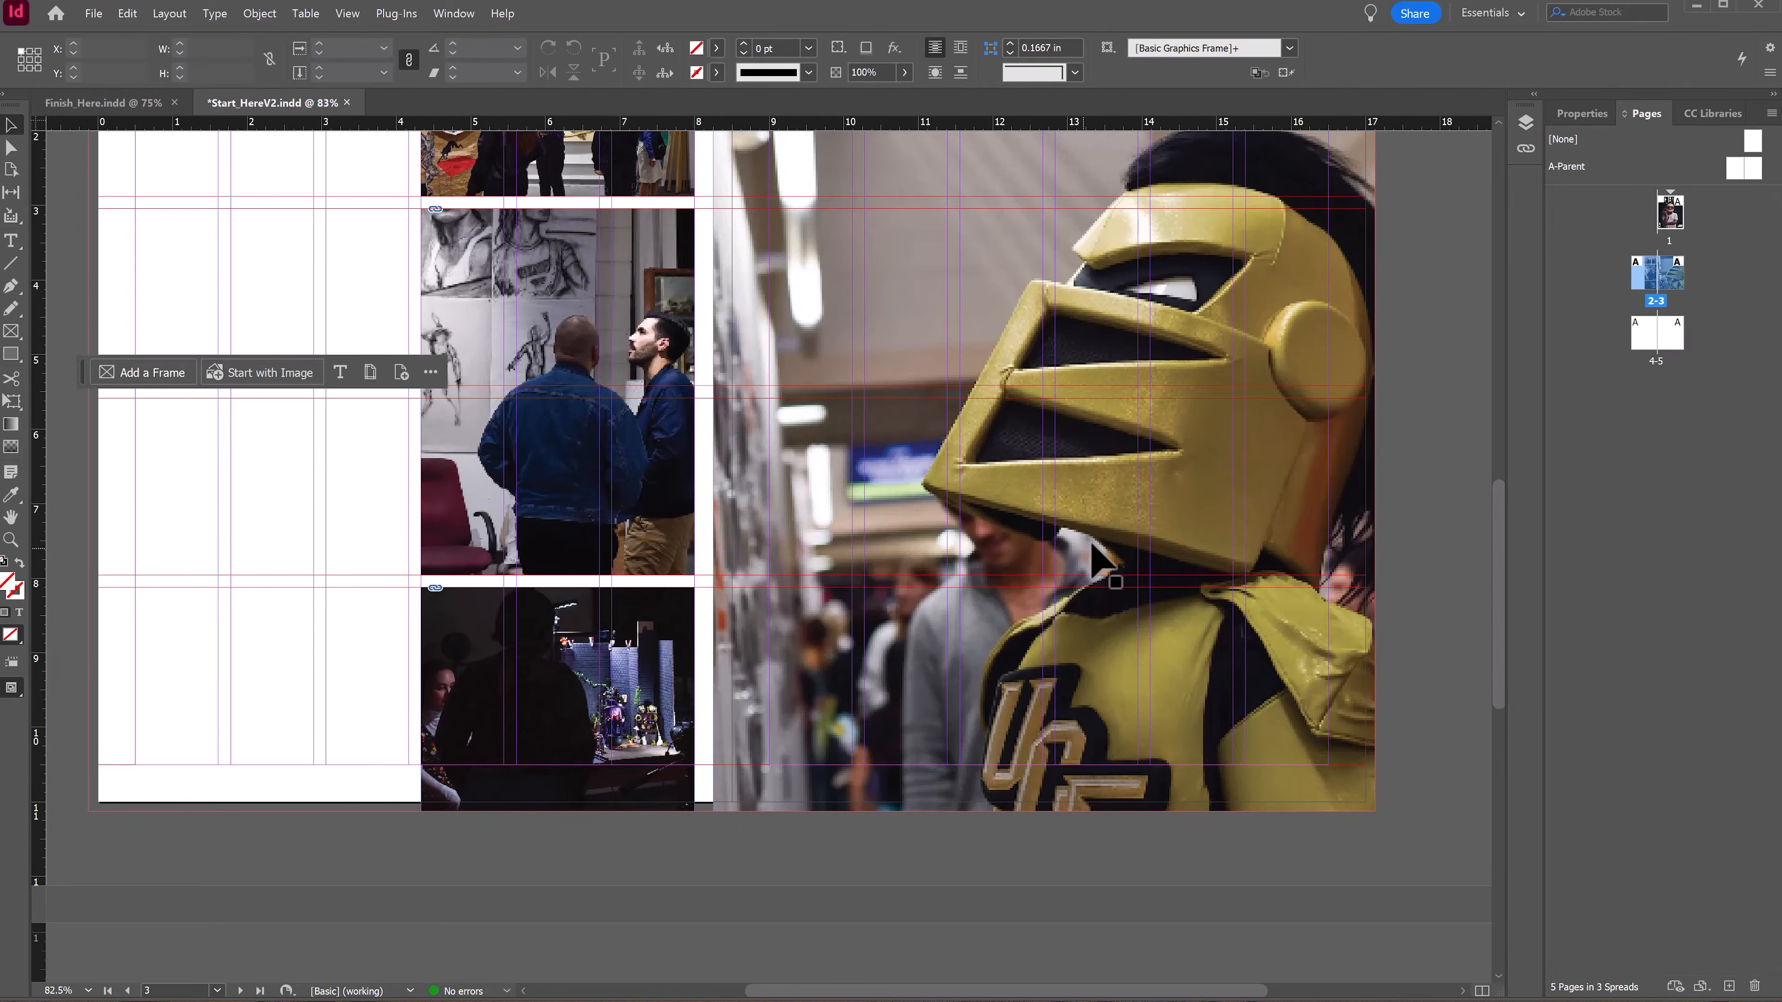
key("w")
scroll(961, 449, "up", 5)
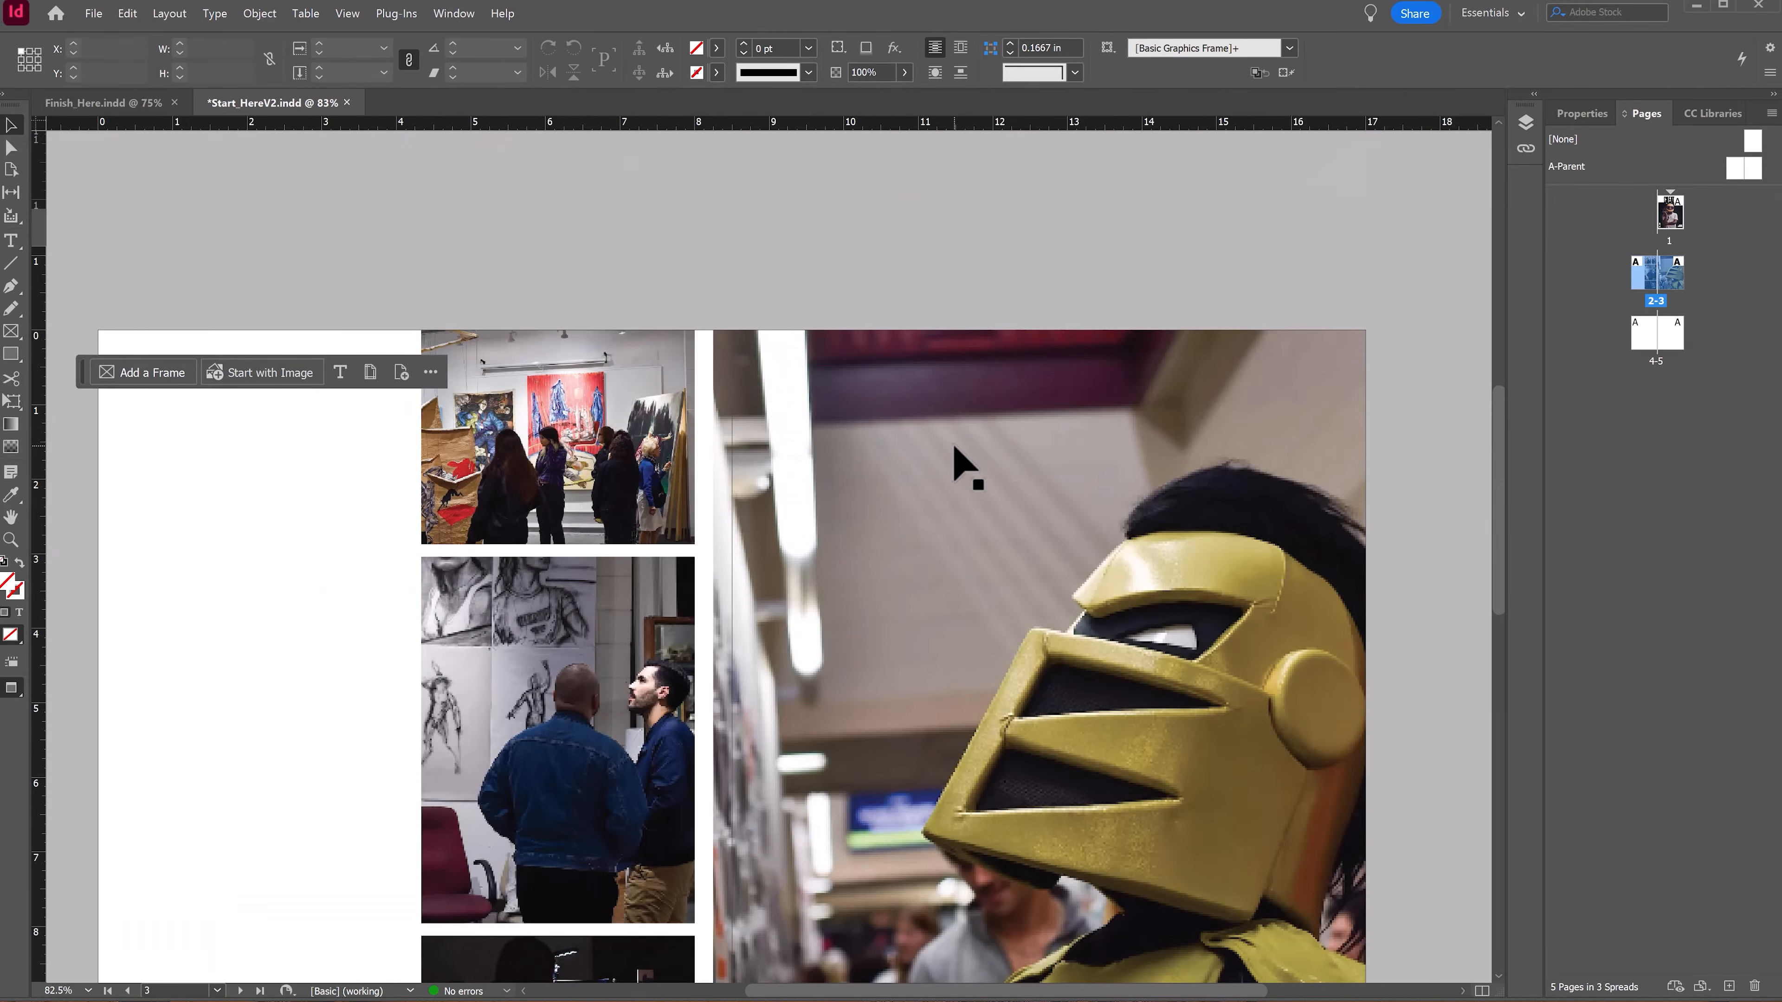
scroll(956, 450, "down", 2)
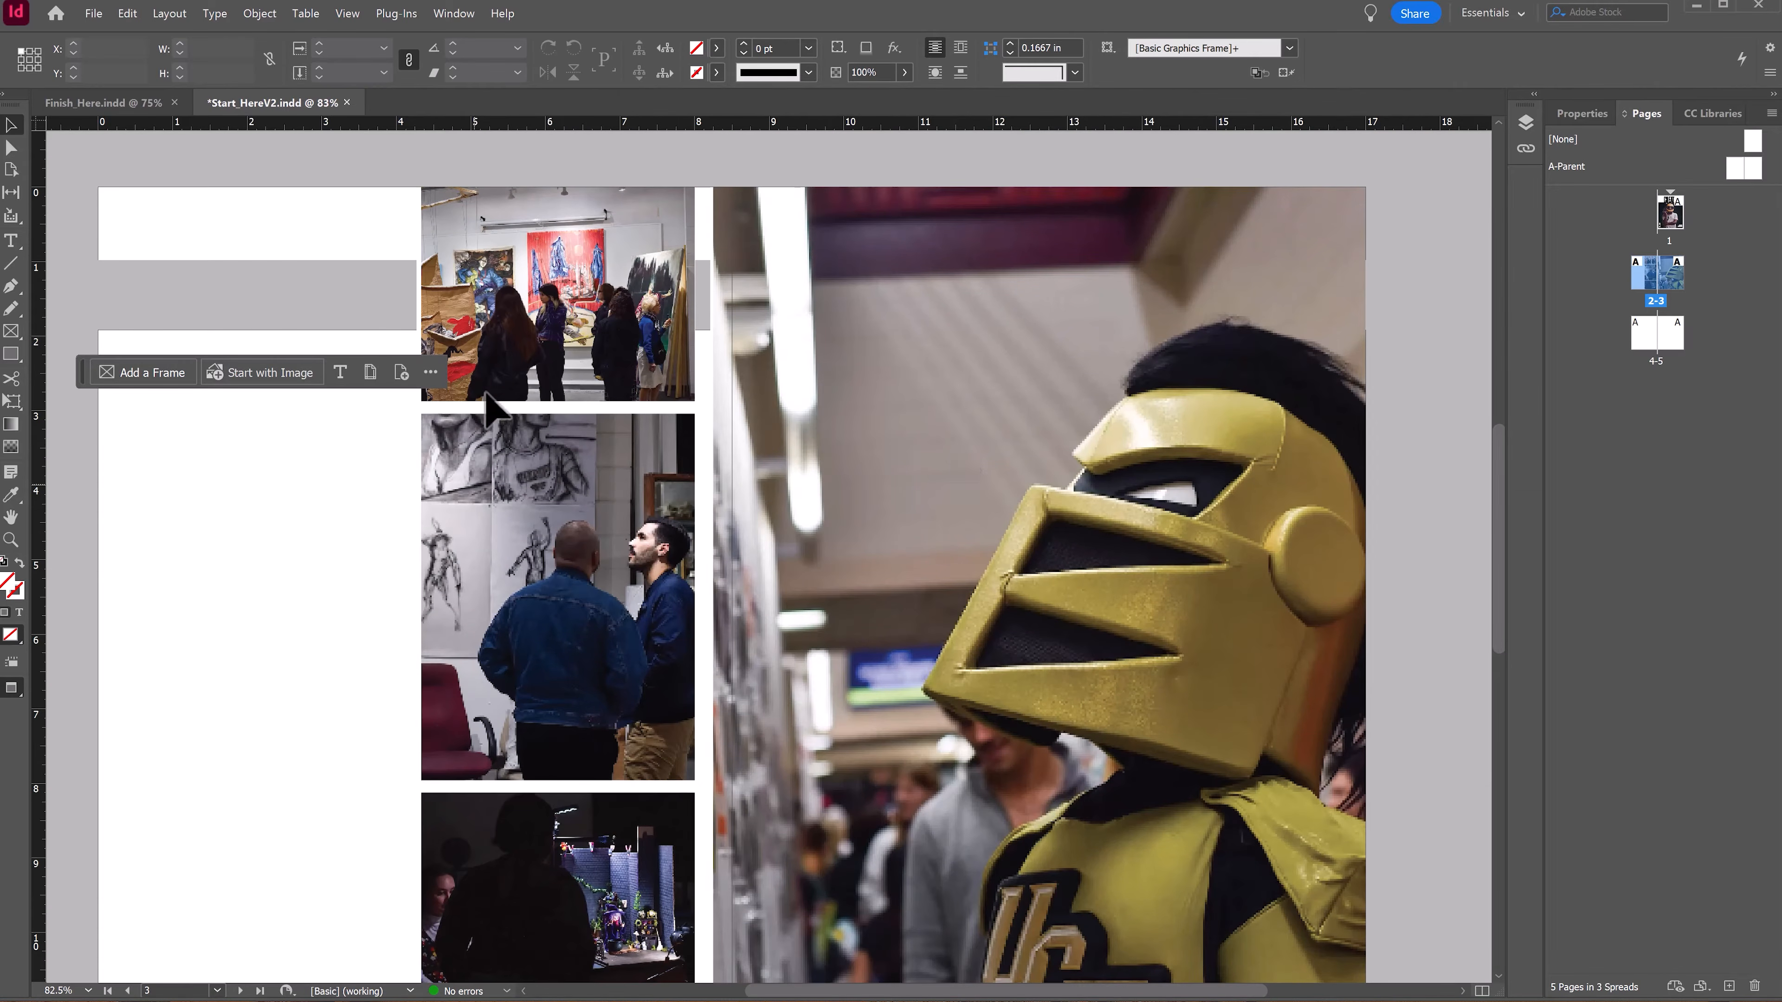
key("w")
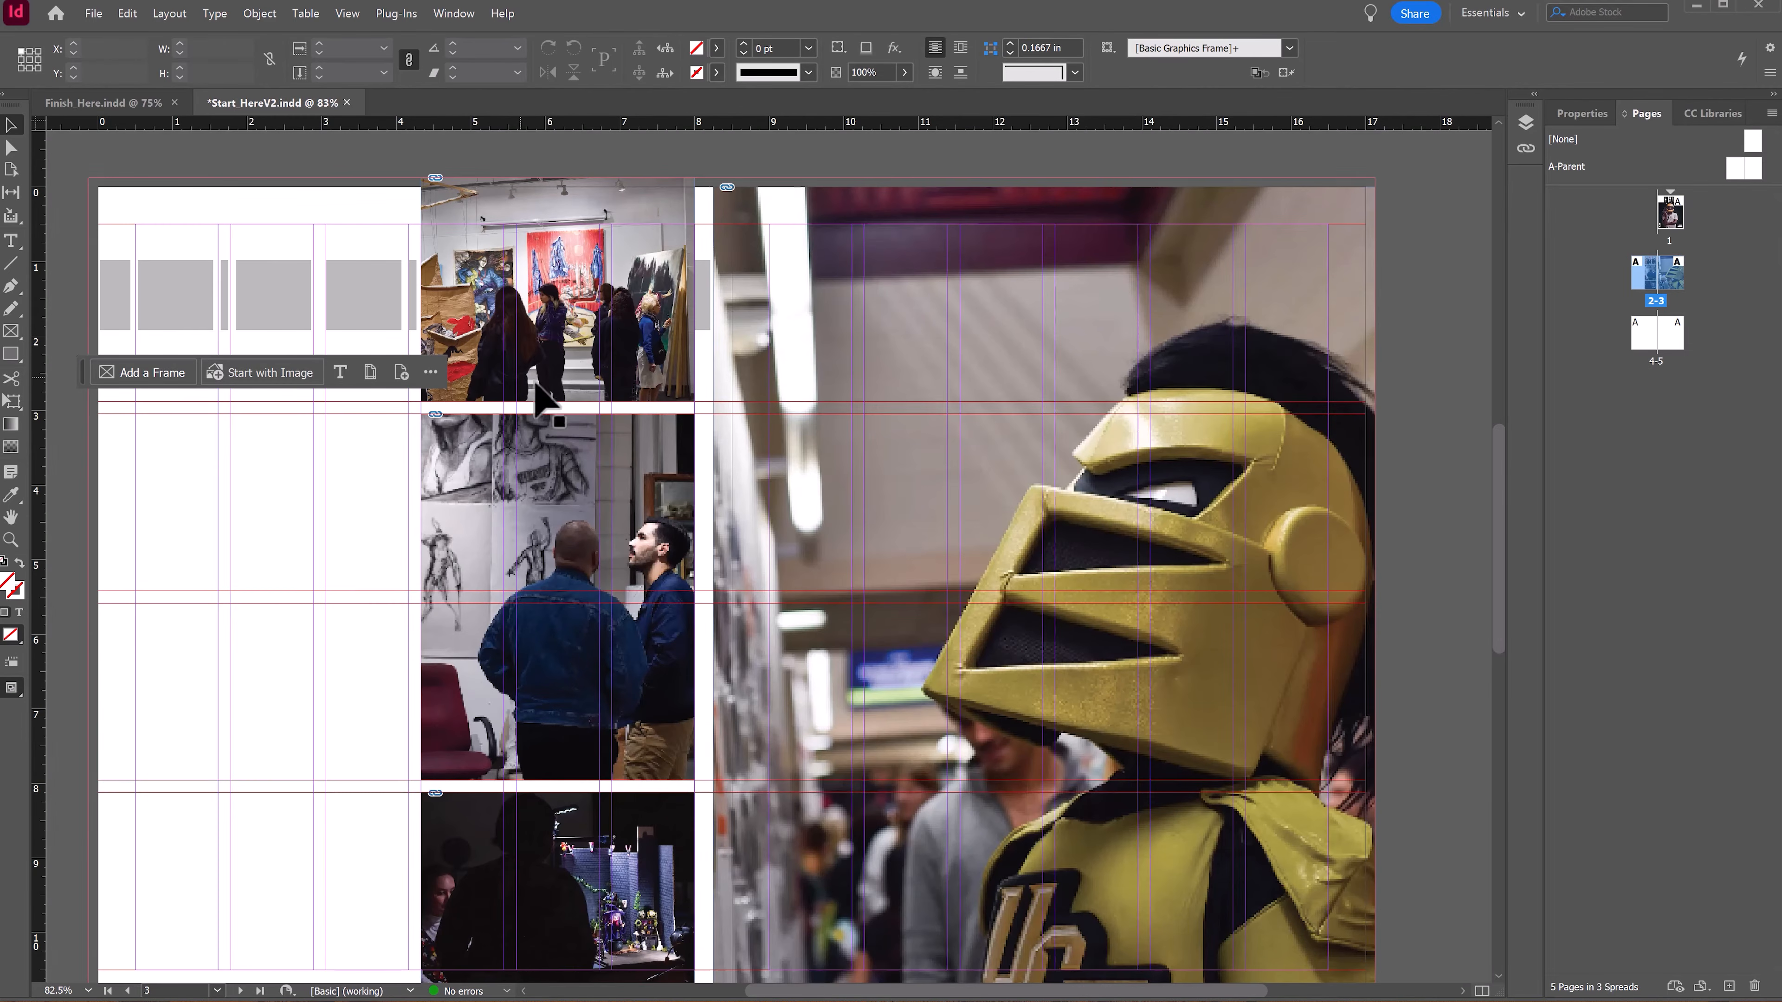
left_click(727, 297)
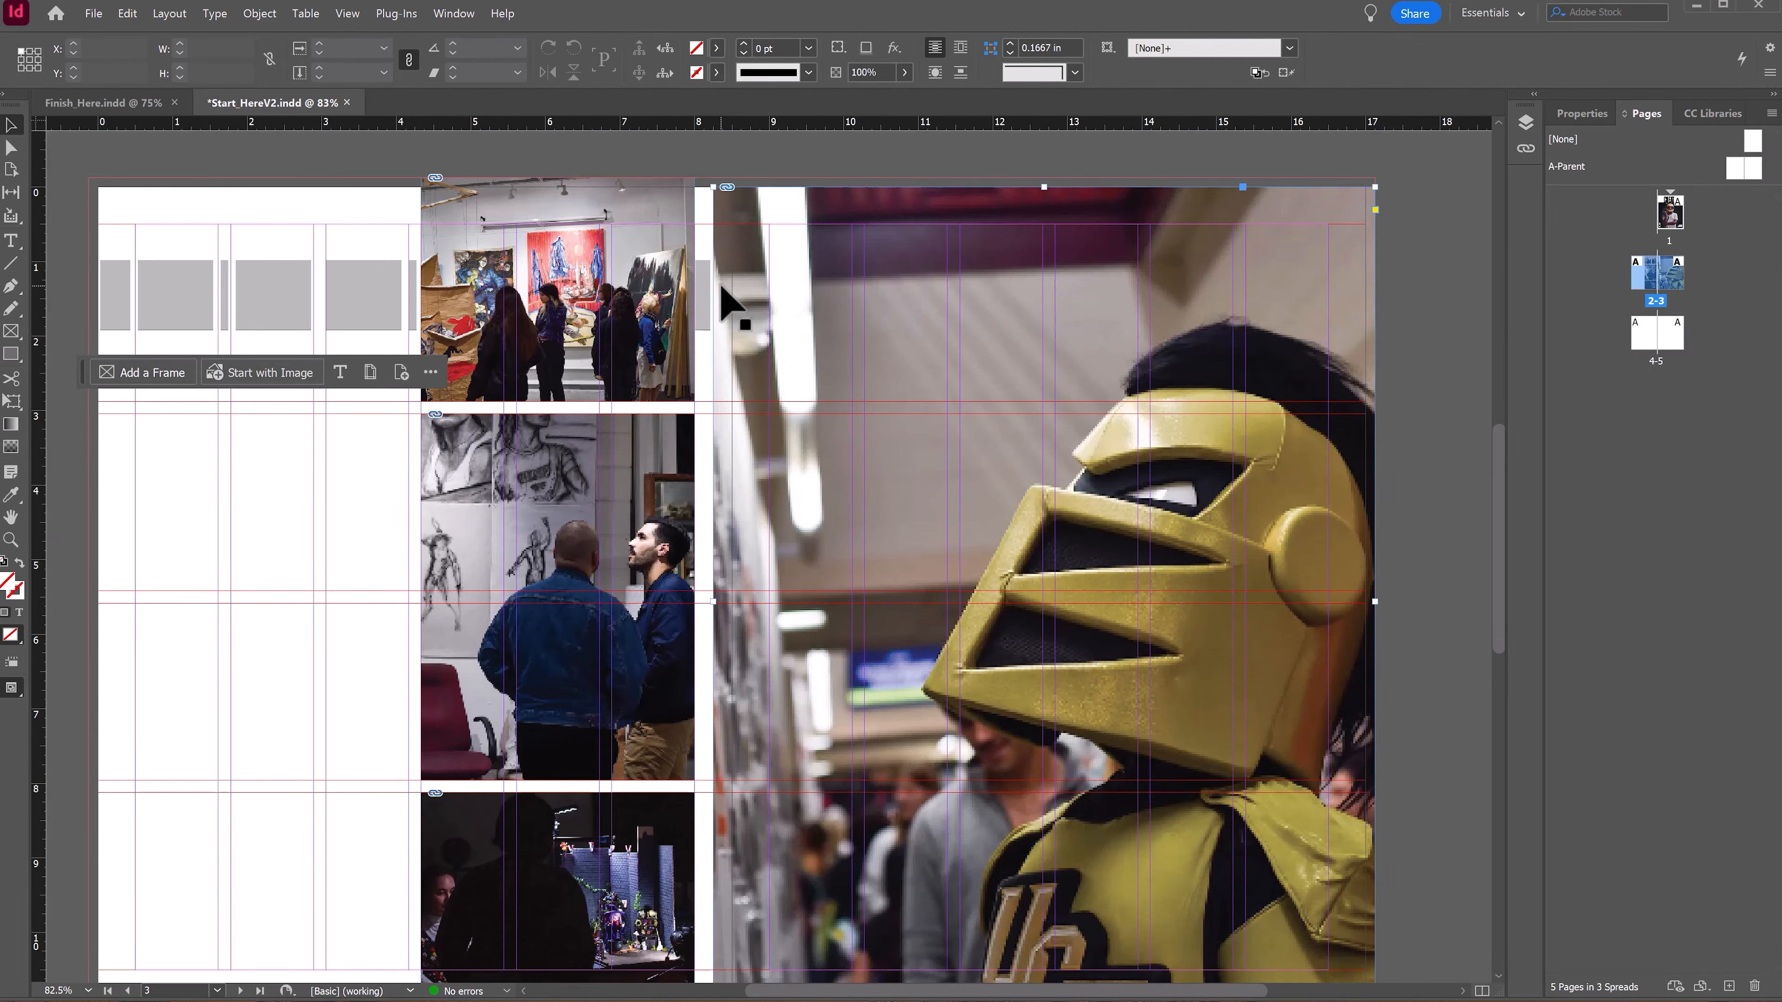
scroll(828, 561, "down", 2)
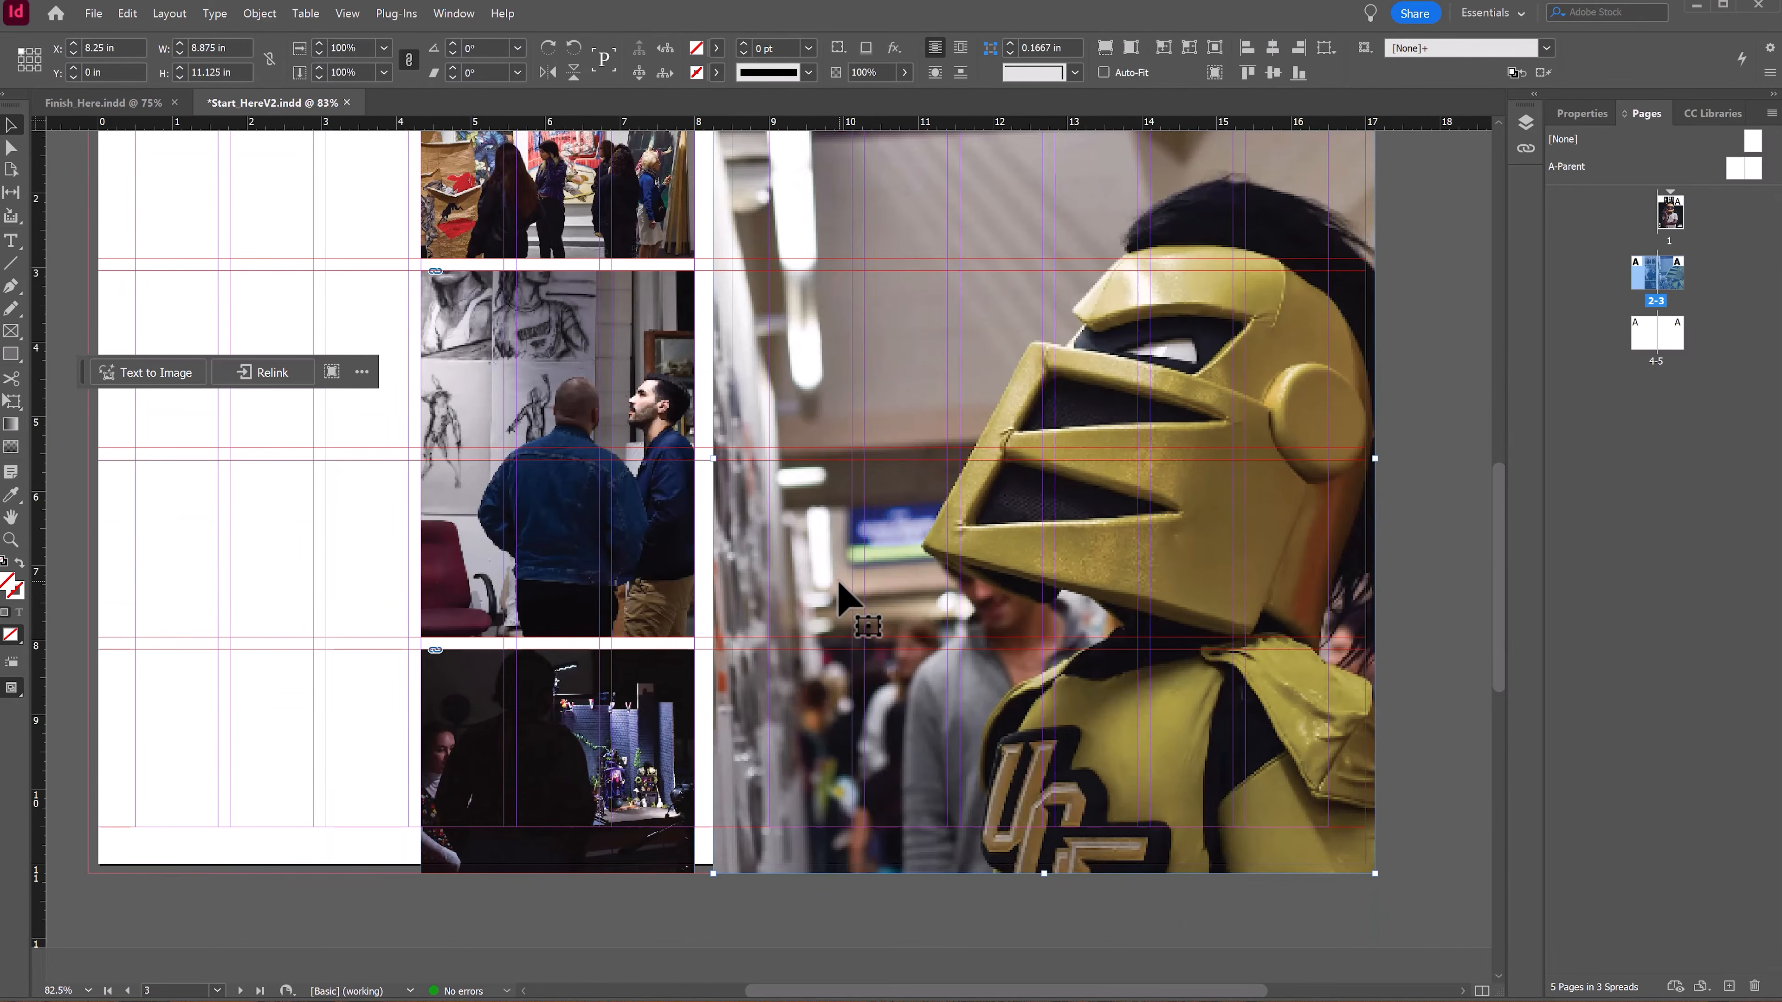
scroll(842, 597, "up", 1)
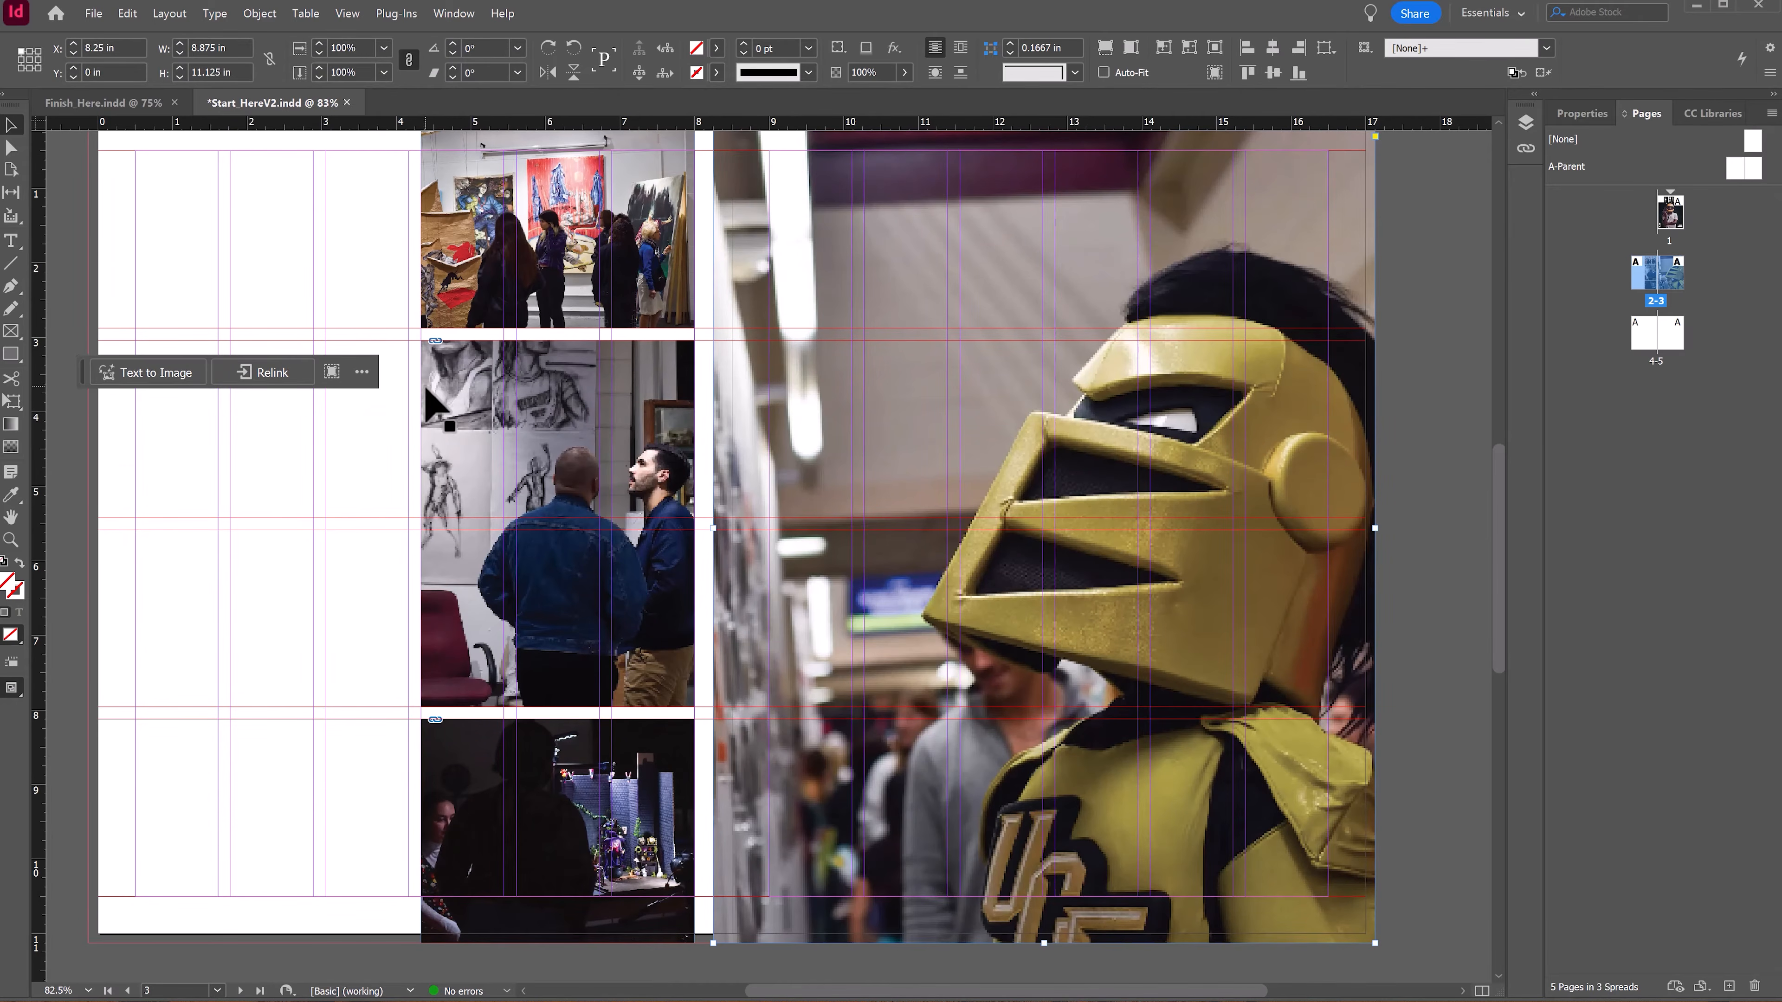
left_click_drag(566, 504, 605, 478)
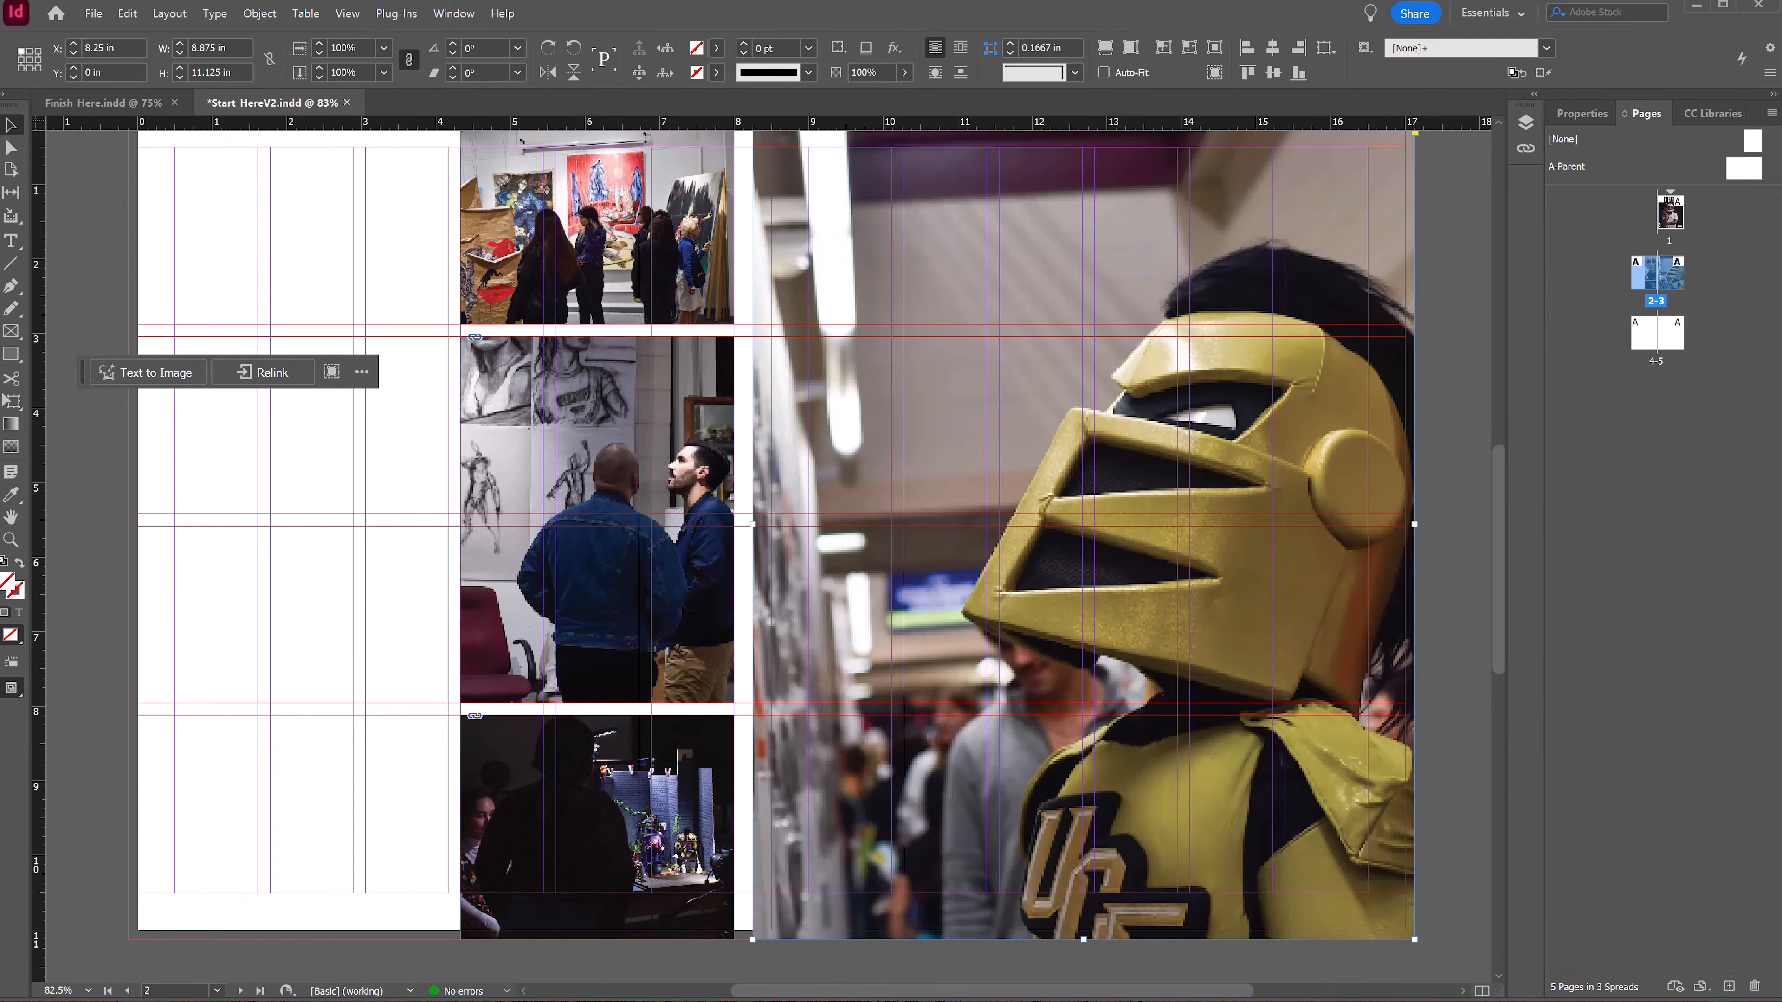
left_click_drag(83, 374, 123, 940)
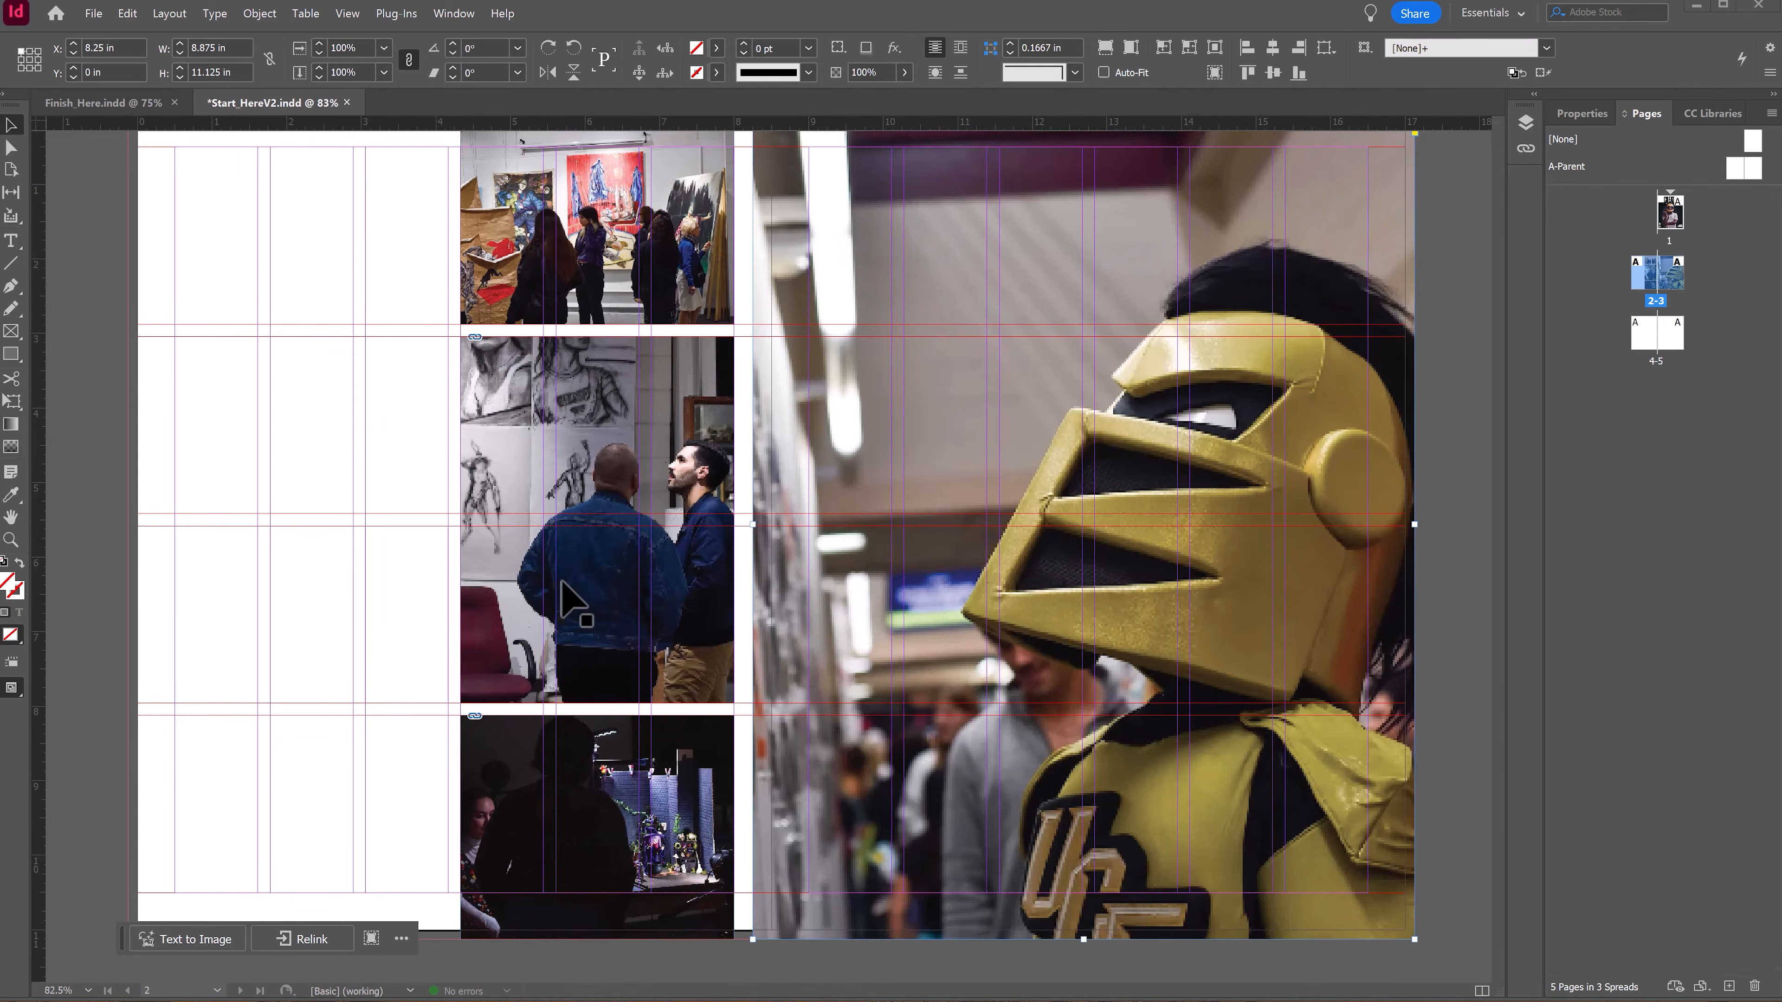
scroll(227, 320, "up", 1)
scroll(227, 320, "down", 1)
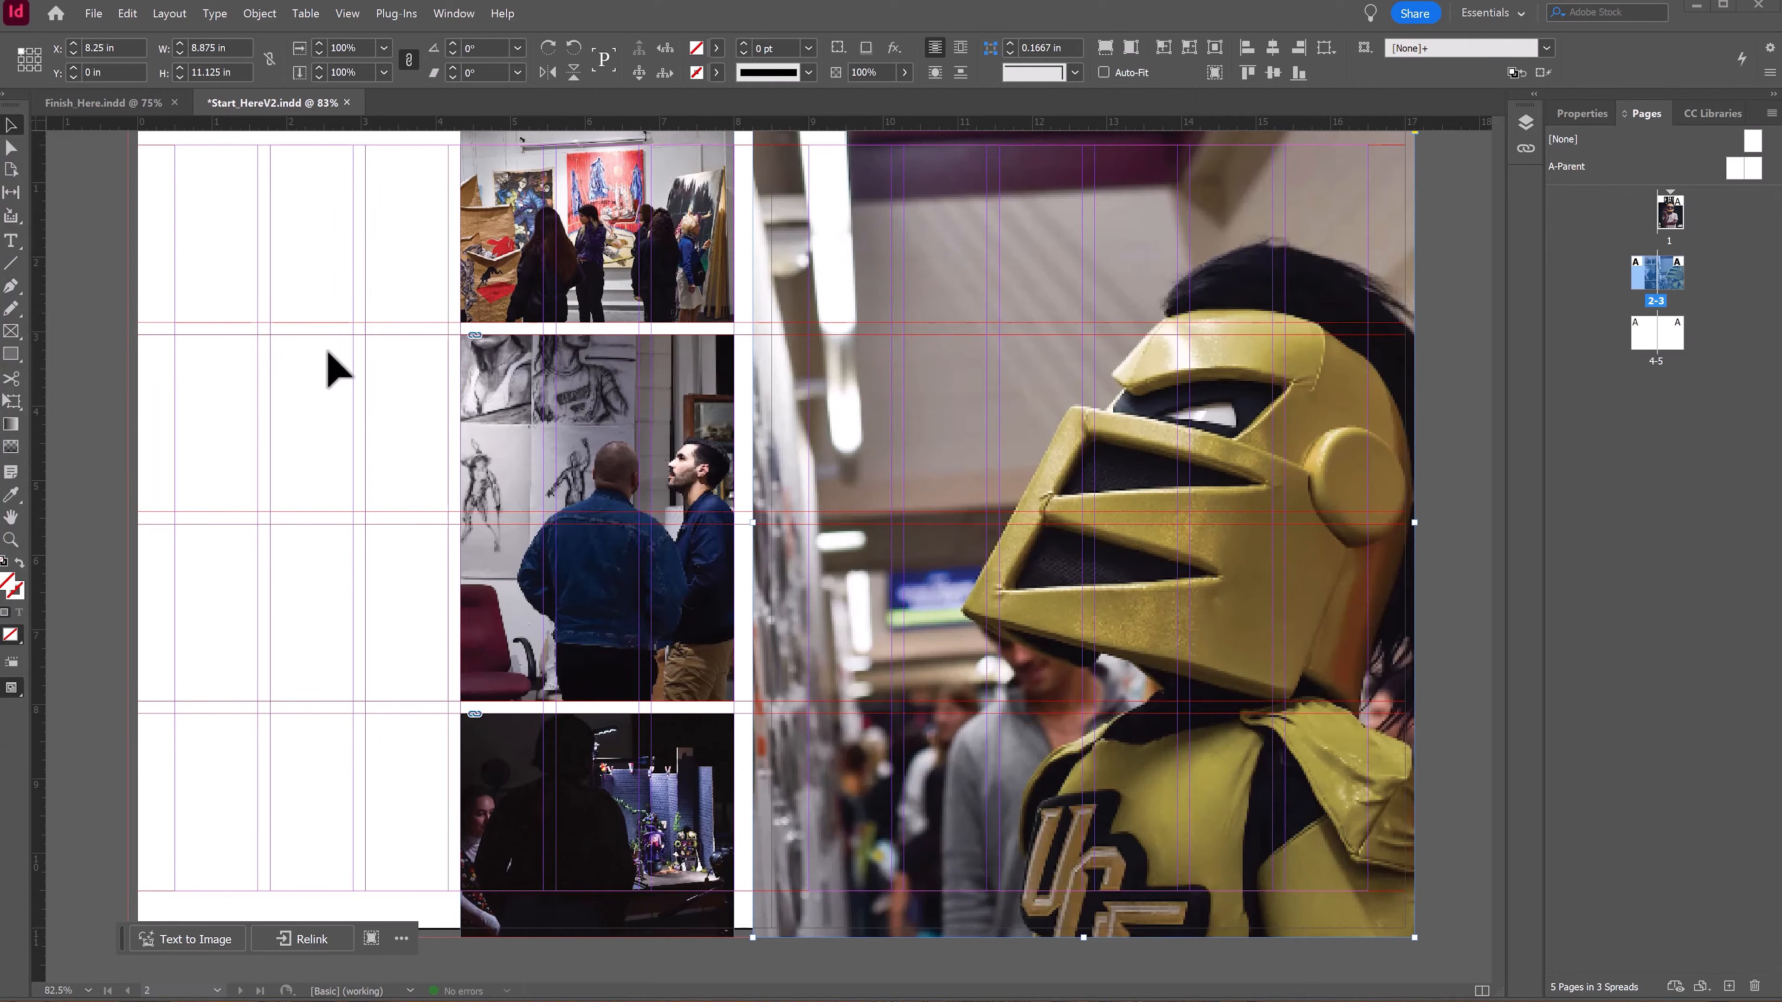
Step: Draw a text frame about 3.7 × 8.2 in in the empty columns beside the images on the left page
left_click(9, 244)
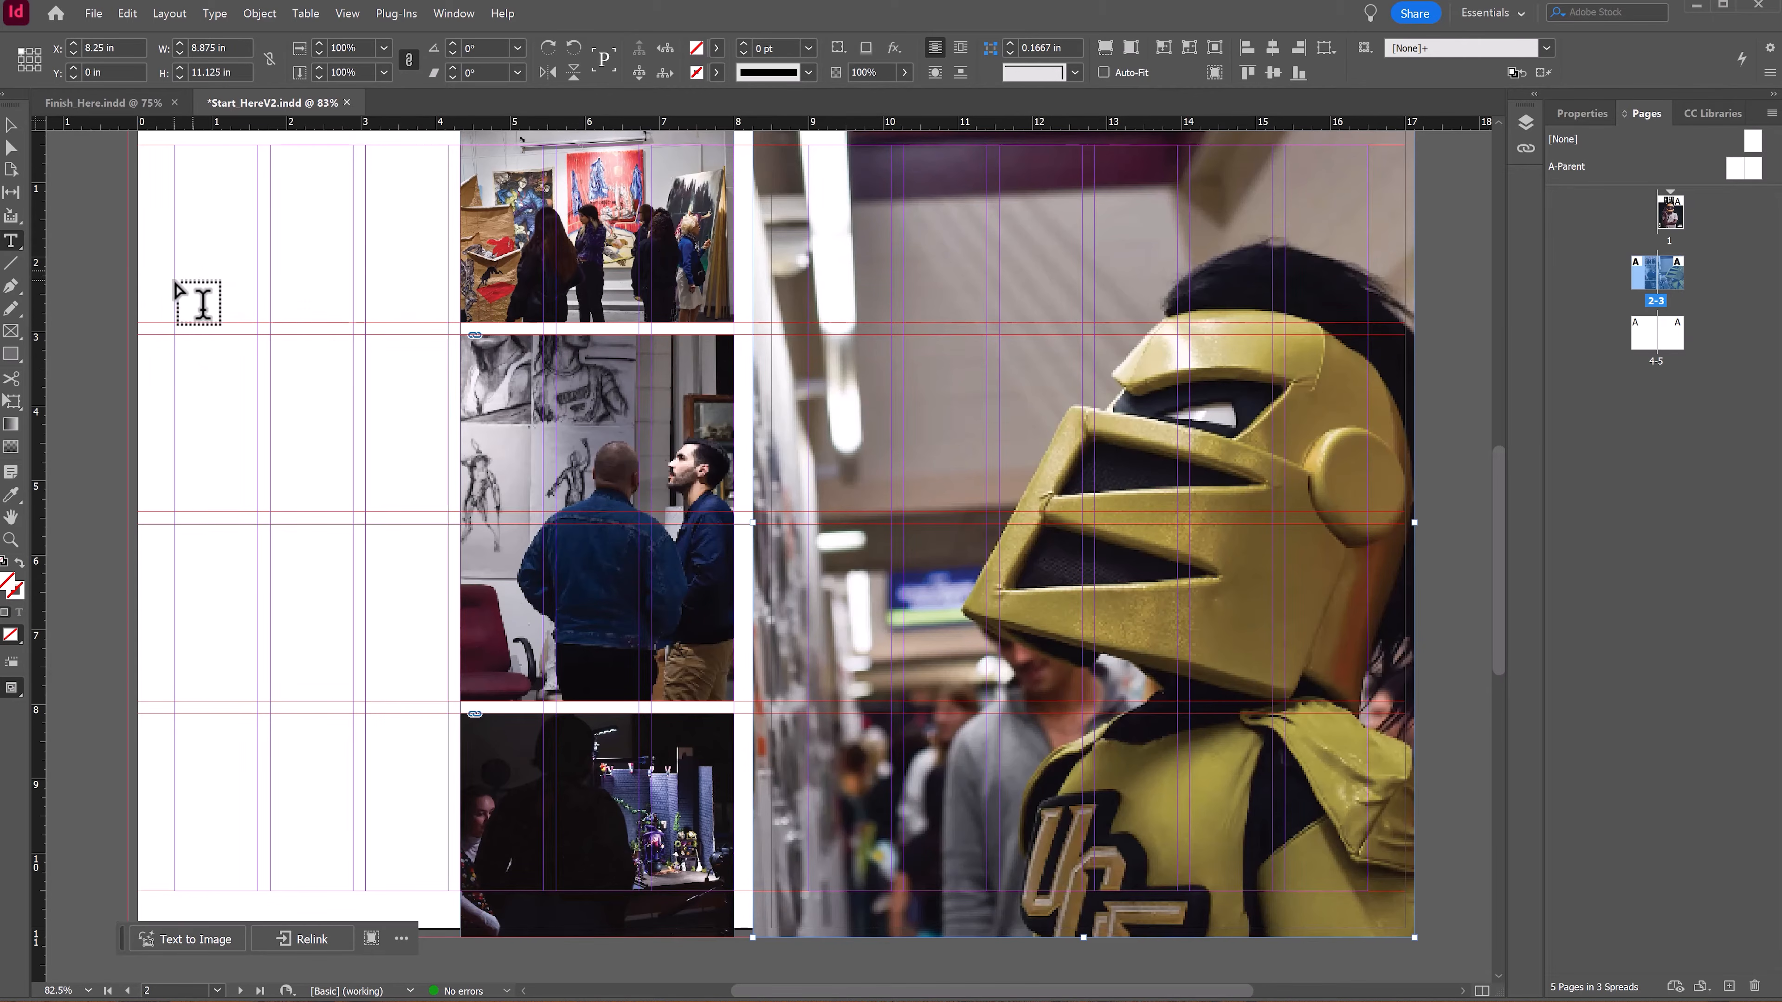
left_click_drag(175, 281, 450, 887)
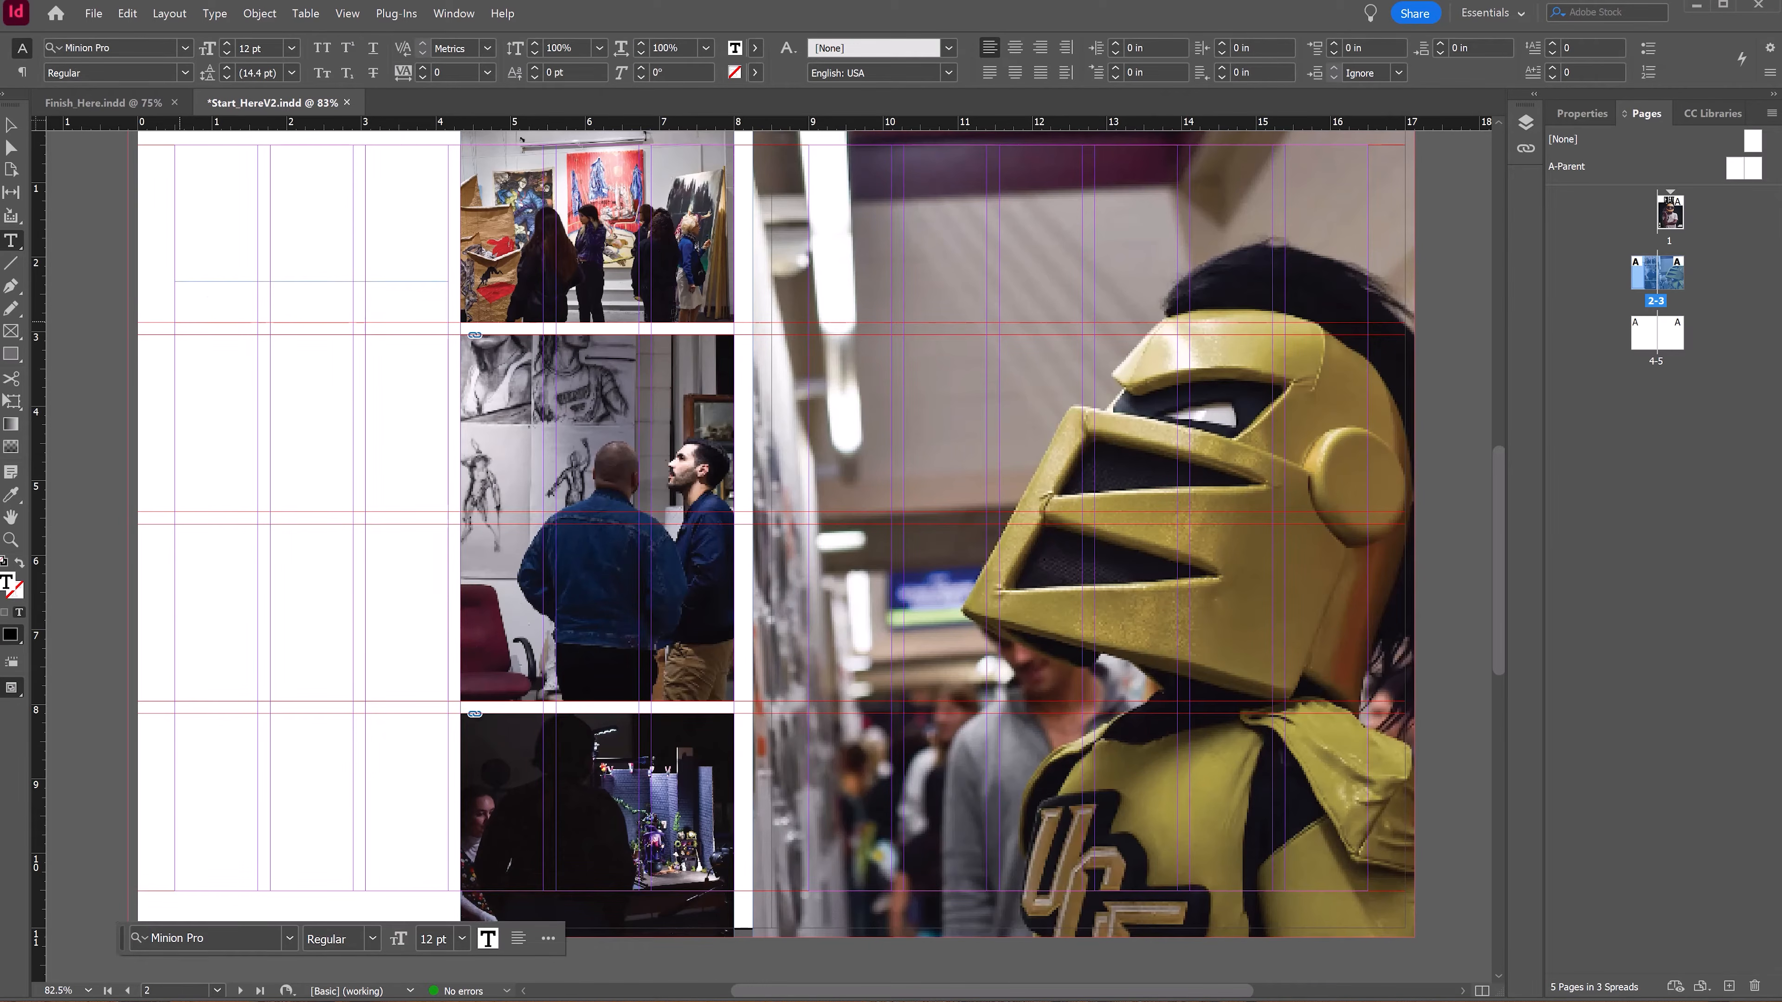
Step: Place the article text into the body text frame and paste the headline into a new frame drawn above it
key("ctrl+d")
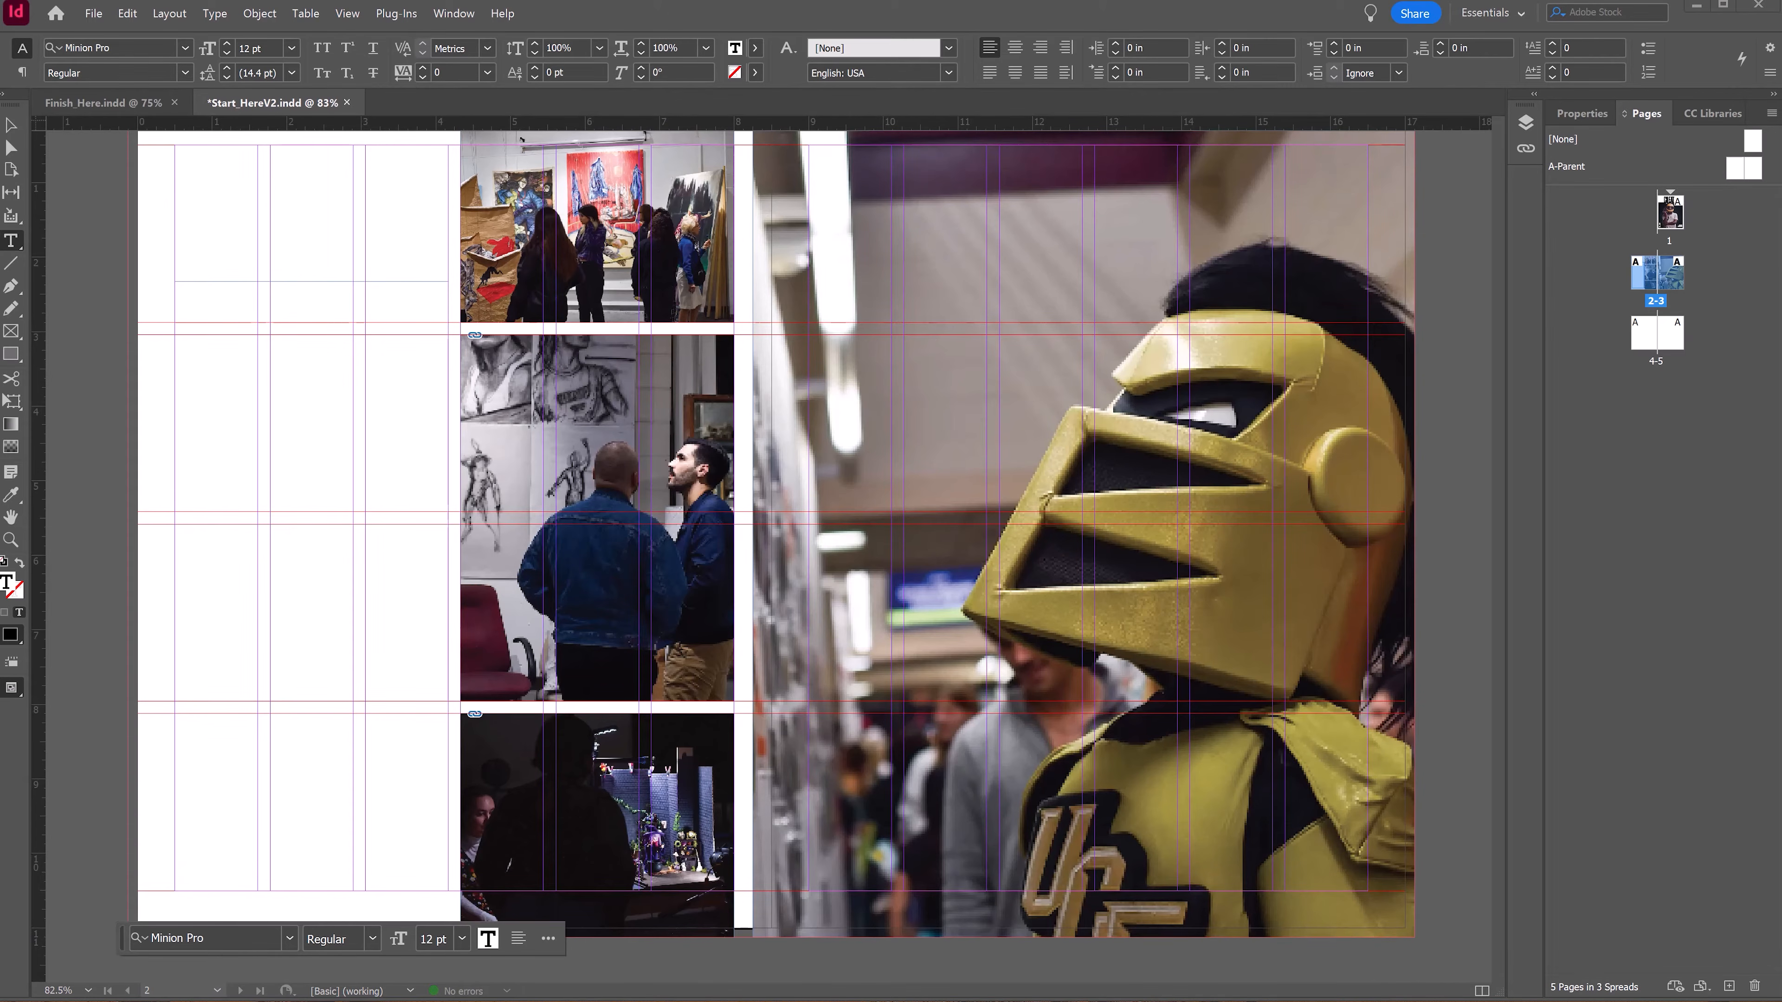
double_click(195, 290)
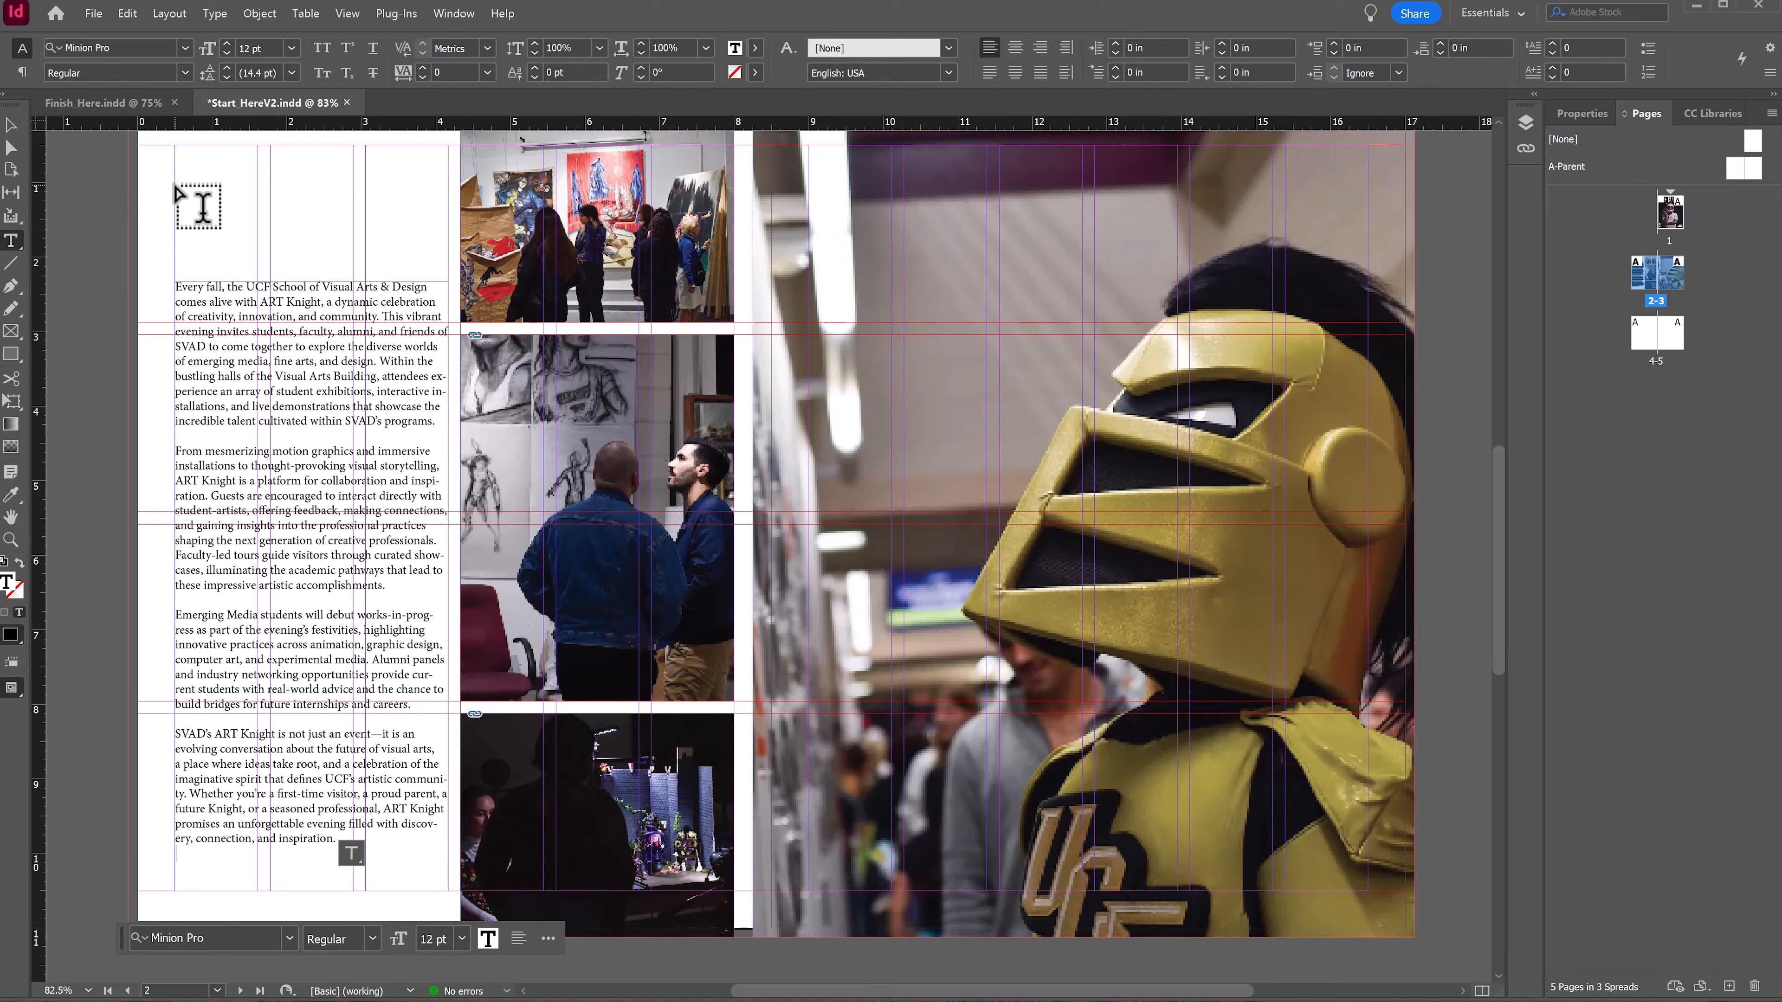
left_click_drag(176, 185, 448, 247)
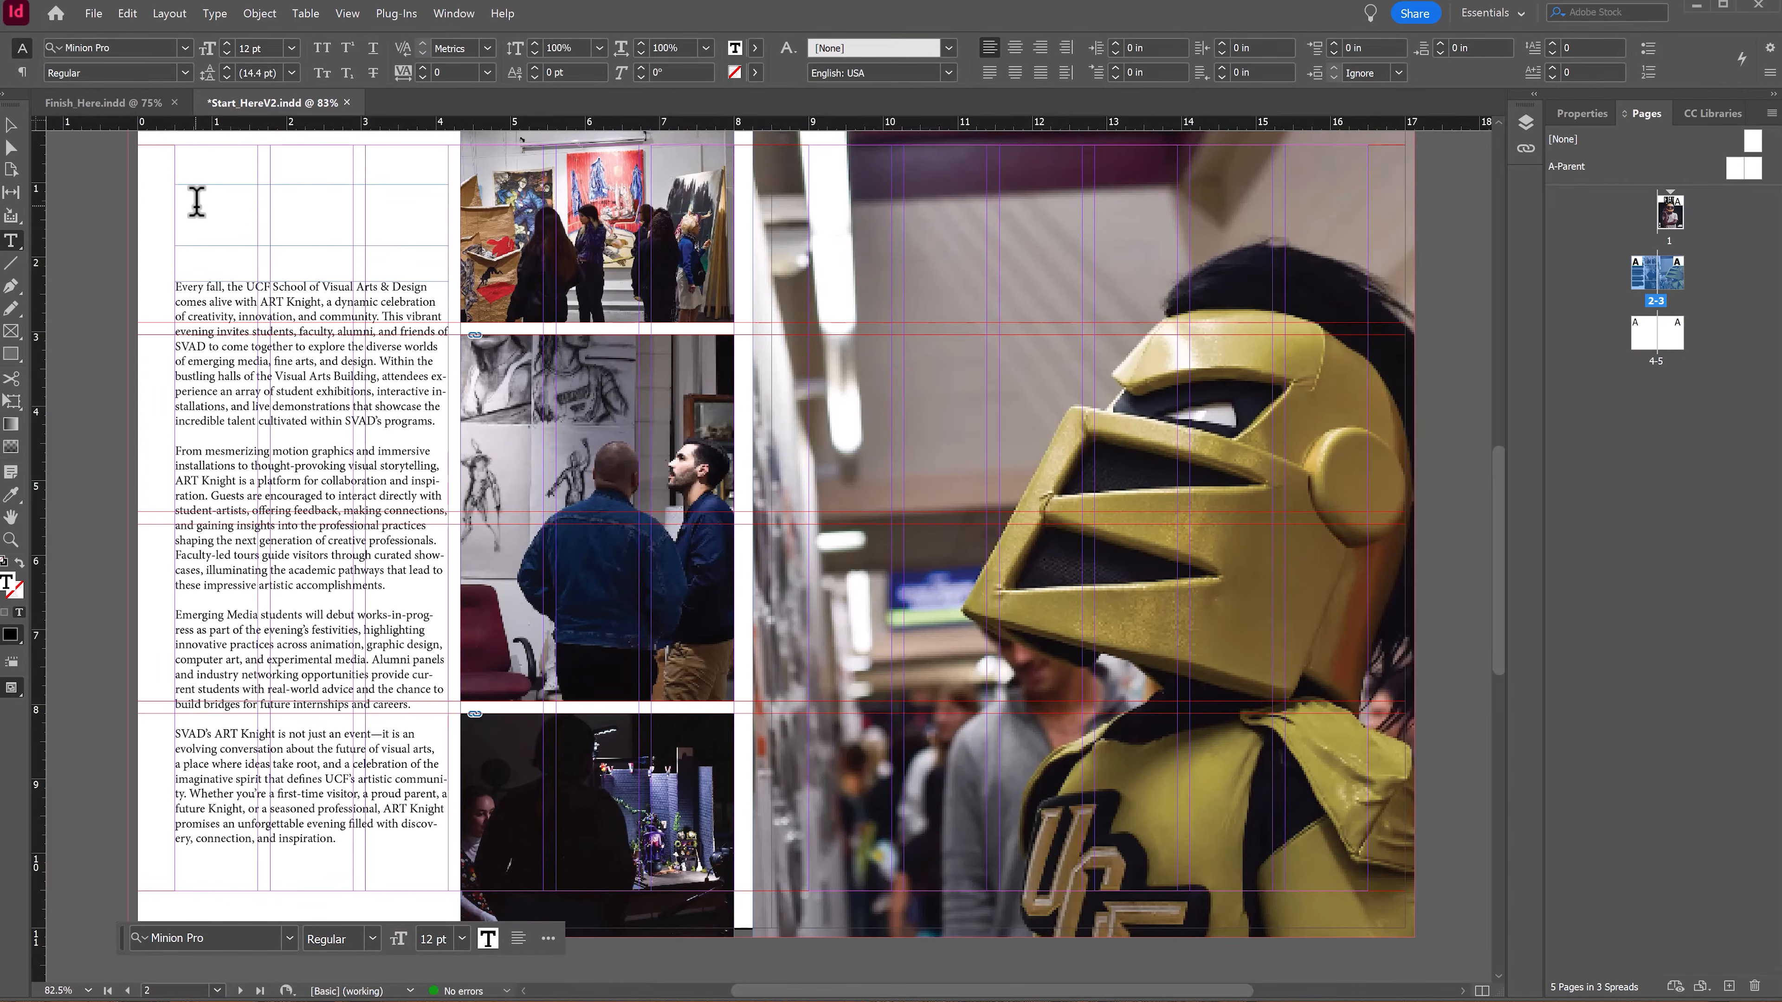
key("ctrl+v")
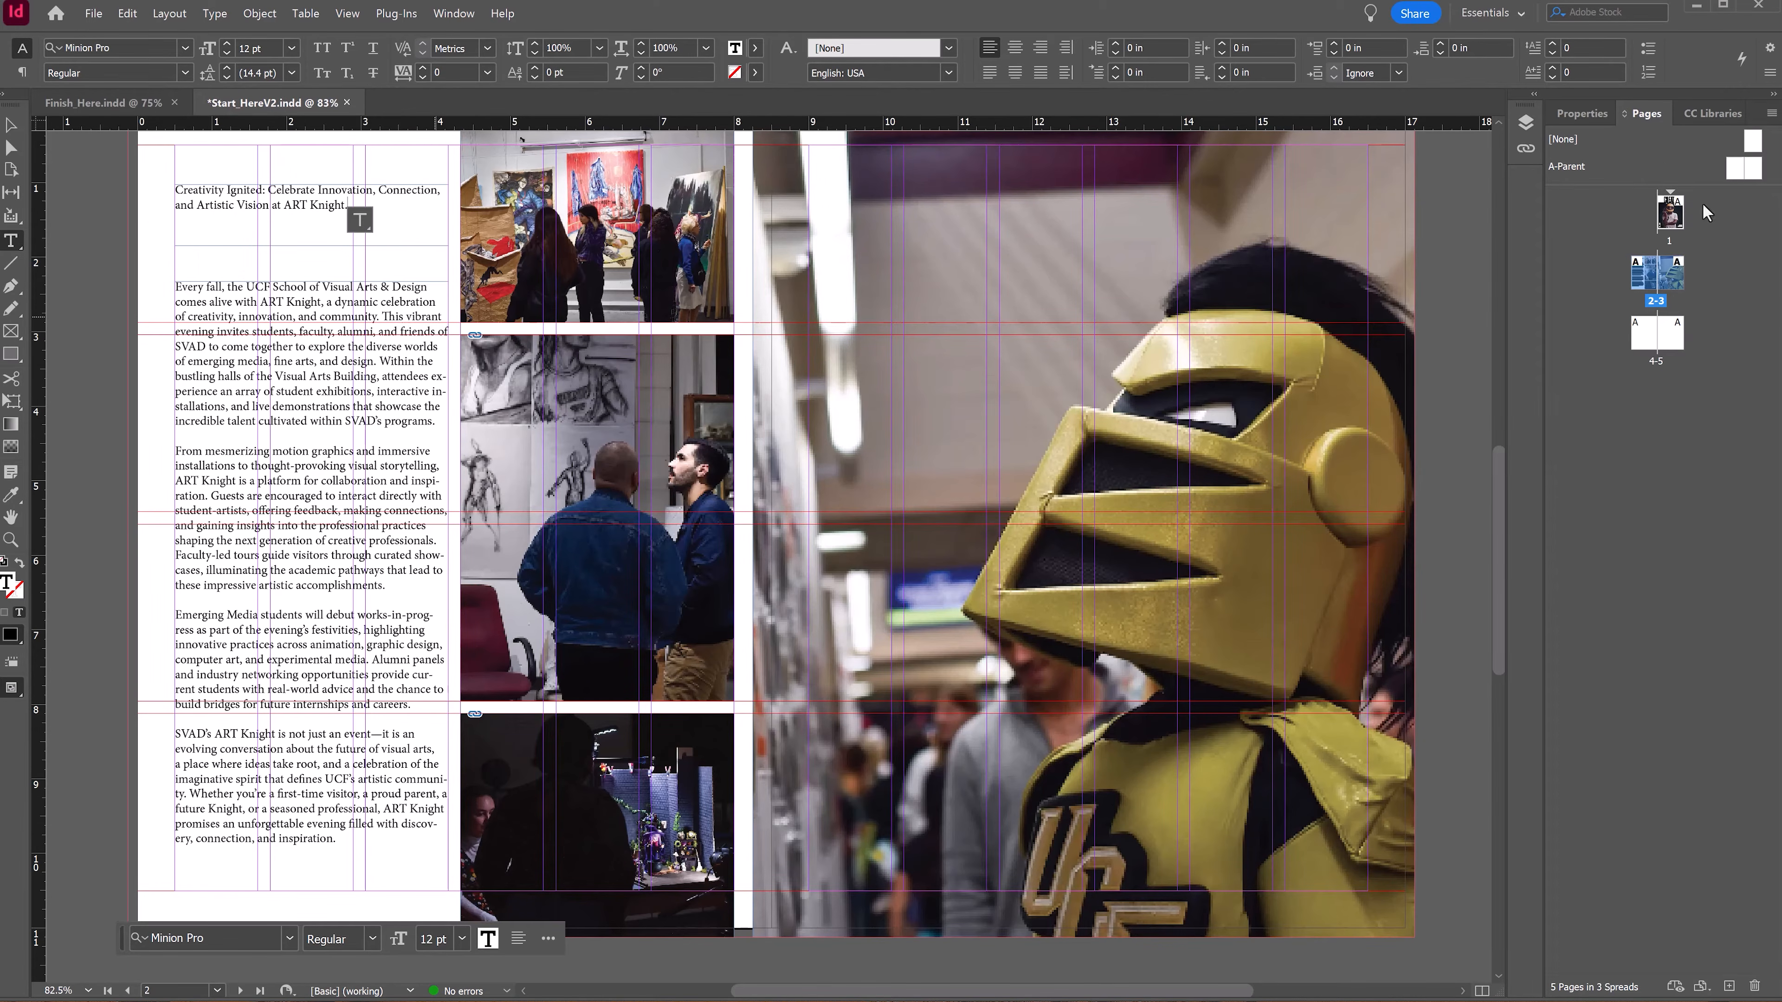
Step: Select the body text and create a new paragraph style from it named "Body Text of Magazine"
left_click(454, 13)
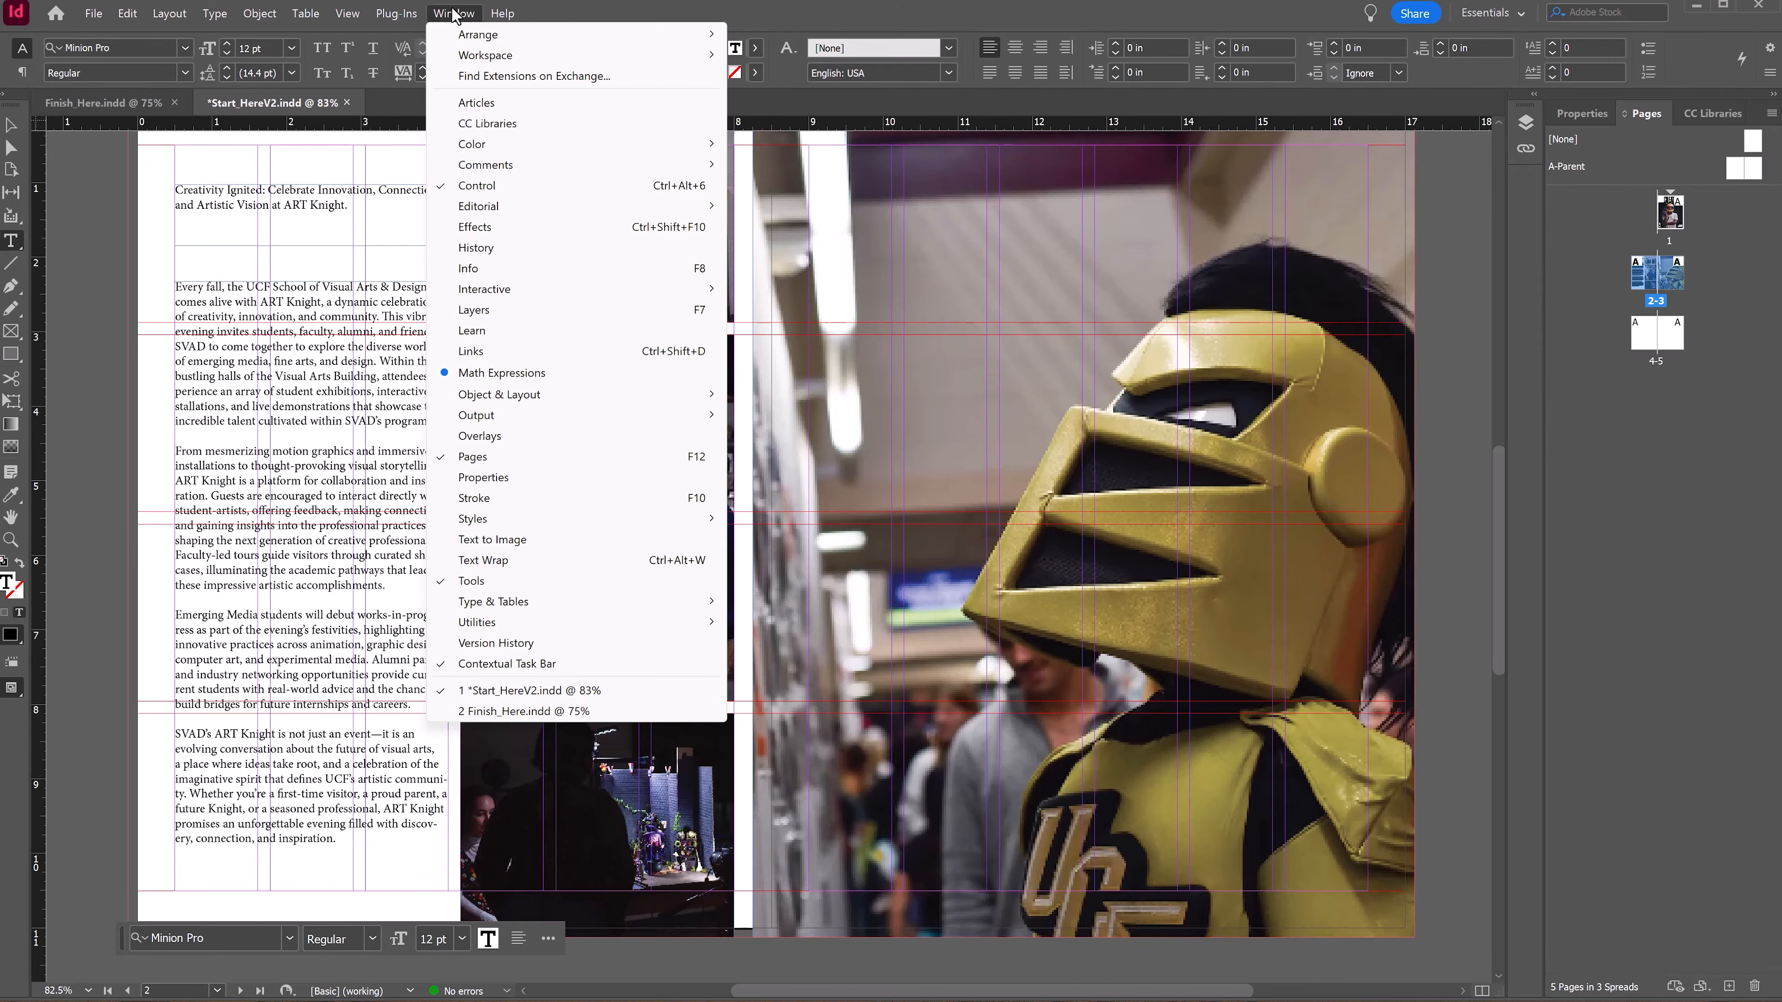
mouse_move(499, 520)
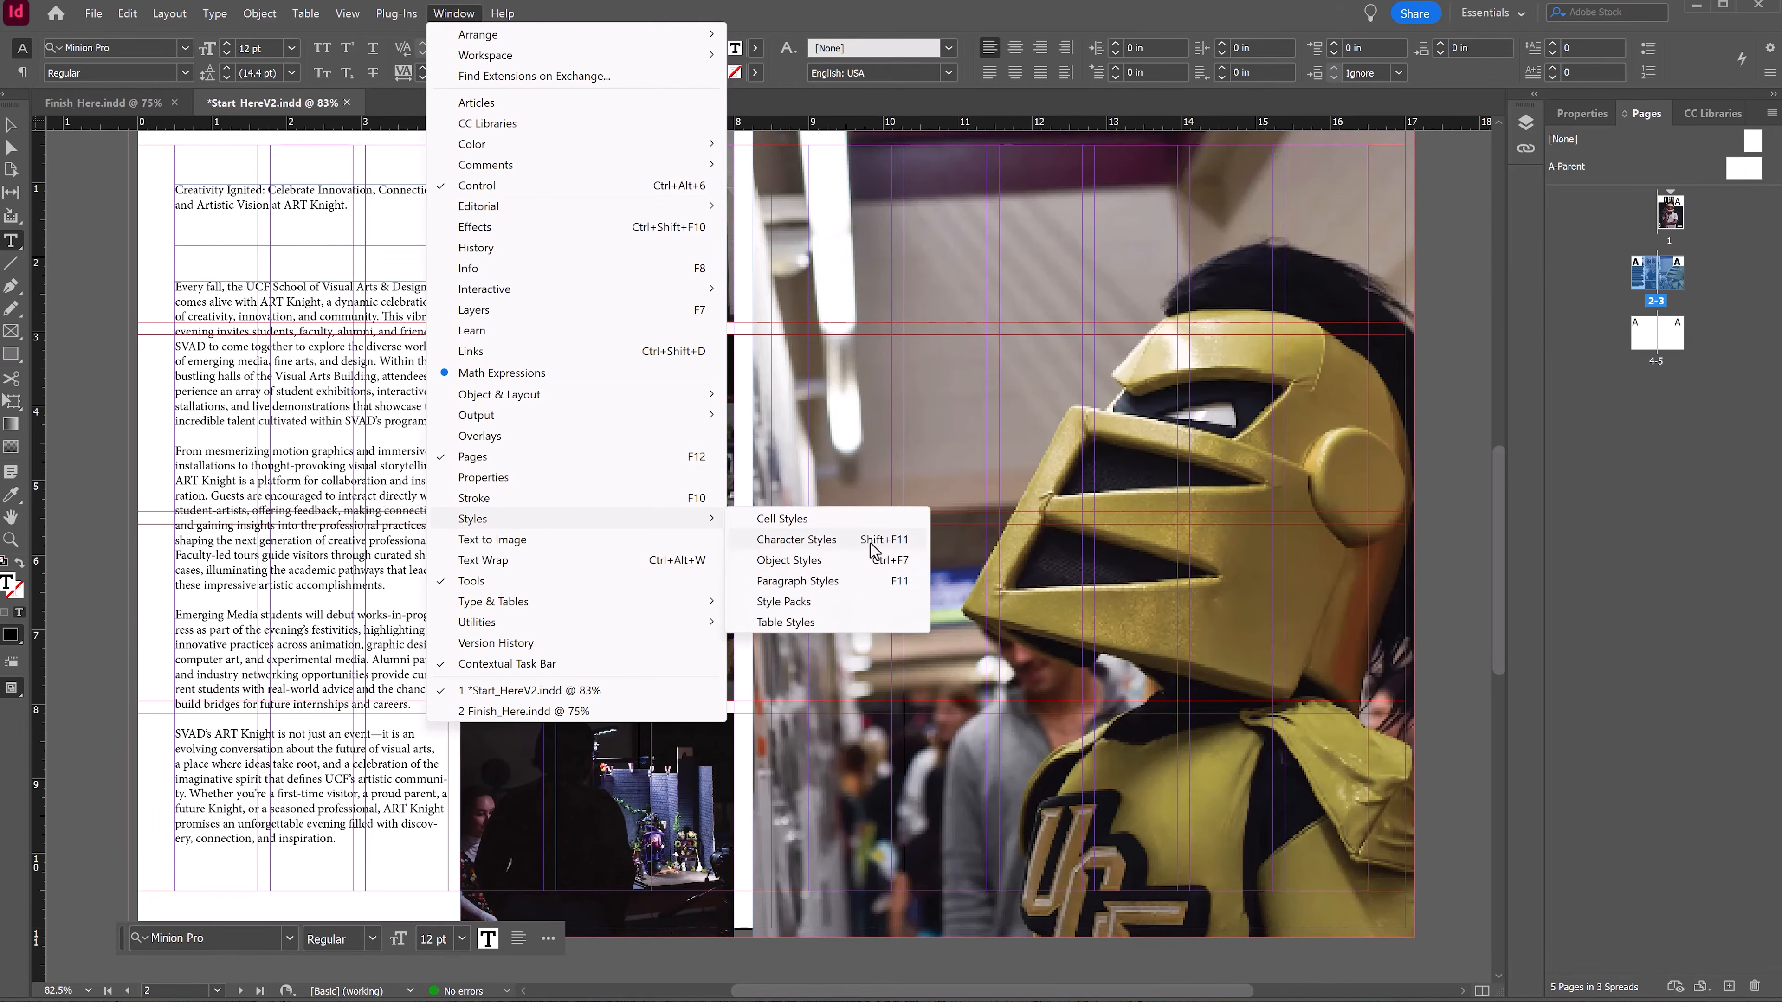
left_click(797, 581)
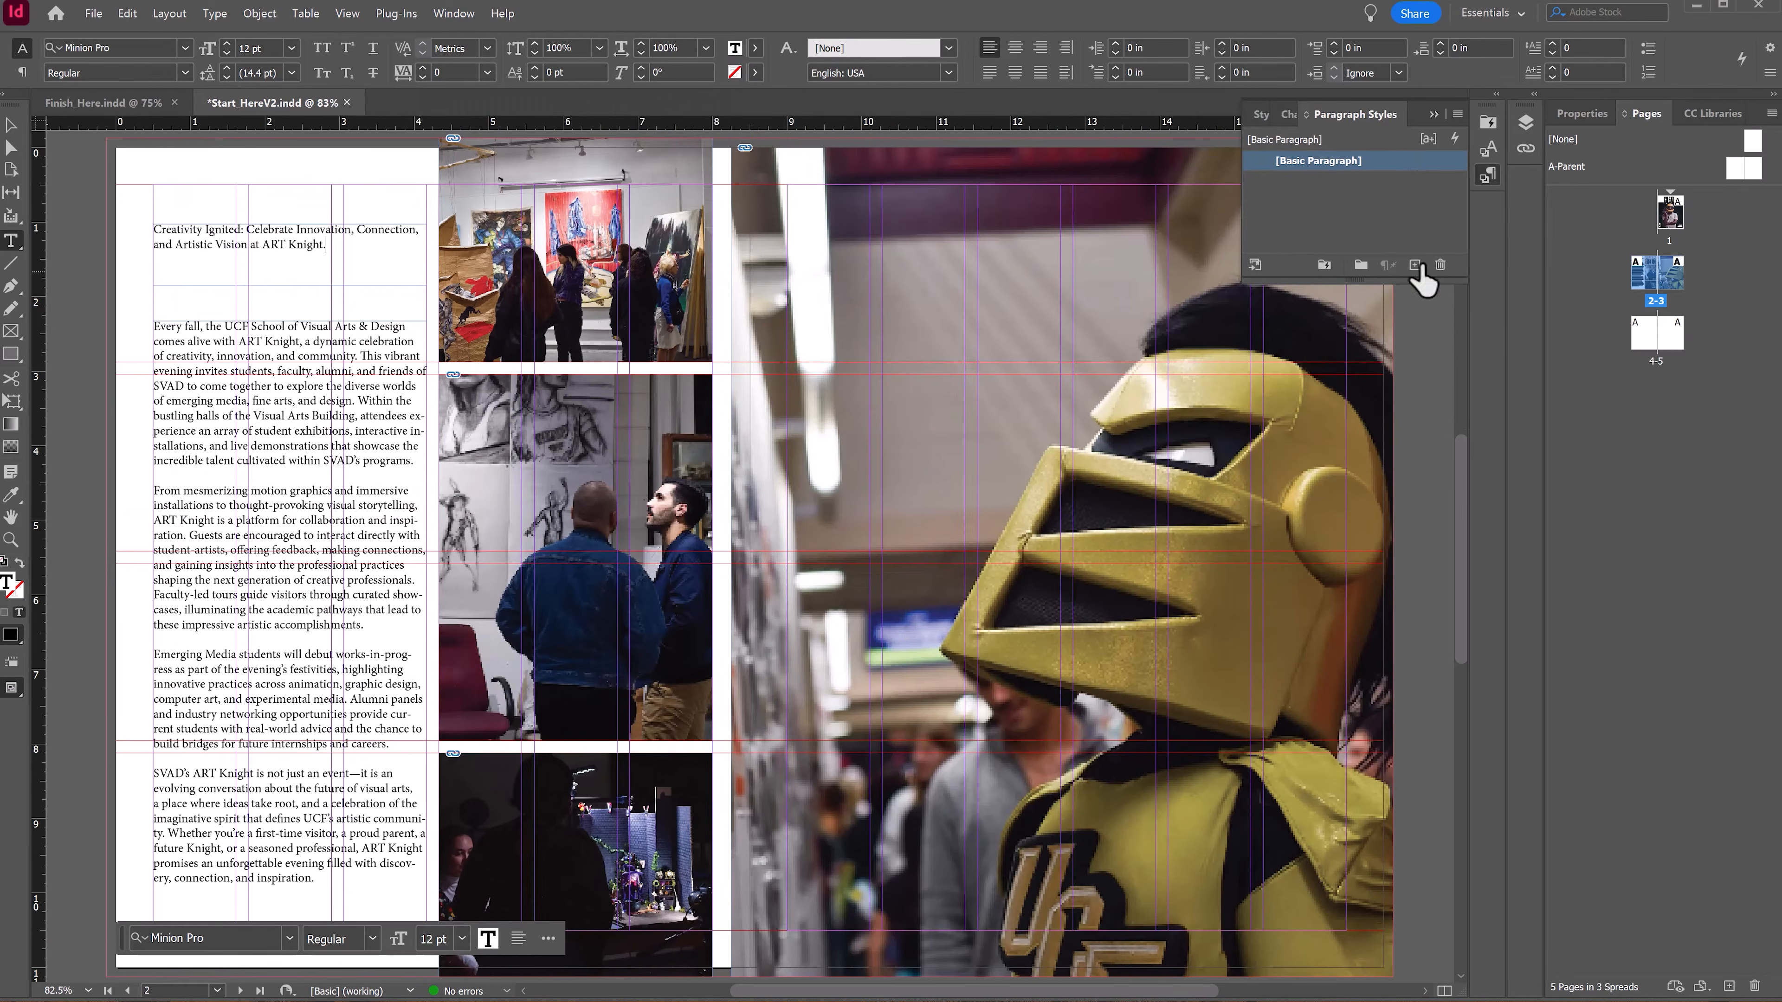
left_click(177, 322)
left_click_drag(156, 325, 357, 884)
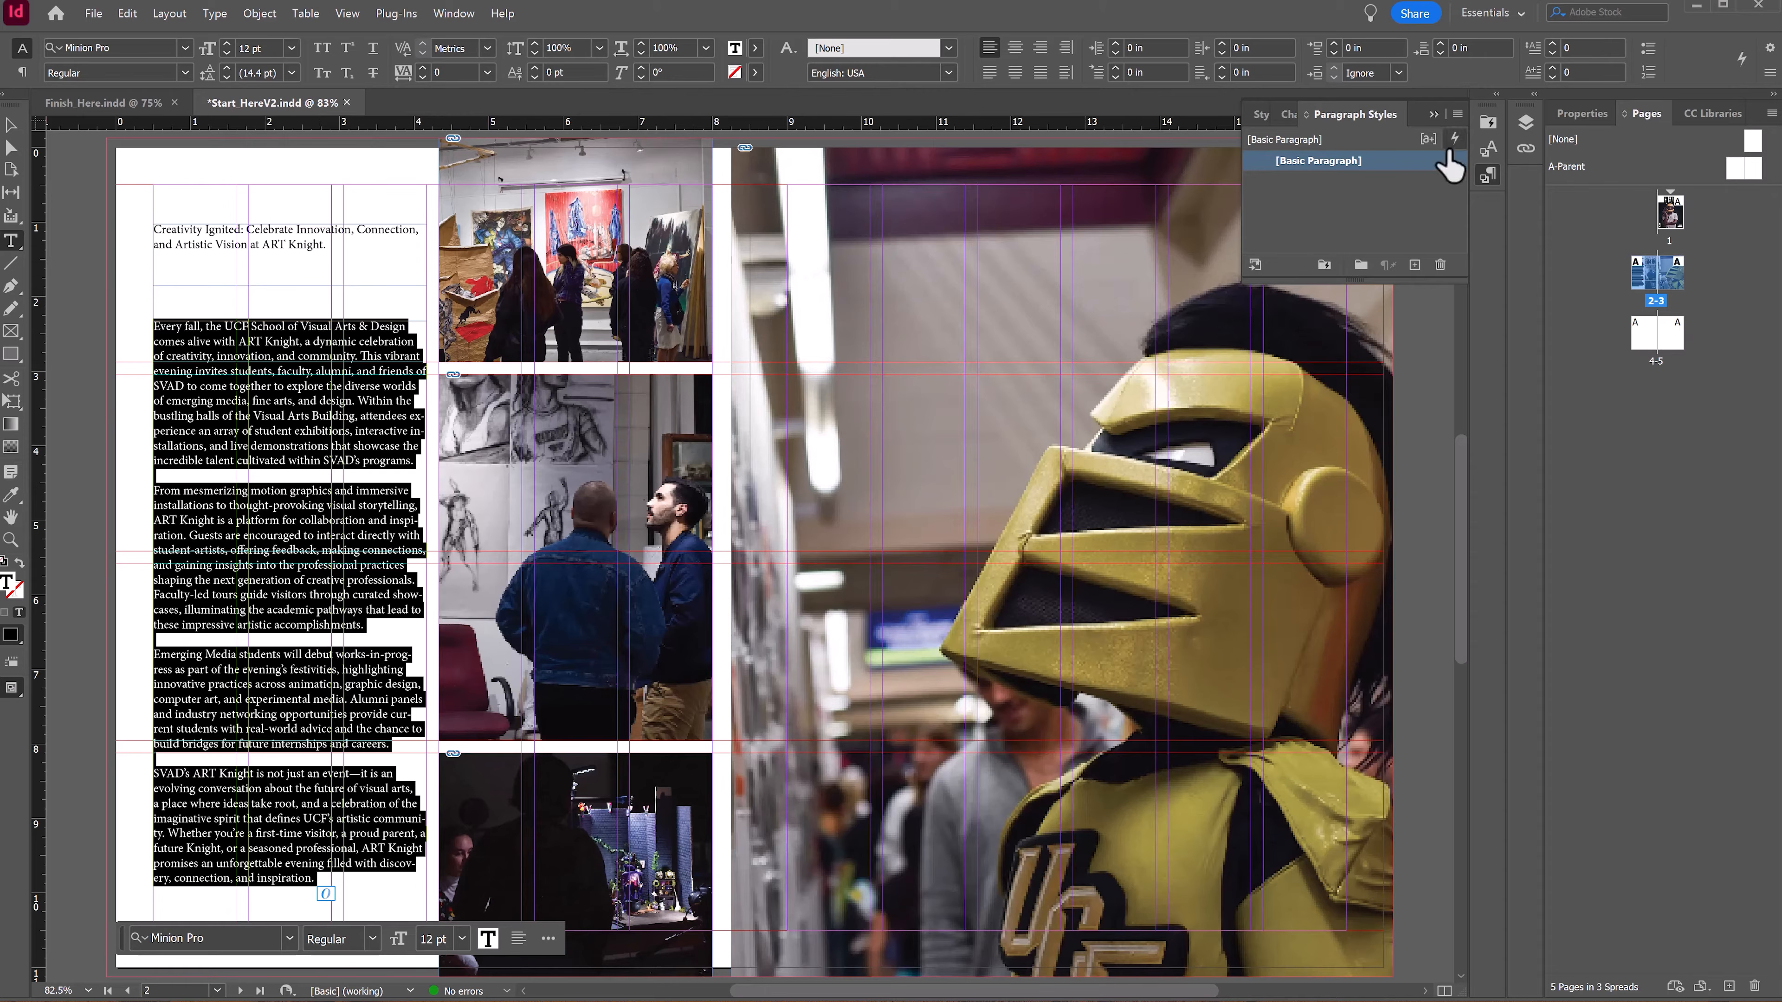
left_click(1413, 265)
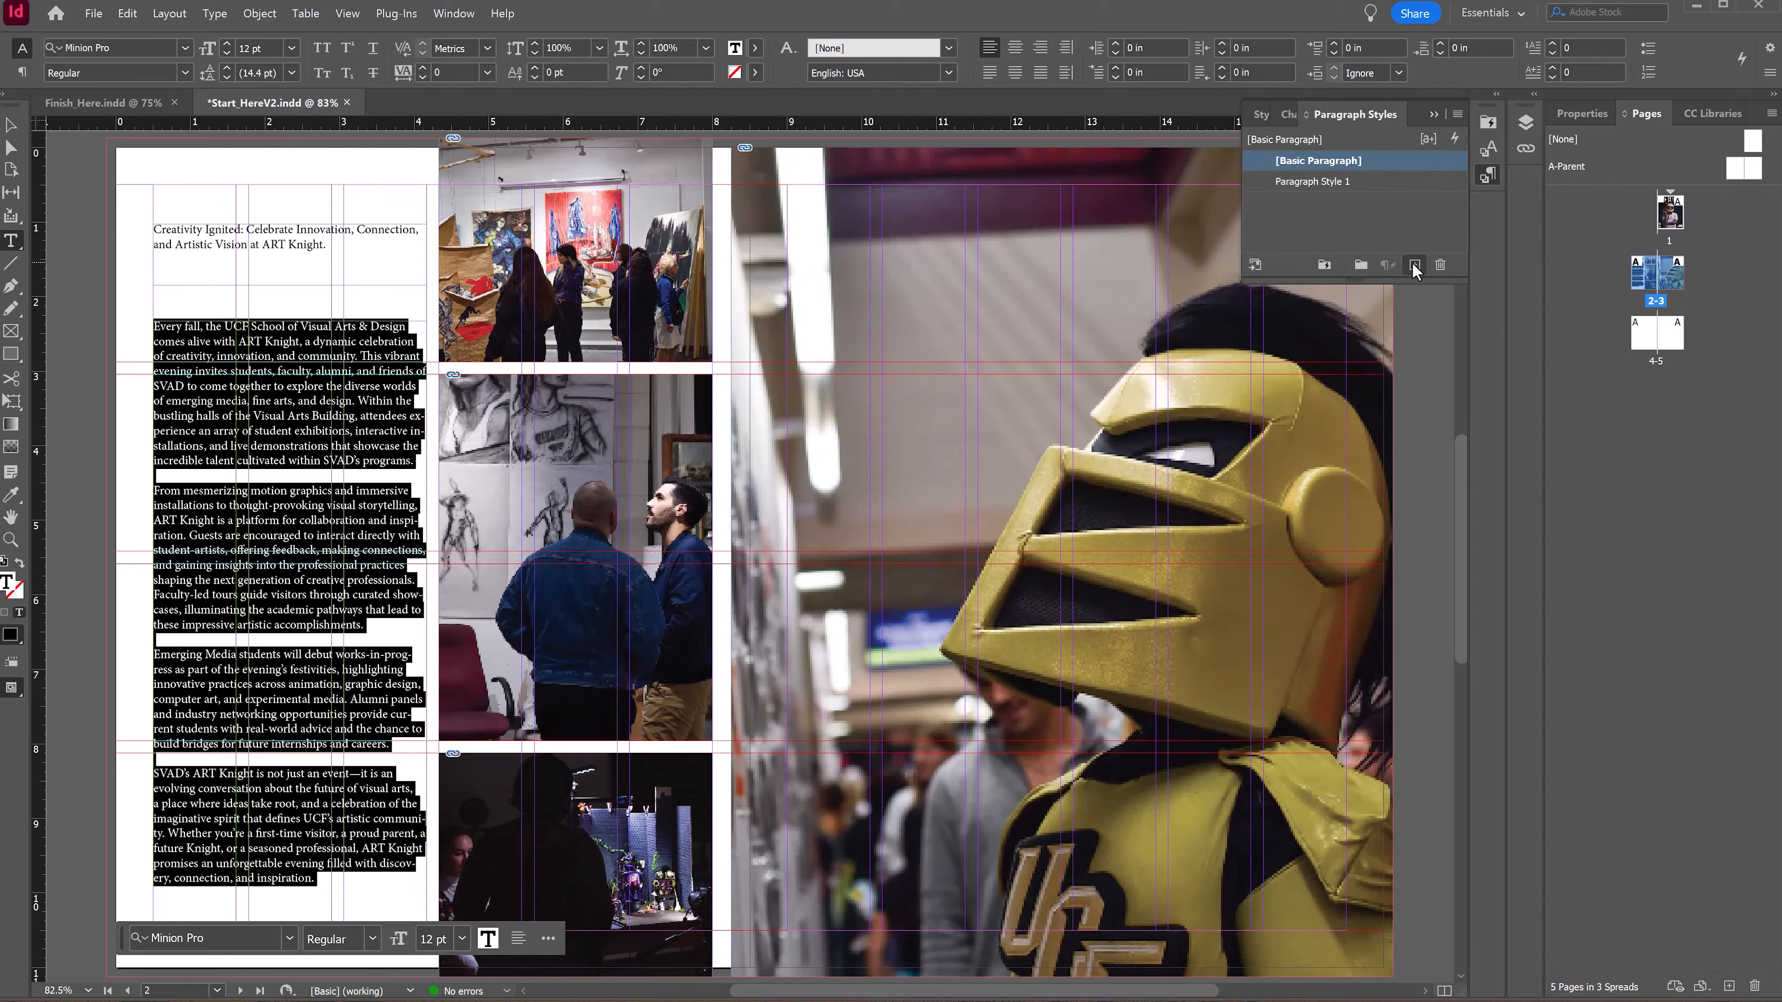
left_click(1309, 184)
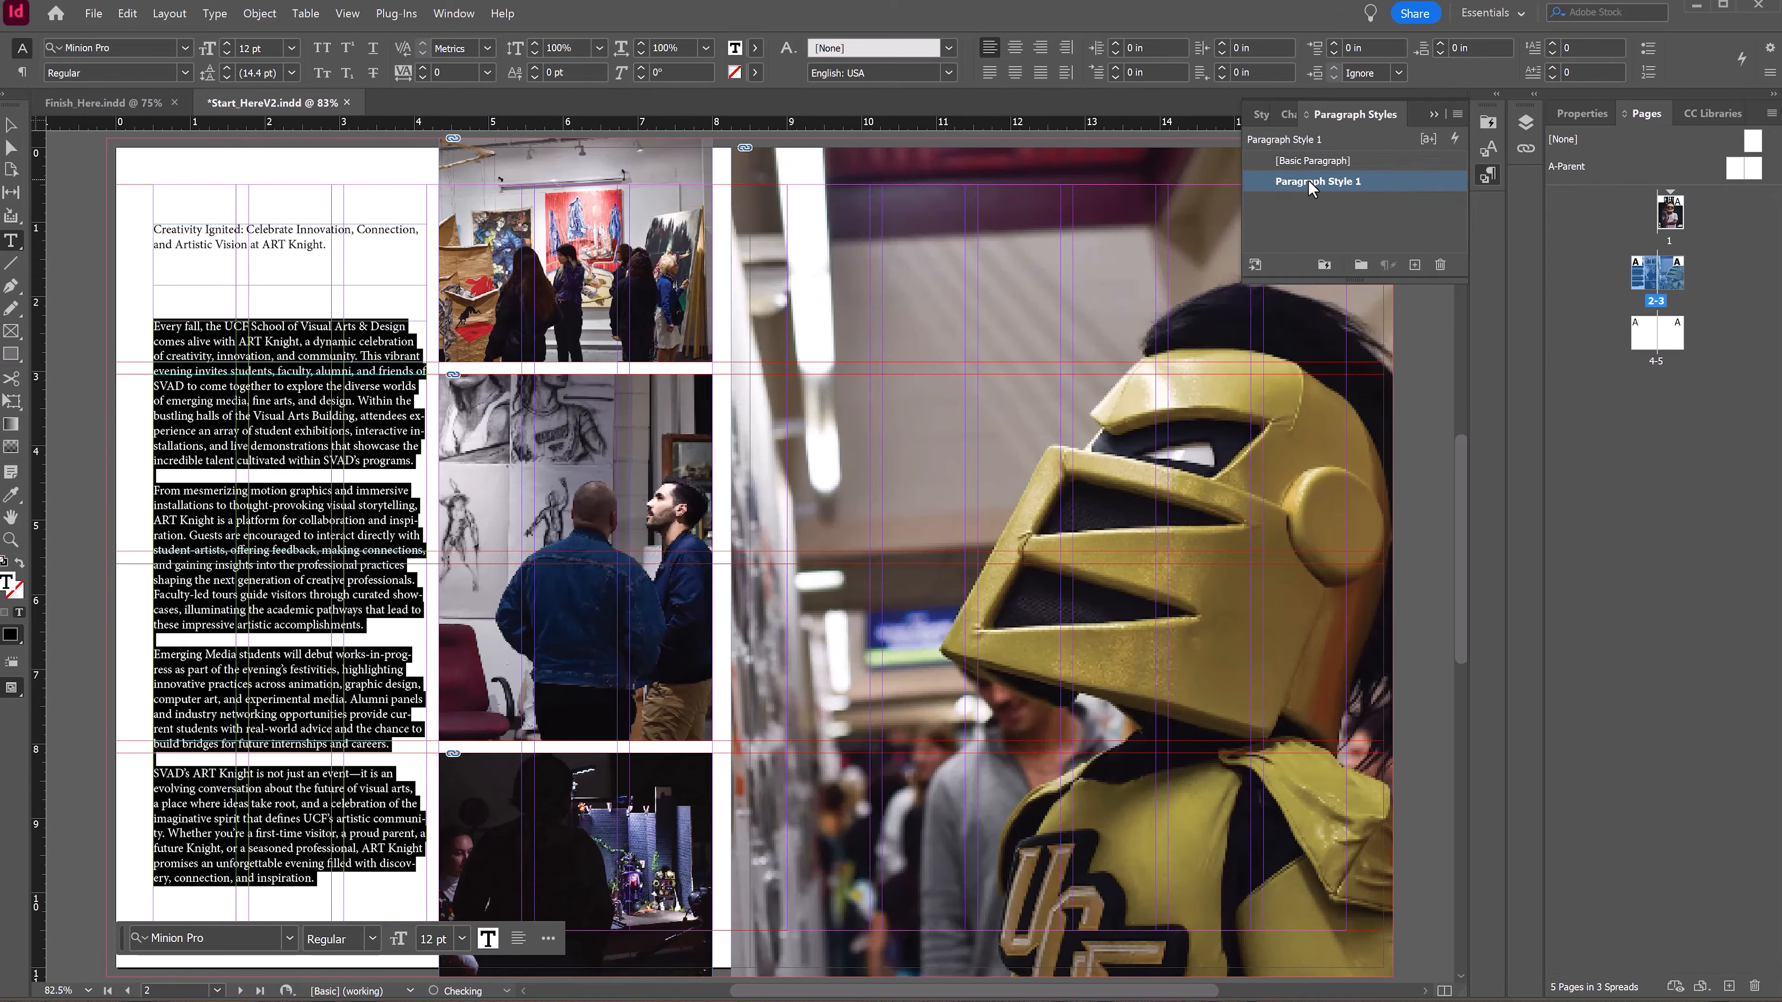
double_click(1309, 184)
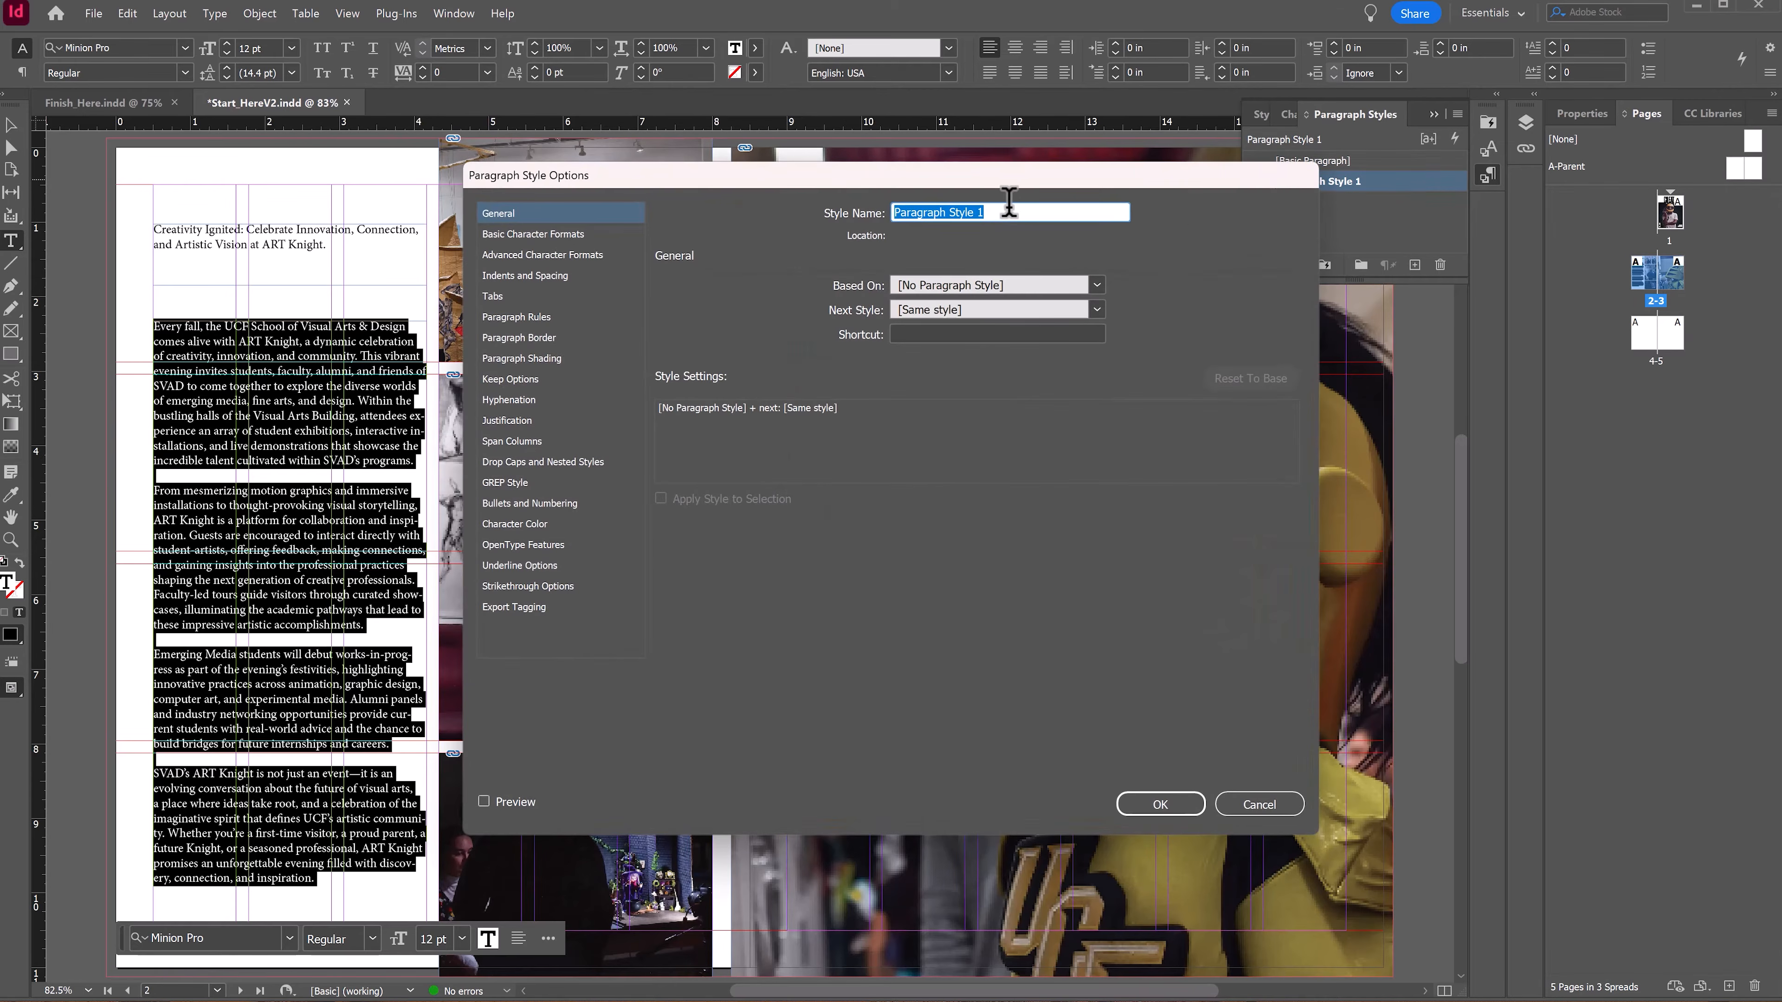
type("Body Text of Magazine")
Step: Set the Body Text of Magazine style's font family to Georgia
left_click(500, 236)
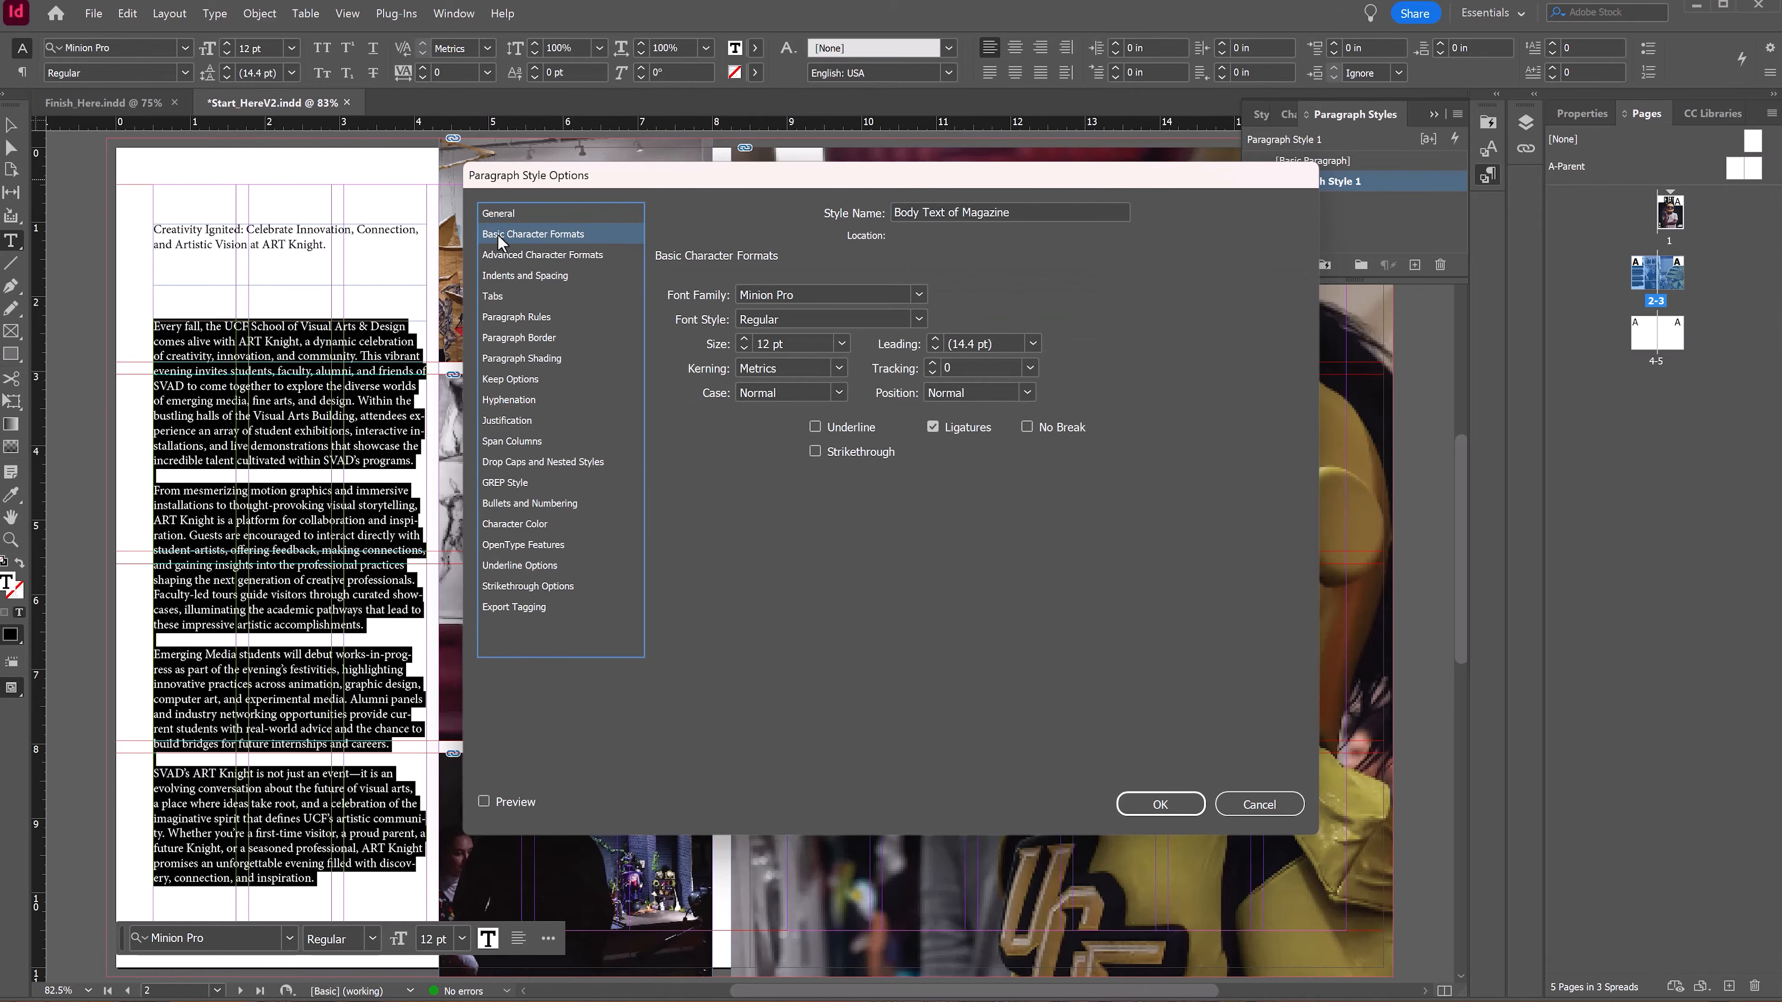
left_click(826, 297)
double_click(826, 297)
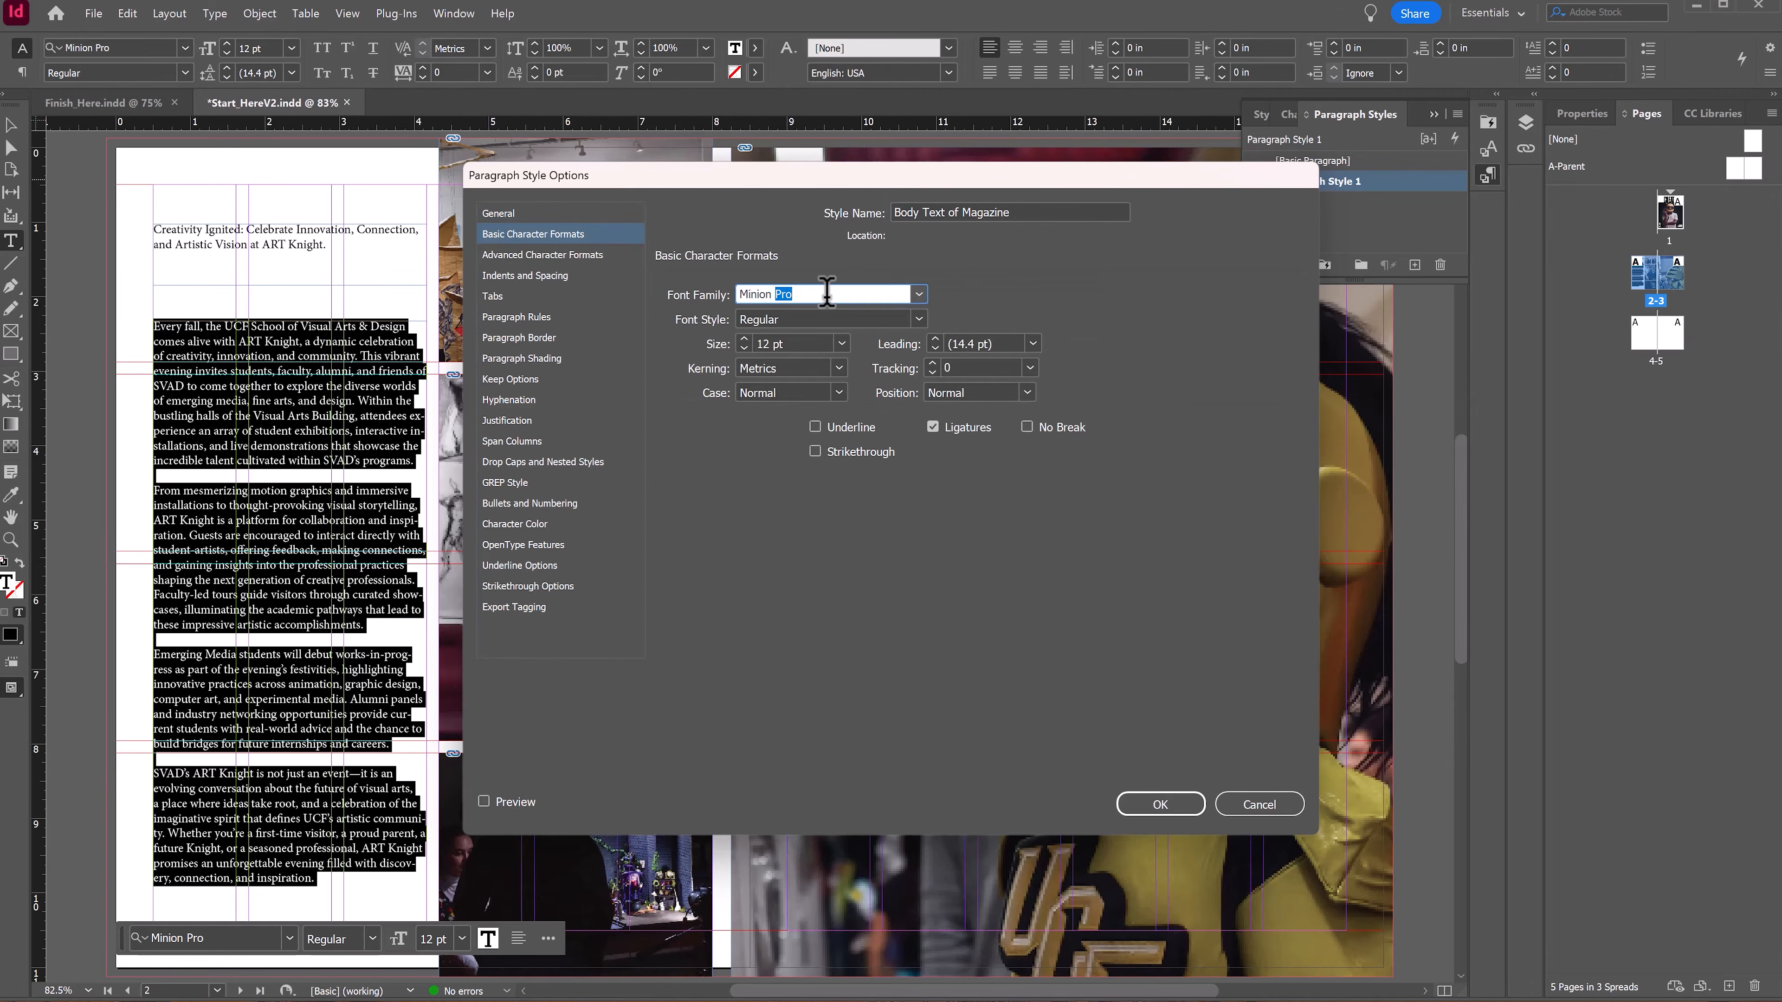
triple_click(826, 295)
type("Georgia")
key("Return")
Step: Reopen the style's options and set the font size to 11 pt and the leading to 14 pt
scroll(256, 692, "down", 3)
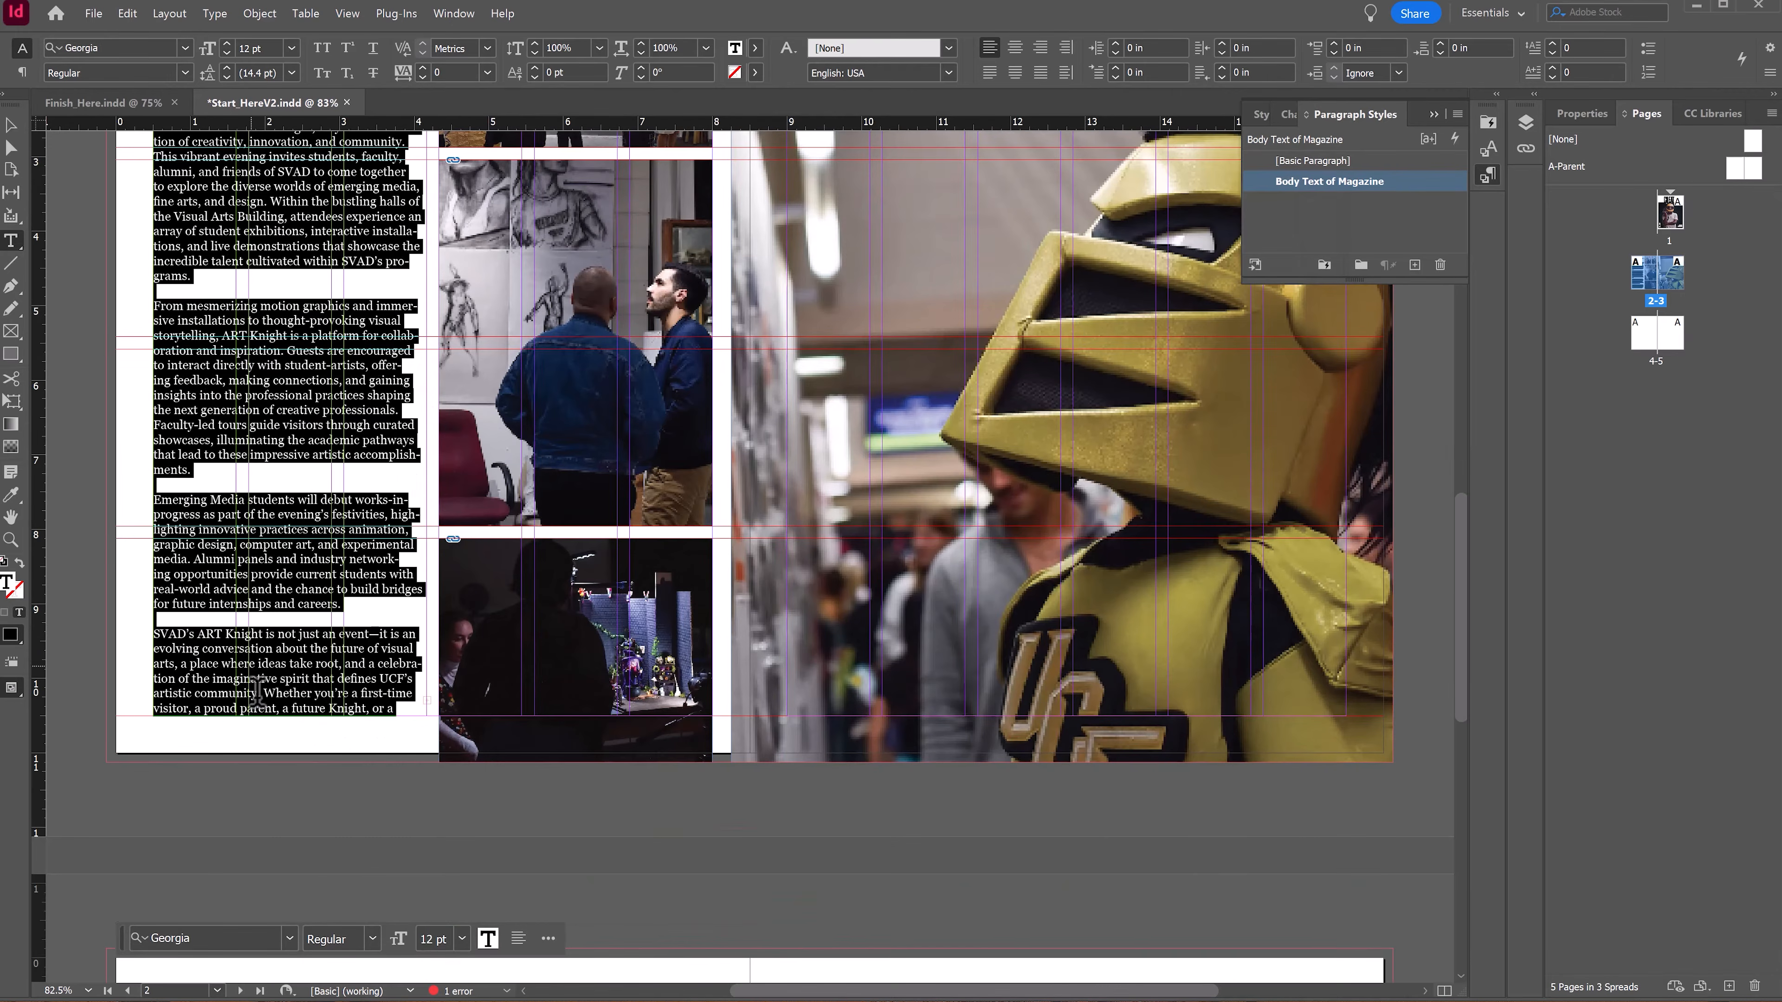
double_click(1409, 186)
left_click(553, 237)
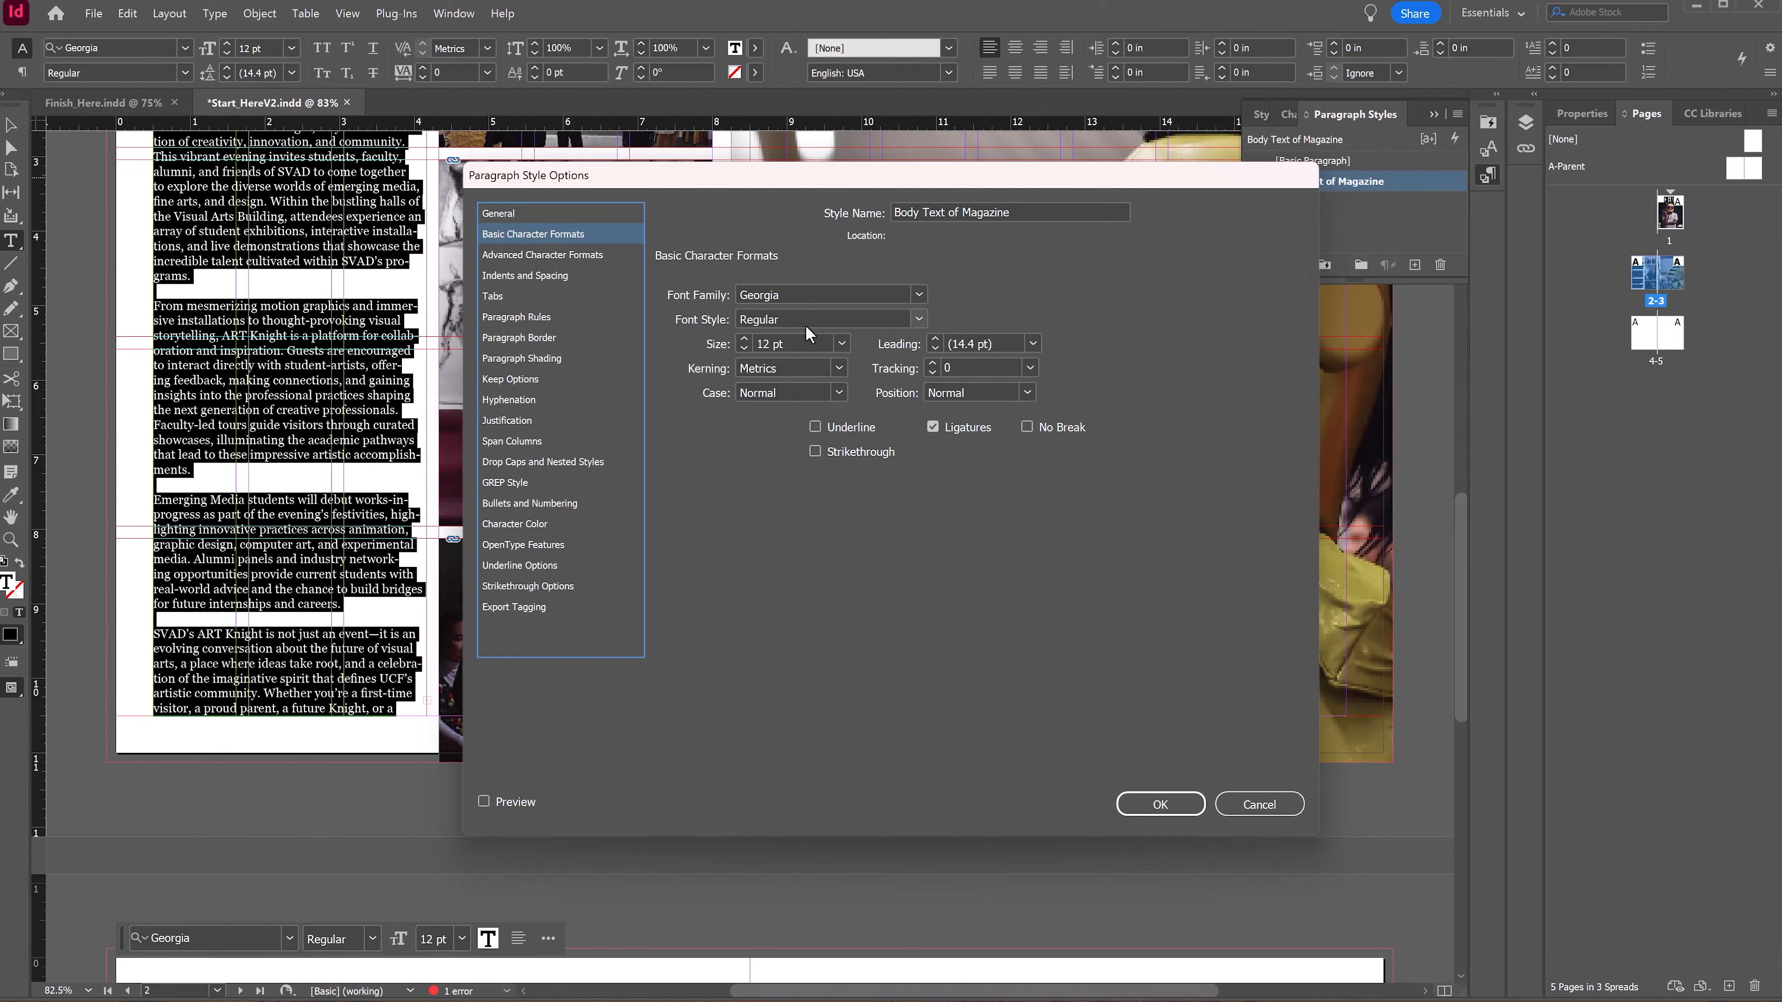
left_click(744, 349)
double_click(965, 344)
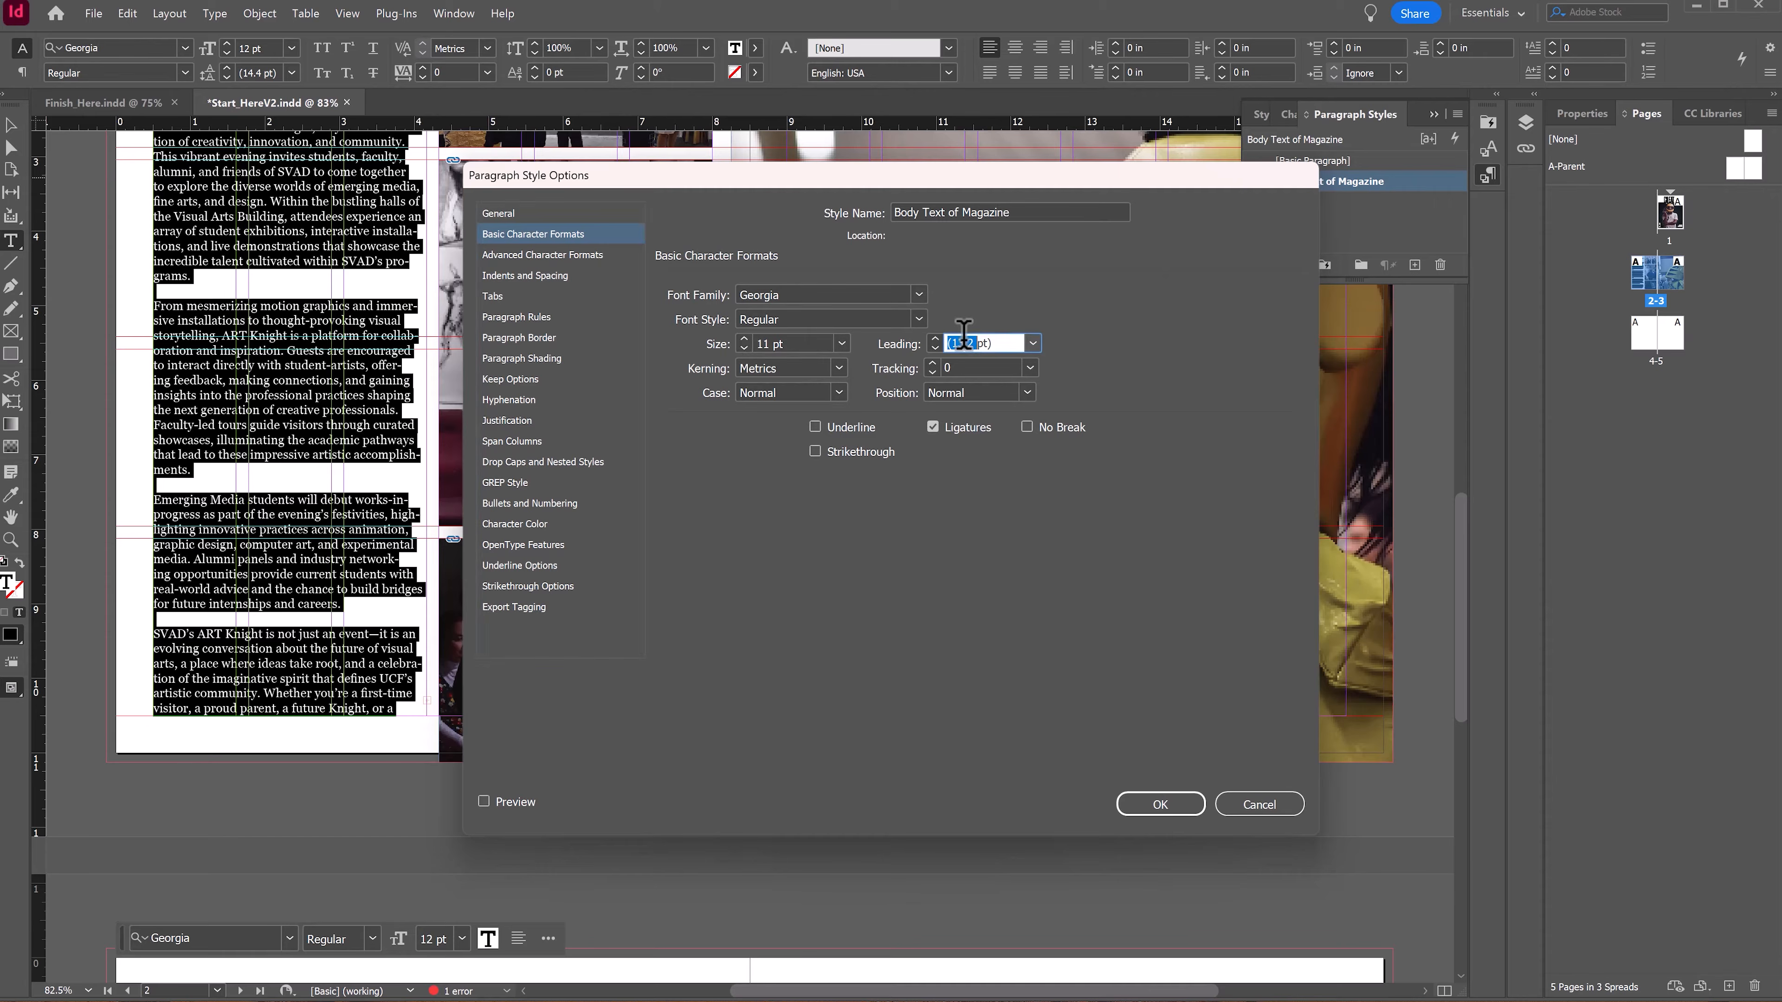
left_click(1031, 343)
left_click(1000, 502)
Step: Turn off hyphenation for the style and enable the preview
left_click(511, 400)
left_click(674, 285)
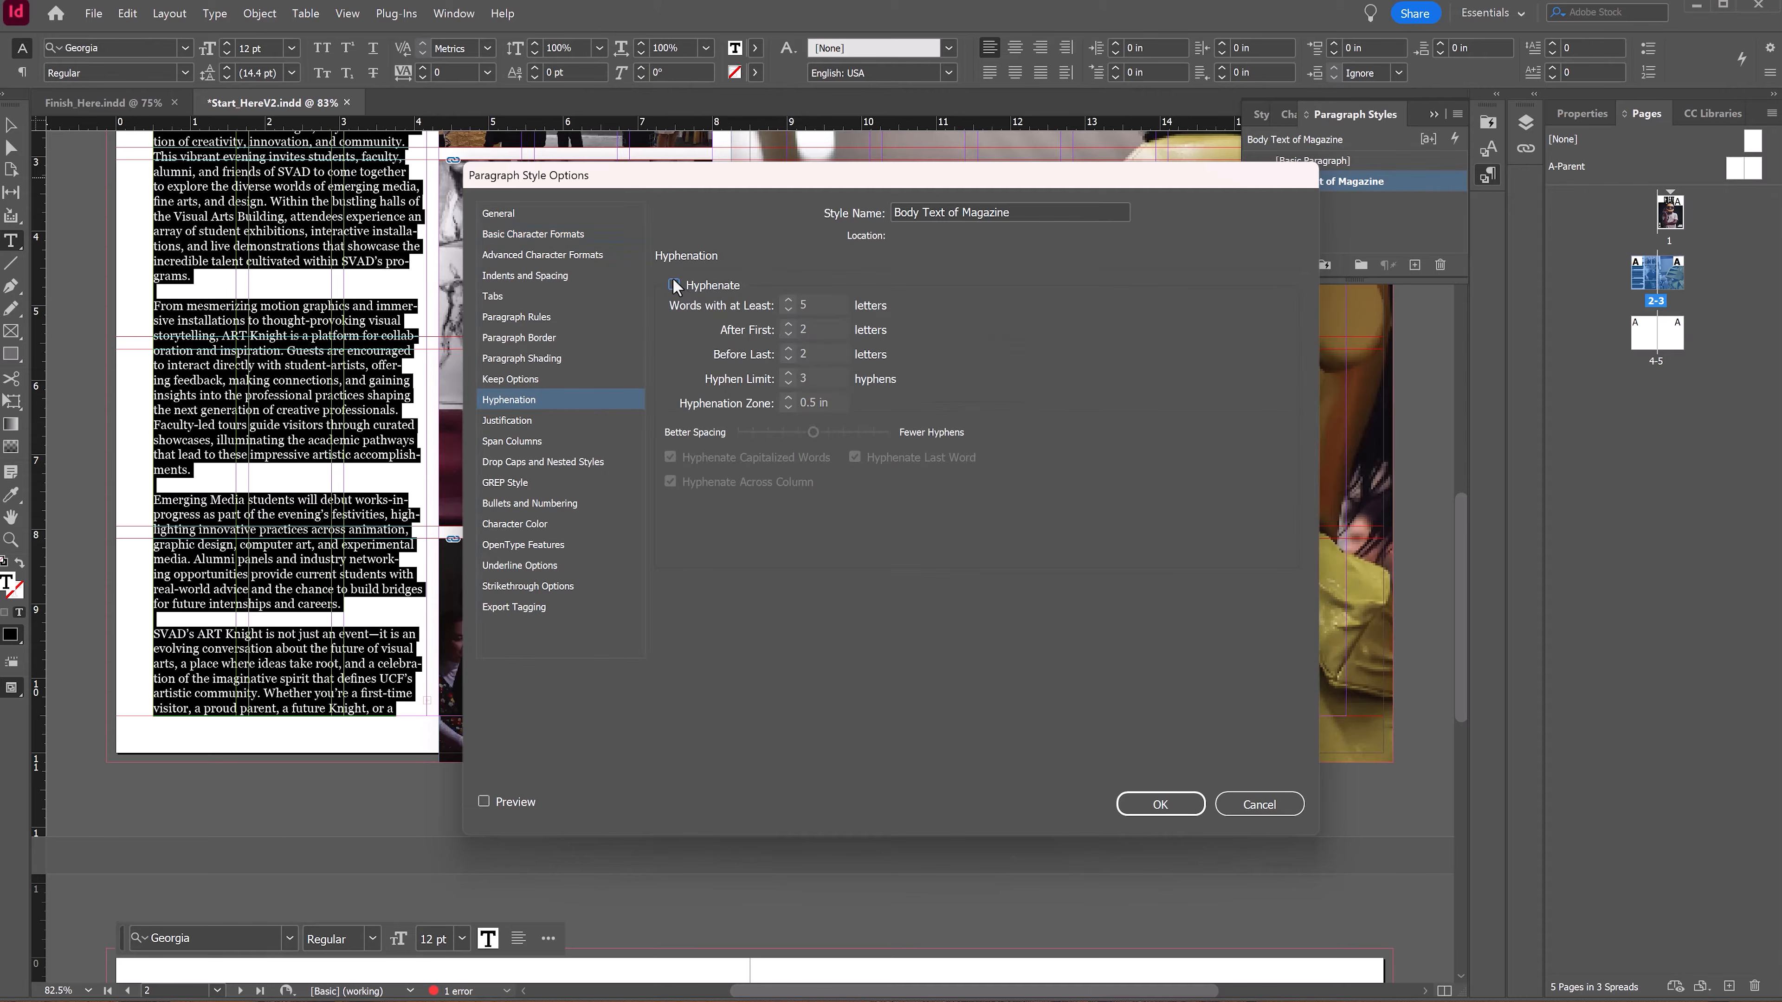
left_click(484, 802)
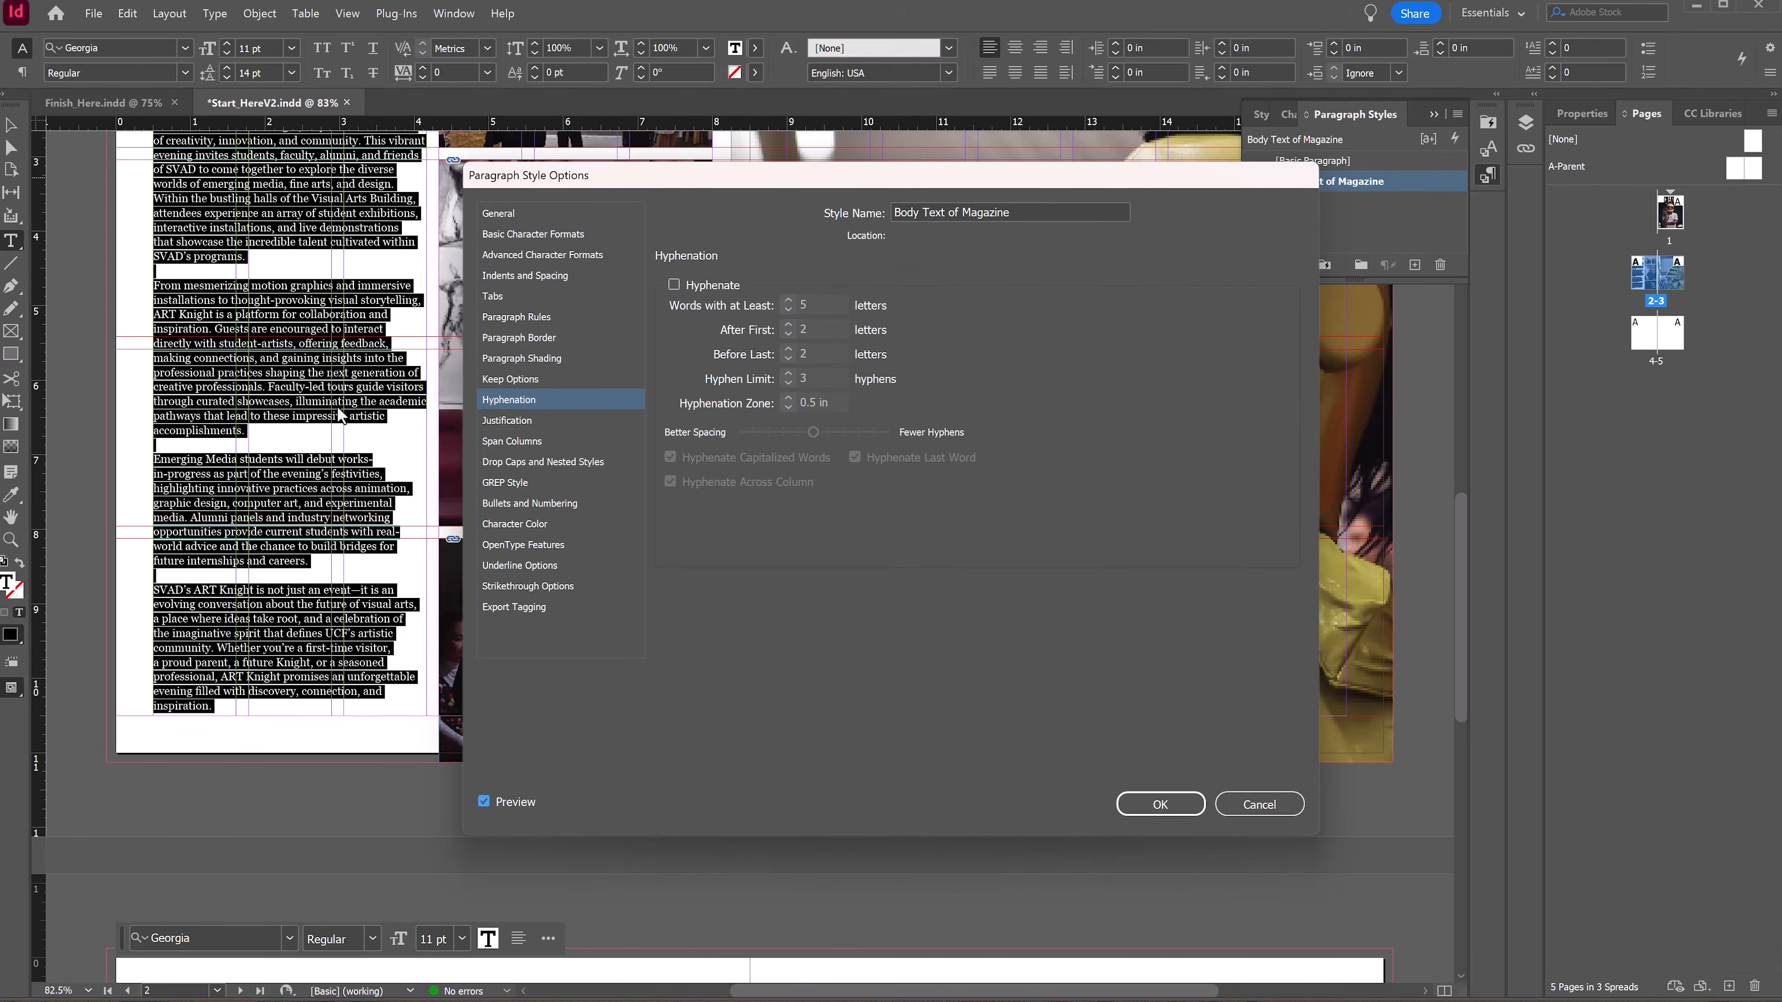
Step: Look through the style's Justification, Paragraph Border, Shading and Rules option categories
left_click(488, 422)
left_click(511, 400)
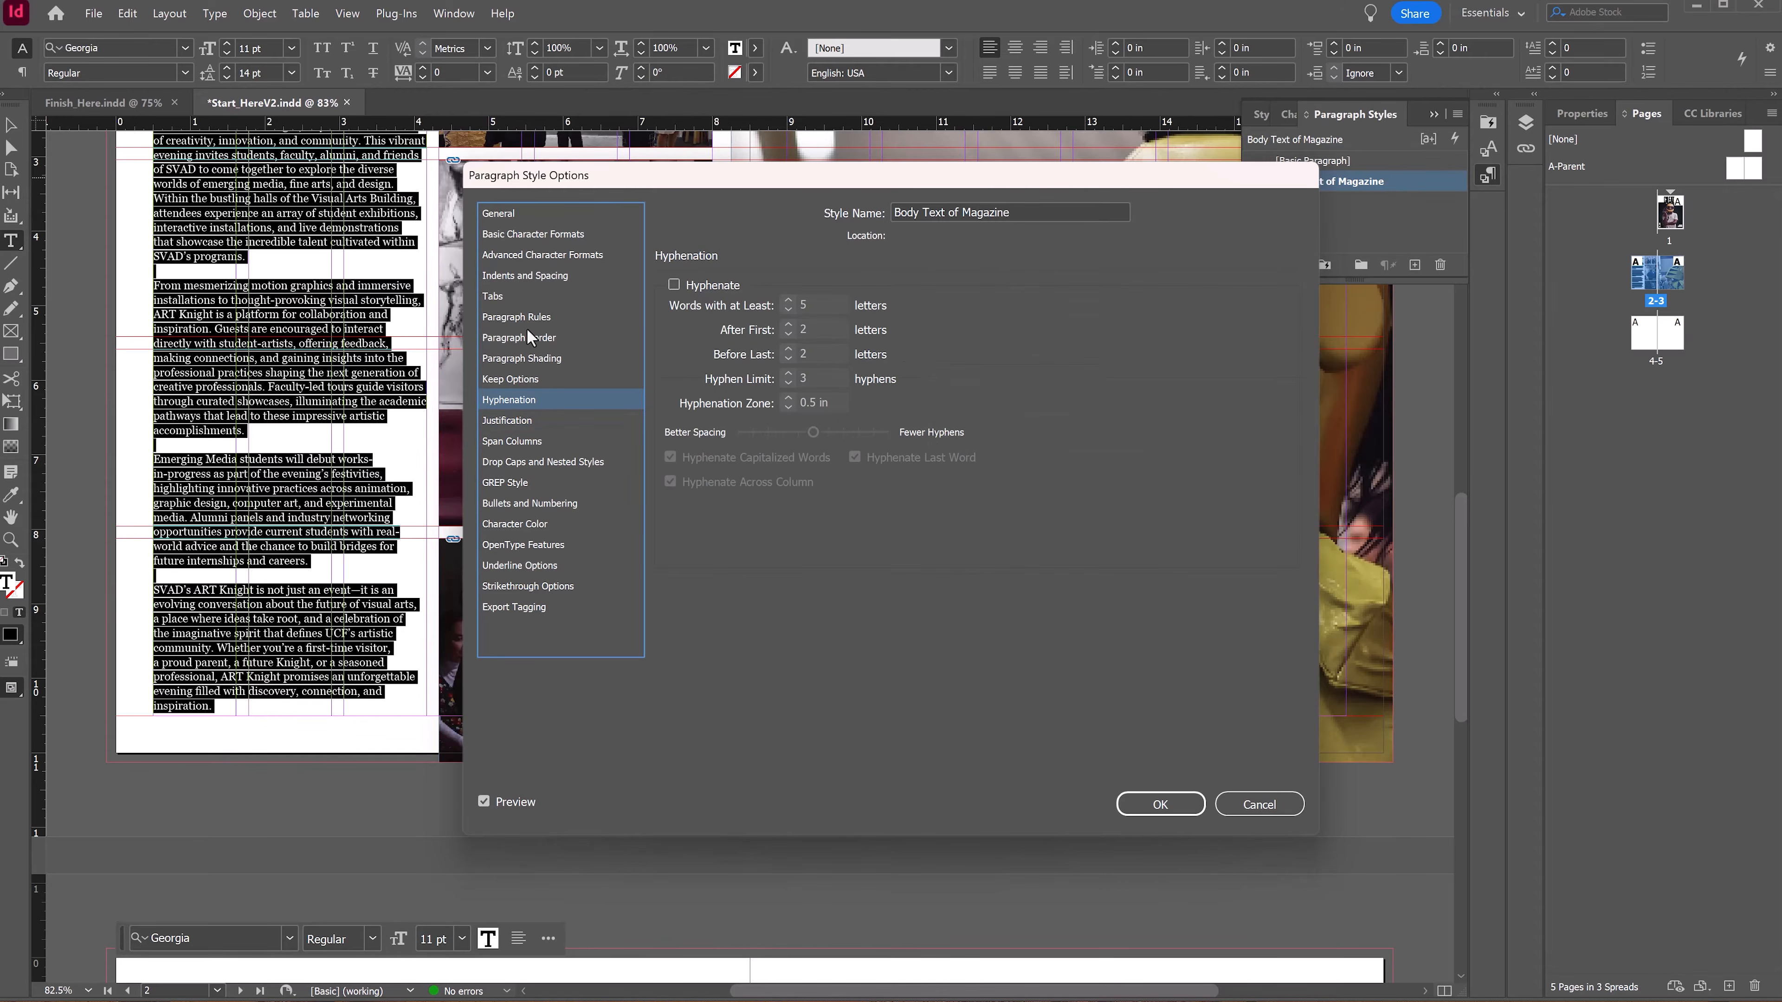
left_click(532, 339)
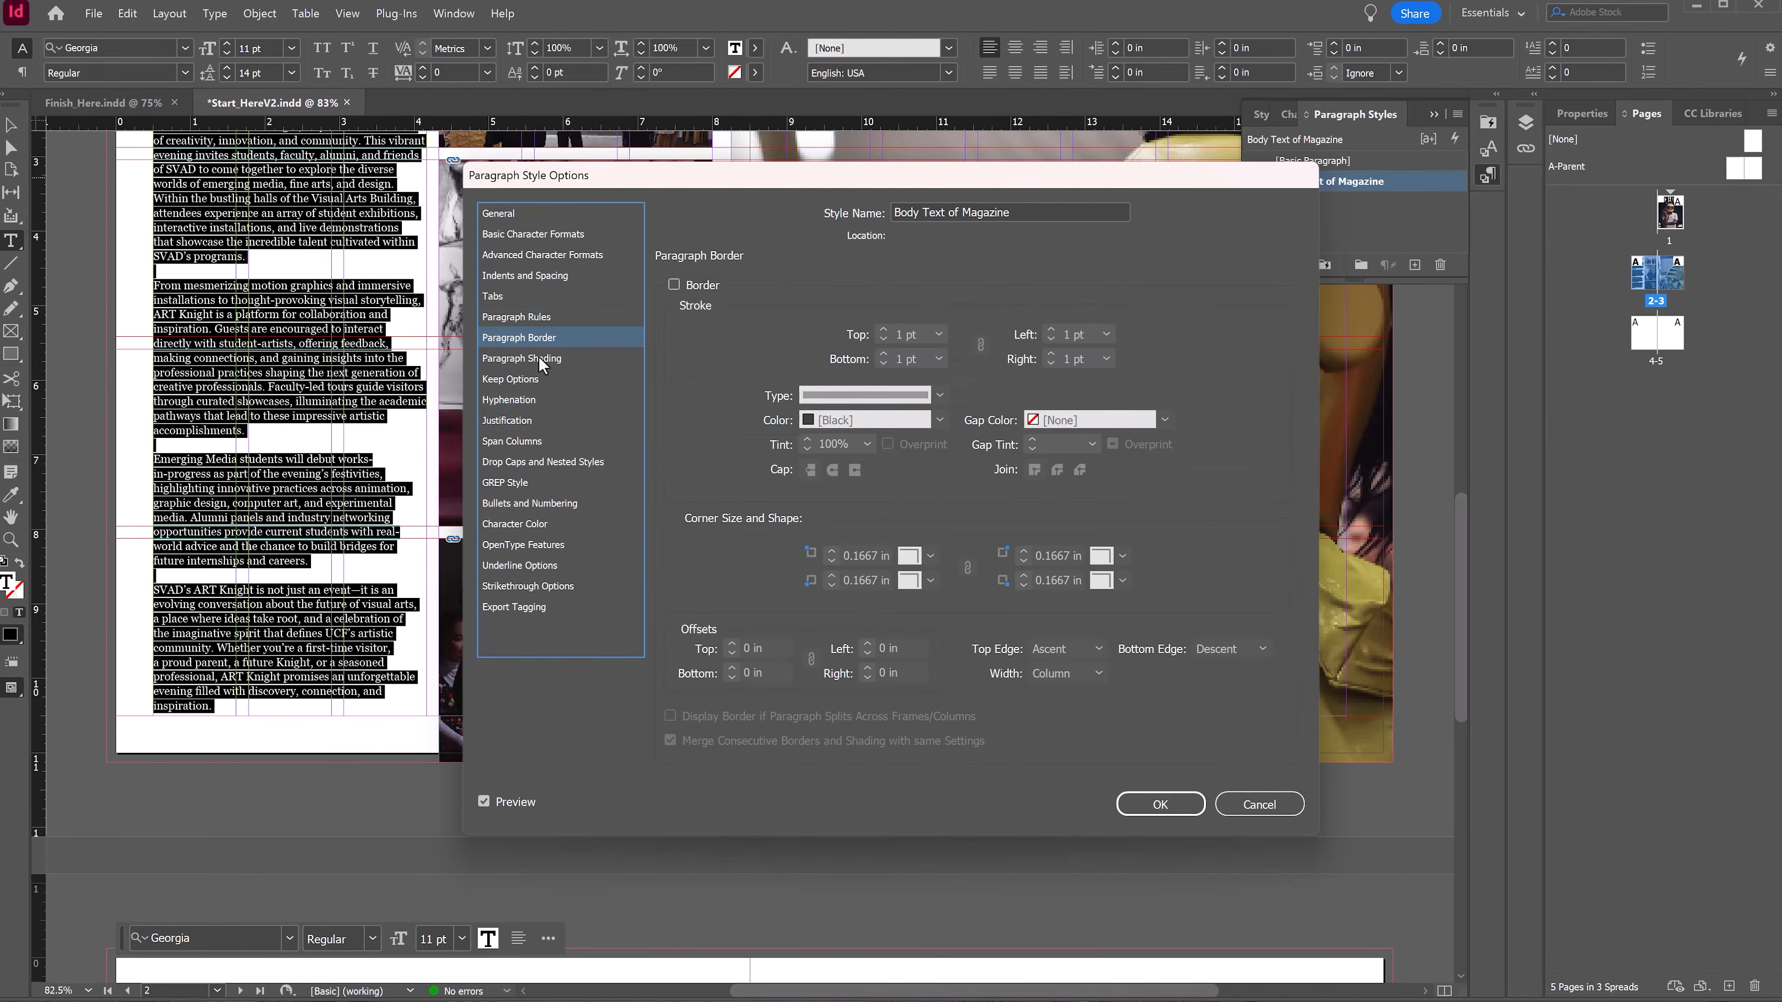
left_click(539, 355)
left_click(534, 337)
left_click(533, 319)
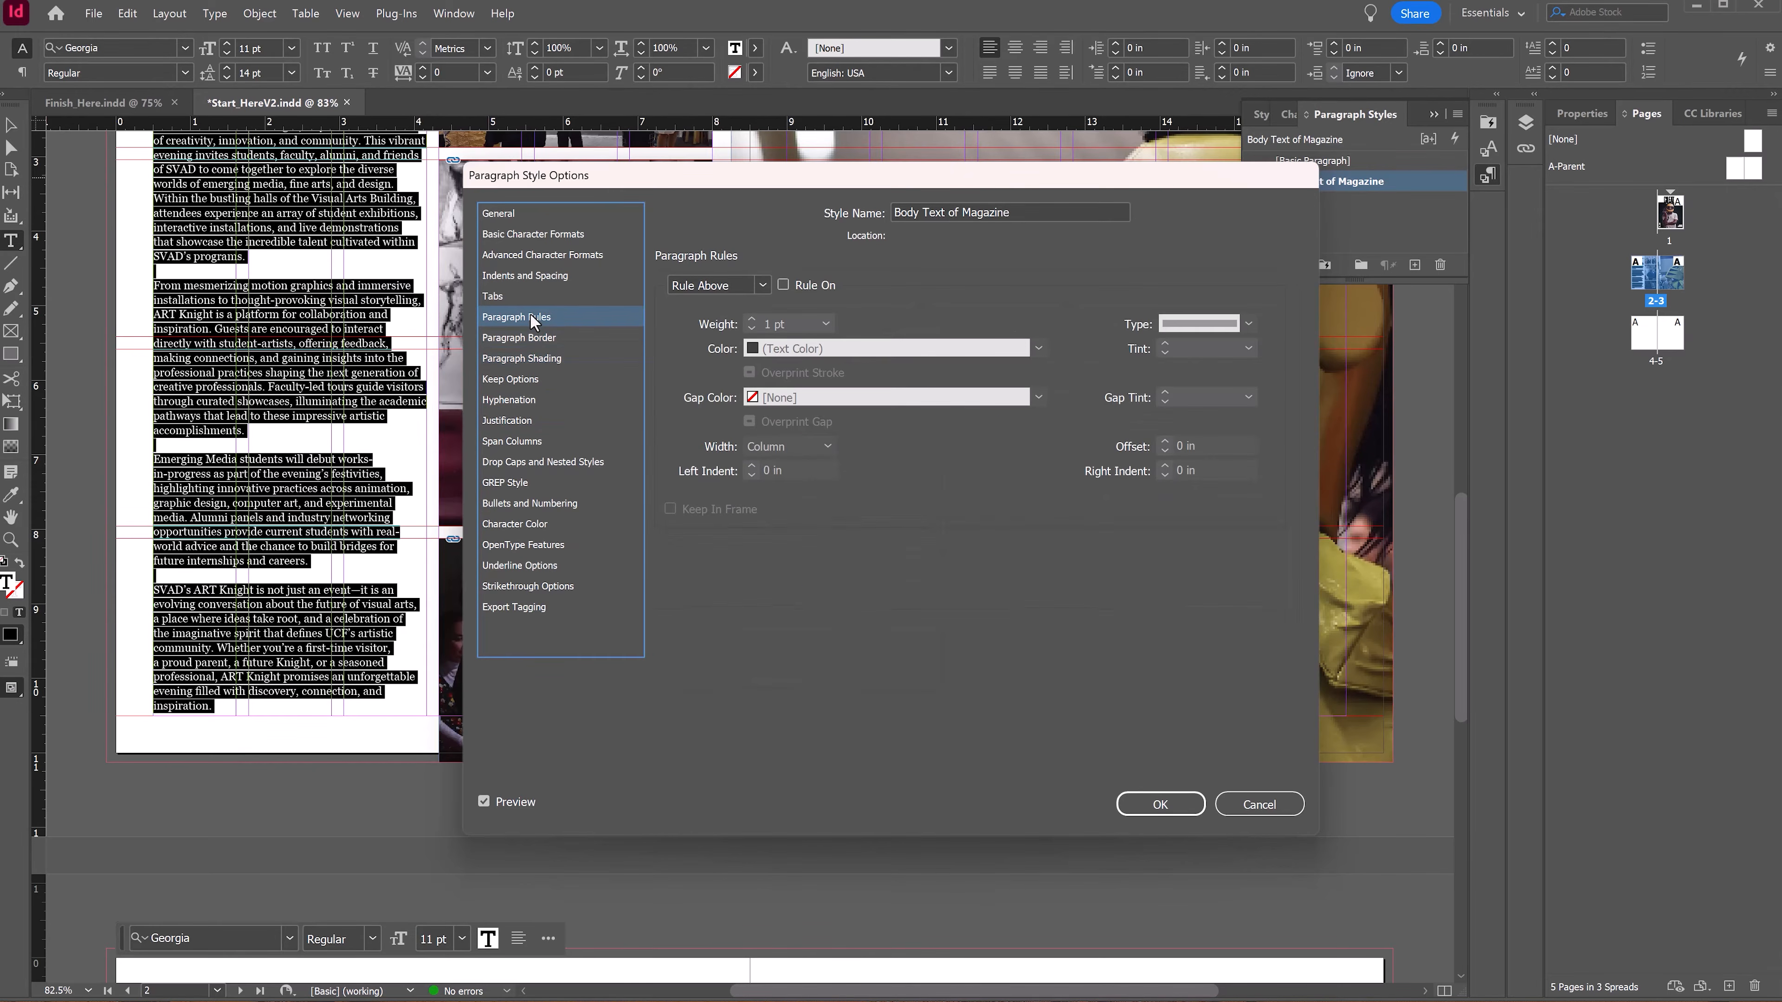
left_click(520, 296)
Step: Set the style's alignment to Full Justify and confirm the style options
left_click(515, 277)
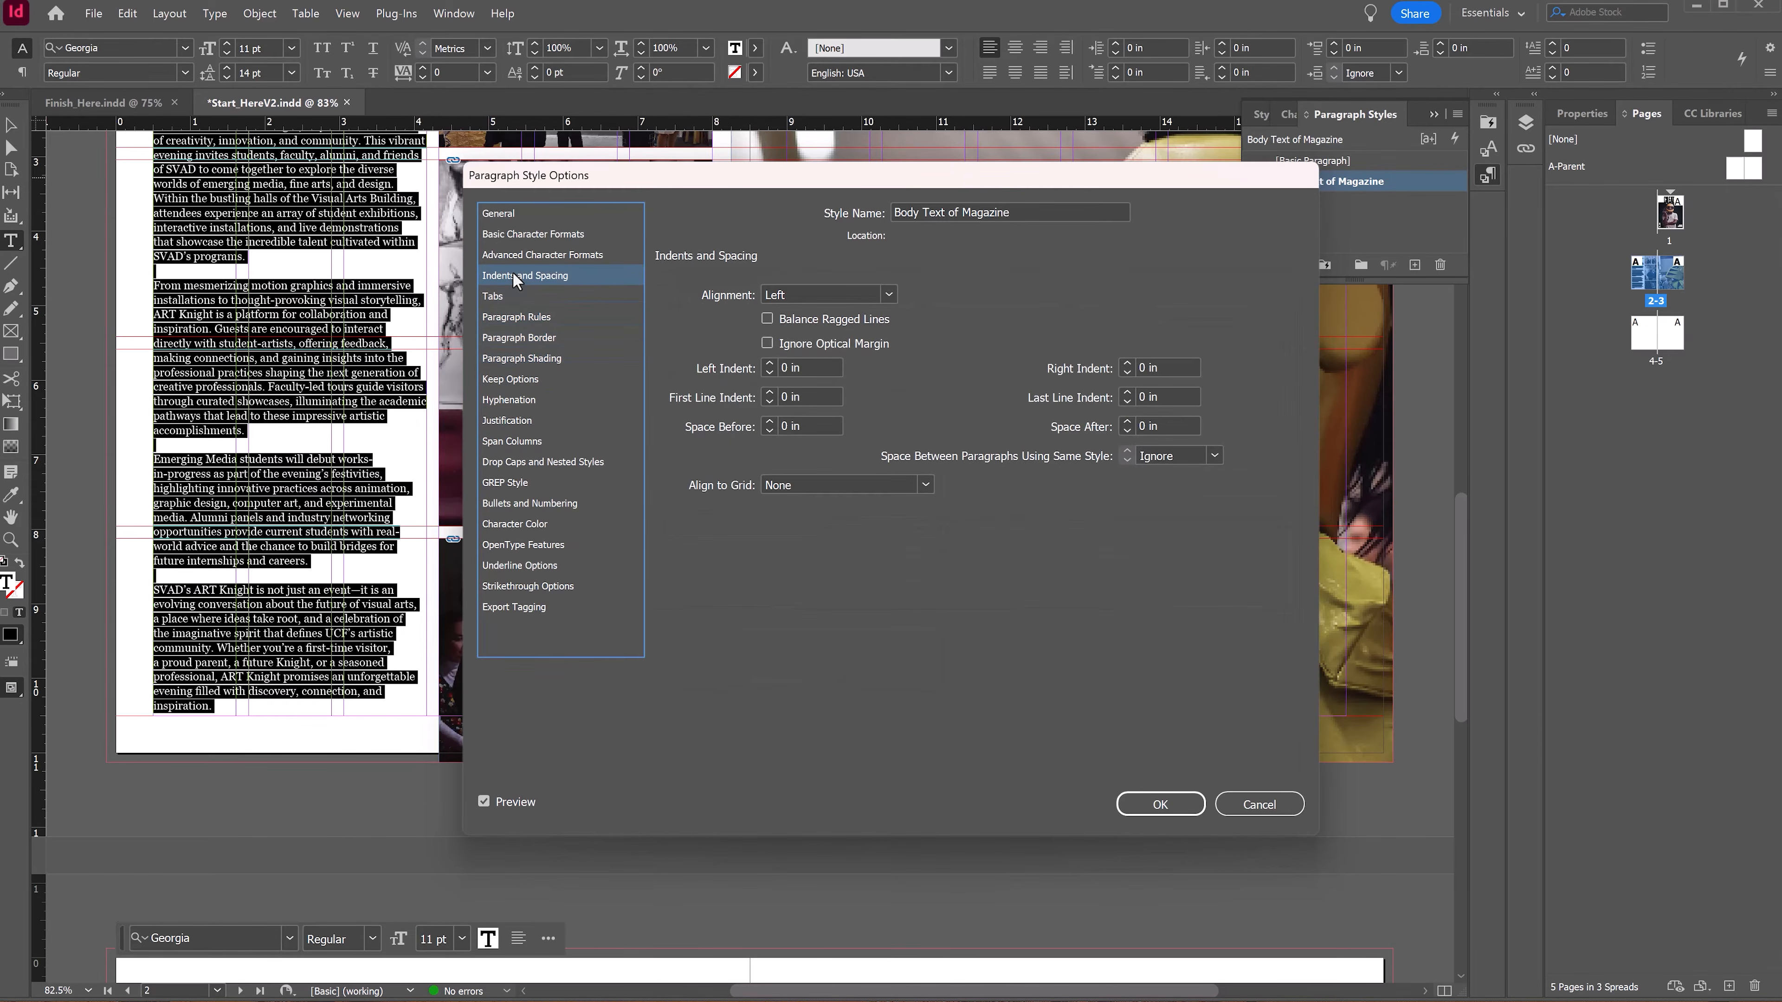
left_click(888, 296)
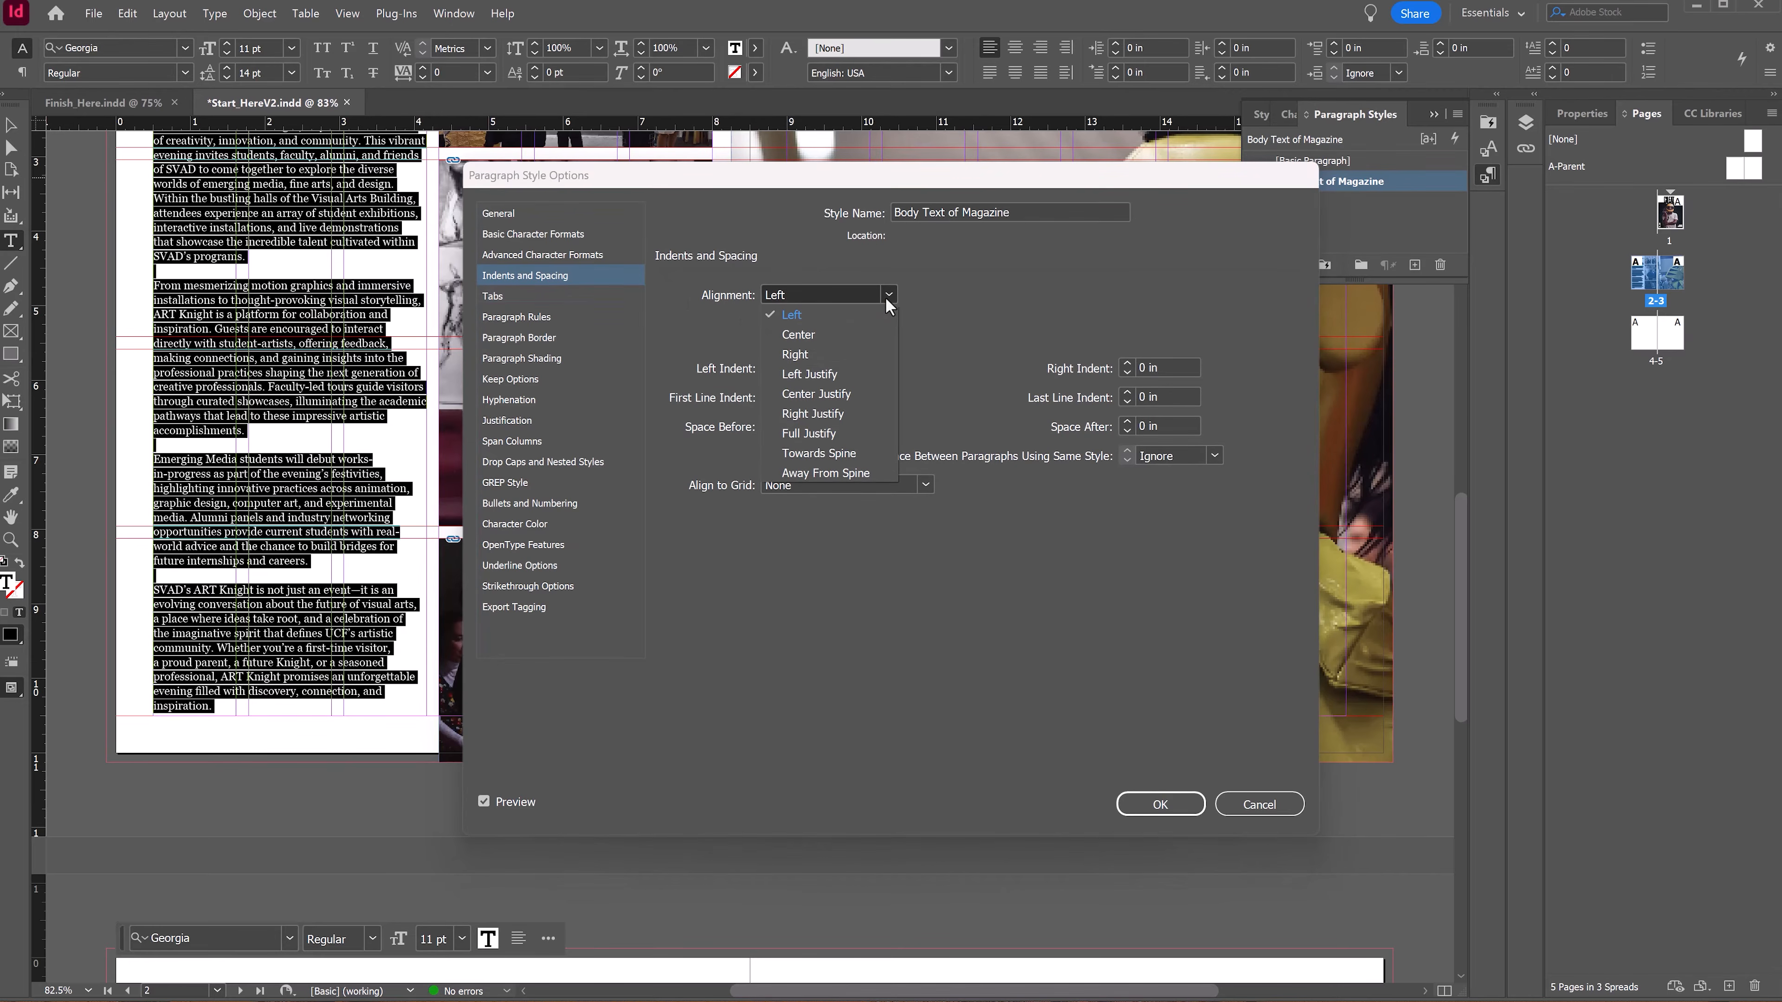
left_click(809, 433)
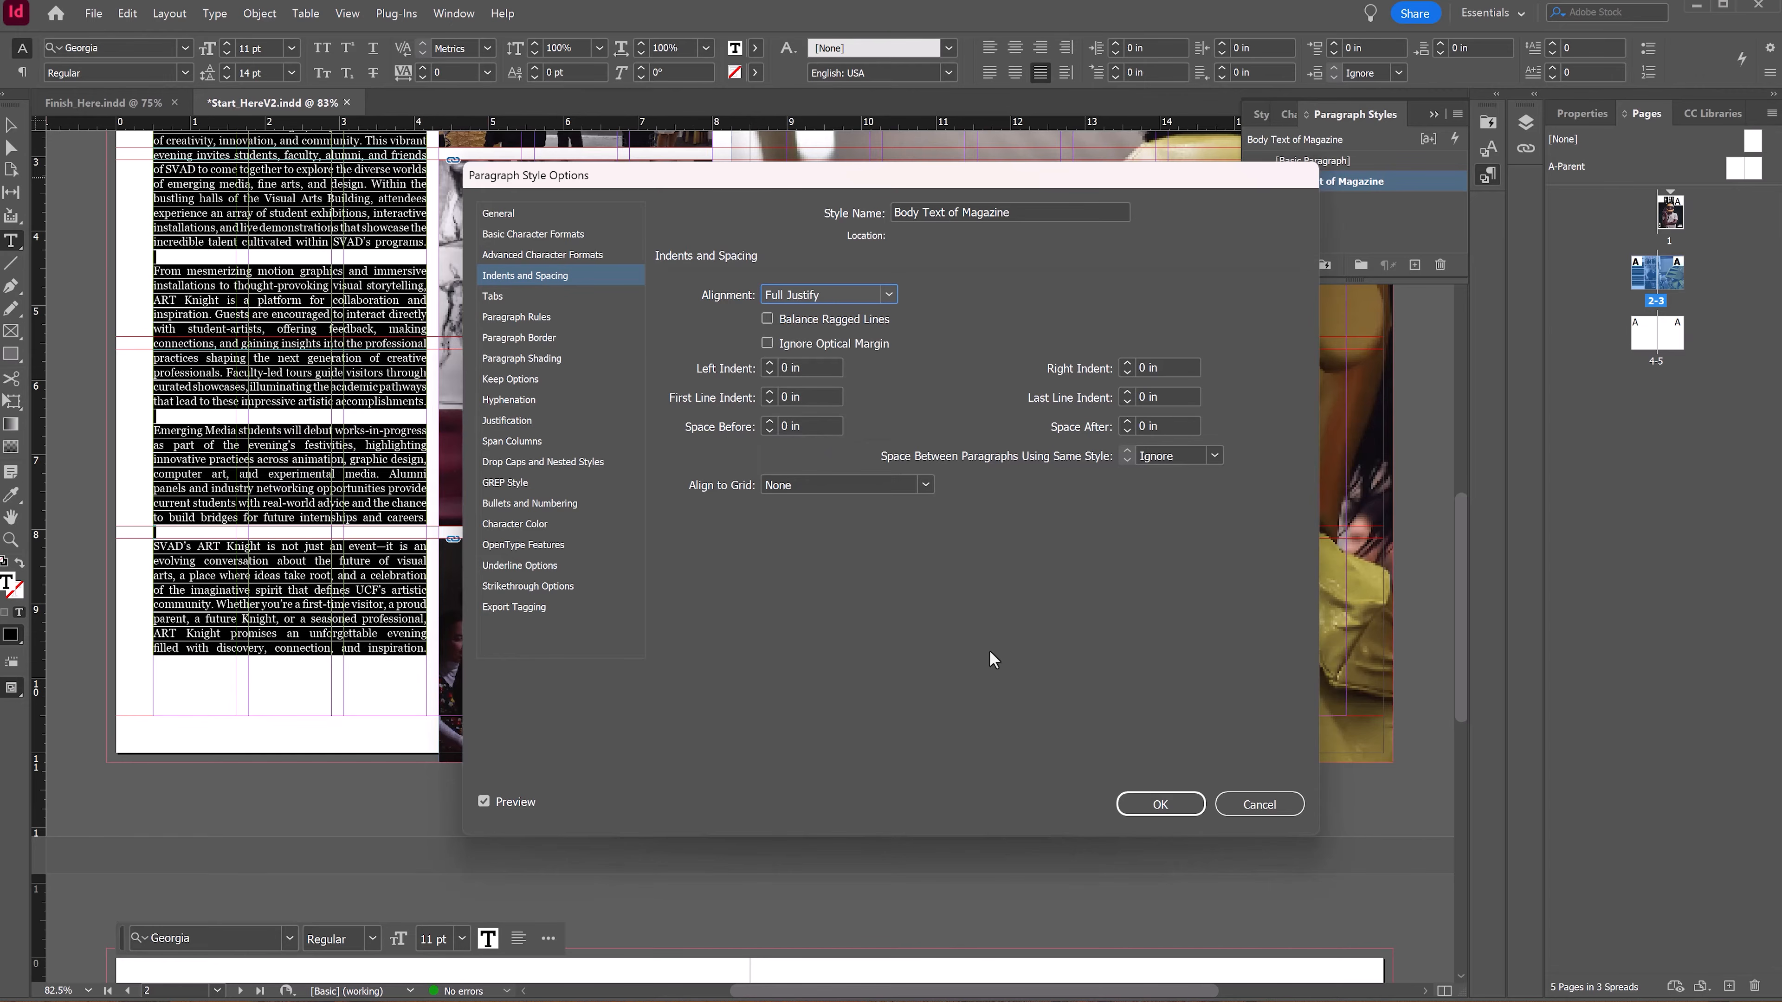
left_click(1161, 805)
key("Escape")
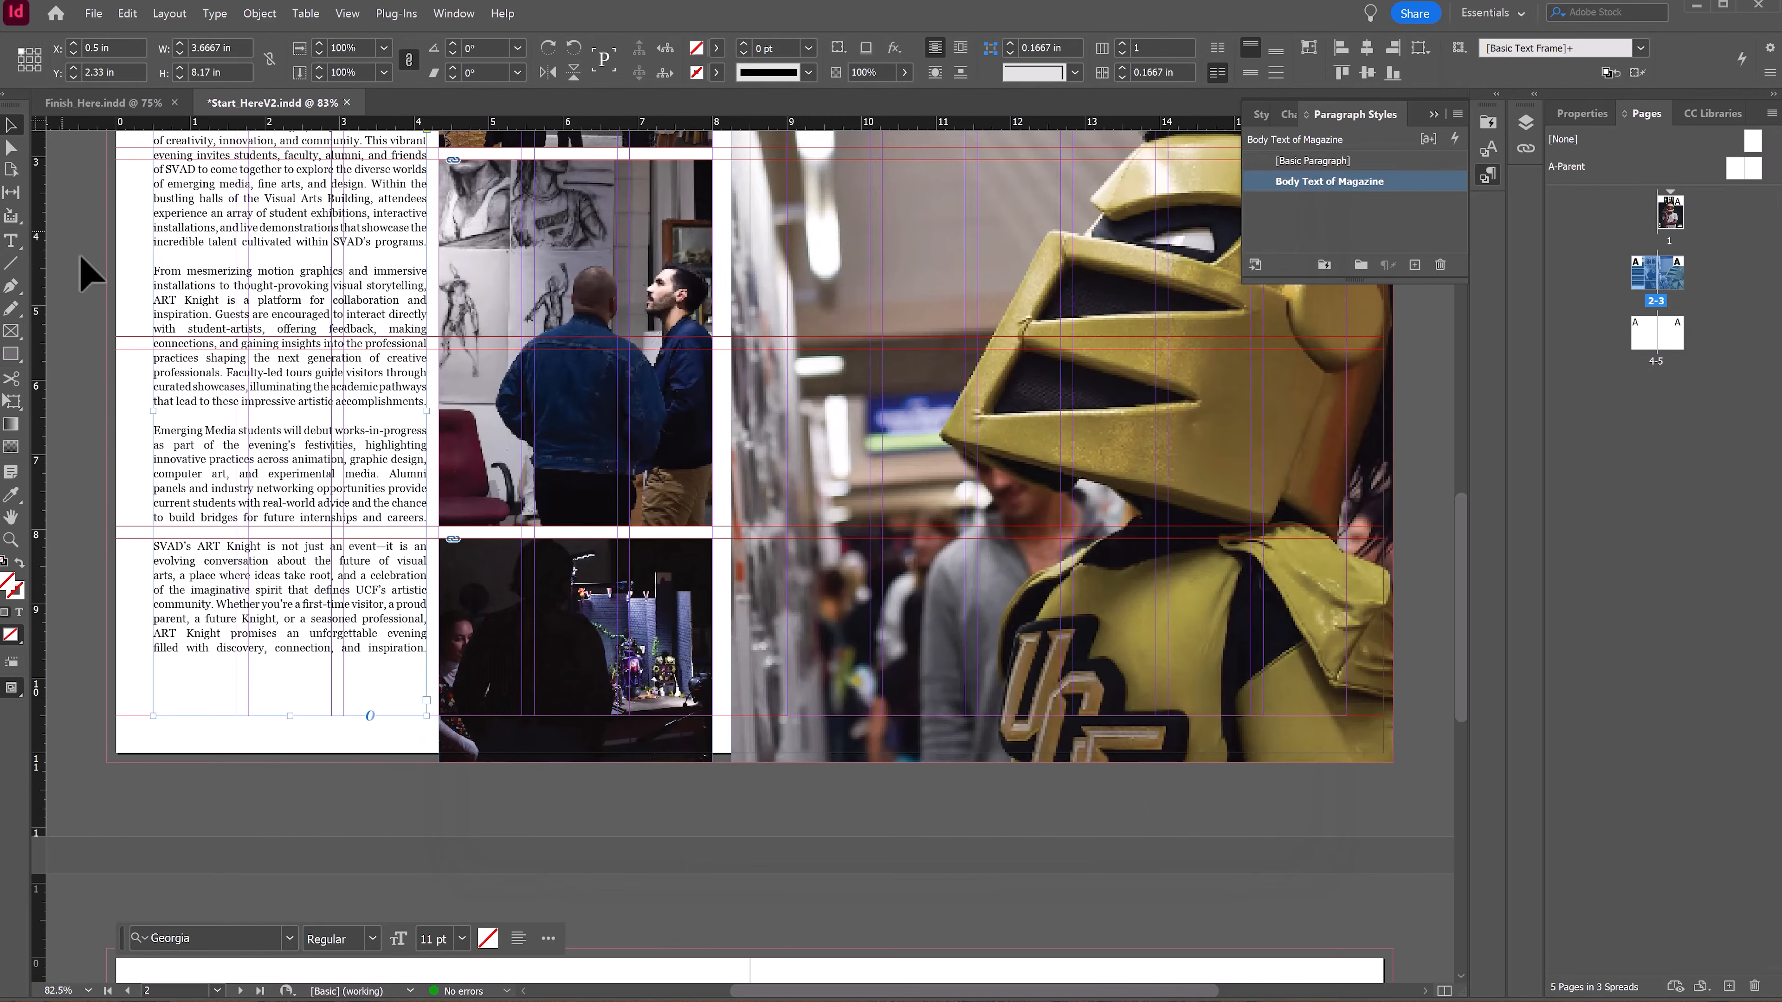
Step: Turn on highlighting of H&J violations in the composition preferences
scroll(383, 498, "up", 3)
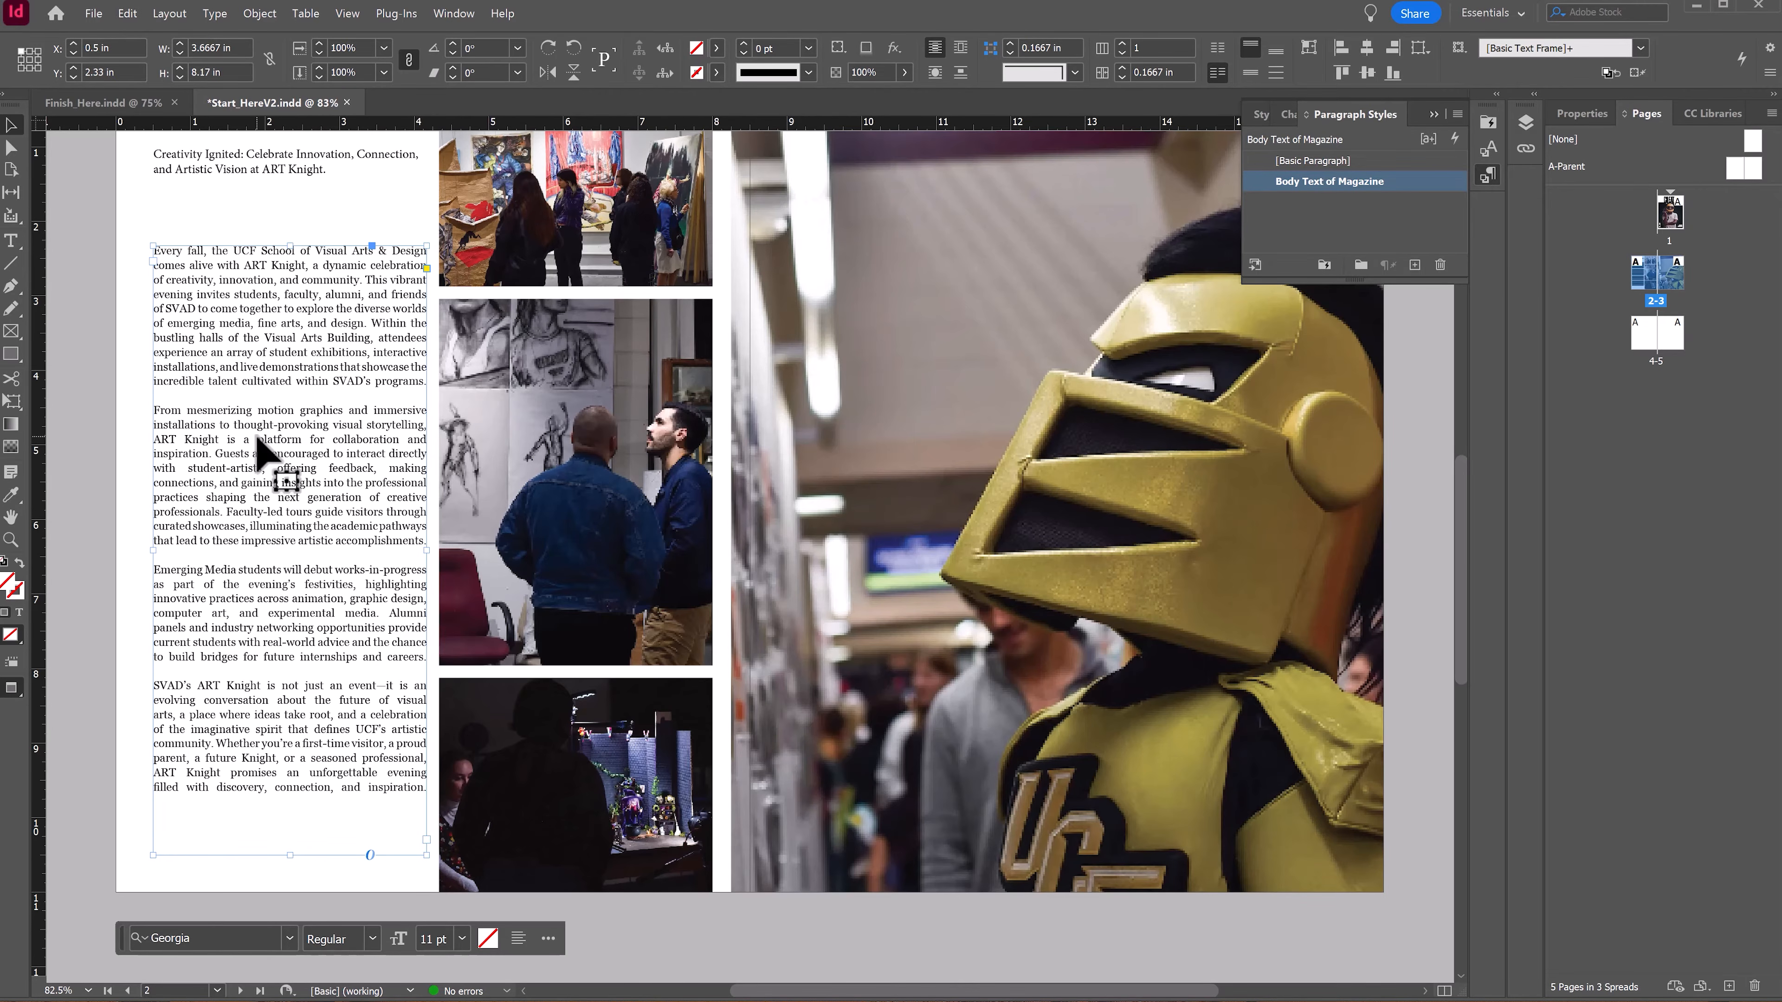
key("w")
left_click(127, 14)
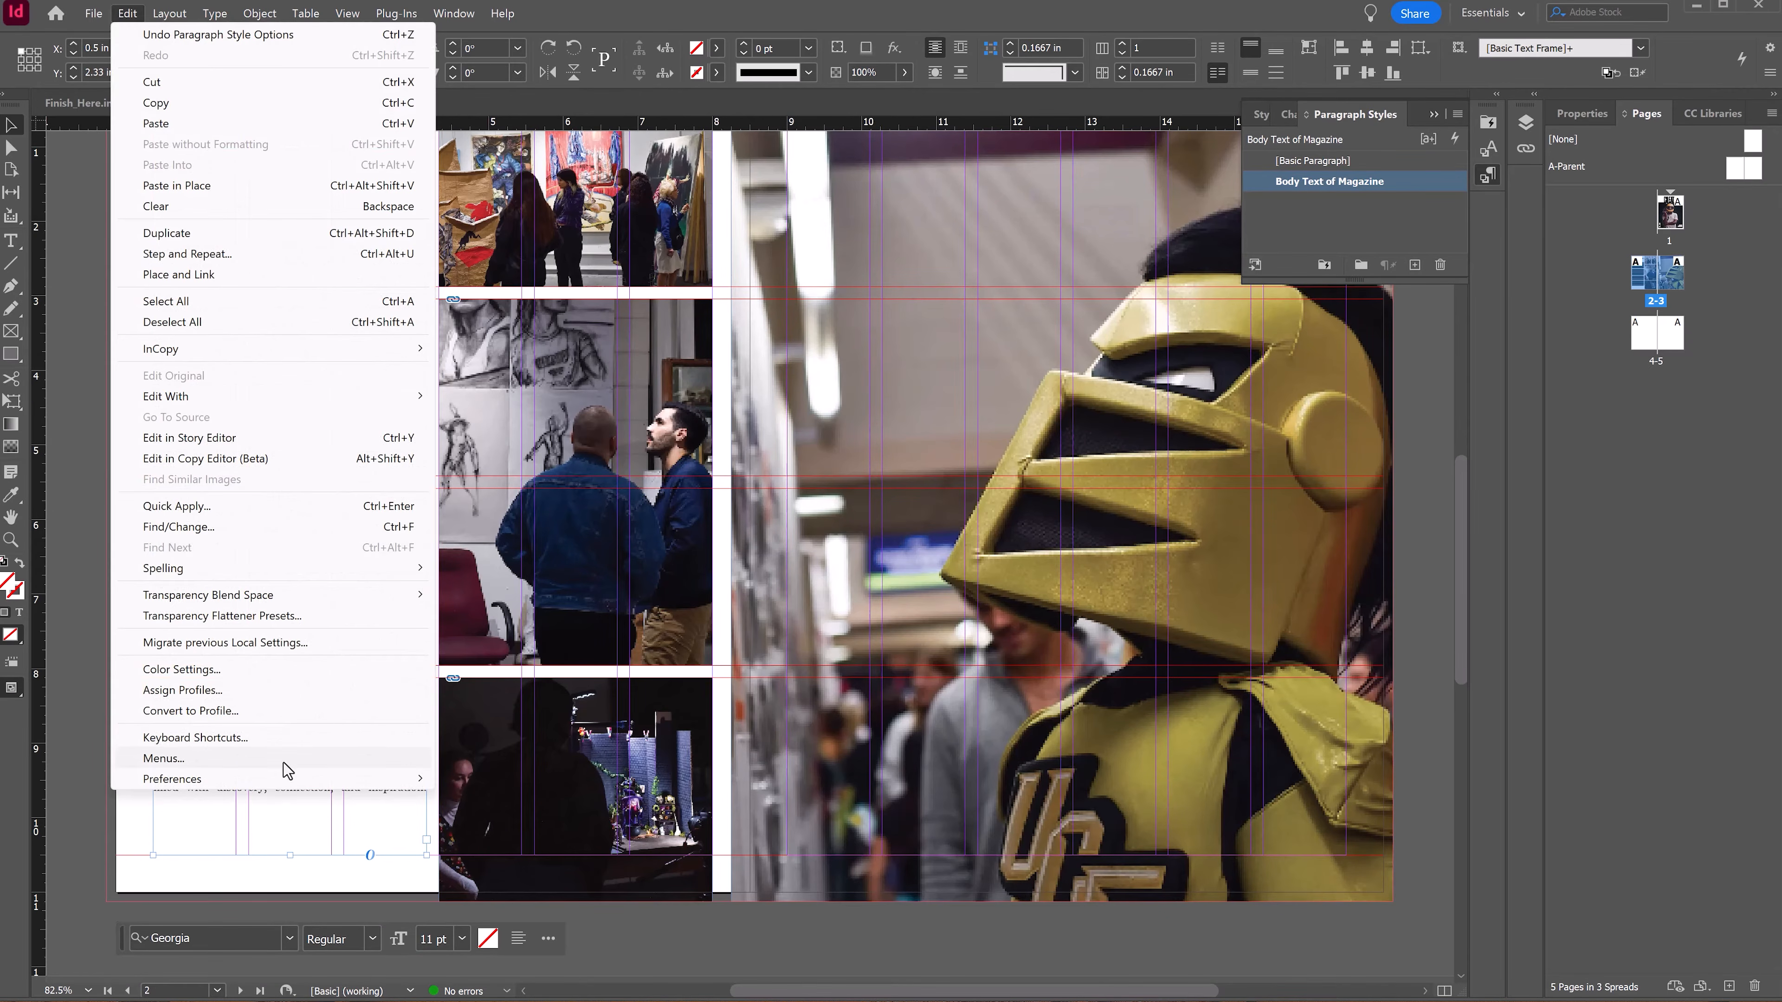
mouse_move(287, 772)
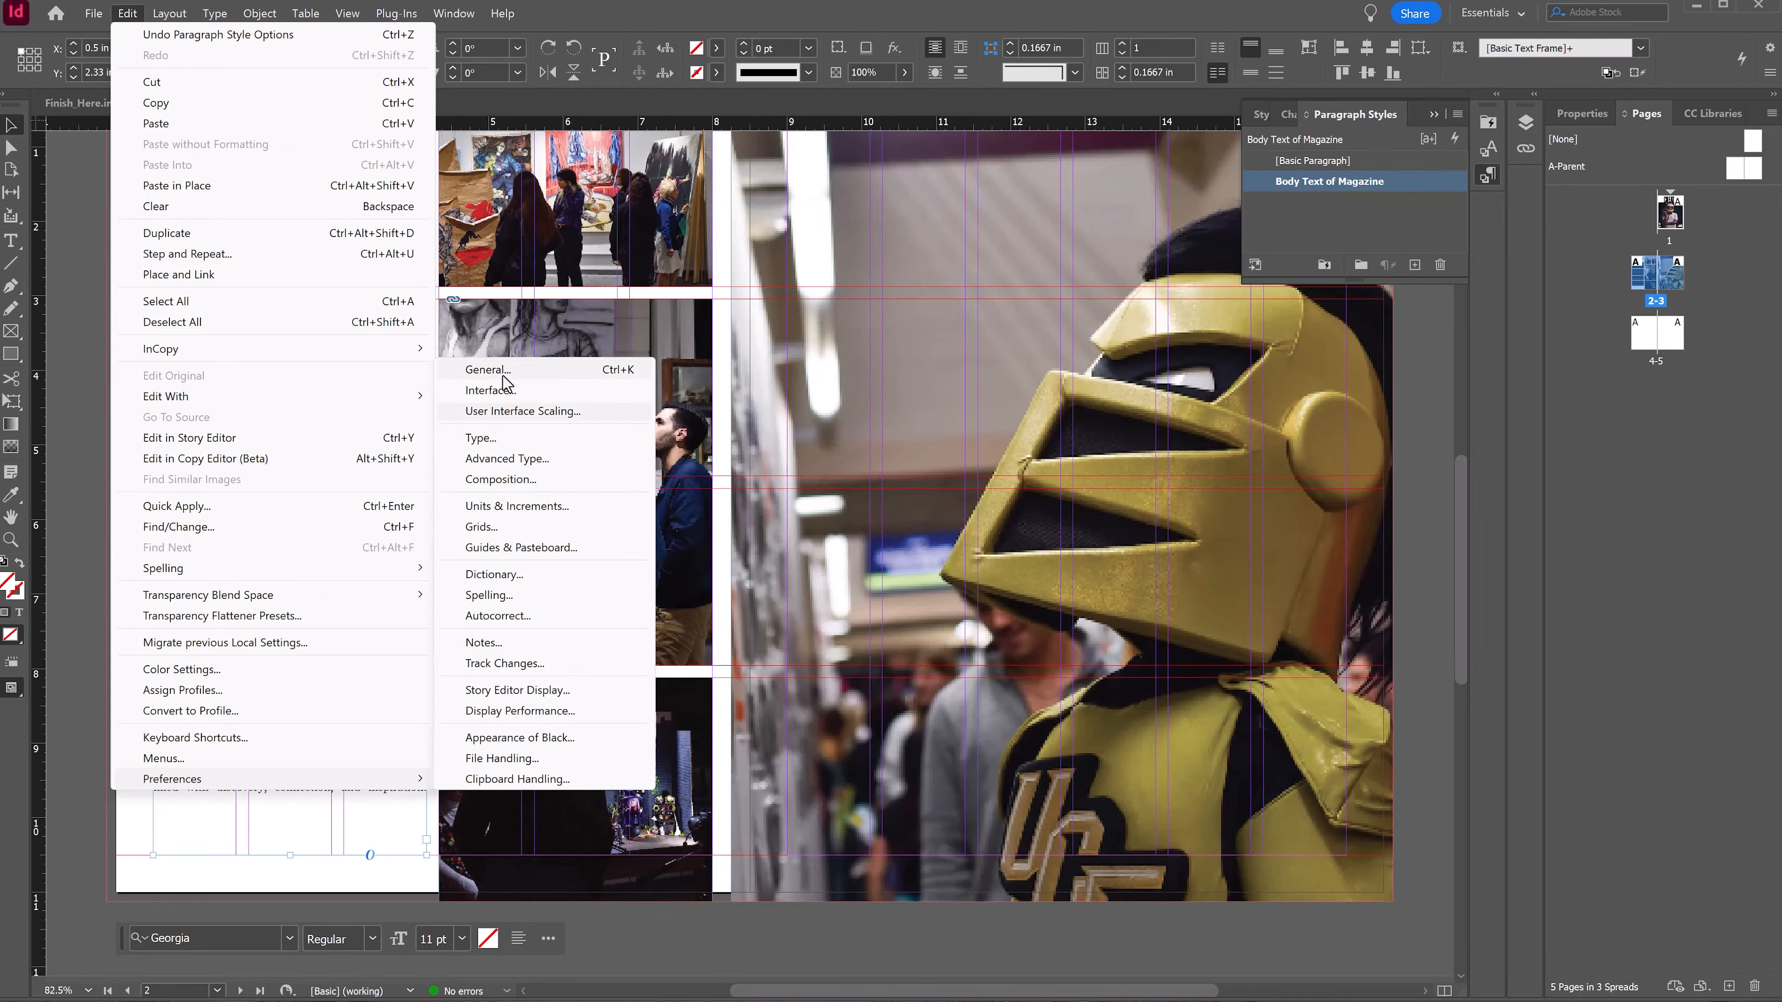
left_click(501, 479)
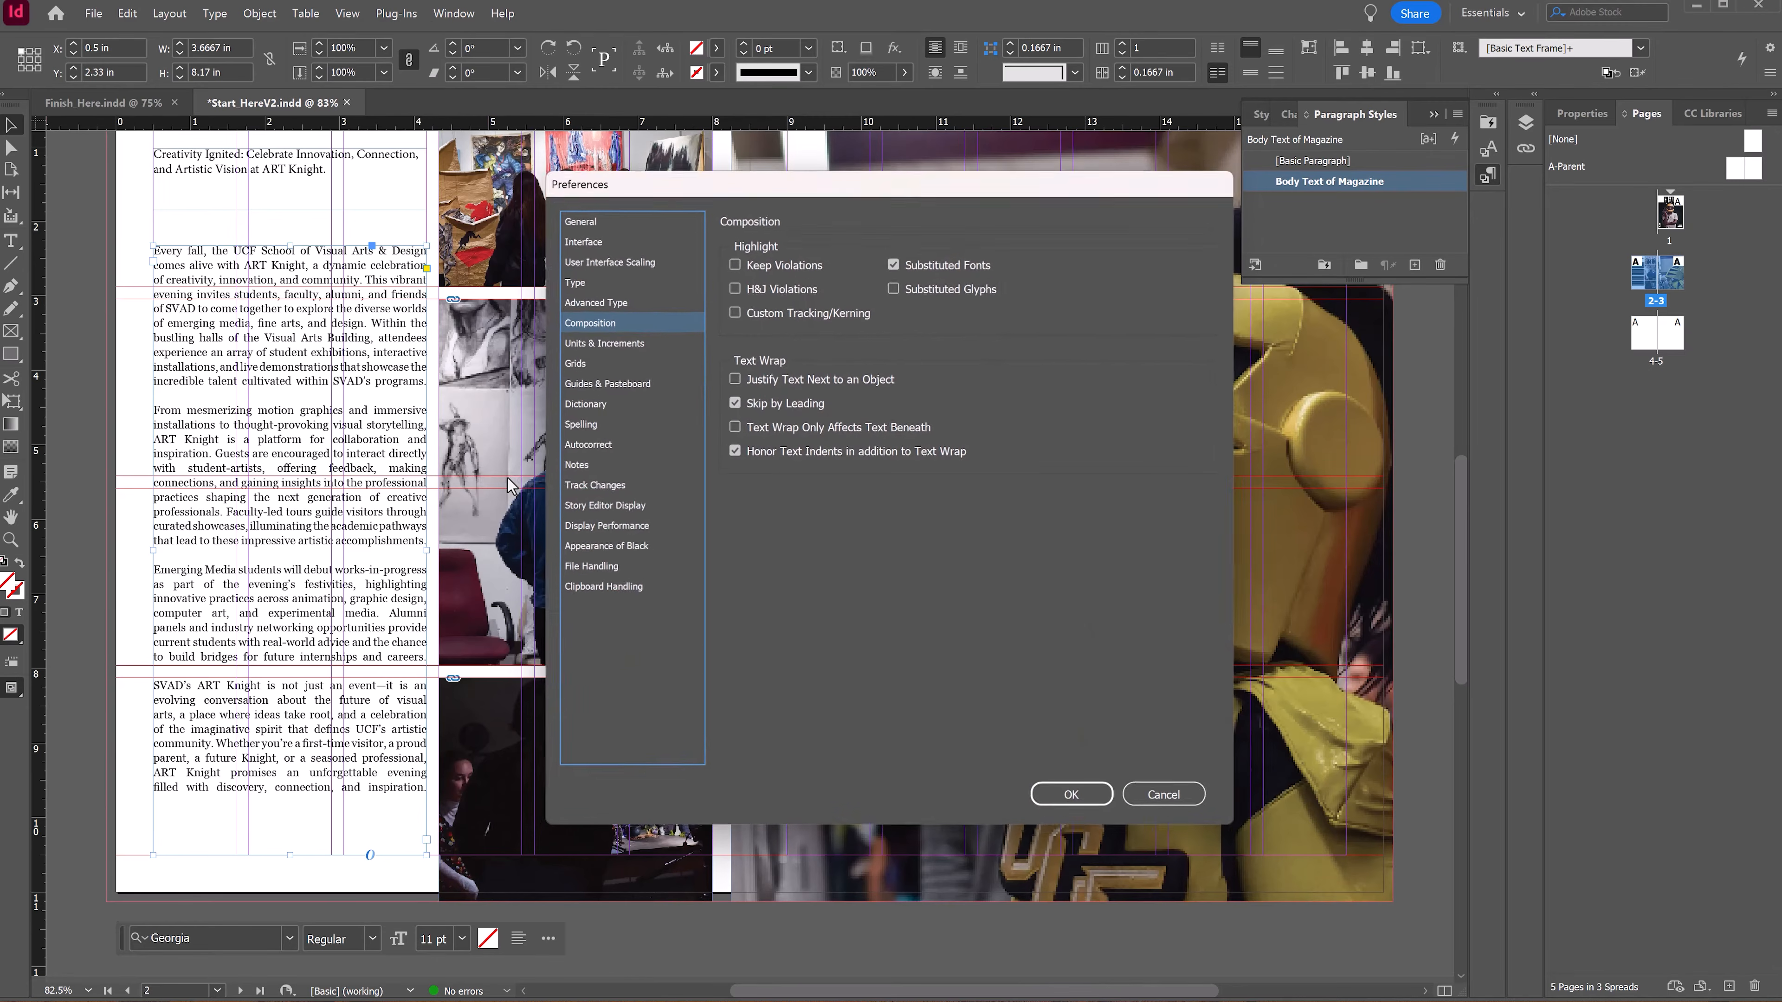
left_click(733, 285)
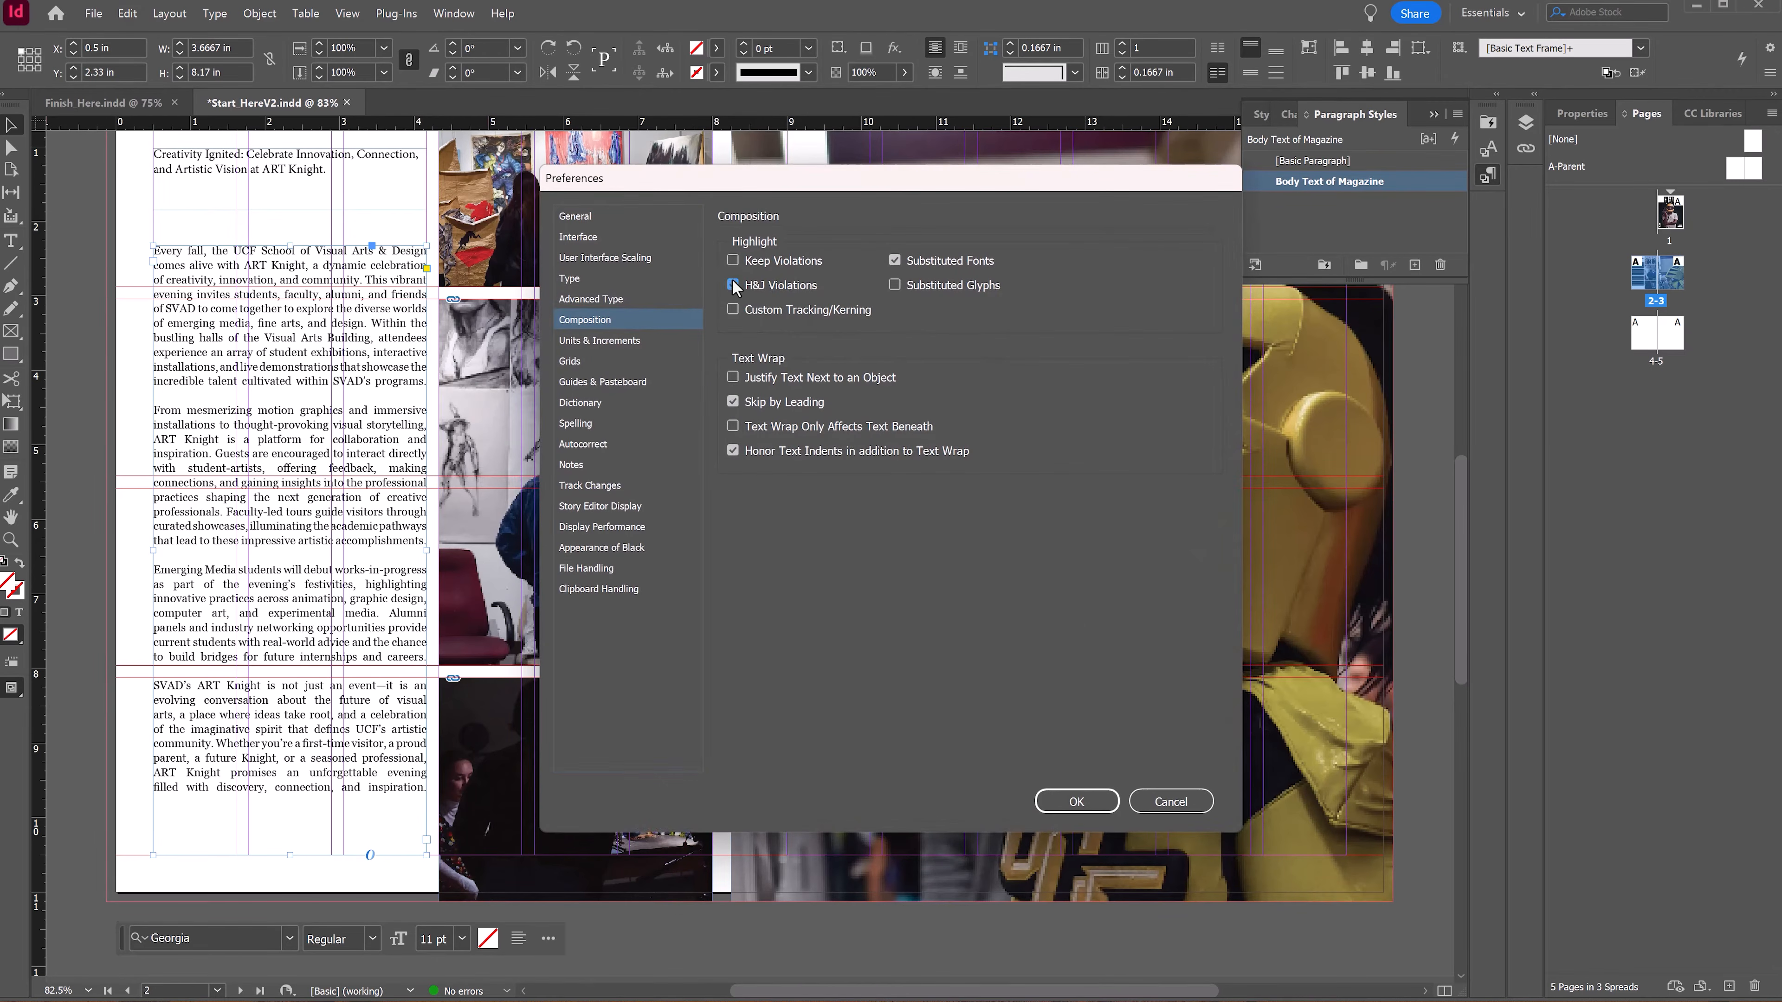
left_click(1078, 802)
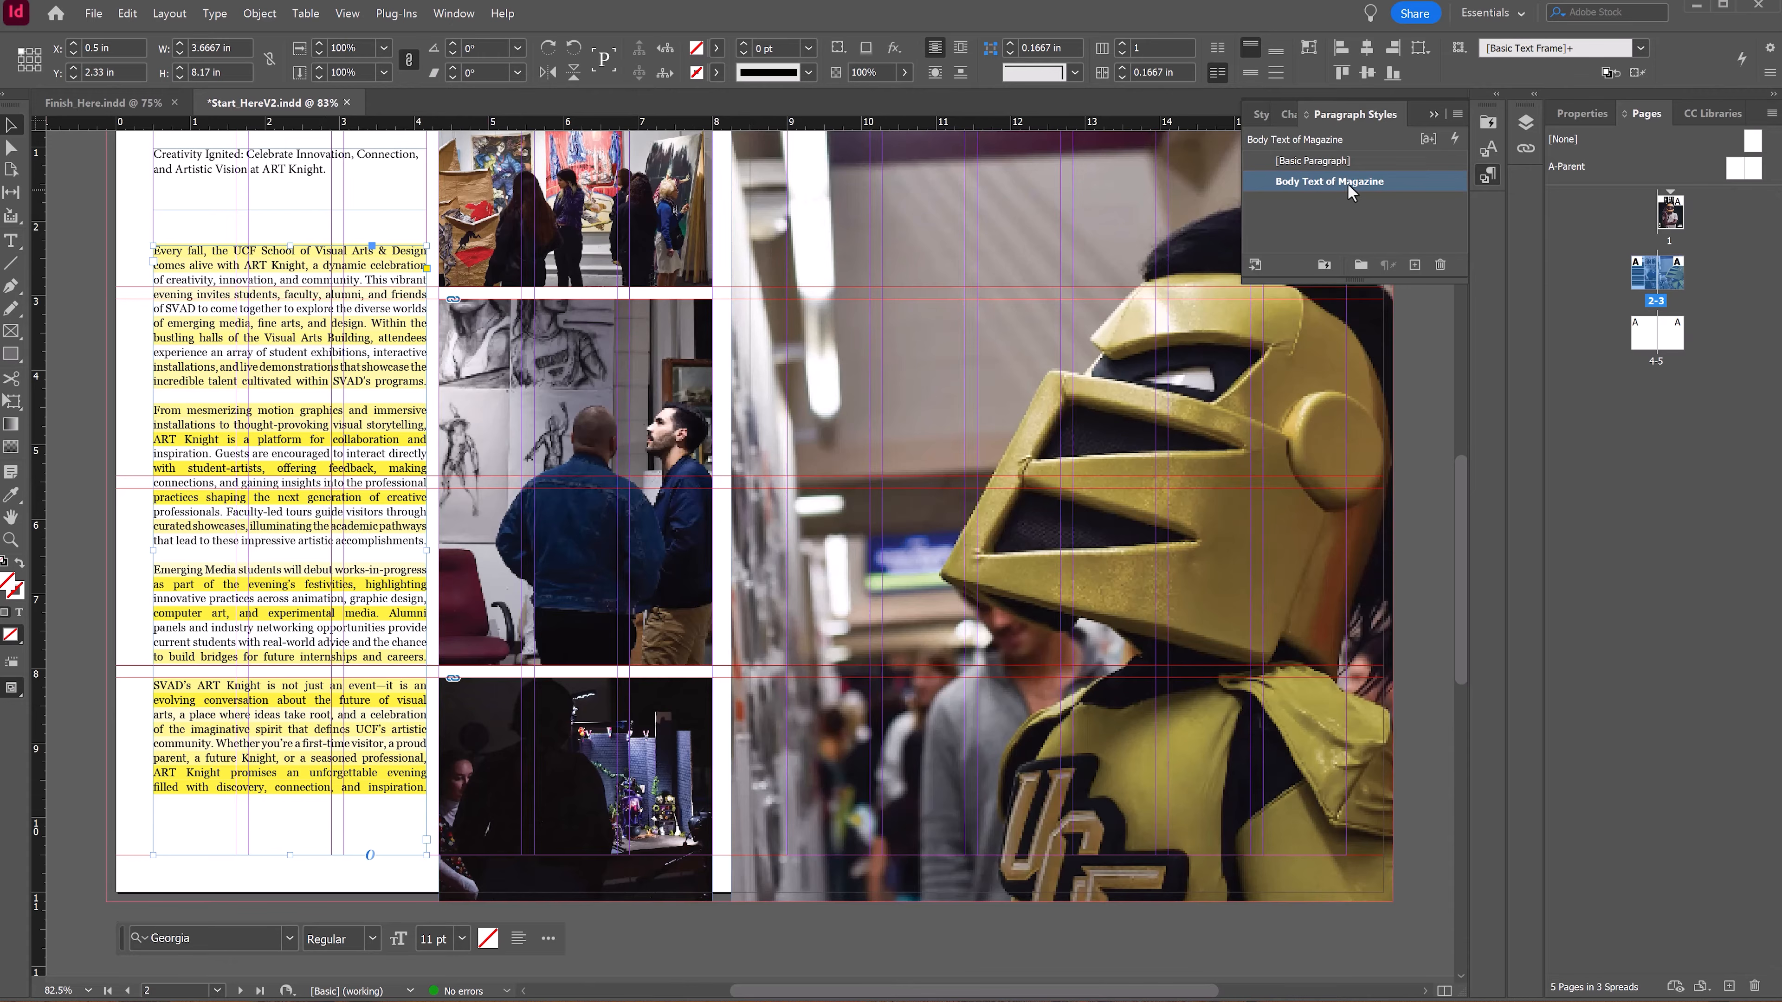
Step: Open the Body Text of Magazine style's justification options and set word spacing maximum 150%, letter spacing minimum -7% and maximum 3%
double_click(1310, 184)
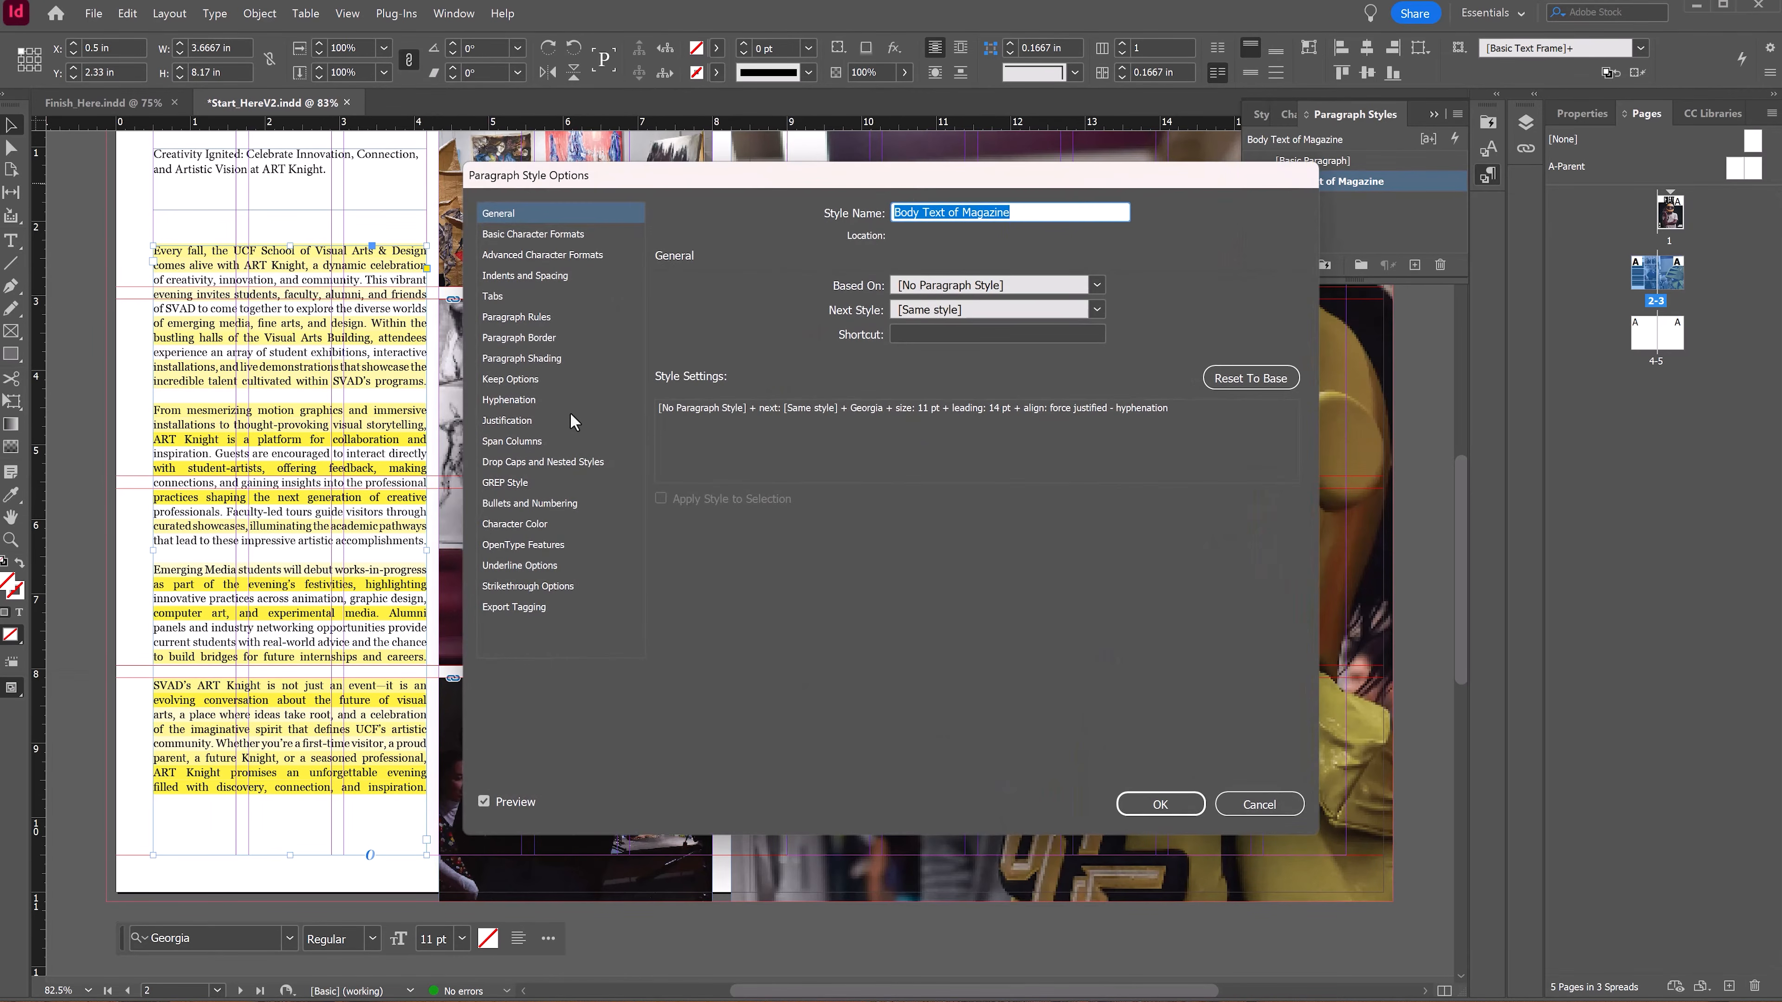
left_click(506, 420)
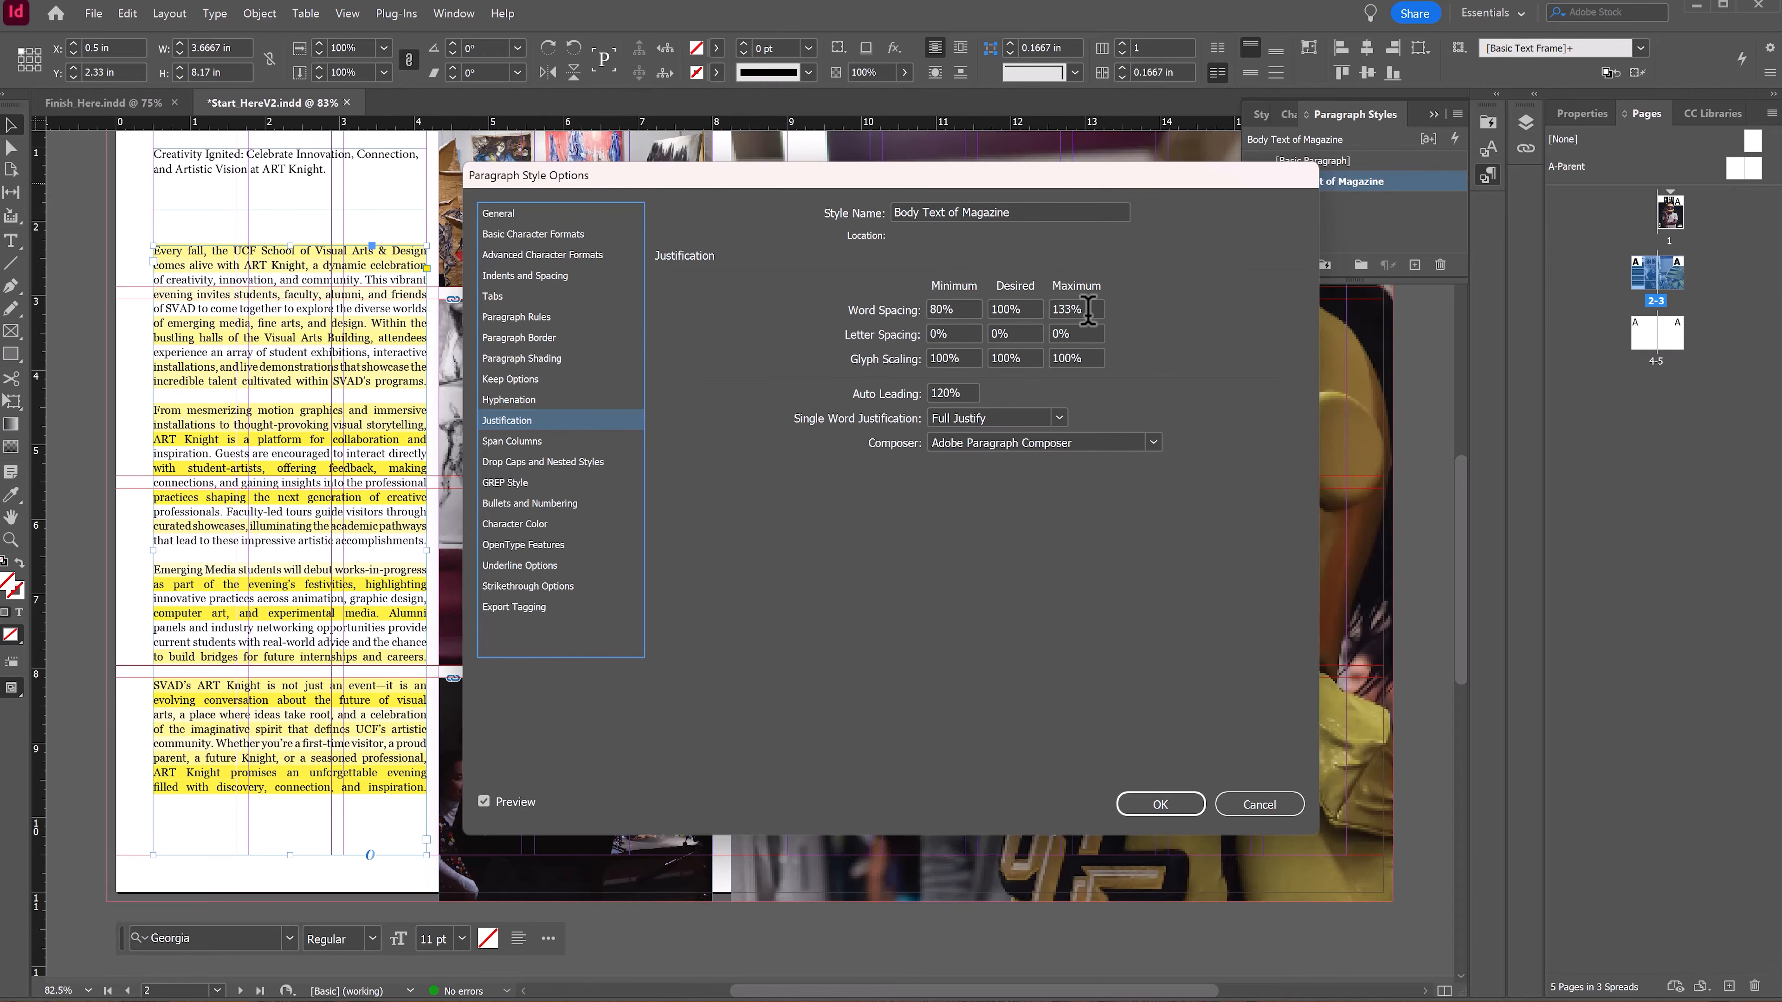
left_click_drag(1073, 309, 1060, 309)
type("50")
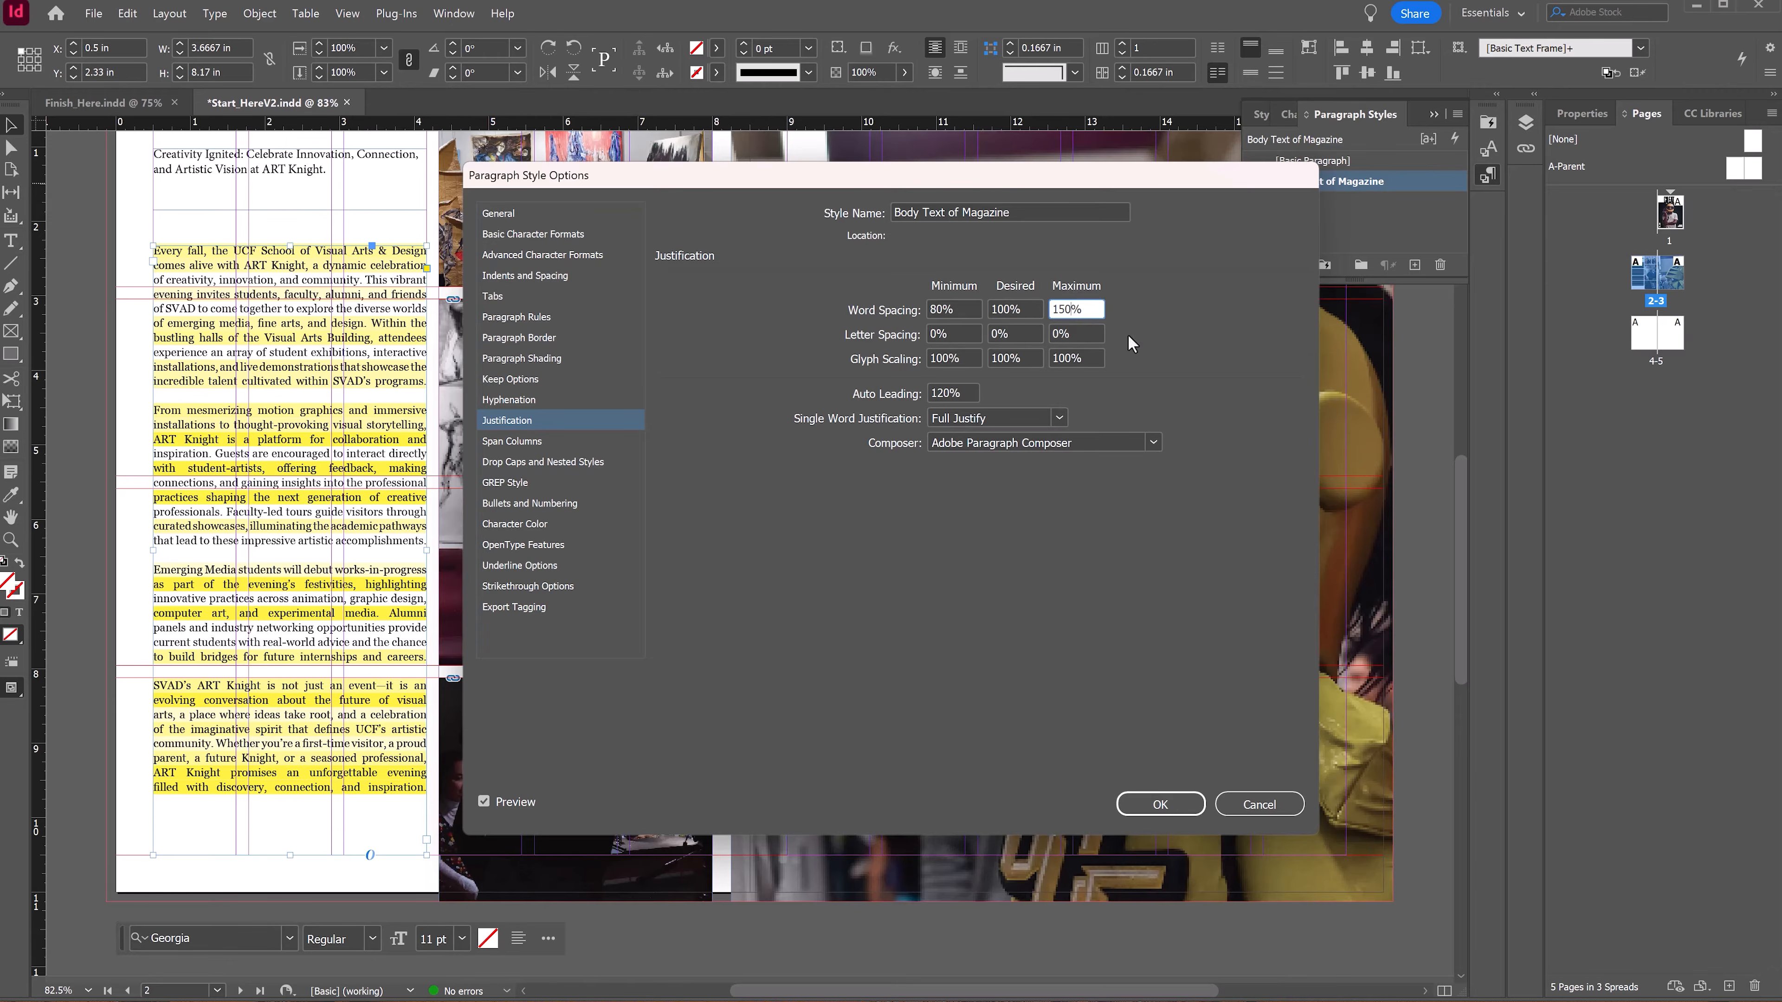
left_click(1077, 334)
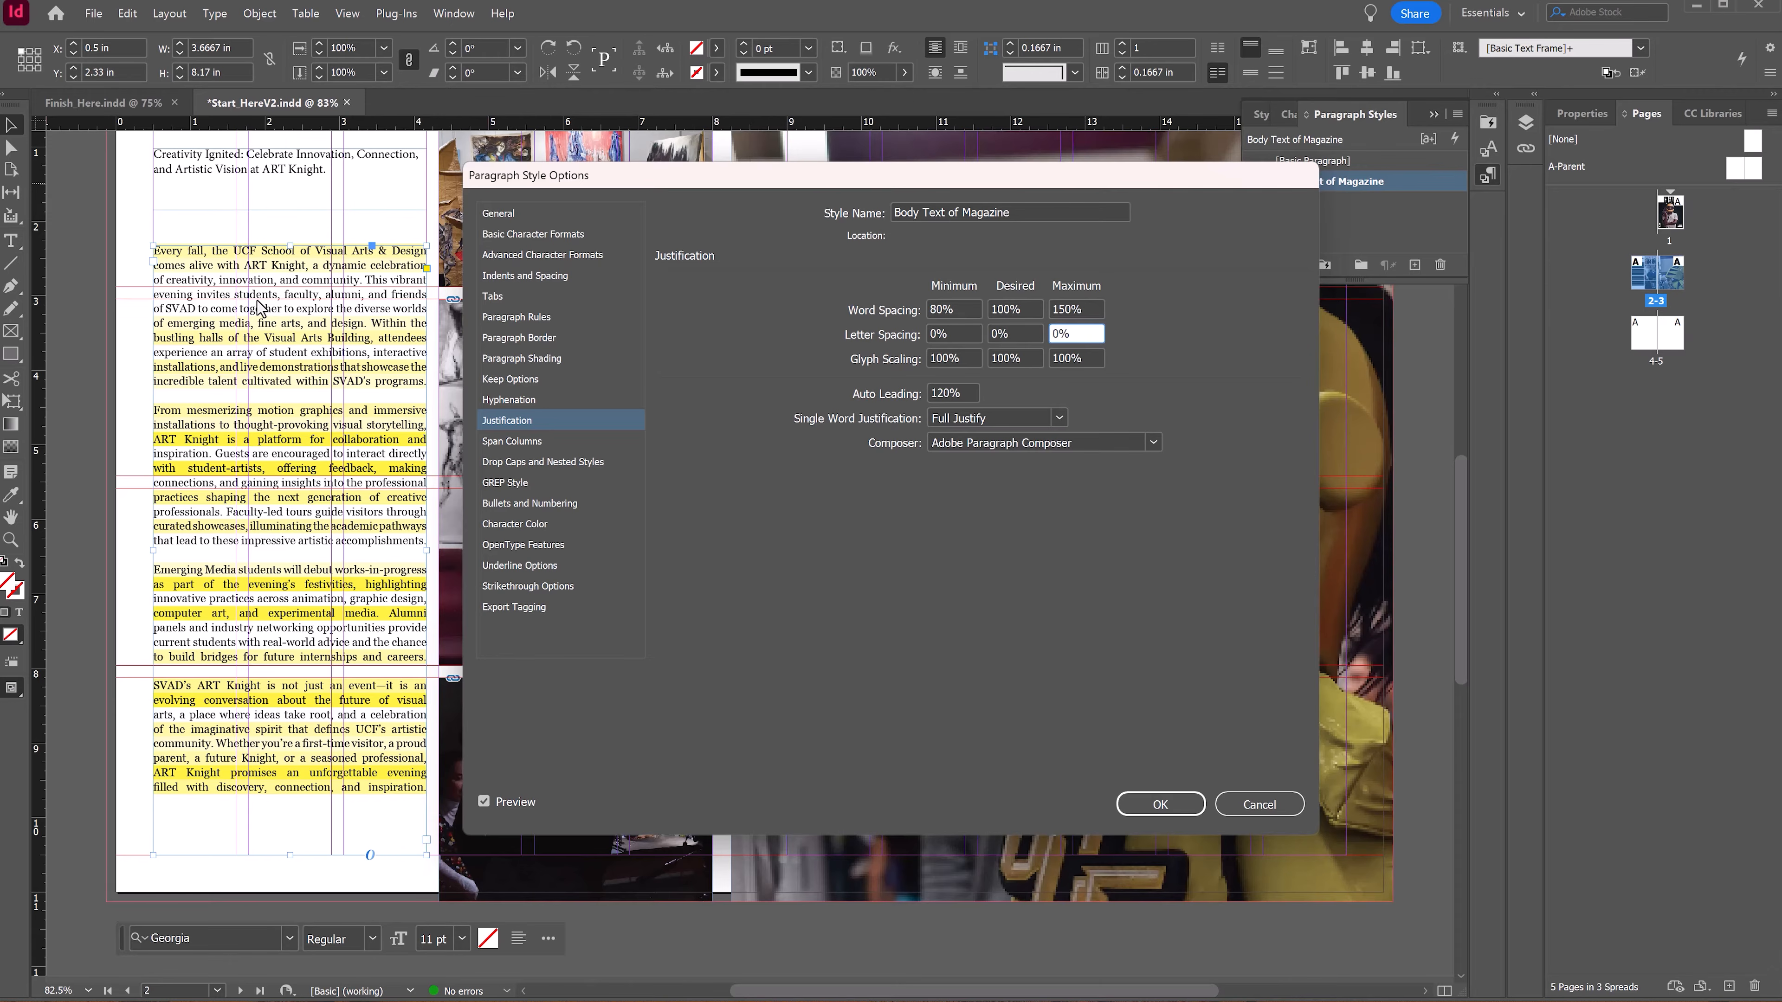
double_click(935, 334)
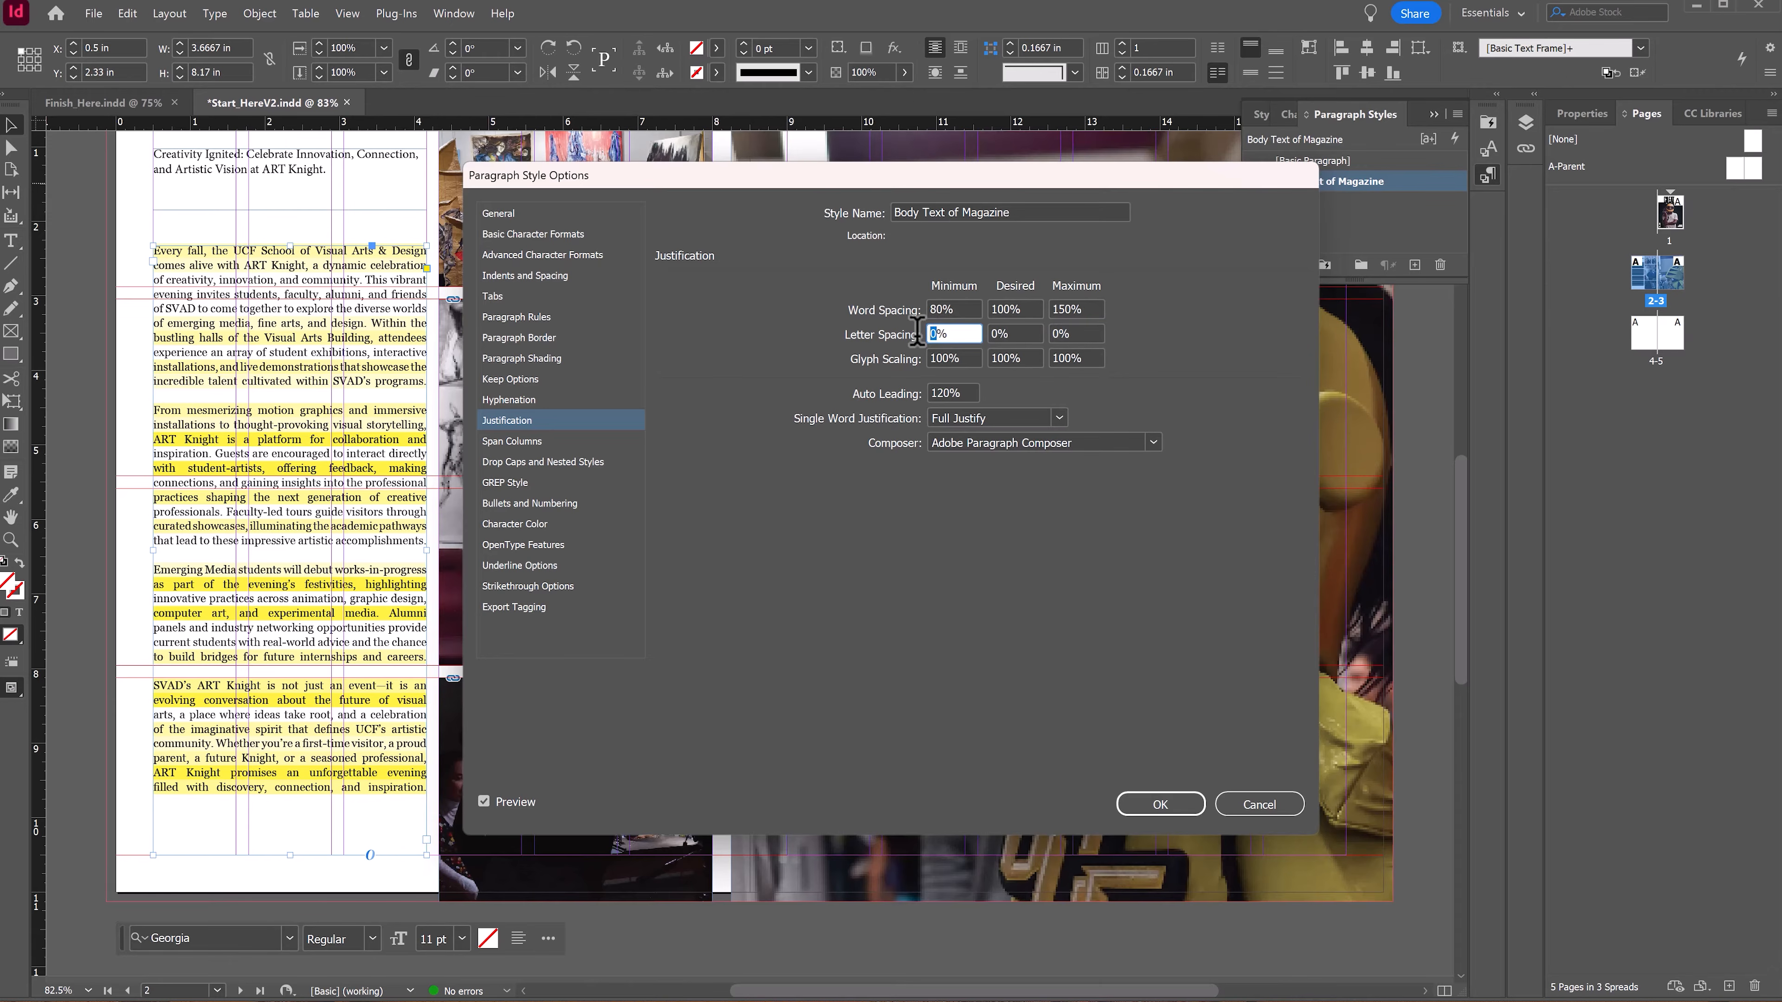
type("-7")
left_click(1014, 335)
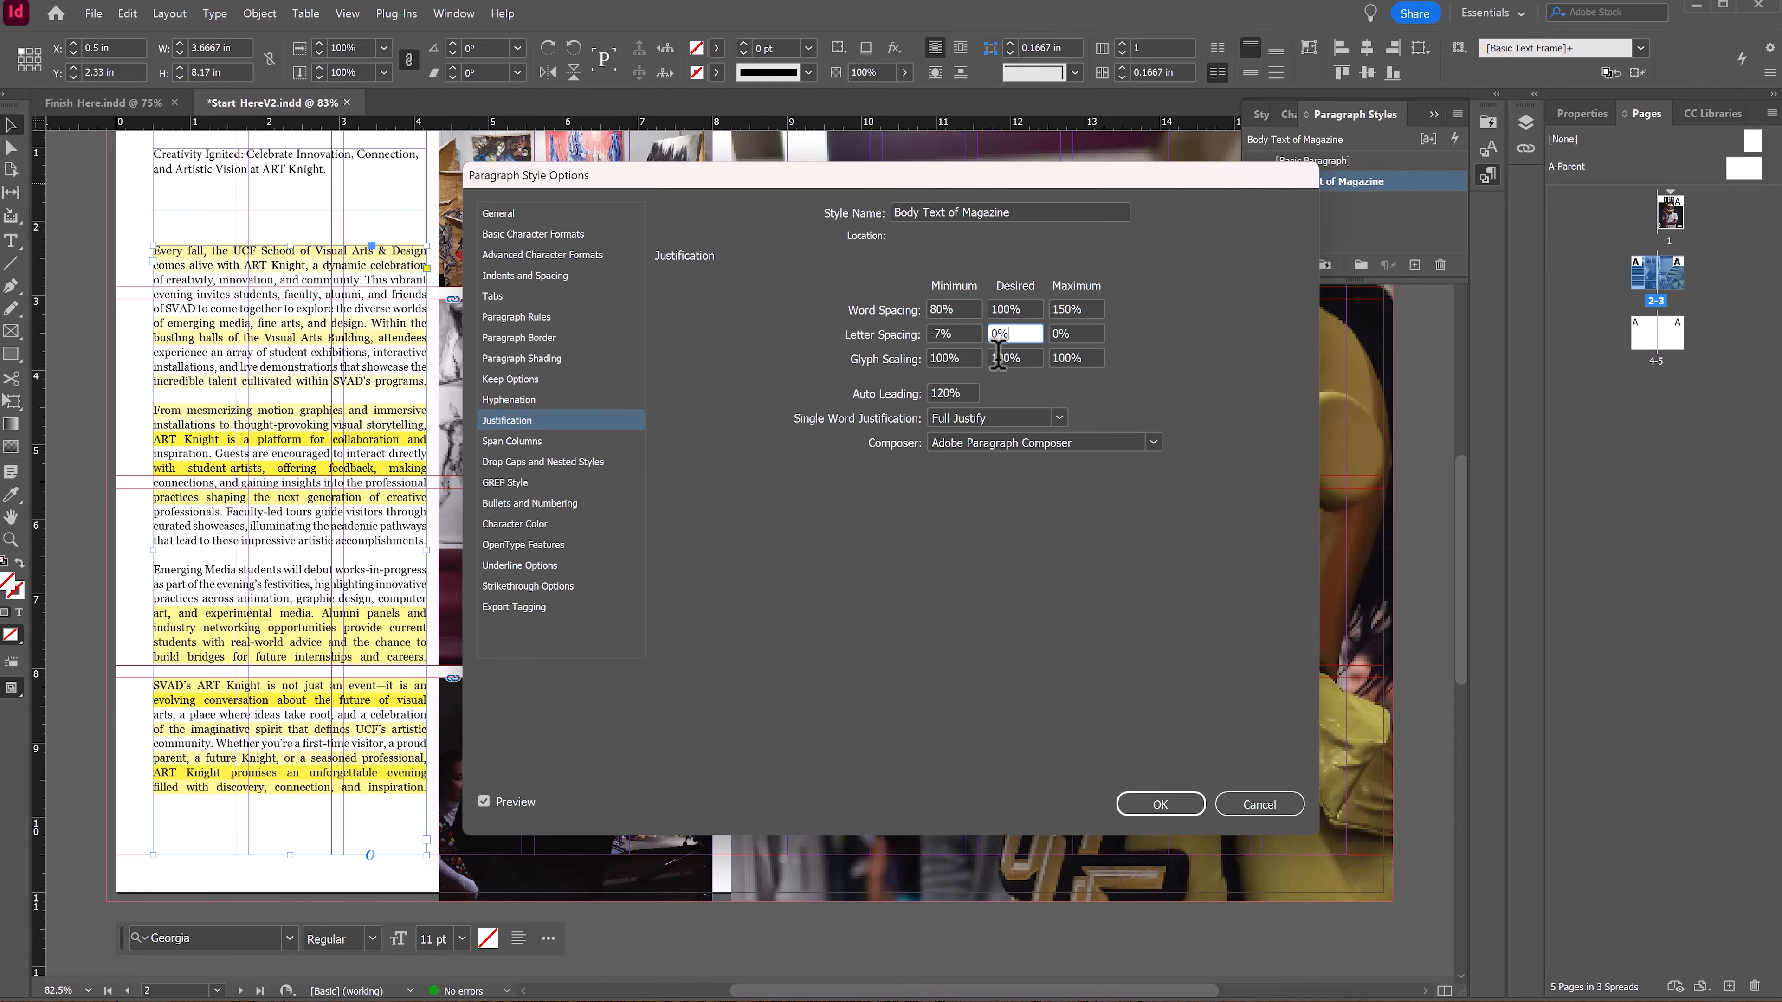
key("Tab")
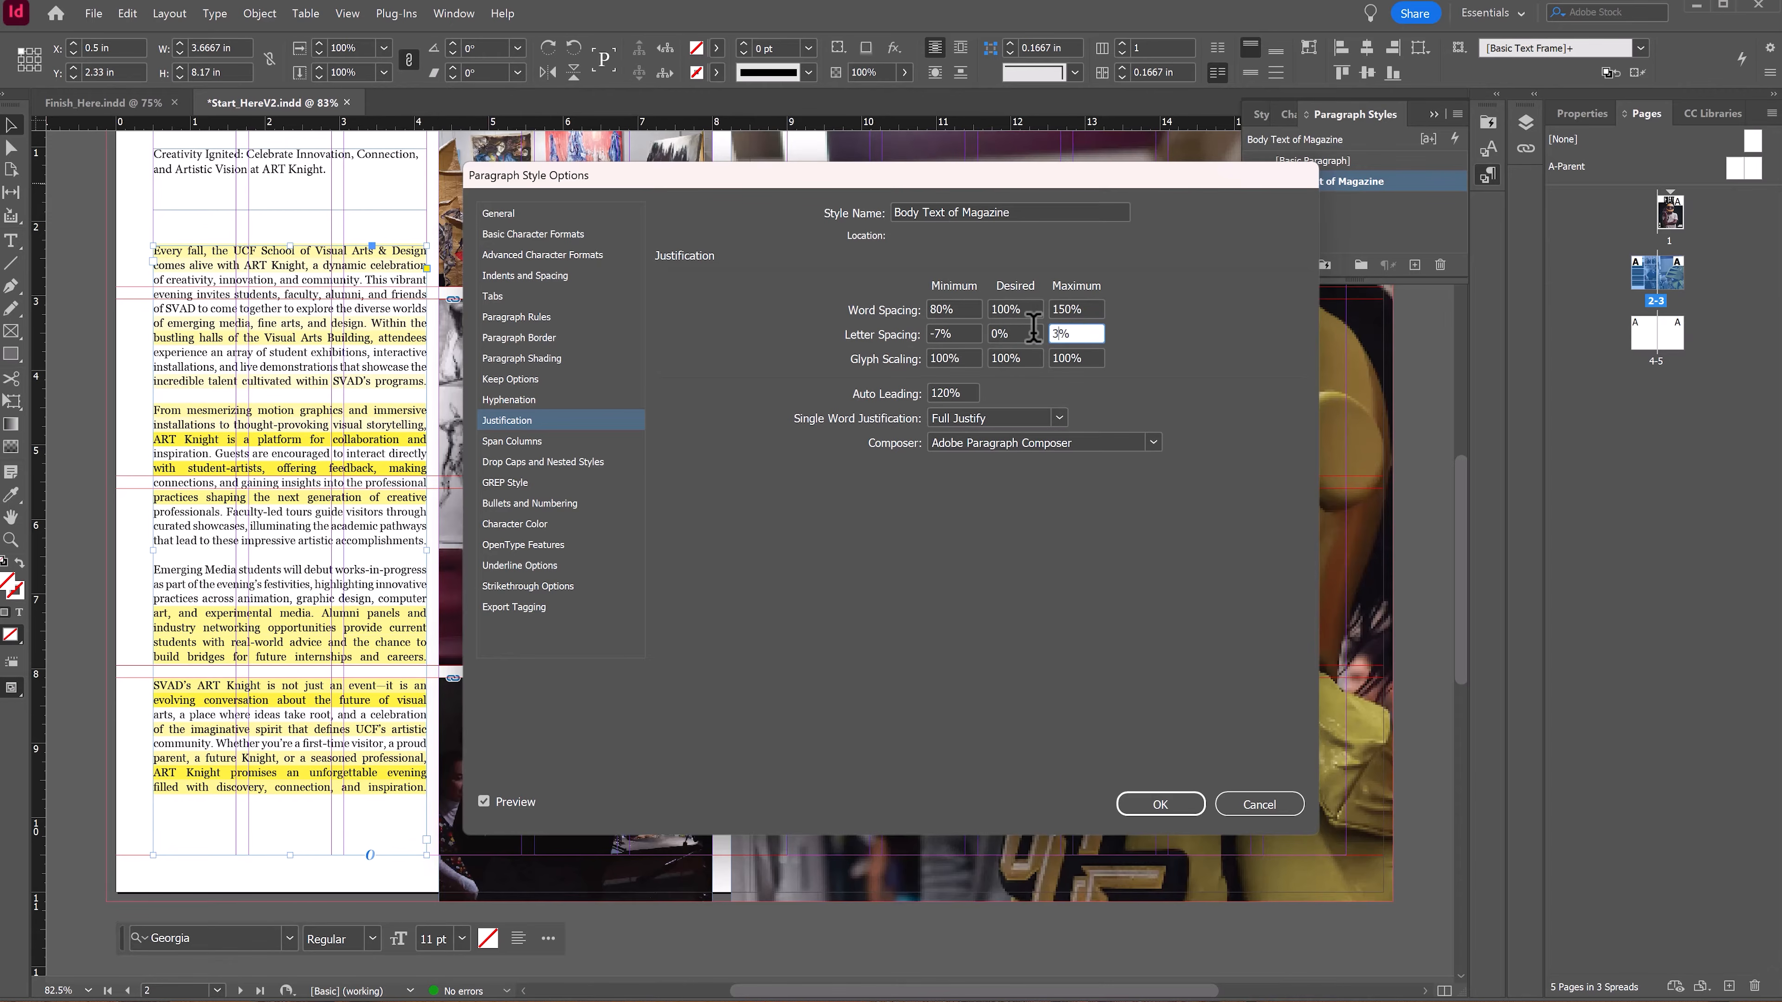
left_click(1073, 328)
left_click(1091, 310)
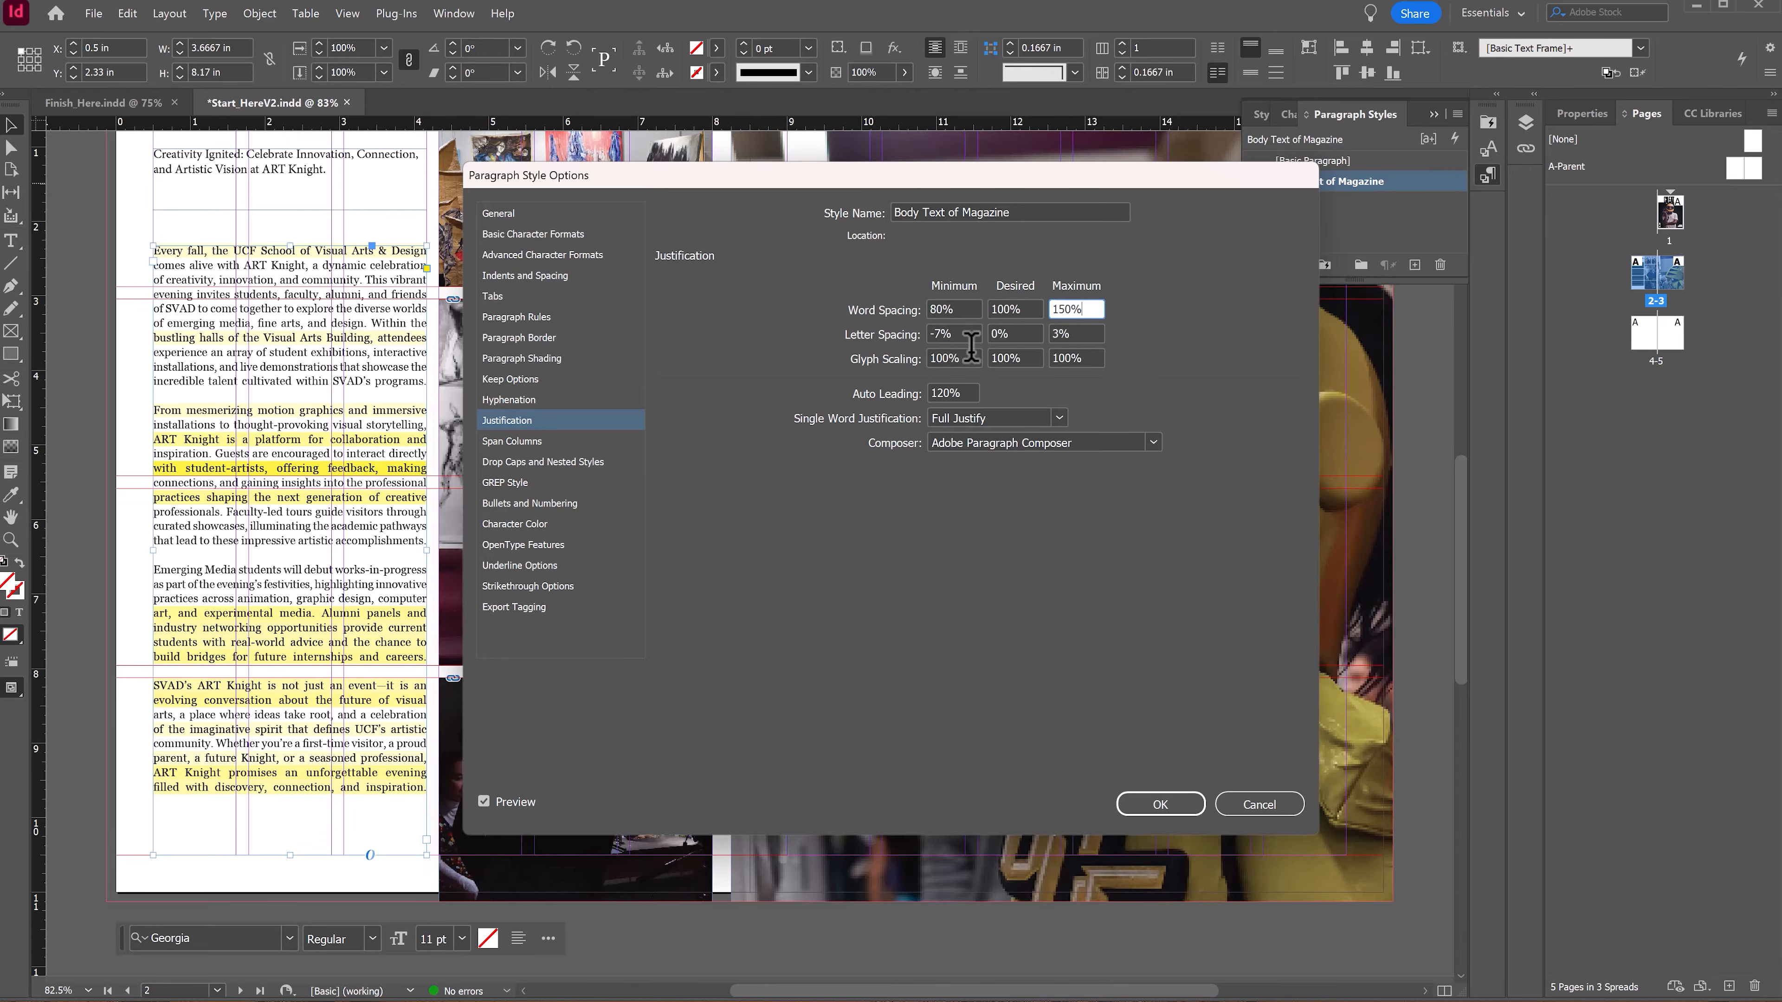
Step: Set the style's glyph scaling to minimum 96% and maximum 115%, then confirm the style options
left_click(936, 357)
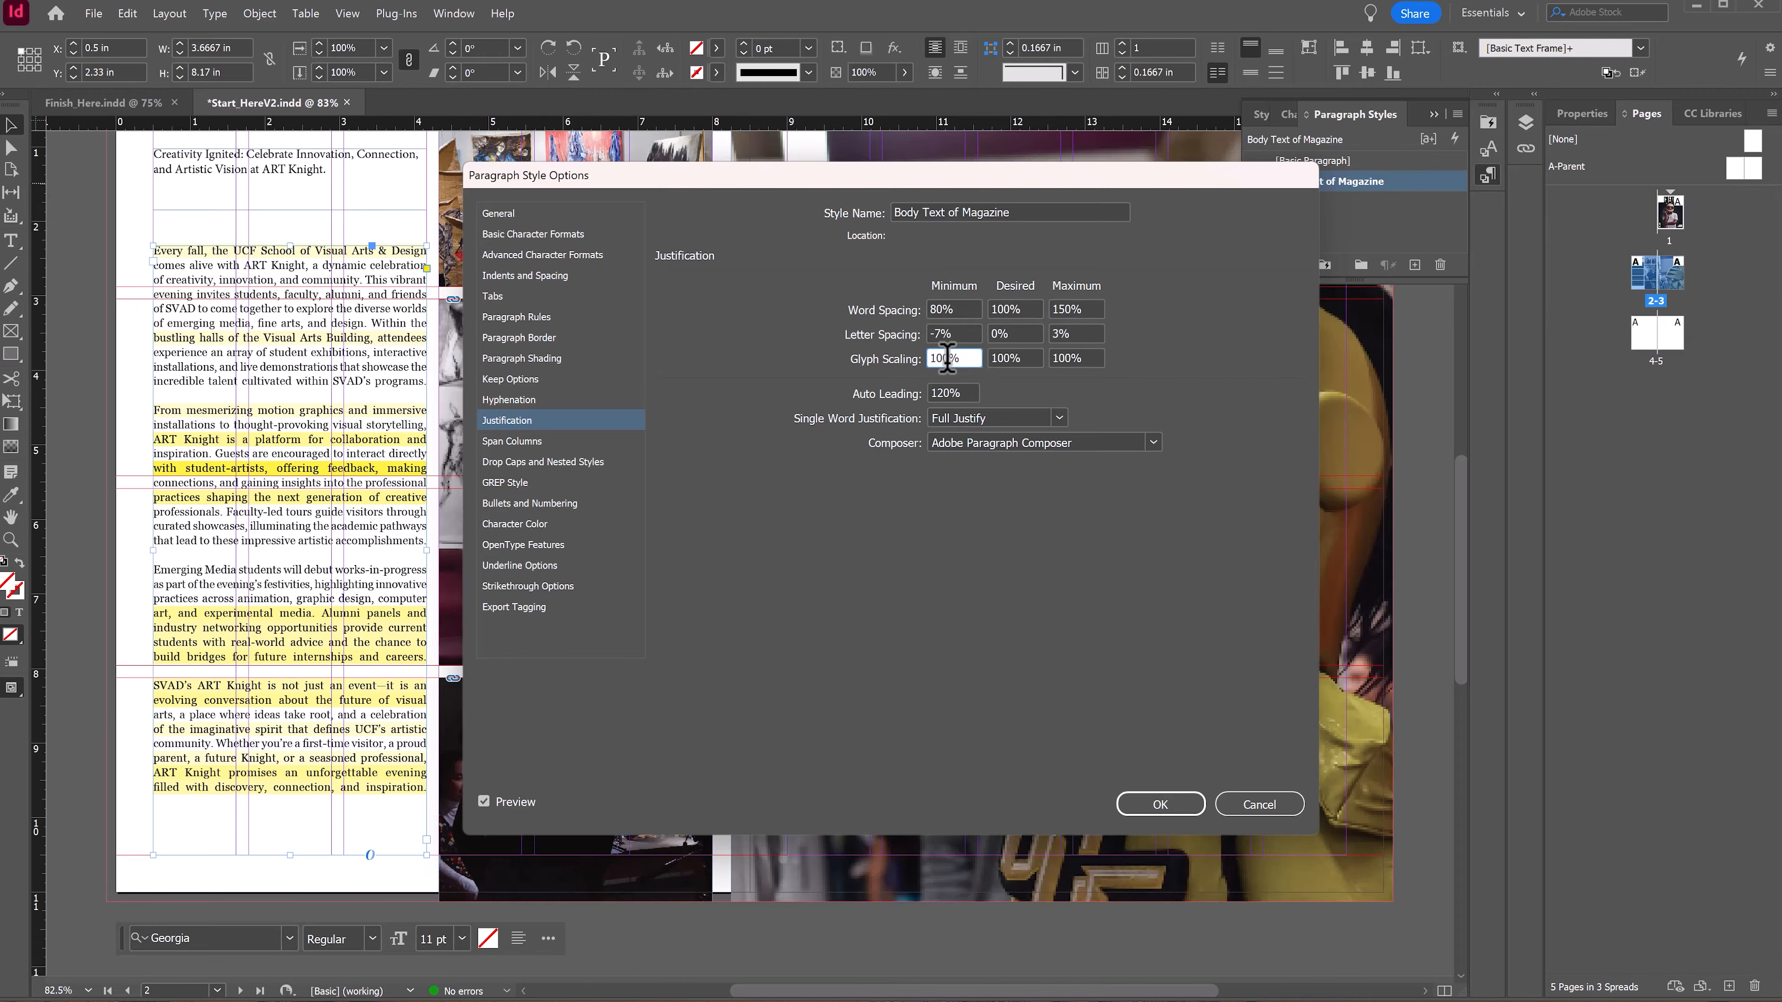
left_click_drag(950, 358, 903, 358)
type("96")
key("Tab")
key("shift+Tab")
left_click(1034, 359)
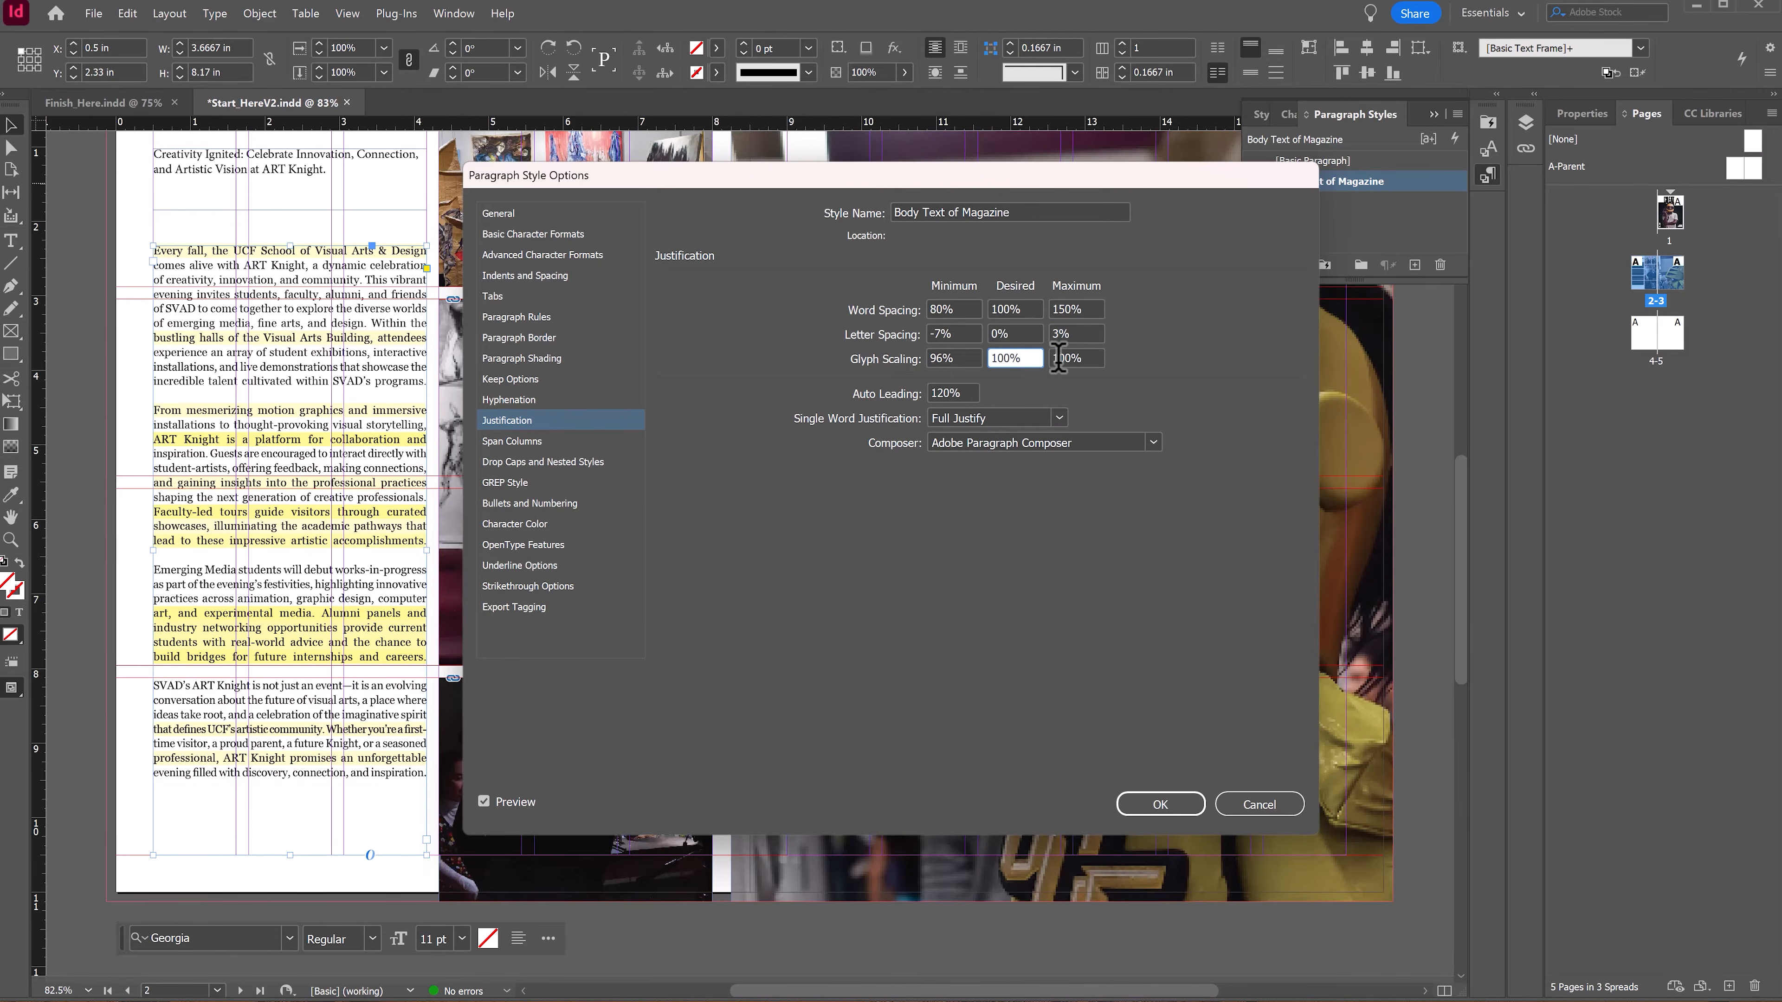
left_click_drag(1071, 358, 1058, 358)
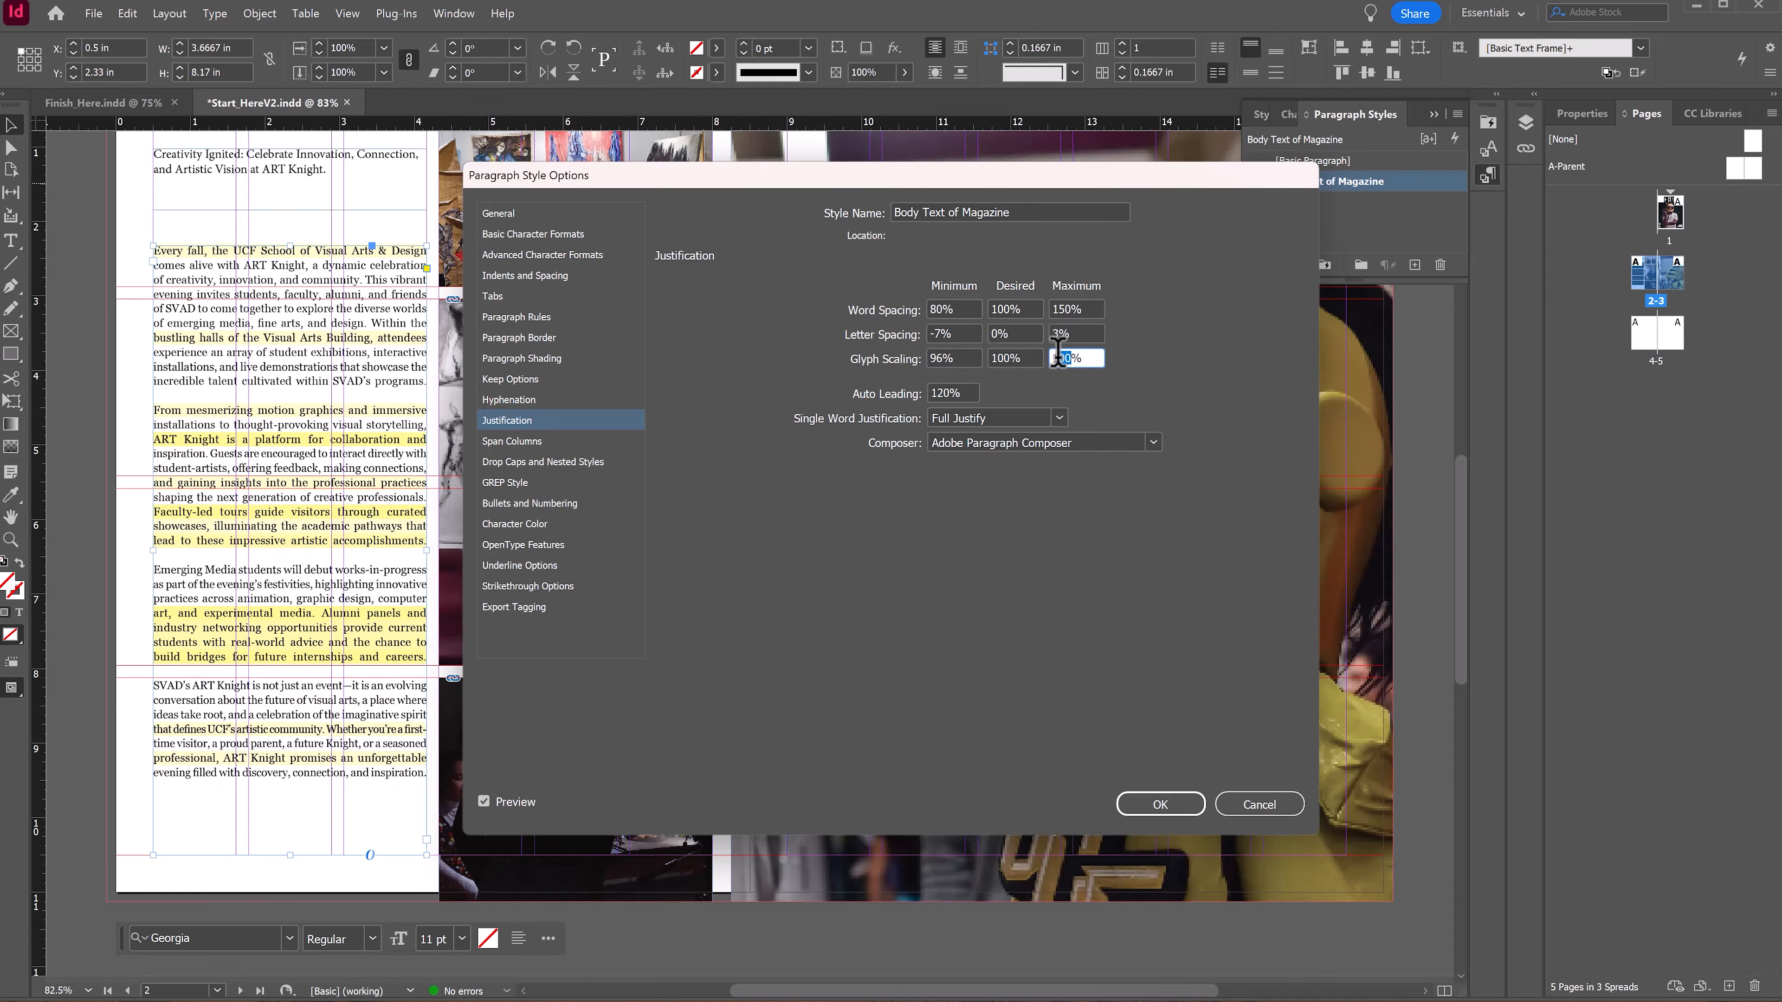
type("15")
left_click(1076, 332)
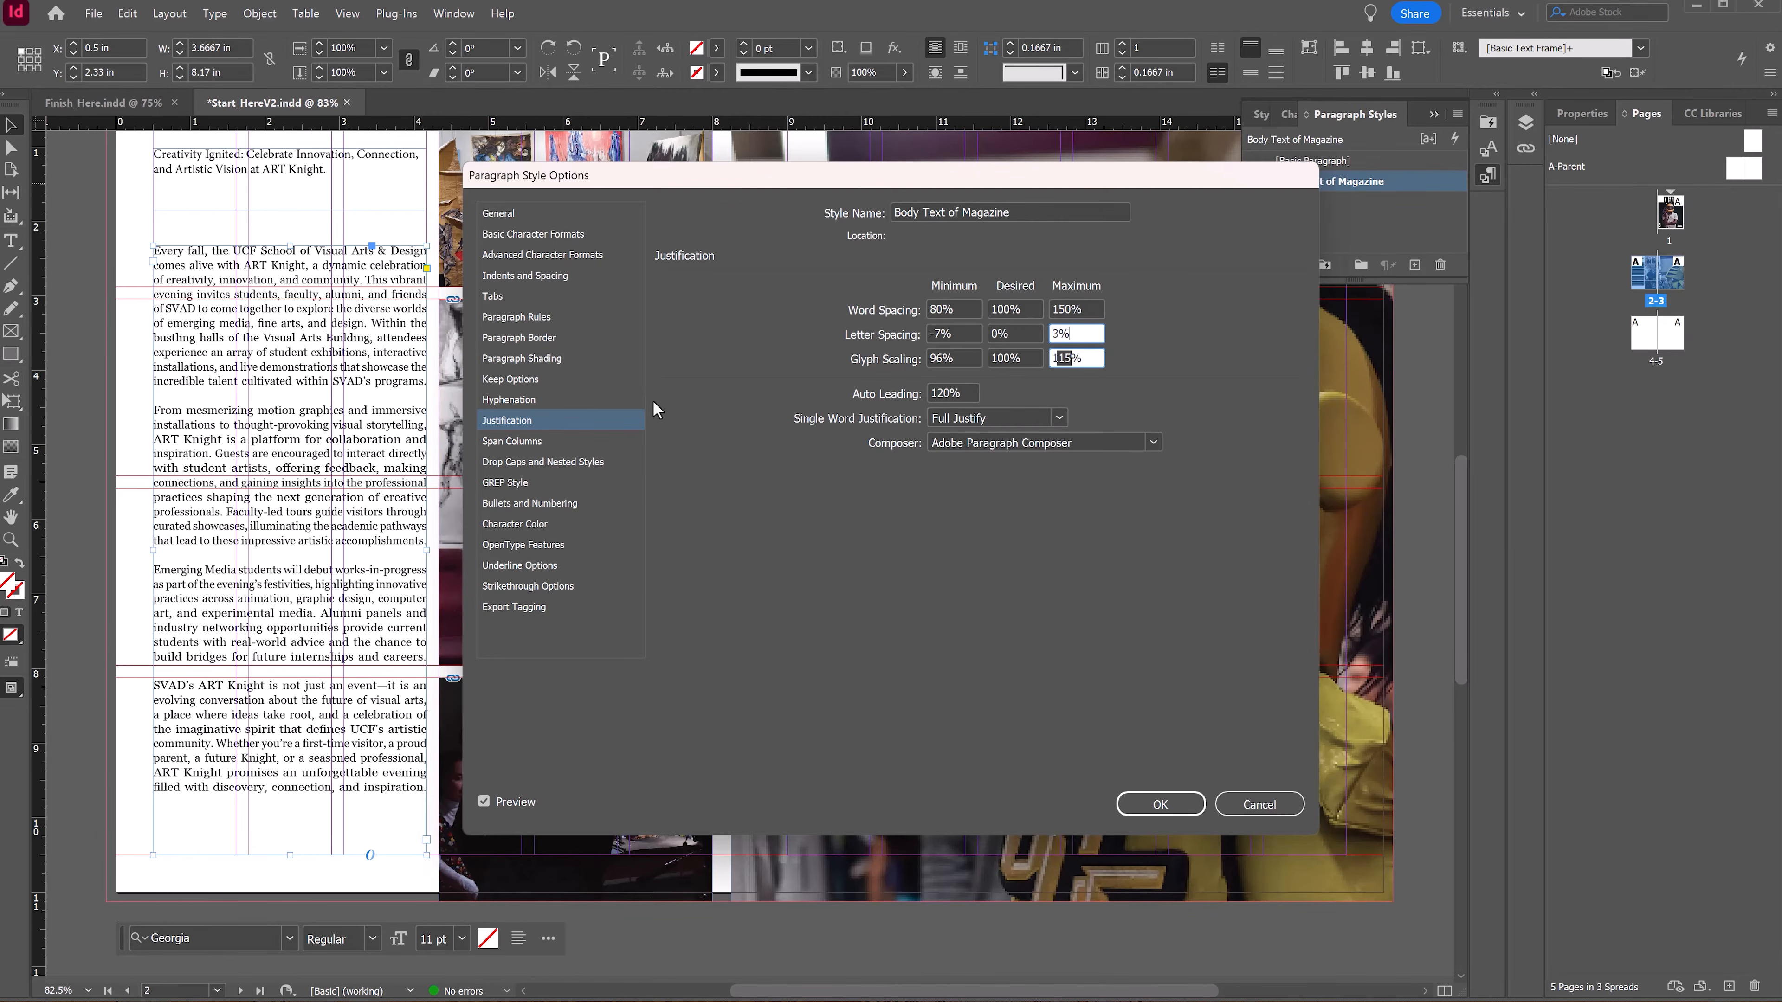
left_click(1161, 805)
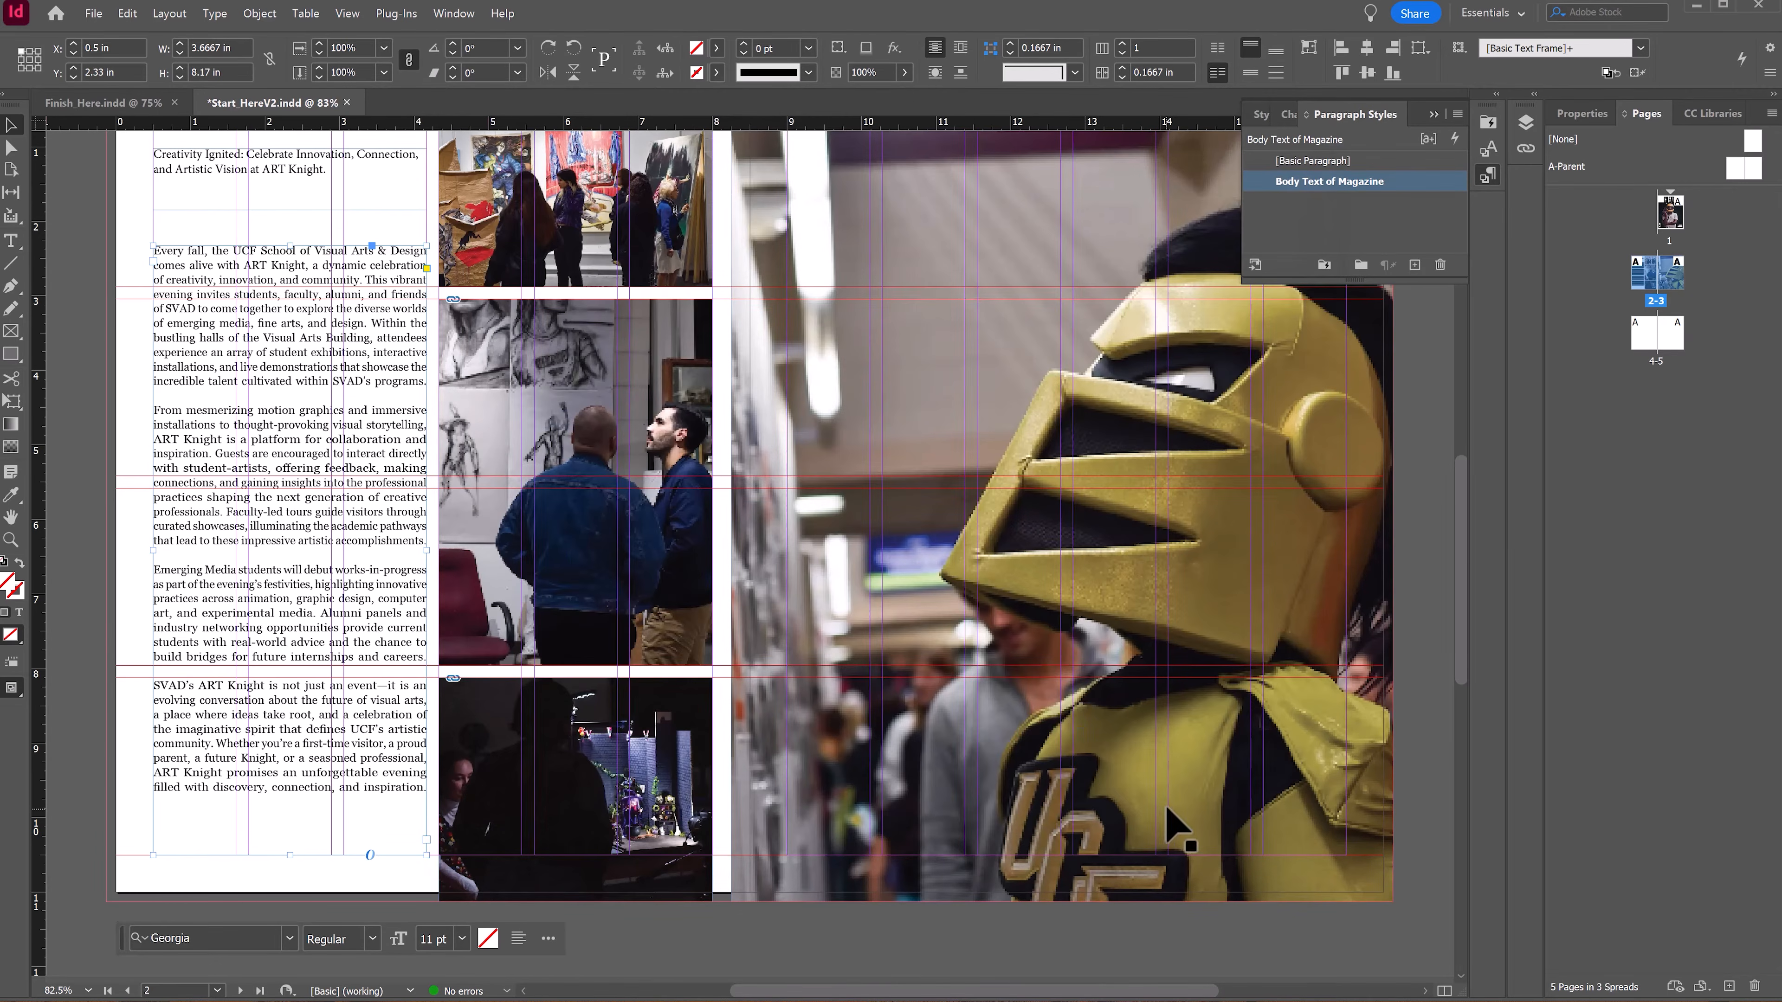
Step: Select the headline text frame, create a new paragraph style and name it Article Heading
key("w")
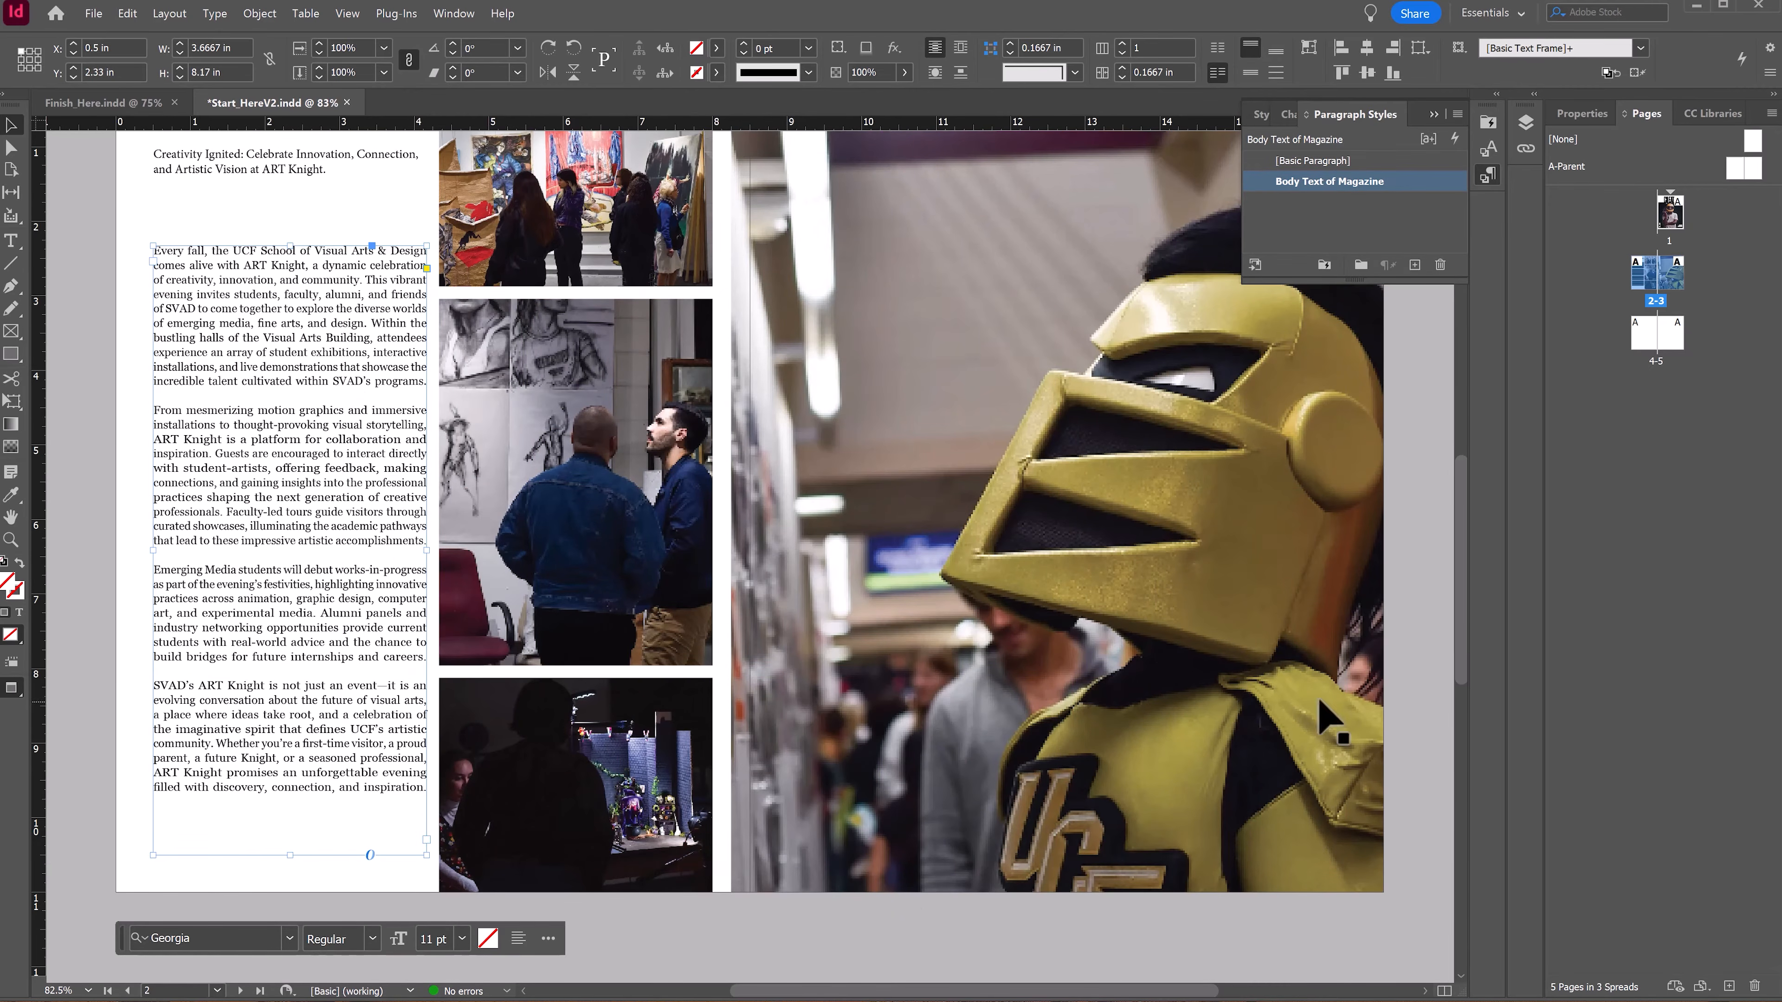
key("w")
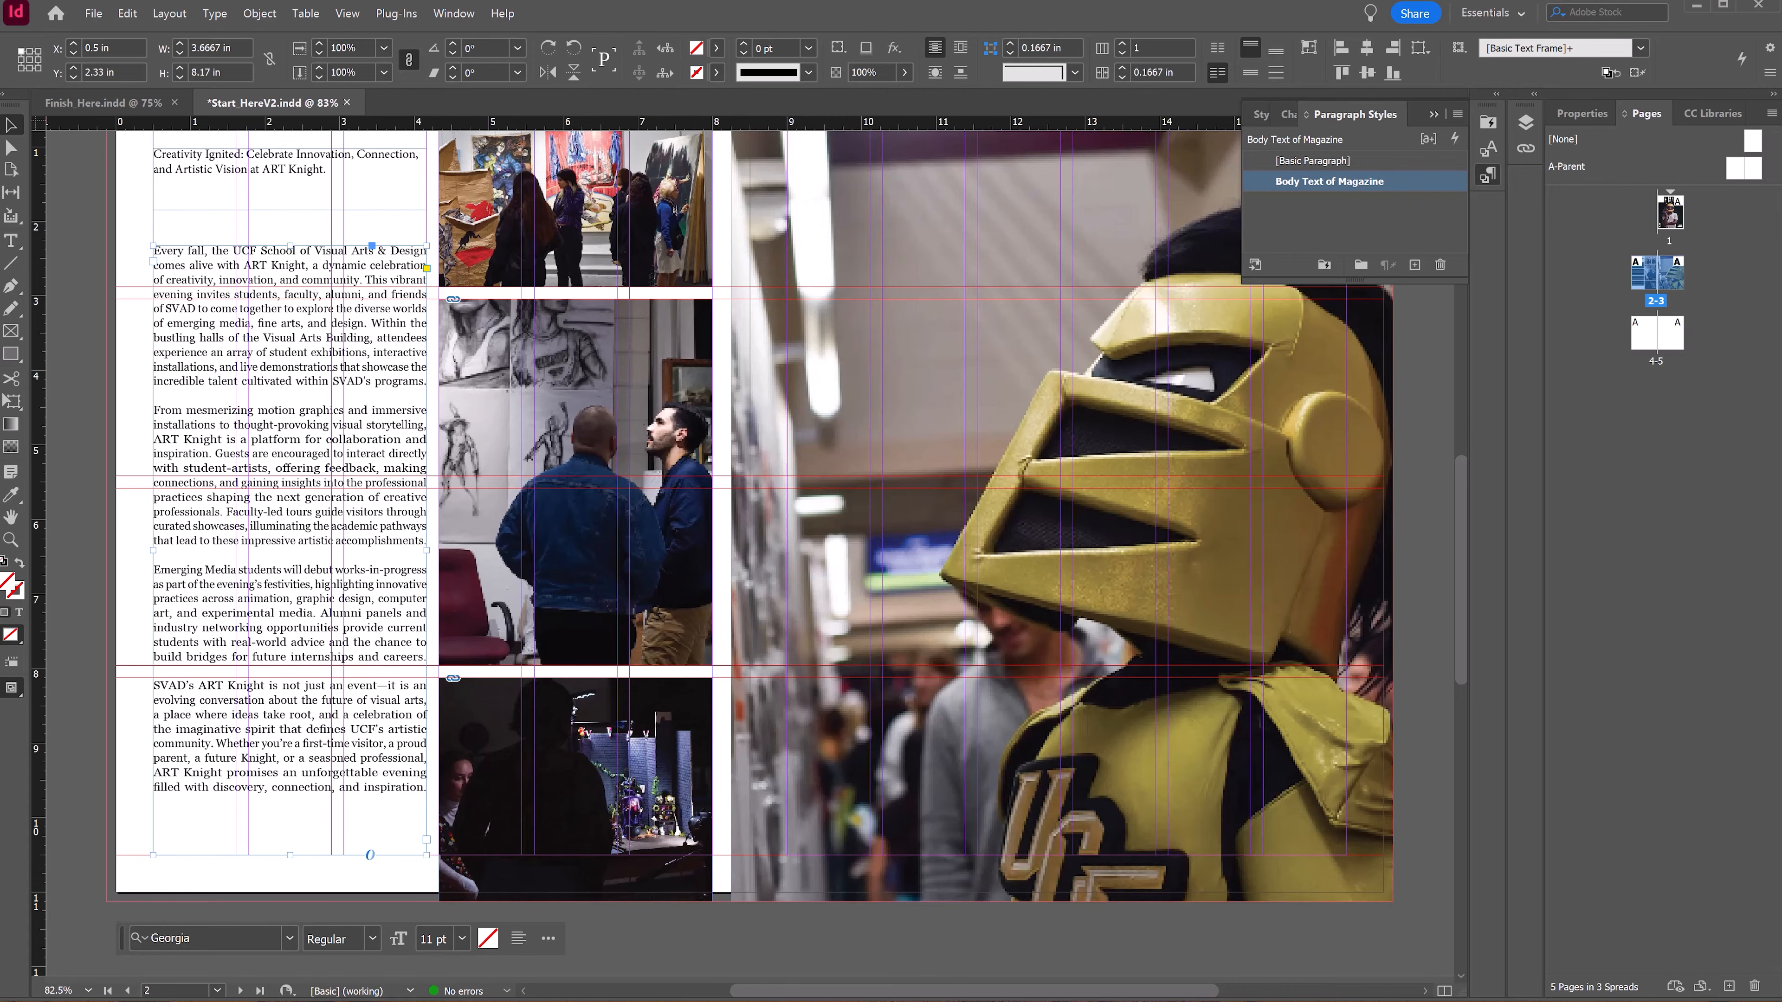
scroll(310, 382, "up", 2)
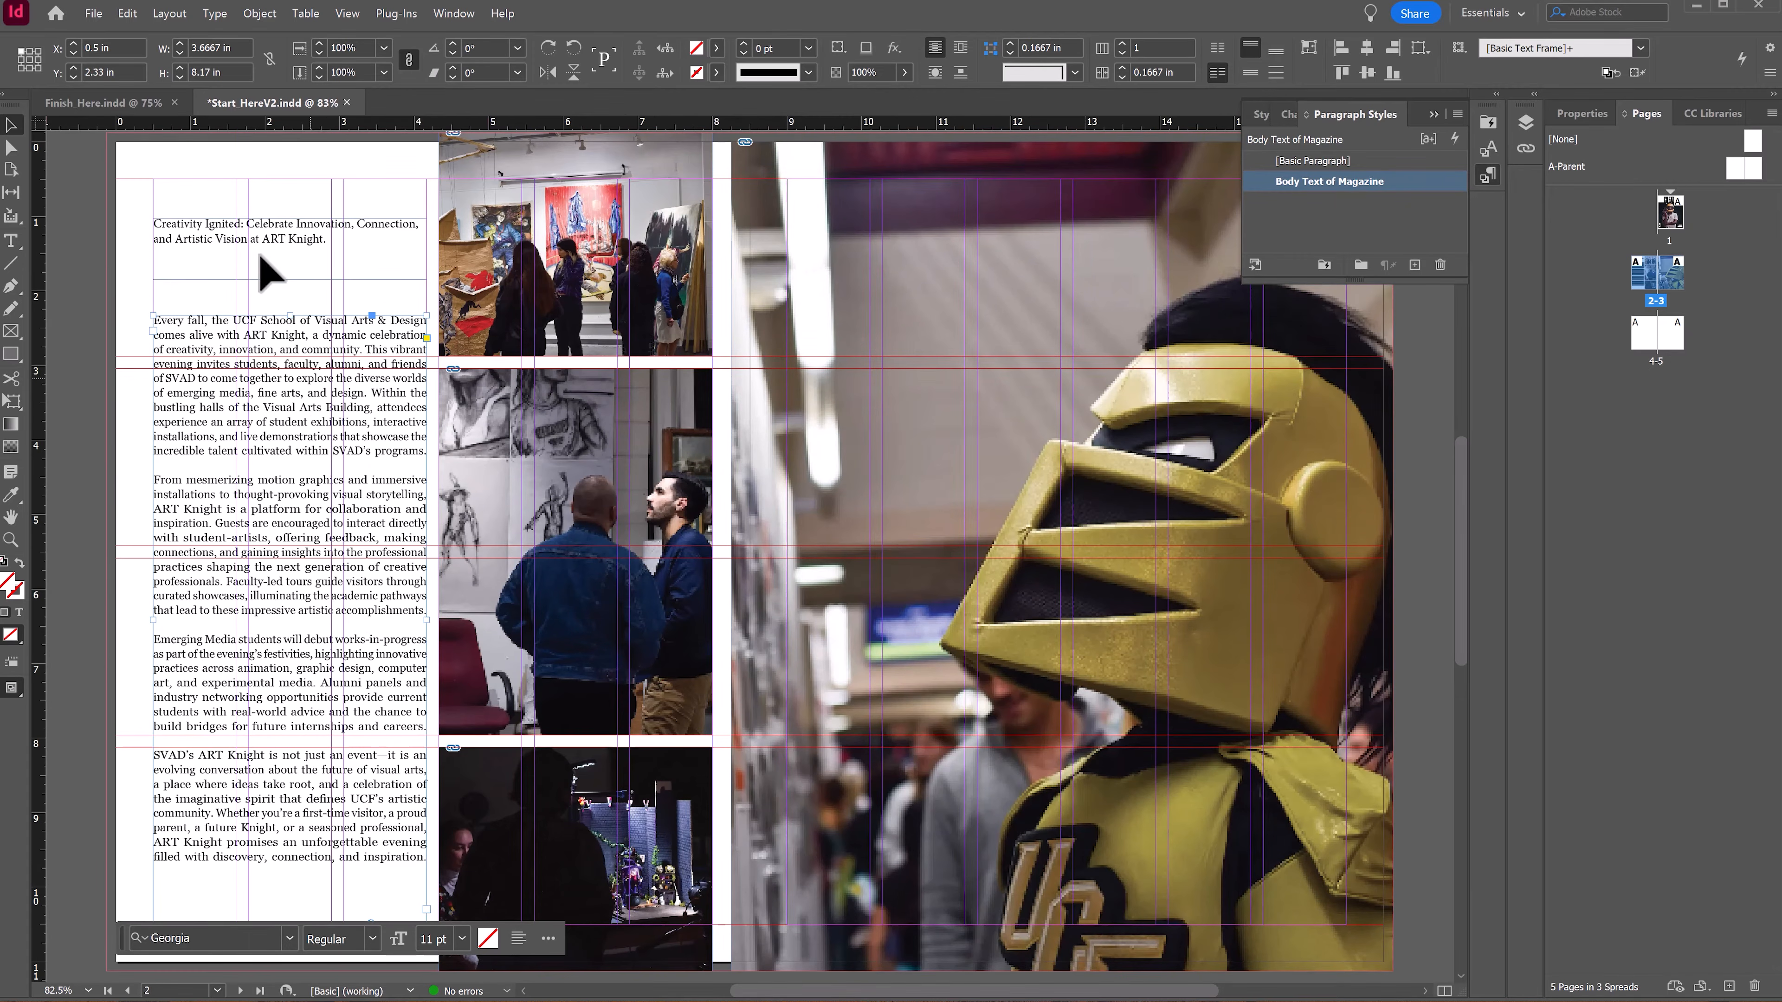
left_click(217, 240)
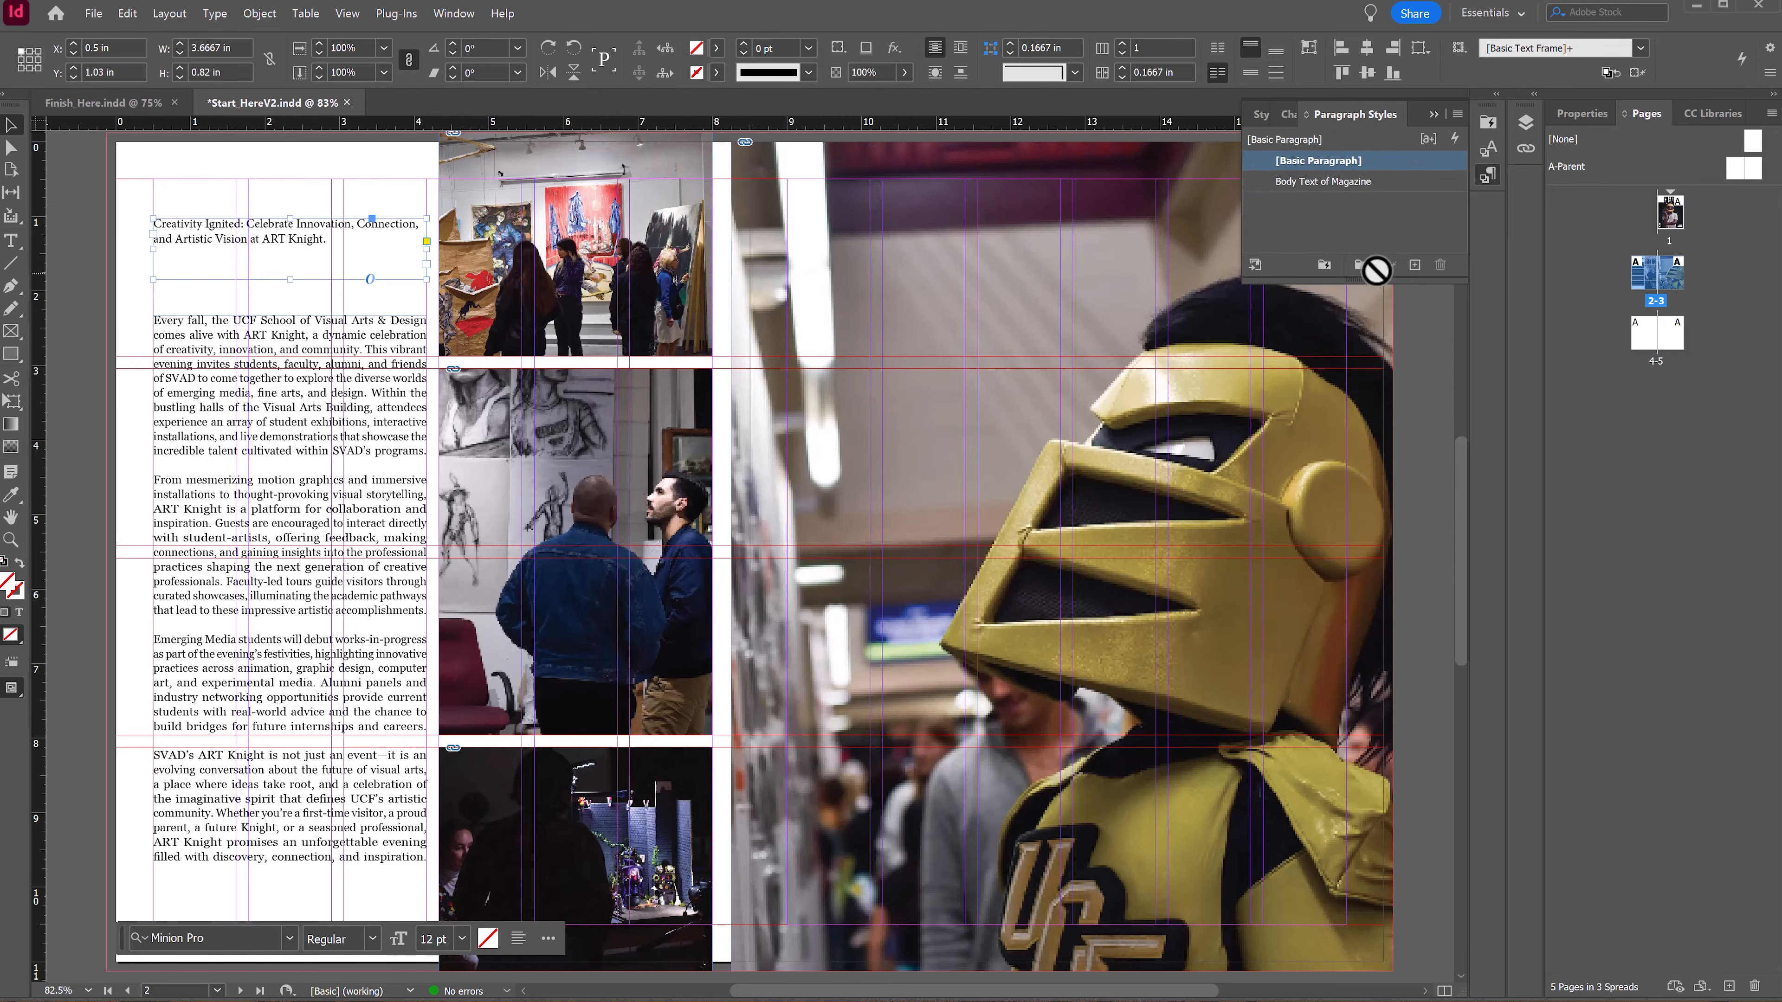
left_click(1414, 265)
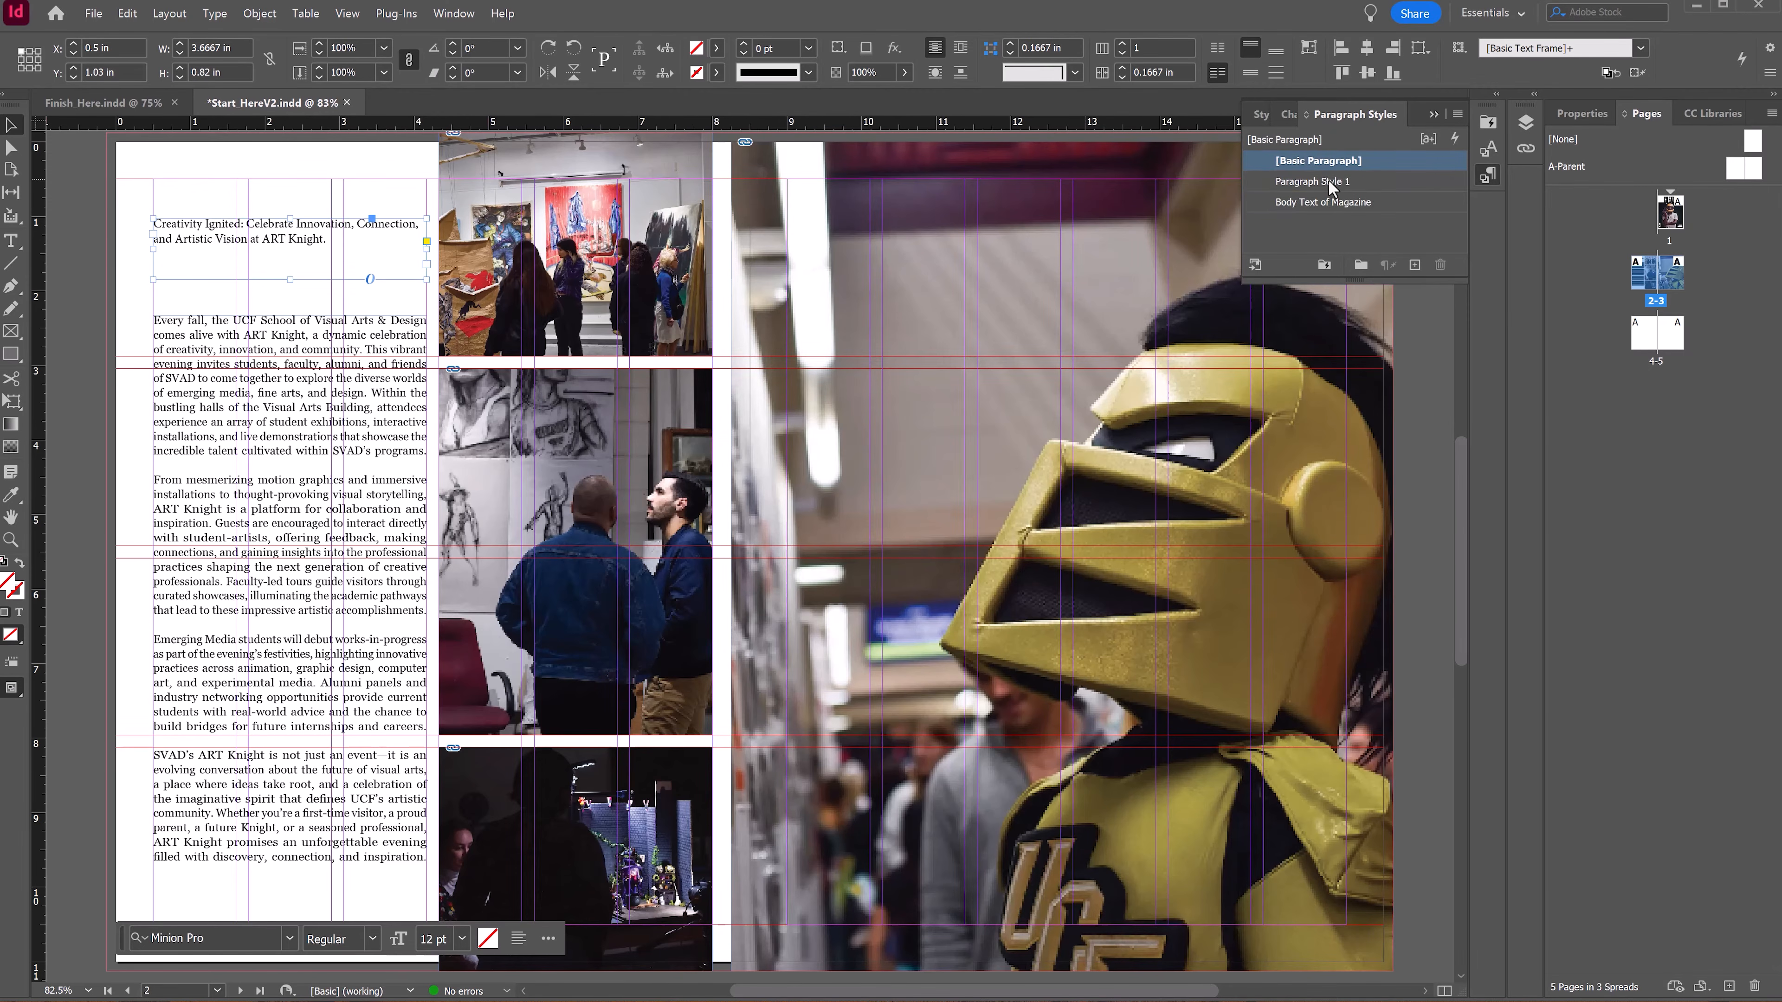
left_click(1322, 182)
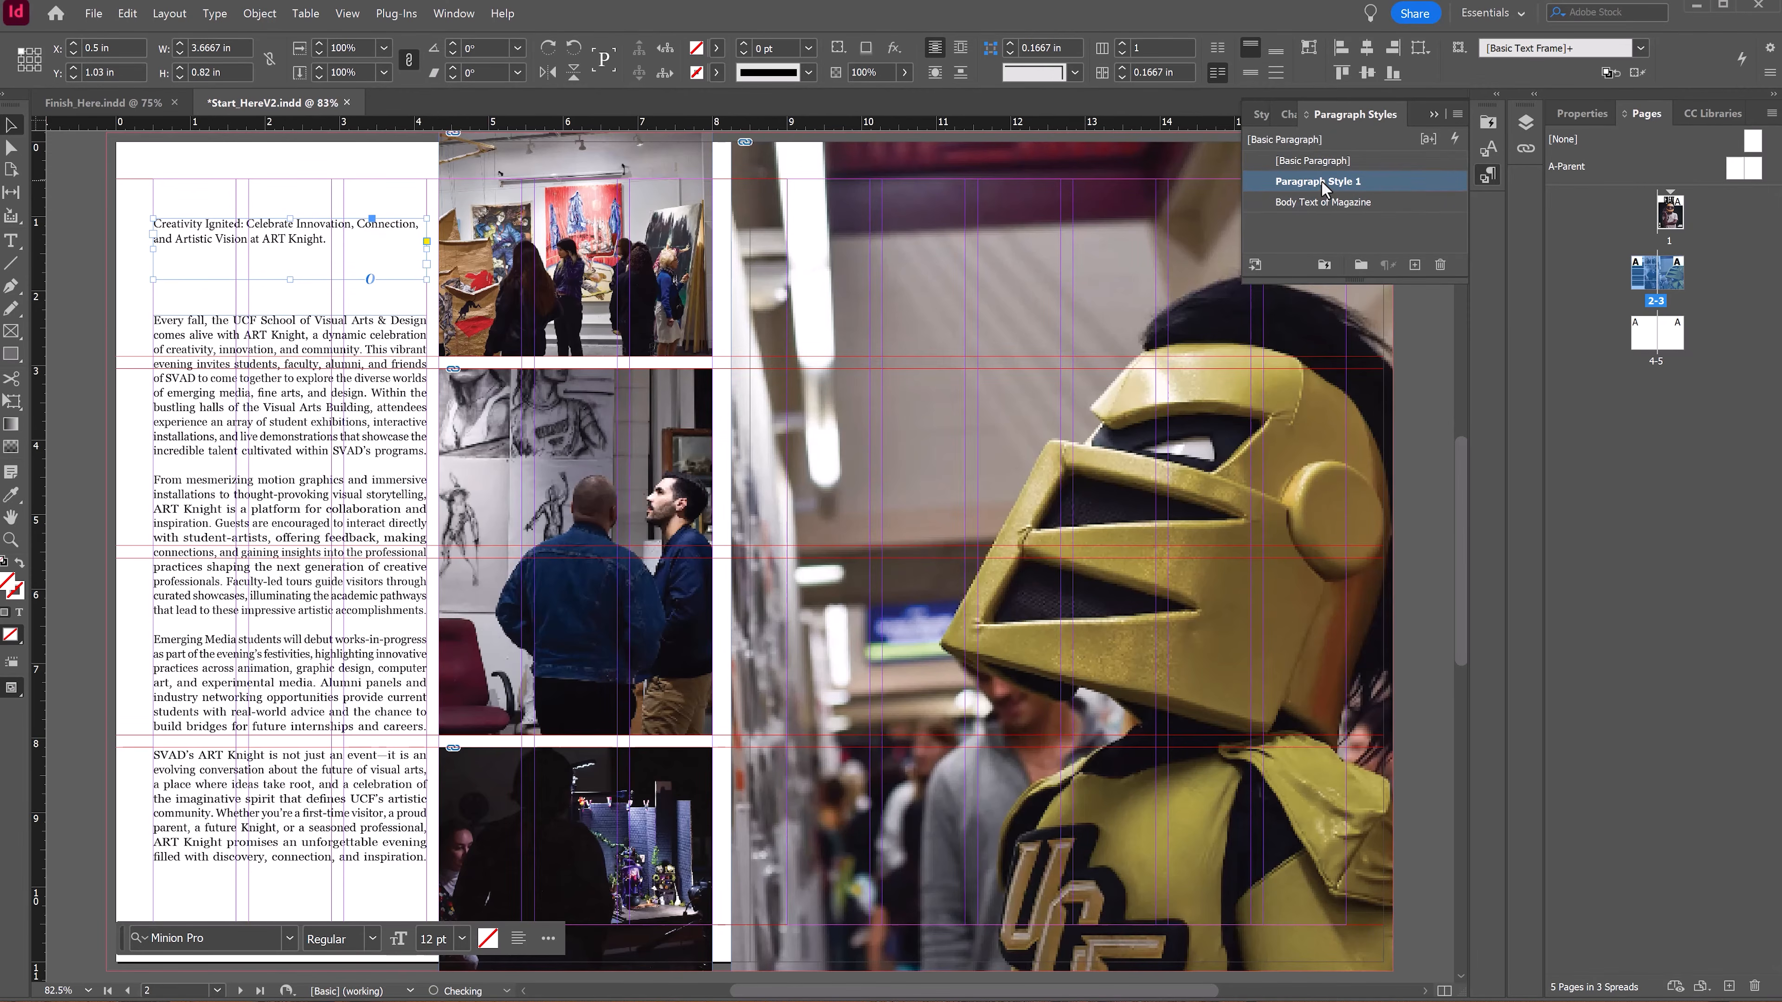
double_click(1321, 179)
type("Article Heading")
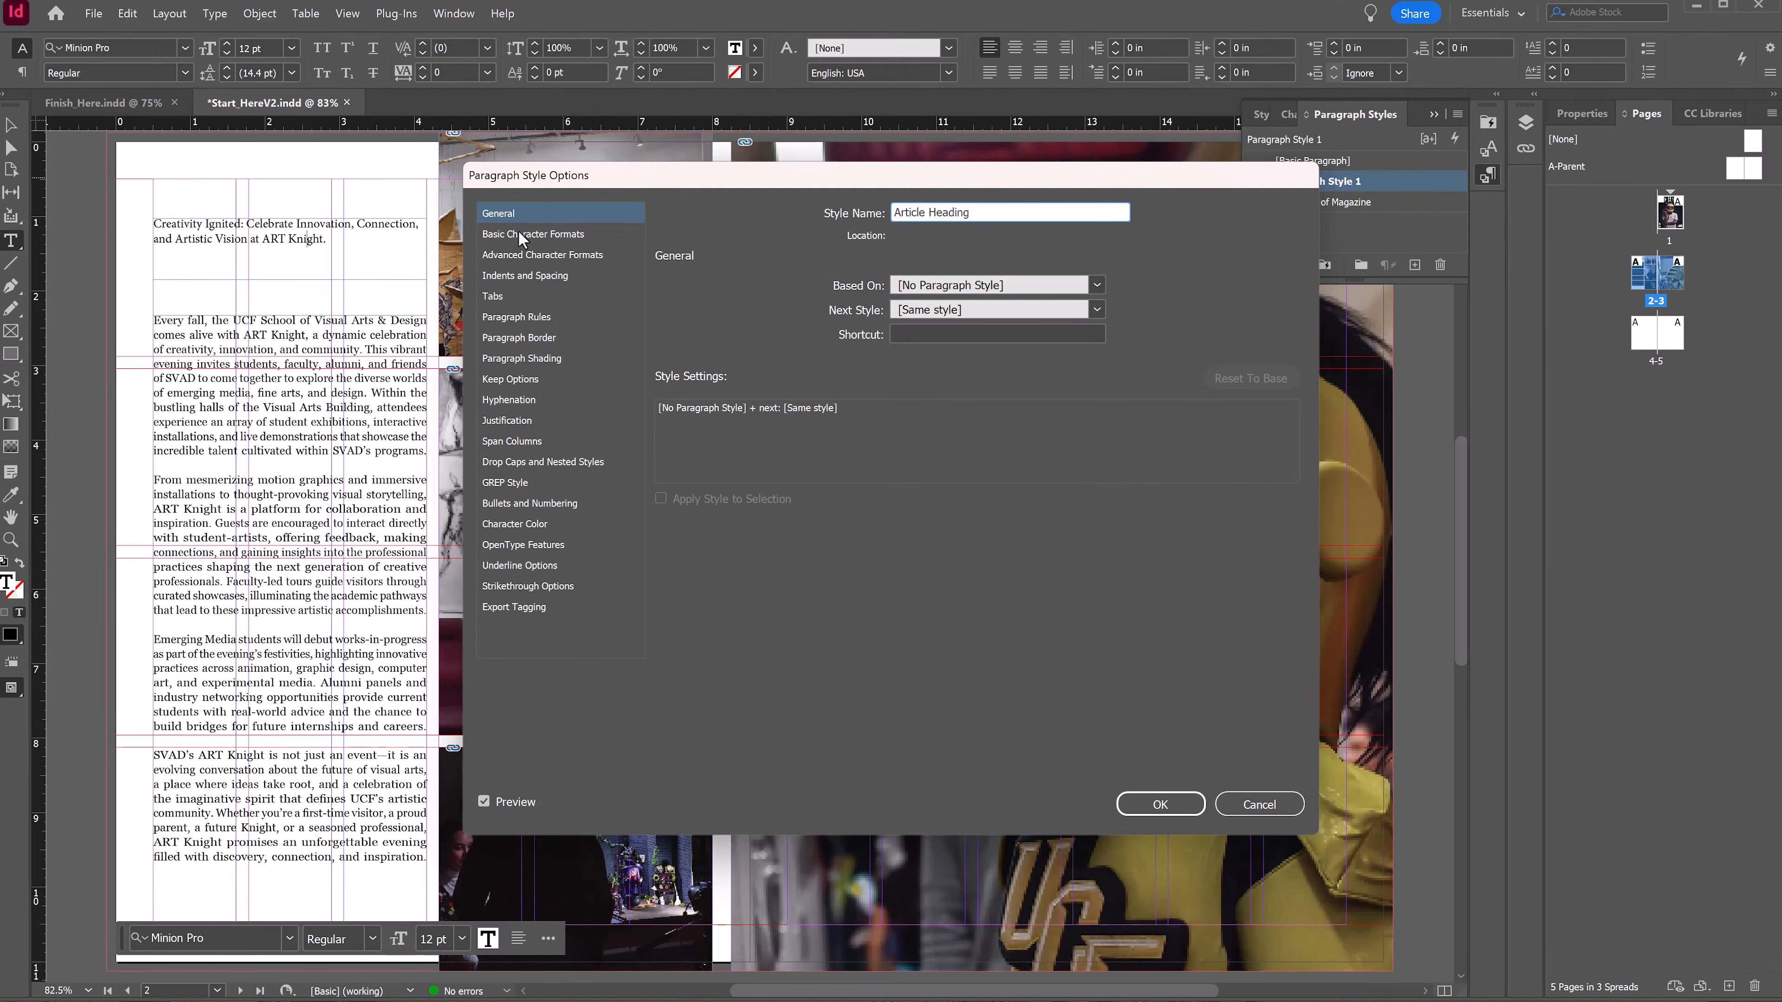
Step: Set the Article Heading style's font to Georgia Bold 14 pt with All Caps case
left_click(520, 233)
double_click(857, 294)
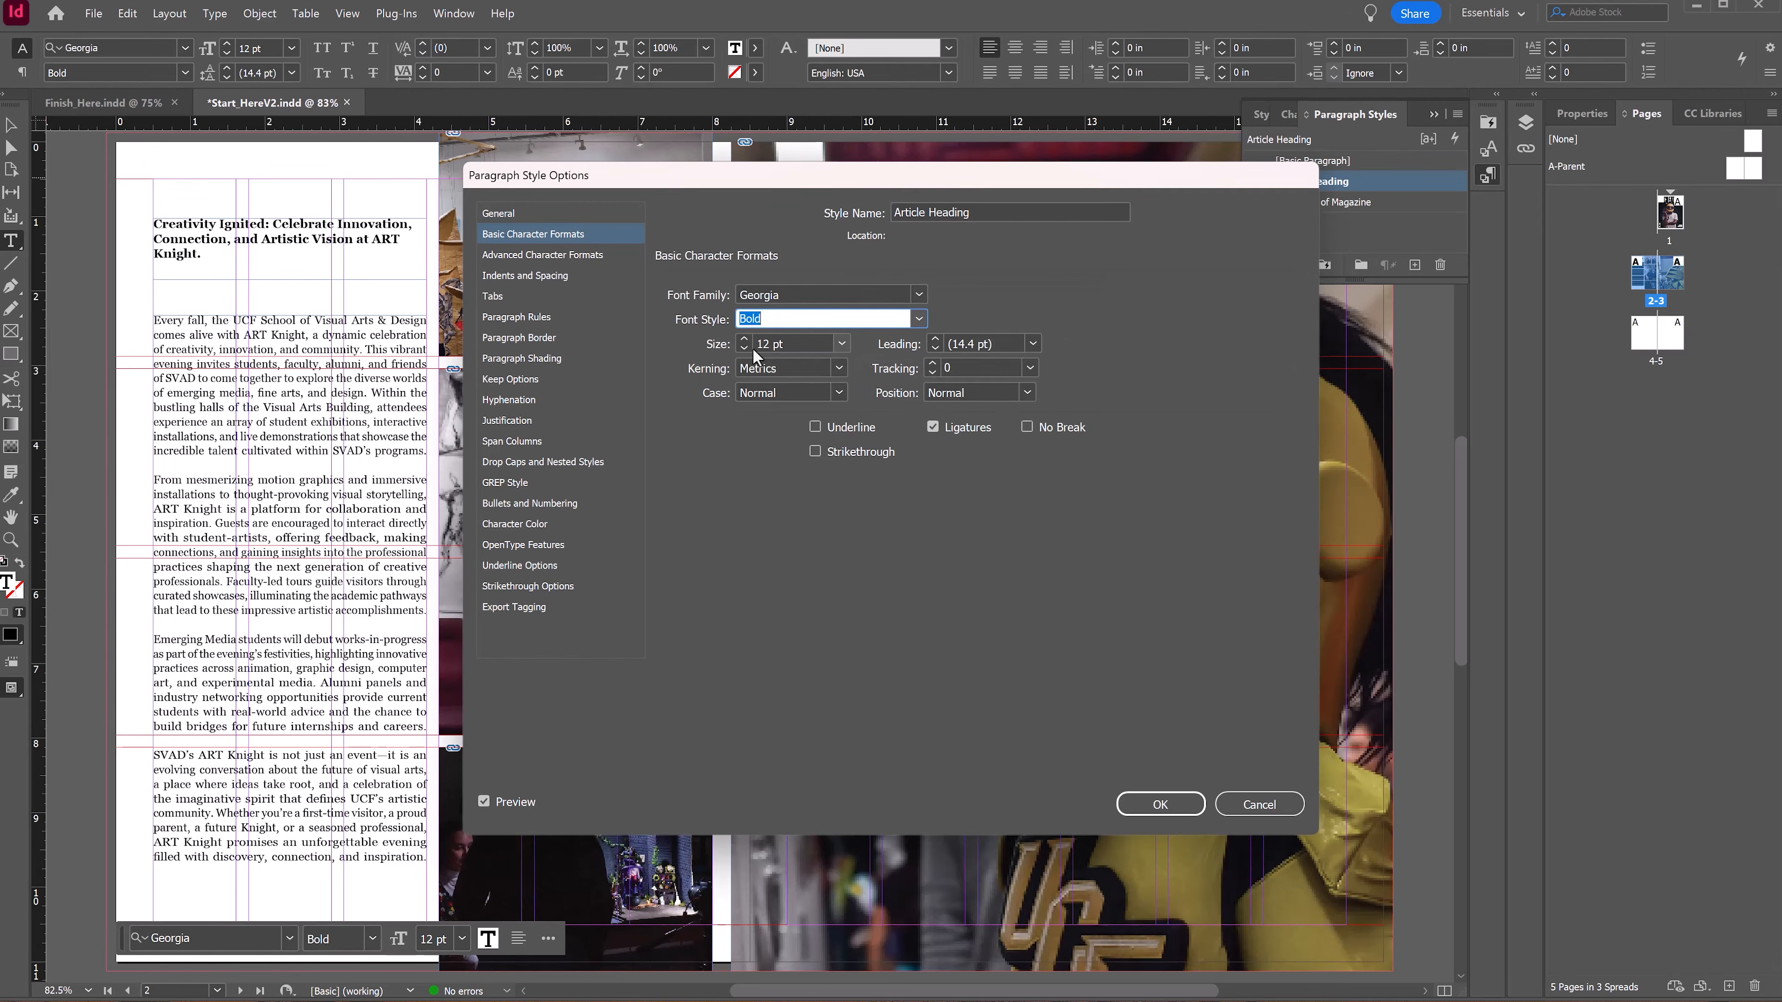
left_click(744, 339)
left_click(744, 338)
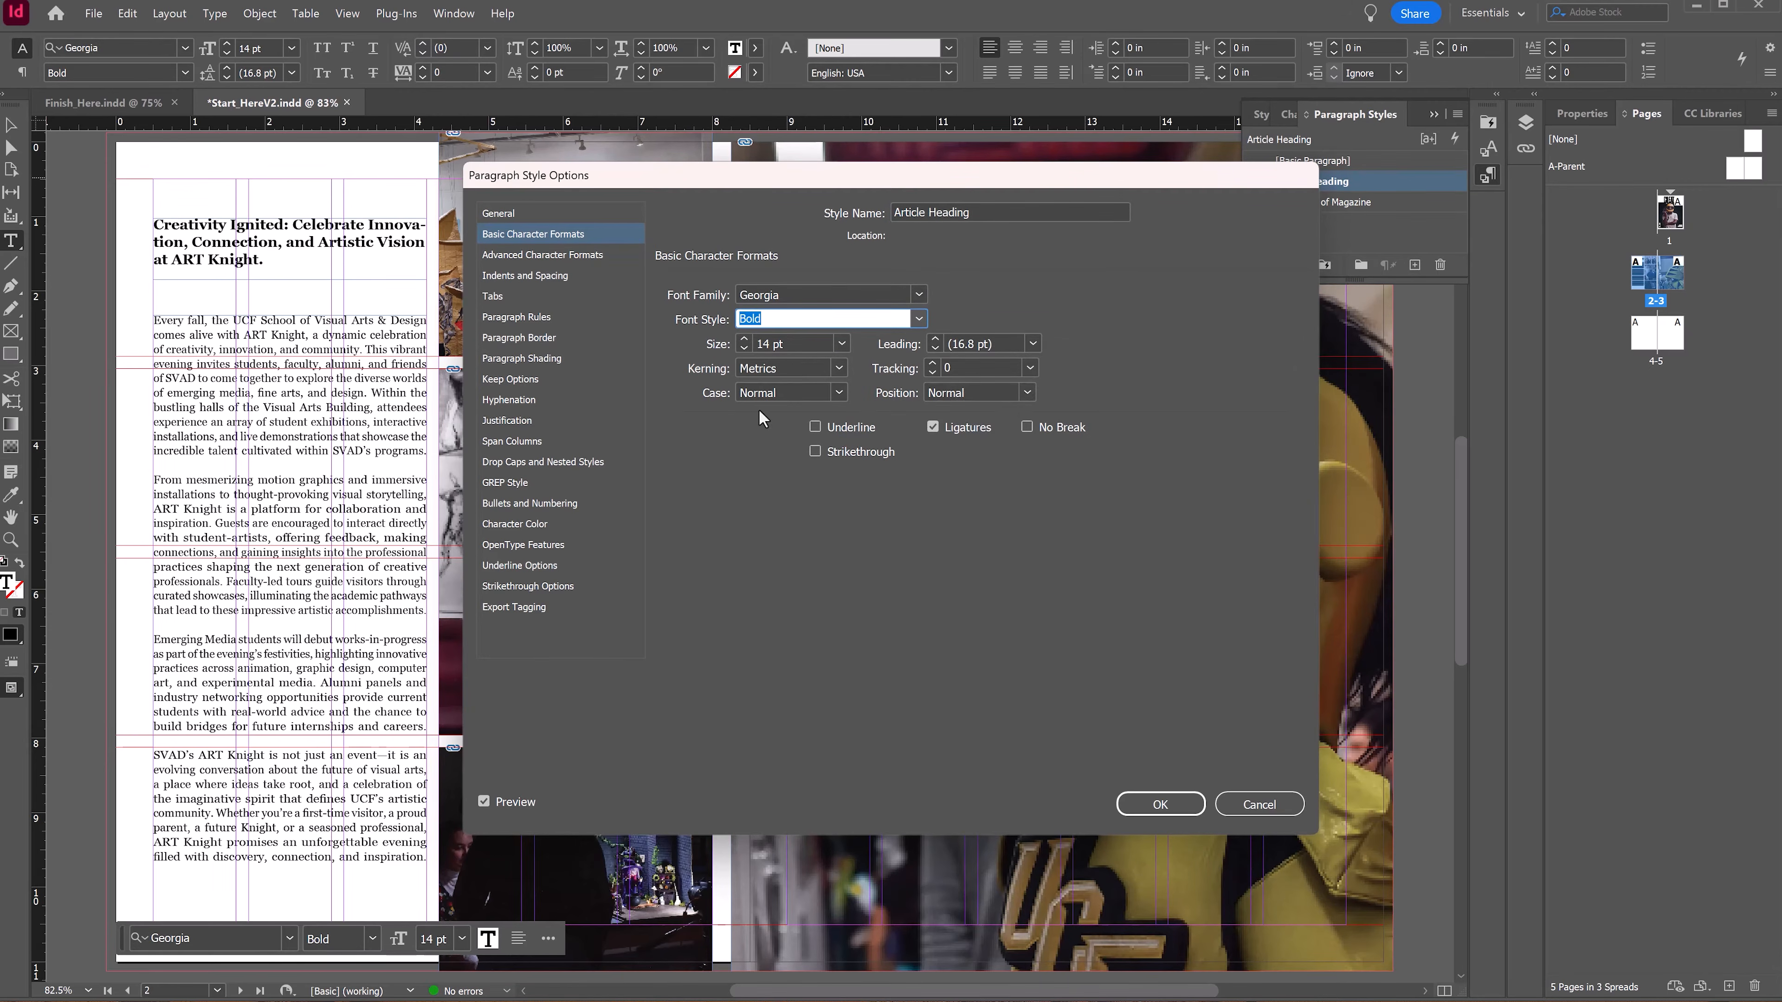
left_click(811, 397)
left_click(805, 454)
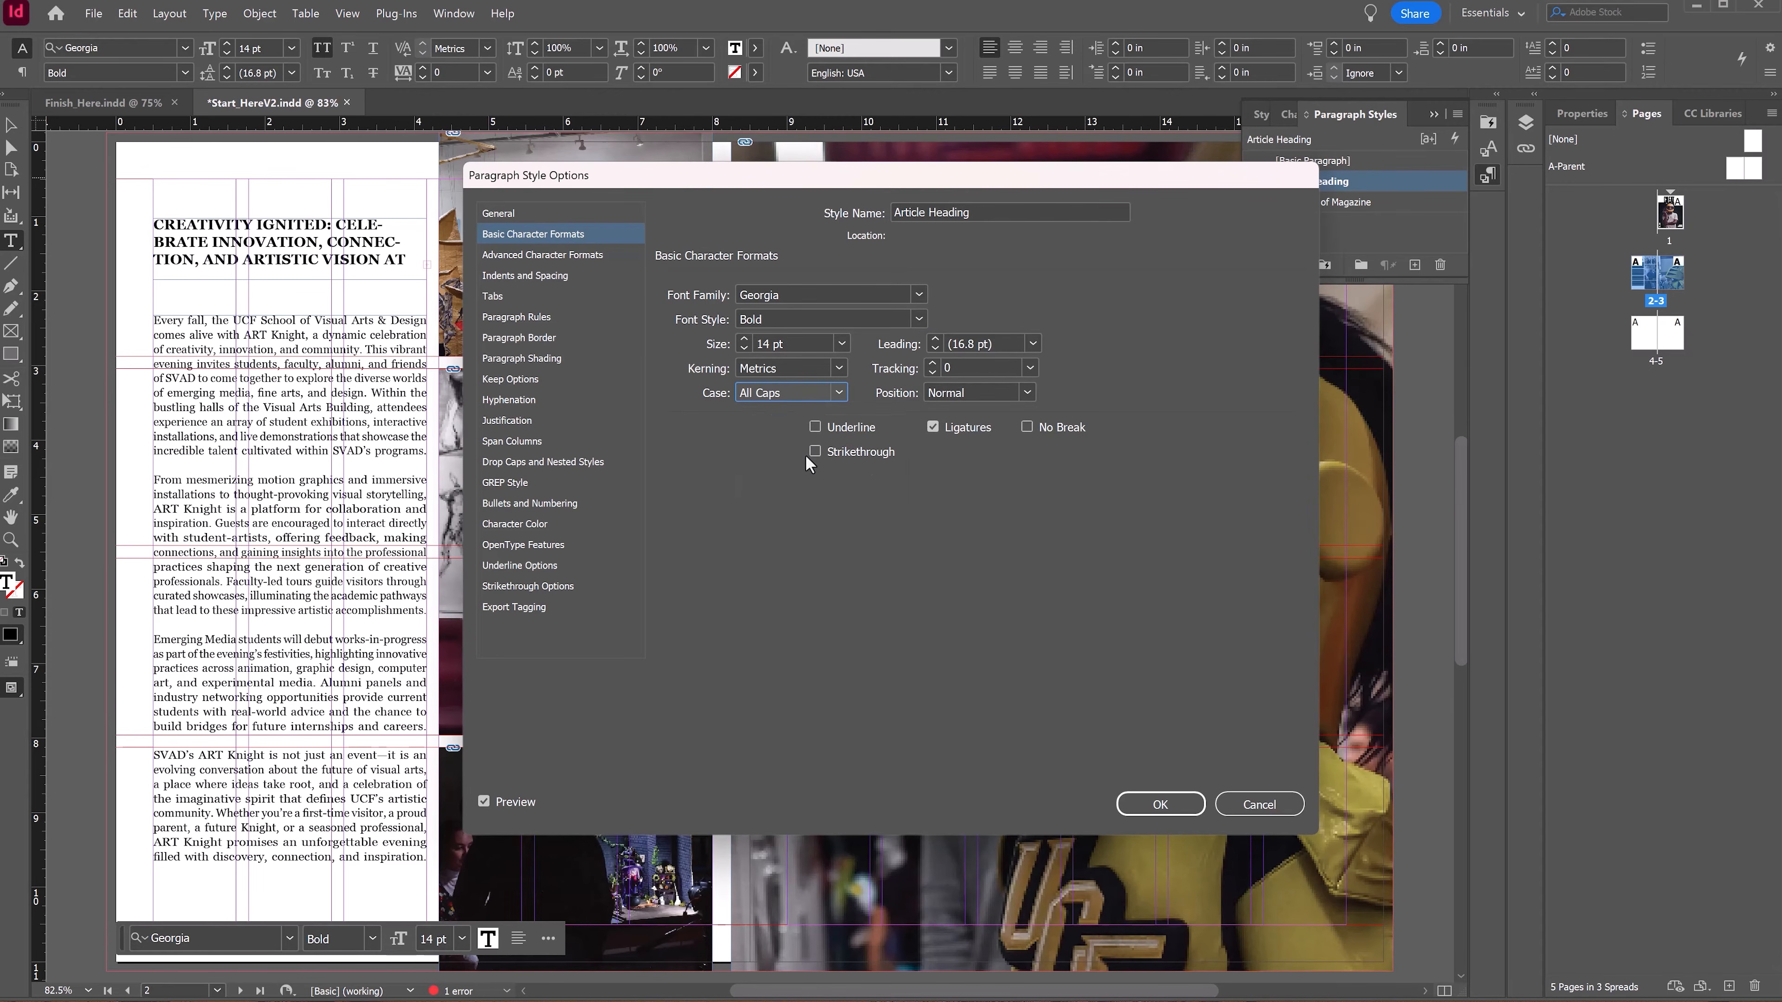
Step: Turn off hyphenation for the Article Heading style
left_click(506, 316)
left_click(514, 336)
left_click(517, 359)
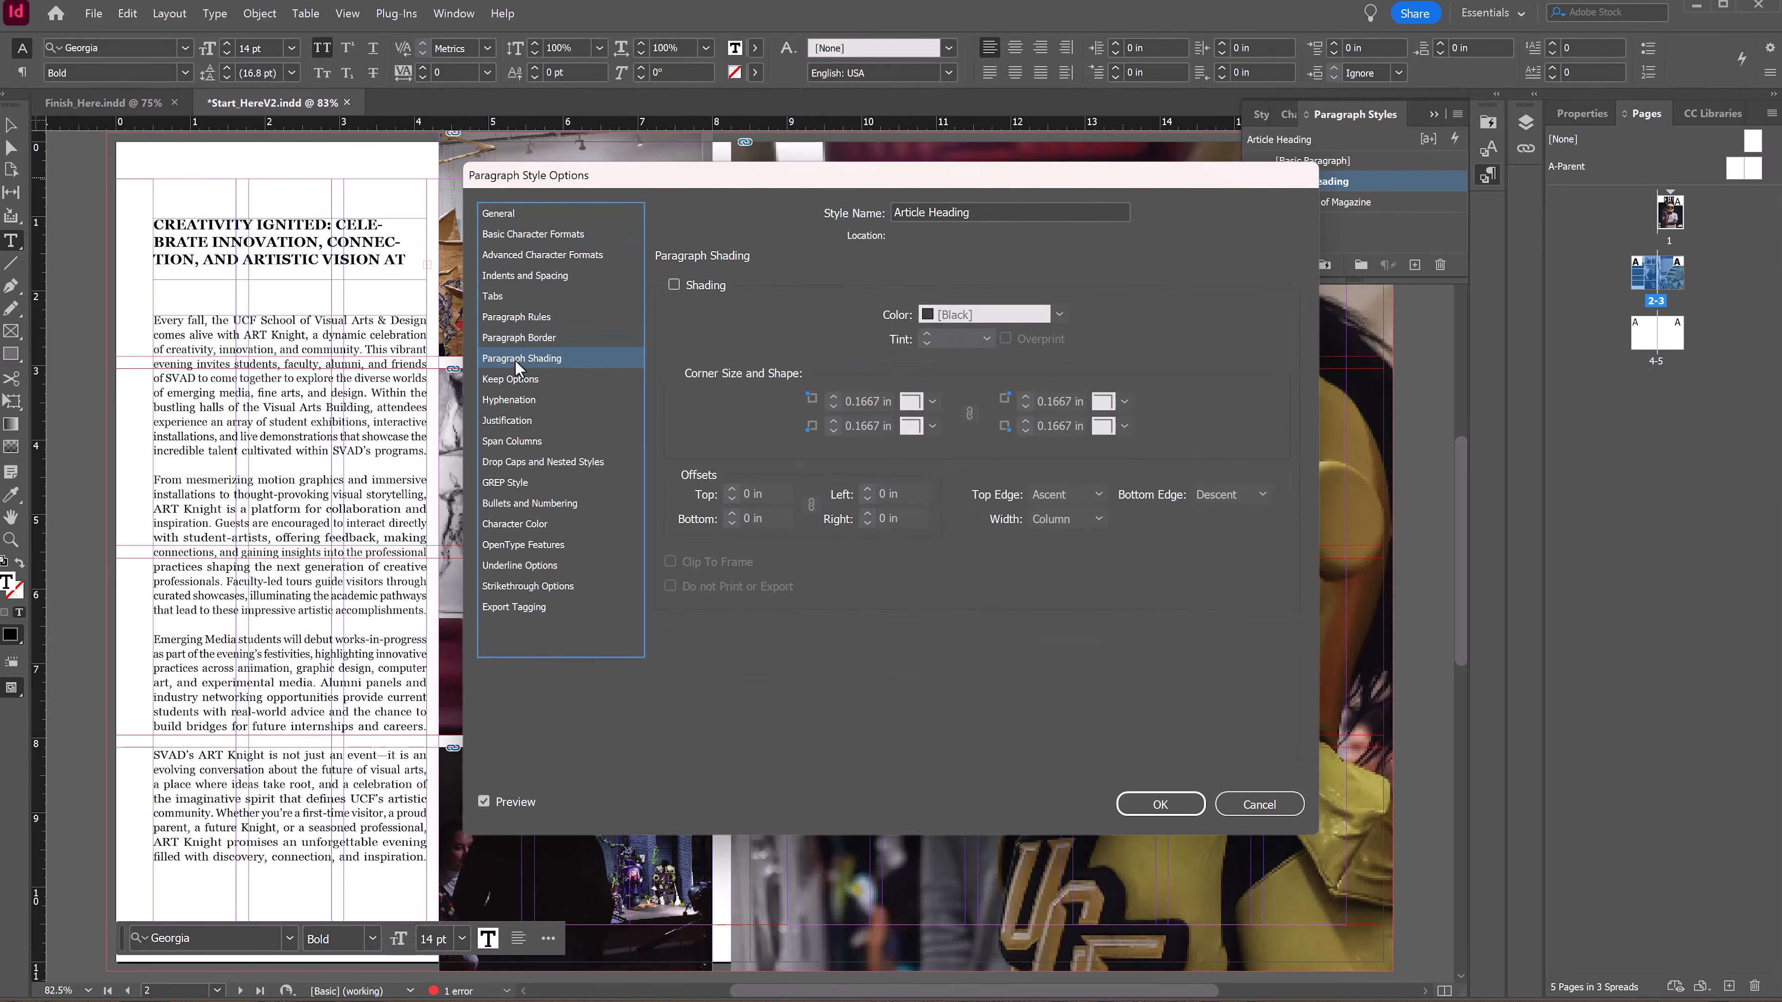
left_click(515, 382)
left_click(522, 399)
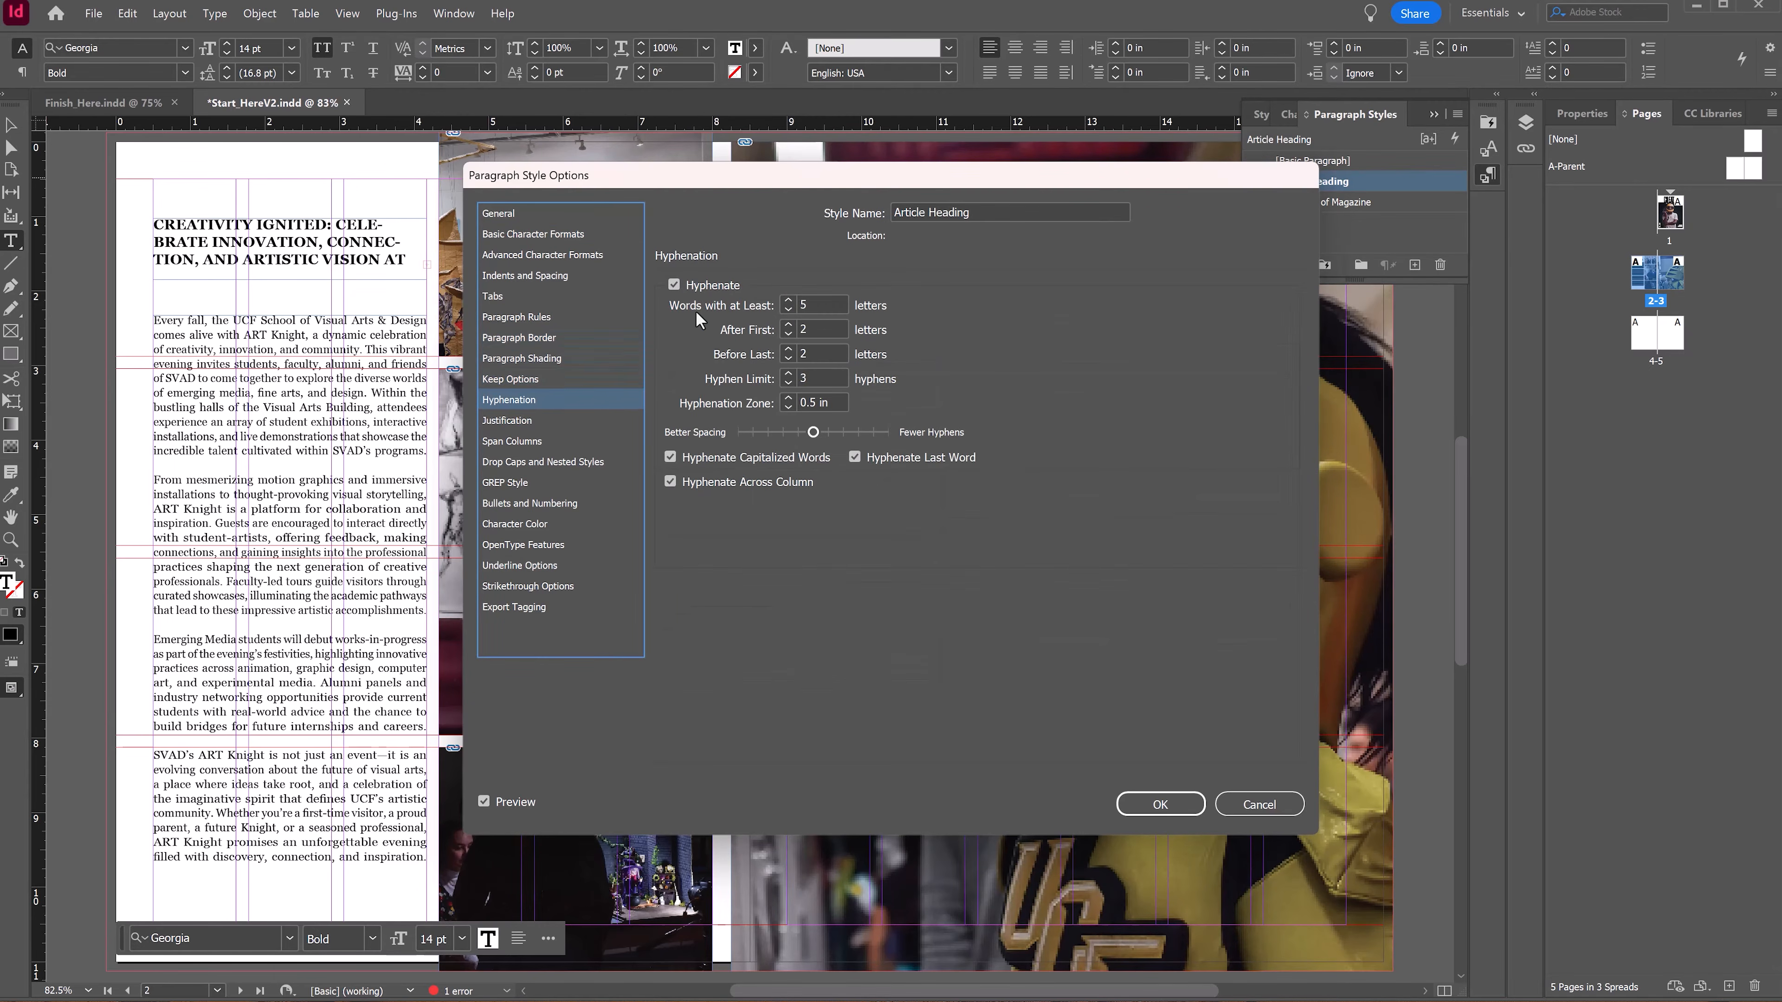
left_click(675, 285)
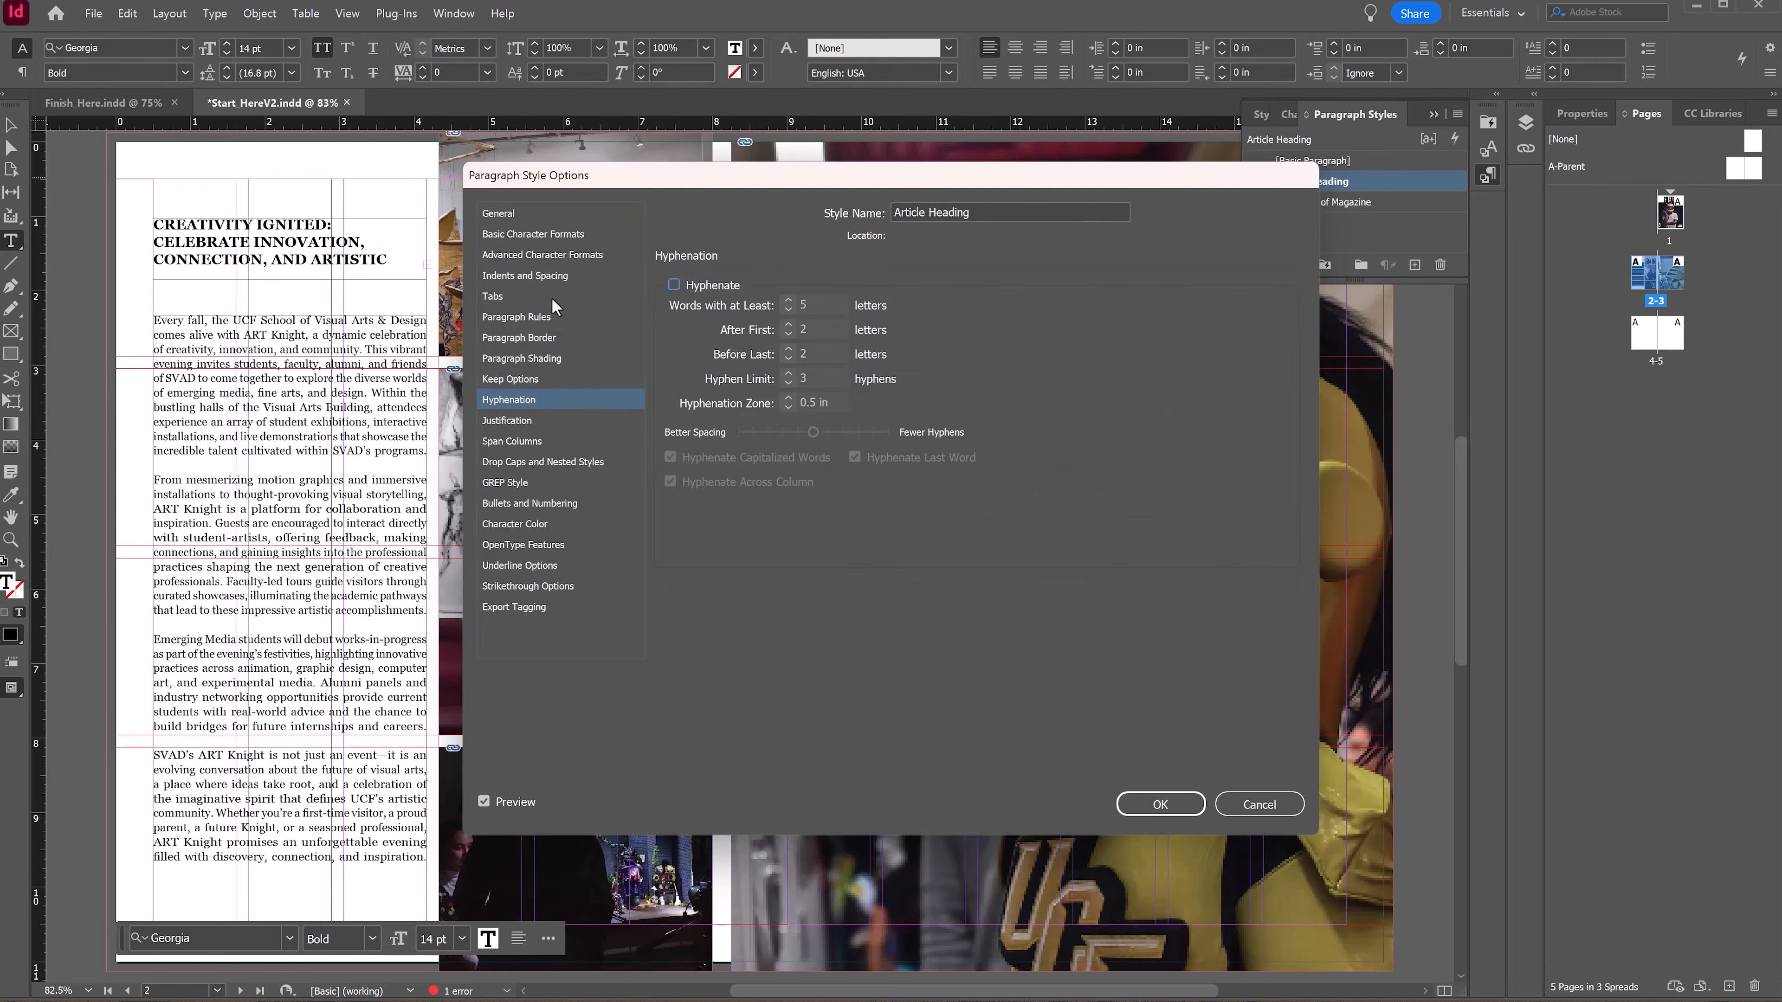
Step: Increase the Article Heading style's leading to 15 pt
left_click(499, 237)
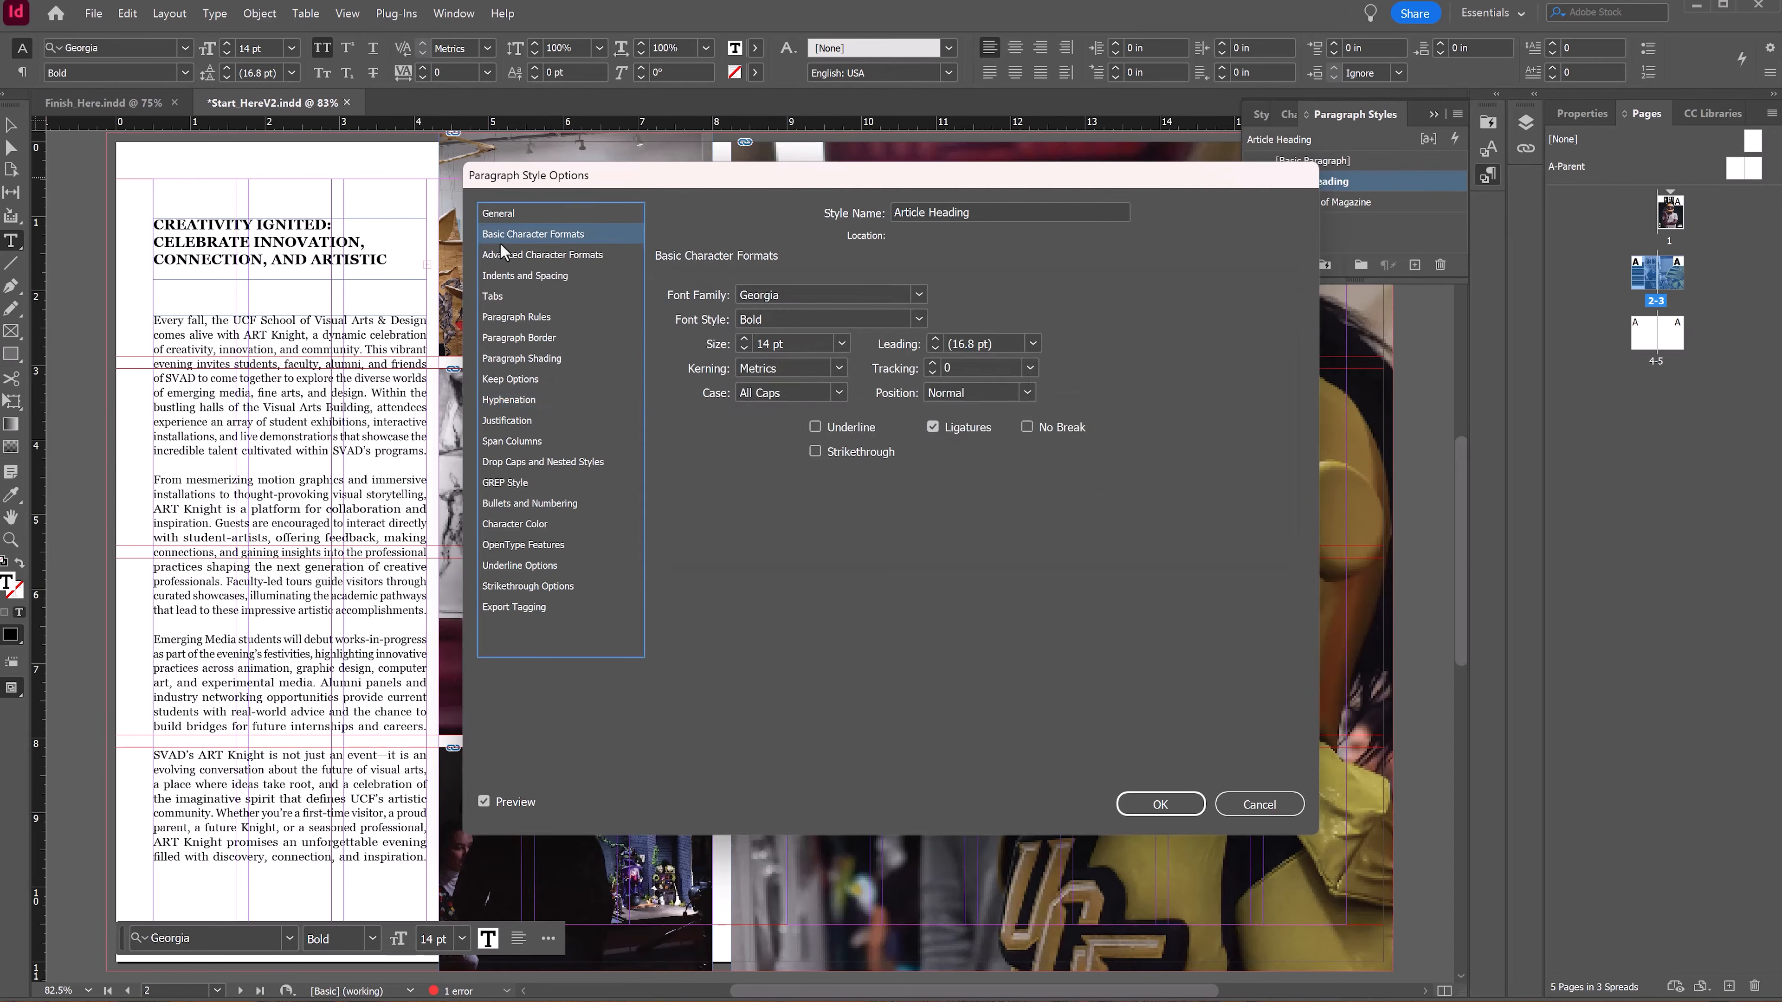
left_click(933, 348)
left_click(932, 348)
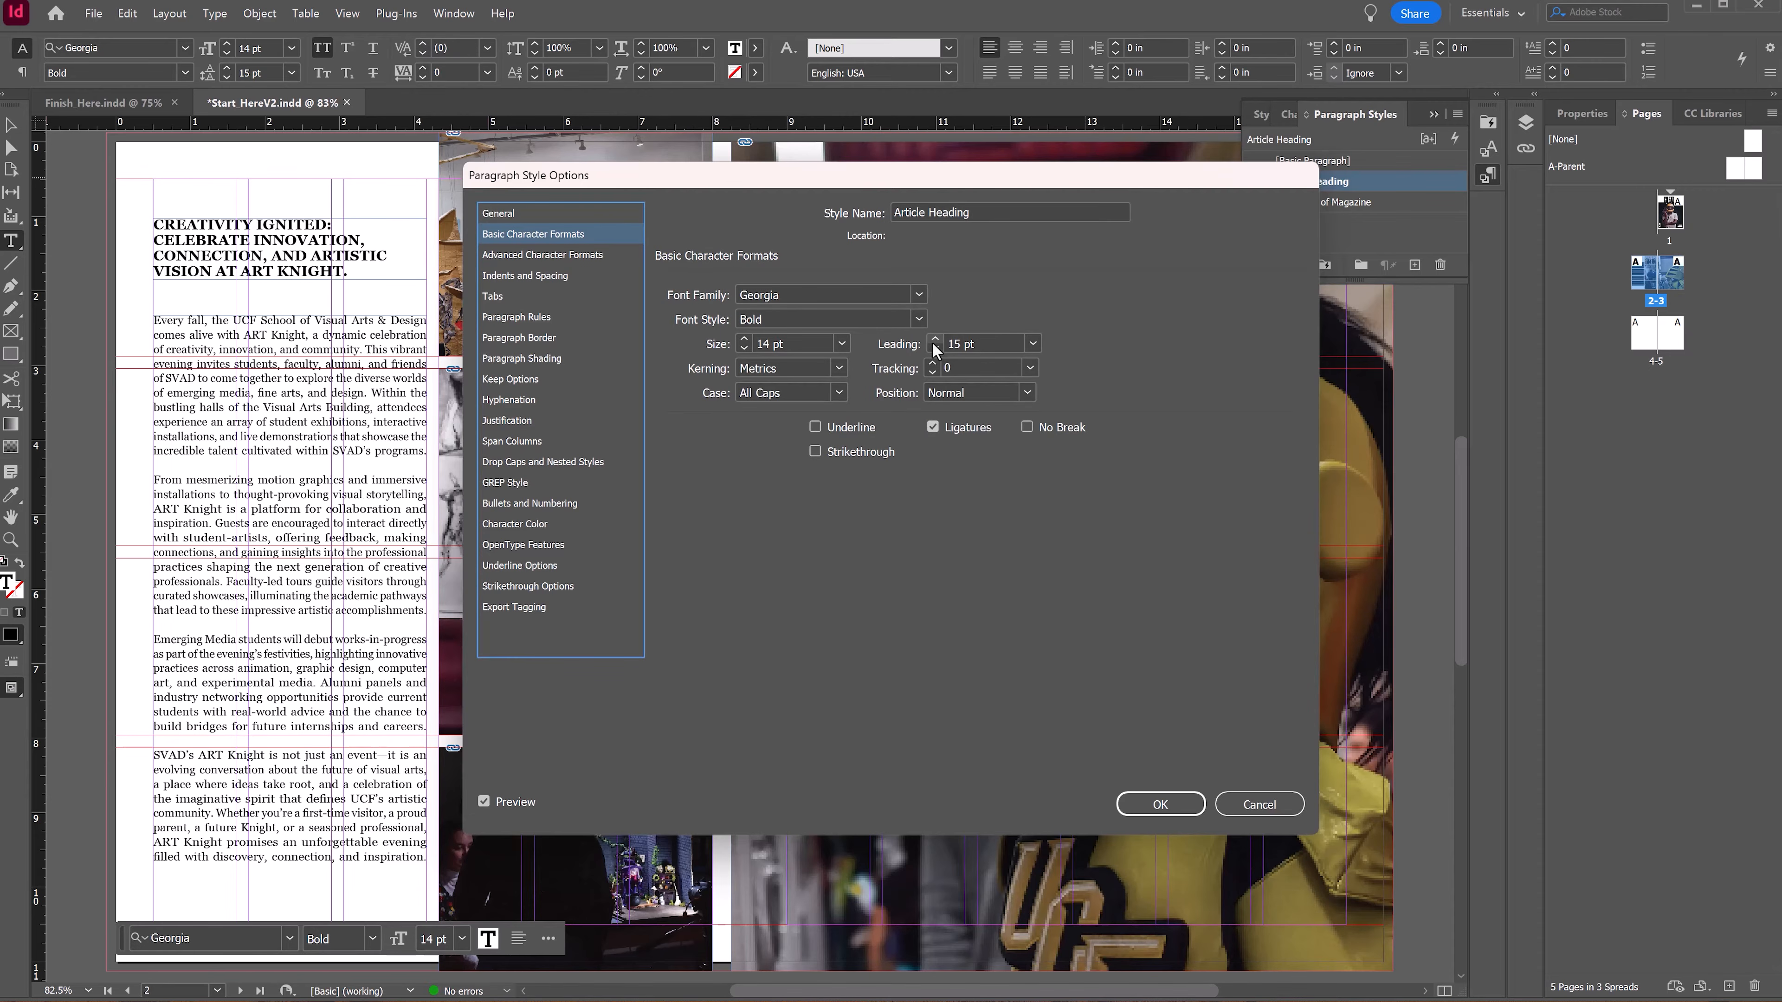
Step: Set the Article Heading style's alignment to Full Justify
left_click(528, 421)
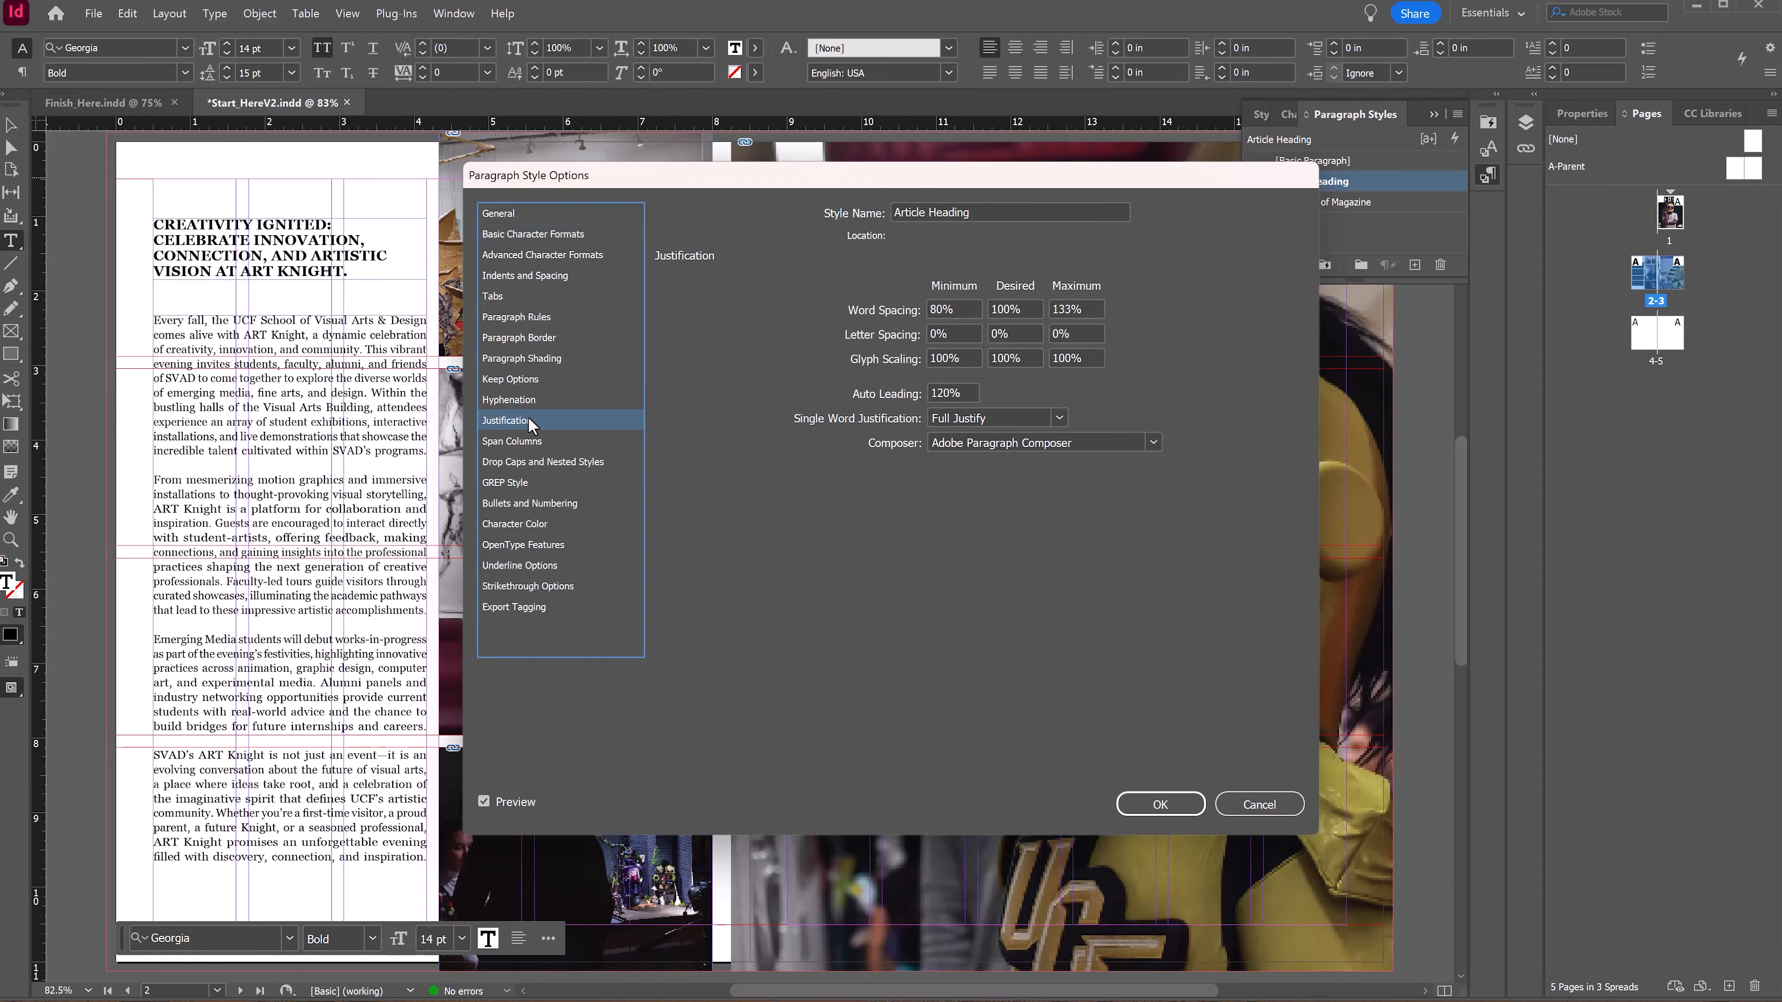
left_click(520, 317)
left_click(521, 338)
left_click(525, 275)
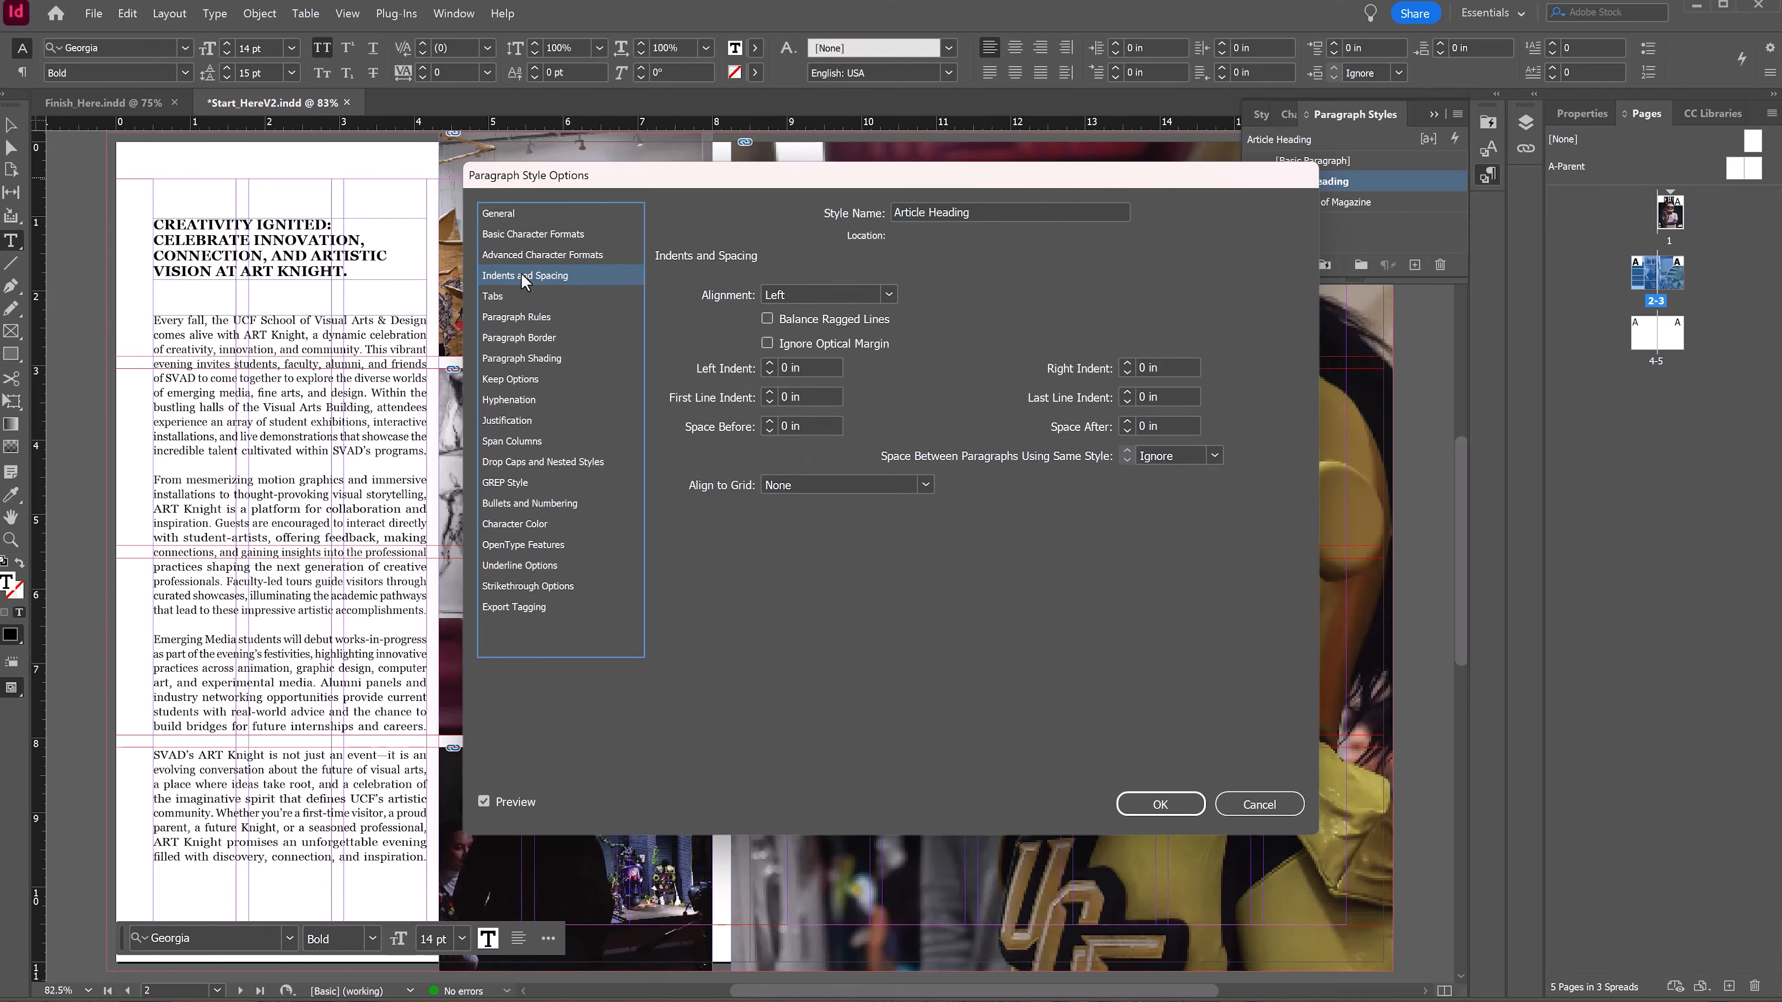
left_click(828, 295)
left_click(851, 354)
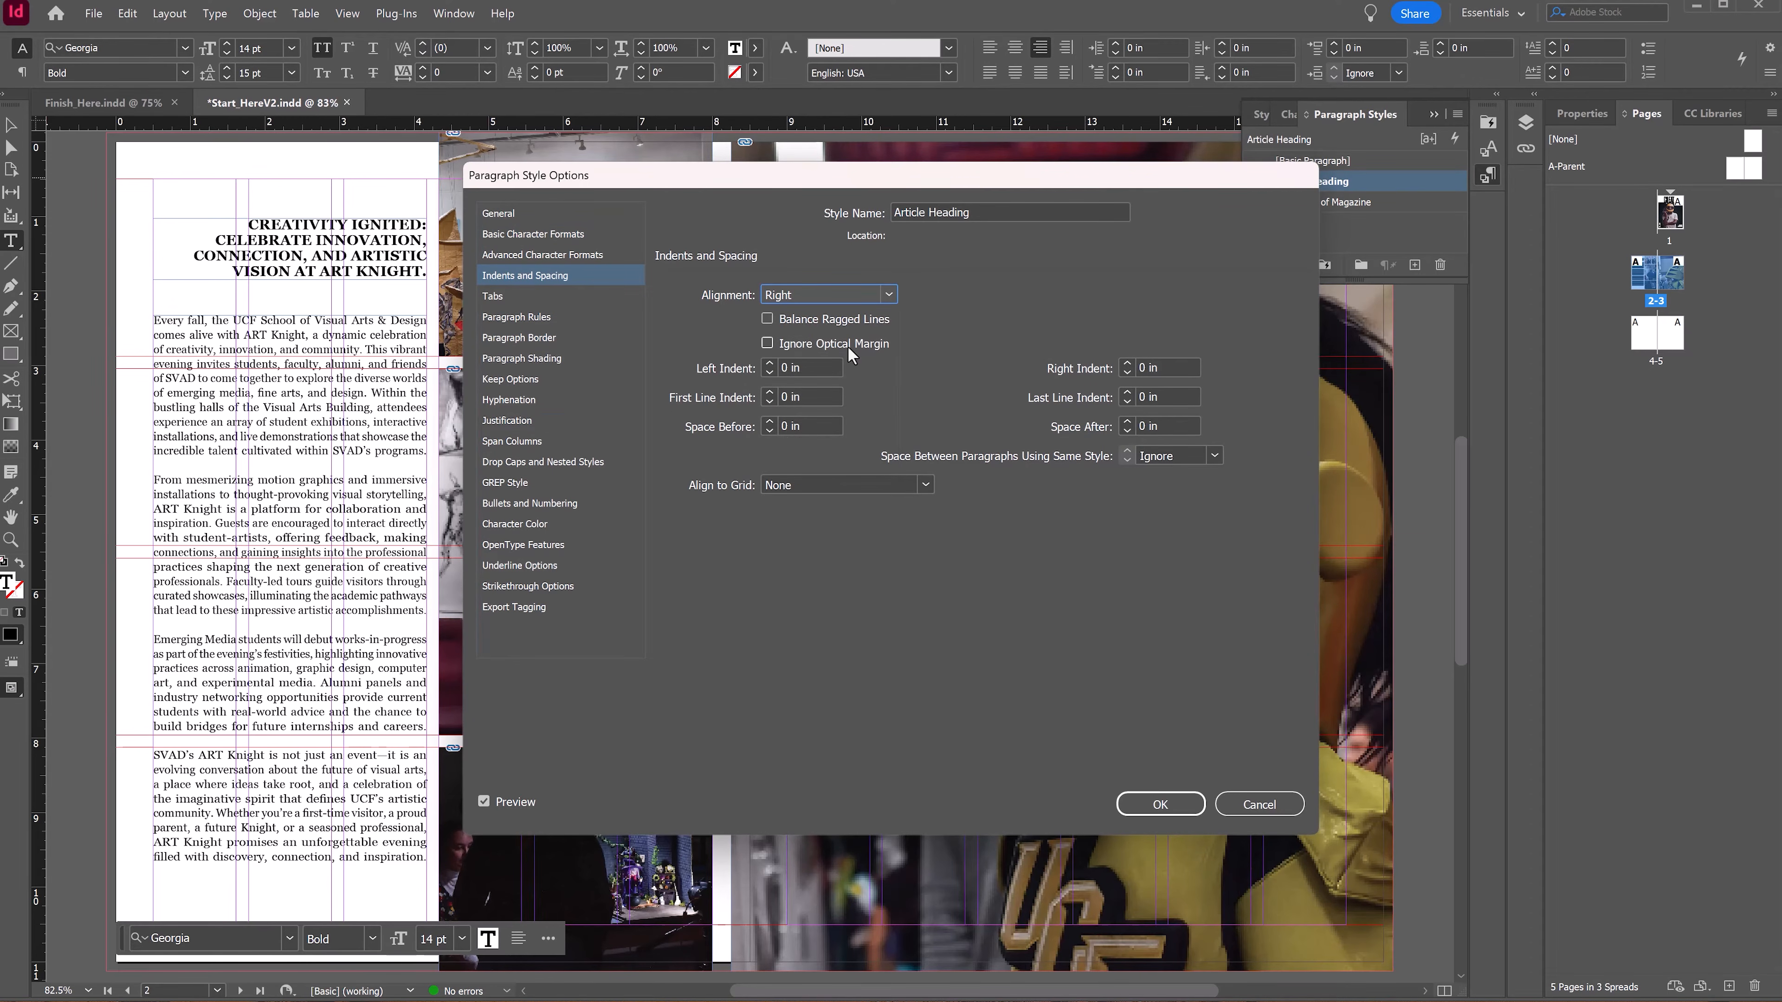
left_click(889, 295)
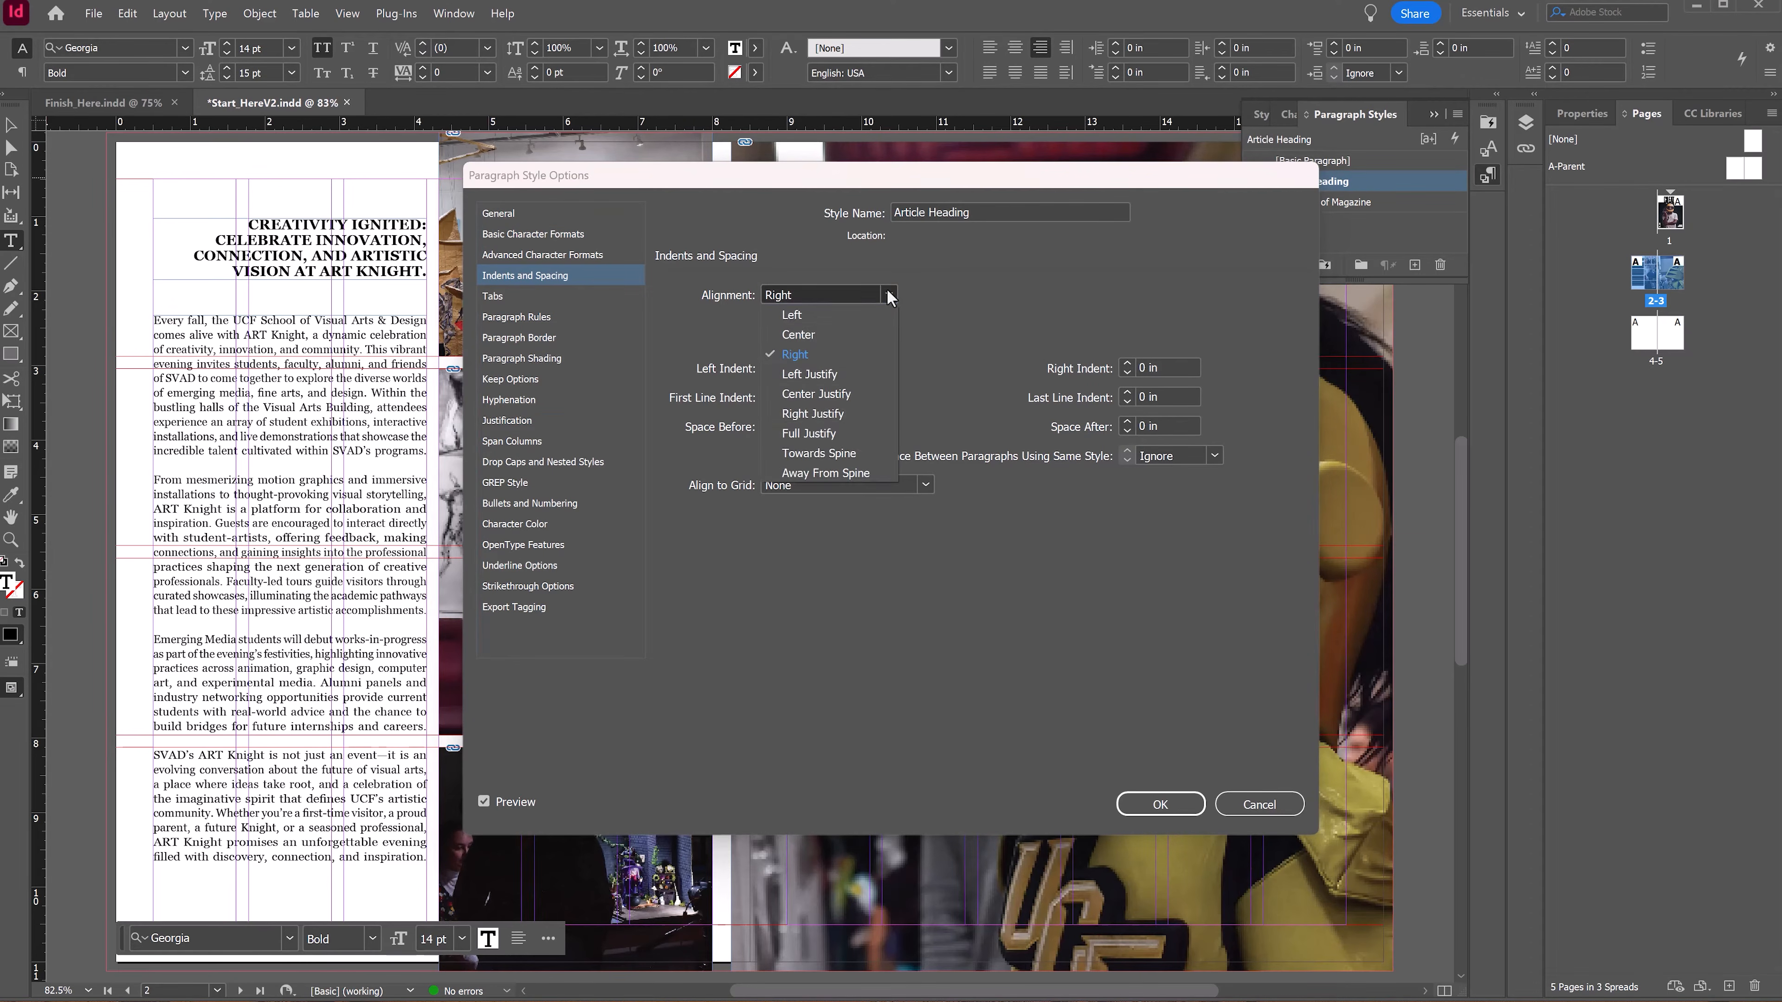
left_click(851, 428)
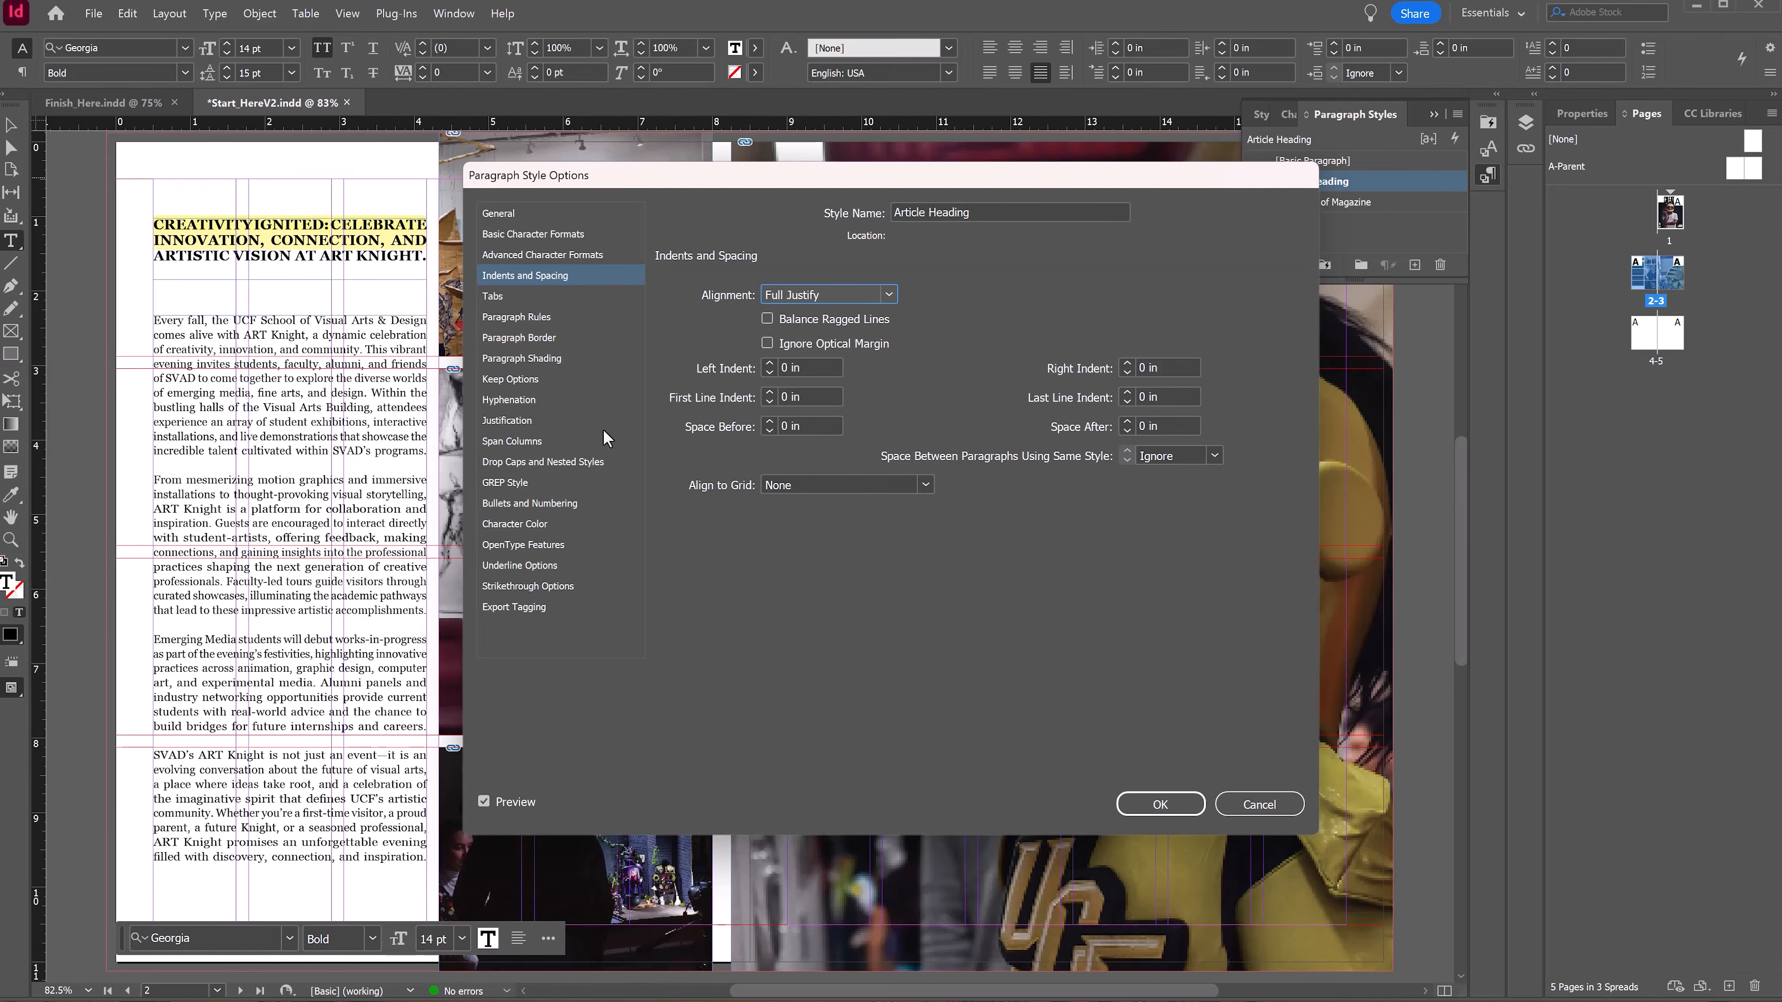
Step: Set the Article Heading style's minimum word spacing to 60% in its justification settings
left_click(518, 420)
left_click_drag(936, 310, 920, 315)
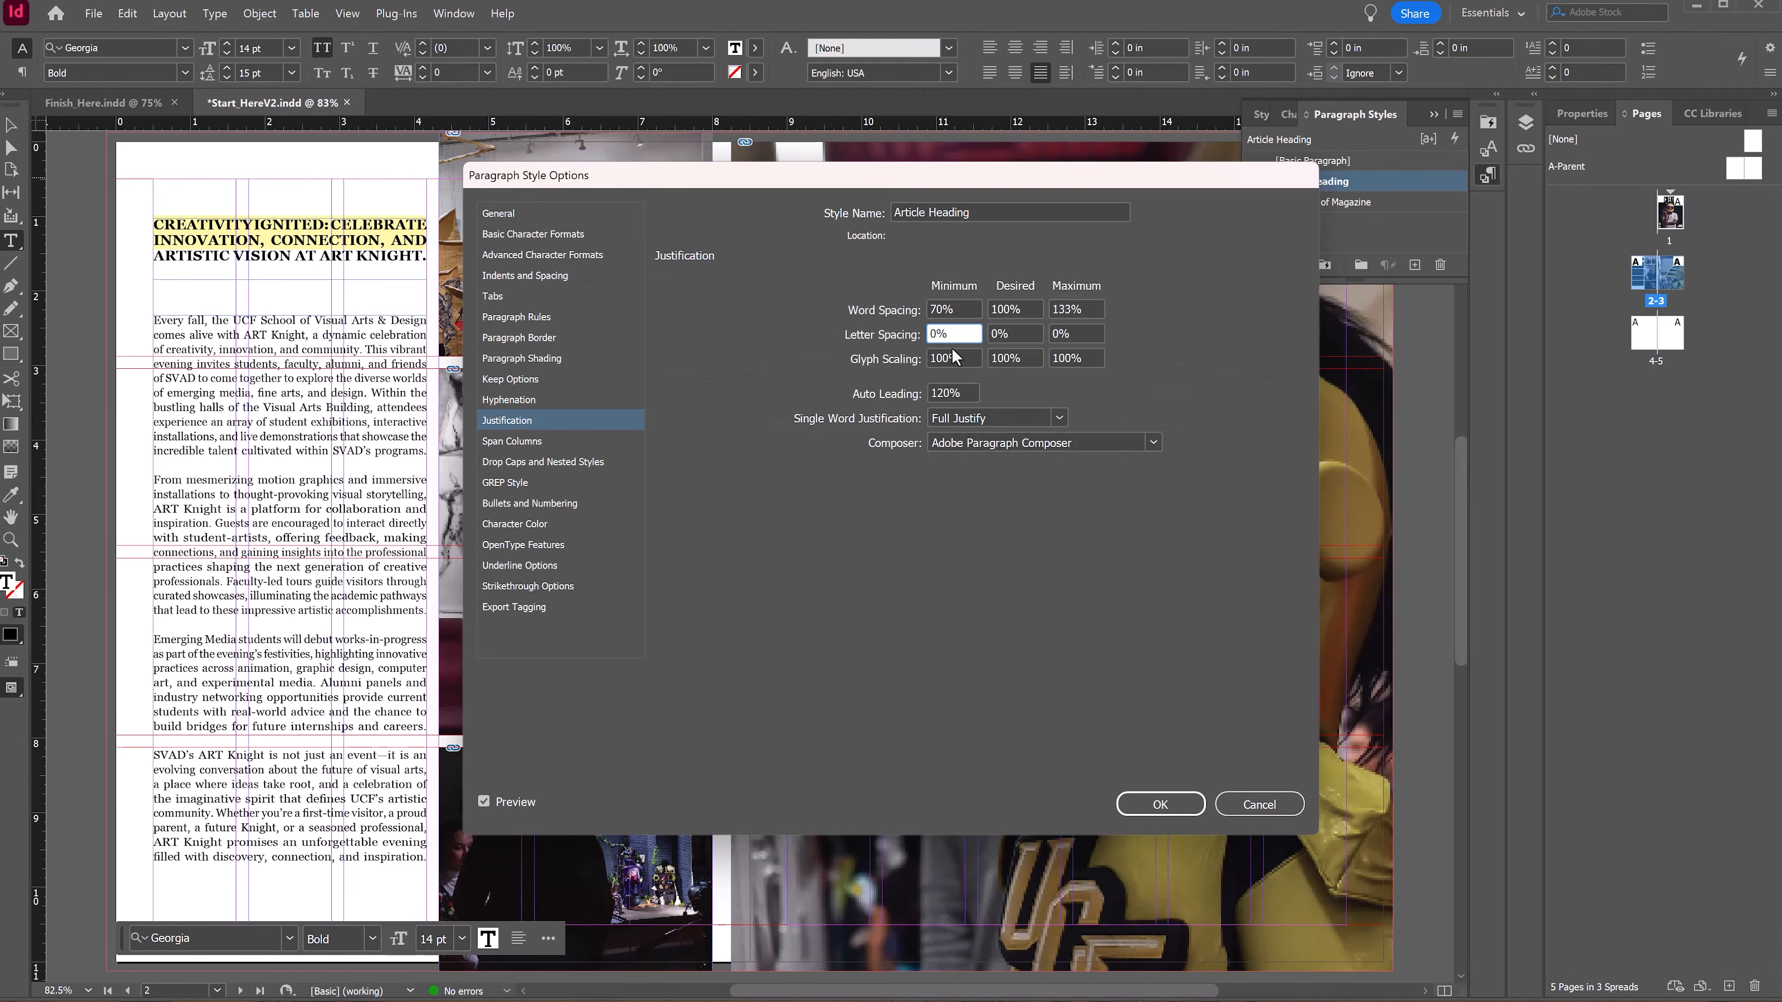
type("6")
Step: Try to set the Article Heading style's minimum glyph scaling to 7%
left_click(951, 324)
left_click_drag(943, 393, 930, 358)
type("15")
type("2")
type("7")
left_click(1013, 359)
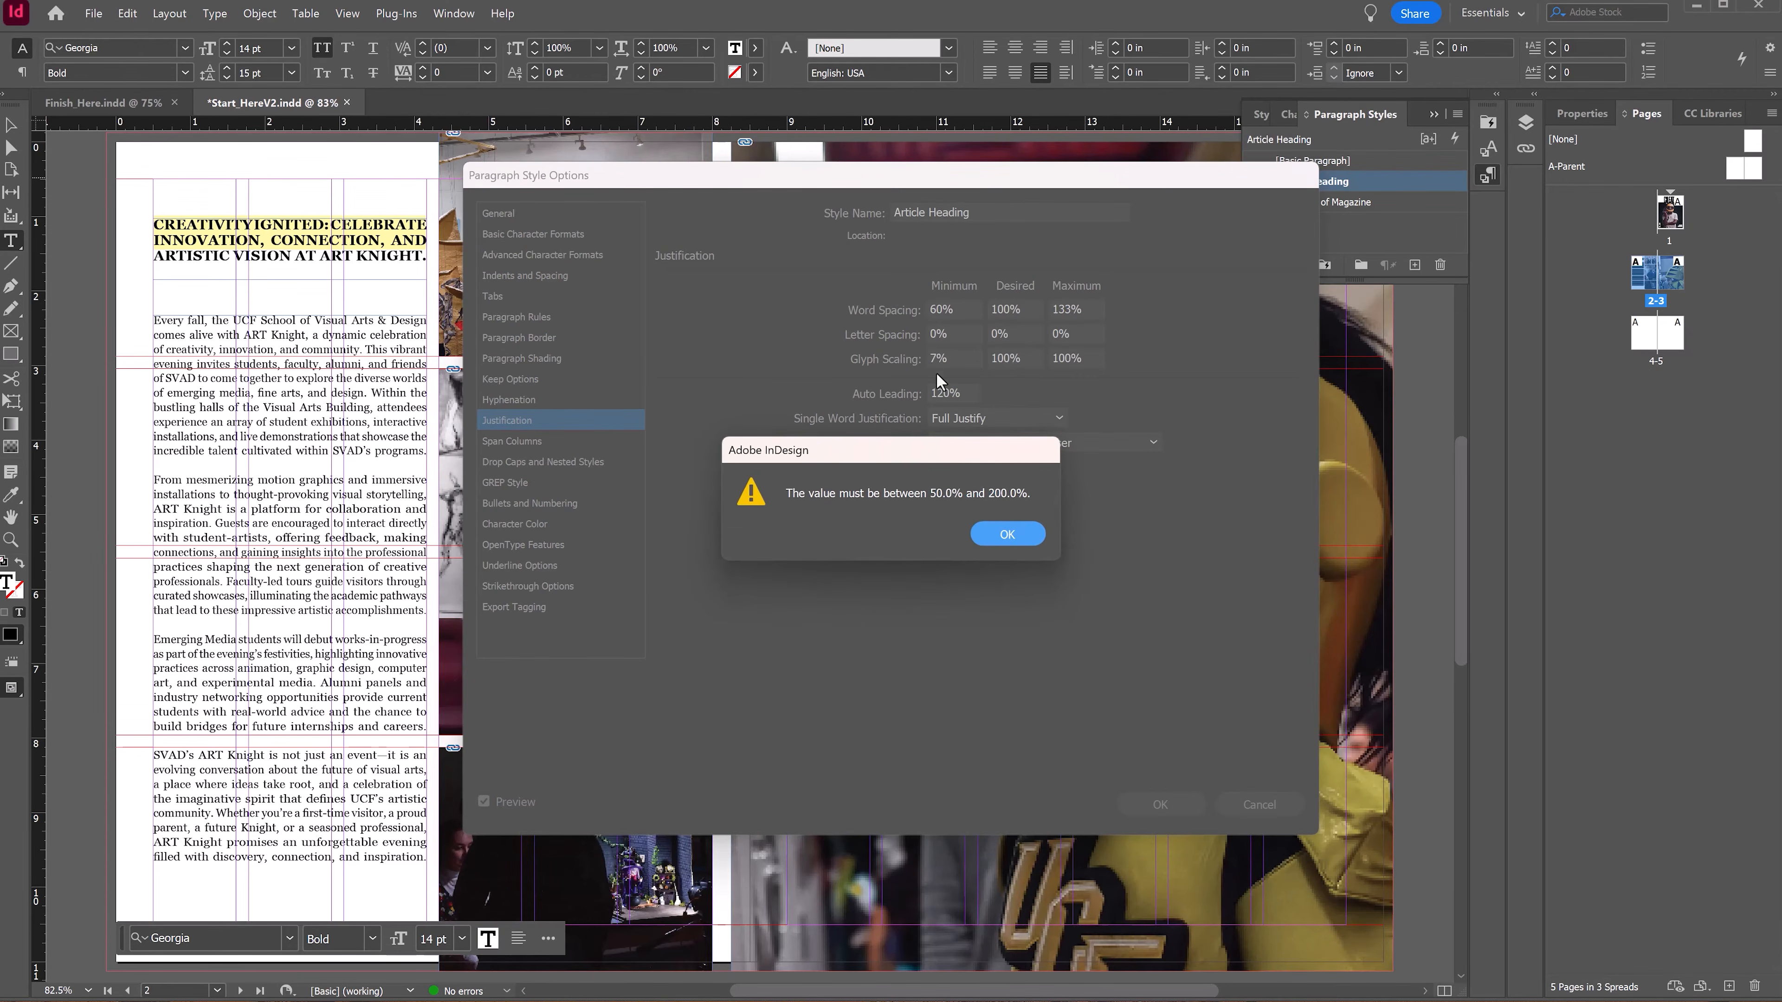
left_click(1004, 534)
Step: Set the Article Heading style's letter spacing to -7% minimum and 3% maximum, then close the style options
left_click_drag(949, 358, 919, 331)
type("-7")
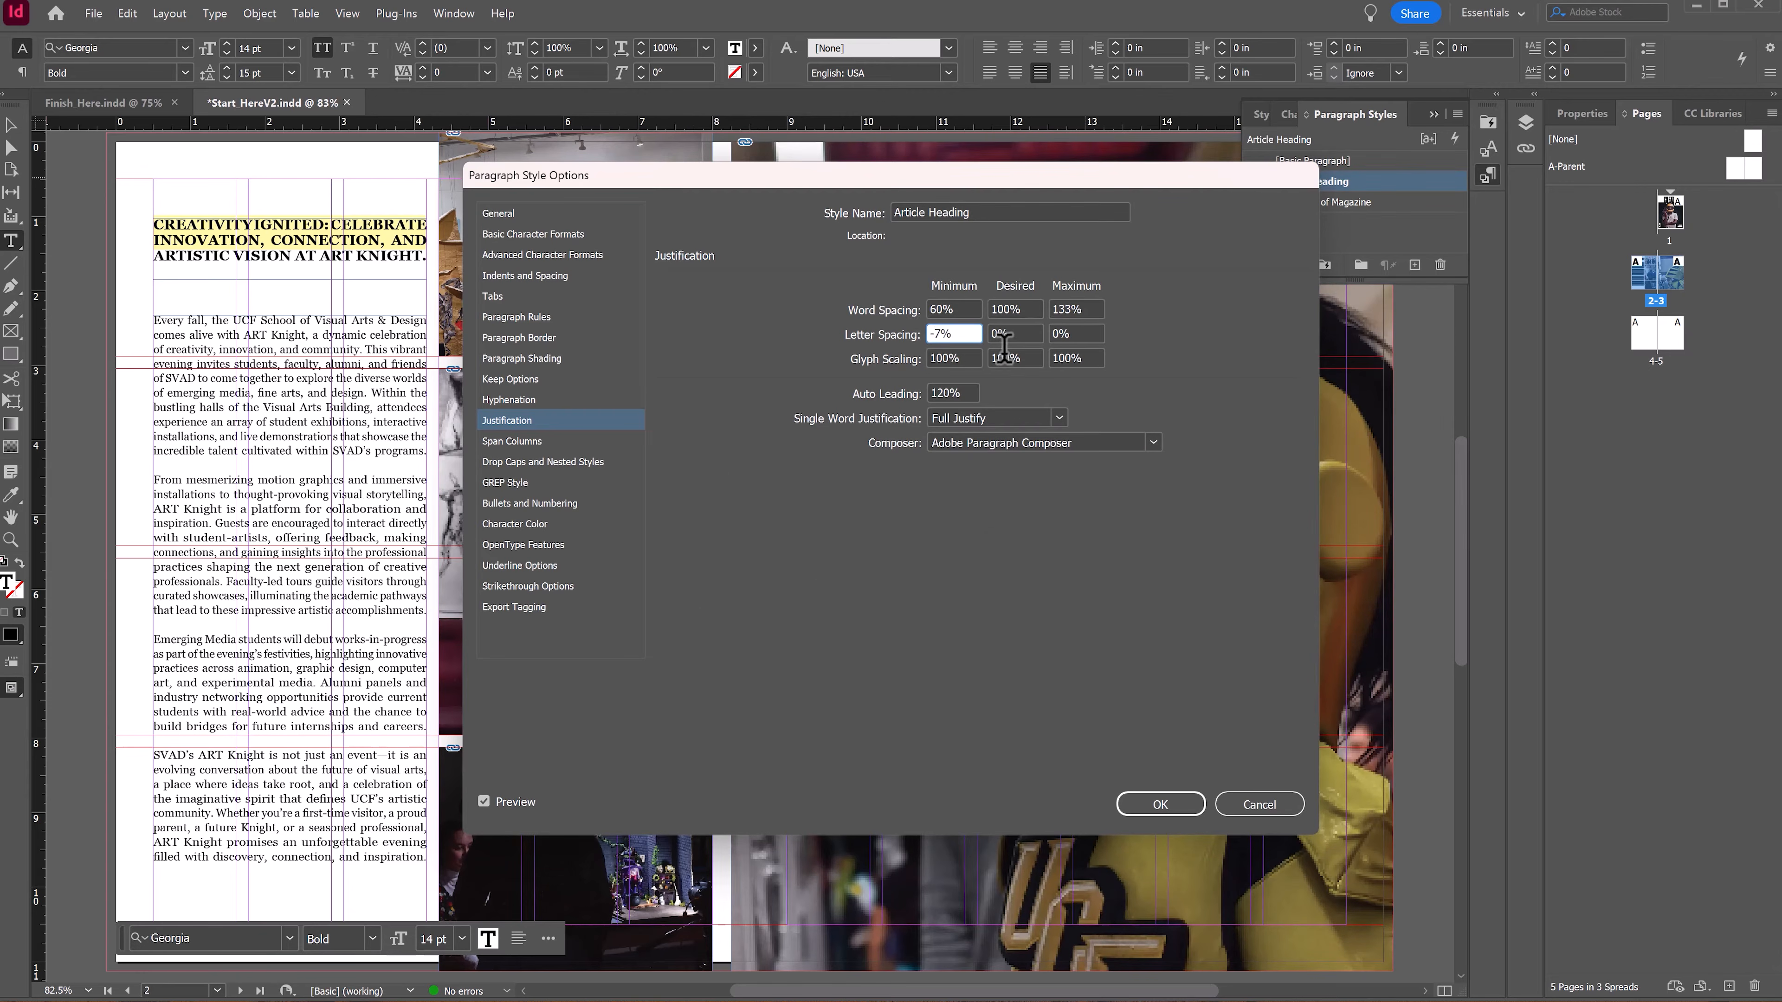
left_click(1021, 335)
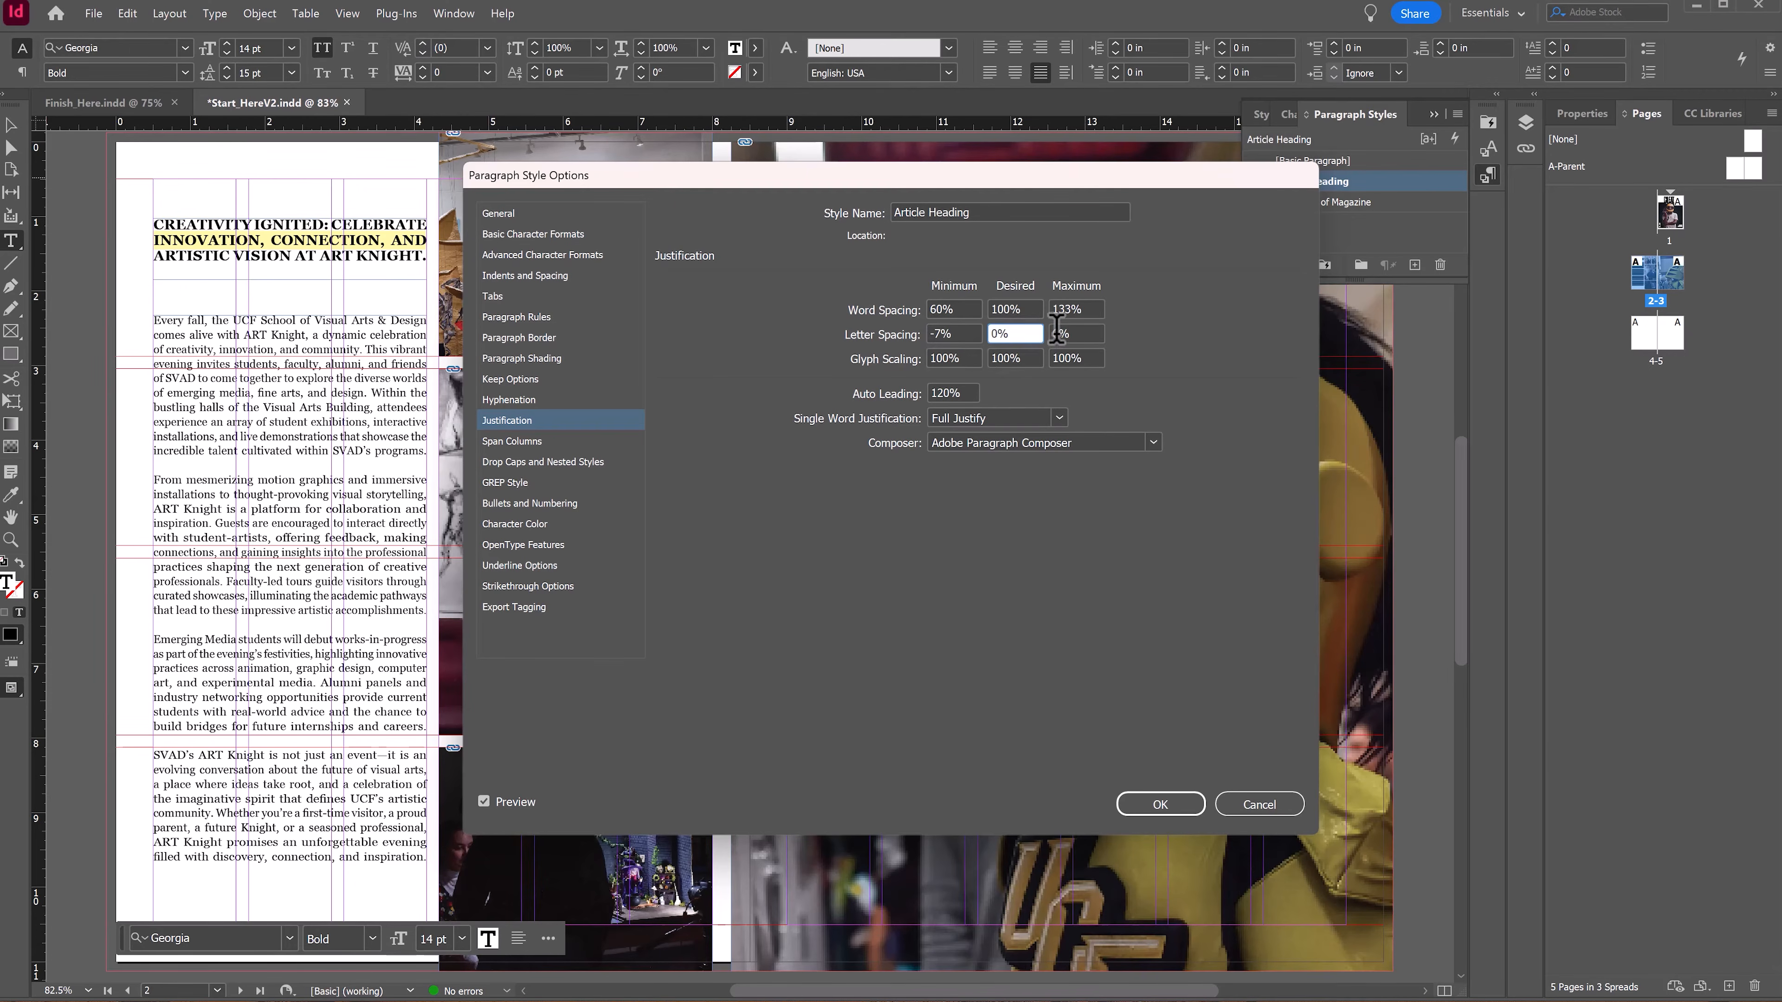
left_click_drag(1061, 334, 1052, 330)
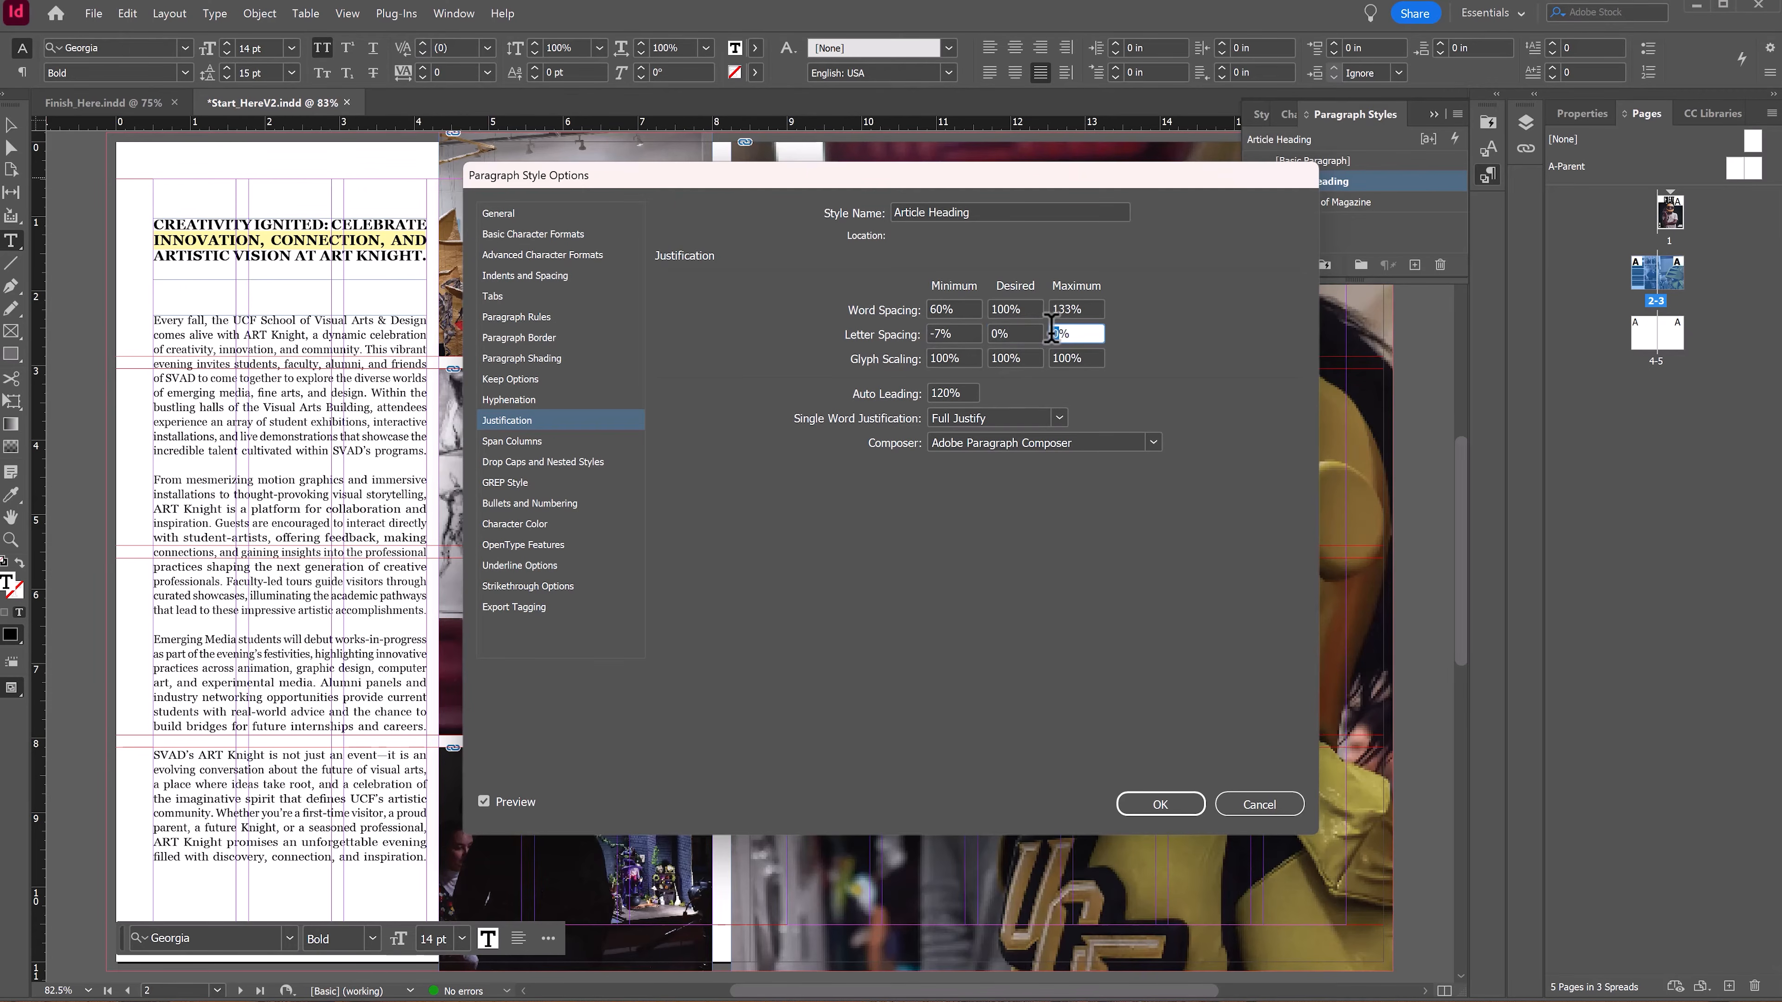
type("3")
left_click(1037, 359)
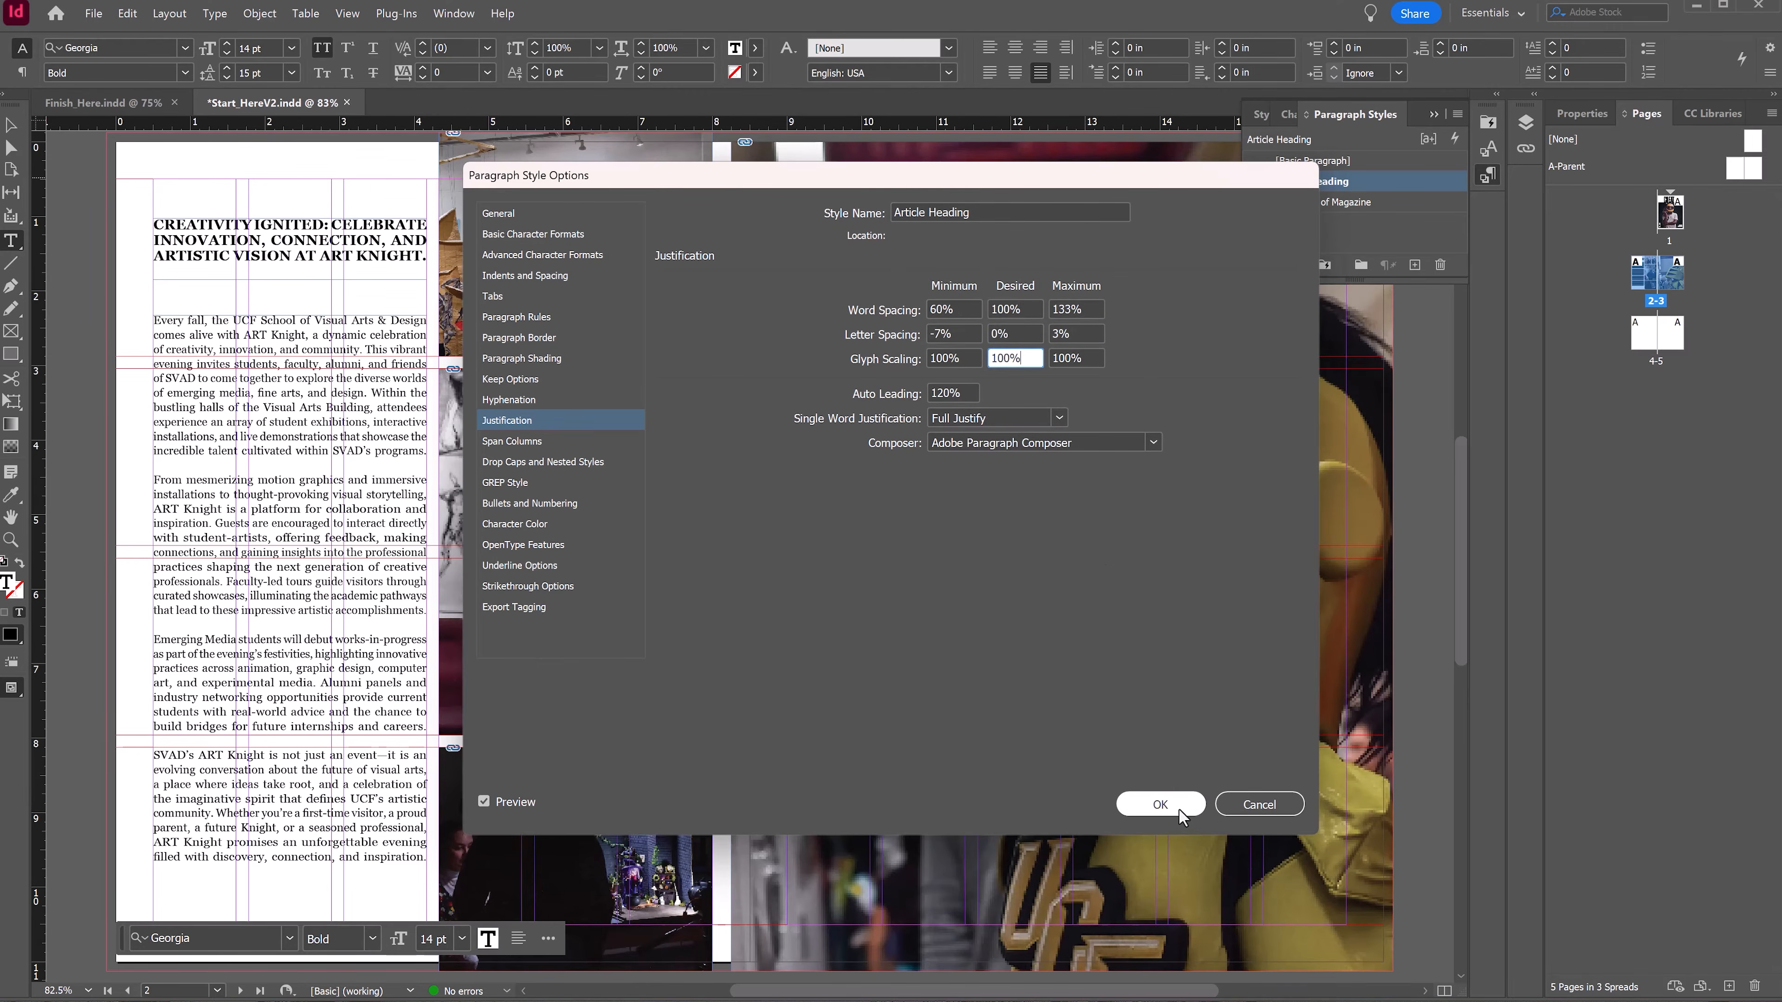
left_click(1161, 805)
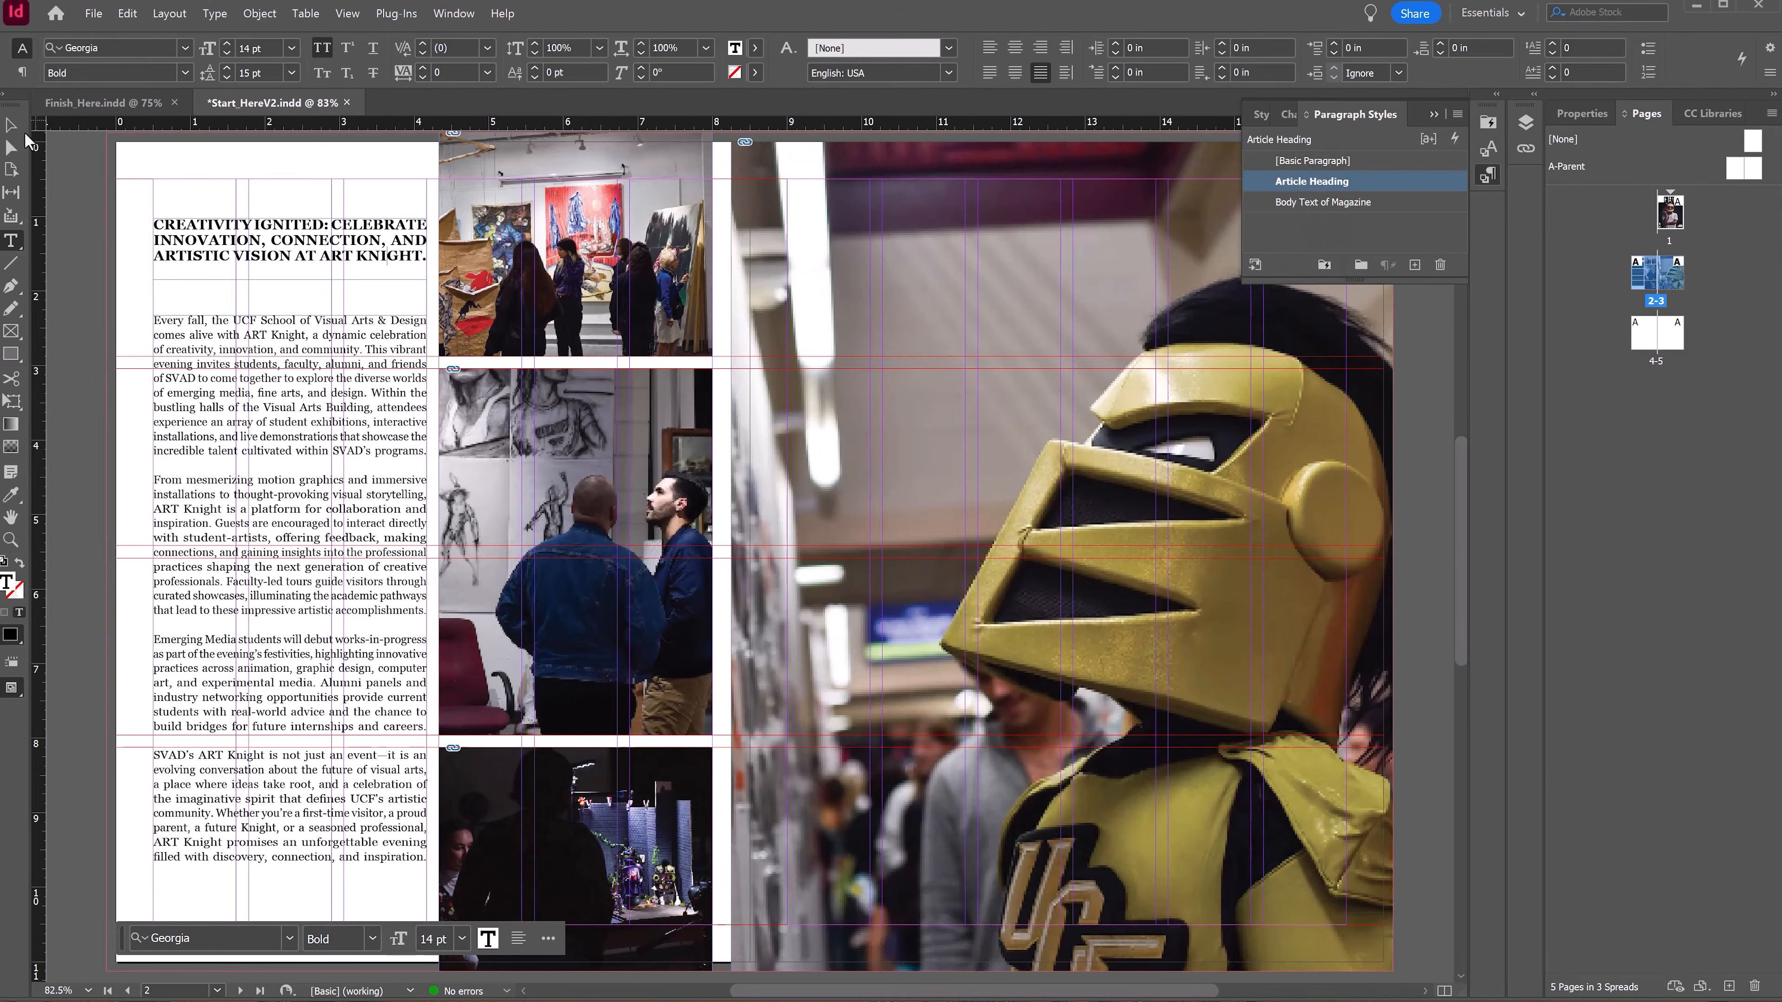
key("Escape")
key("w")
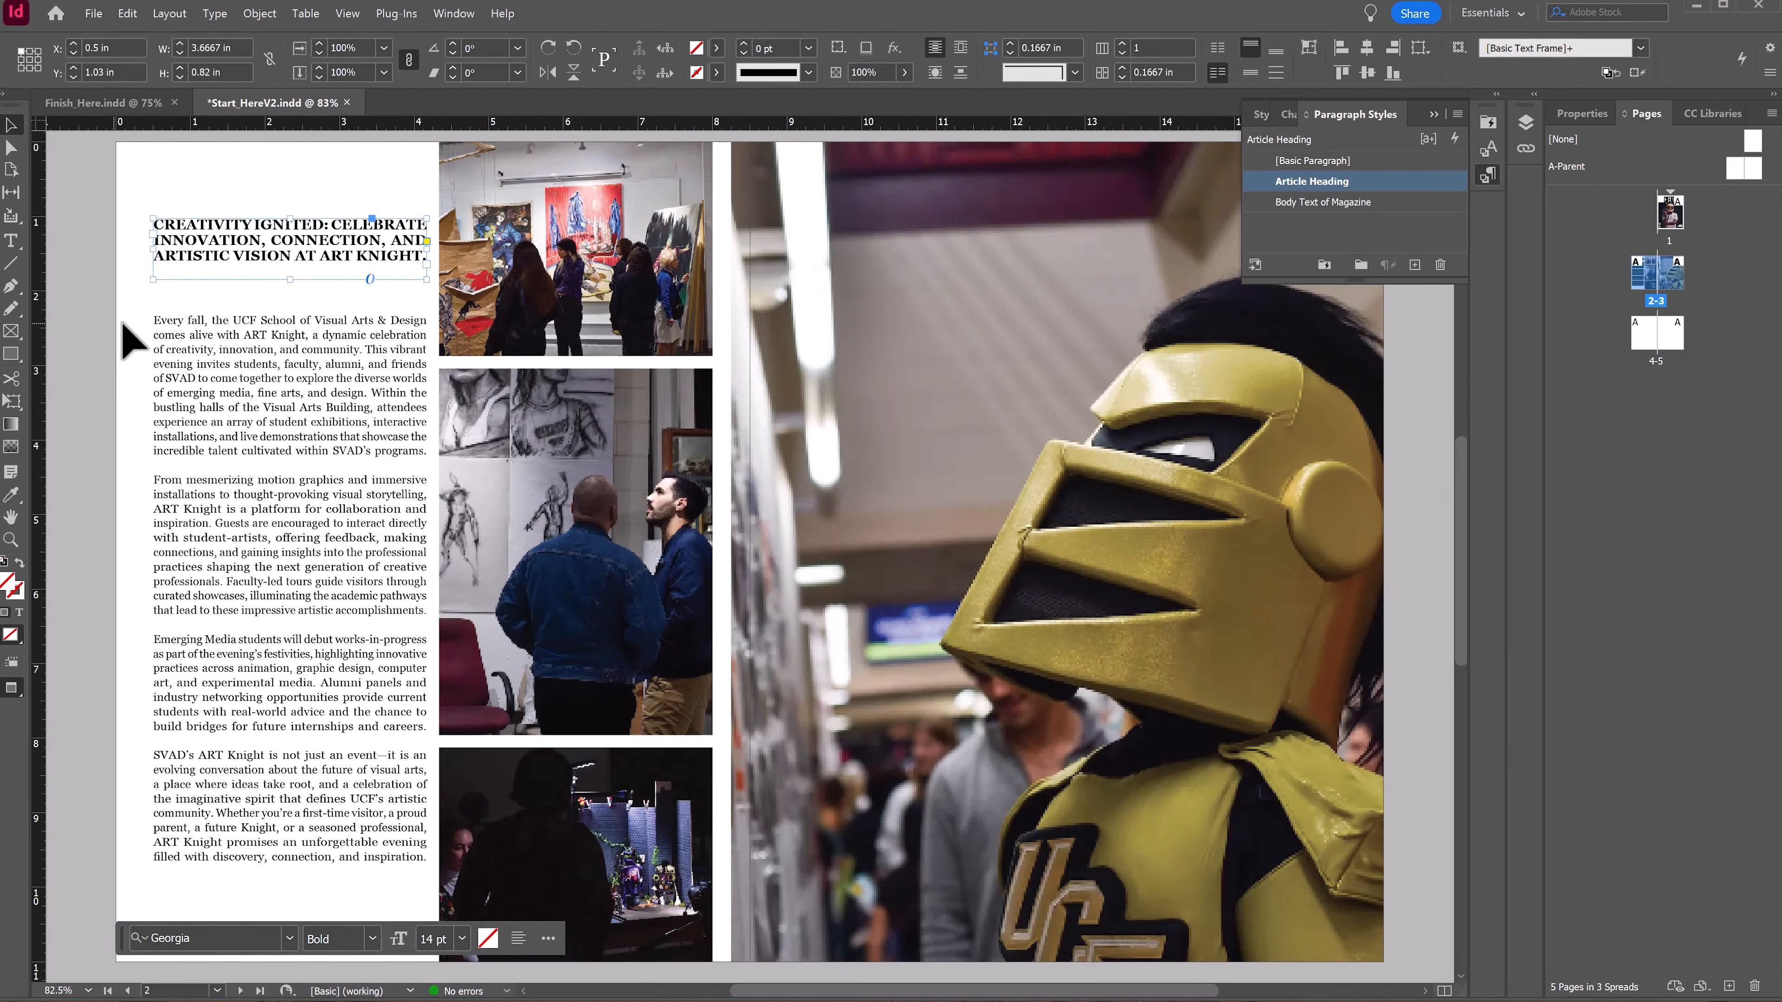
left_click(94, 329)
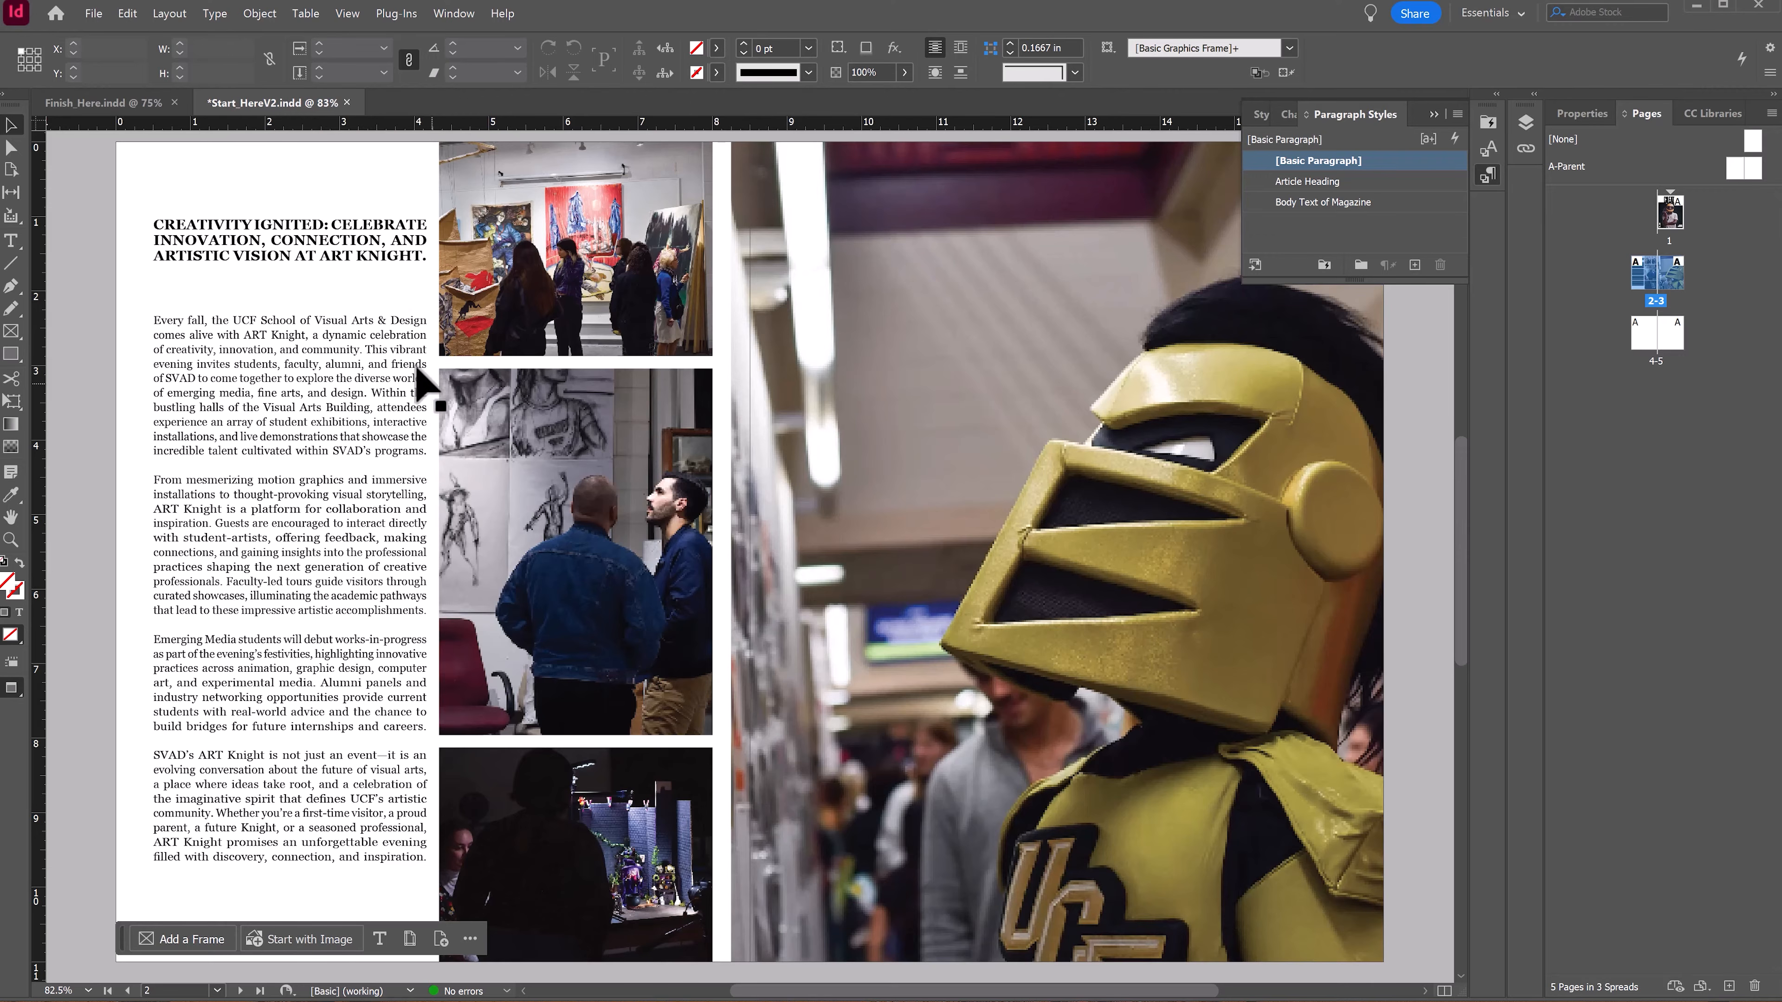
left_click(281, 240)
left_click_drag(283, 233, 295, 290)
left_click(135, 277)
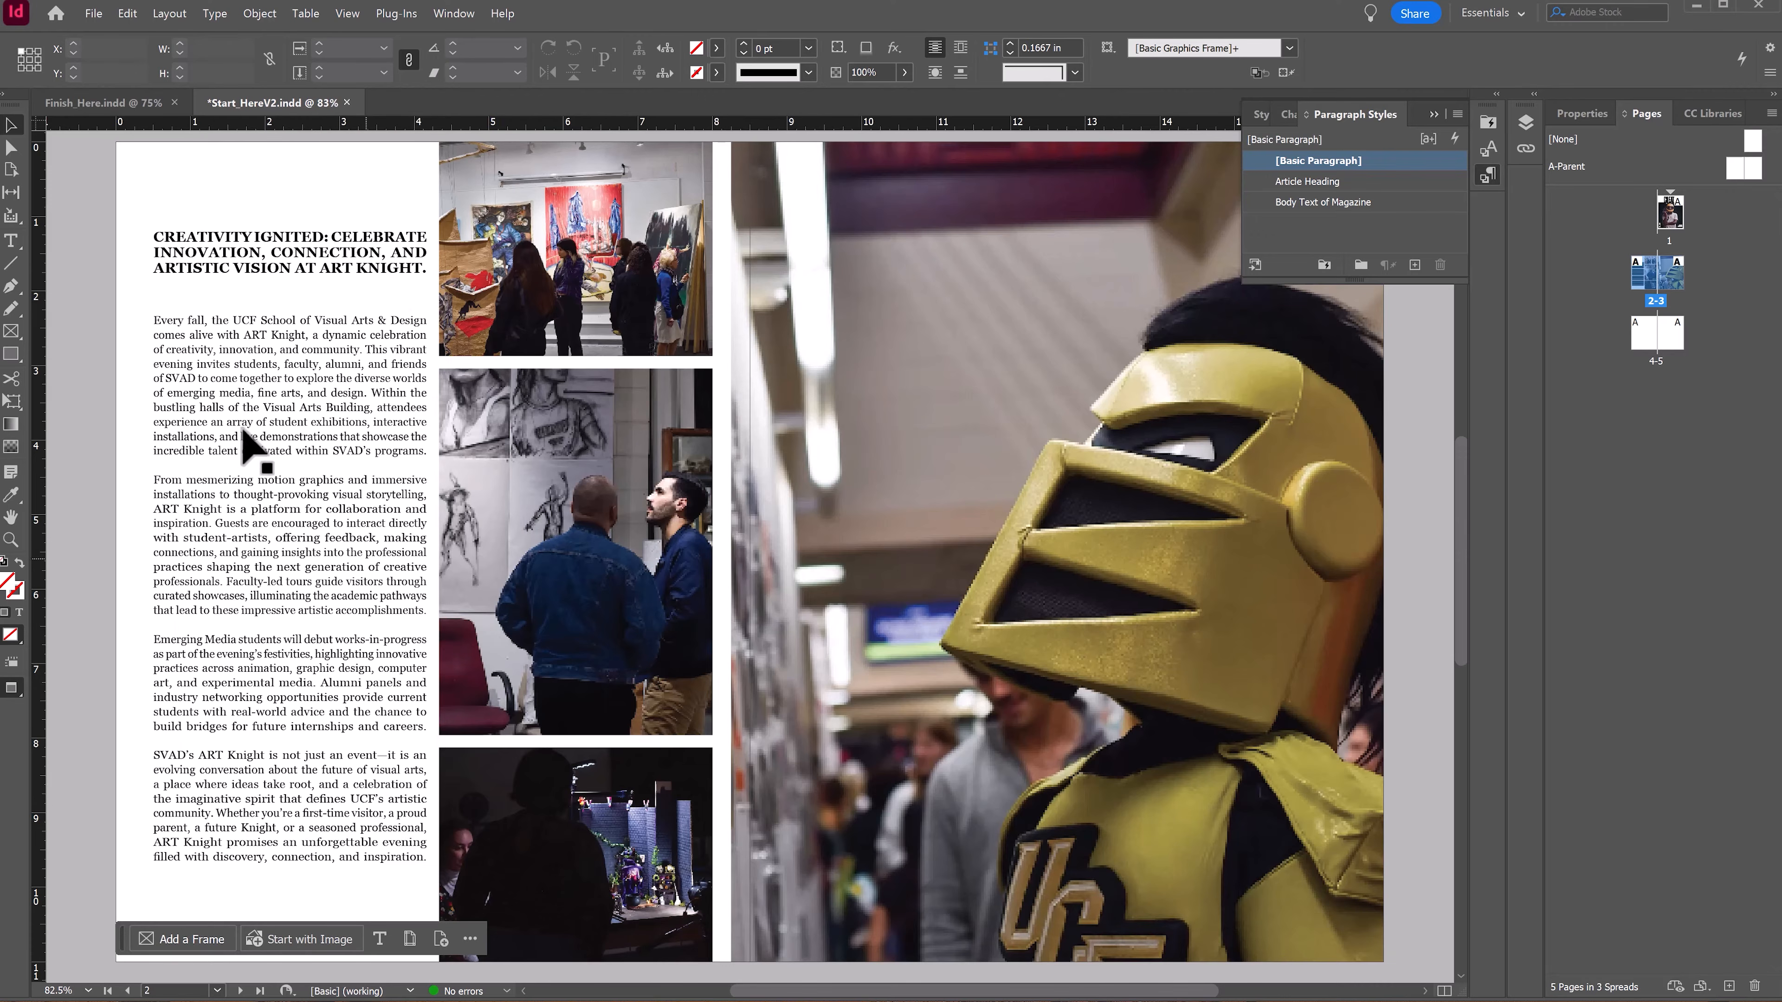
Step: Add a four-line drop cap to the first paragraph of the body text
double_click(166, 326)
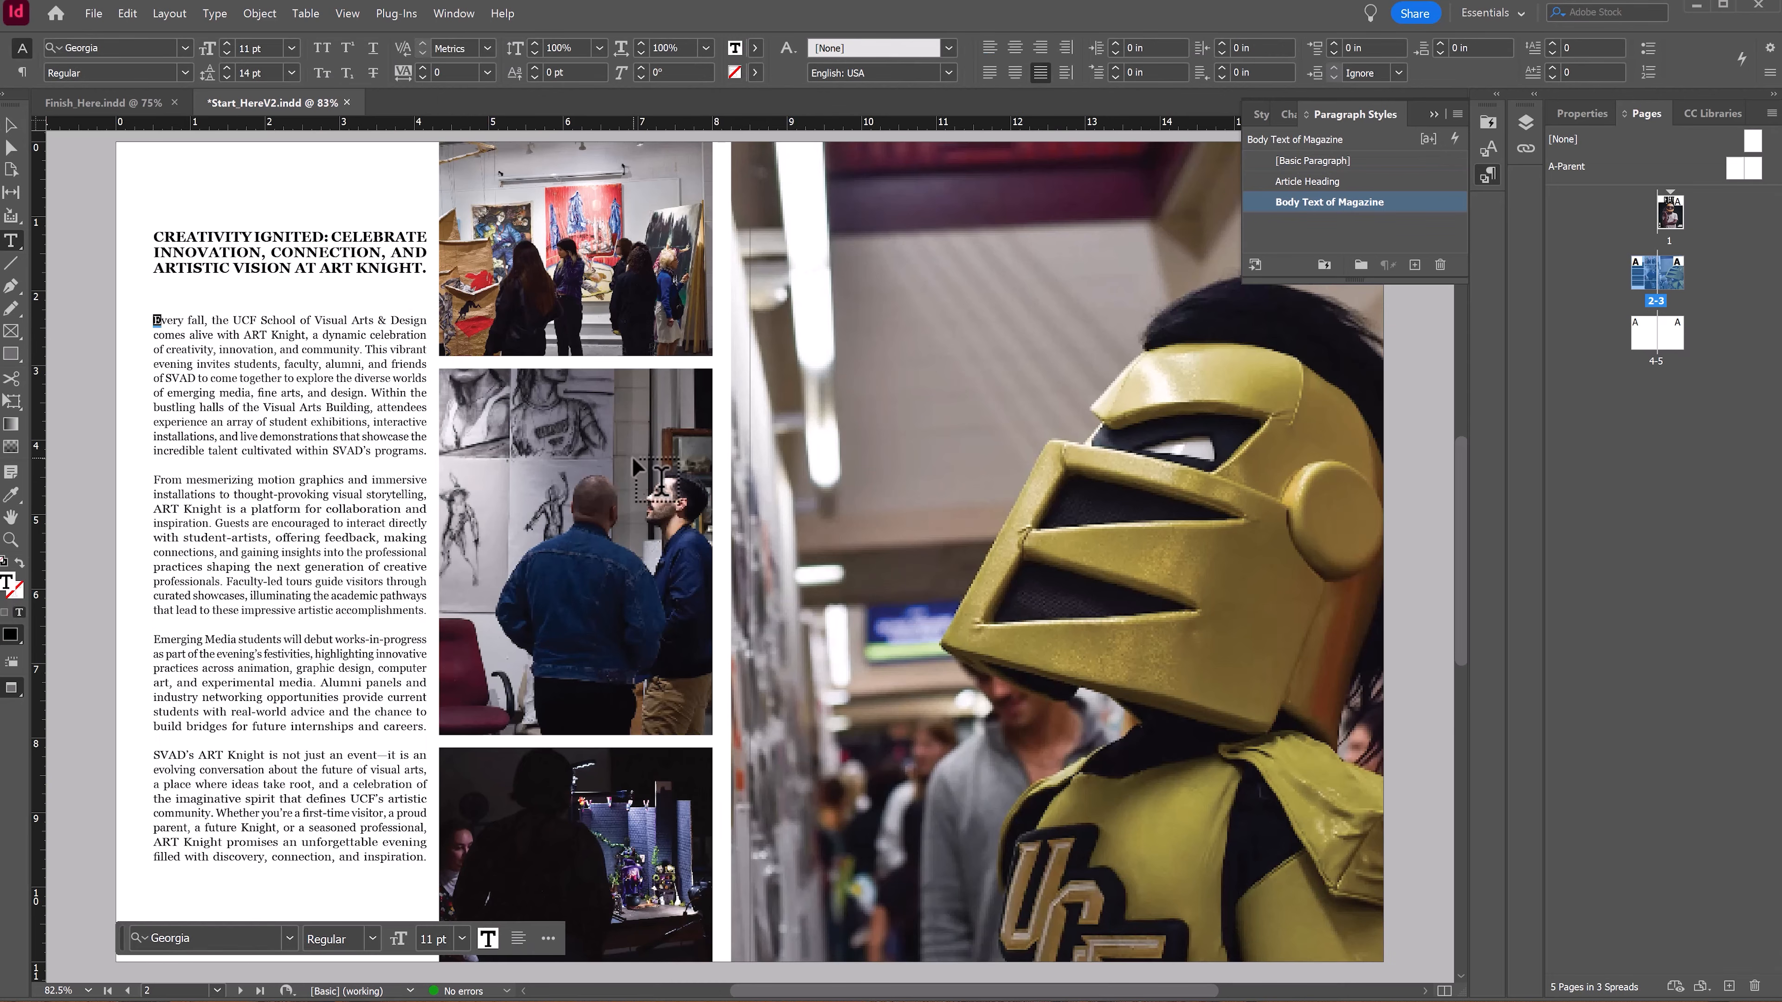
left_click(1586, 112)
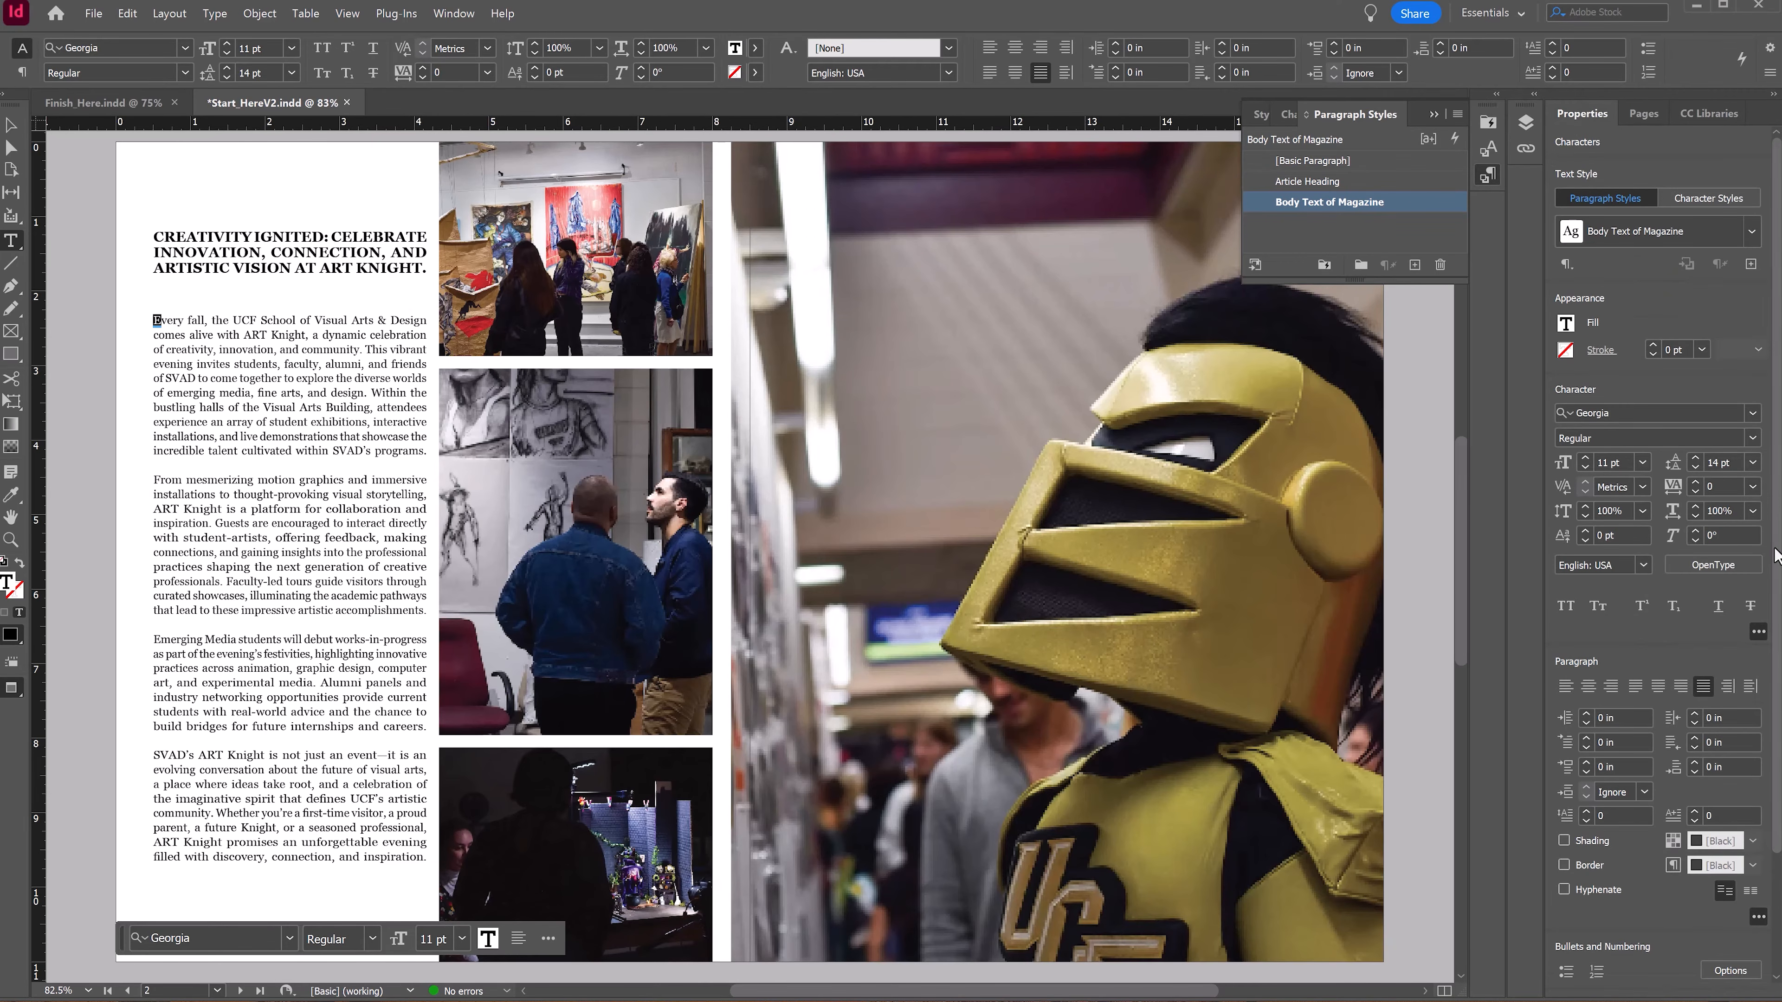
scroll(1775, 554, "down", 2)
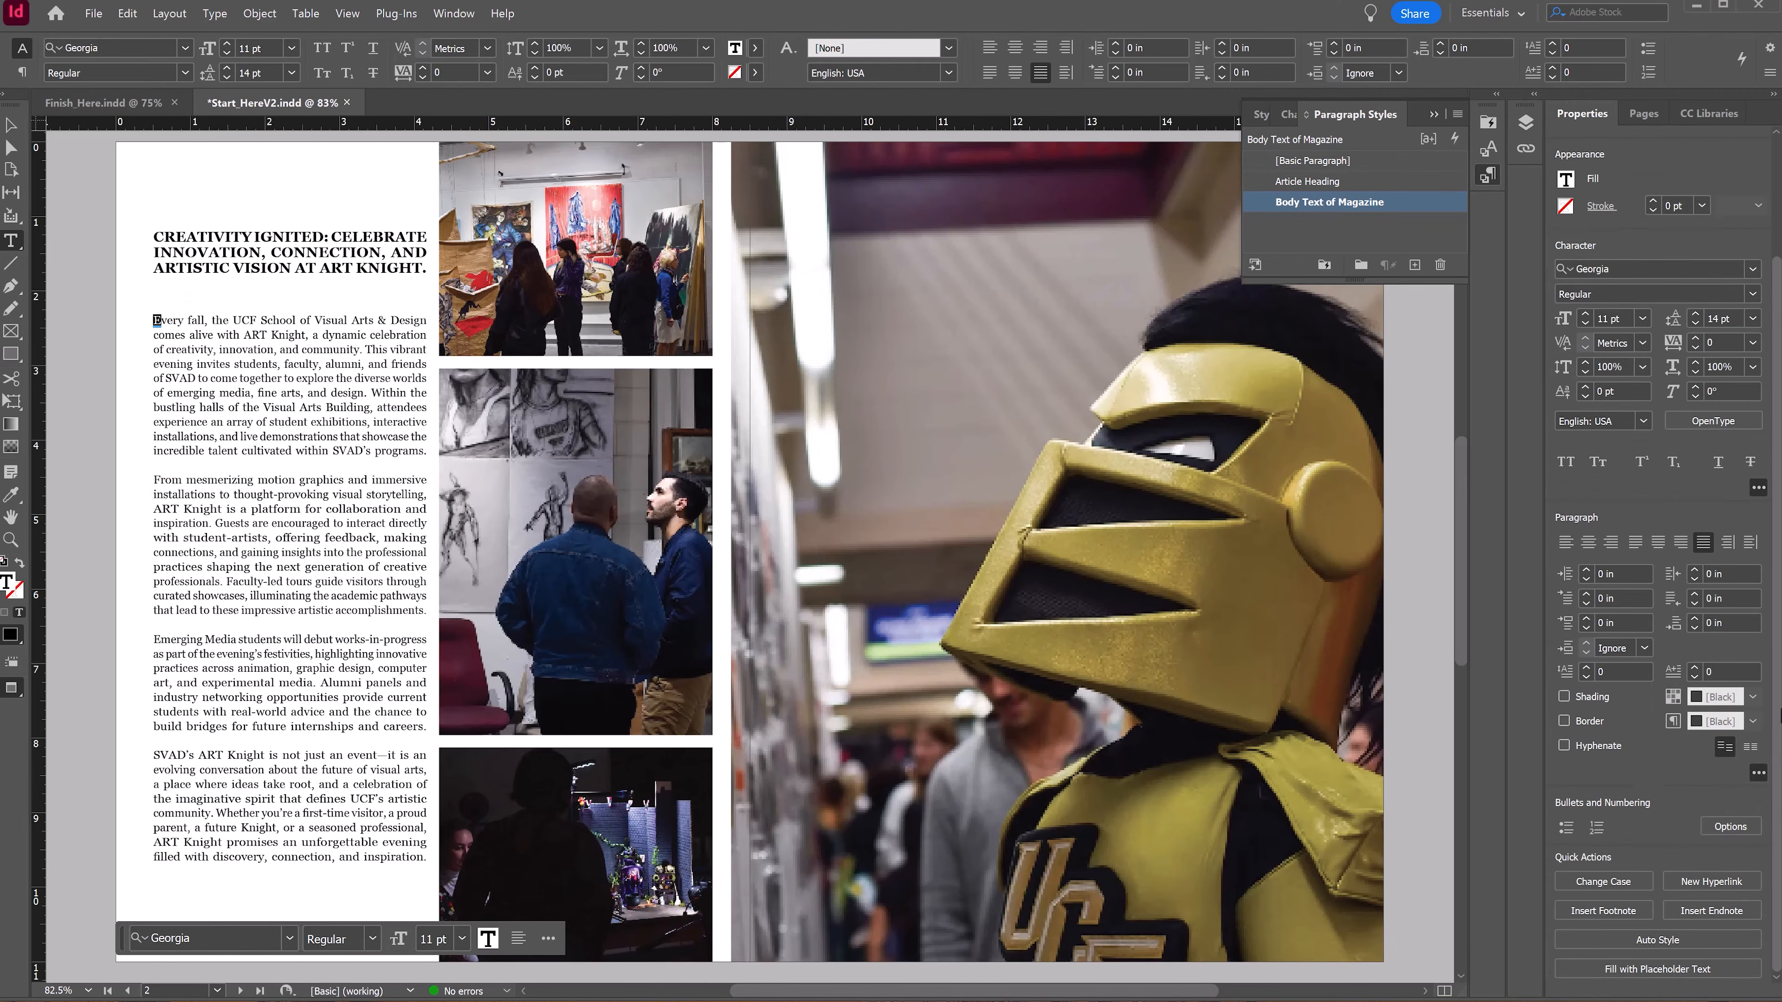
left_click(1583, 667)
left_click(1583, 667)
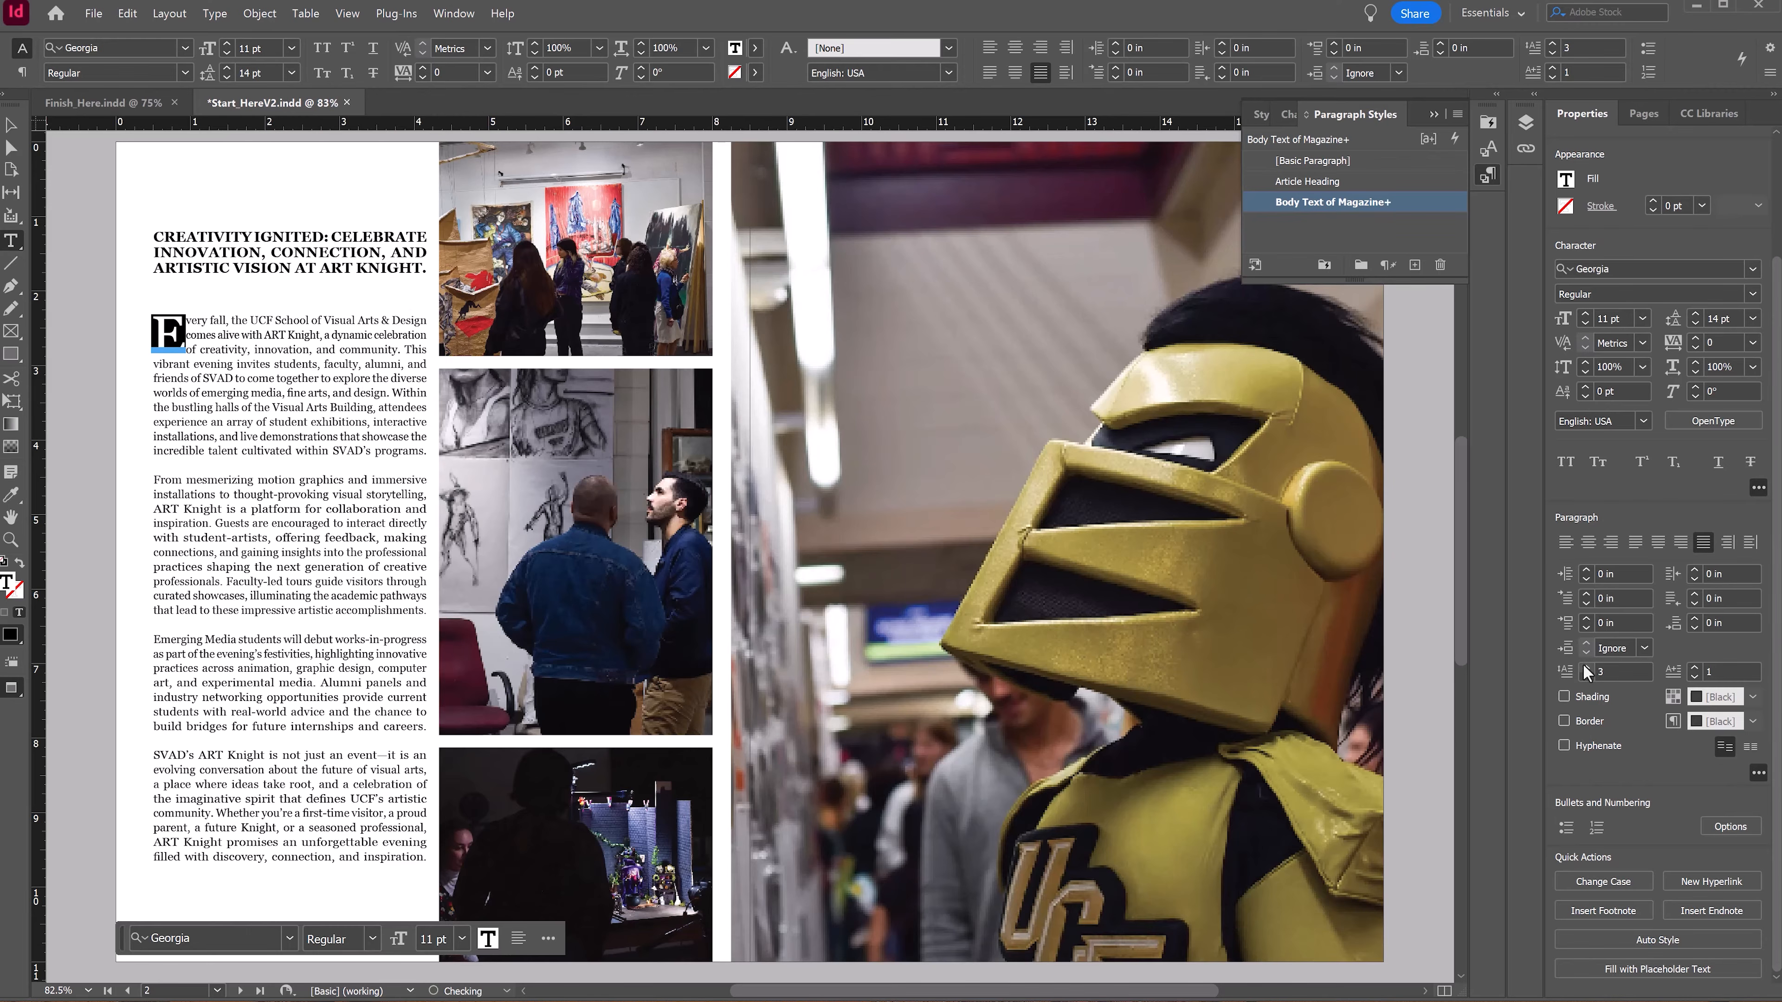
left_click(1584, 666)
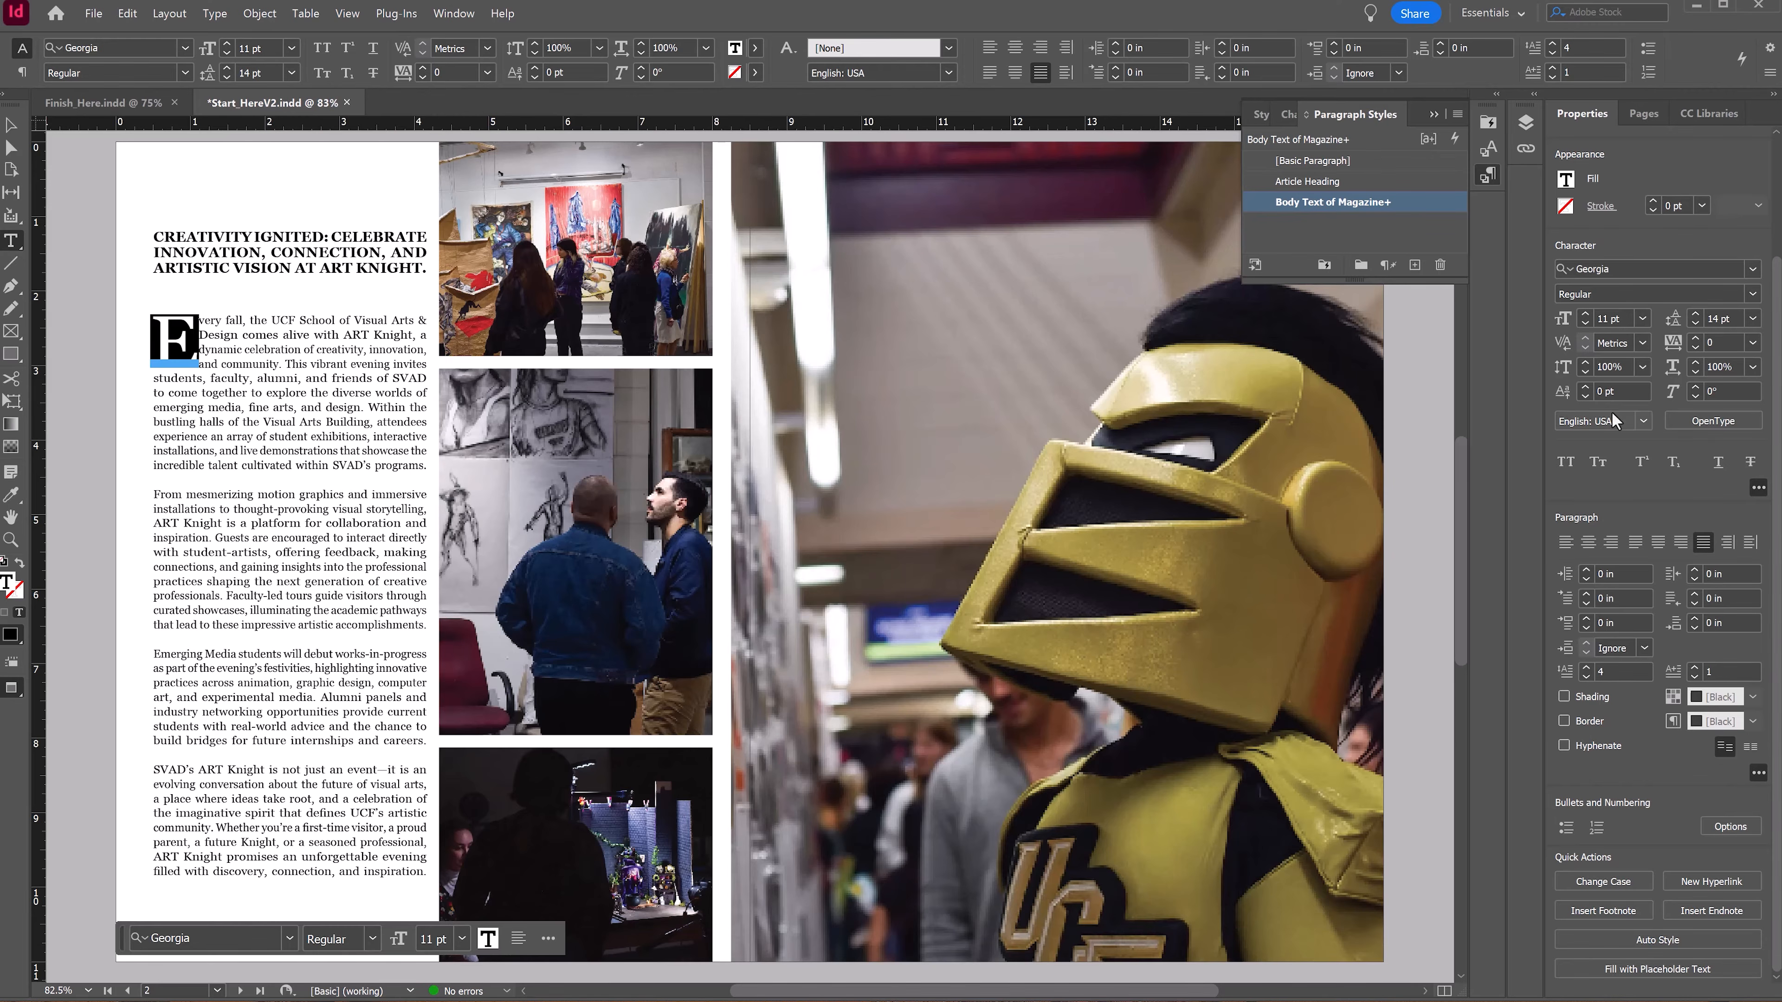
key("Escape")
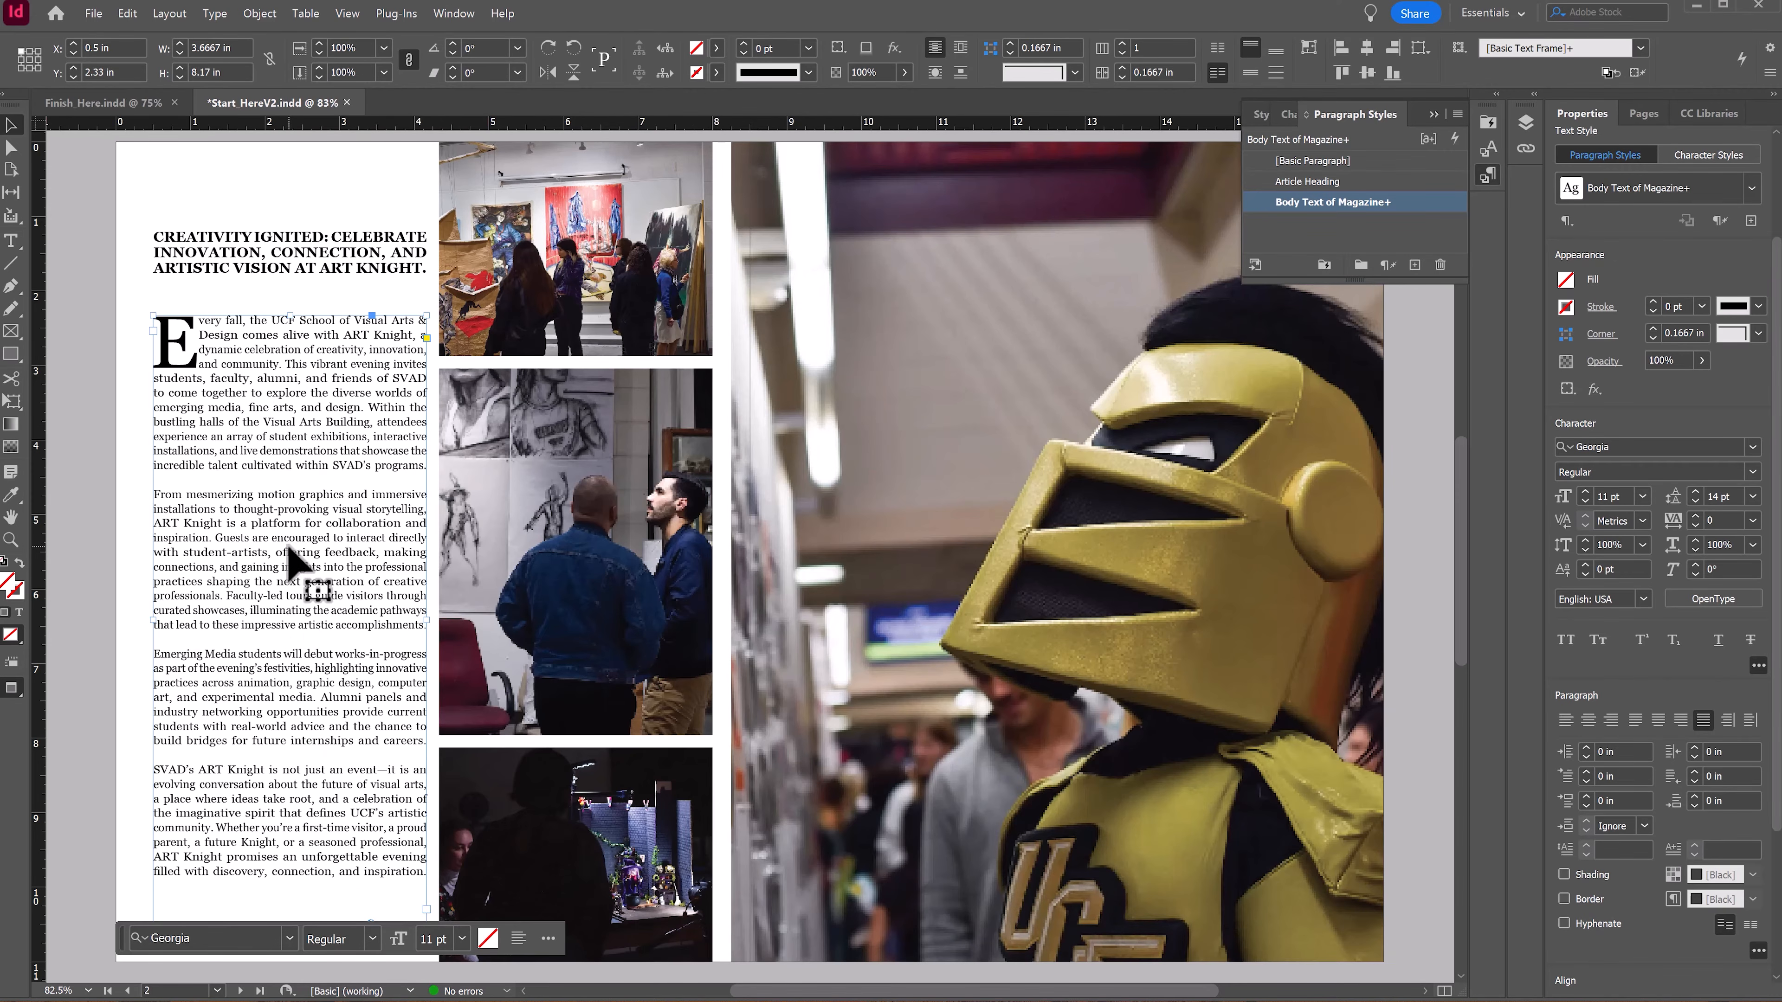
key("w")
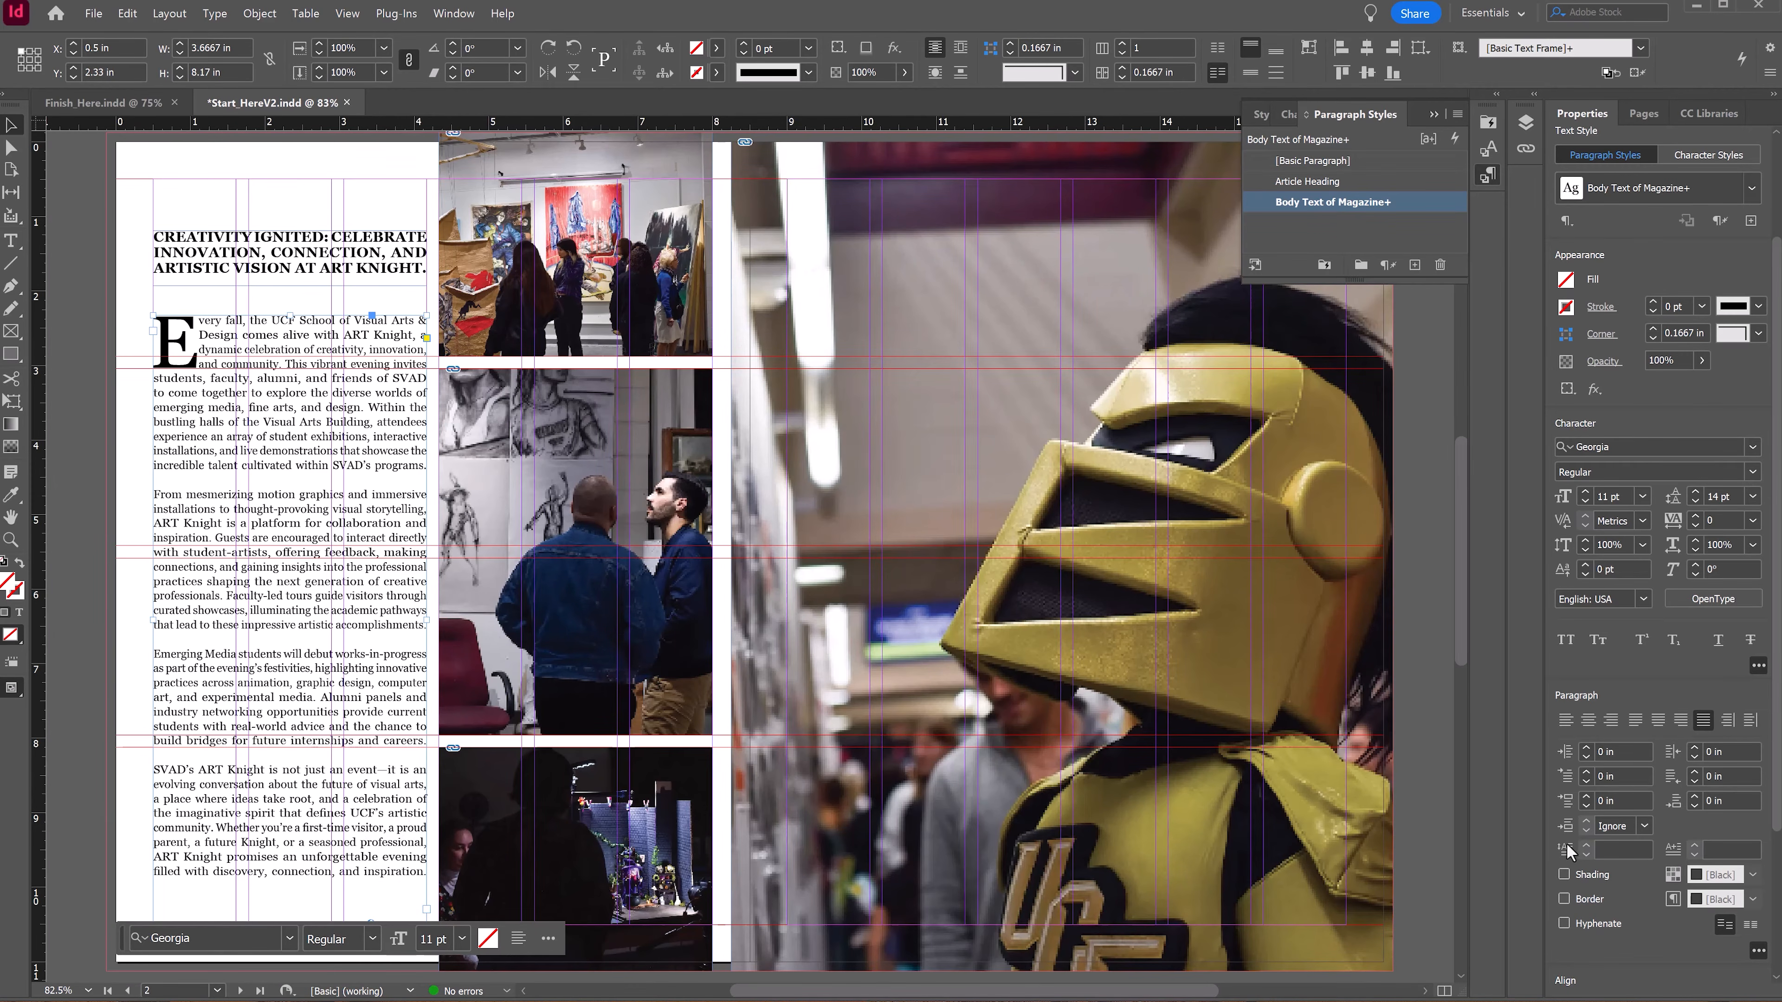
double_click(189, 354)
left_click_drag(199, 321, 150, 320)
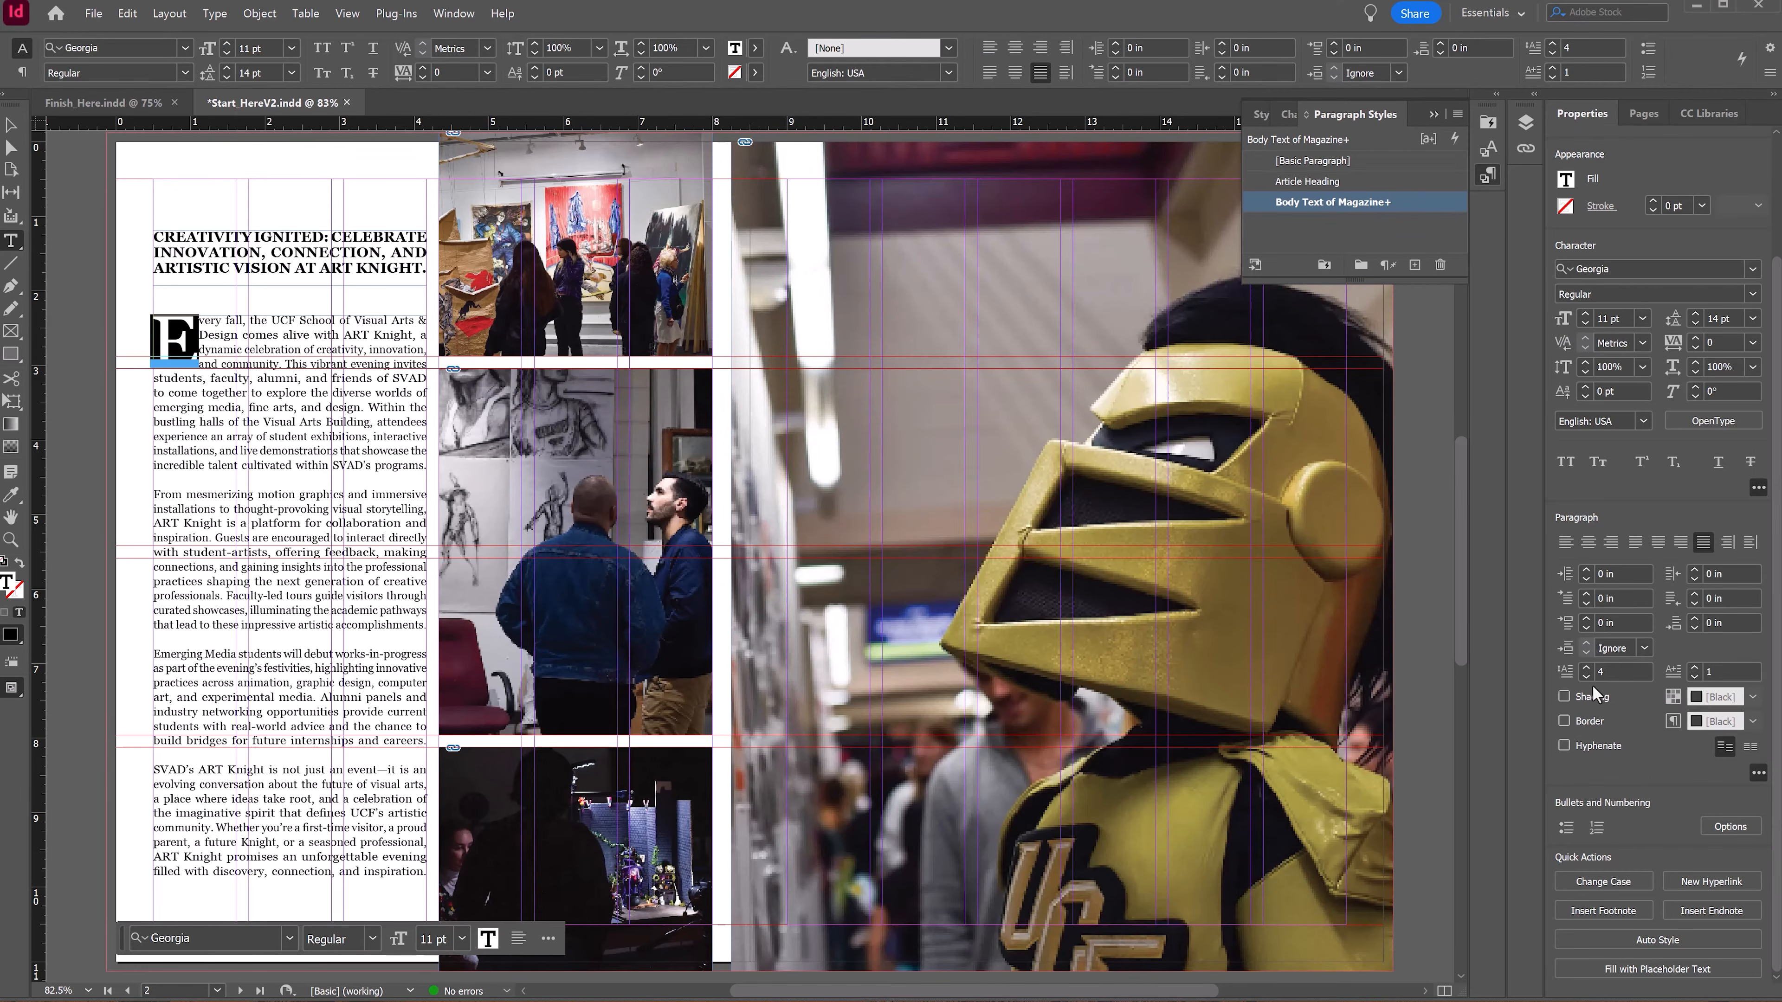
left_click(11, 125)
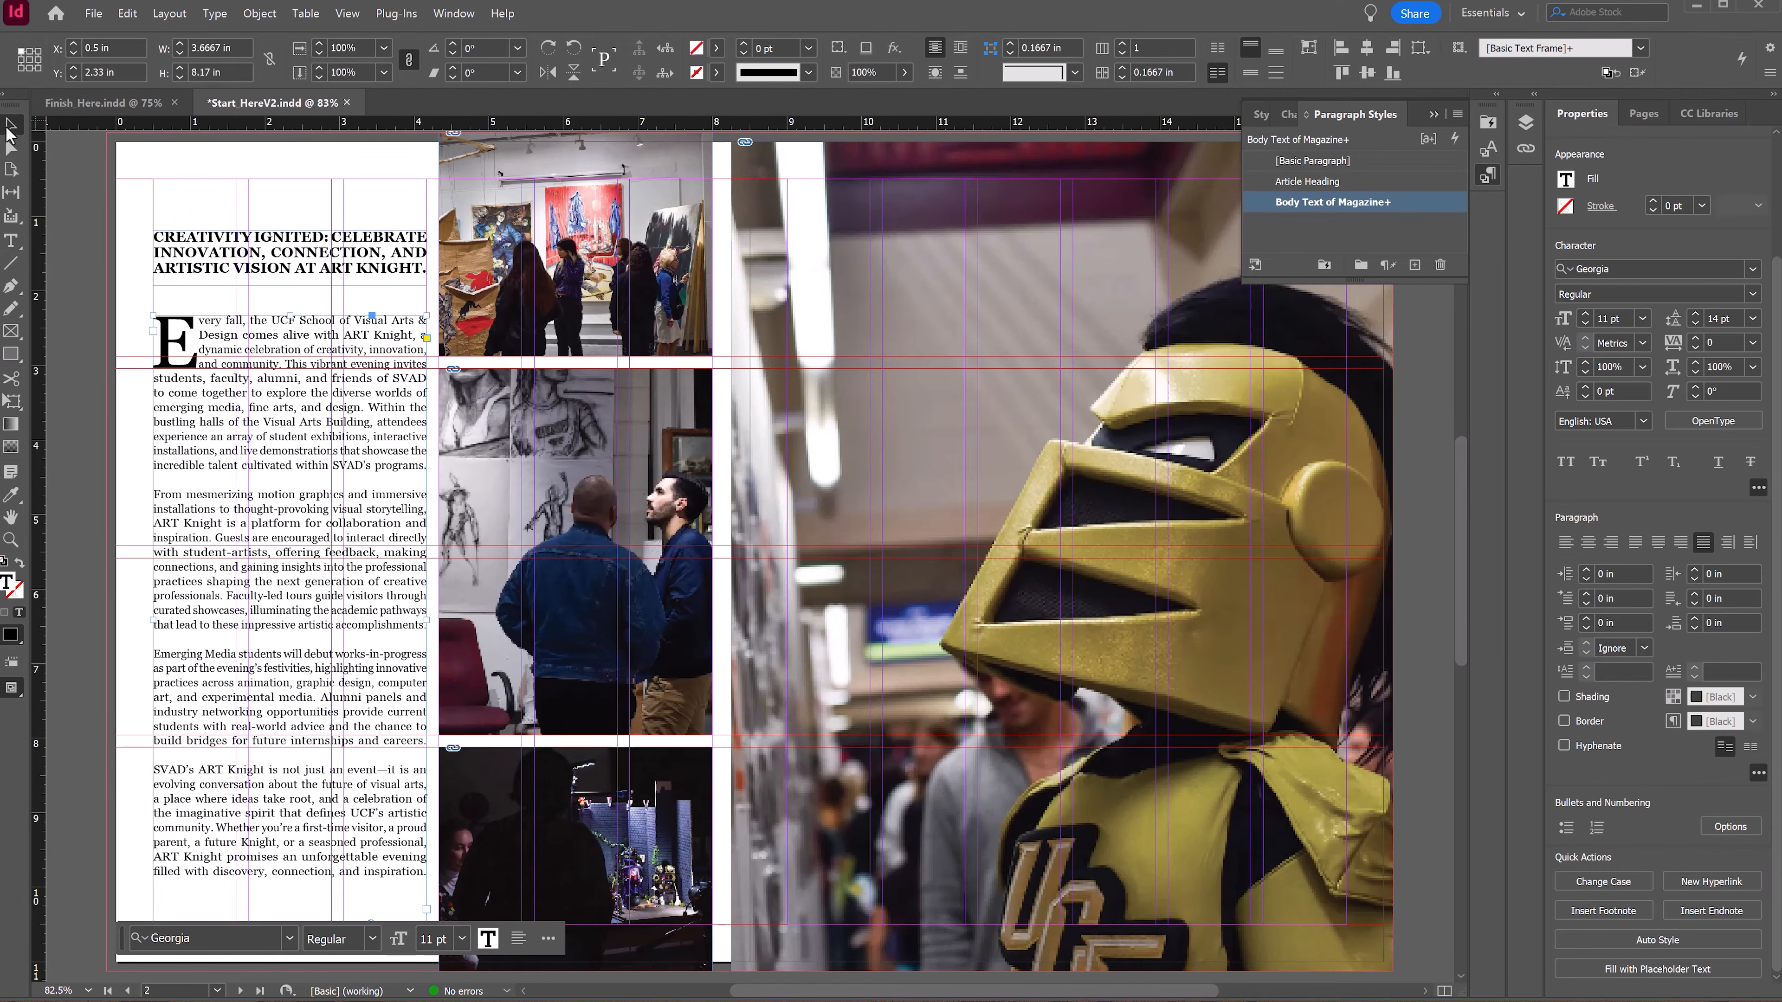
left_click(87, 274)
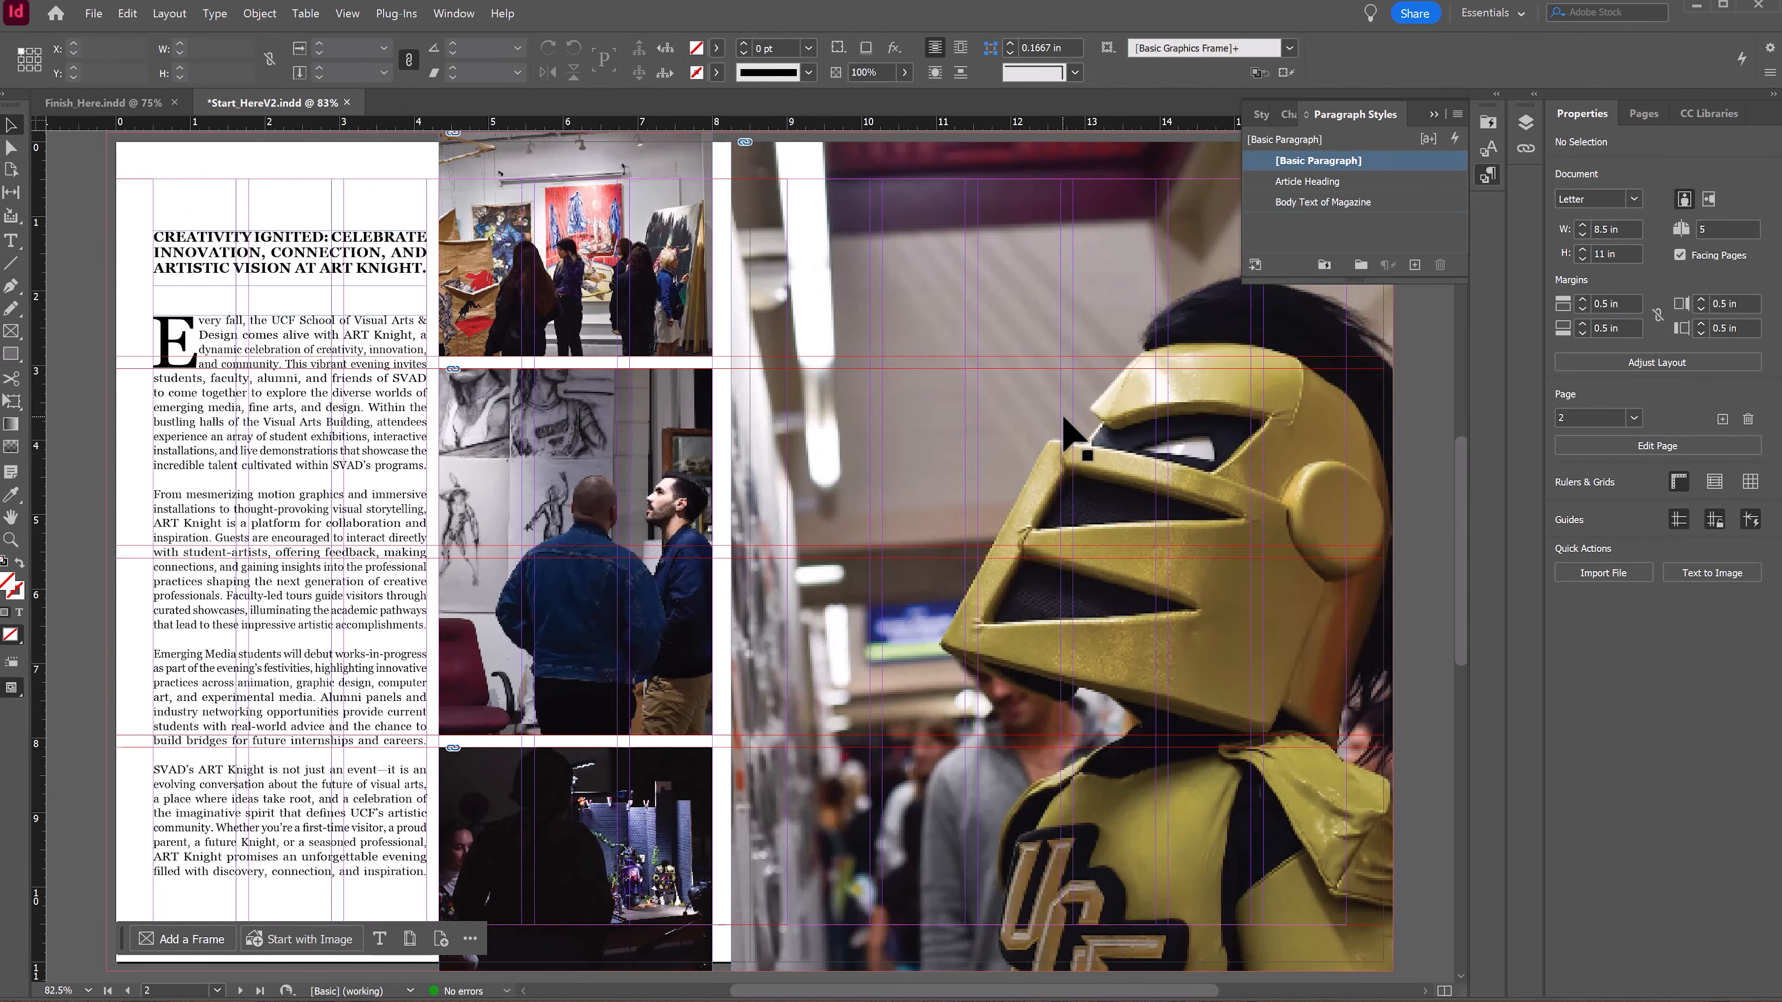
Step: Draw a wide text frame across the top of the Knightro photo on the right page
scroll(1088, 435, "right", 5)
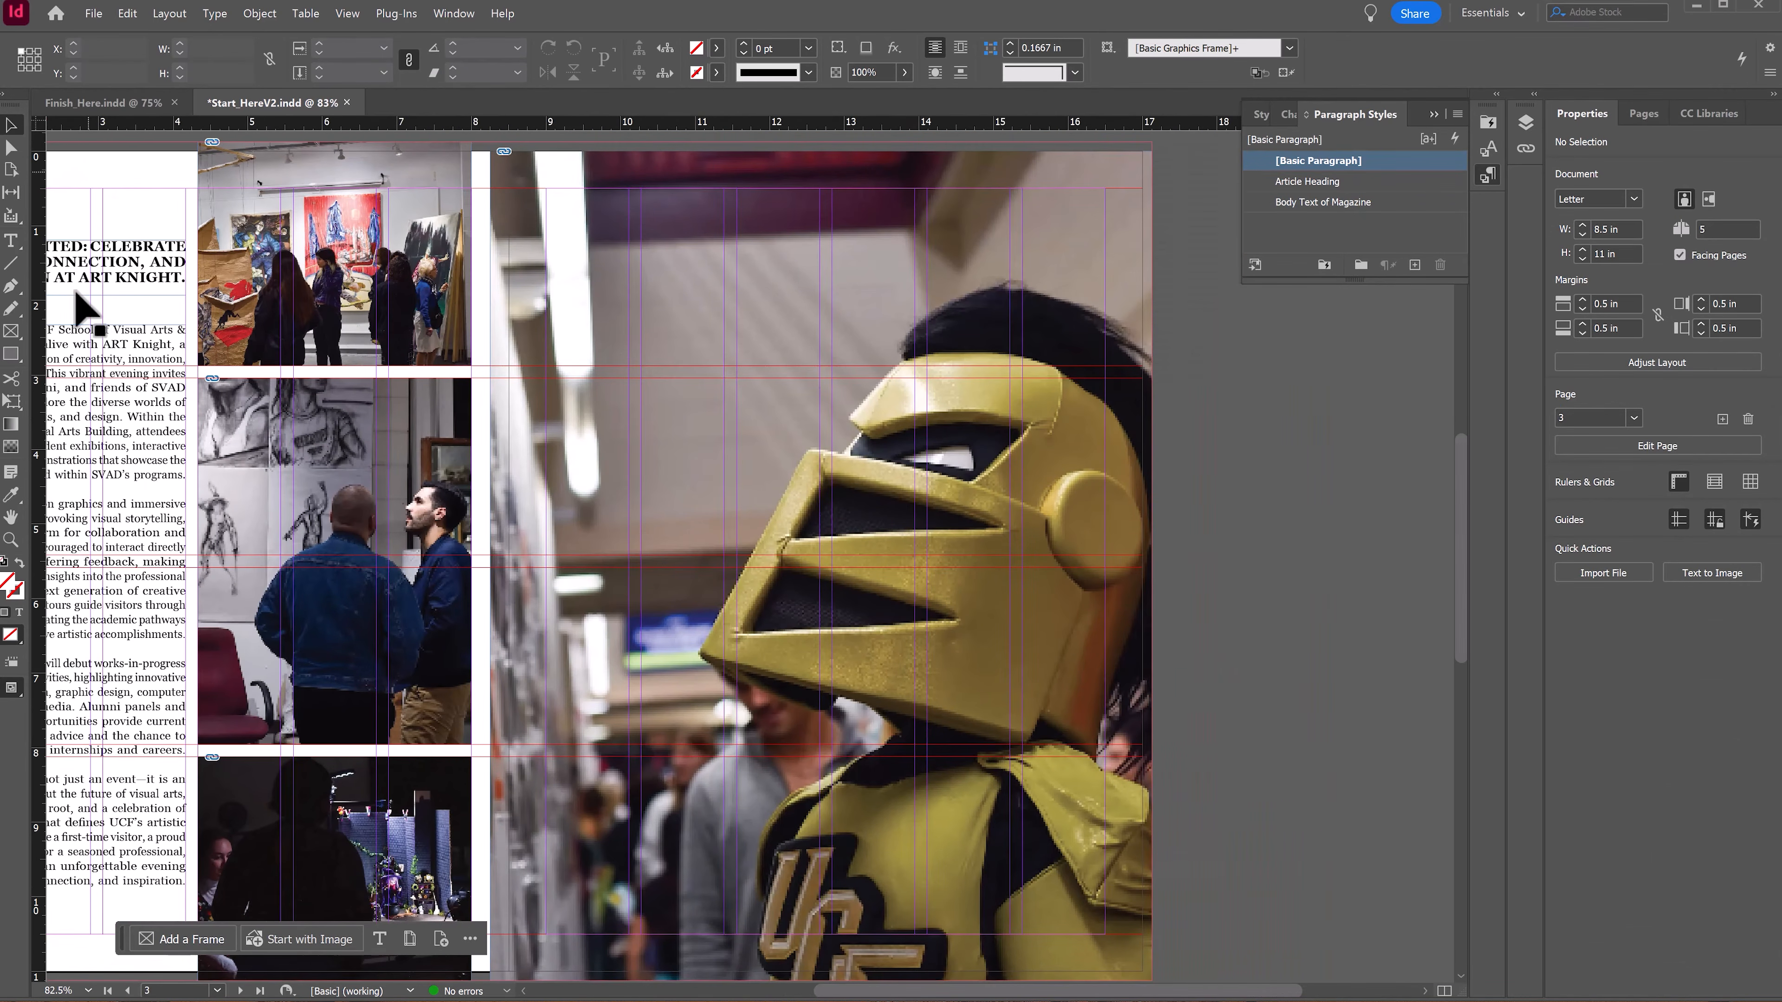
left_click(18, 249)
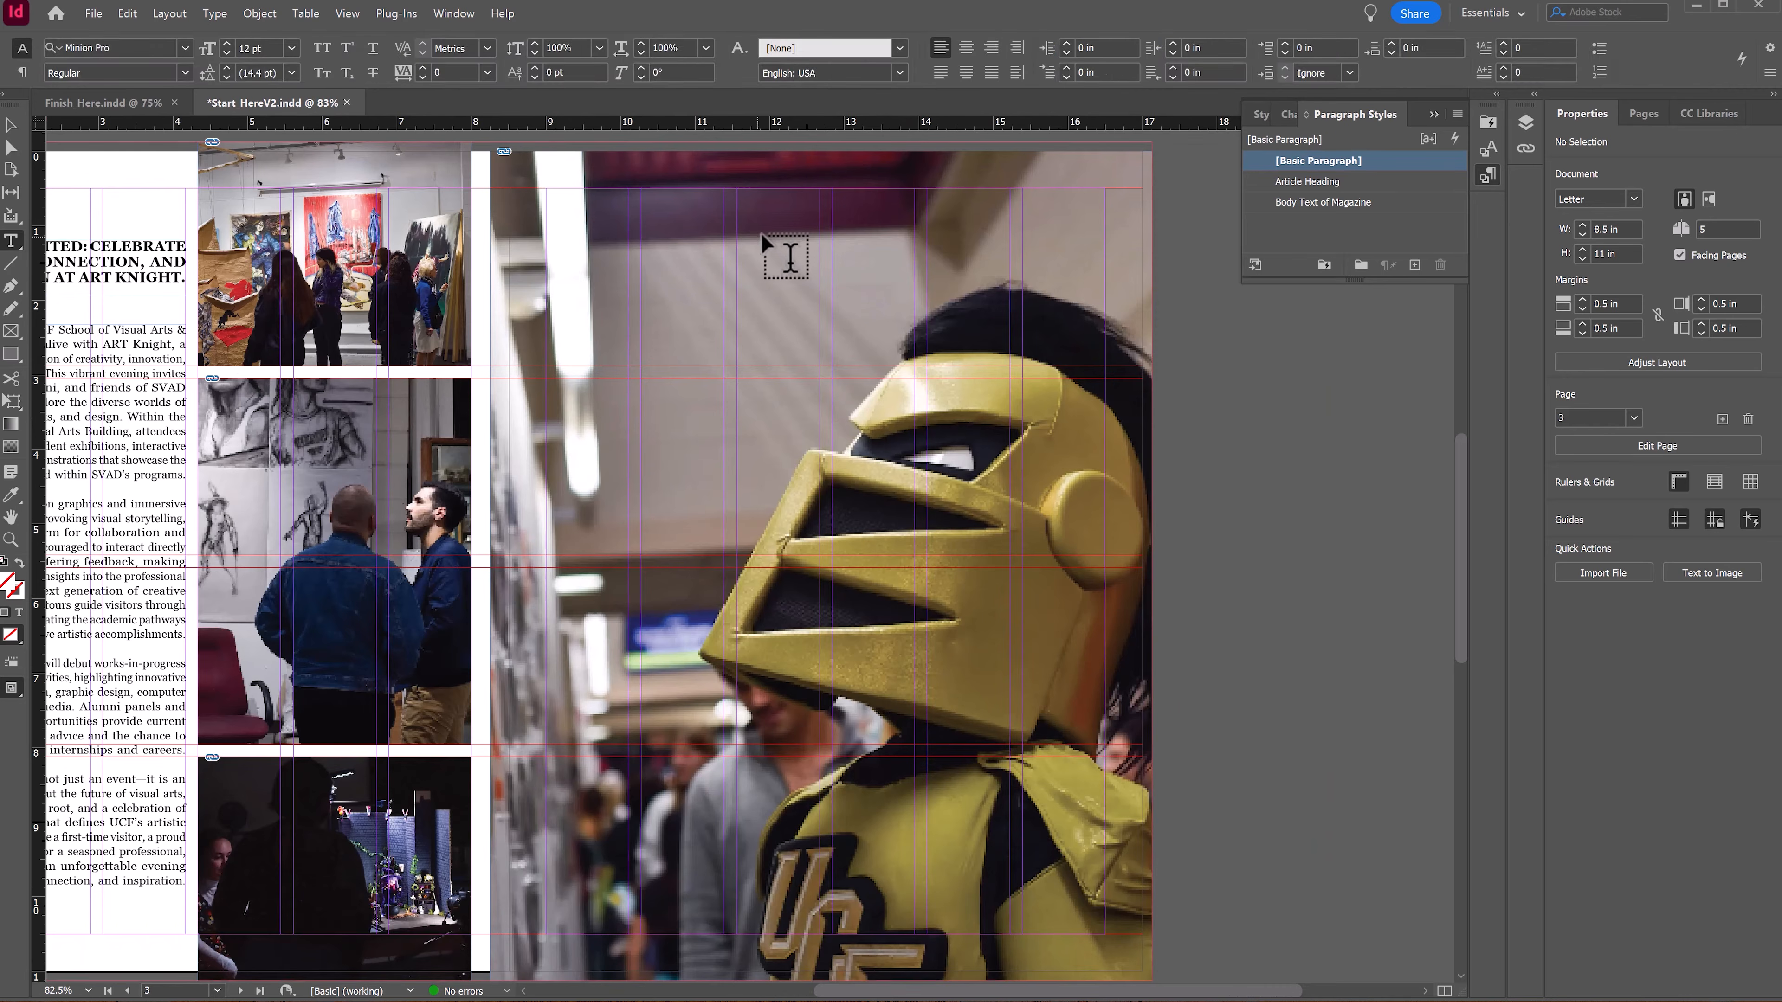
key("alt+Tab")
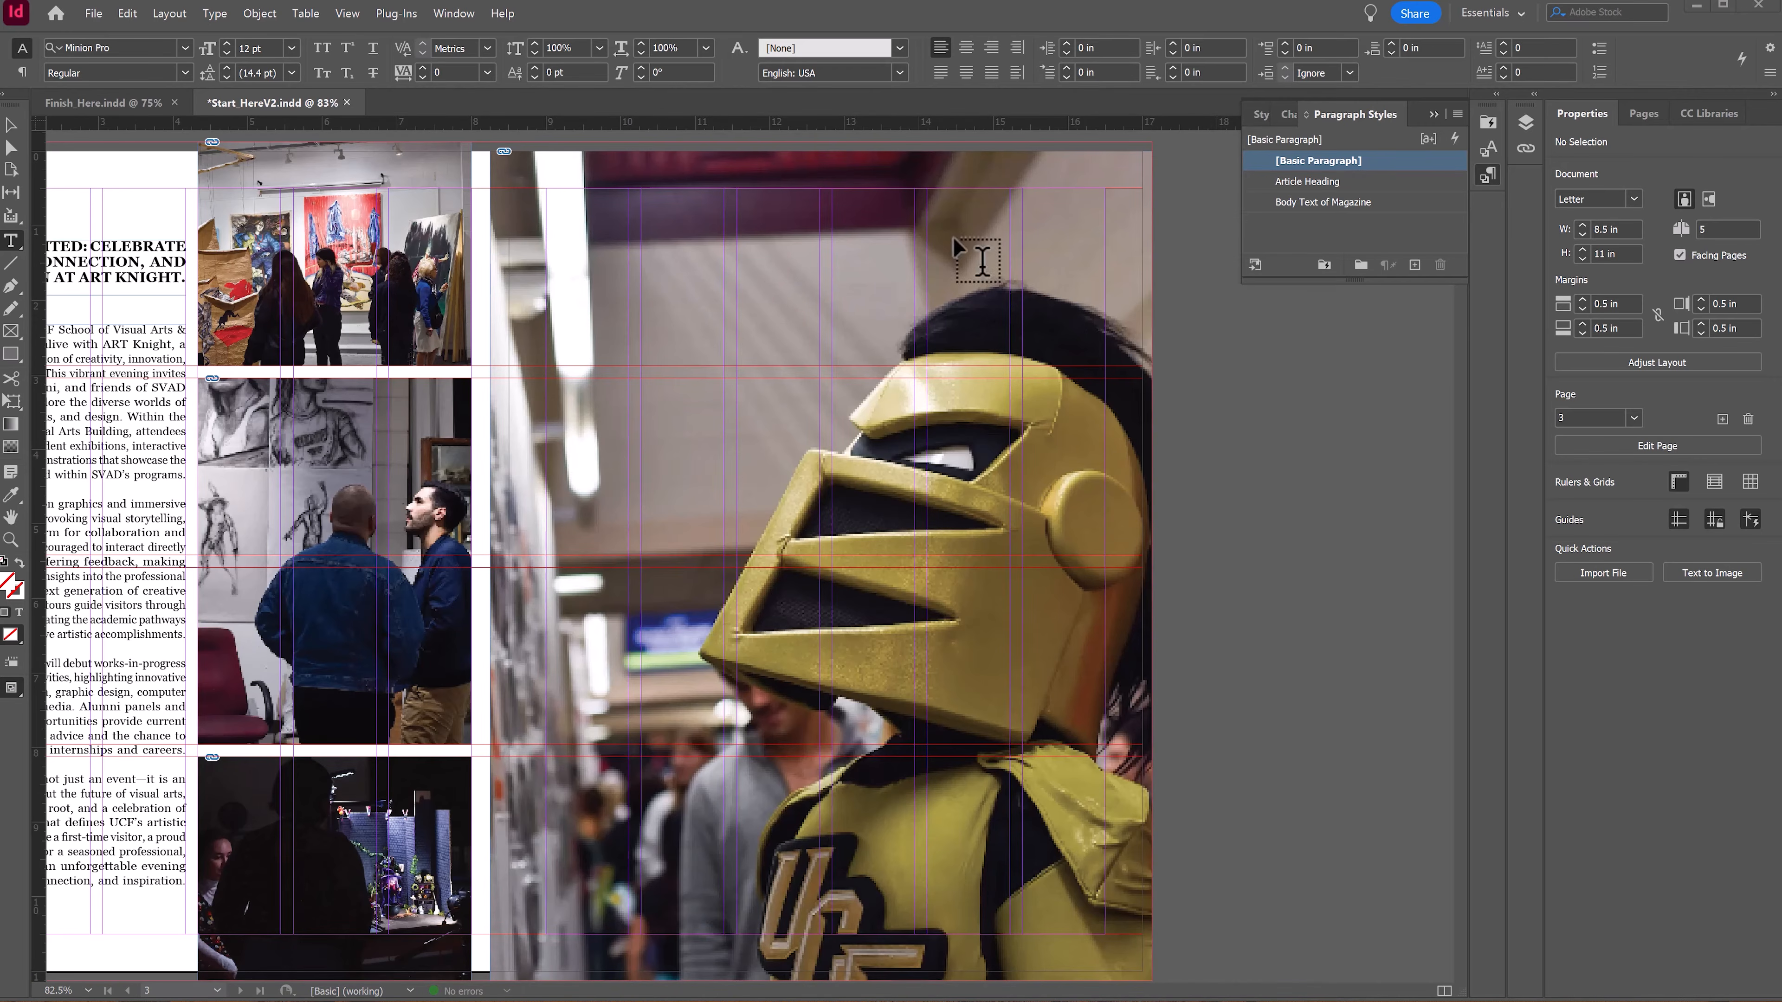
left_click_drag(723, 234, 1155, 337)
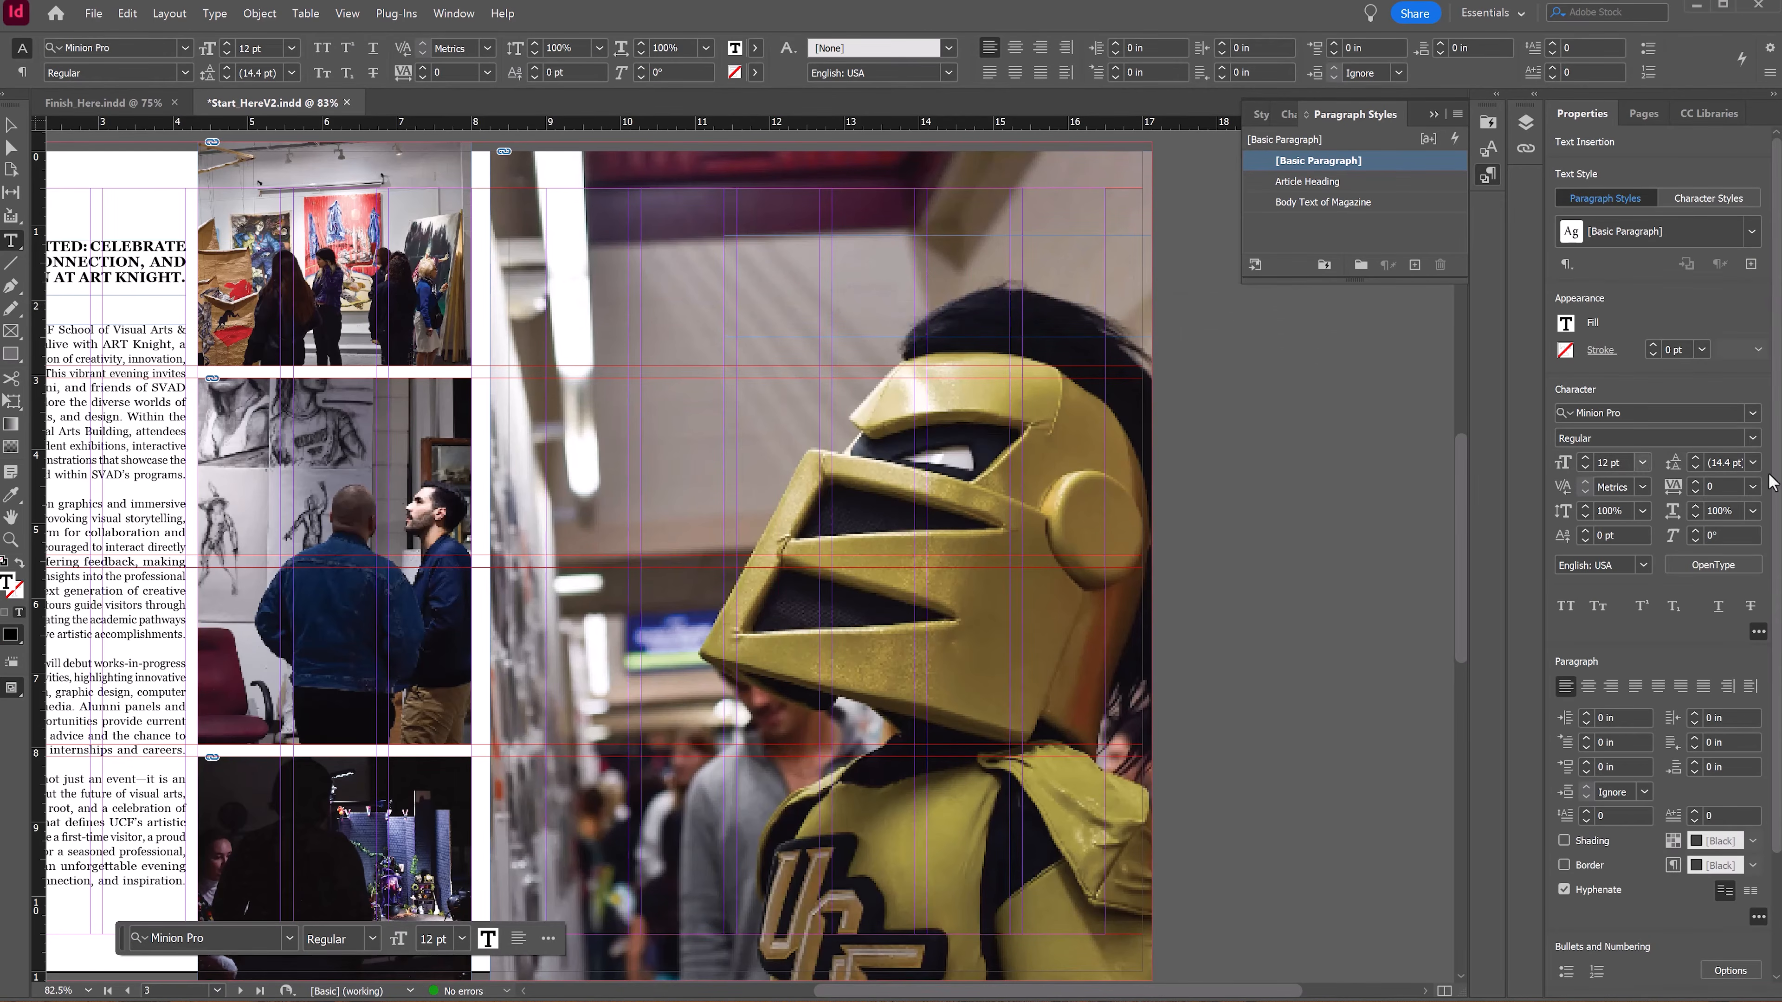
Step: Set the new frame's text to All Caps in Dharma Gothic M ExBold and enter ART KNIGHT 2025
left_click(1566, 606)
left_click(1609, 407)
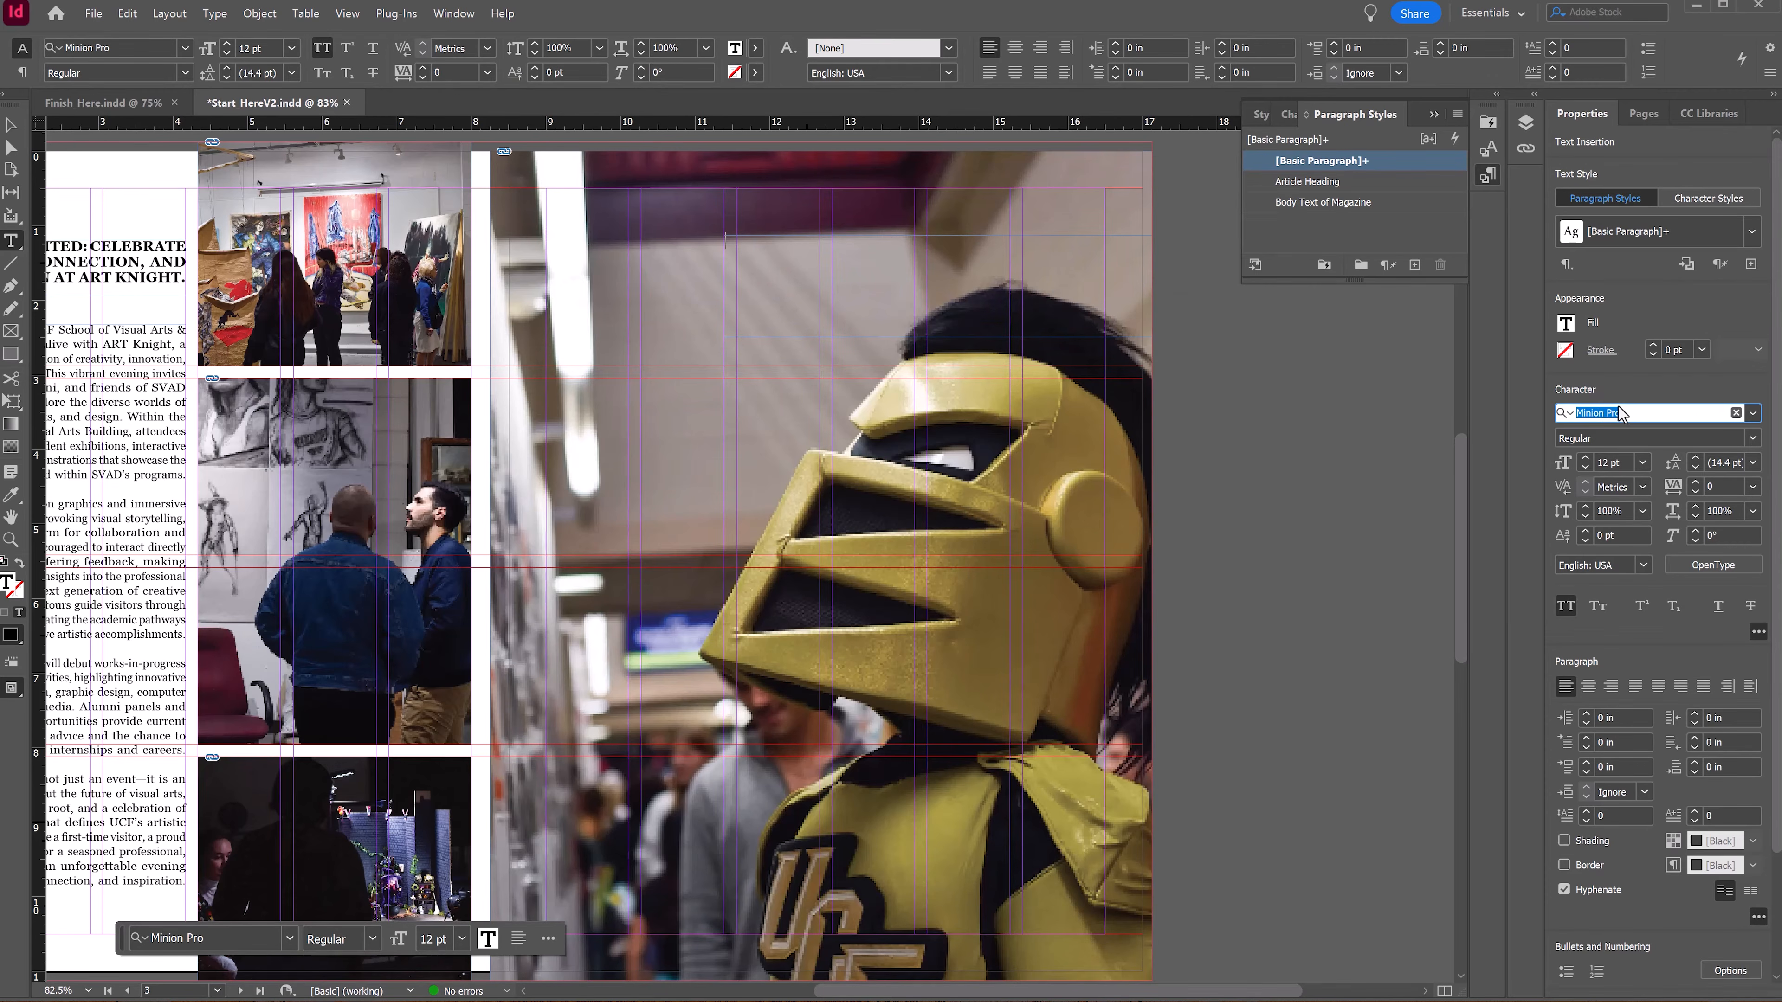
type("dh")
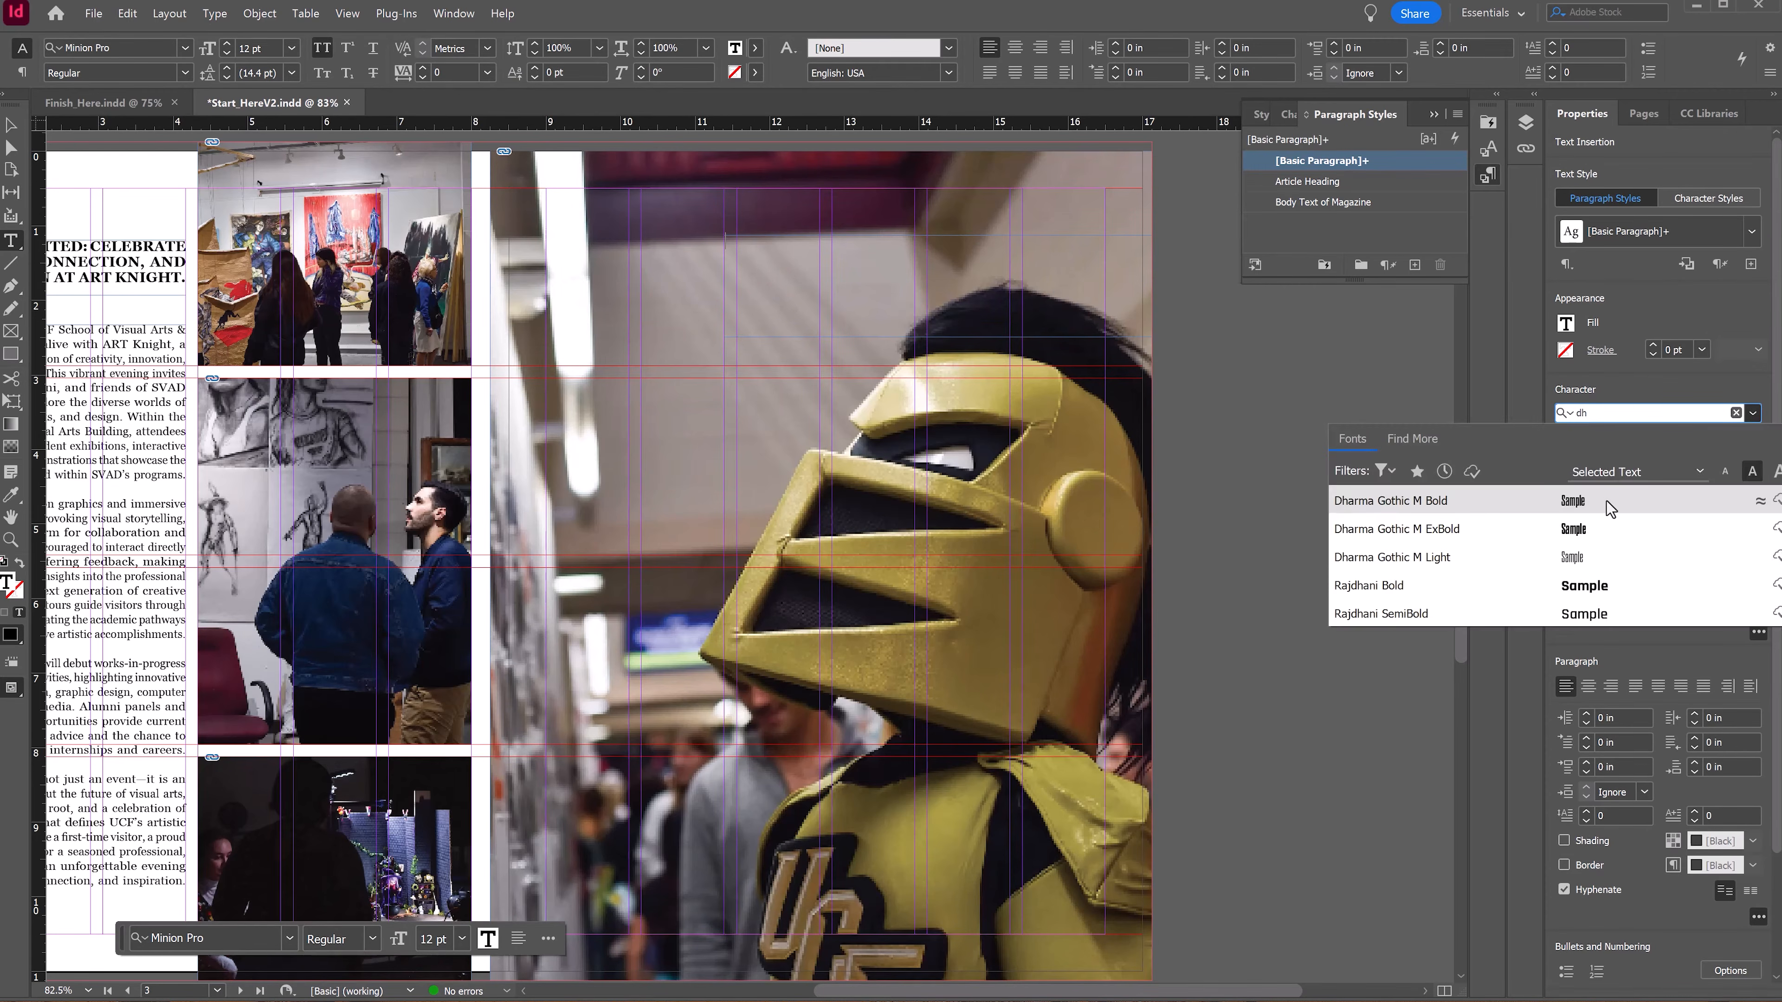
left_click(1470, 531)
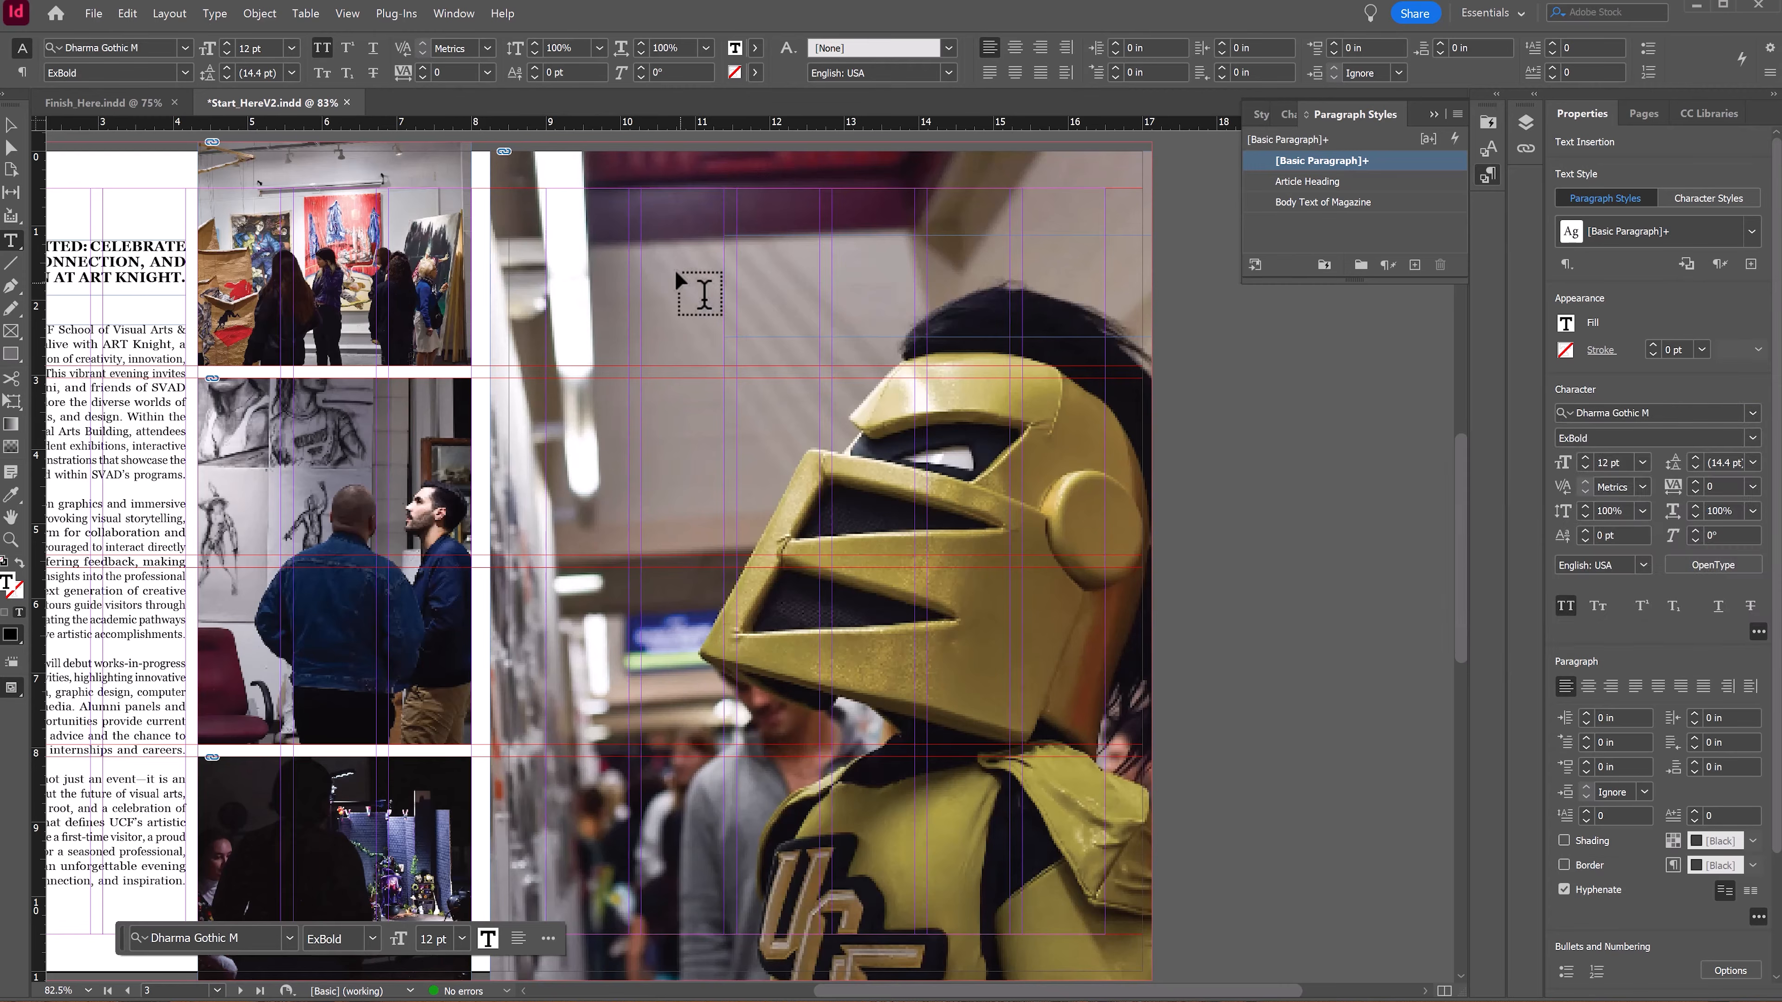
type("ART KNIGHT 2025")
Step: Turn on paragraph shading for the ART KNIGHT 2025 title and align it right
left_click(1563, 841)
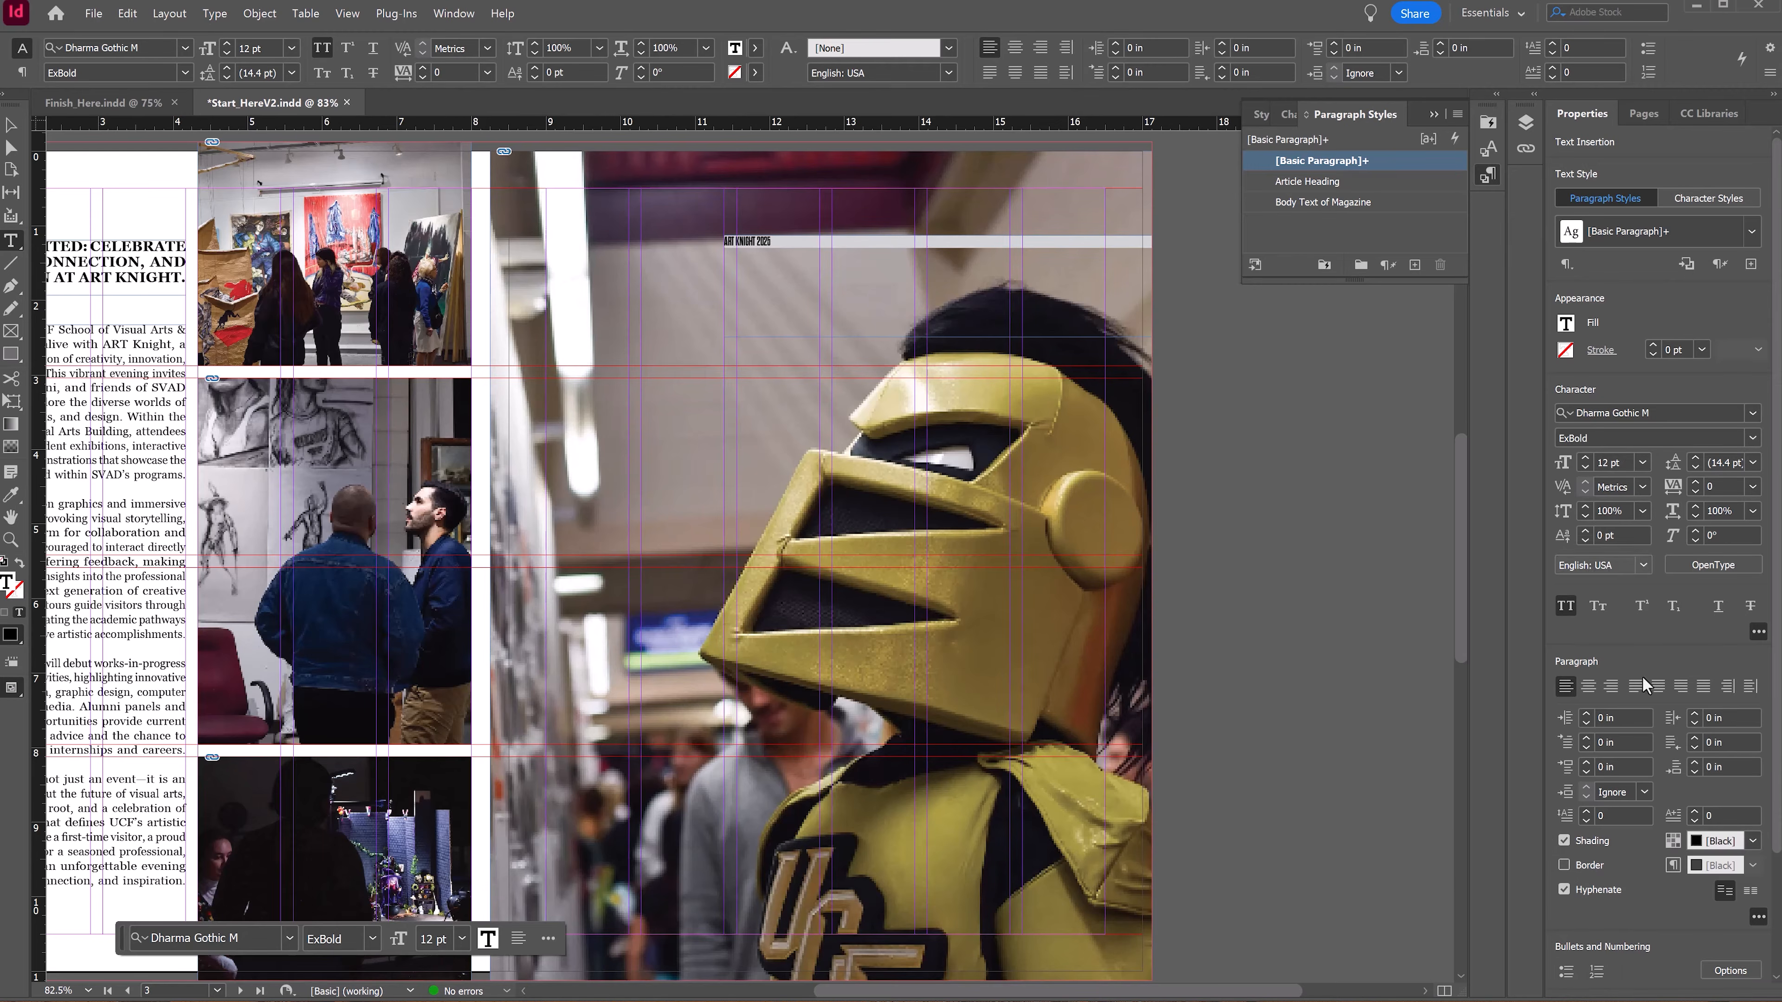
left_click(1611, 688)
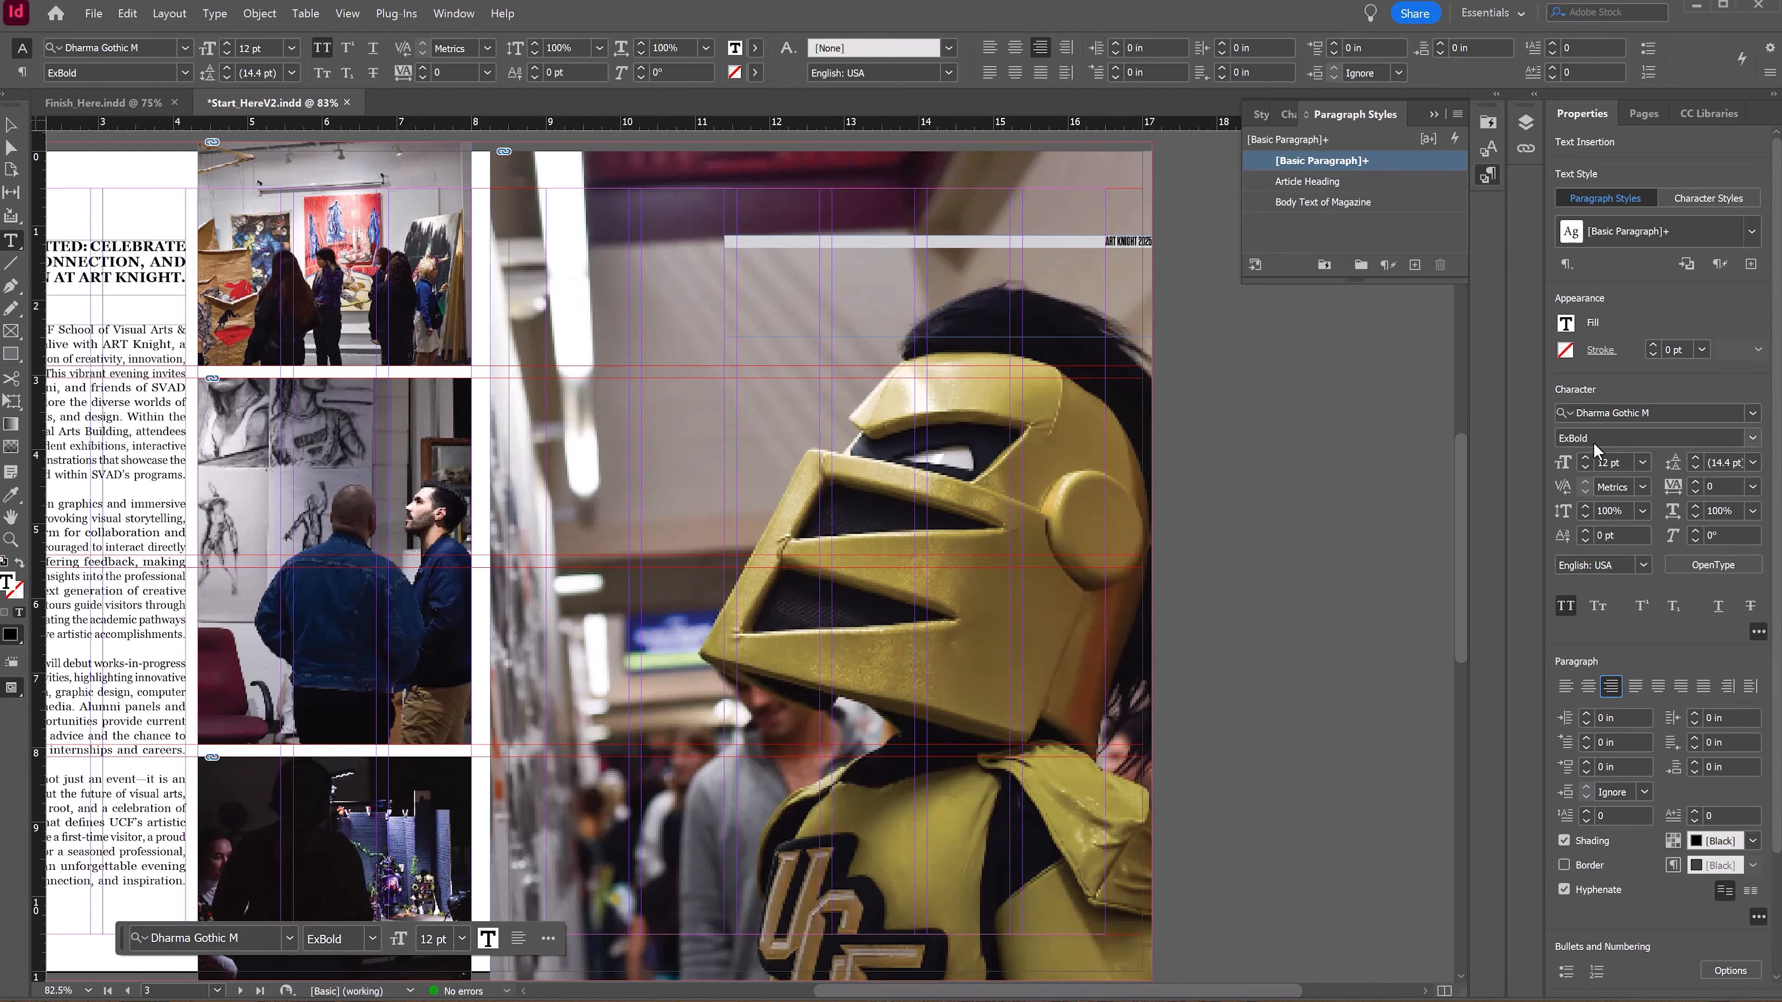
Step: Increase the ART KNIGHT 2025 title's font size step by step to 108 pt
left_click(1586, 457)
left_click(1585, 458)
left_click(1585, 458)
left_click(1586, 457)
left_click(1586, 458)
left_click(1586, 458)
left_click(1586, 457)
left_click(1115, 243)
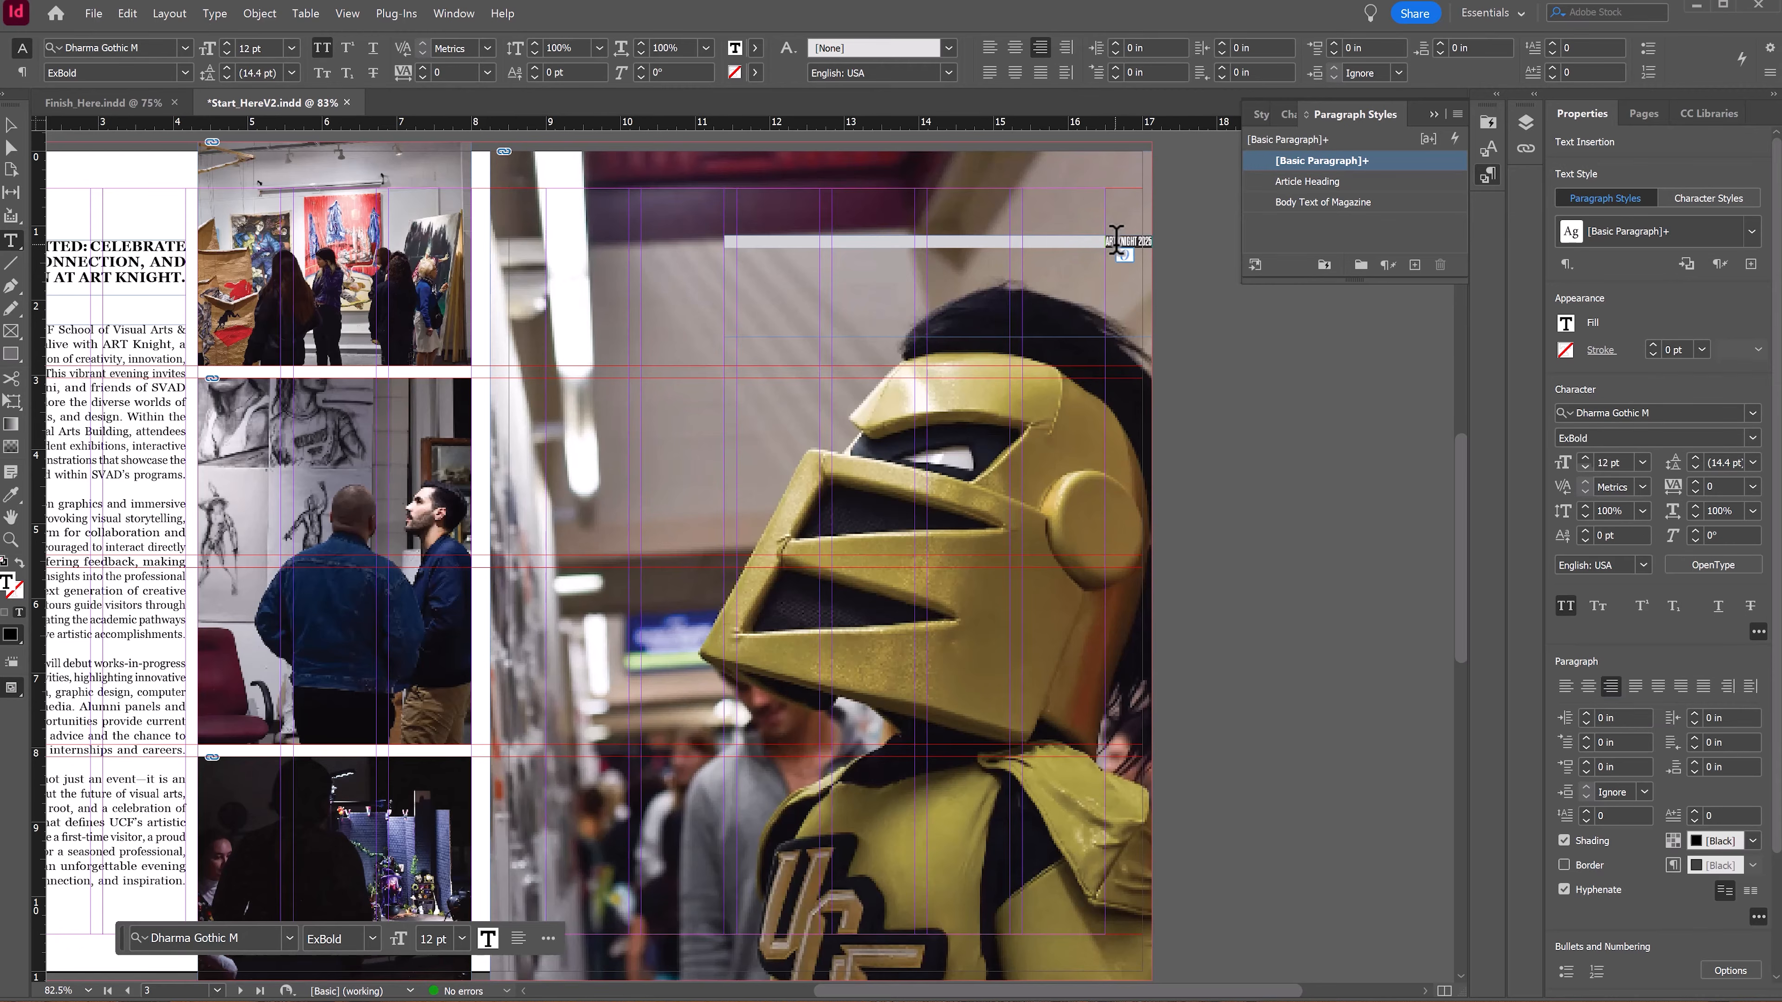
left_click(1586, 458)
left_click(1586, 457)
left_click(1586, 458)
left_click(1586, 457)
left_click(1586, 457)
left_click(1585, 458)
left_click(1586, 458)
left_click(1586, 458)
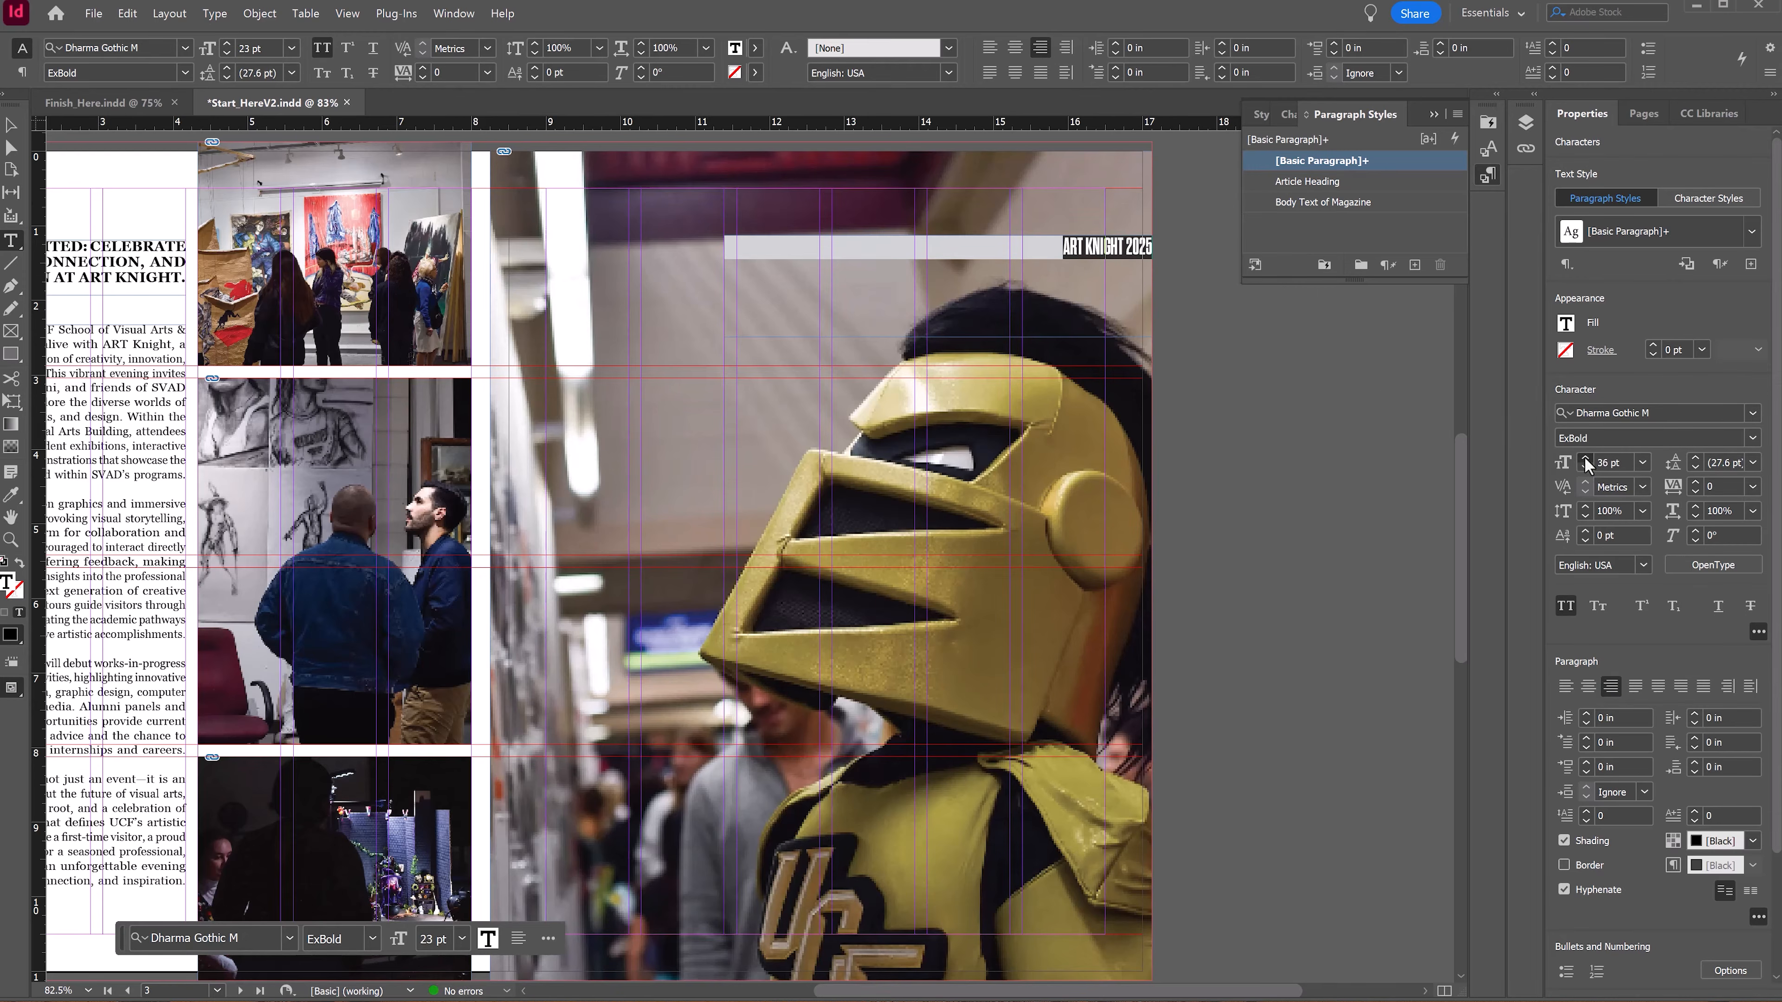
left_click(1586, 457)
left_click(1586, 457)
left_click(1586, 458)
left_click(1585, 457)
left_click(1586, 457)
left_click(1586, 457)
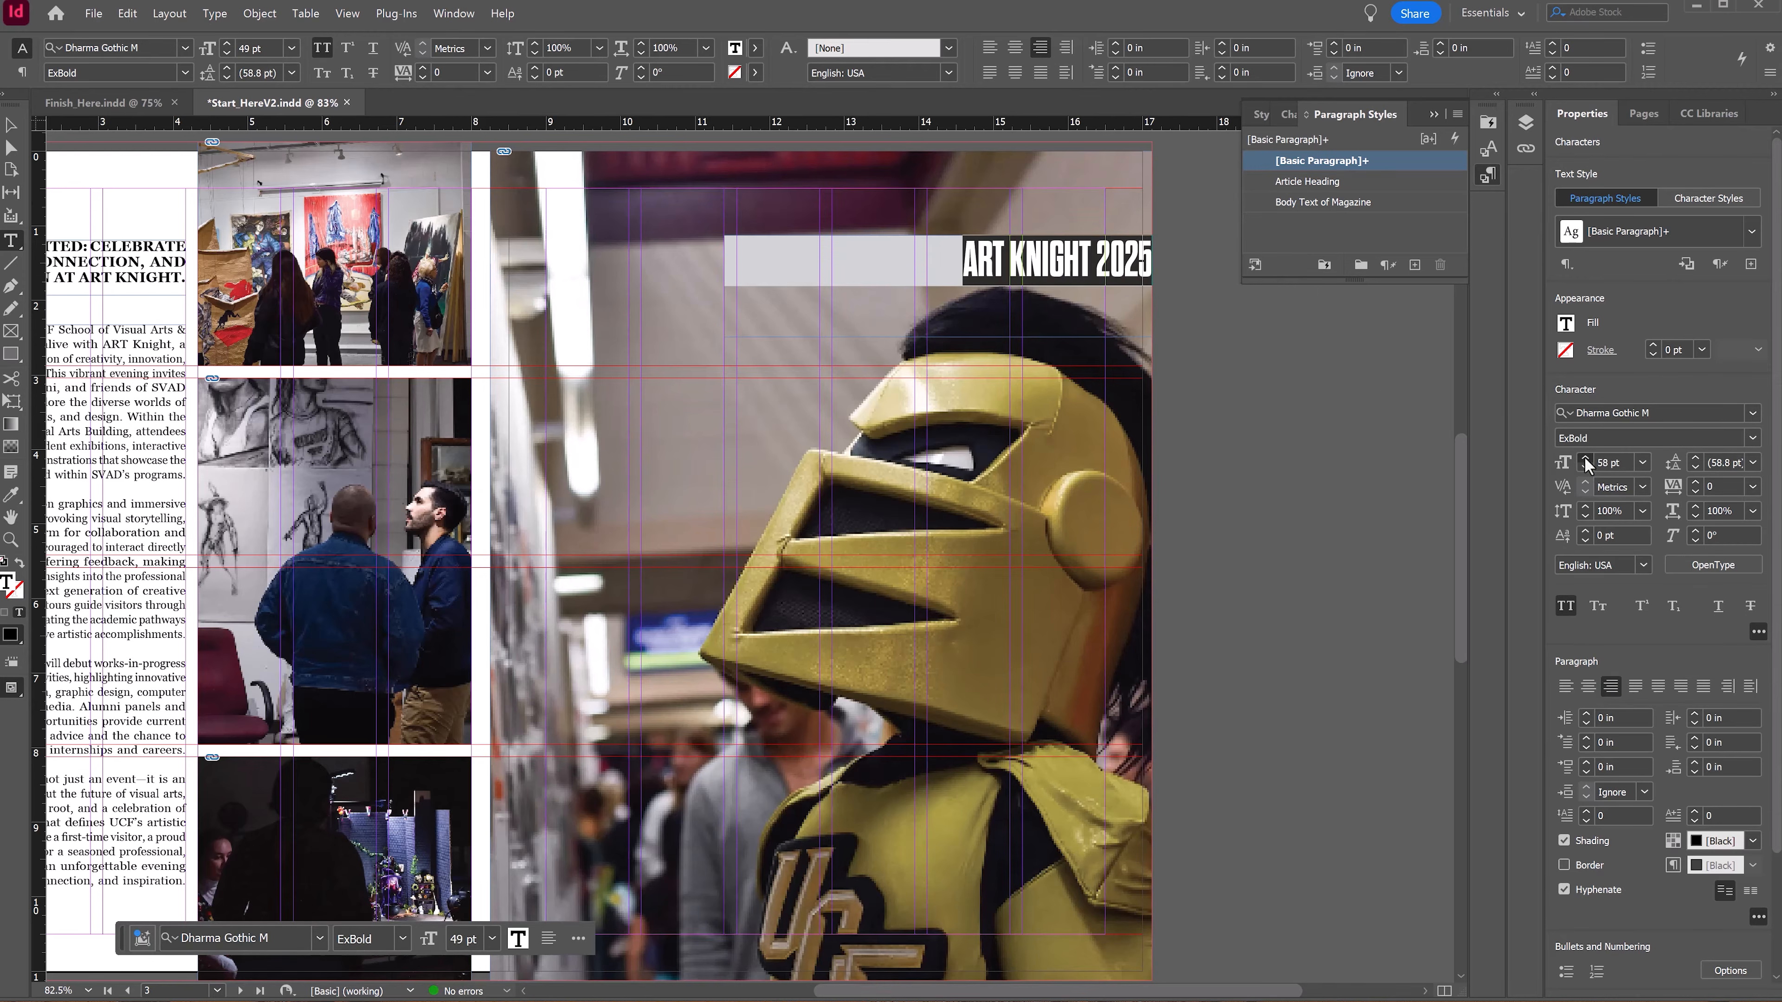
left_click(1585, 458)
left_click(1586, 457)
left_click(1585, 458)
left_click(1586, 458)
left_click(1586, 458)
left_click(1586, 458)
left_click(1585, 458)
left_click(1586, 457)
left_click(1586, 457)
left_click(1585, 457)
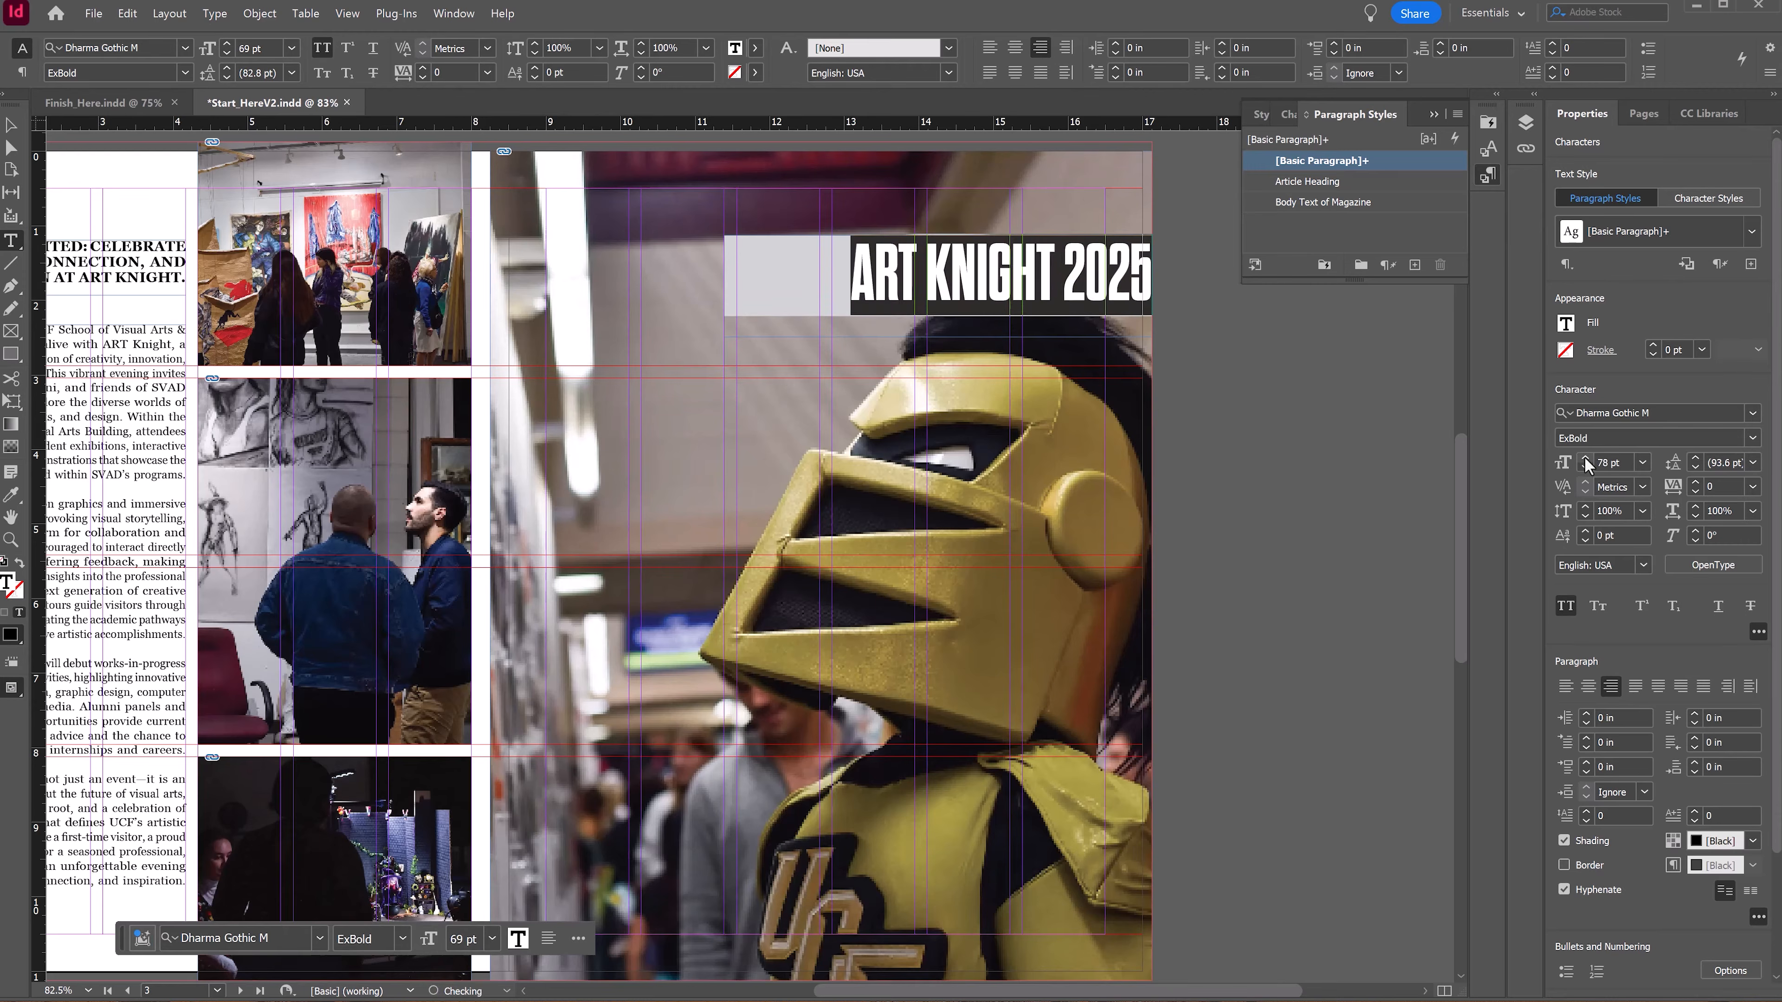
left_click(1586, 457)
left_click(1586, 457)
left_click(1585, 458)
left_click(1586, 457)
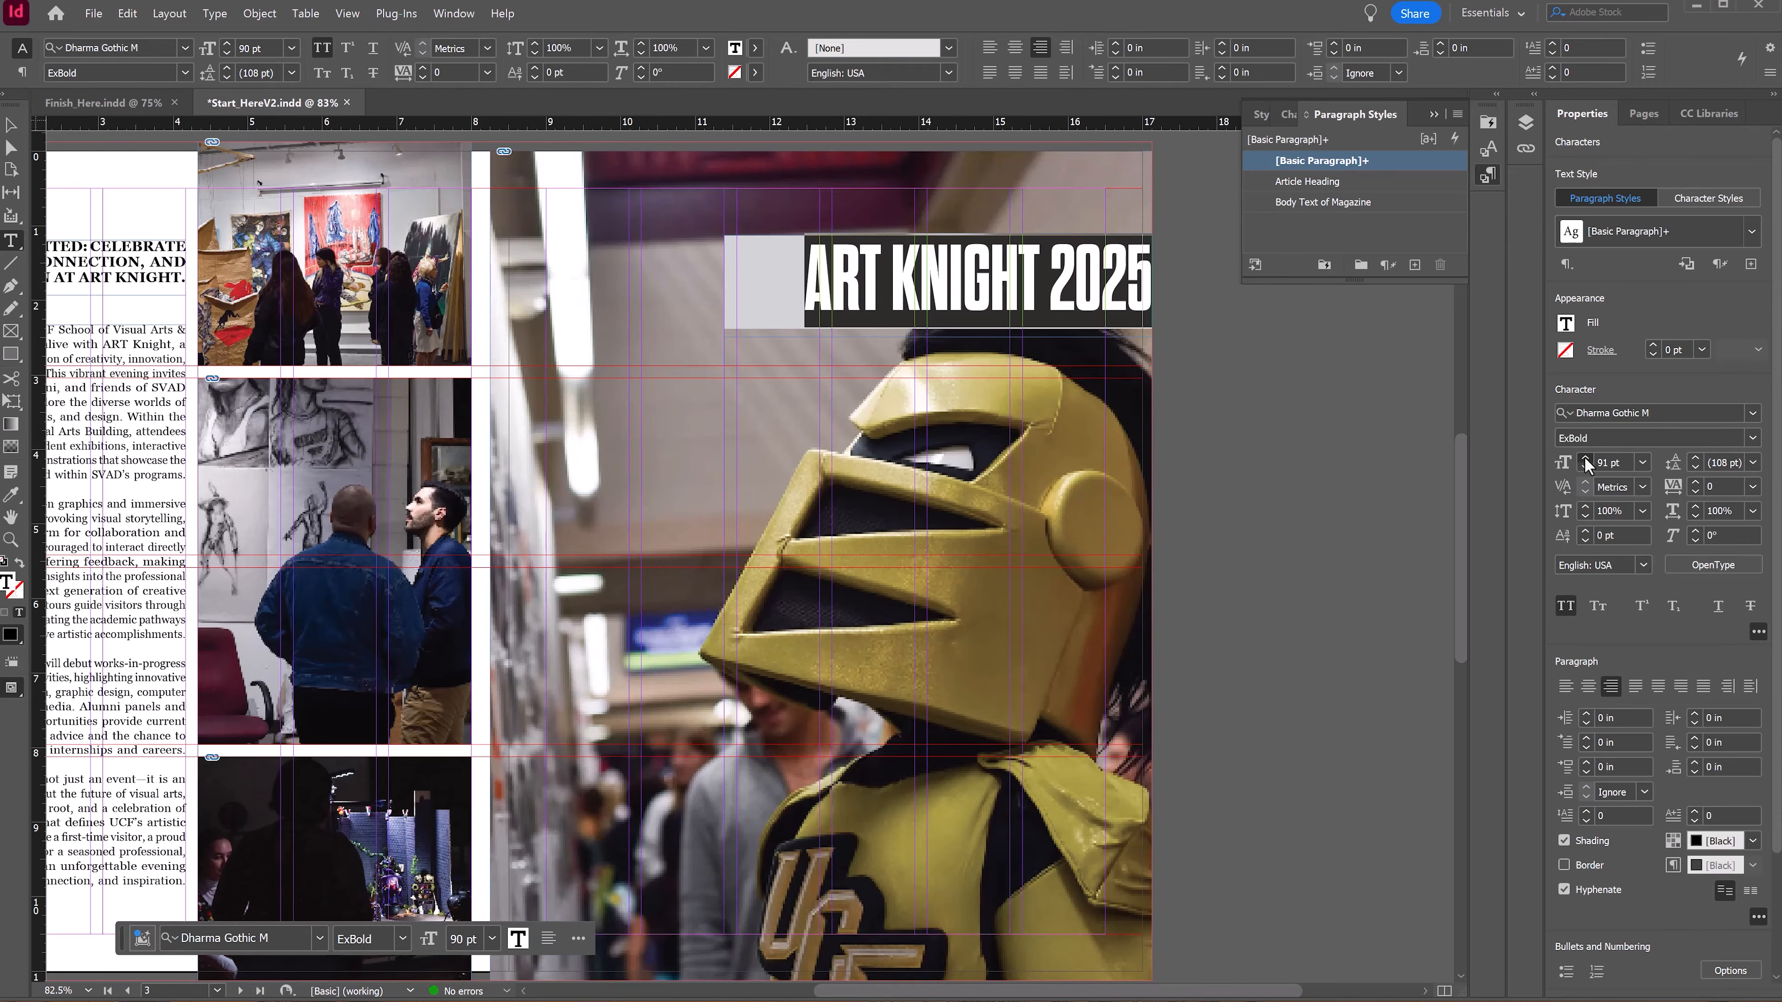
left_click(1585, 457)
left_click(1586, 458)
left_click(1586, 458)
left_click(1586, 458)
left_click(1585, 458)
left_click(1586, 458)
left_click(1586, 458)
left_click(1586, 457)
left_click(1586, 458)
left_click(1586, 458)
left_click(1585, 458)
left_click(1585, 458)
left_click(1586, 458)
left_click(1586, 457)
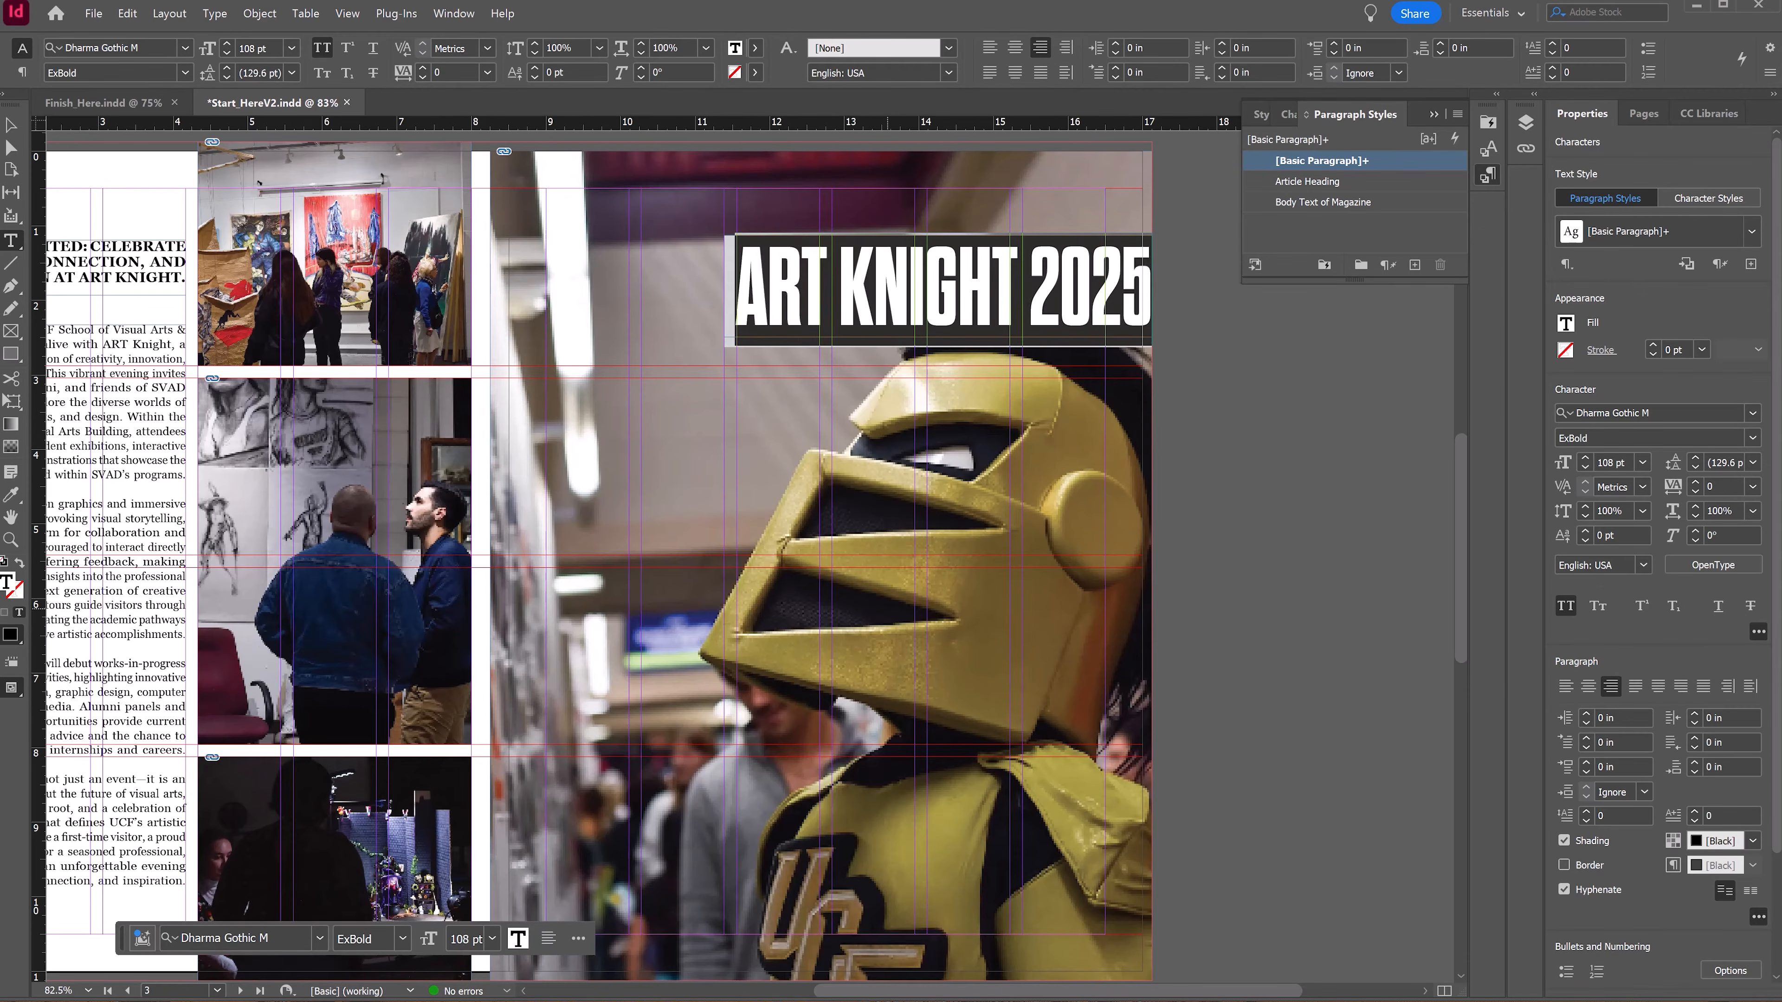
Step: Try the Light and Bold weights on the ART KNIGHT 2025 title before restoring ExBold
left_click(1612, 462)
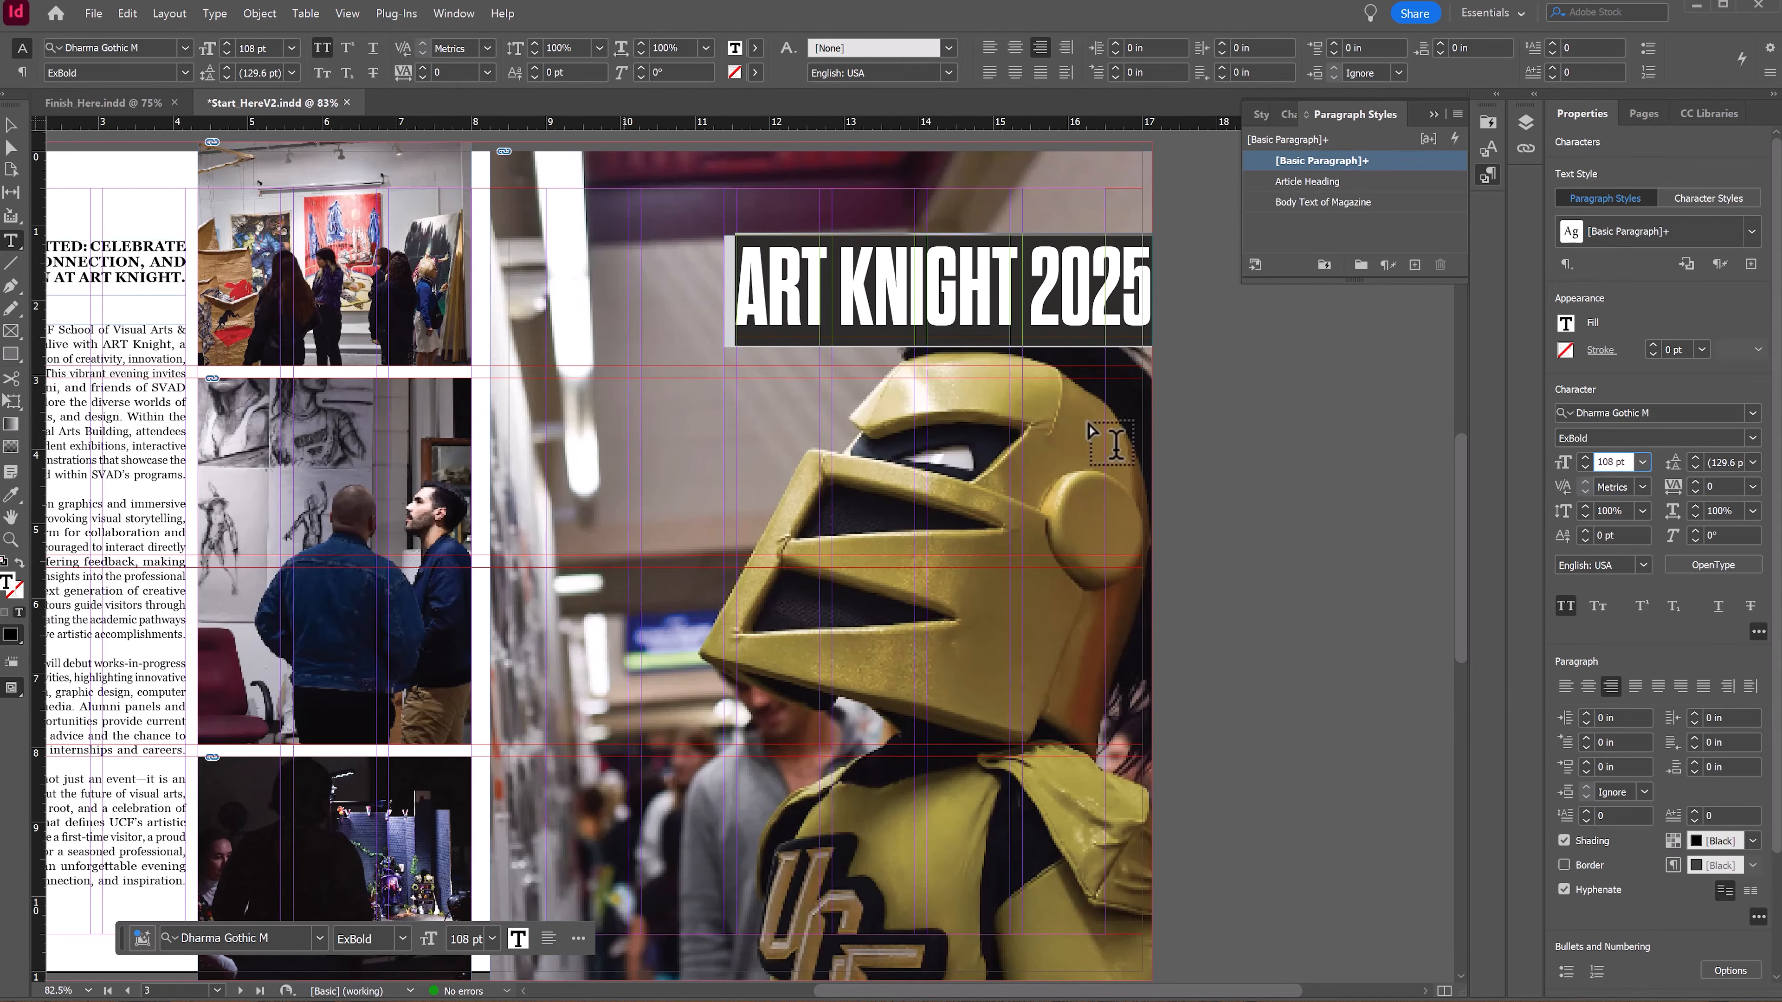
left_click(11, 126)
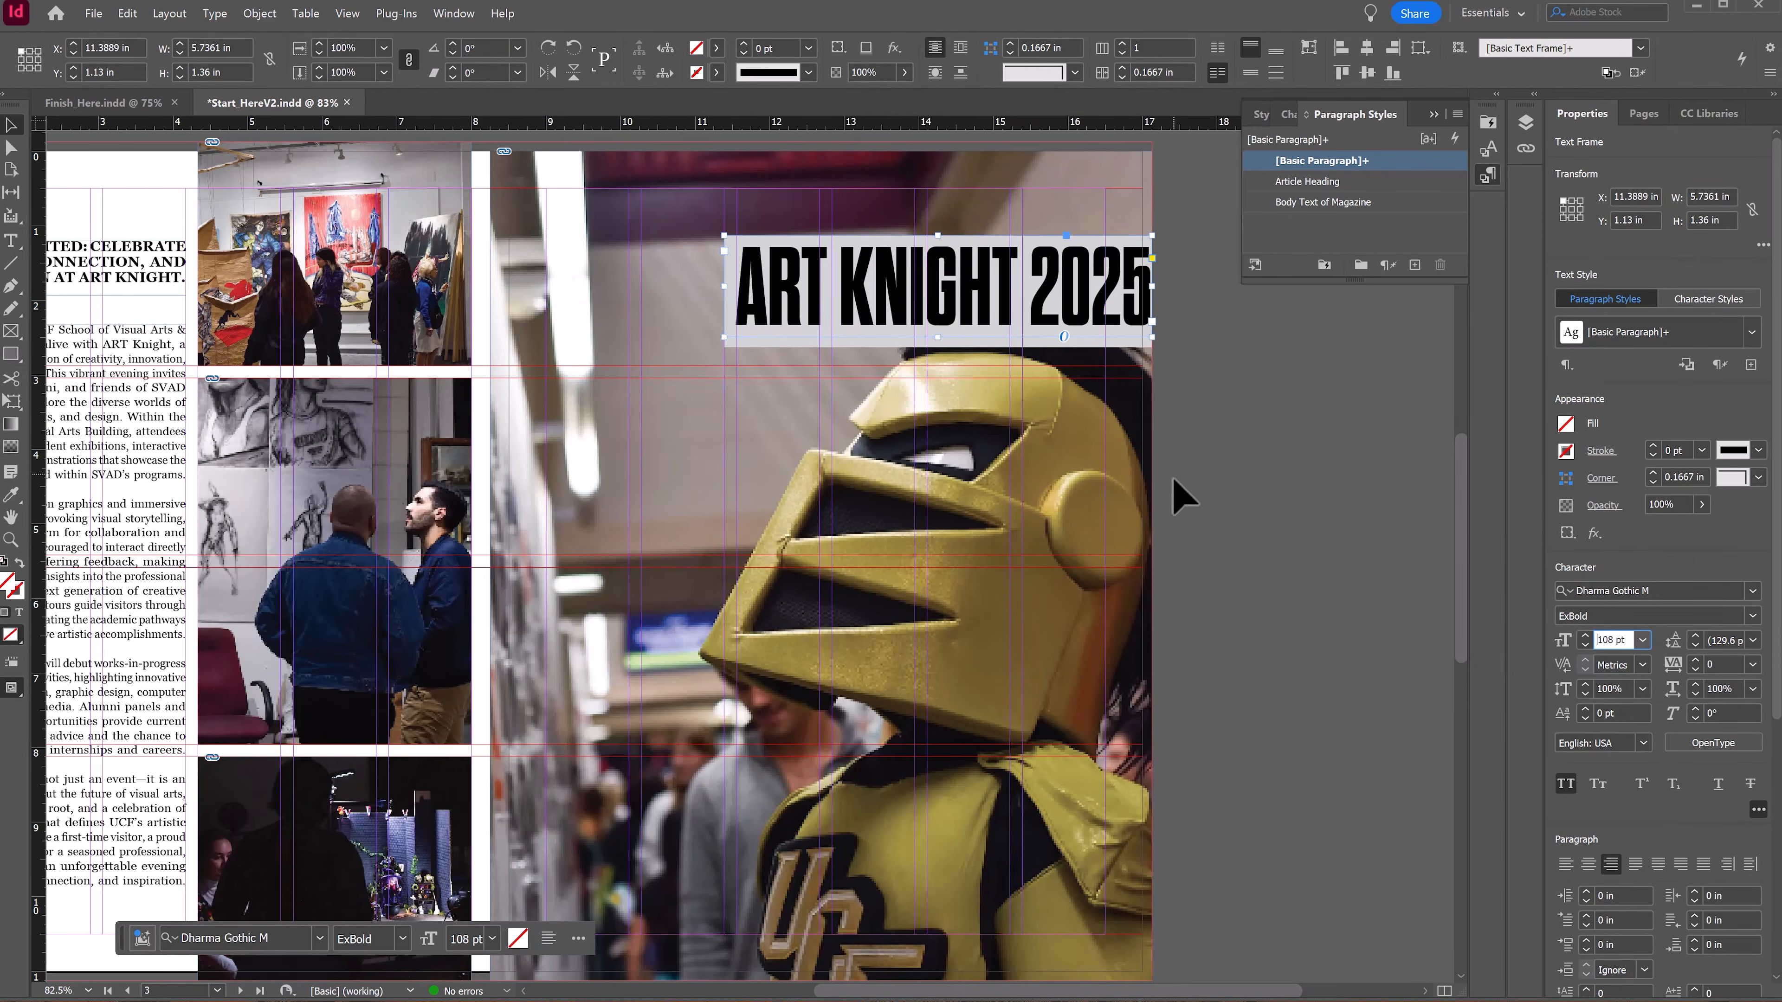
double_click(935, 304)
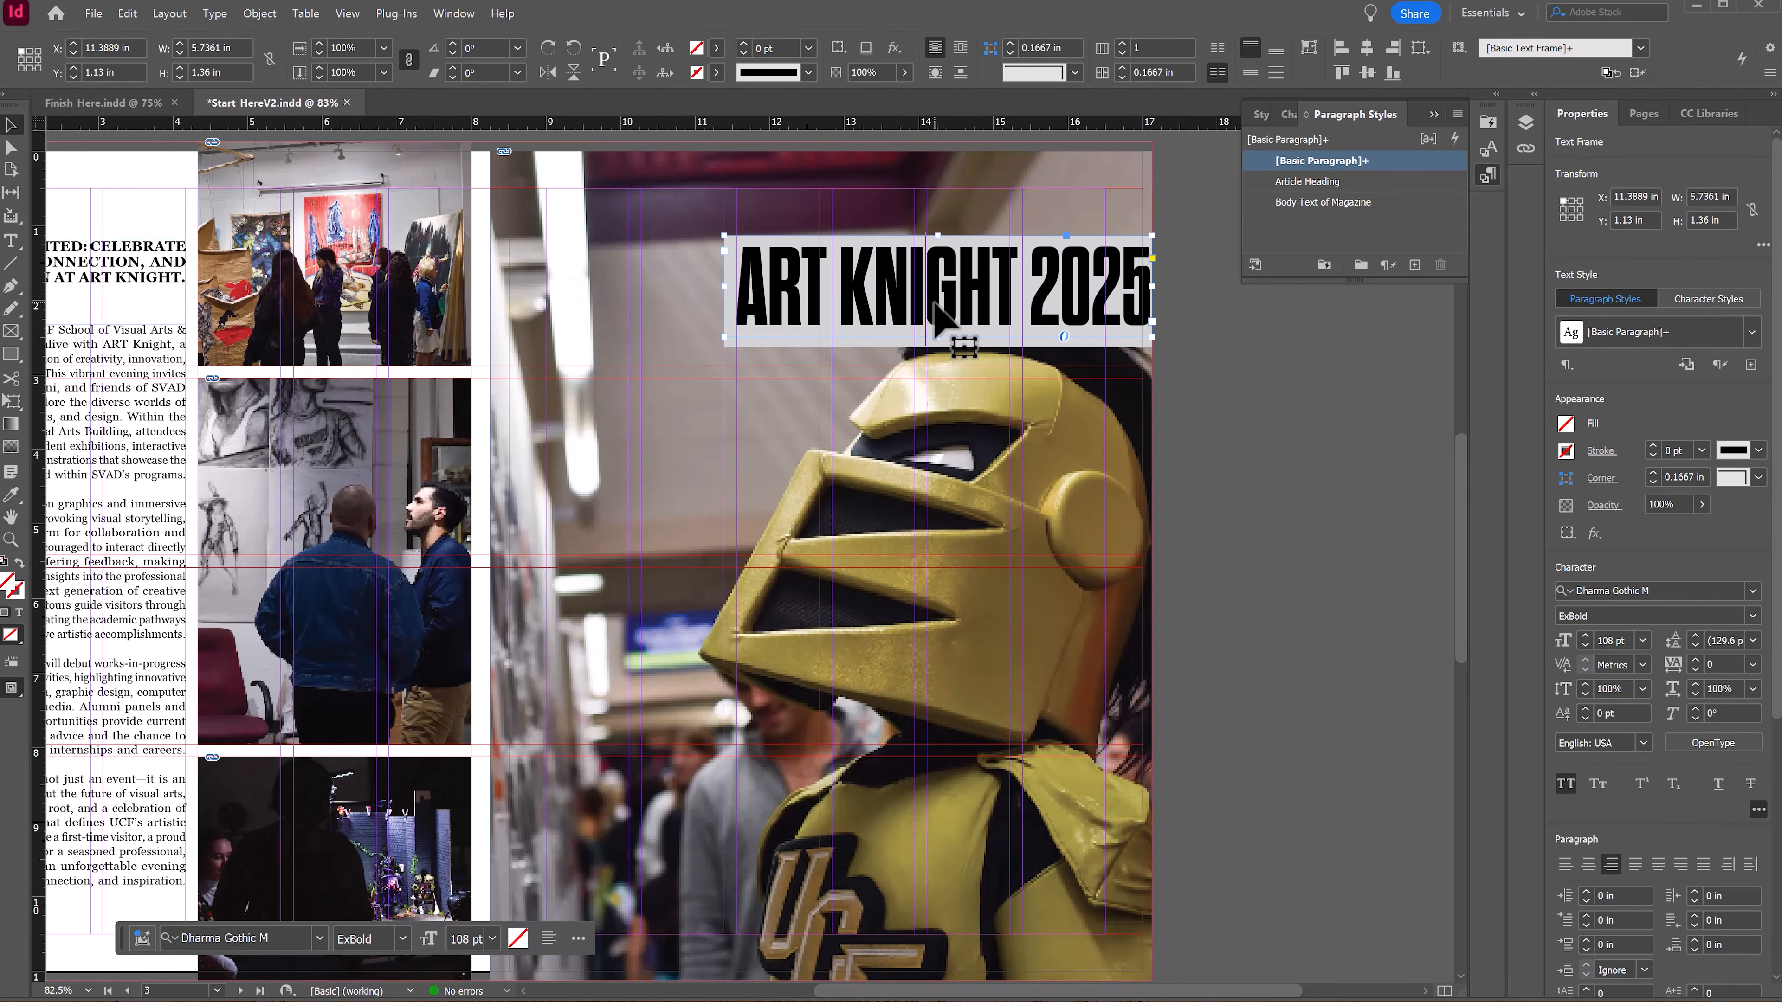
key("ctrl+a")
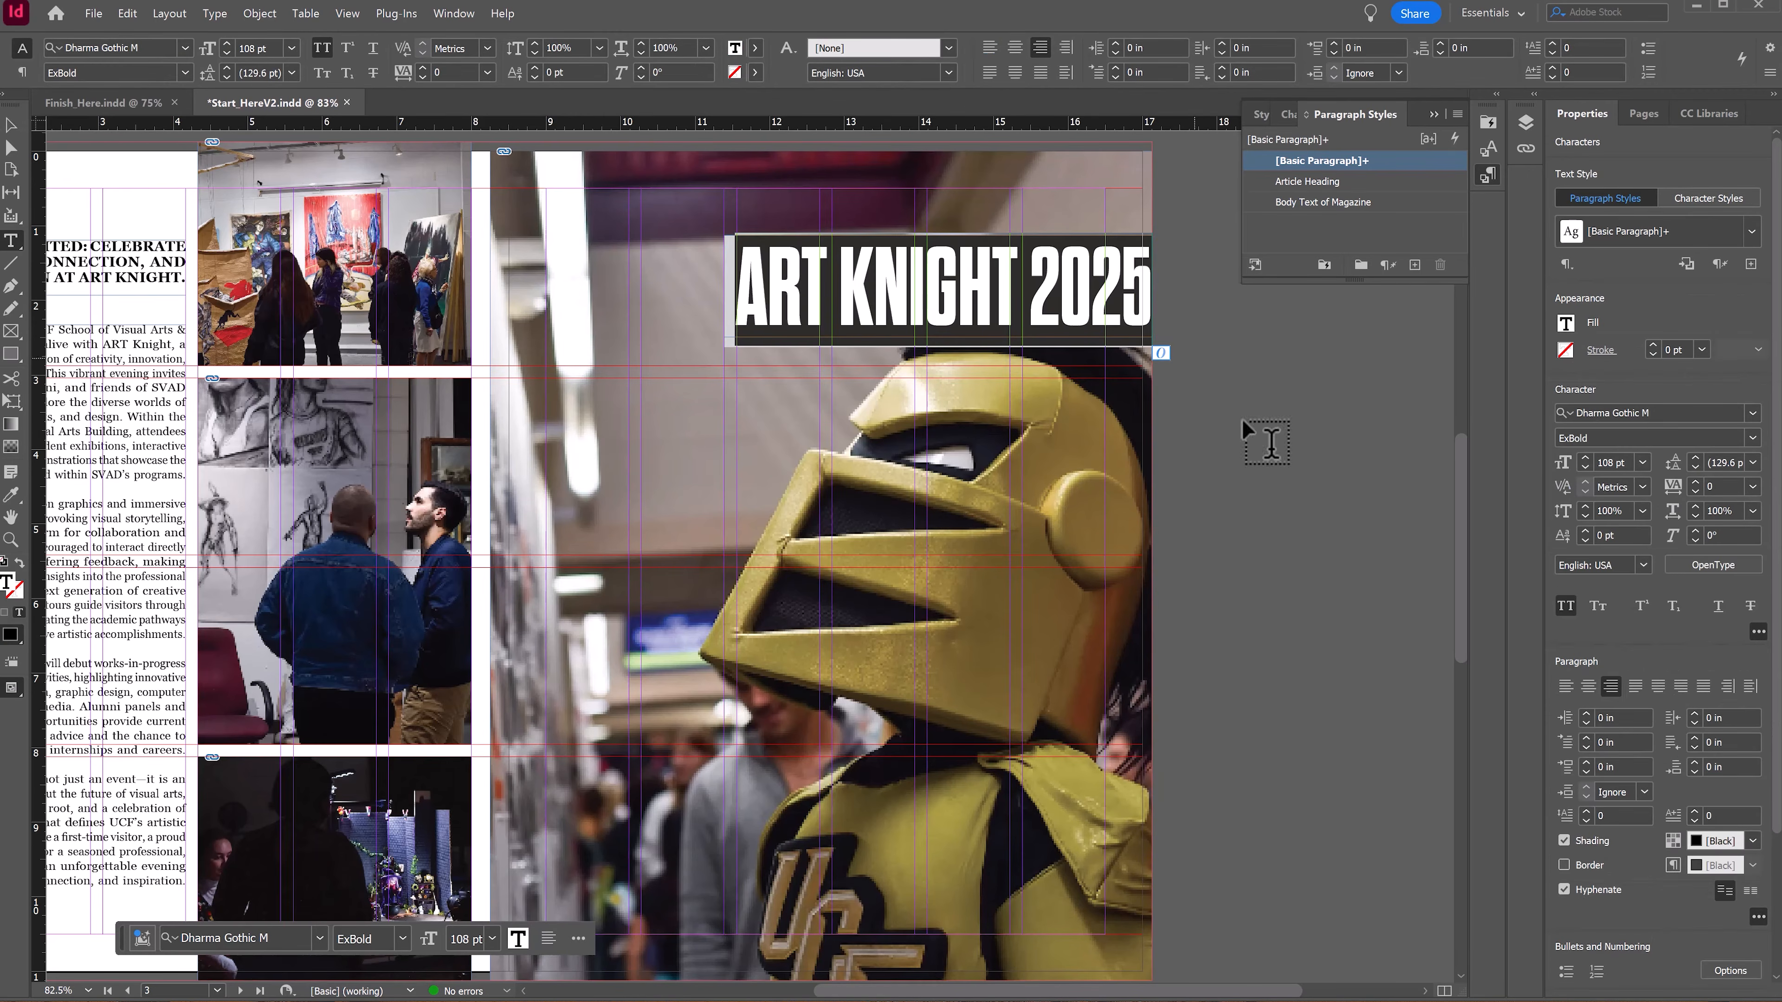
left_click(1753, 438)
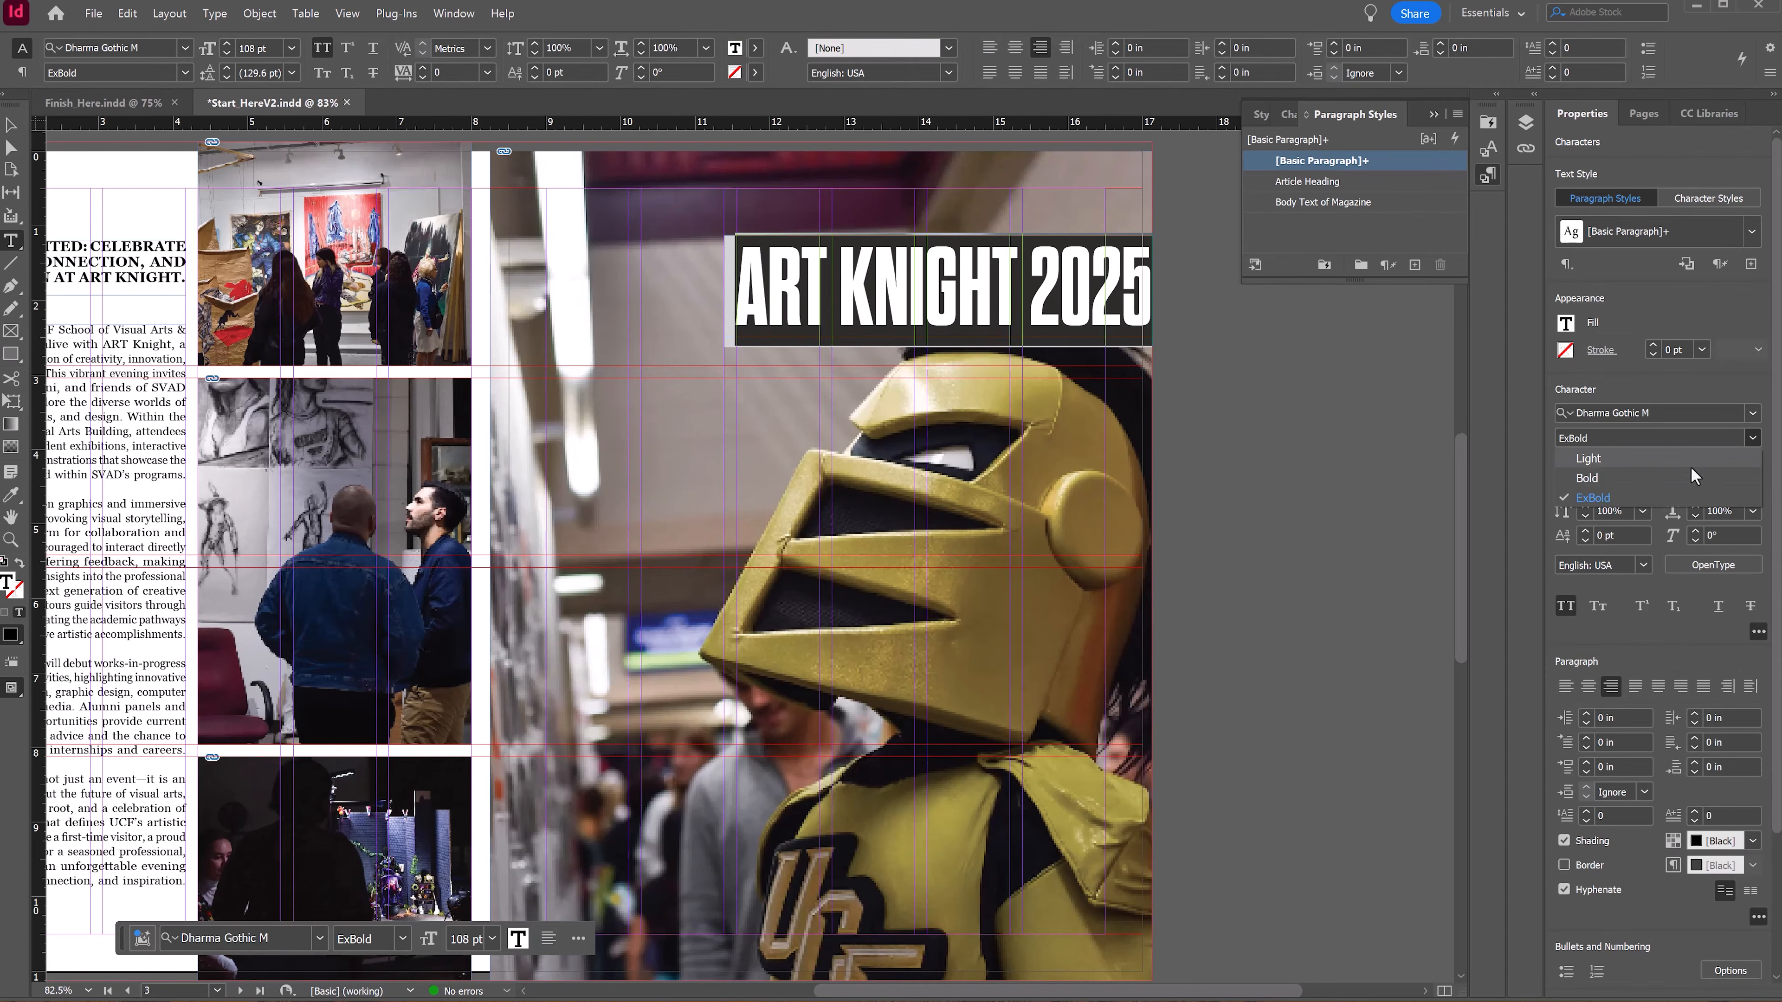
left_click(1740, 459)
left_click(1753, 438)
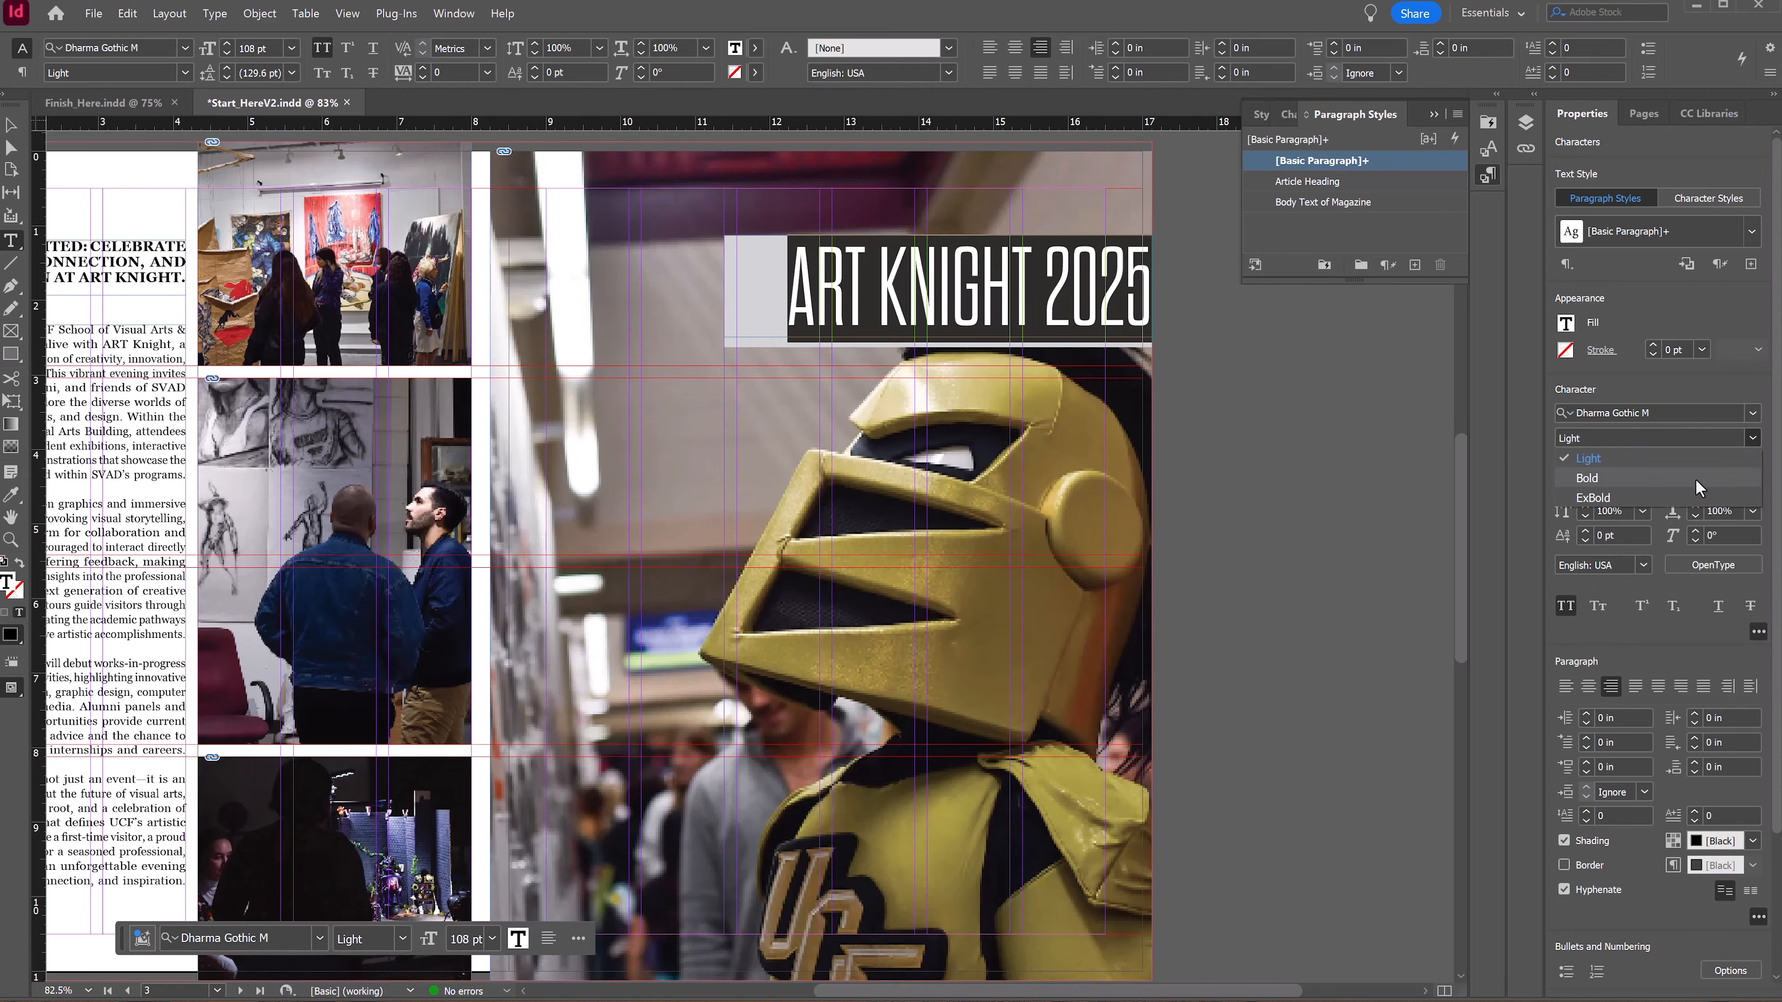
left_click(1712, 478)
left_click(1753, 439)
left_click(1592, 497)
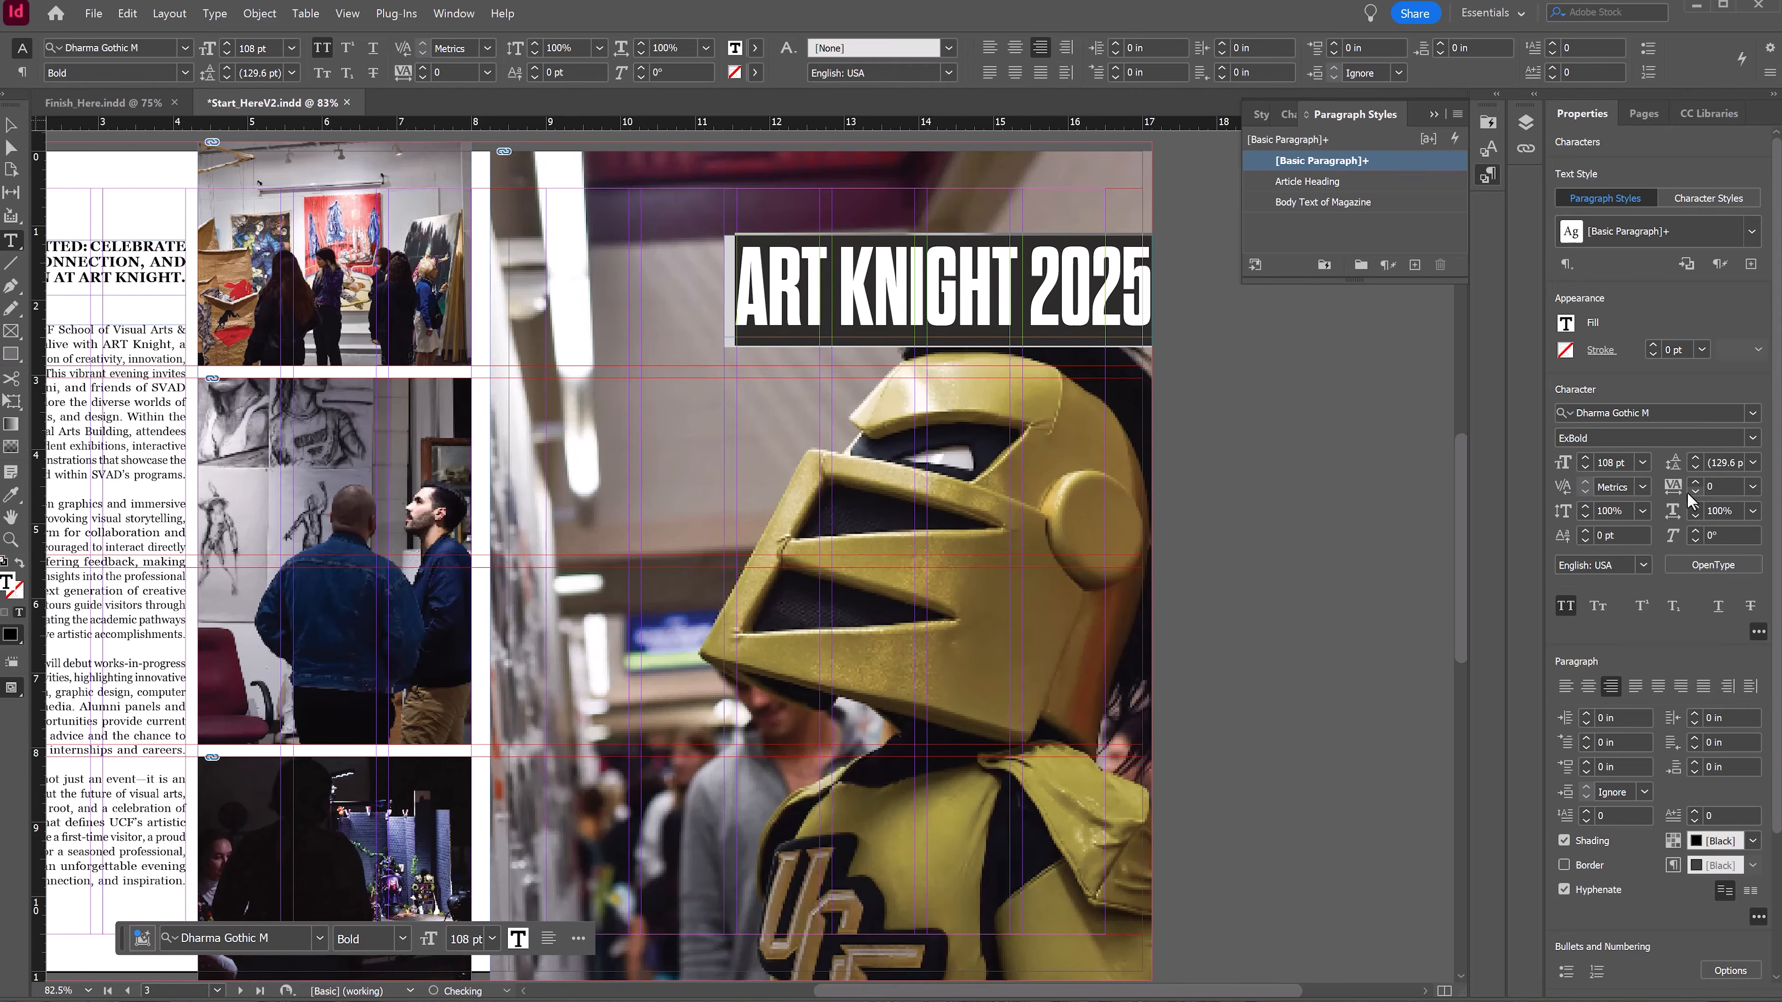
key("Escape")
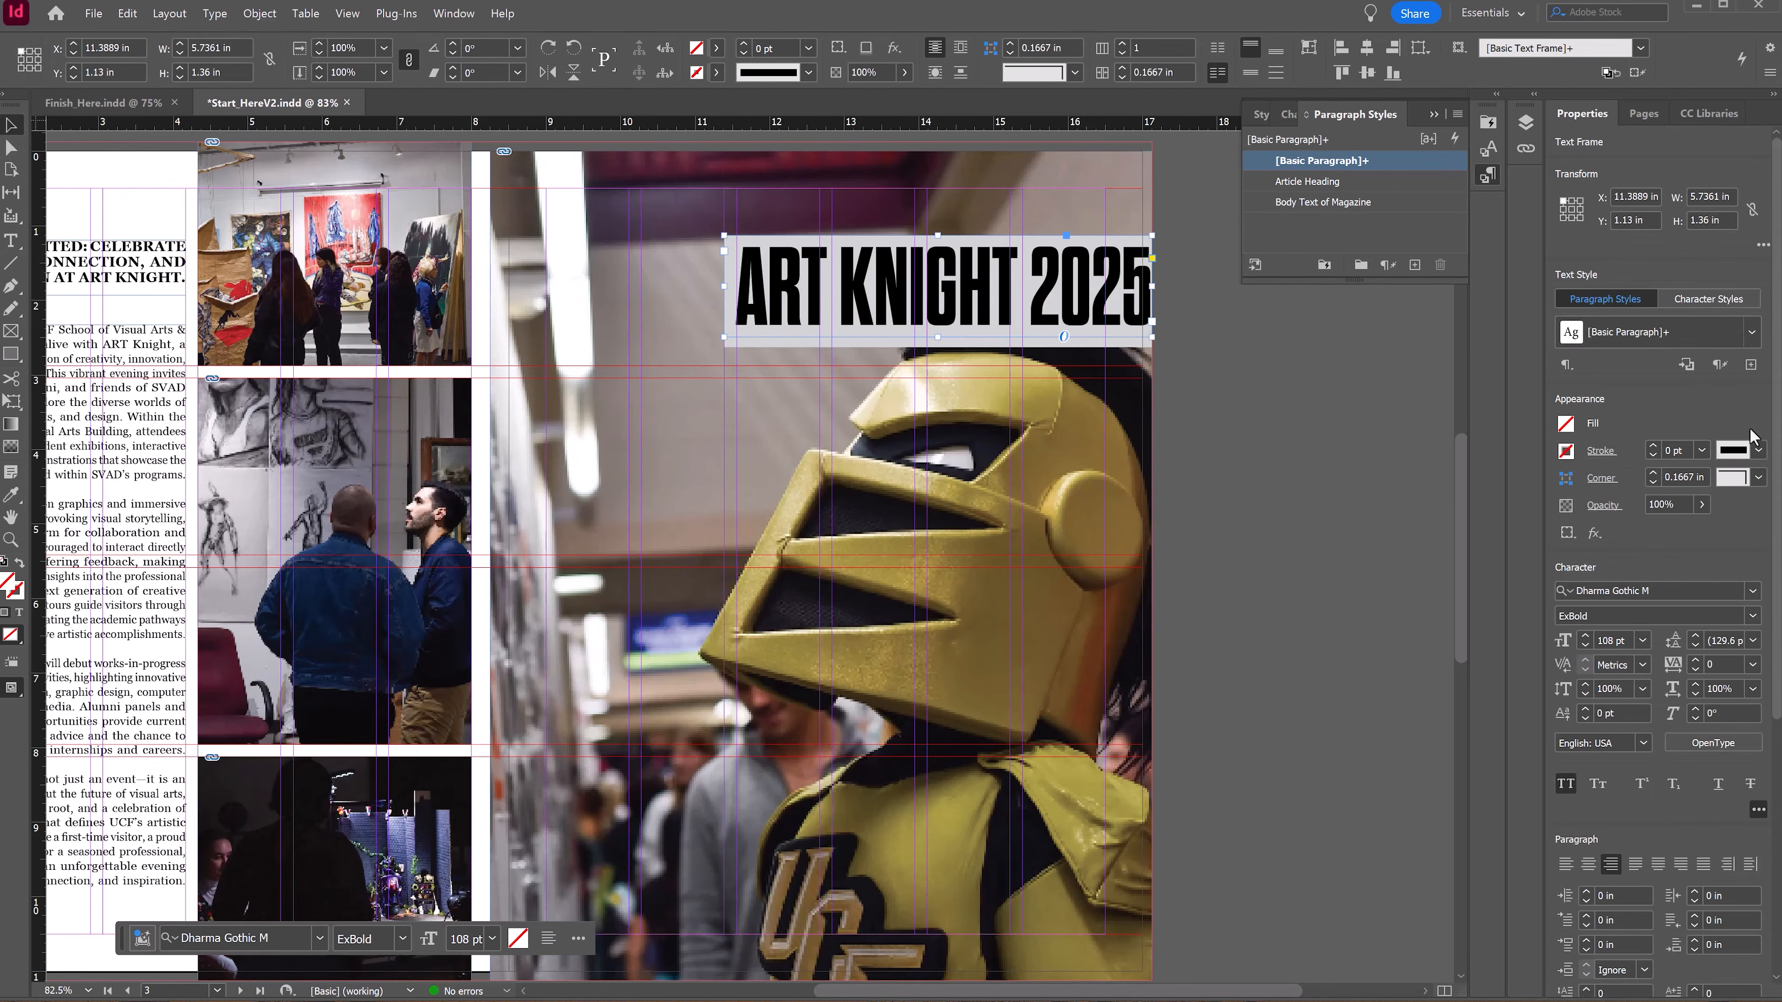
Step: Open the title's paragraph shading settings and set the corner shape to Rounded
scroll(1777, 456, "down", 6)
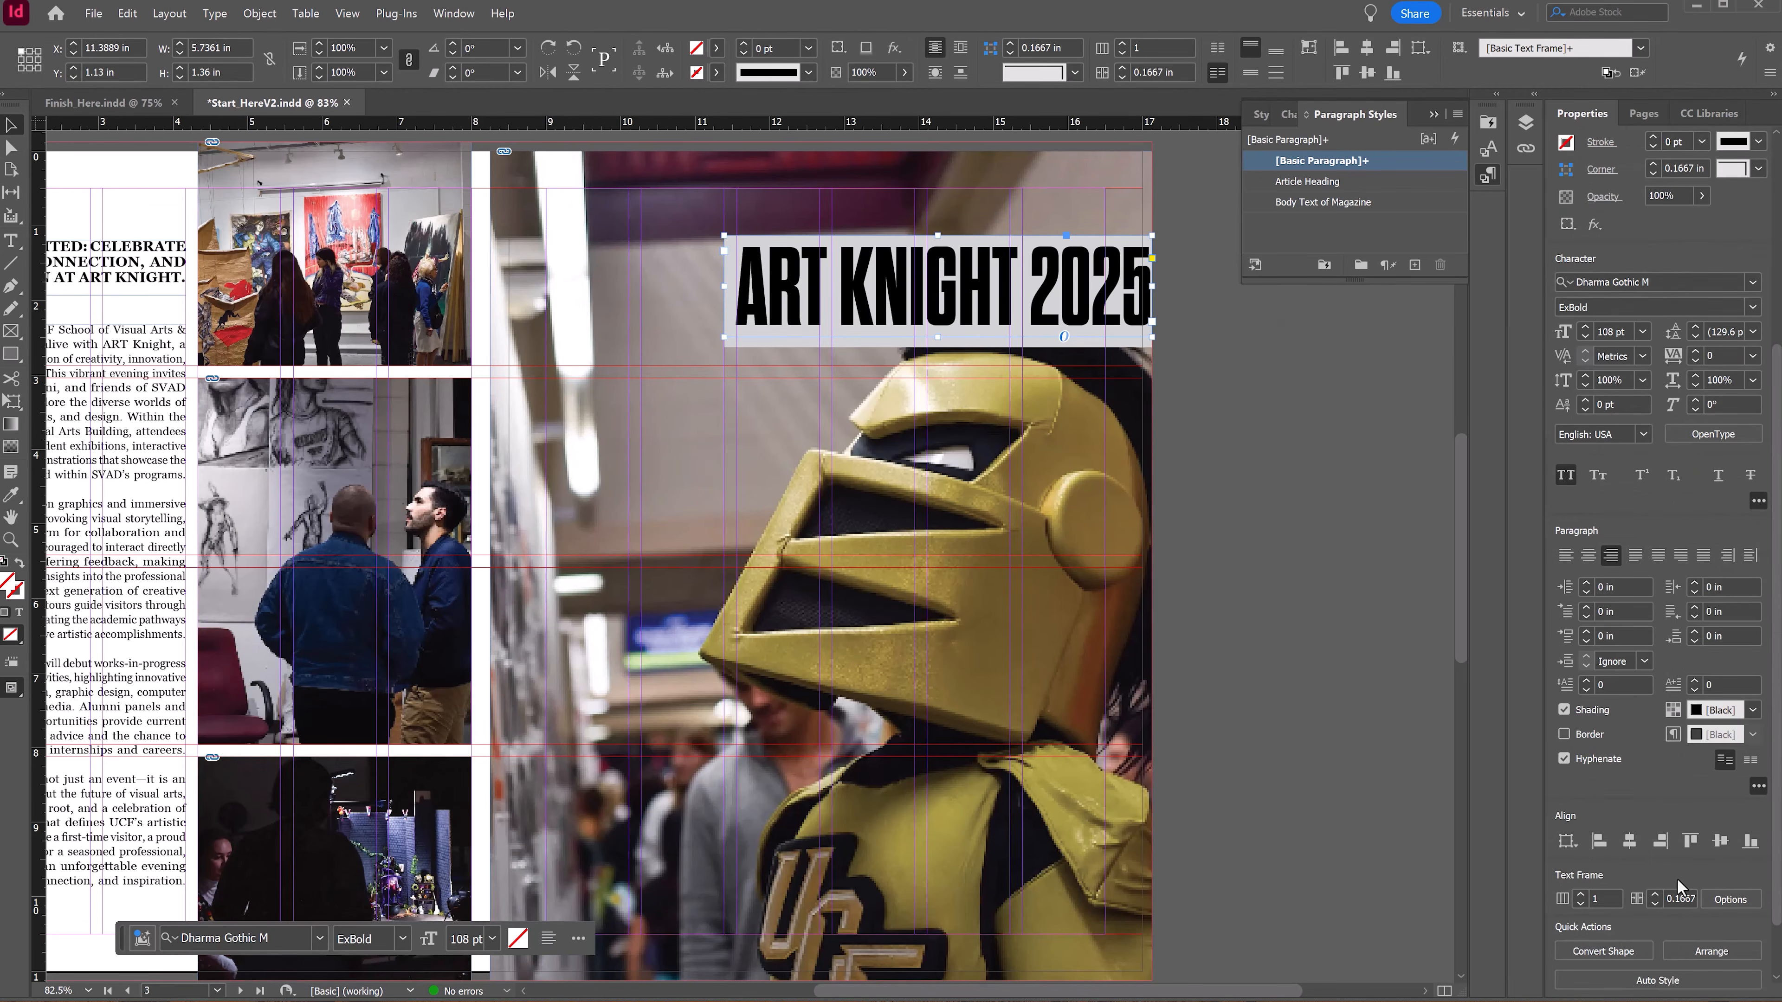
left_click(1673, 711, "alt")
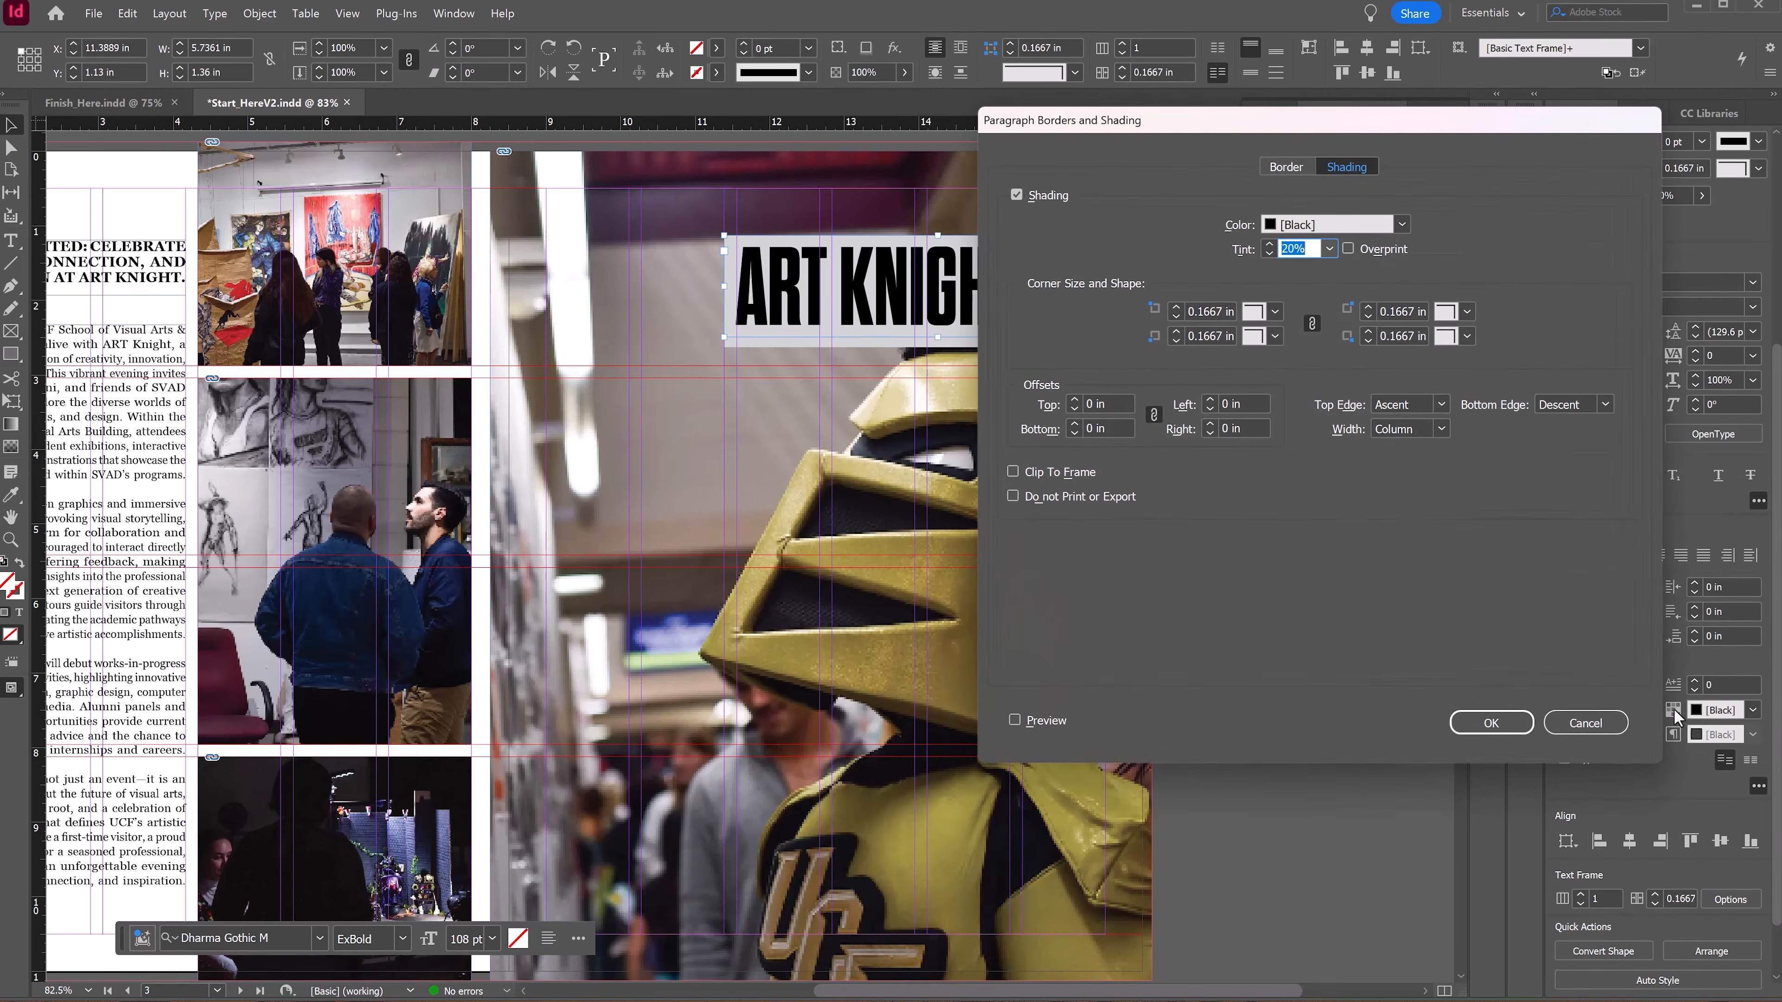
left_click_drag(1203, 119, 809, 414)
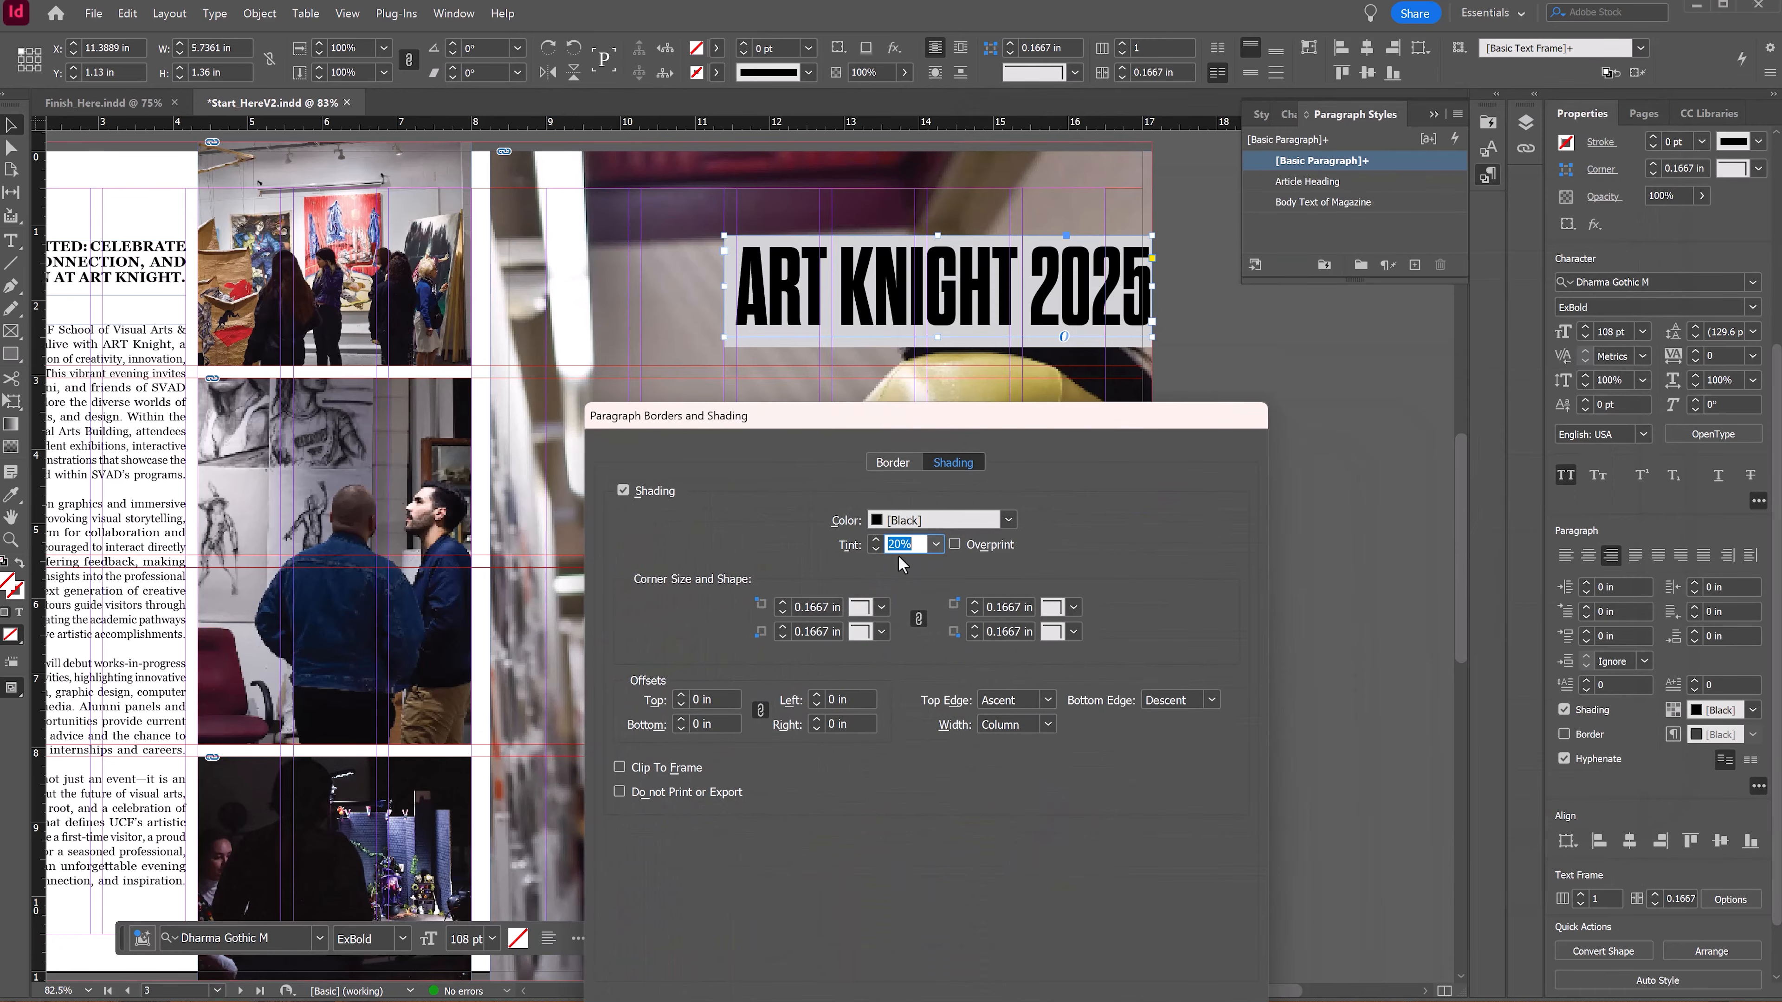
left_click(877, 608)
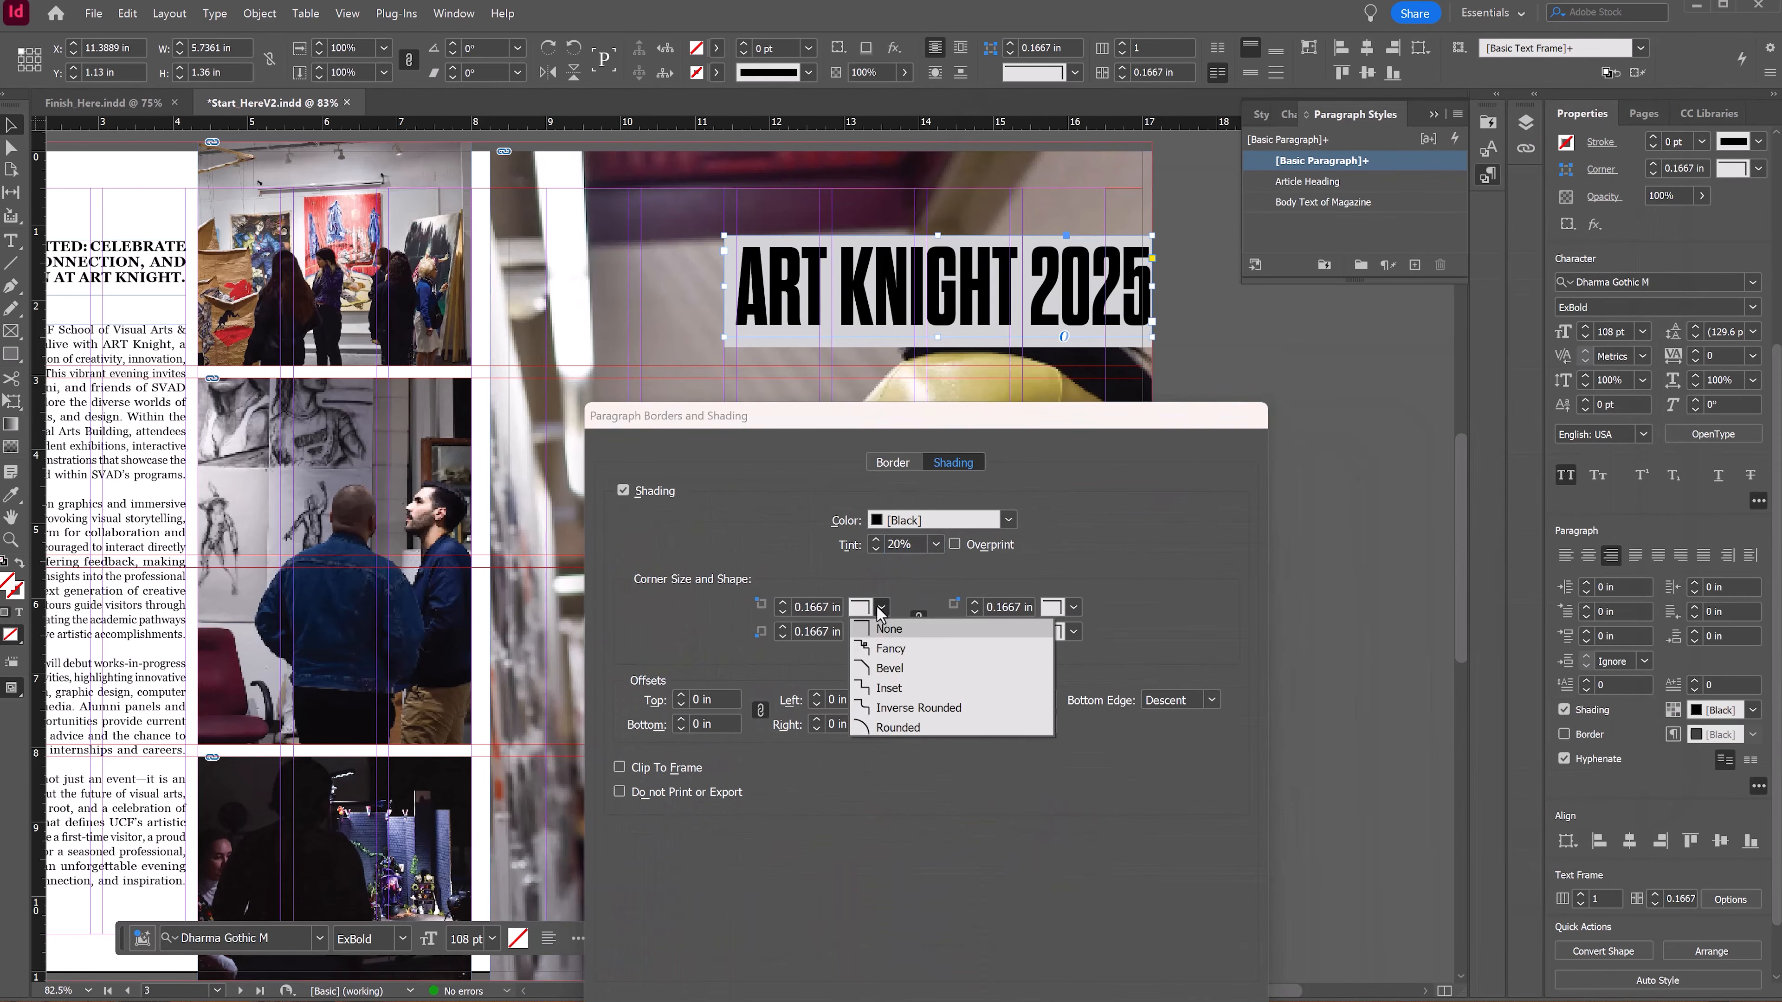
left_click(915, 728)
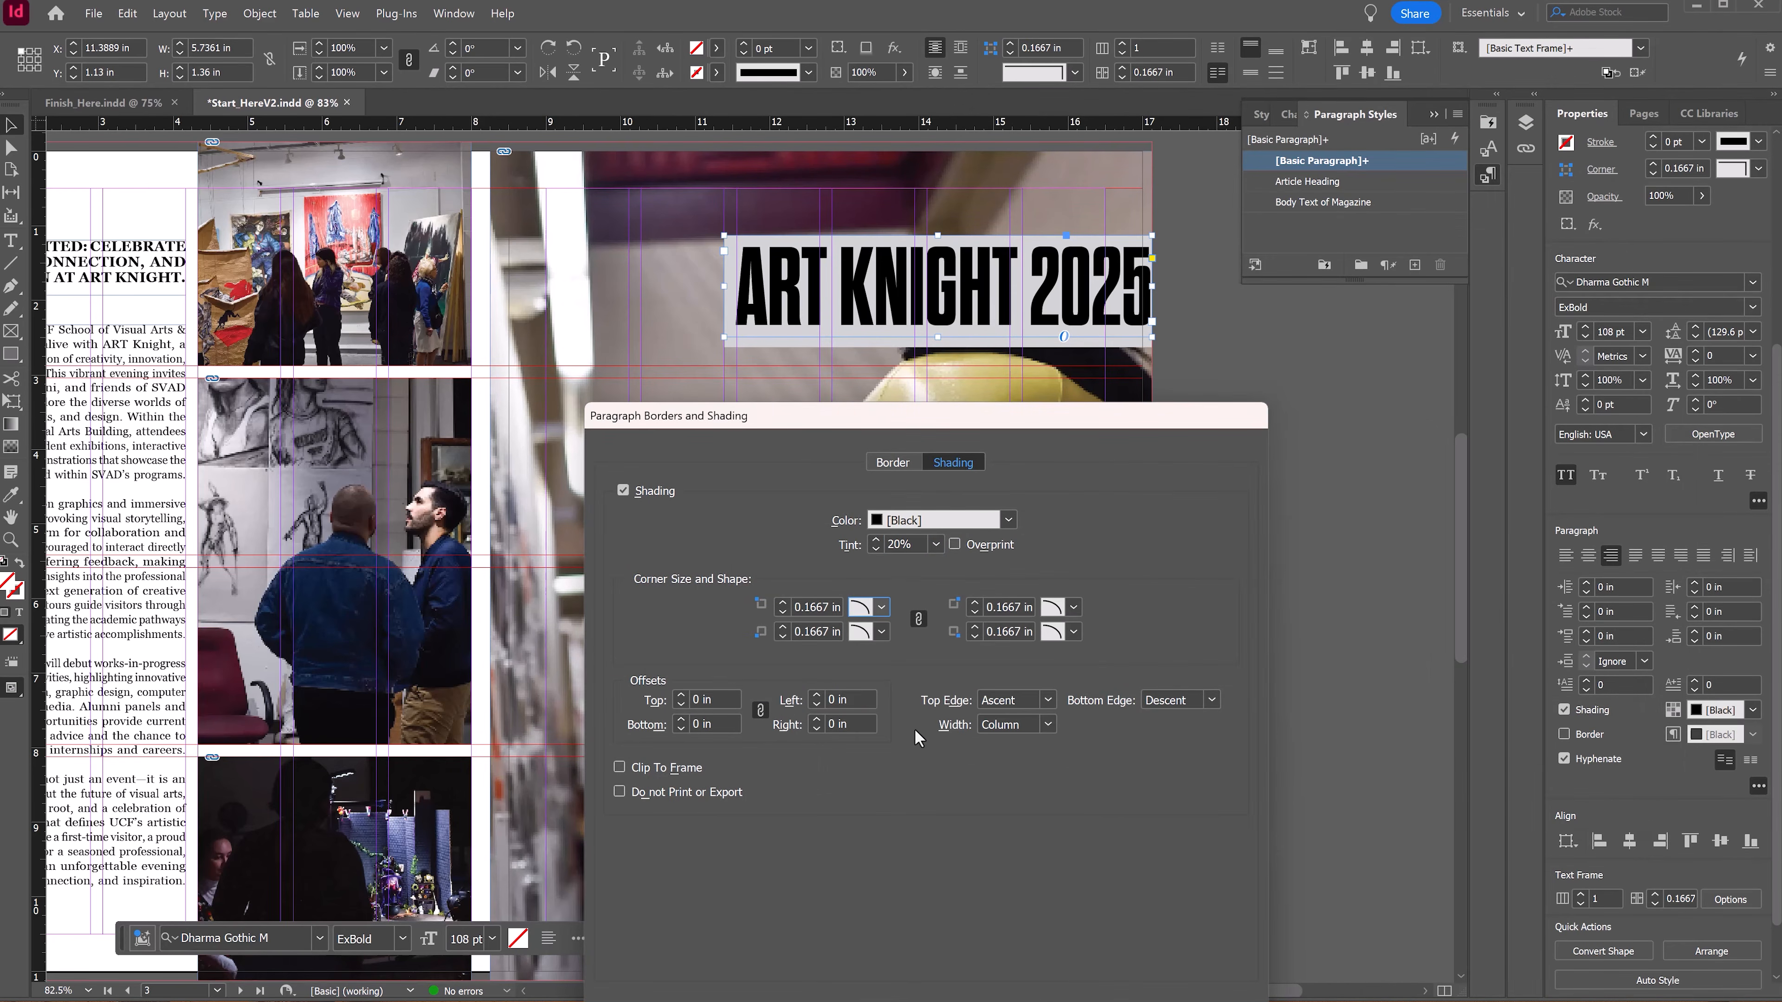
Step: Try larger corner sizes for the rounded title shading
left_click(781, 601)
left_click(781, 602)
left_click(782, 601)
left_click(781, 601)
left_click(781, 602)
left_click(781, 601)
left_click(782, 601)
left_click(781, 602)
left_click(782, 602)
left_click(781, 601)
left_click(781, 602)
left_click(782, 601)
left_click(781, 601)
left_click(782, 601)
left_click(782, 602)
left_click(782, 602)
mouse_move(964, 425)
left_mouse_down()
mouse_move(364, 244)
mouse_move(393, 250)
left_mouse_up()
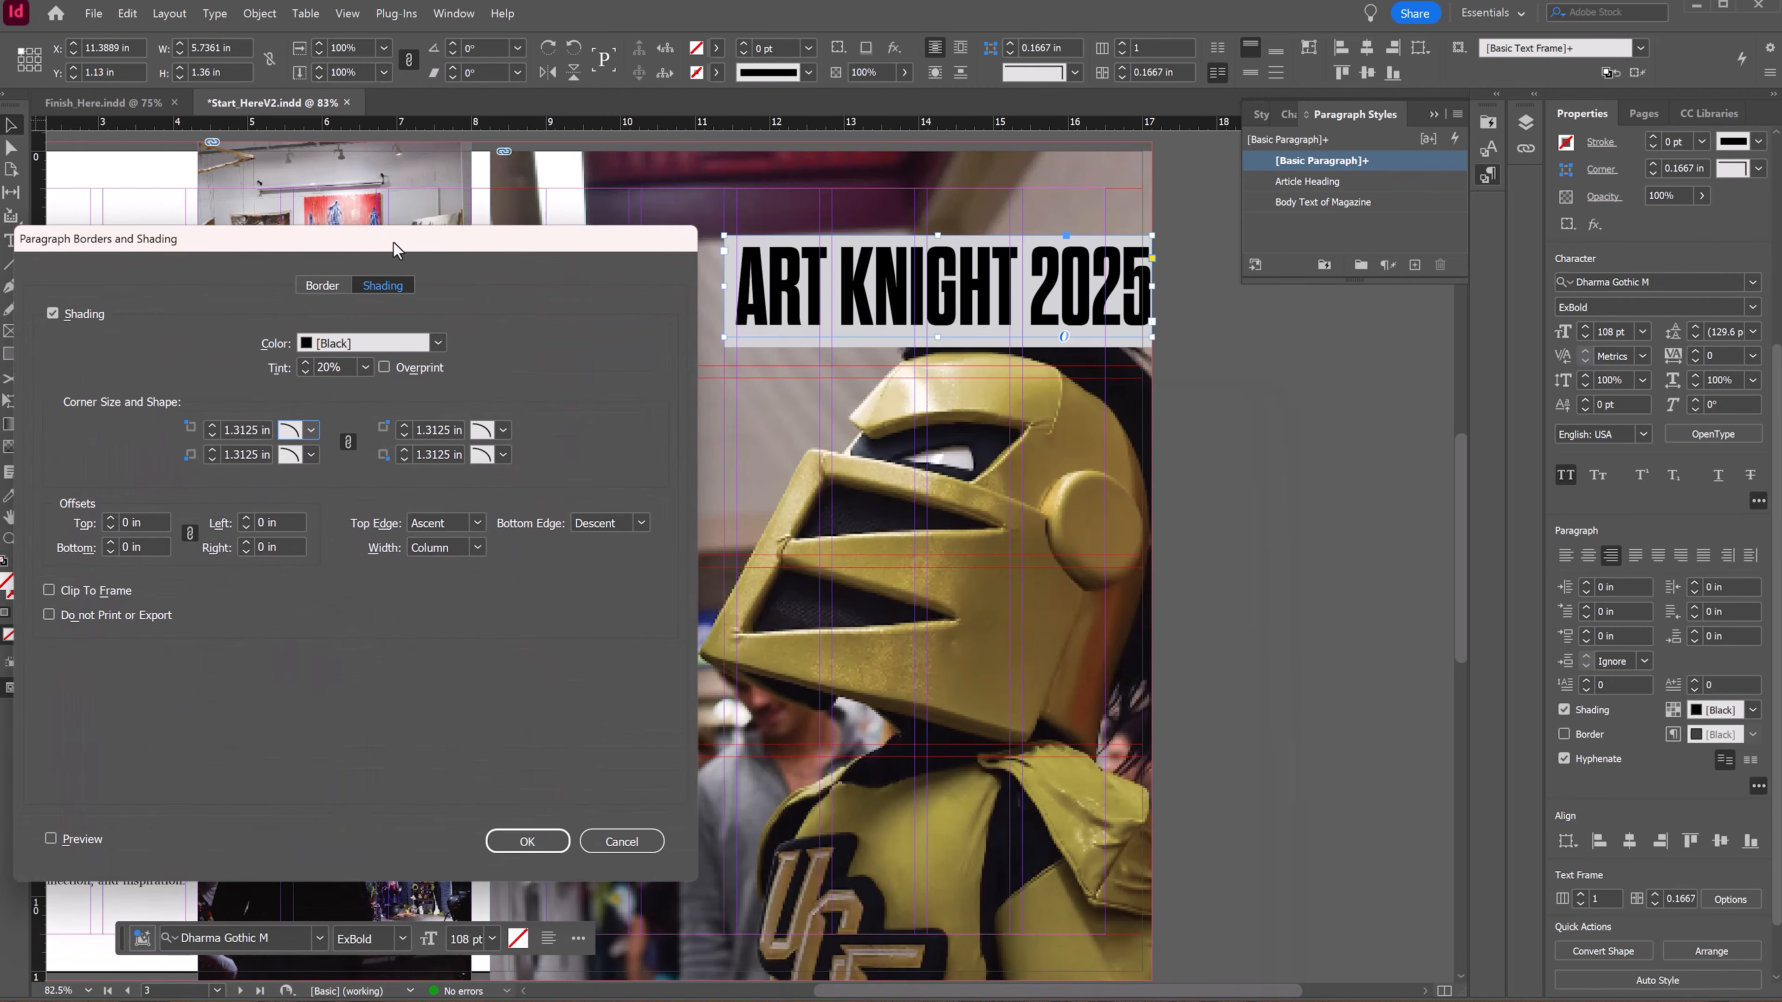
left_click(405, 426)
left_click(405, 426)
left_click(404, 426)
left_click(404, 426)
left_click(404, 426)
Step: Turn on preview and set the shading corner size to 0.125 in
left_click(84, 839)
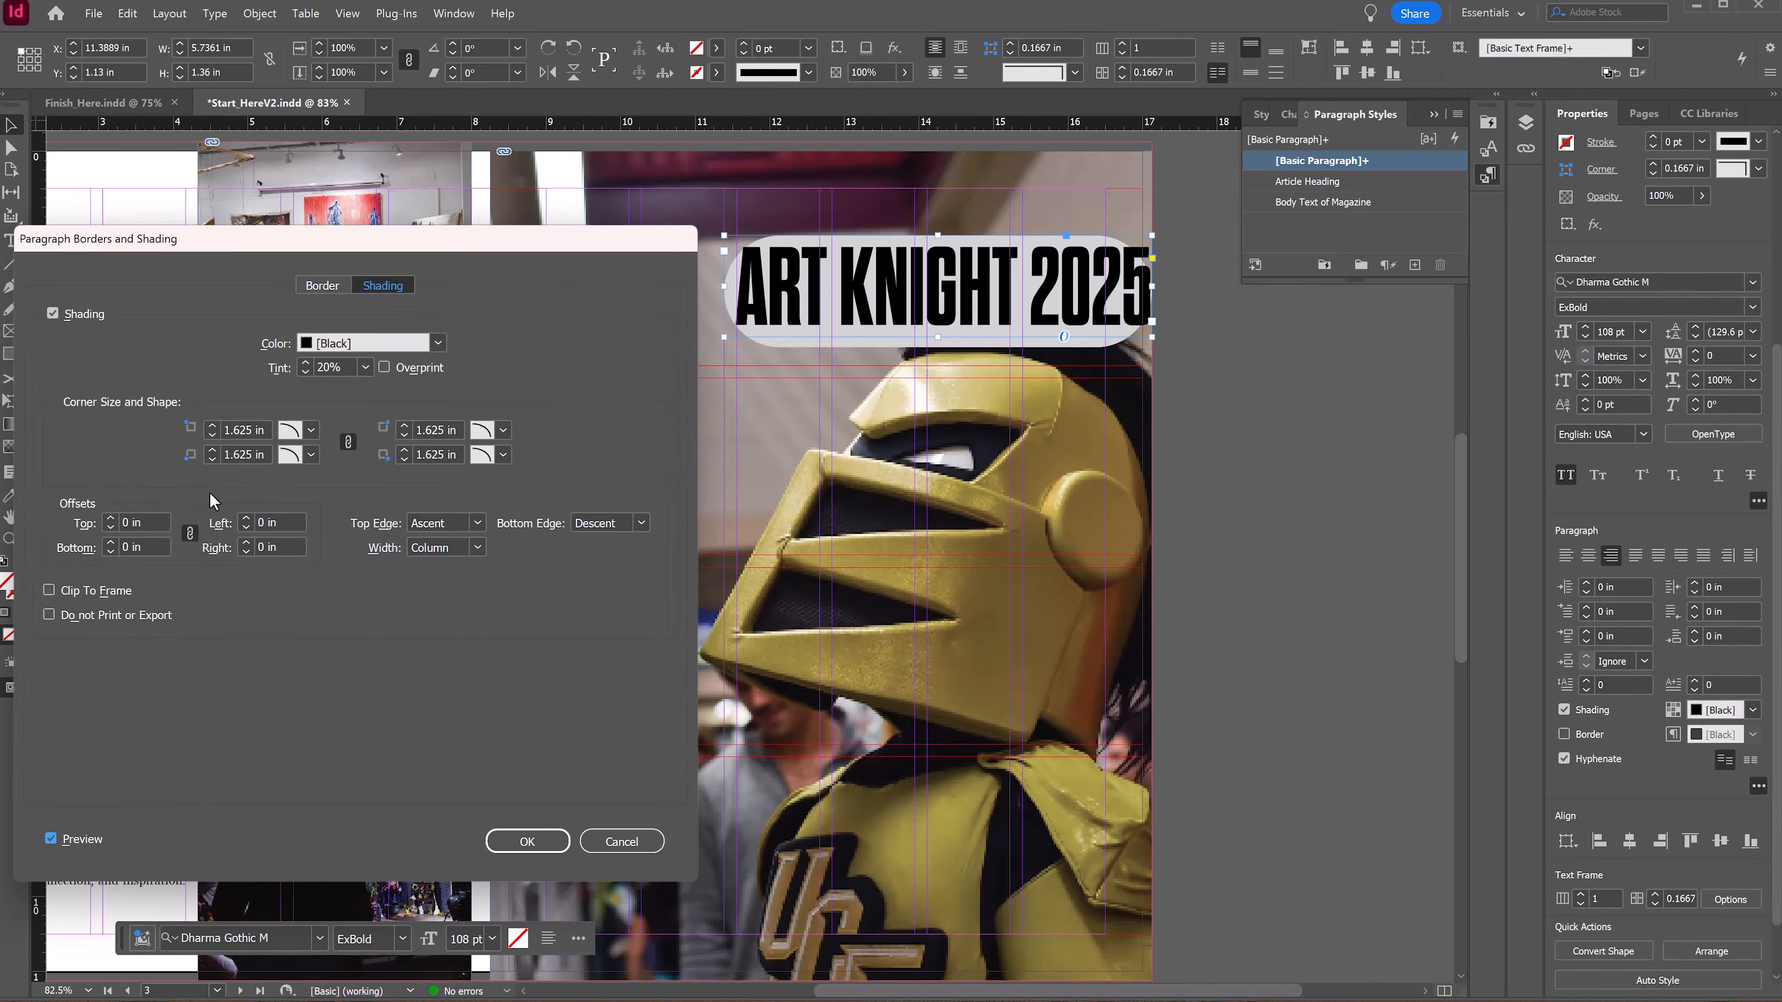
left_click(213, 458)
left_click(213, 458)
left_click(213, 458)
left_click(213, 459)
left_click(212, 458)
left_click(212, 459)
left_click(212, 458)
left_click(213, 458)
left_click(213, 458)
left_click(213, 459)
left_click(212, 459)
left_click(212, 459)
left_click(213, 458)
left_click(213, 459)
left_click(213, 458)
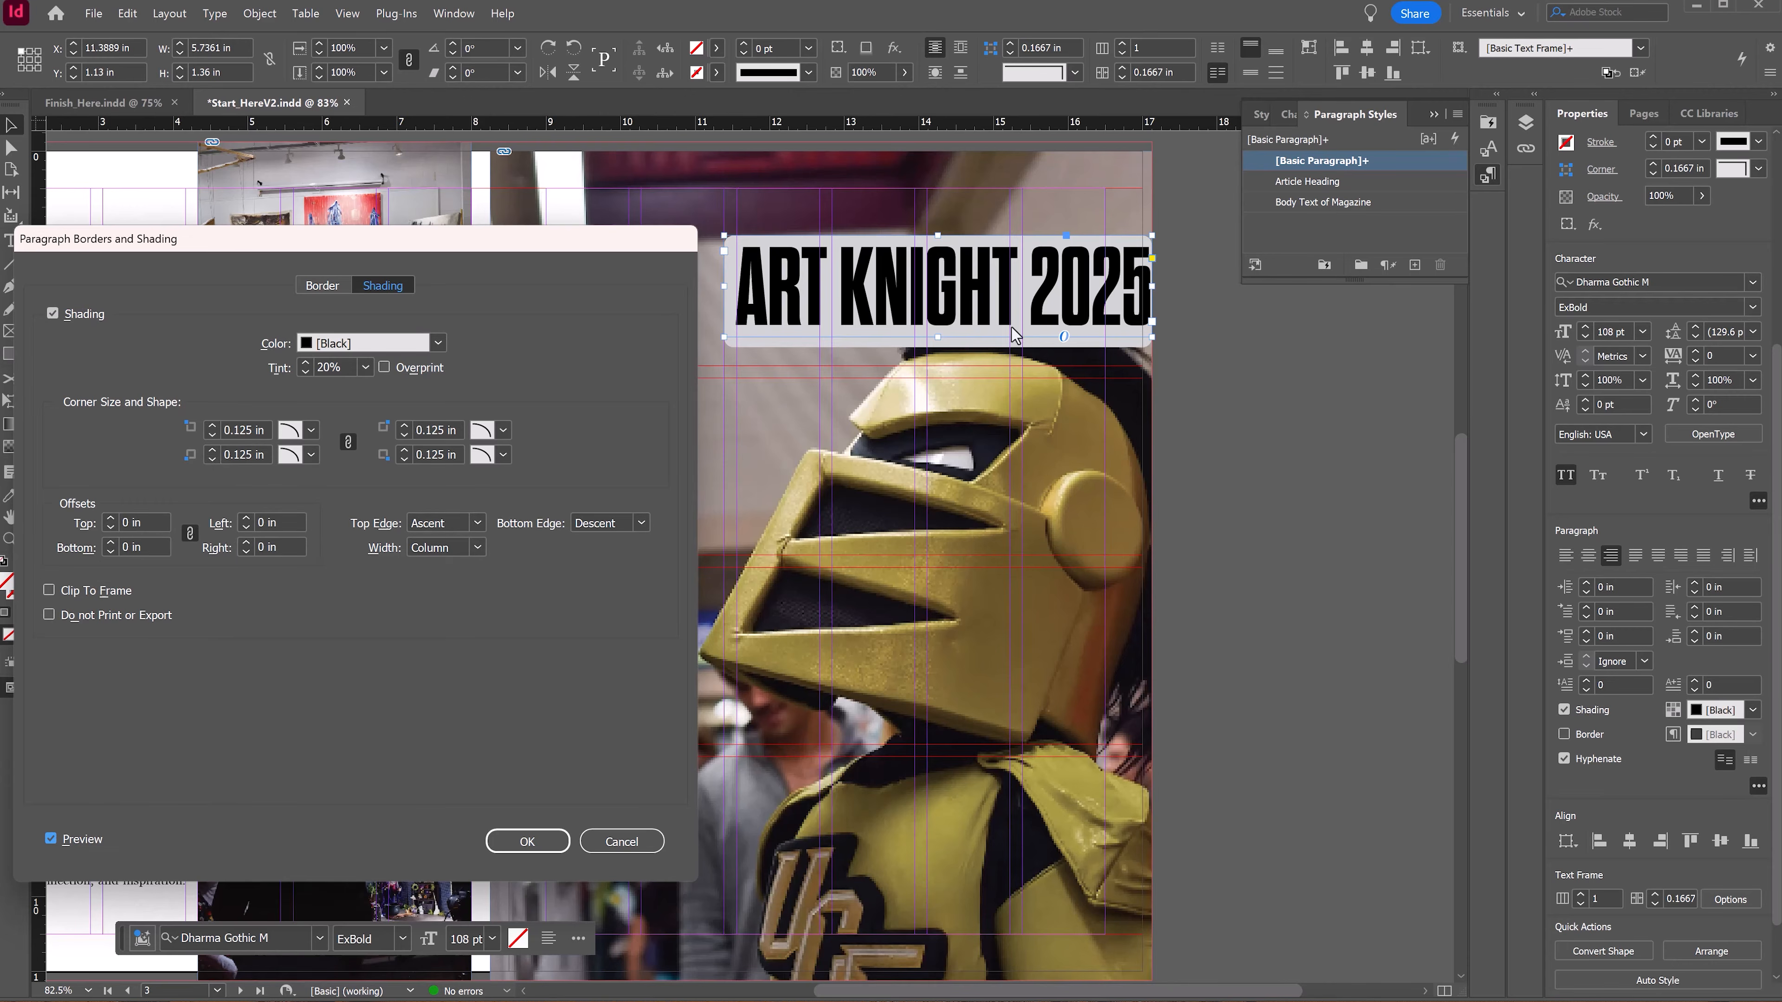
Step: Unlink the shading offsets and set the right offset to 0.1875 in
left_click(246, 542)
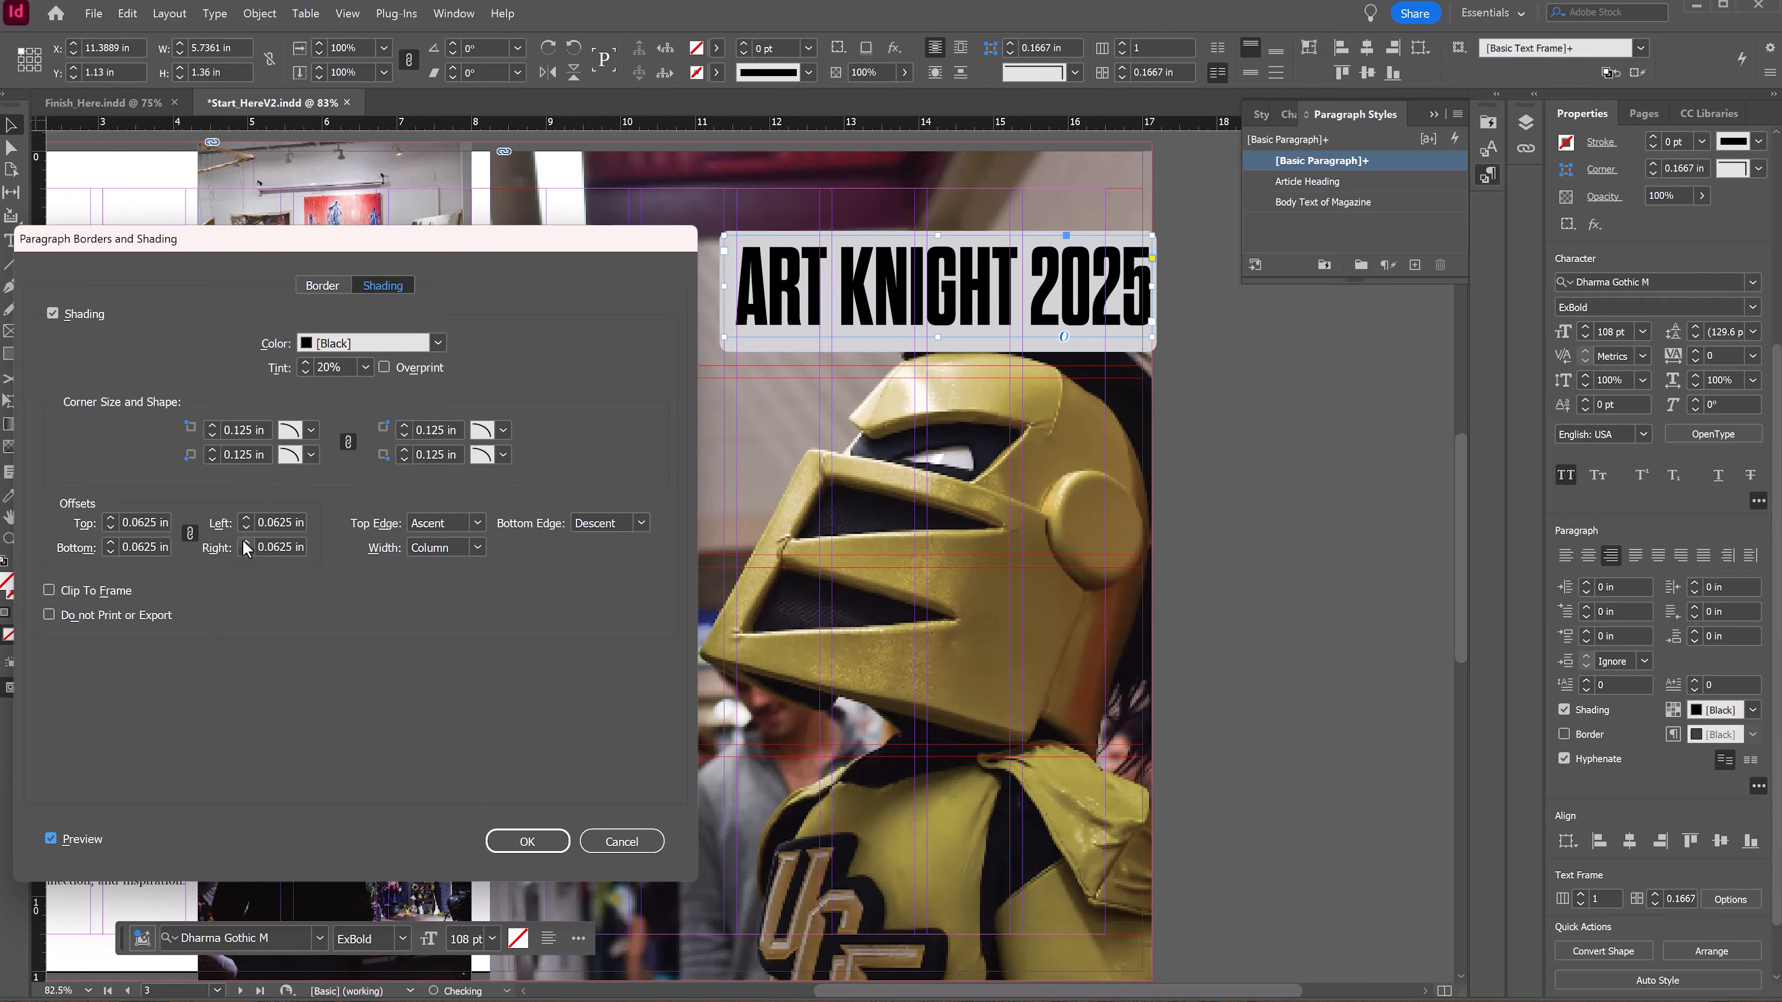
left_click(246, 552)
left_click(188, 533)
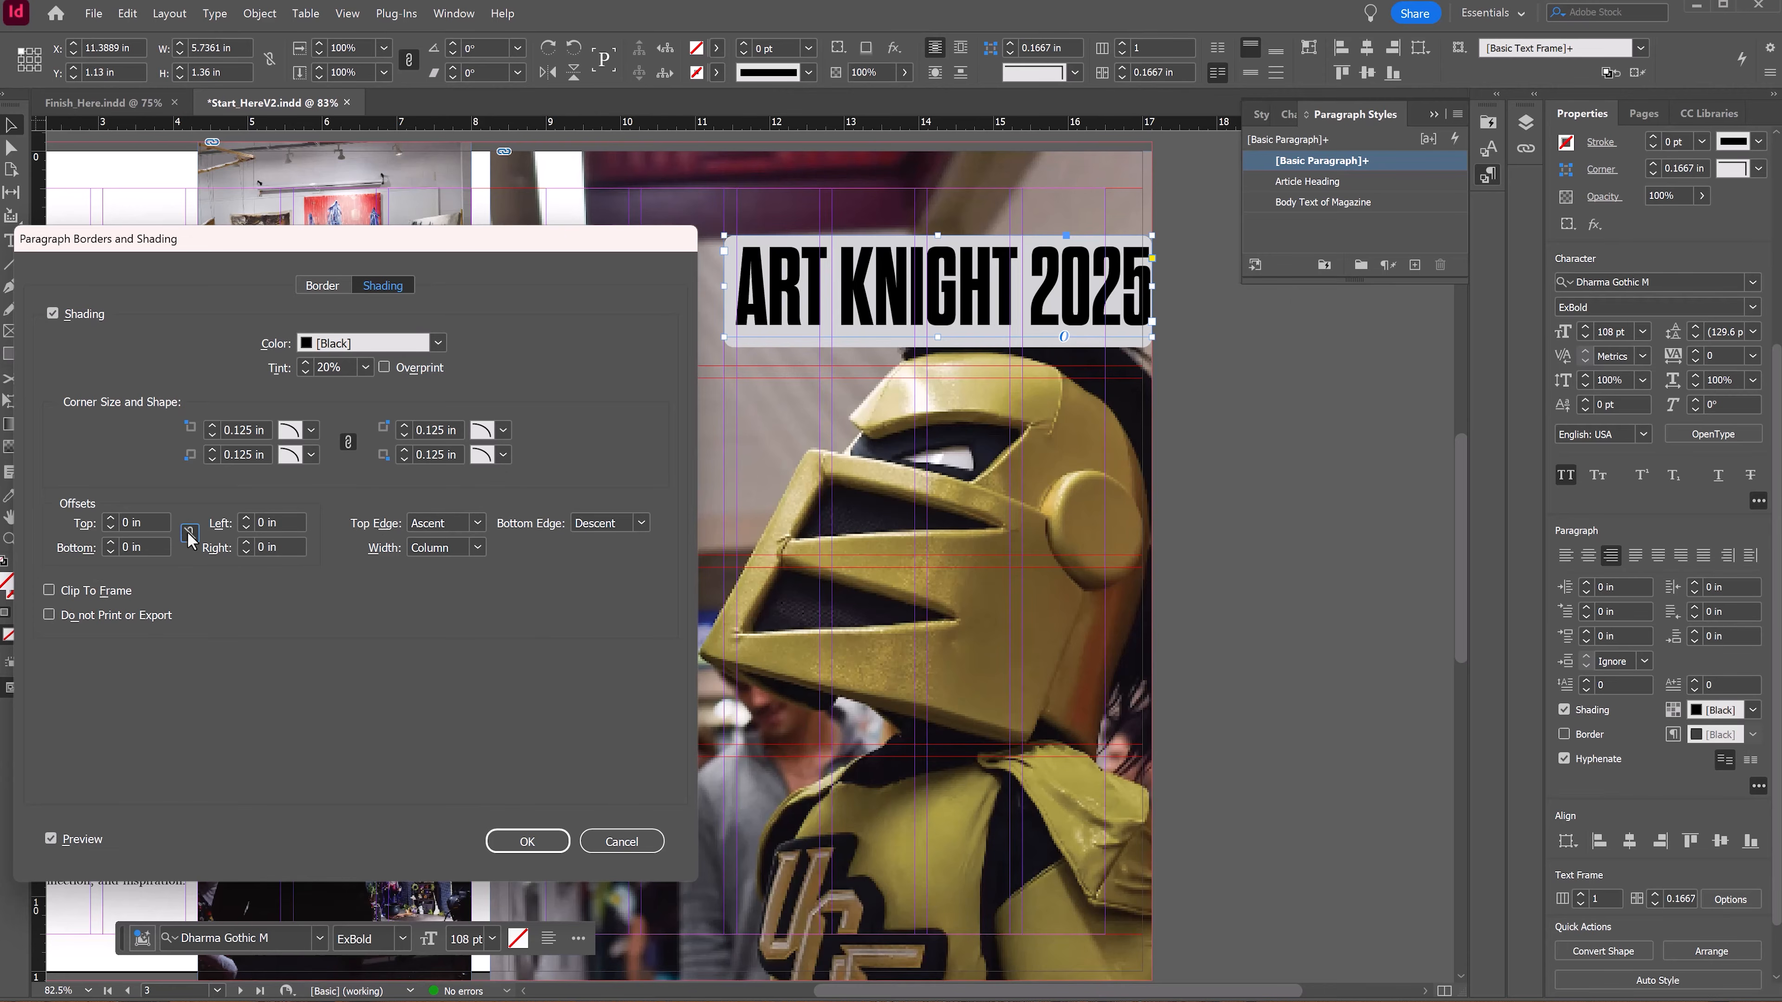
left_click(247, 543)
left_click(247, 543)
left_click(247, 542)
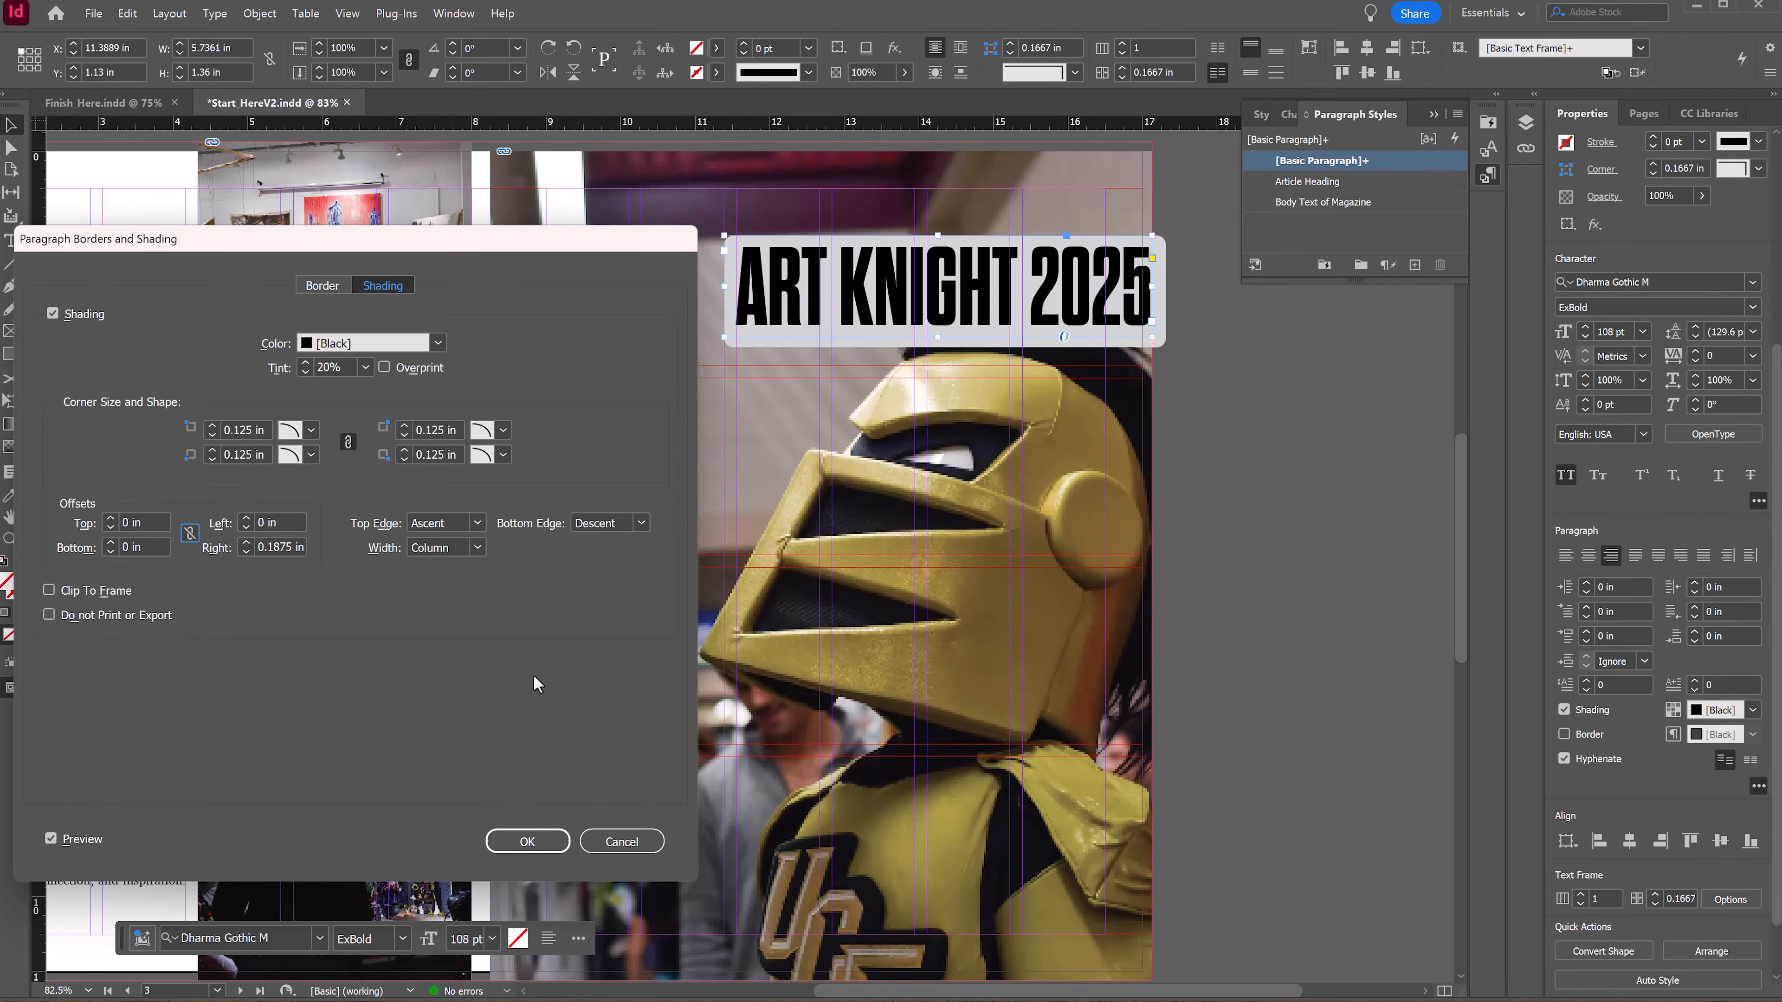
Step: Try different top and bottom edge options for the title shading
left_click(470, 551)
left_click(474, 523)
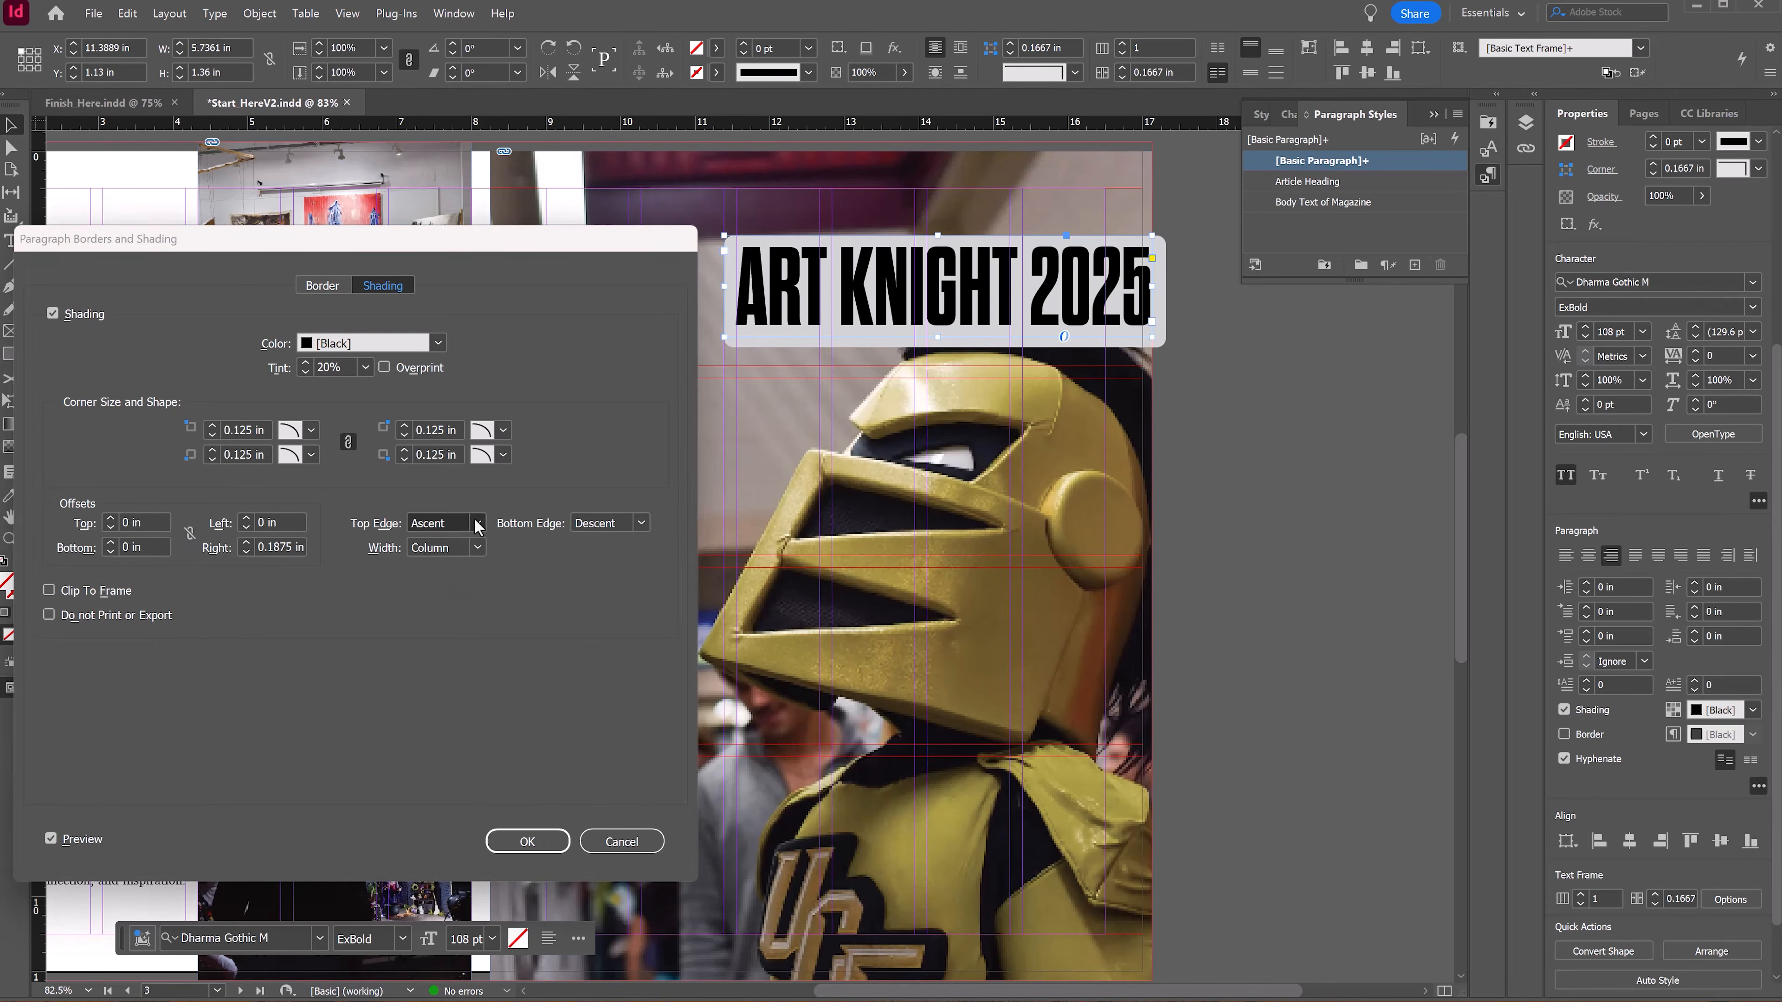
left_click(475, 523)
left_click(577, 522)
left_click(580, 528)
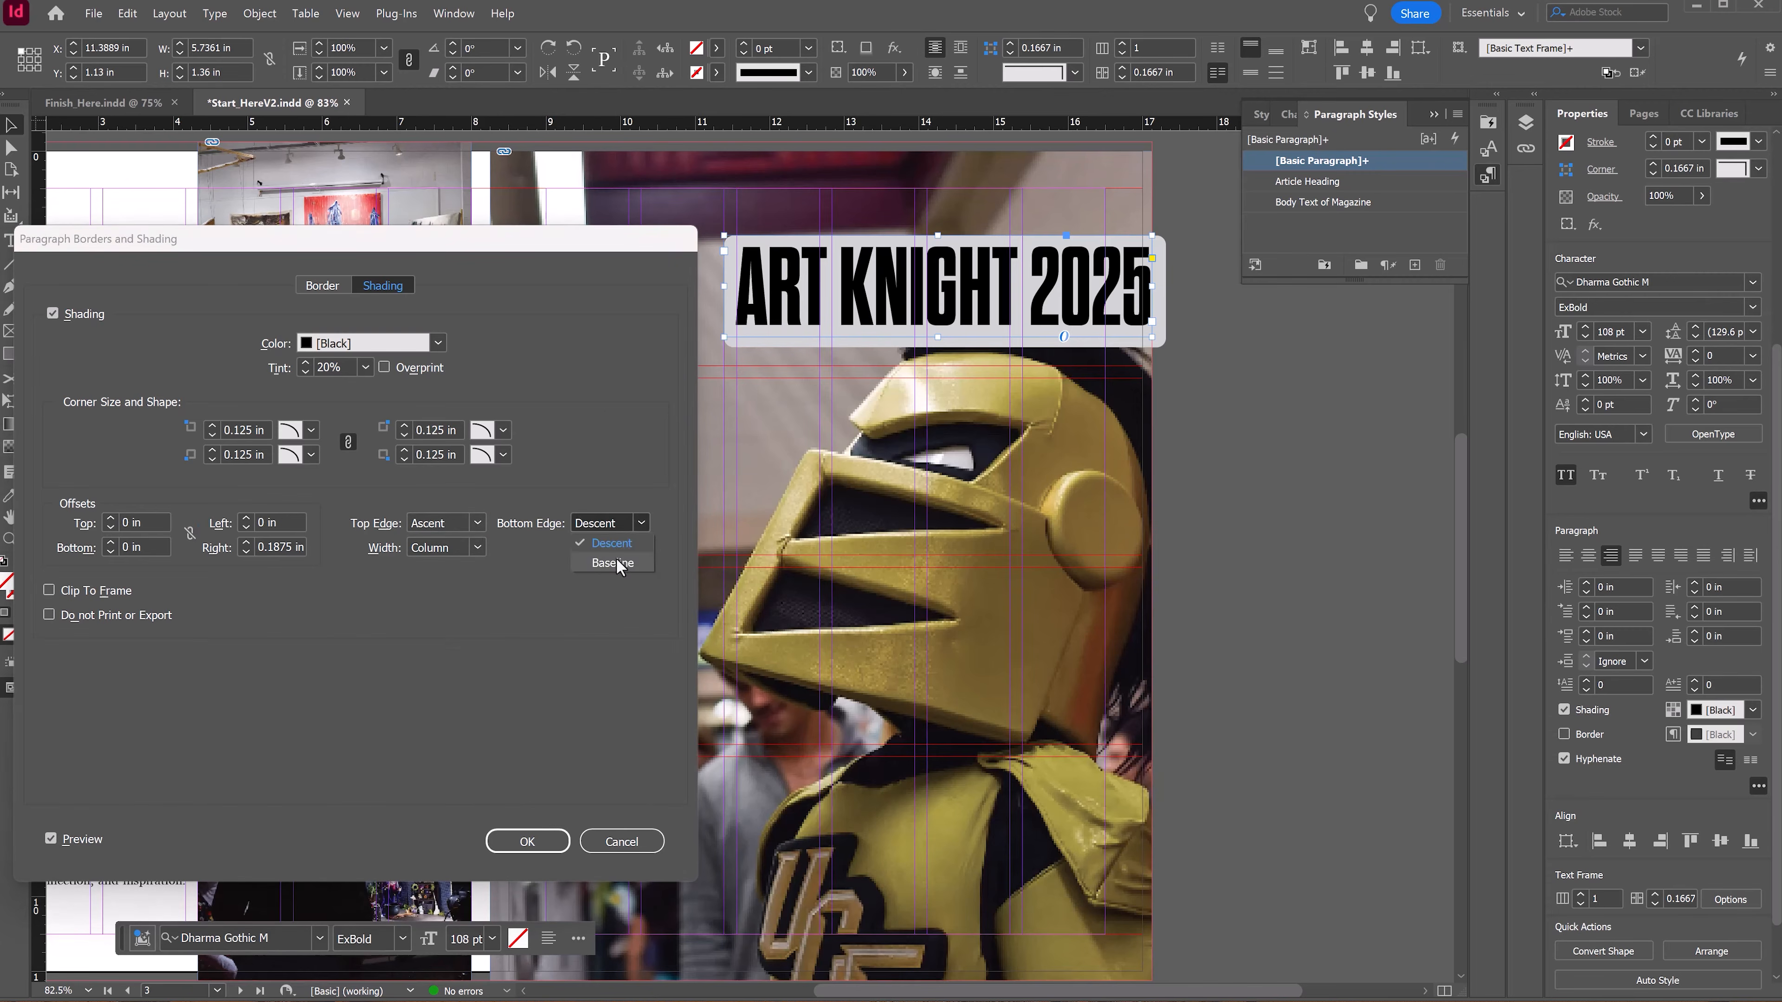
left_click(614, 565)
left_click(643, 528)
left_click(597, 545)
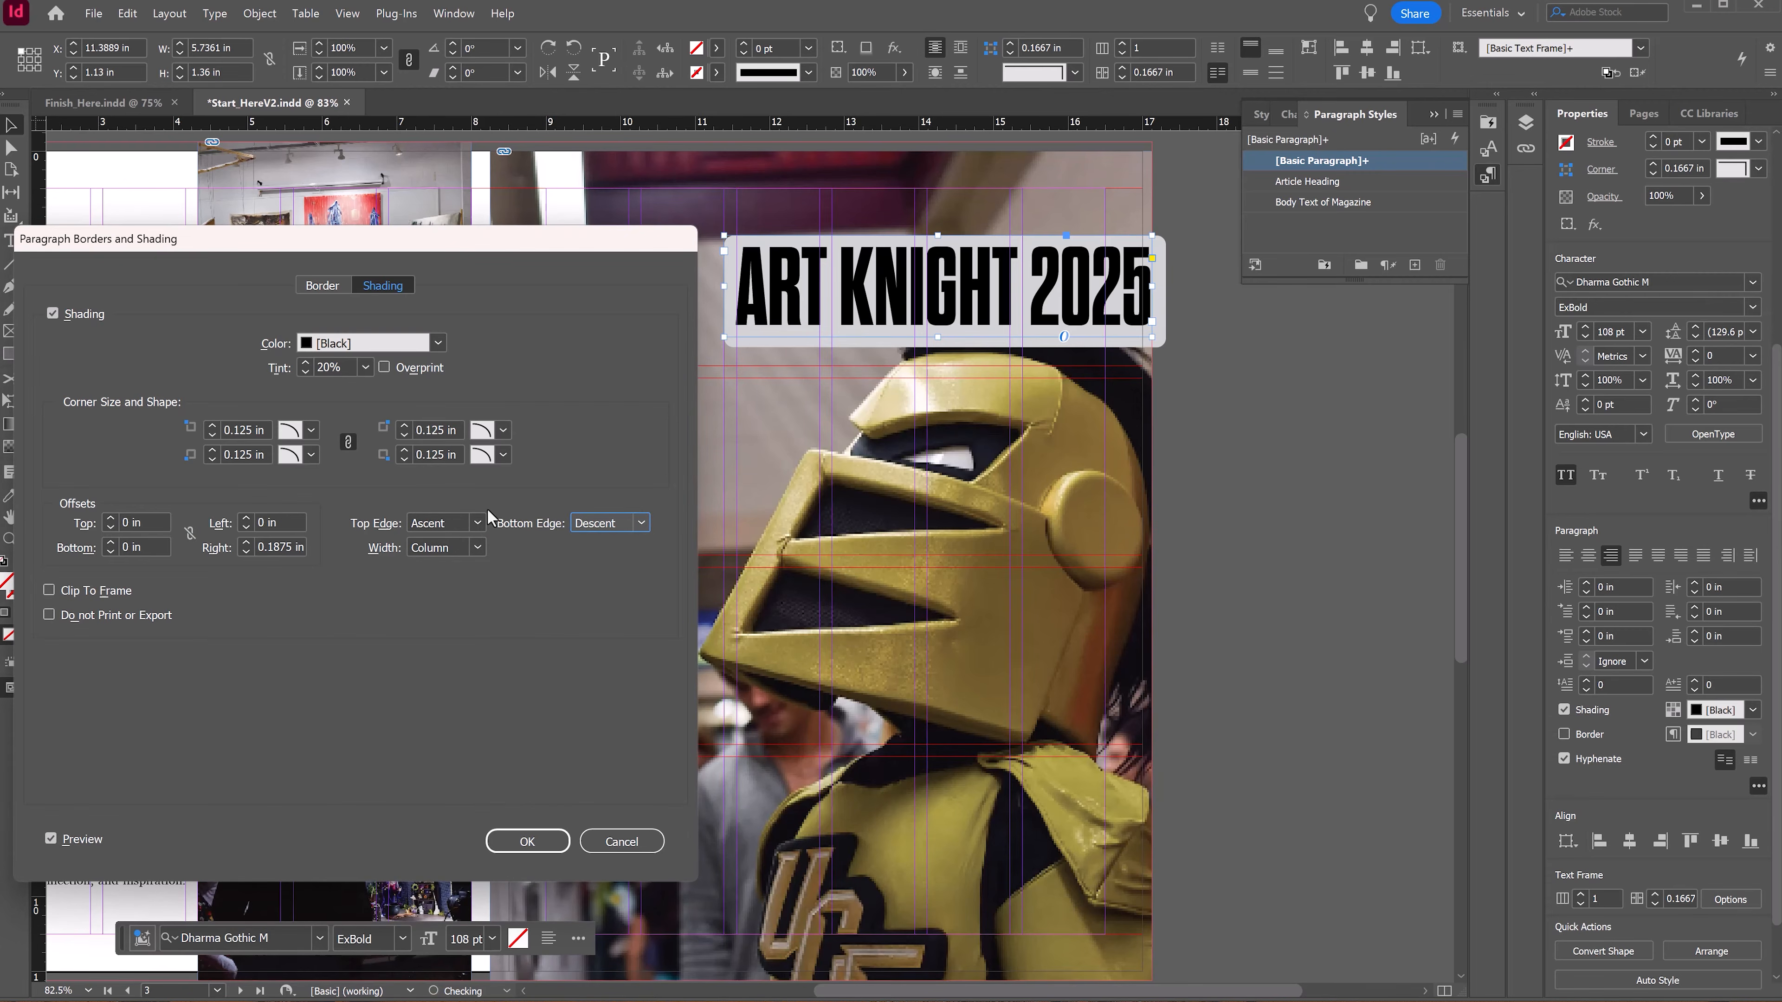
left_click(477, 523)
left_click(449, 563)
left_click(477, 524)
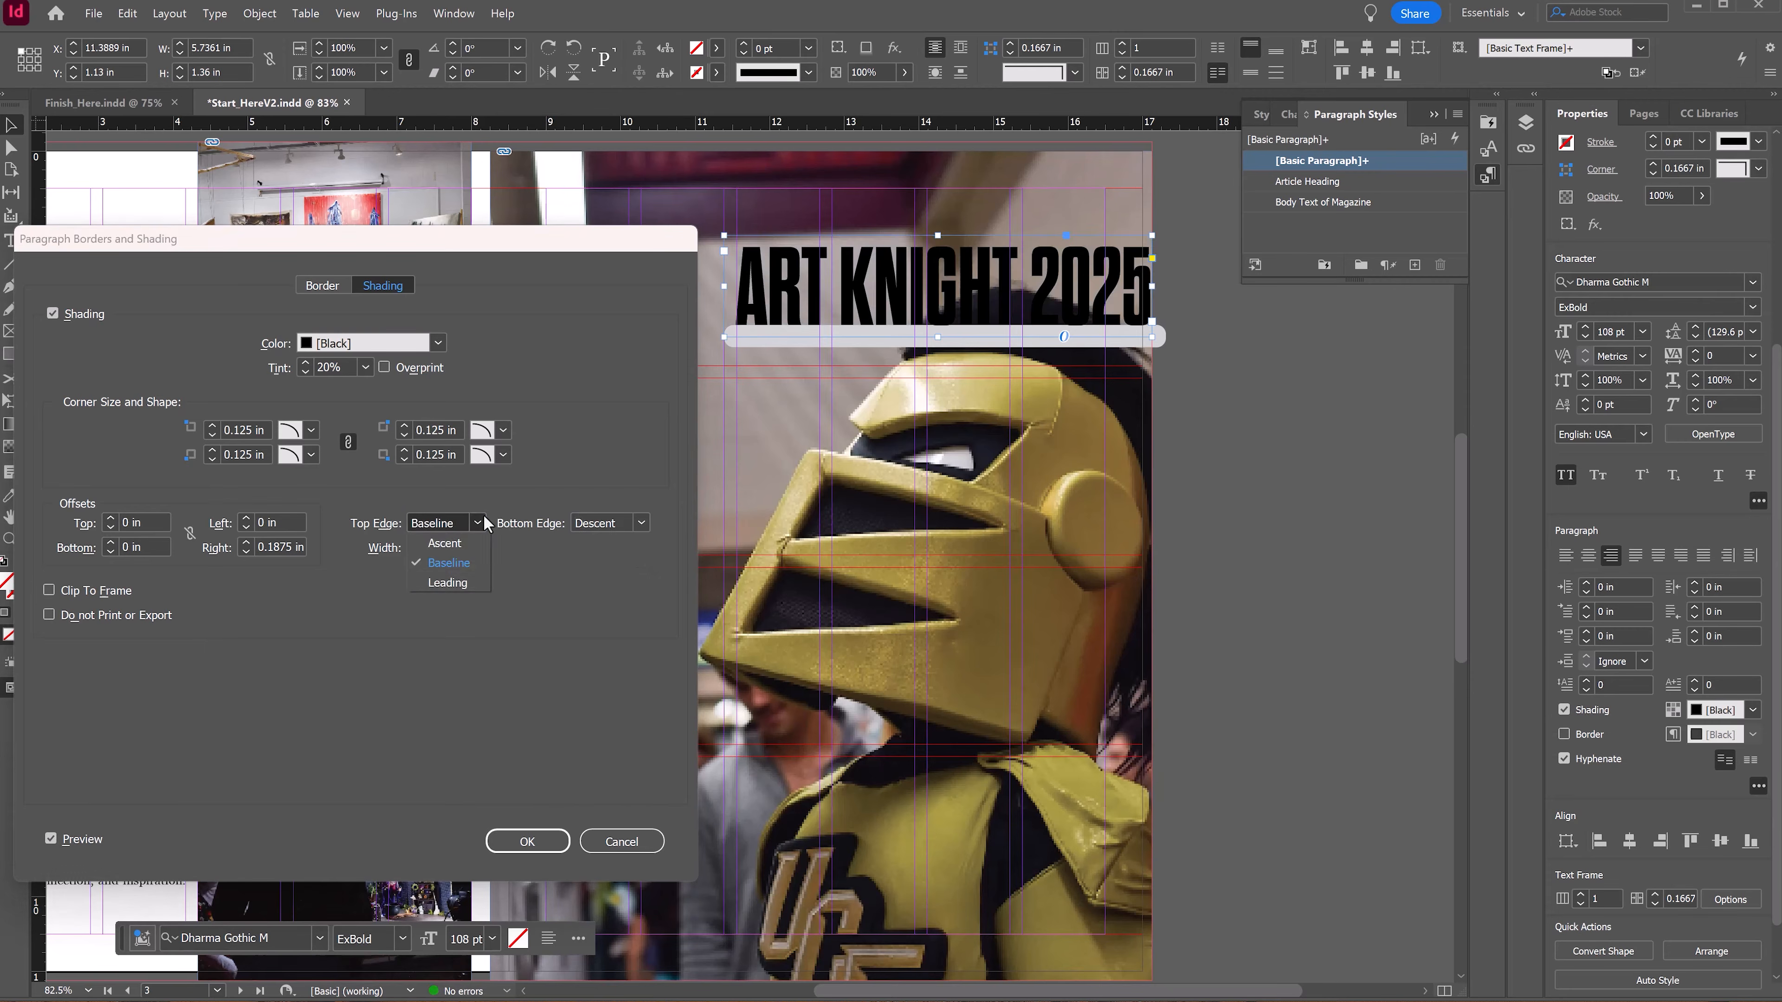
left_click(452, 583)
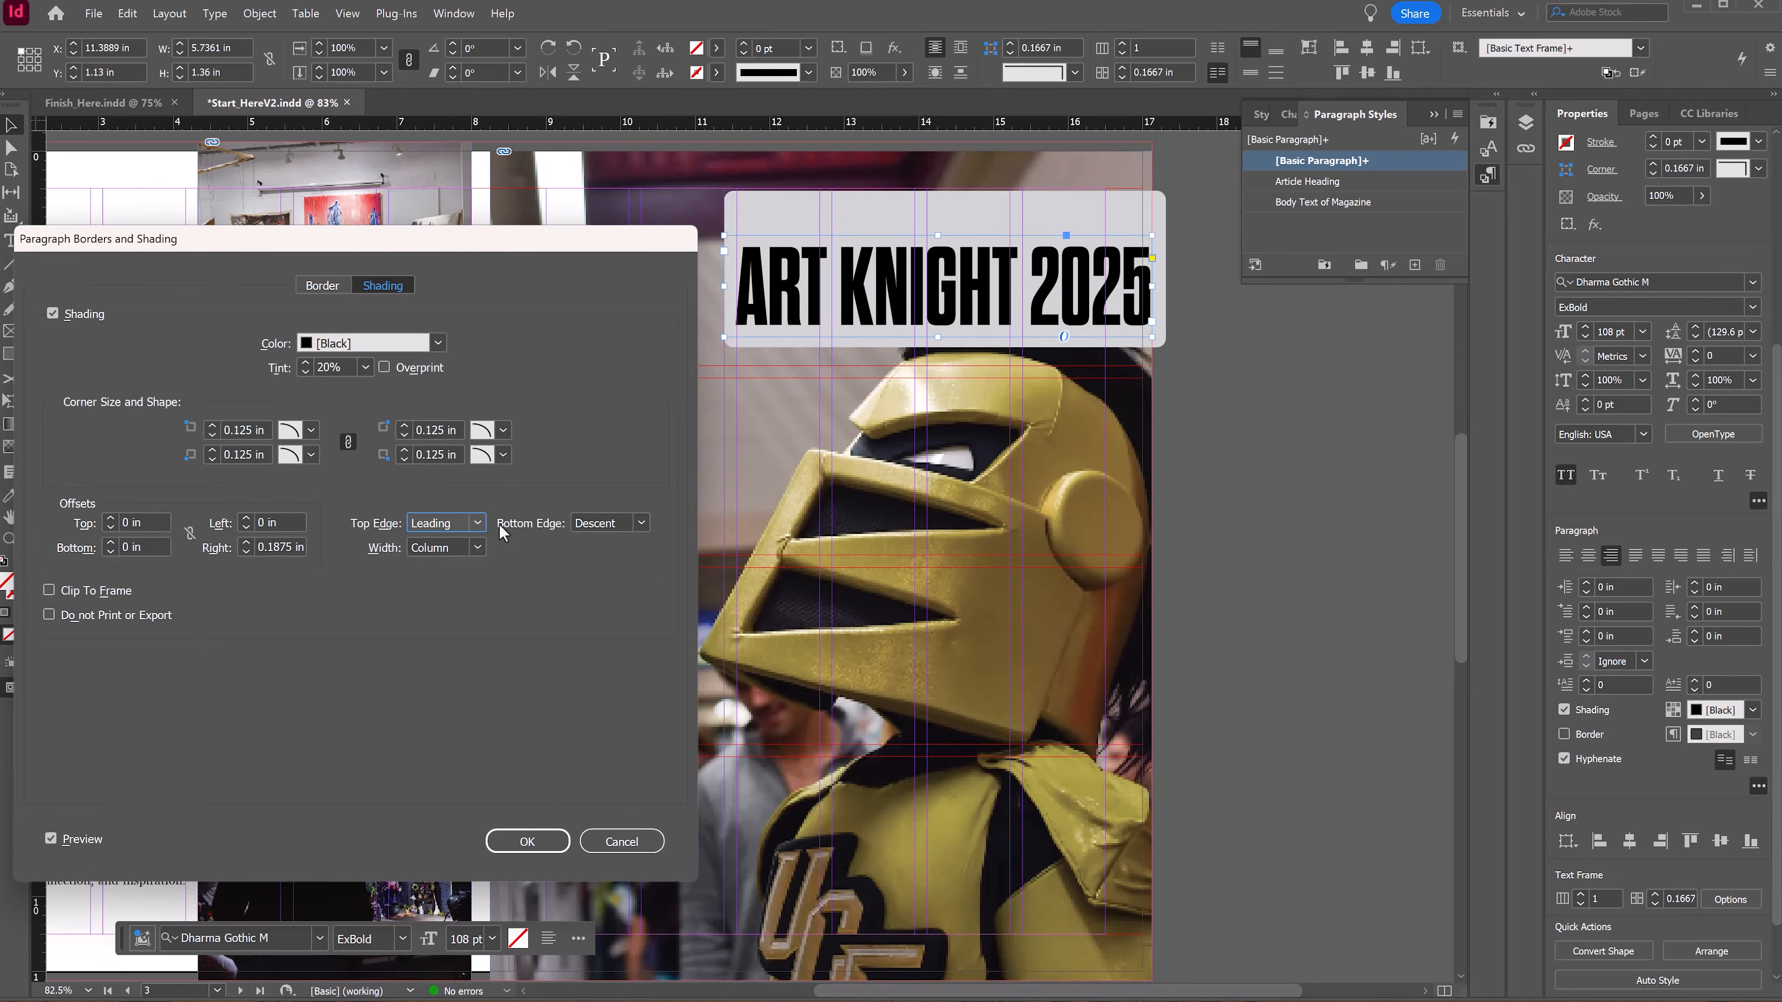
left_click(471, 523)
left_click(449, 563)
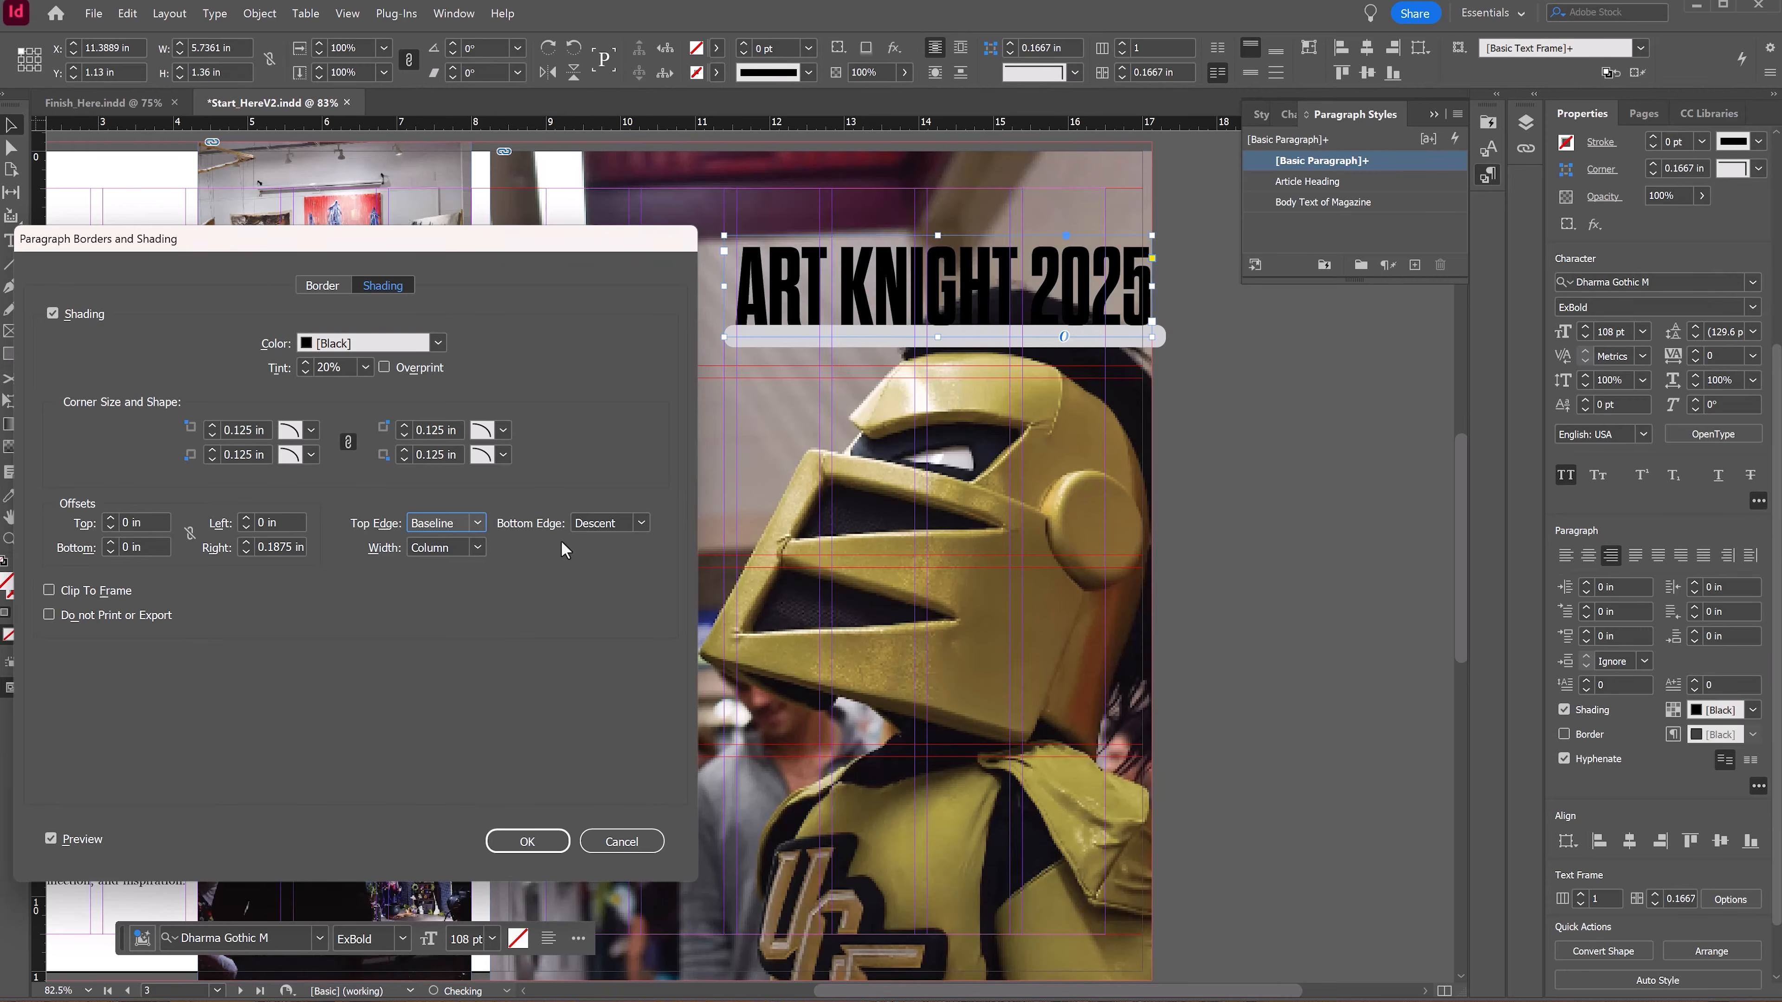
left_click(472, 523)
left_click(463, 545)
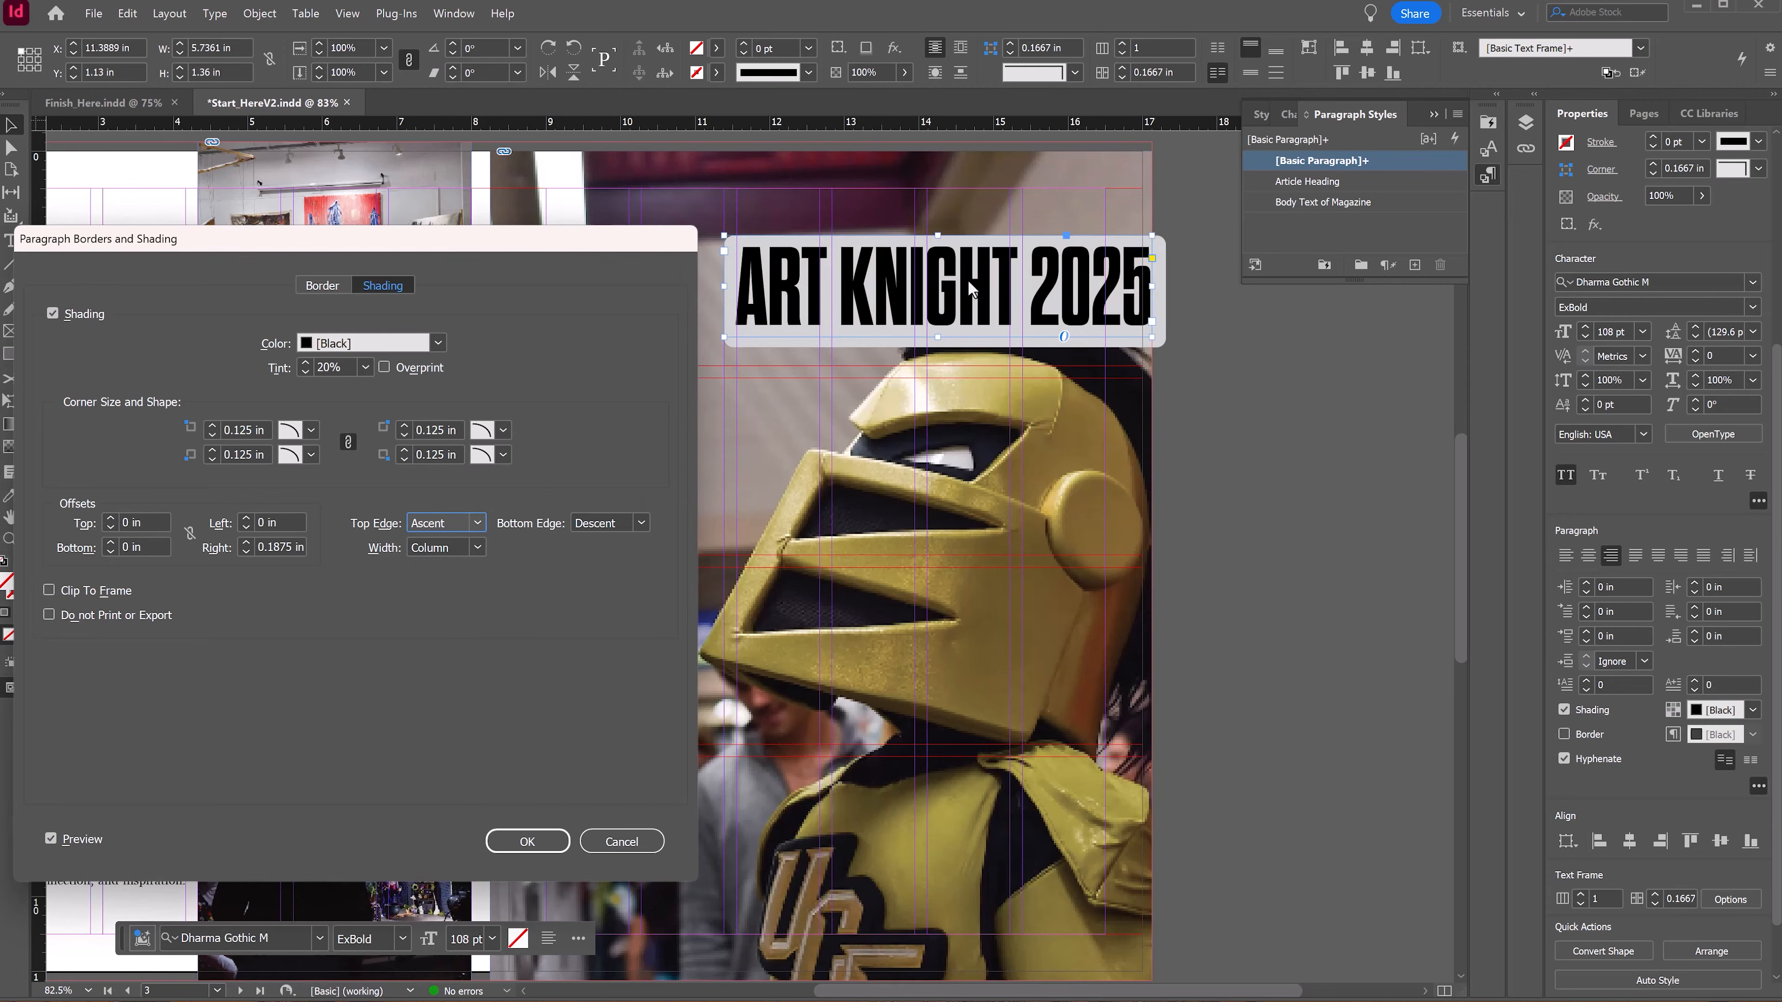
Step: Test the Clip To Frame option and apply the paragraph shading settings
left_click(47, 591)
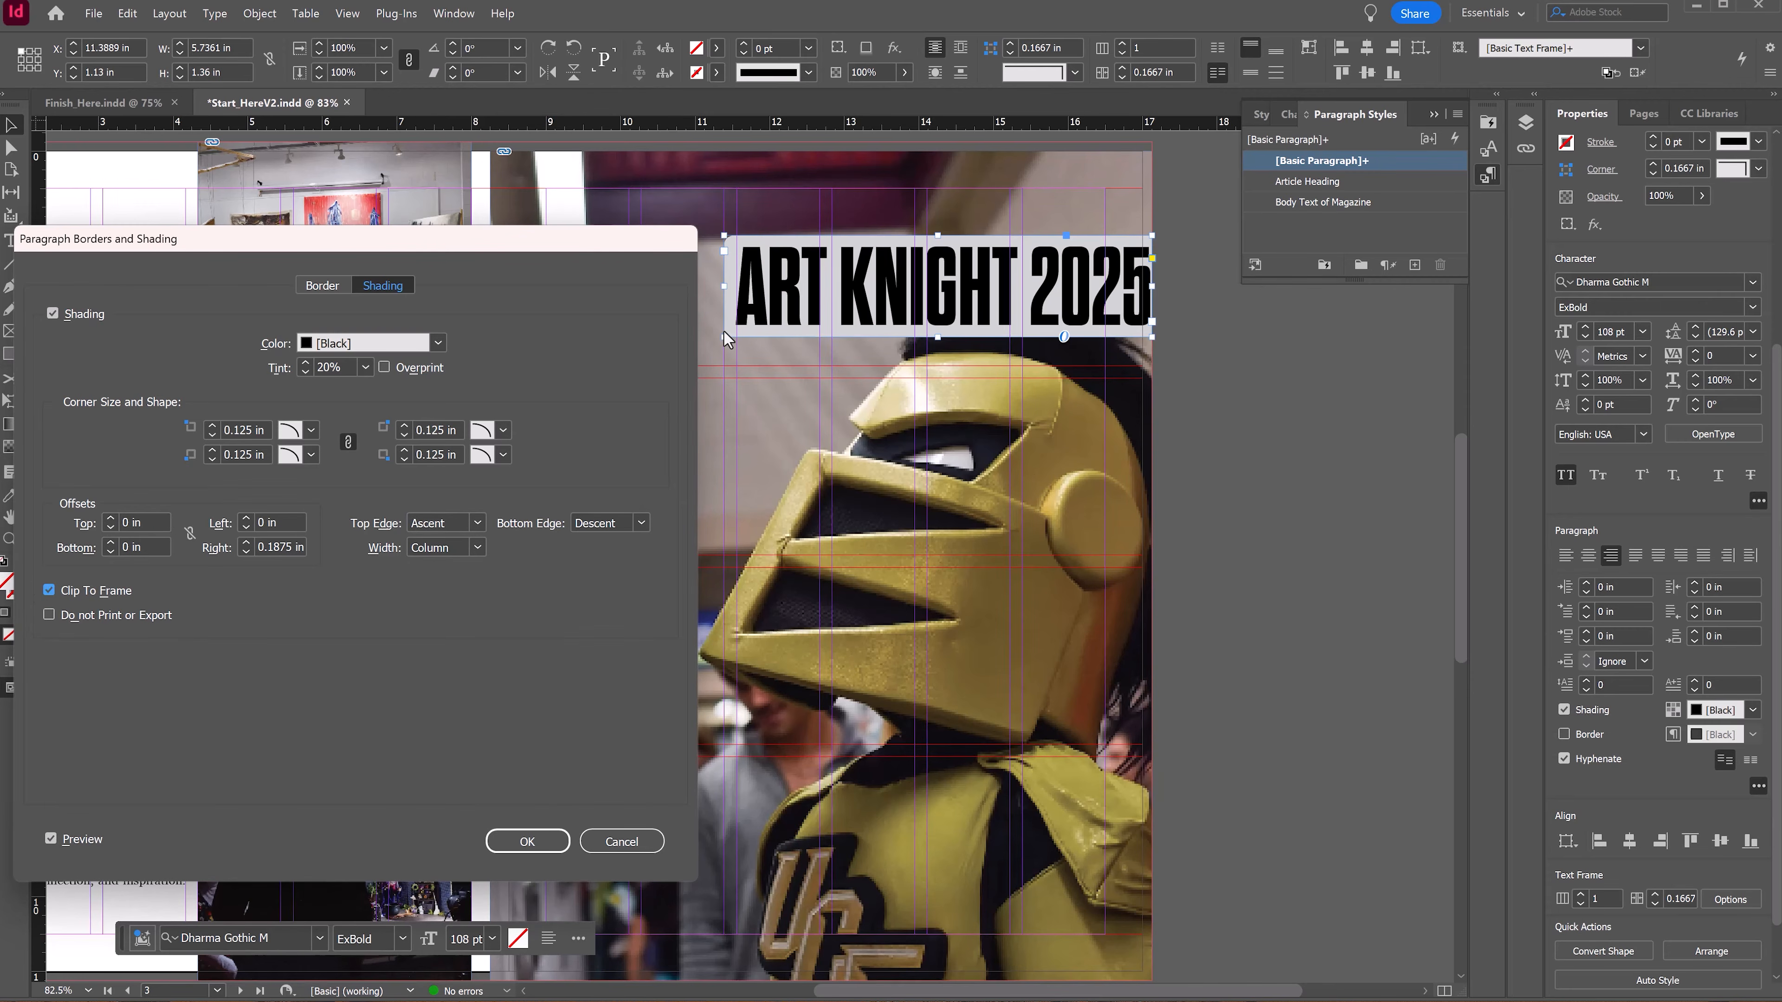
left_click(49, 591)
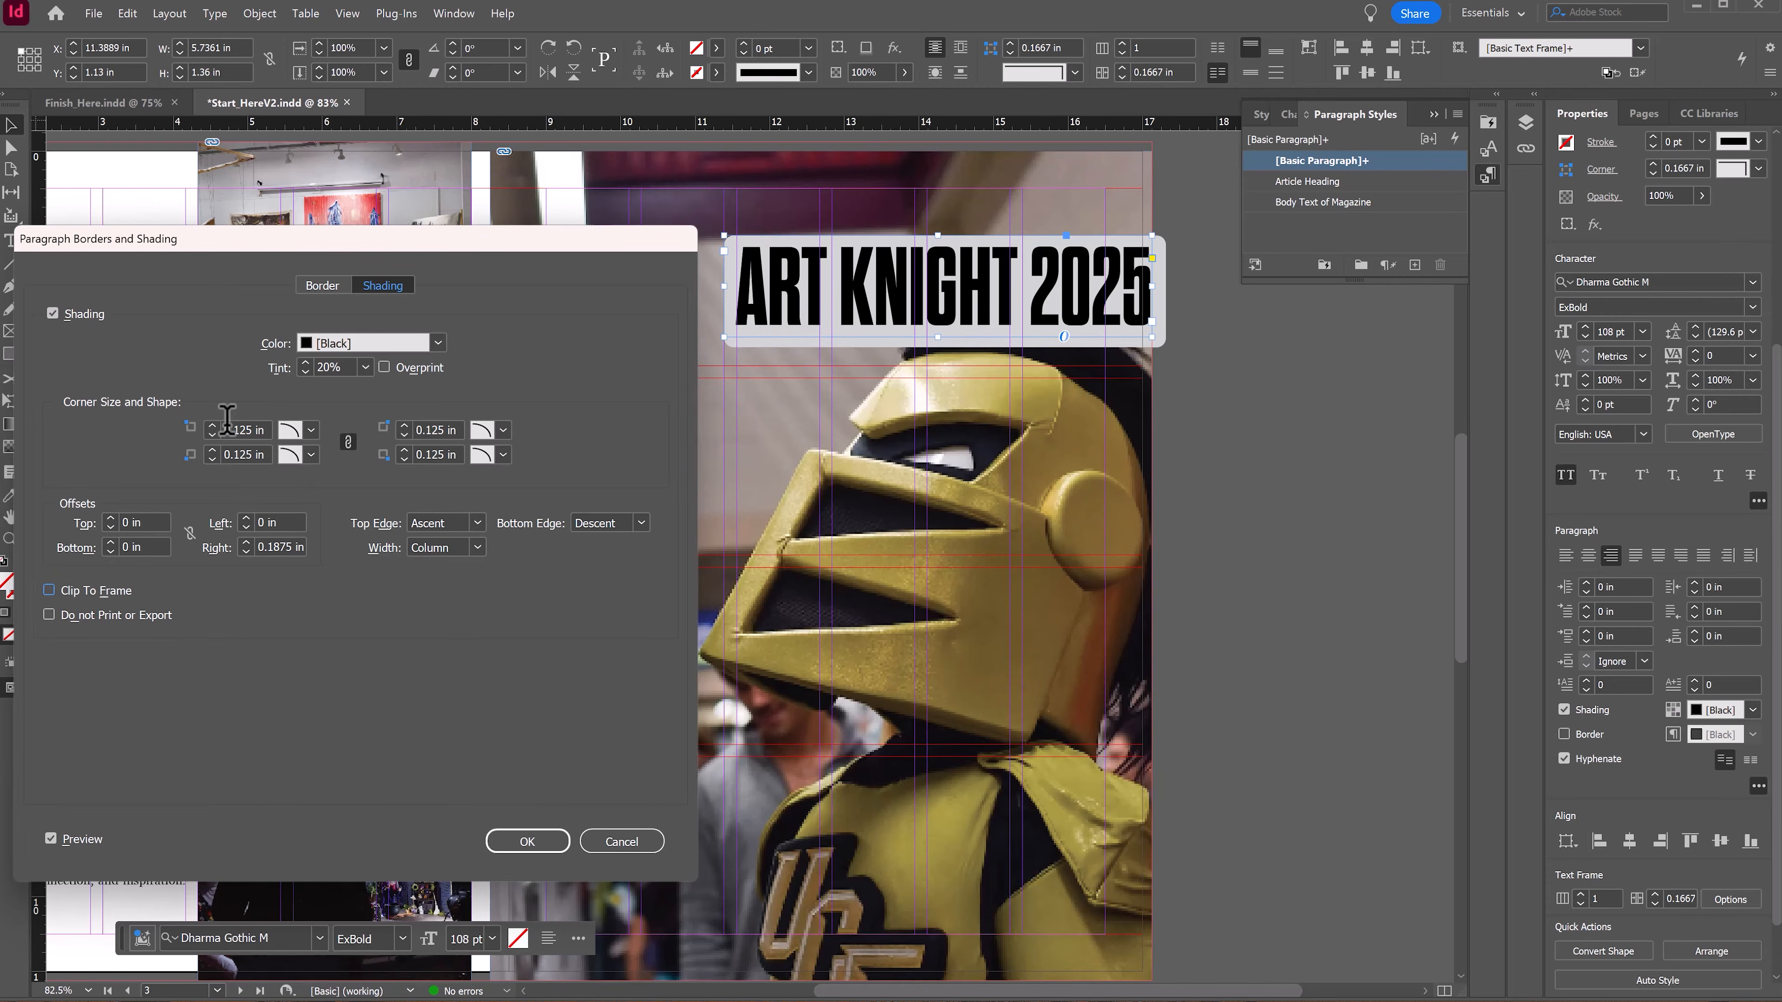
left_click(311, 430)
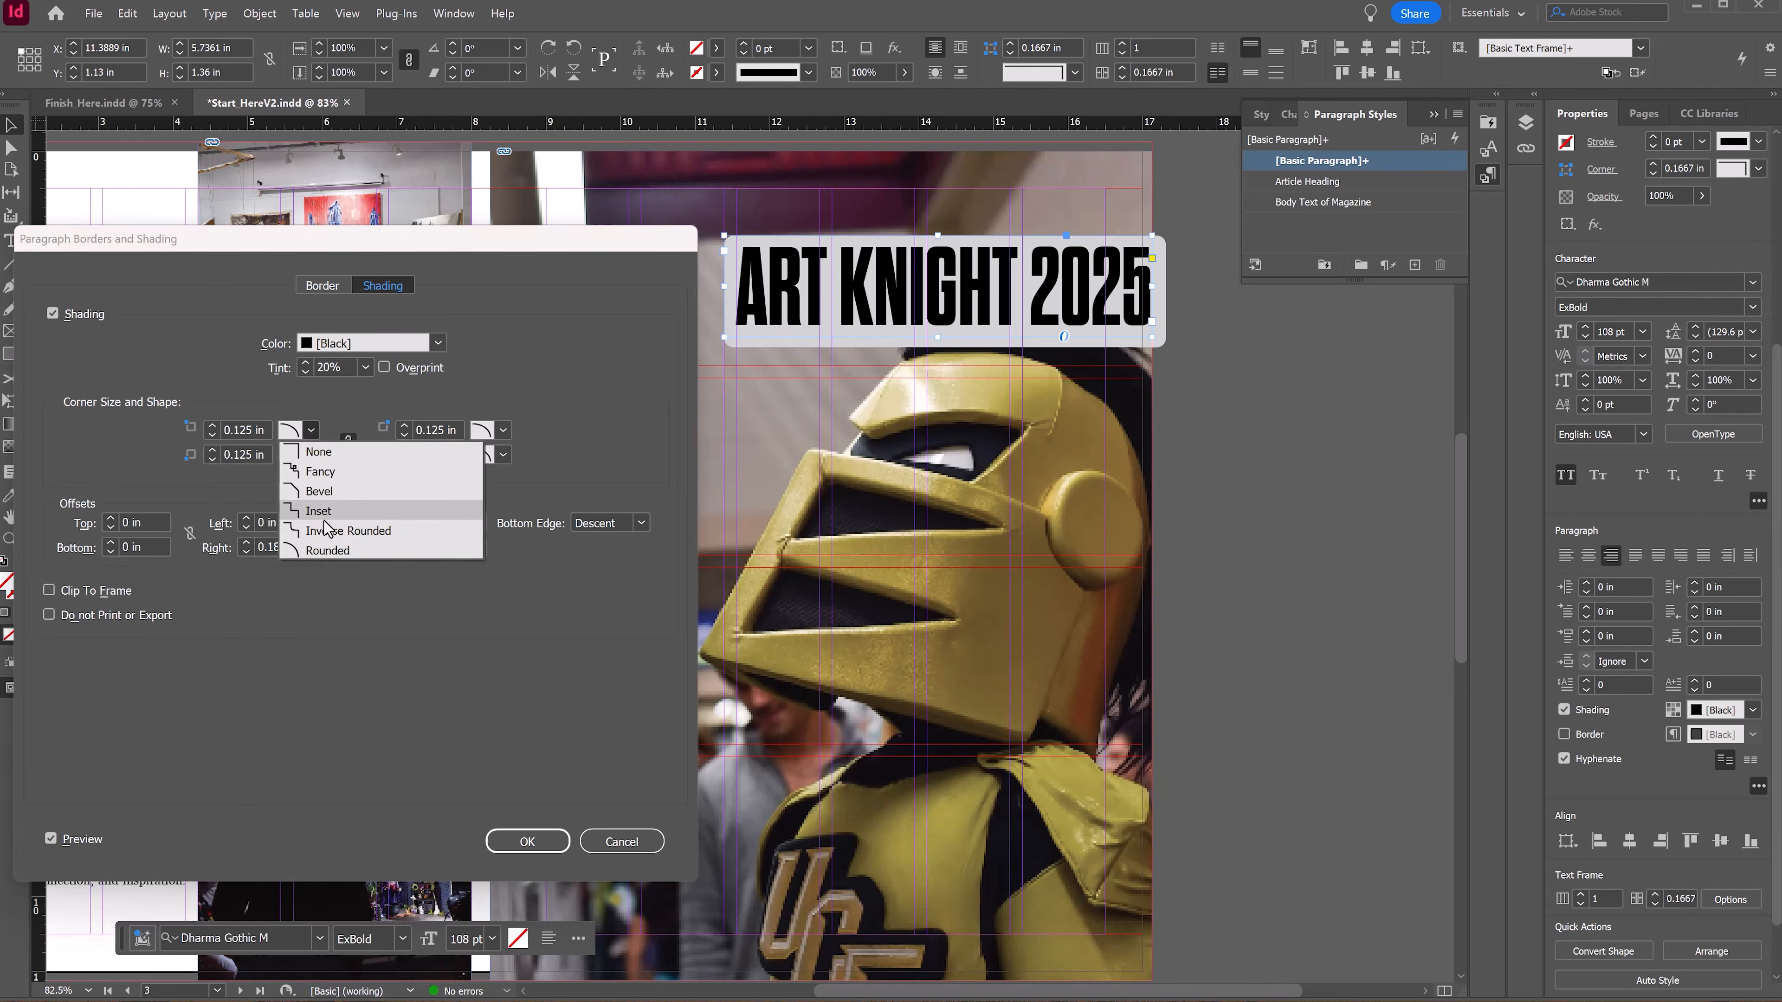
left_click(336, 605)
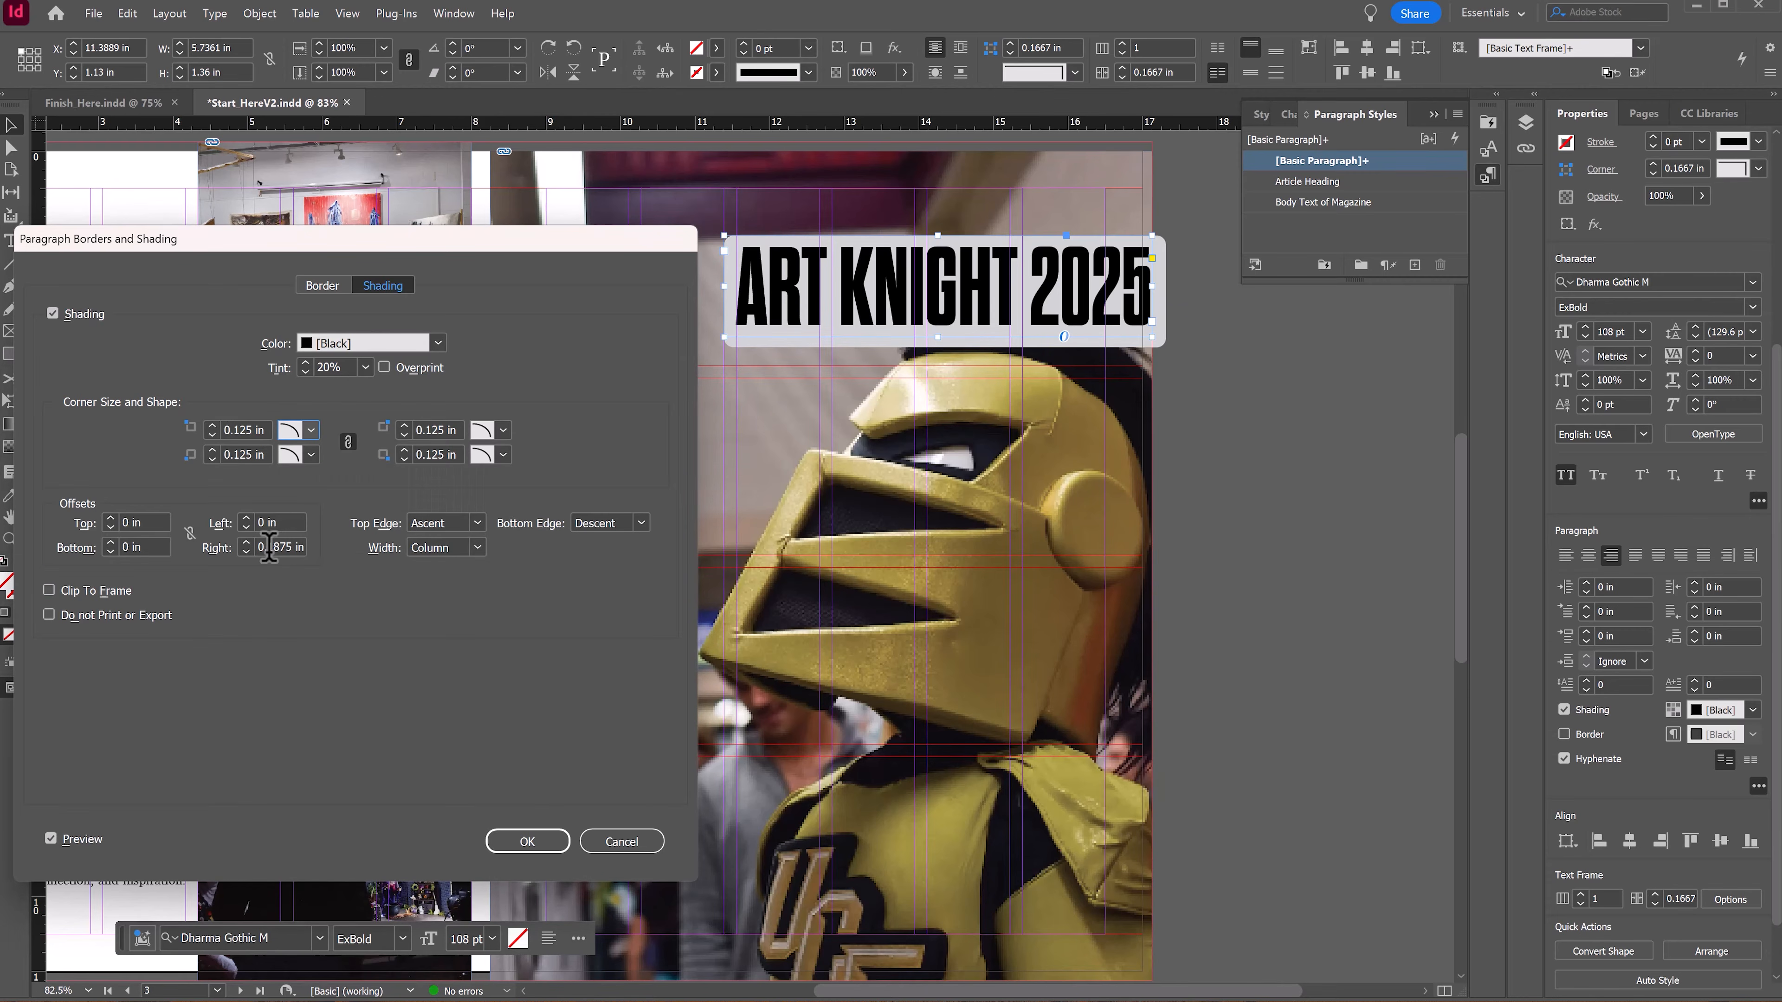
left_click(526, 841)
Step: Switch to preview mode and move the ART KNIGHT 2025 title frame slightly higher on the photo
left_click(1206, 569)
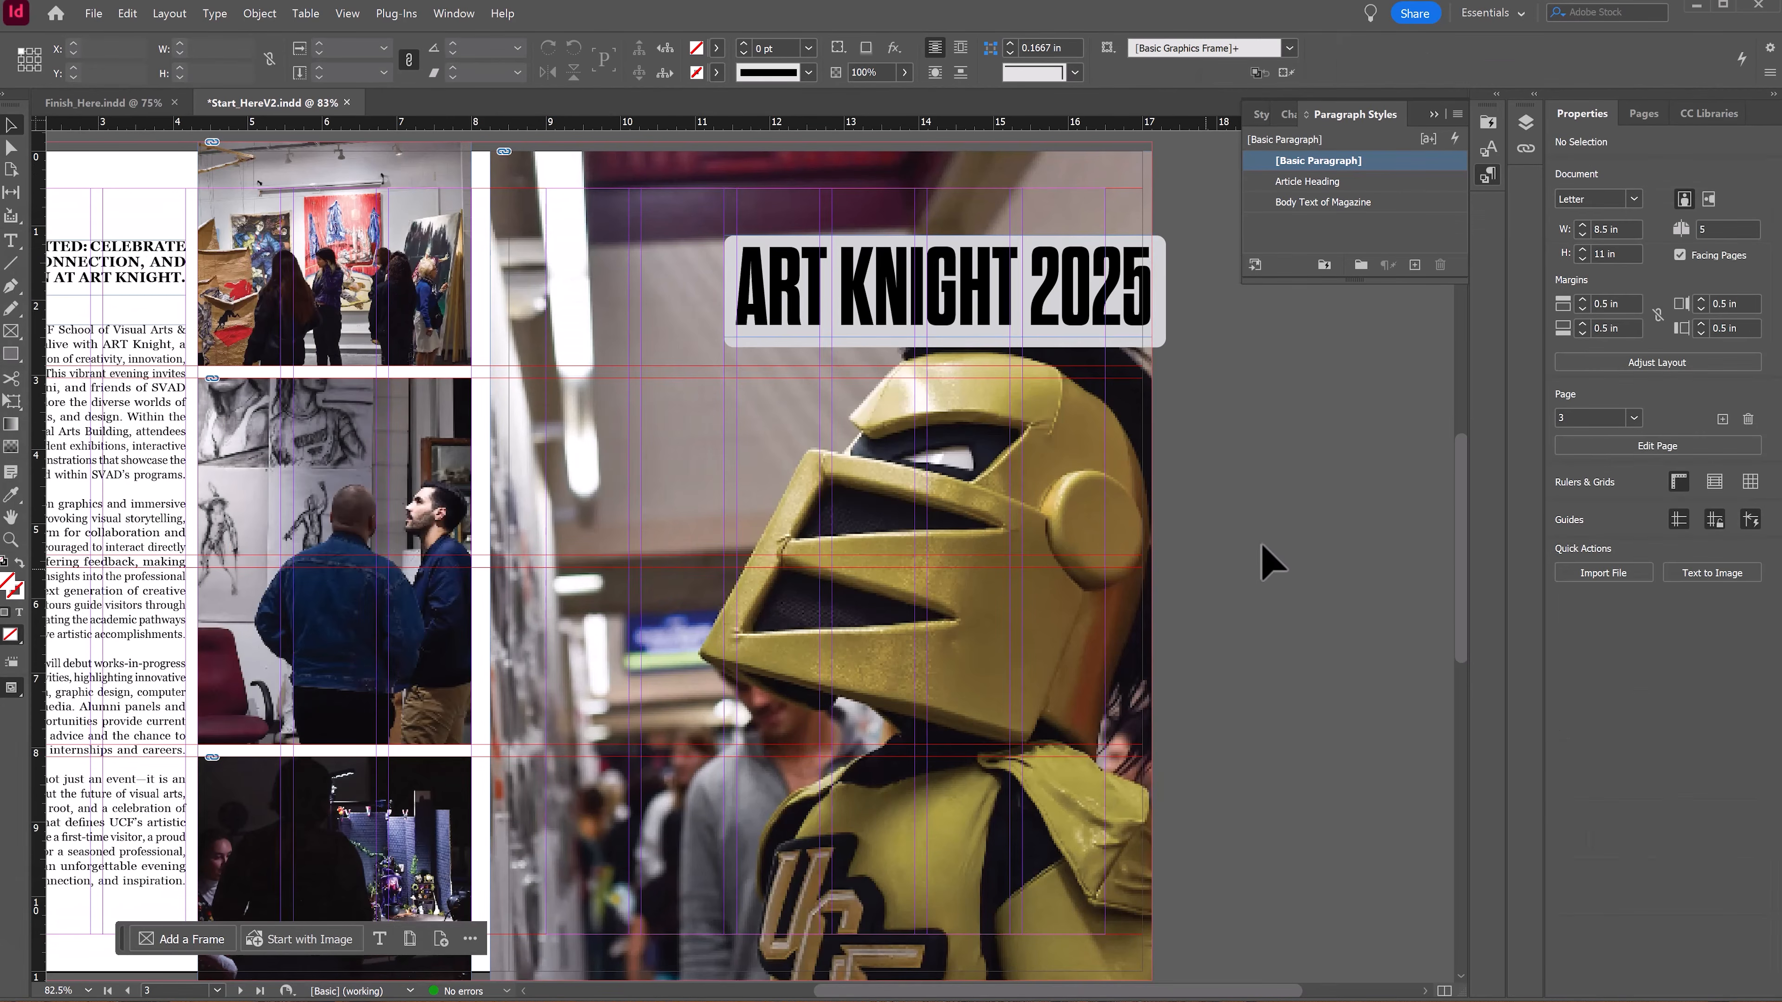
key("w")
left_click_drag(819, 524, 901, 517)
left_click(1082, 279)
left_click_drag(1082, 279, 1148, 311)
left_click(1278, 598)
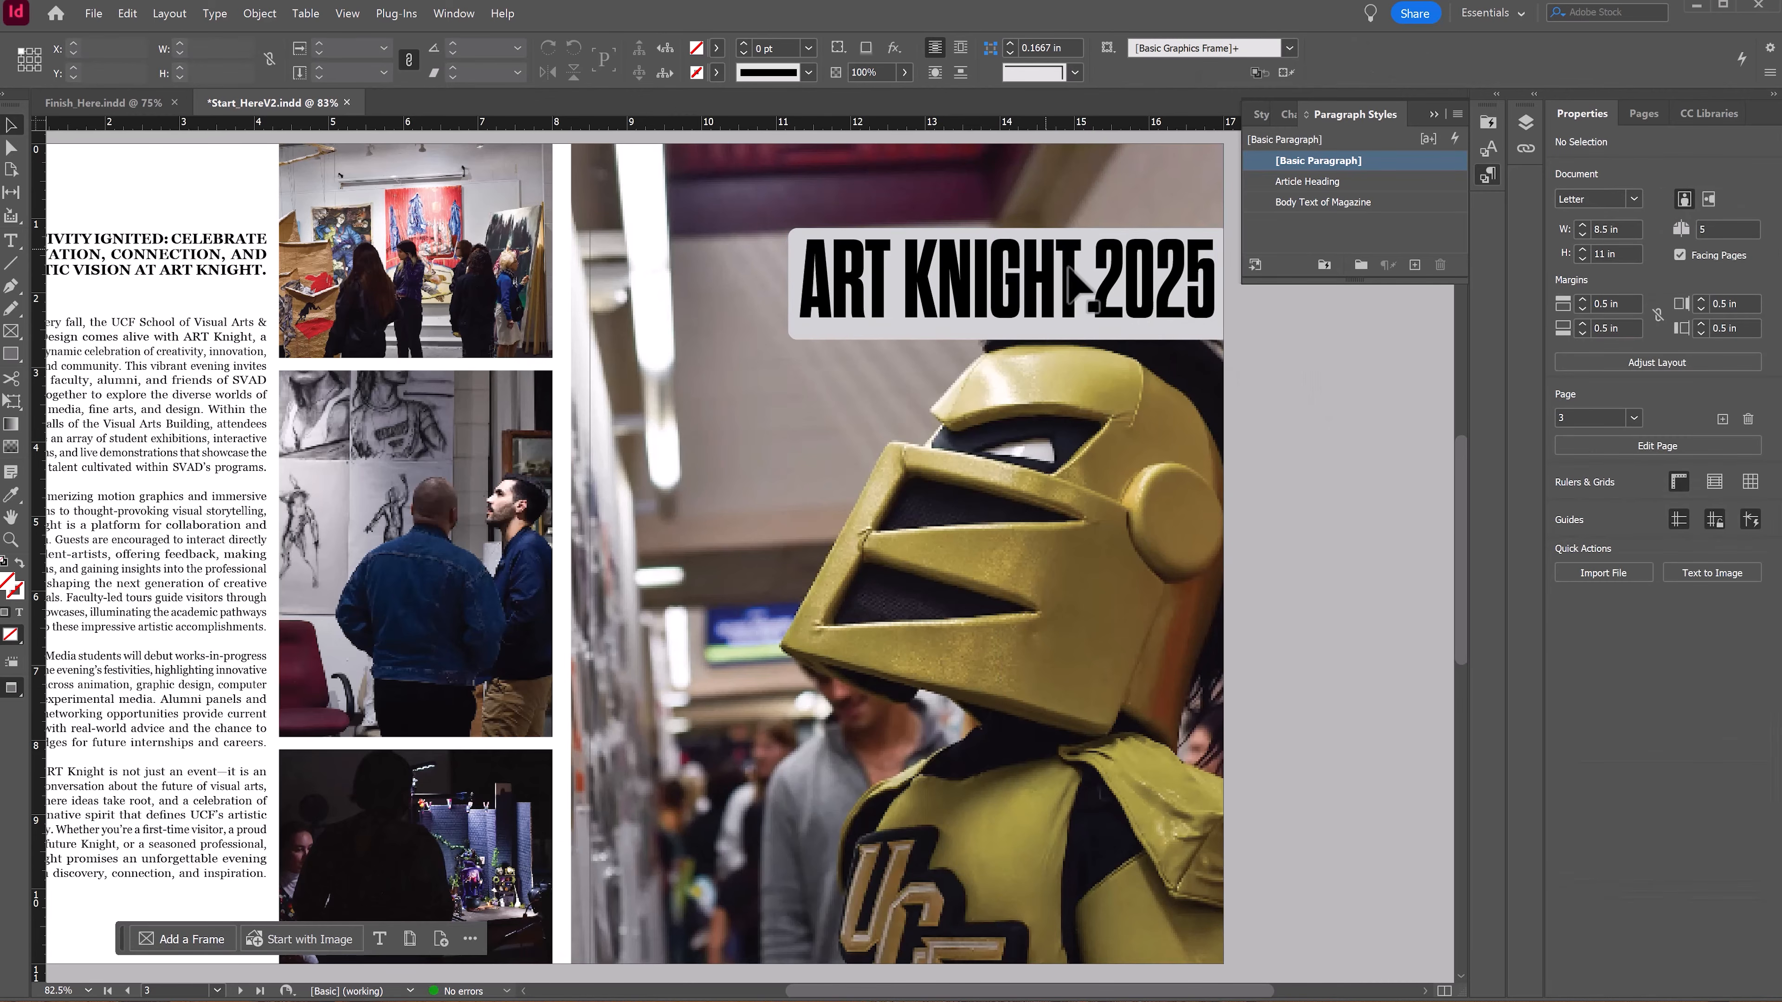
left_click_drag(1070, 284, 1053, 253)
left_click(1323, 492)
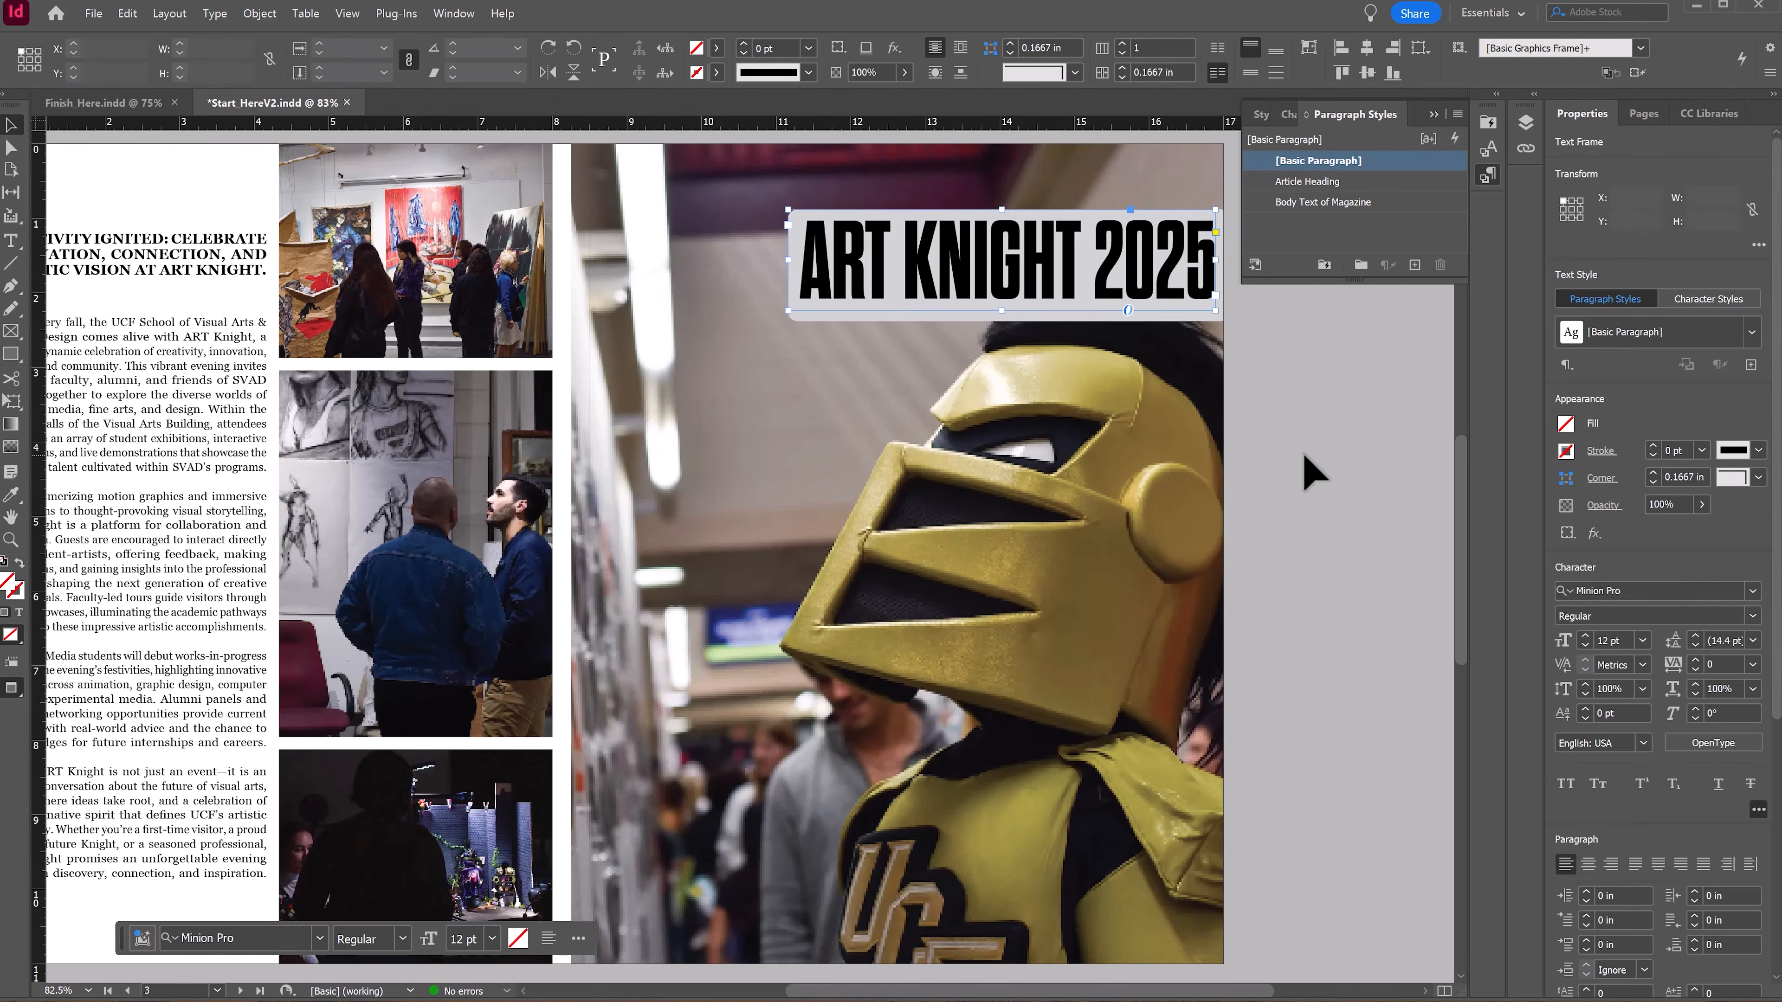
Step: Zoom out and scroll to review the finished pages 2–3 spread
left_click(617, 387, "alt")
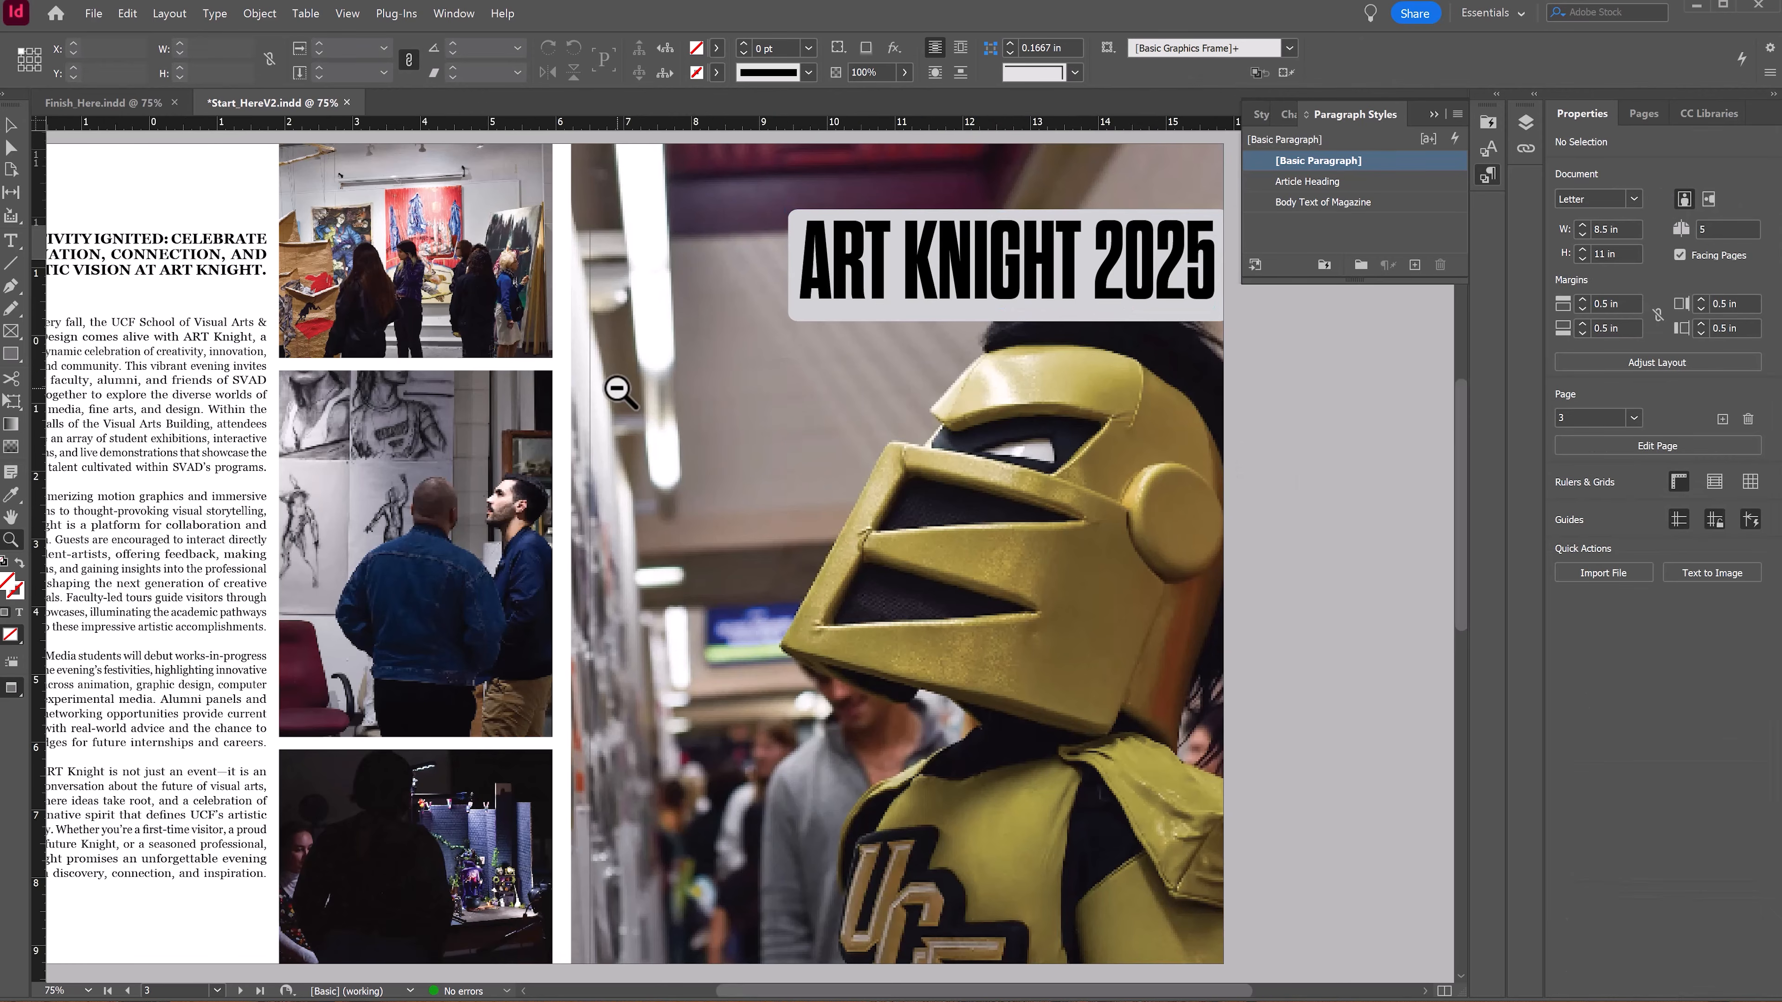
left_click(618, 387, "alt")
left_click_drag(1040, 525, 880, 344)
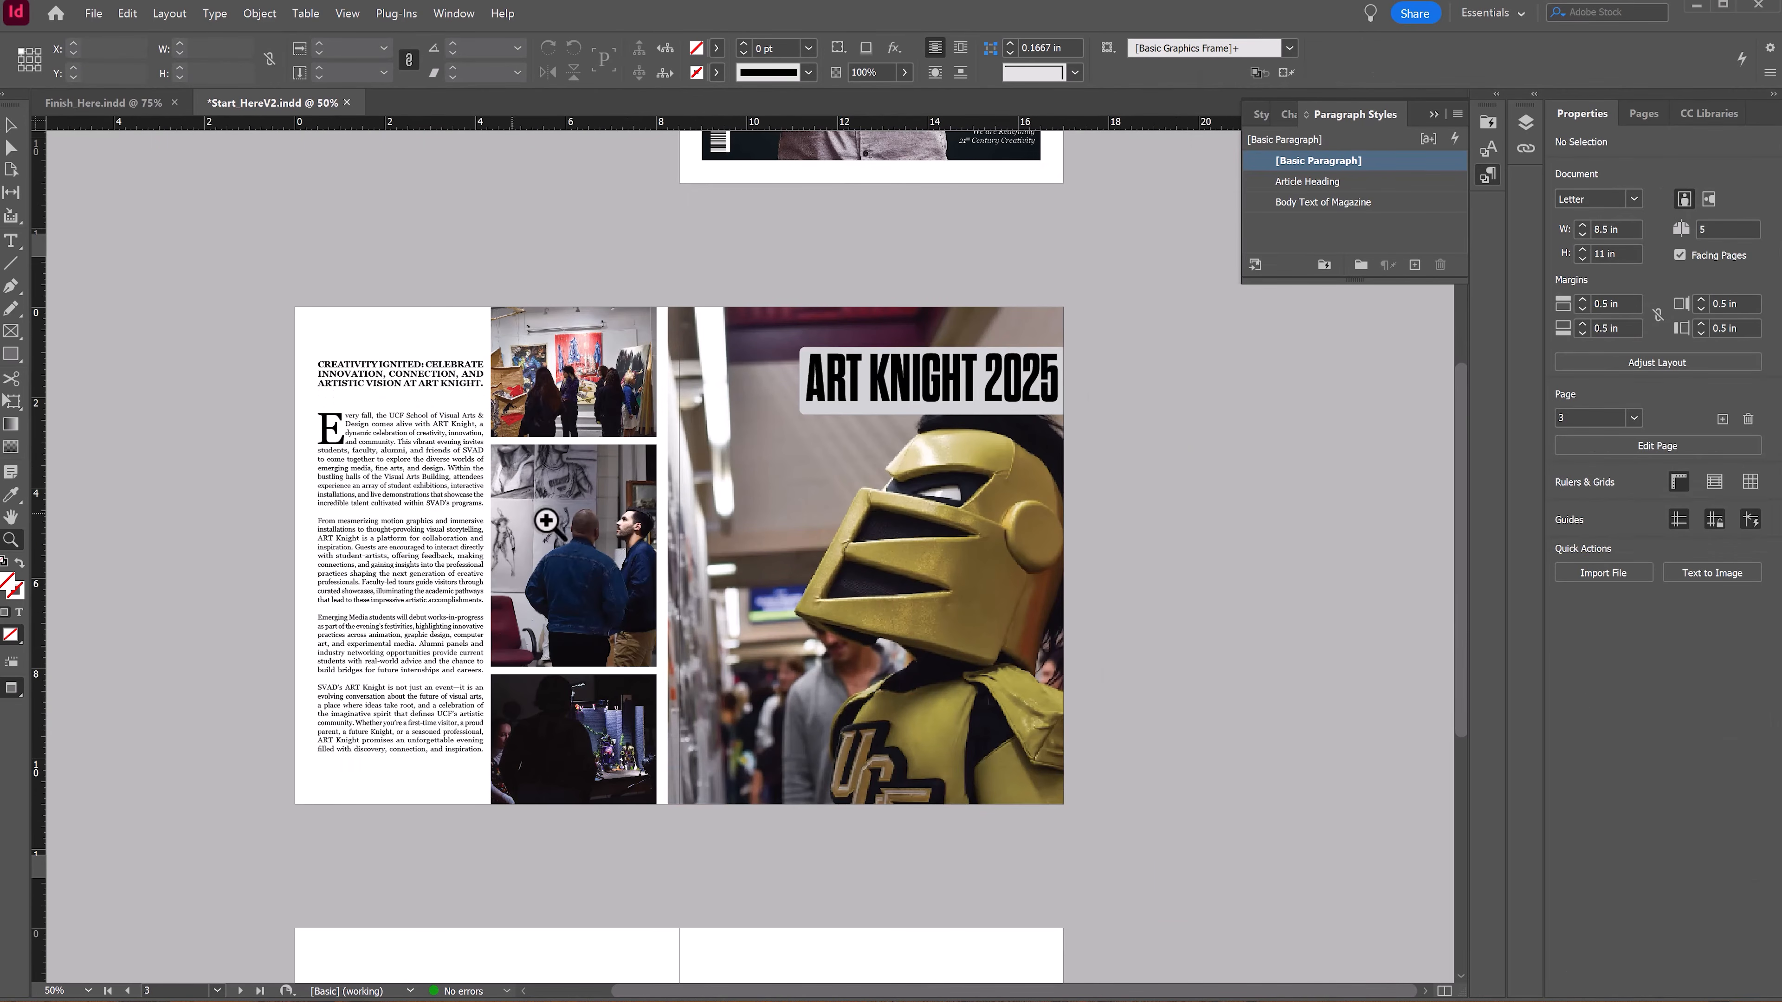
scroll(707, 522, "up", 1)
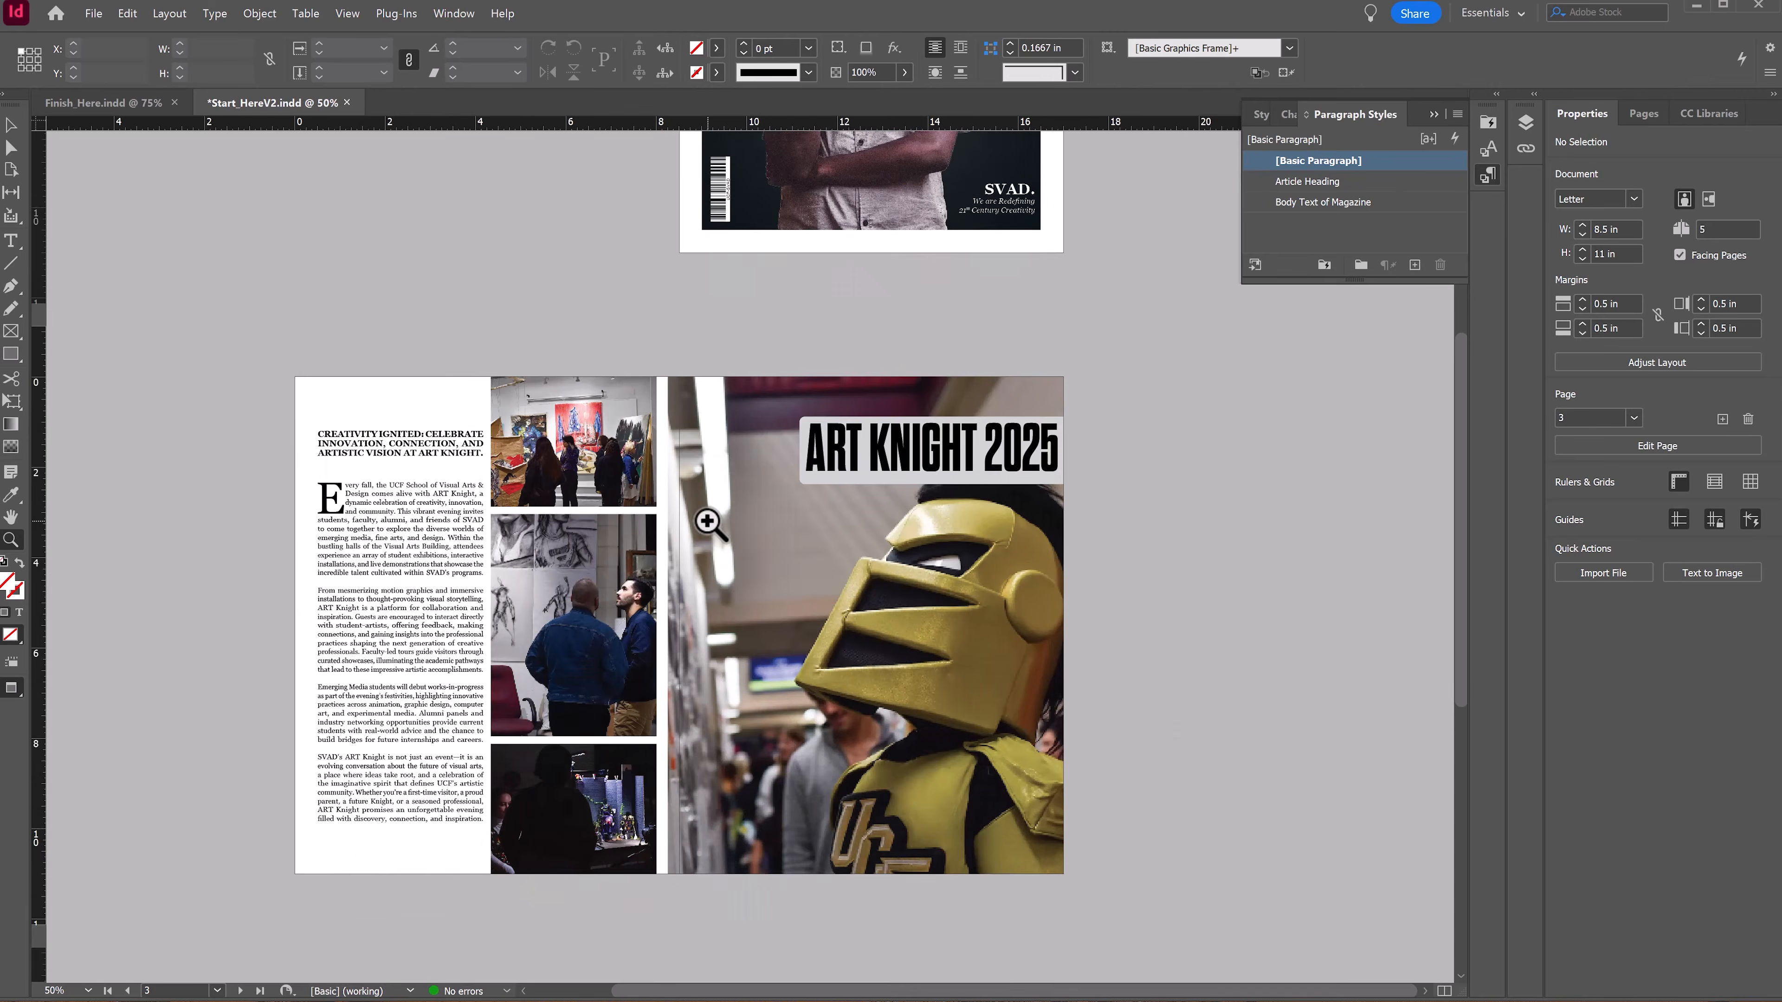
scroll(708, 519, "down", 7)
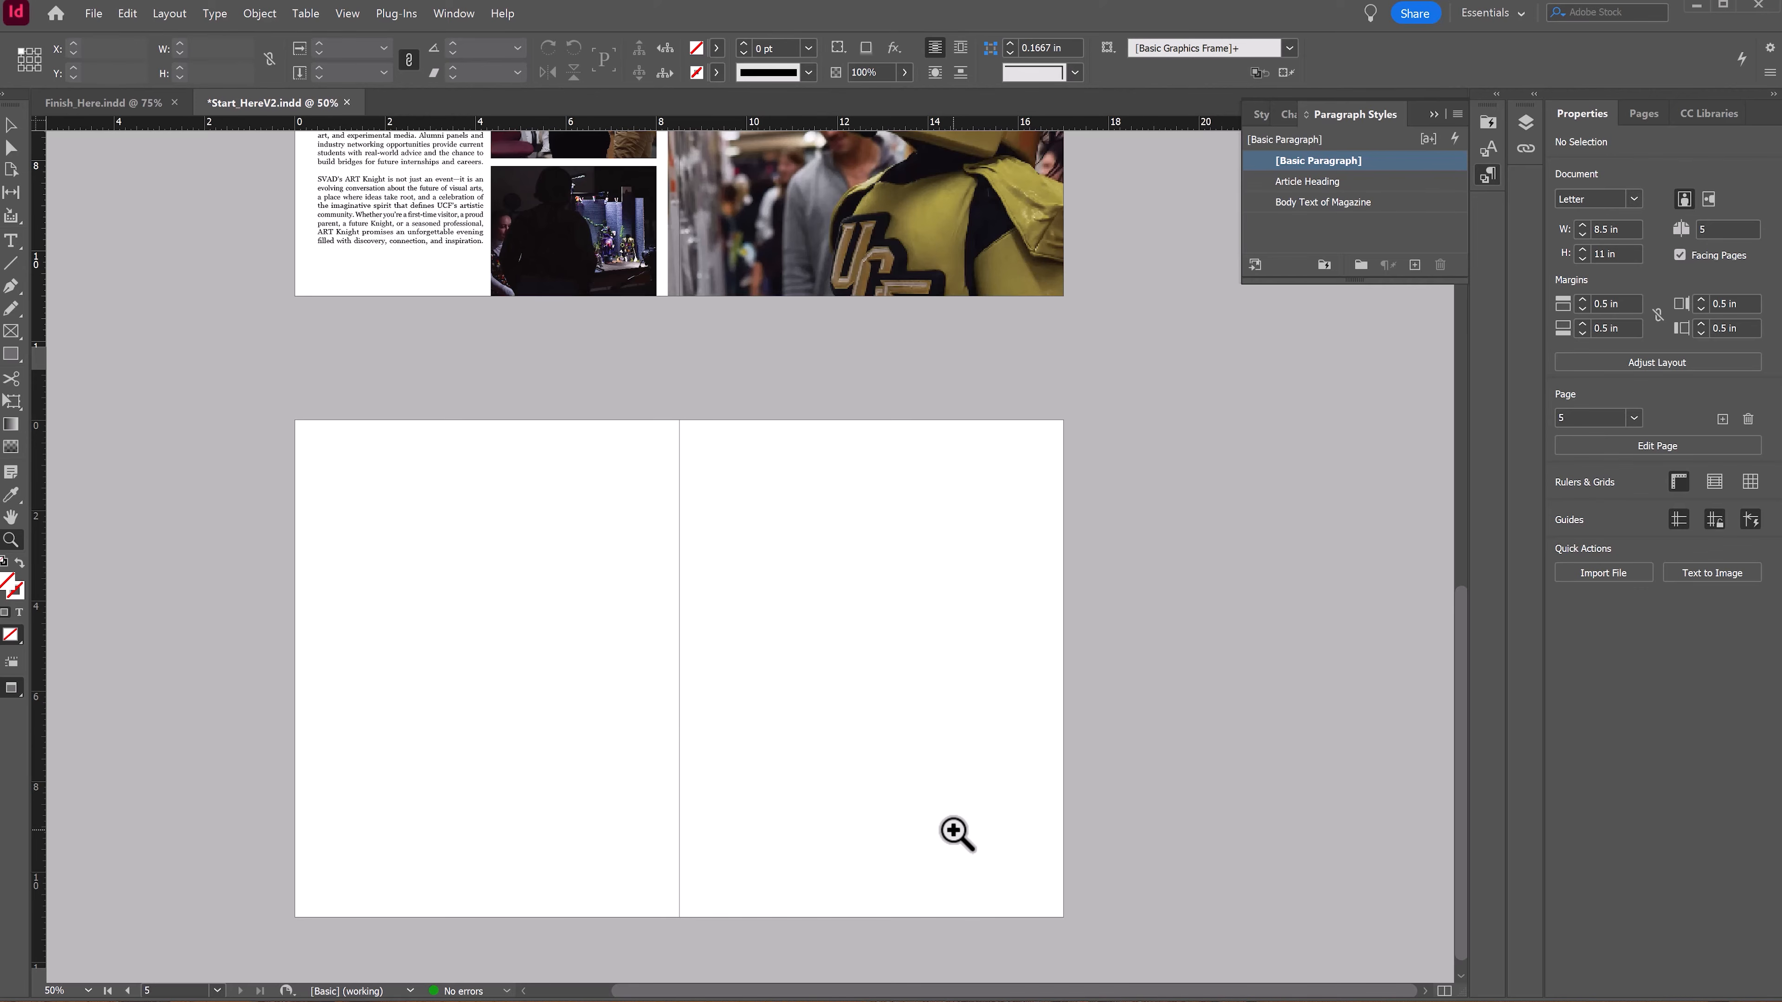
scroll(648, 330, "up", 4)
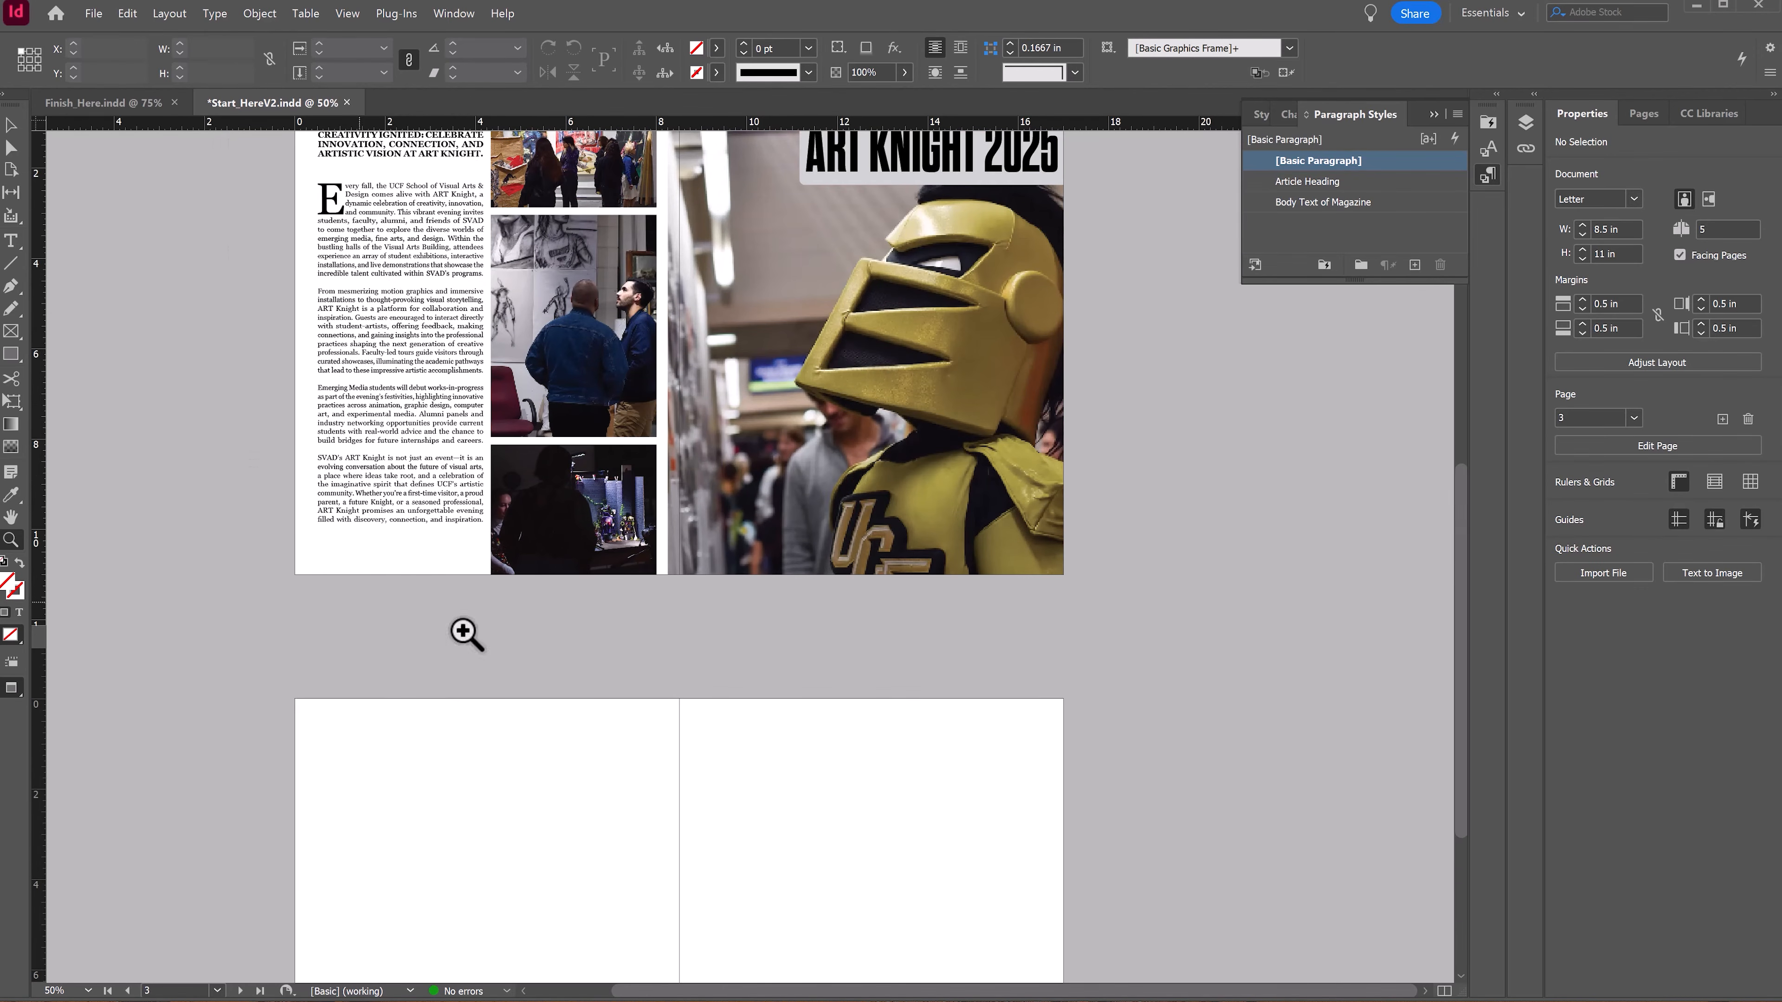
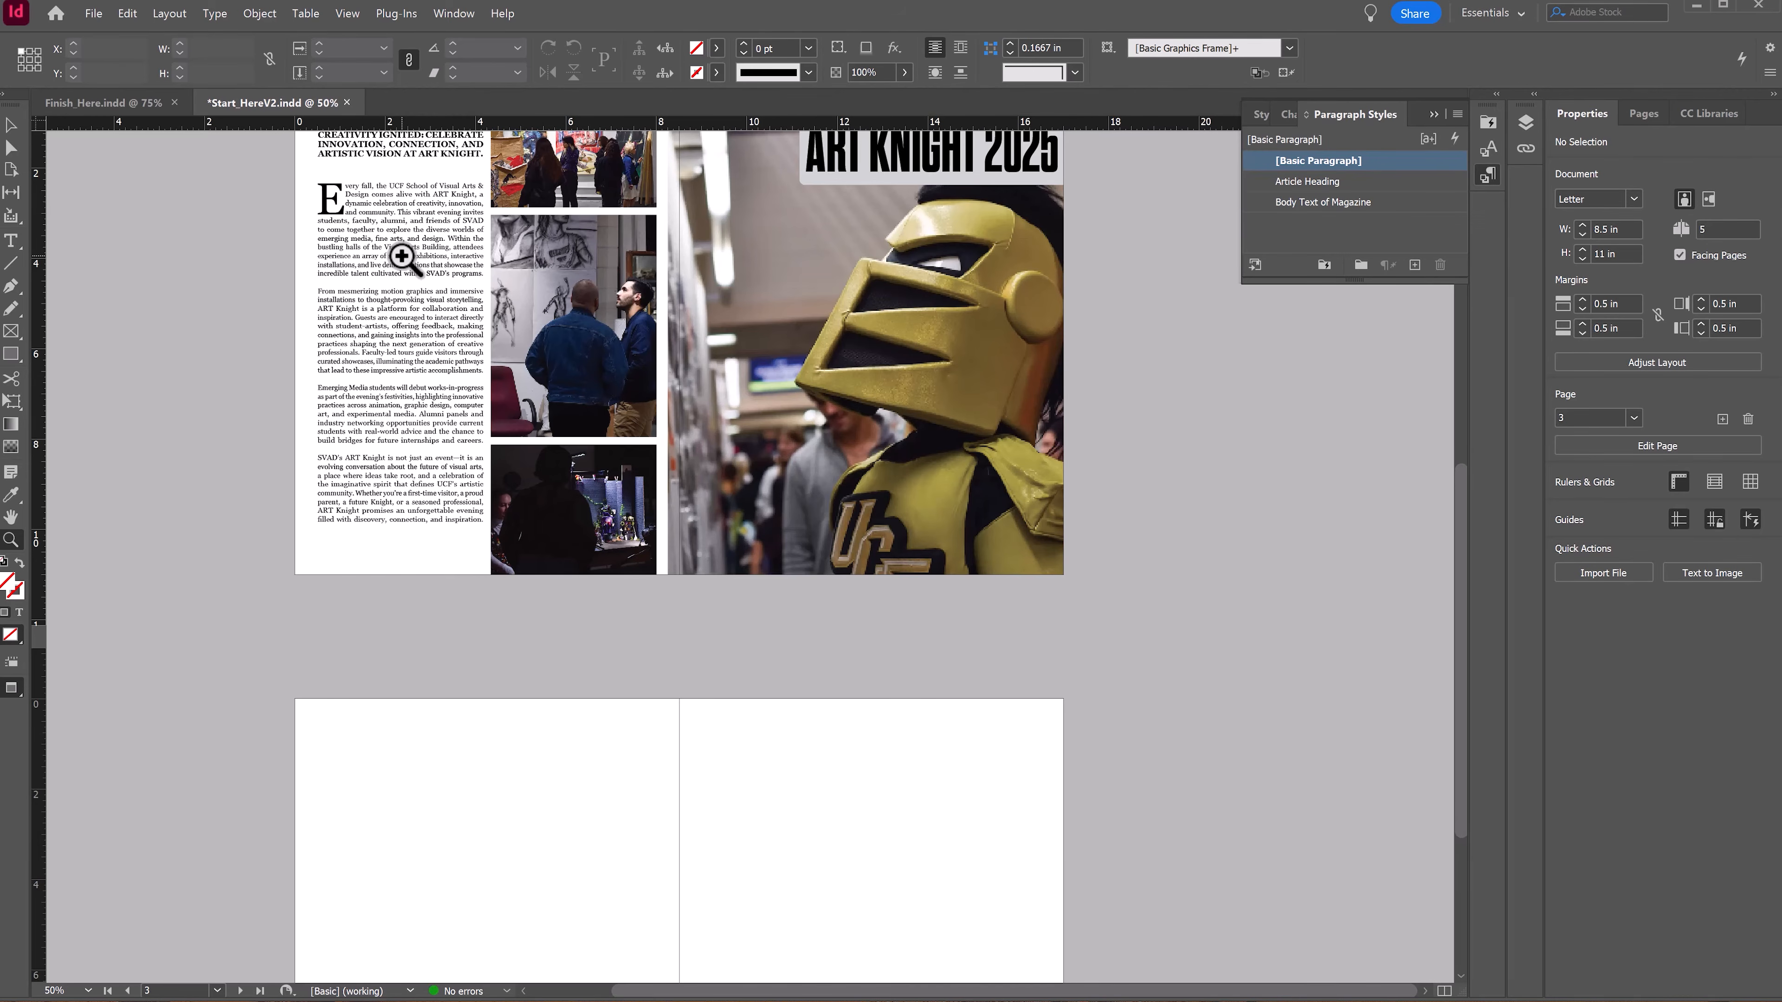
Step: Scroll and zoom through the cover and the pages 2–3 spread to review the layout
scroll(813, 490, "up", 2)
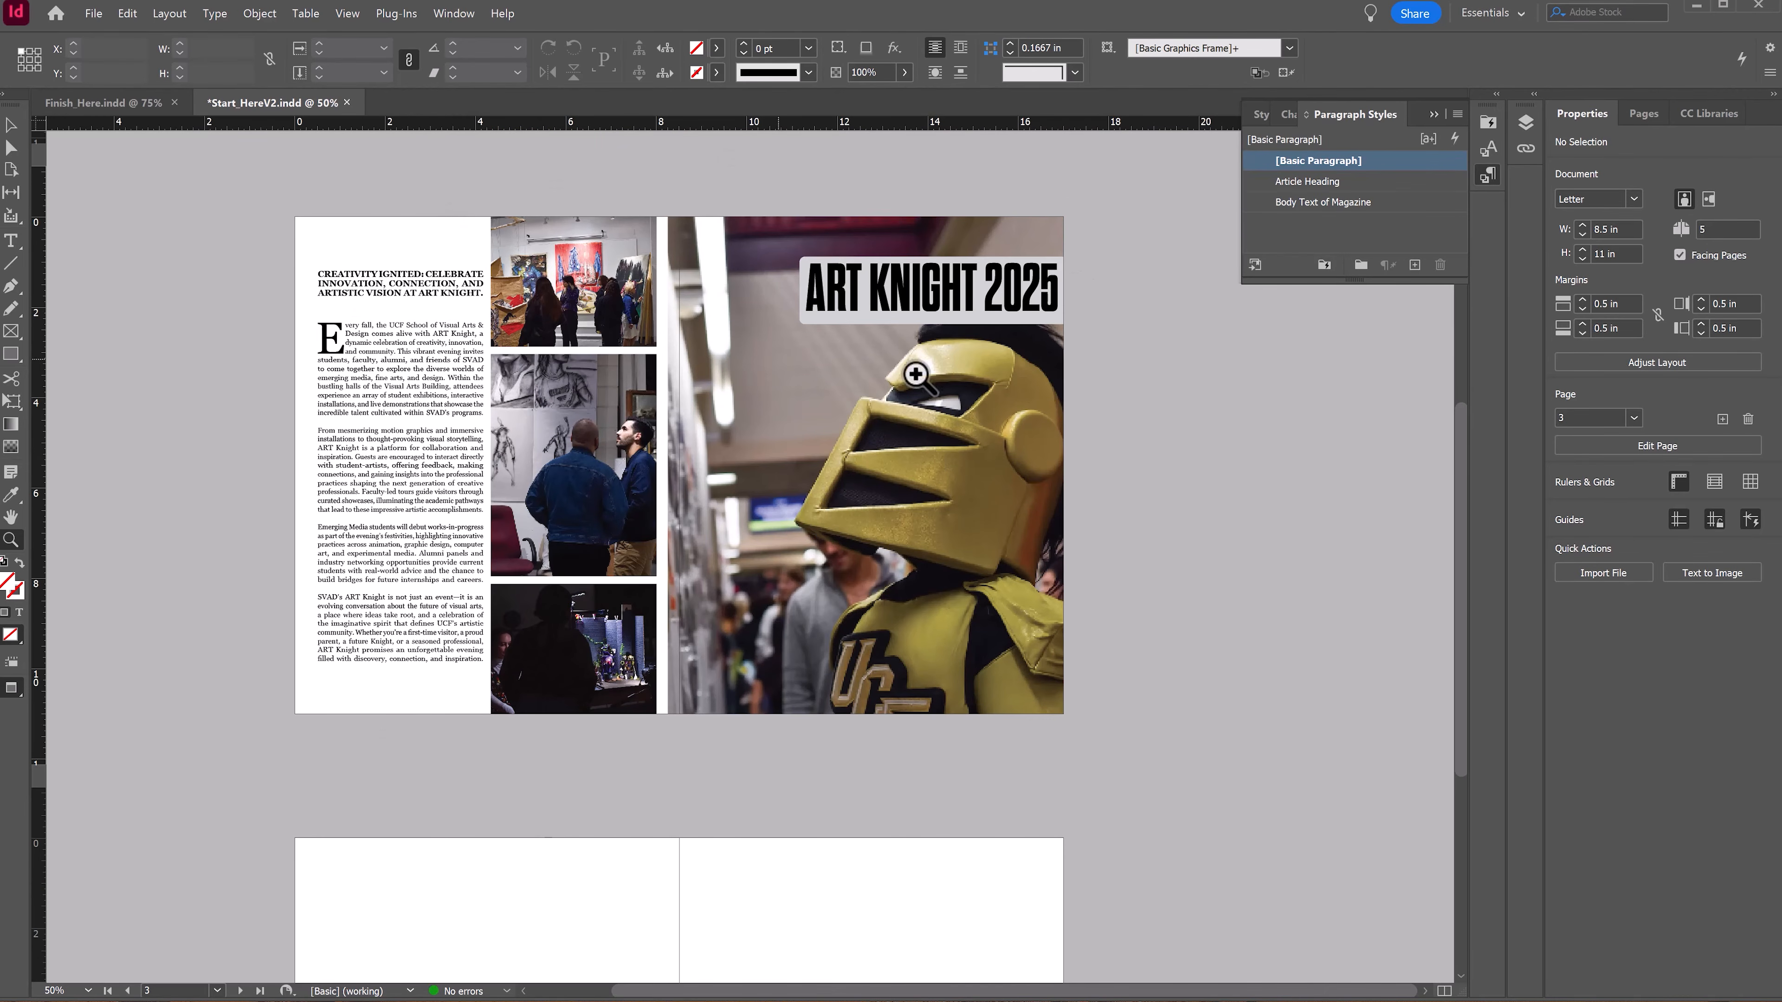
scroll(583, 220, "up", 9)
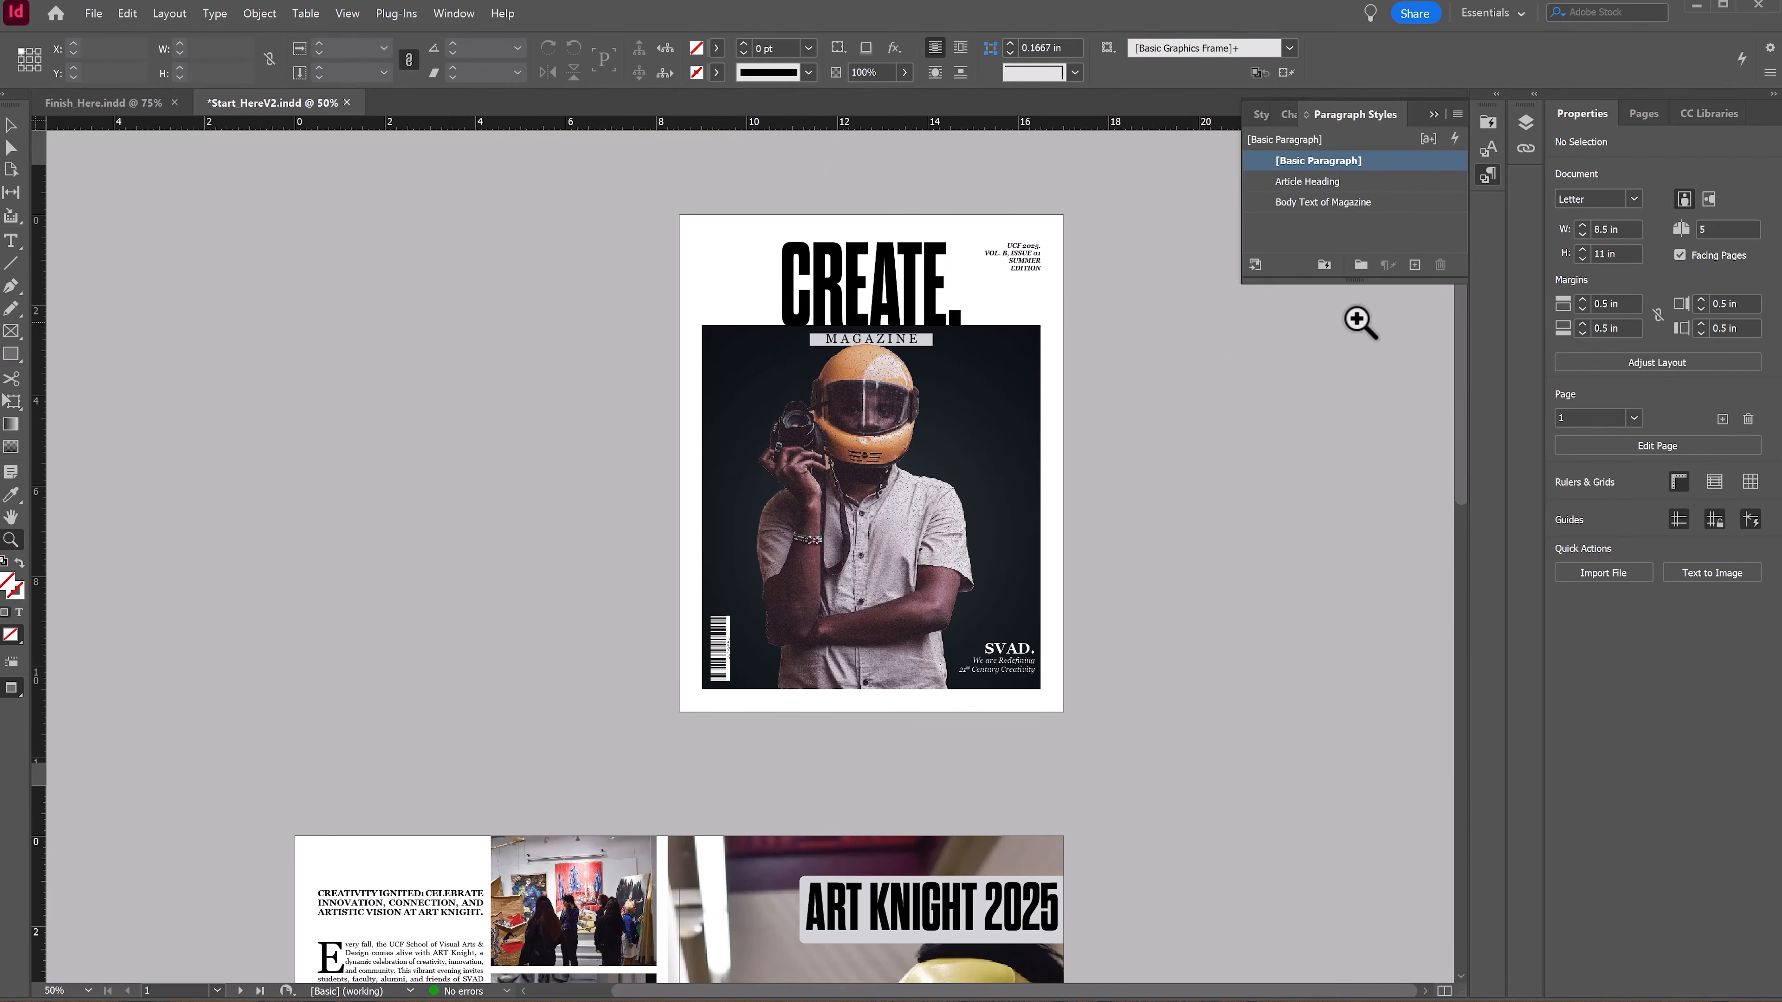
scroll(945, 591, "down", 9)
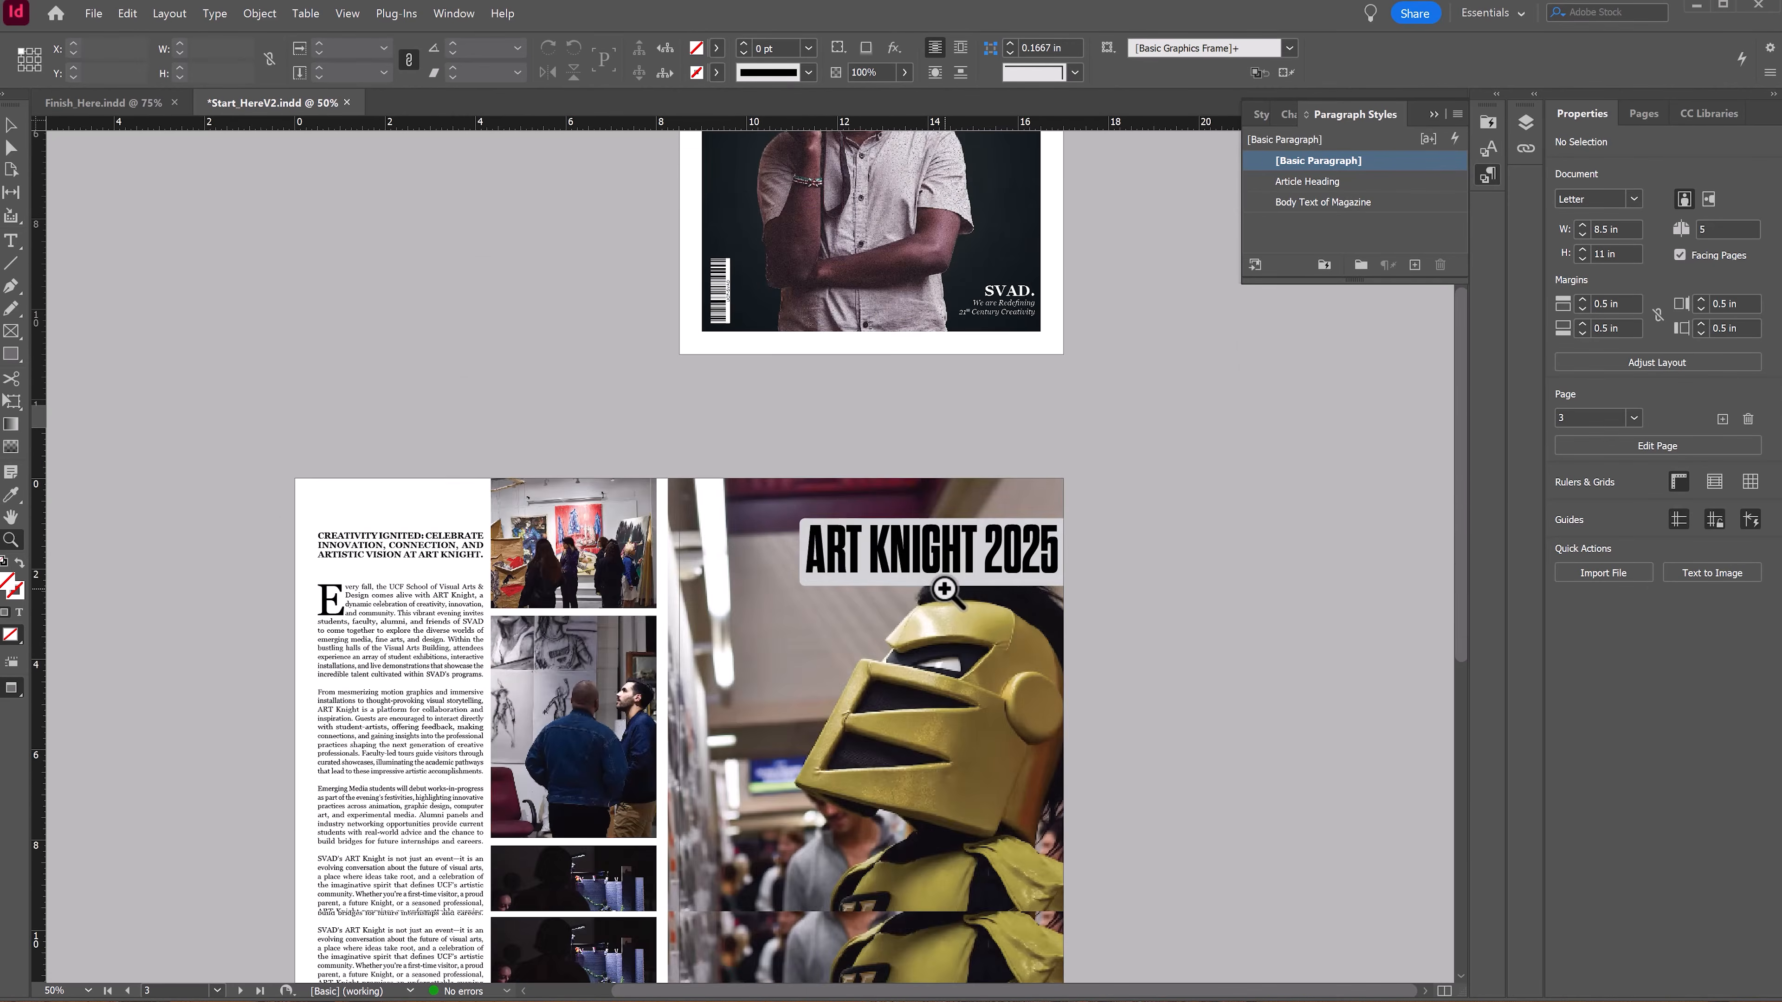
scroll(1413, 446, "up", 3)
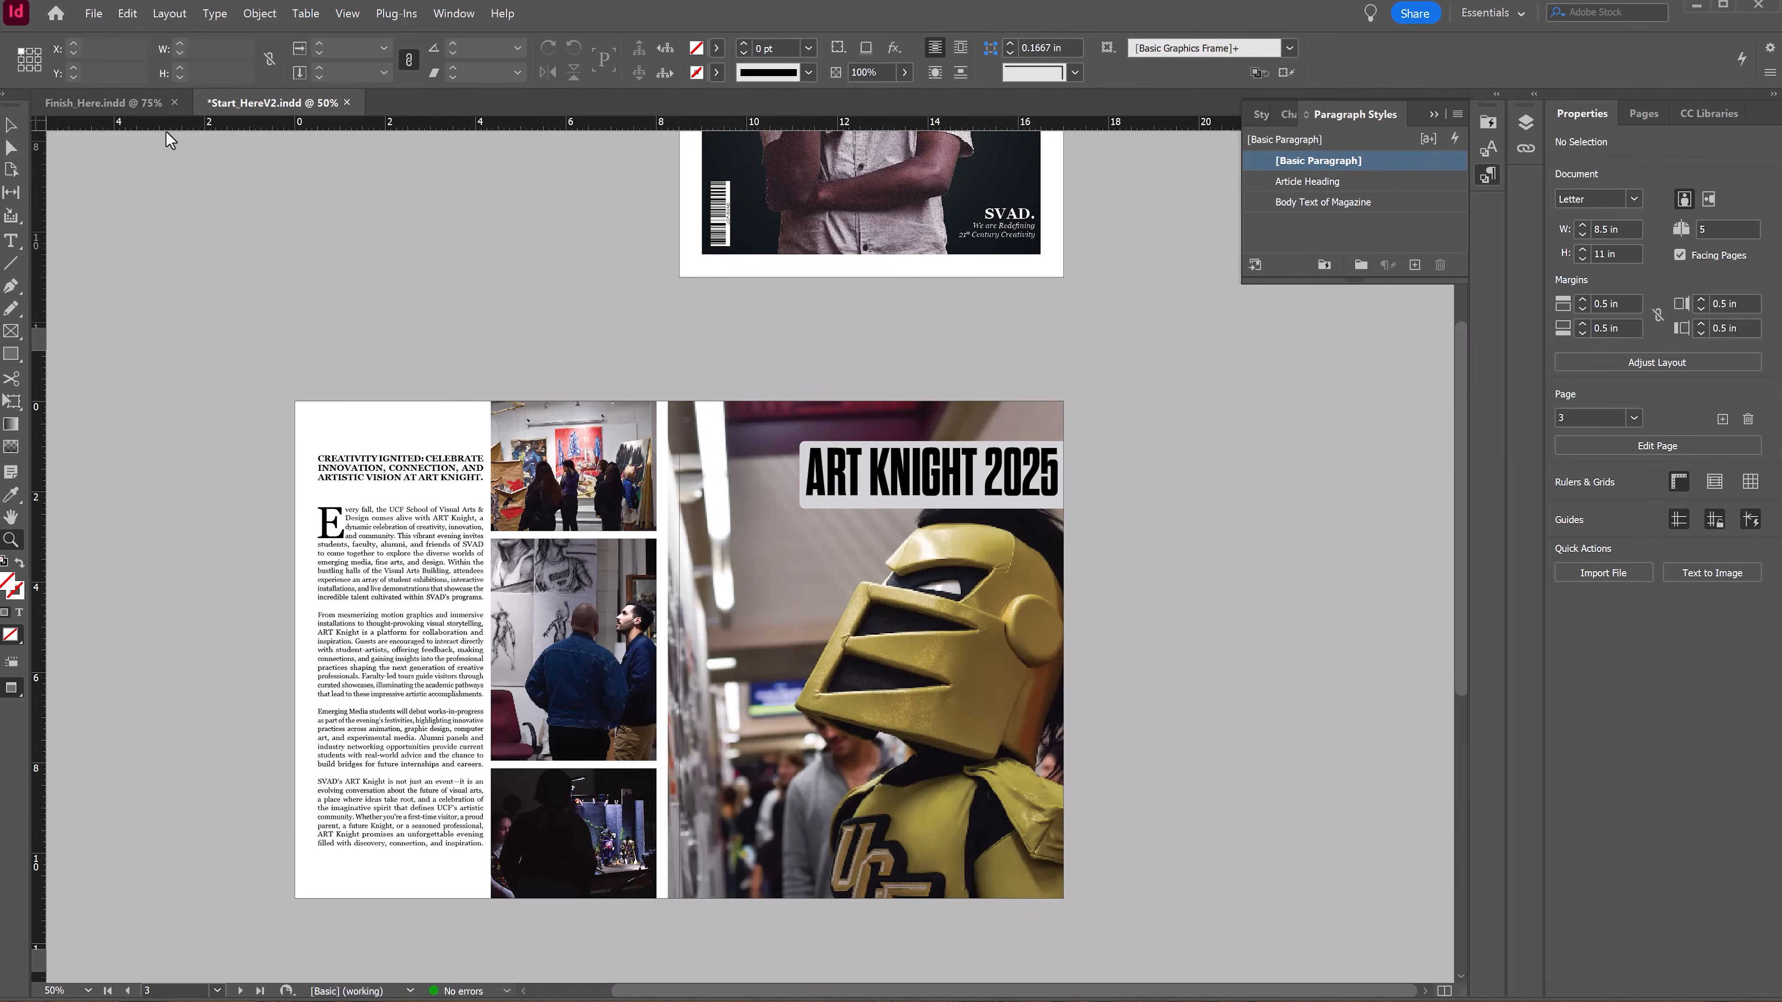
left_click(967, 198)
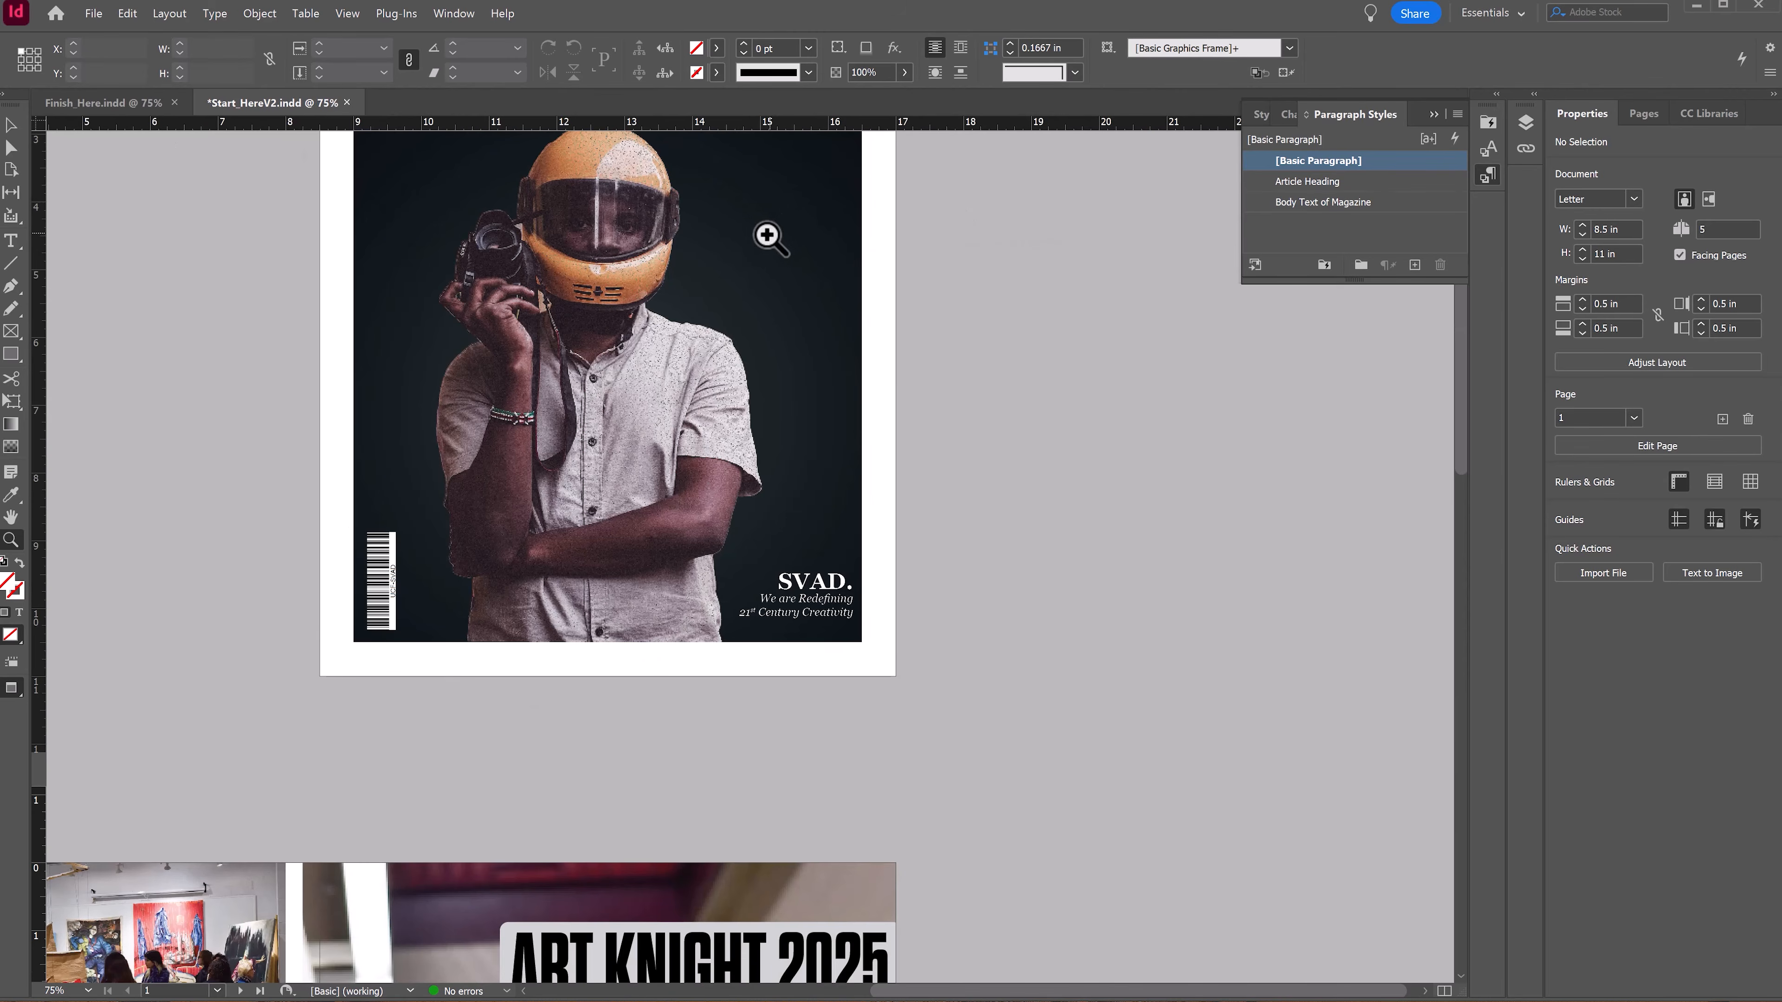
scroll(588, 764, "down", 12)
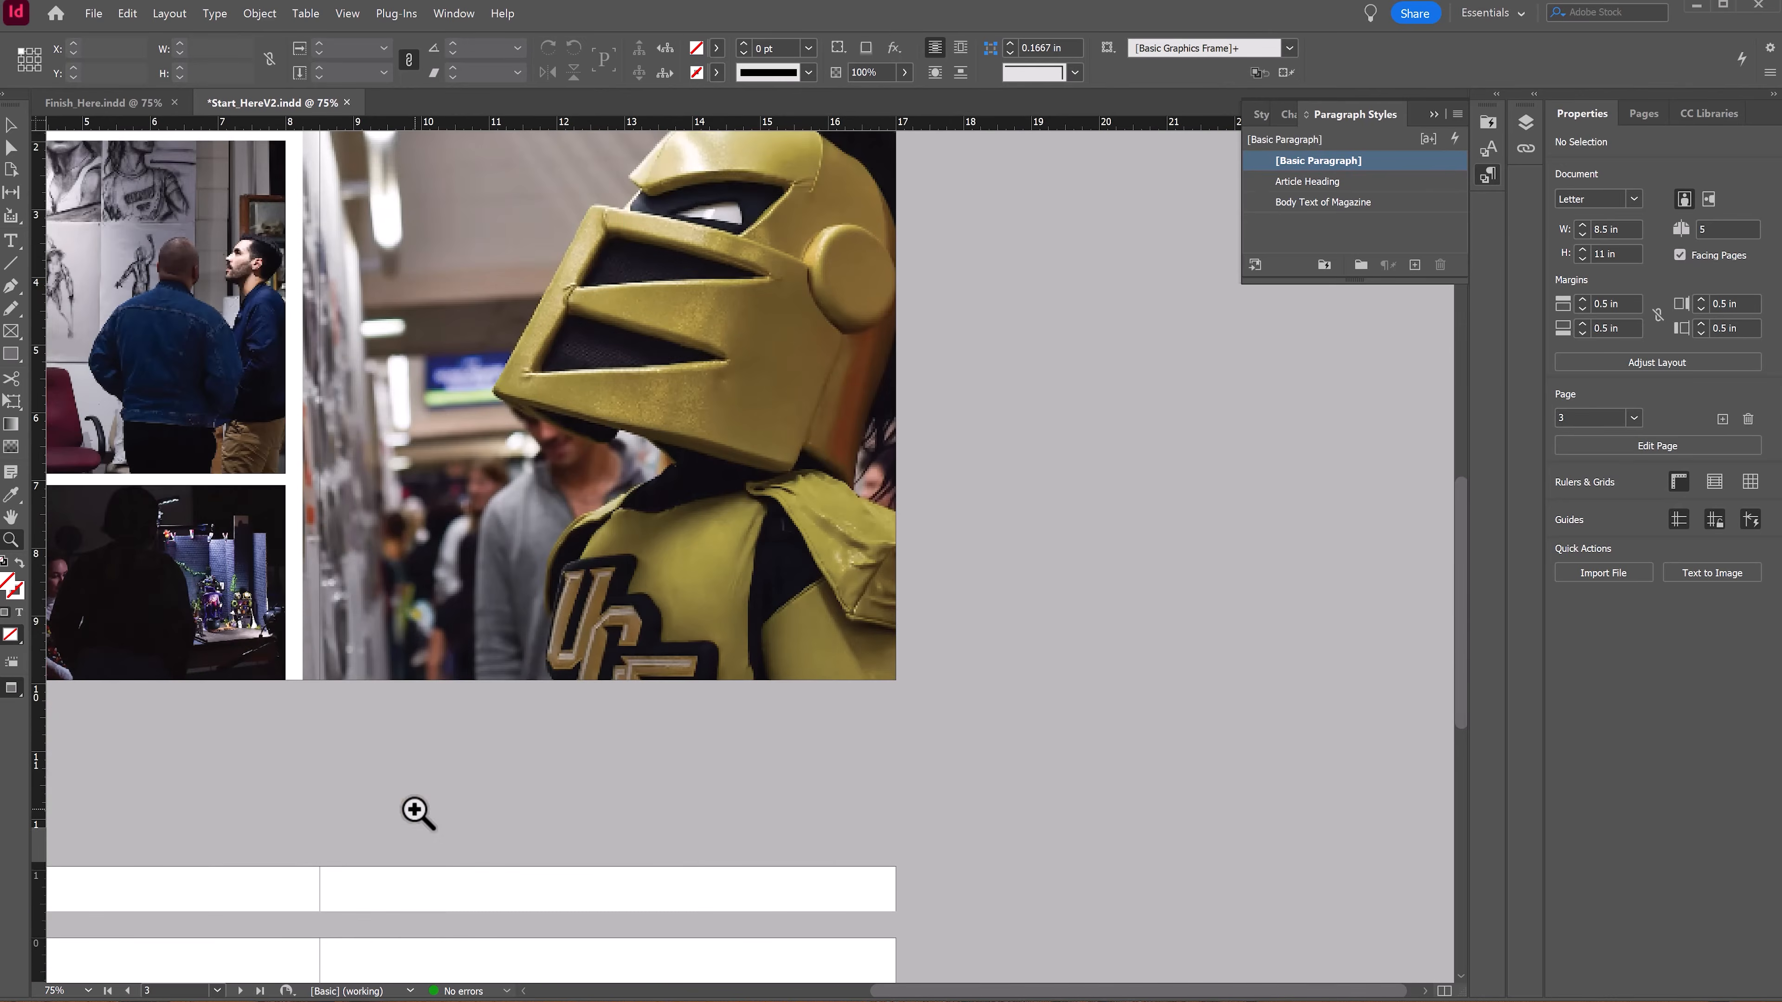
scroll(418, 813, "down", 2)
scroll(684, 489, "up", 11)
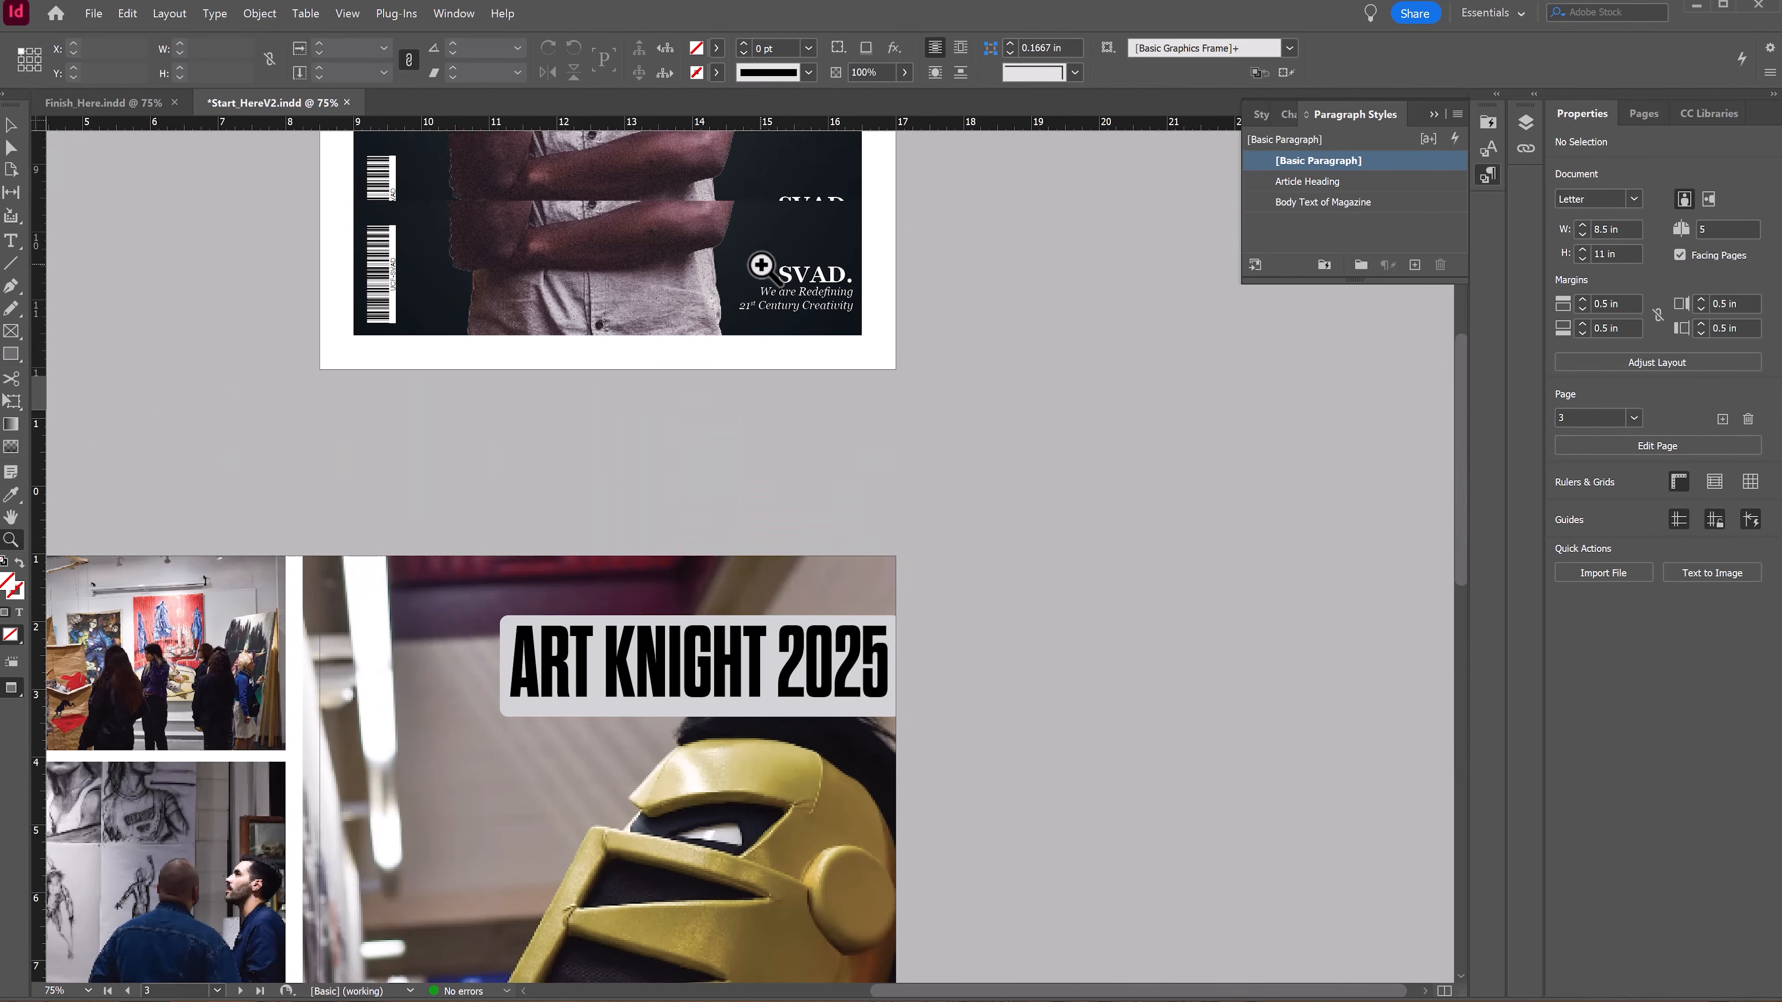
scroll(811, 446, "up", 5)
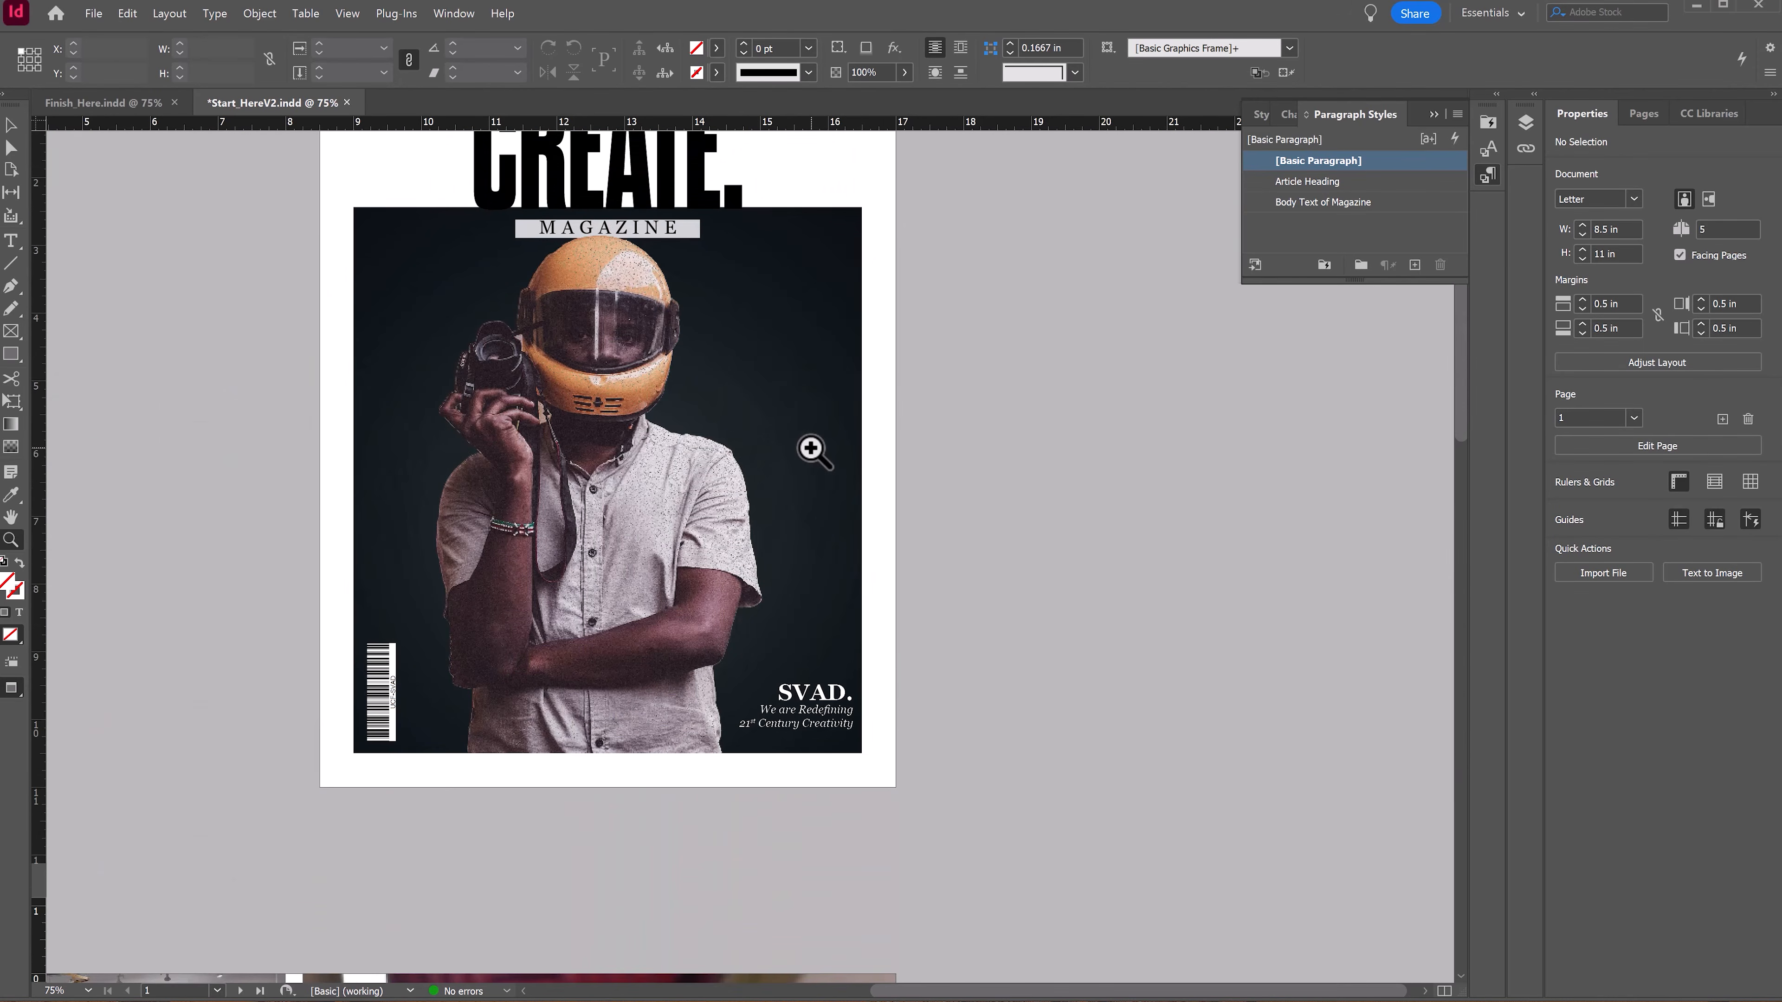
Step: Open the A-Parent parent spread for editing
left_click(1635, 115)
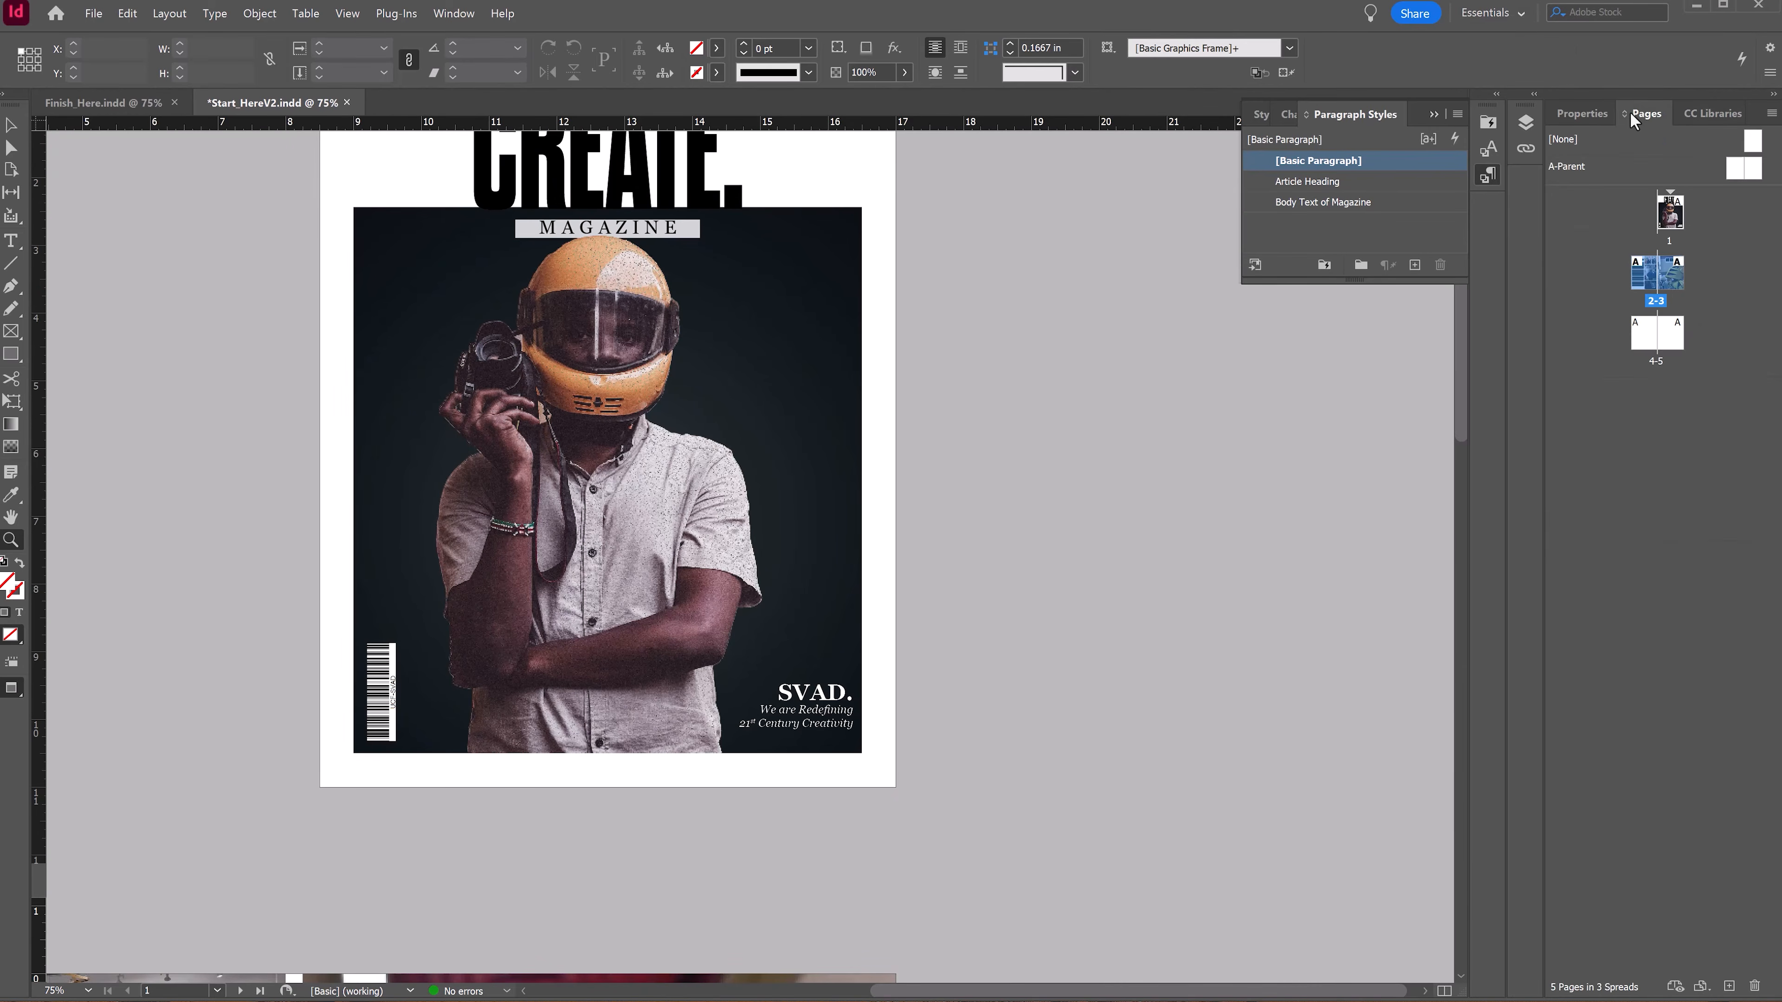
left_click_drag(1538, 270, 1352, 279)
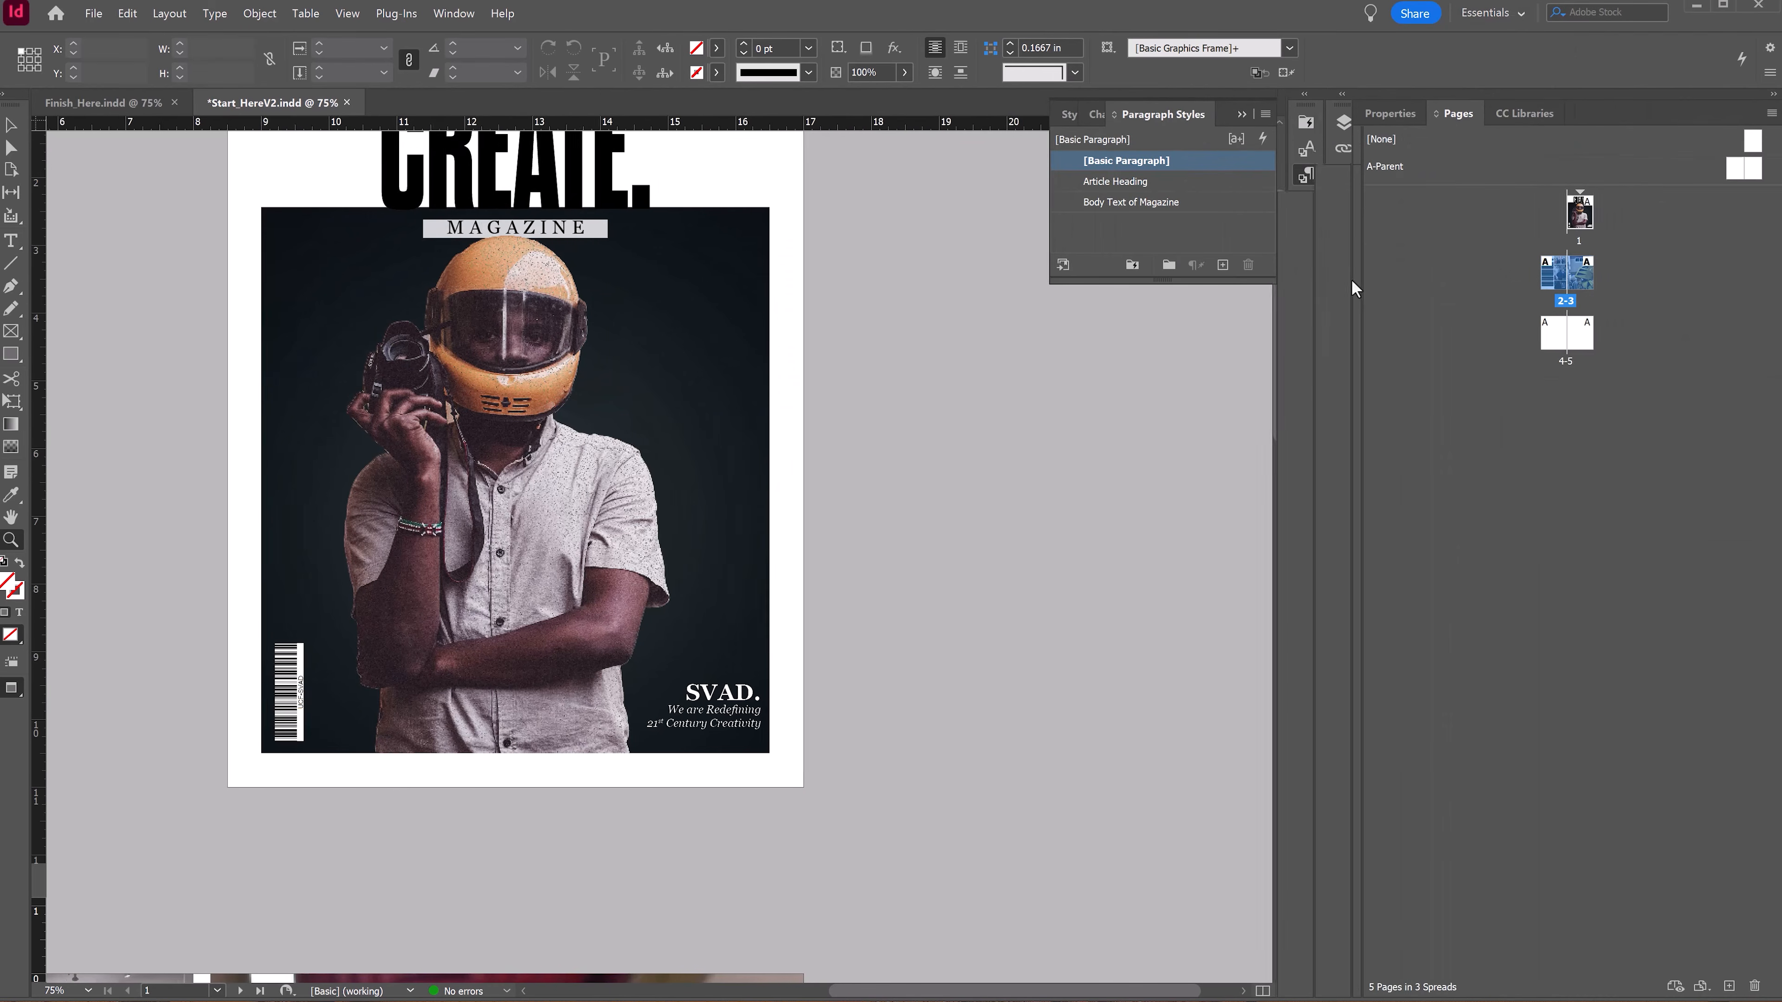
left_click_drag(1446, 186, 1451, 310)
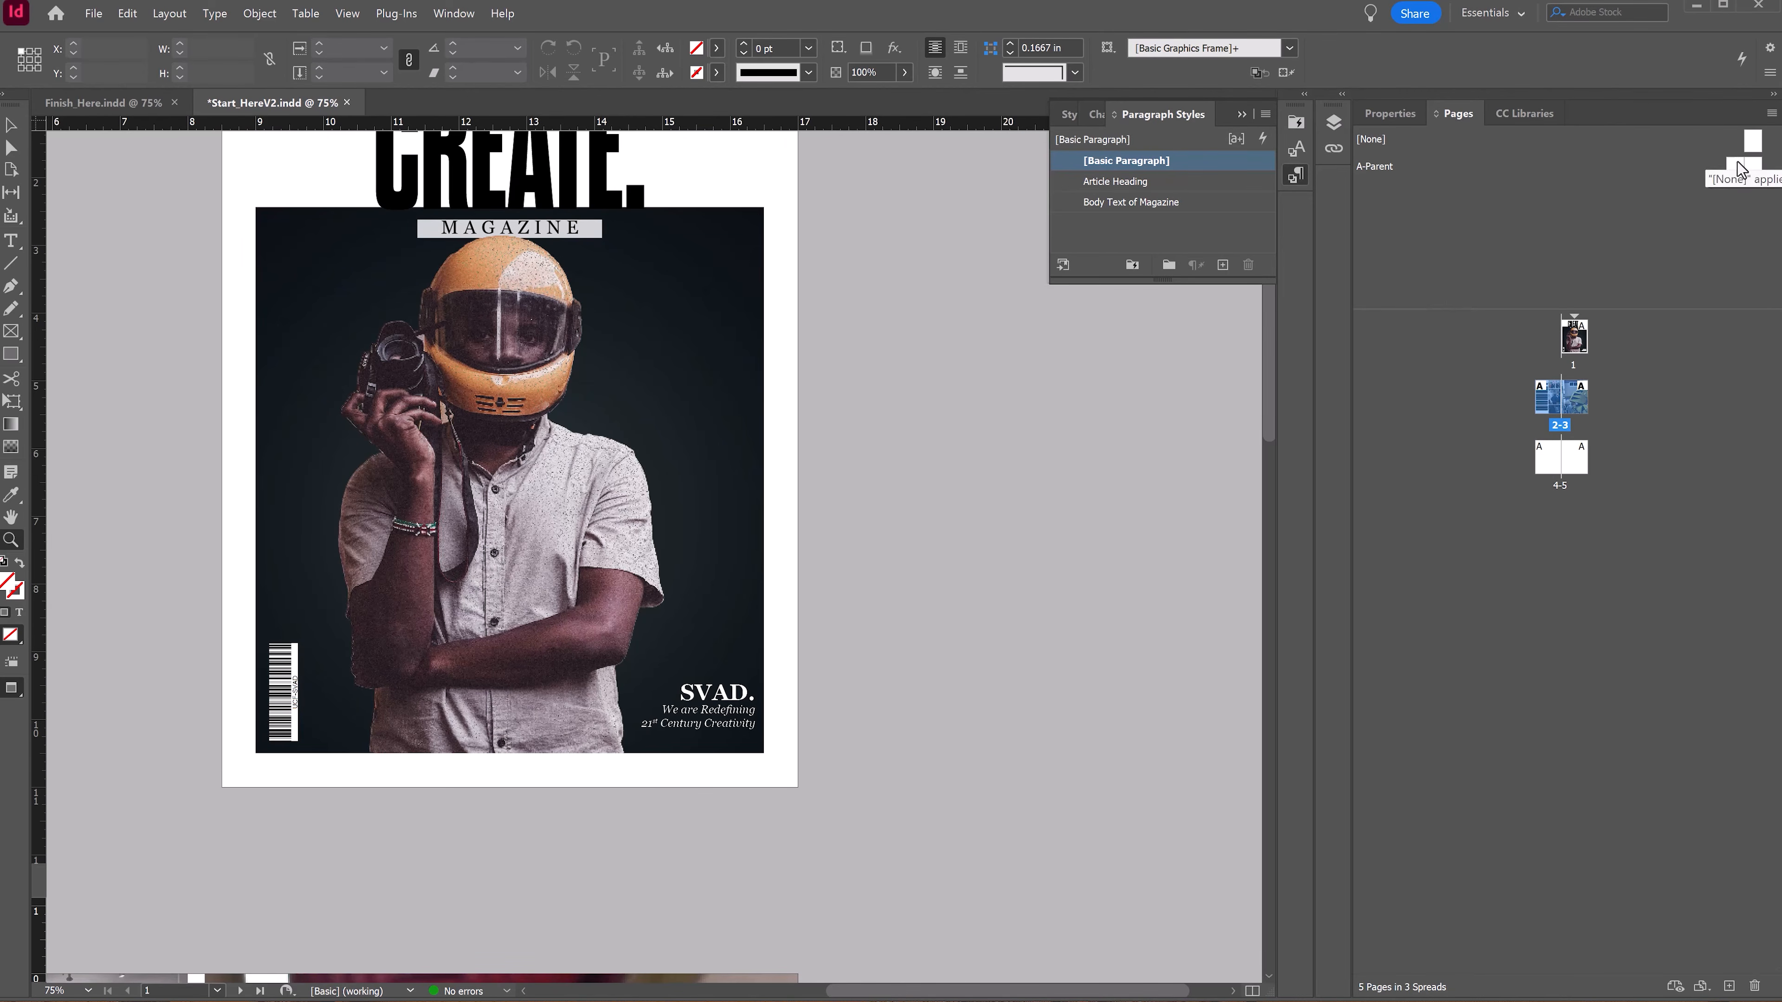
left_click(1750, 144)
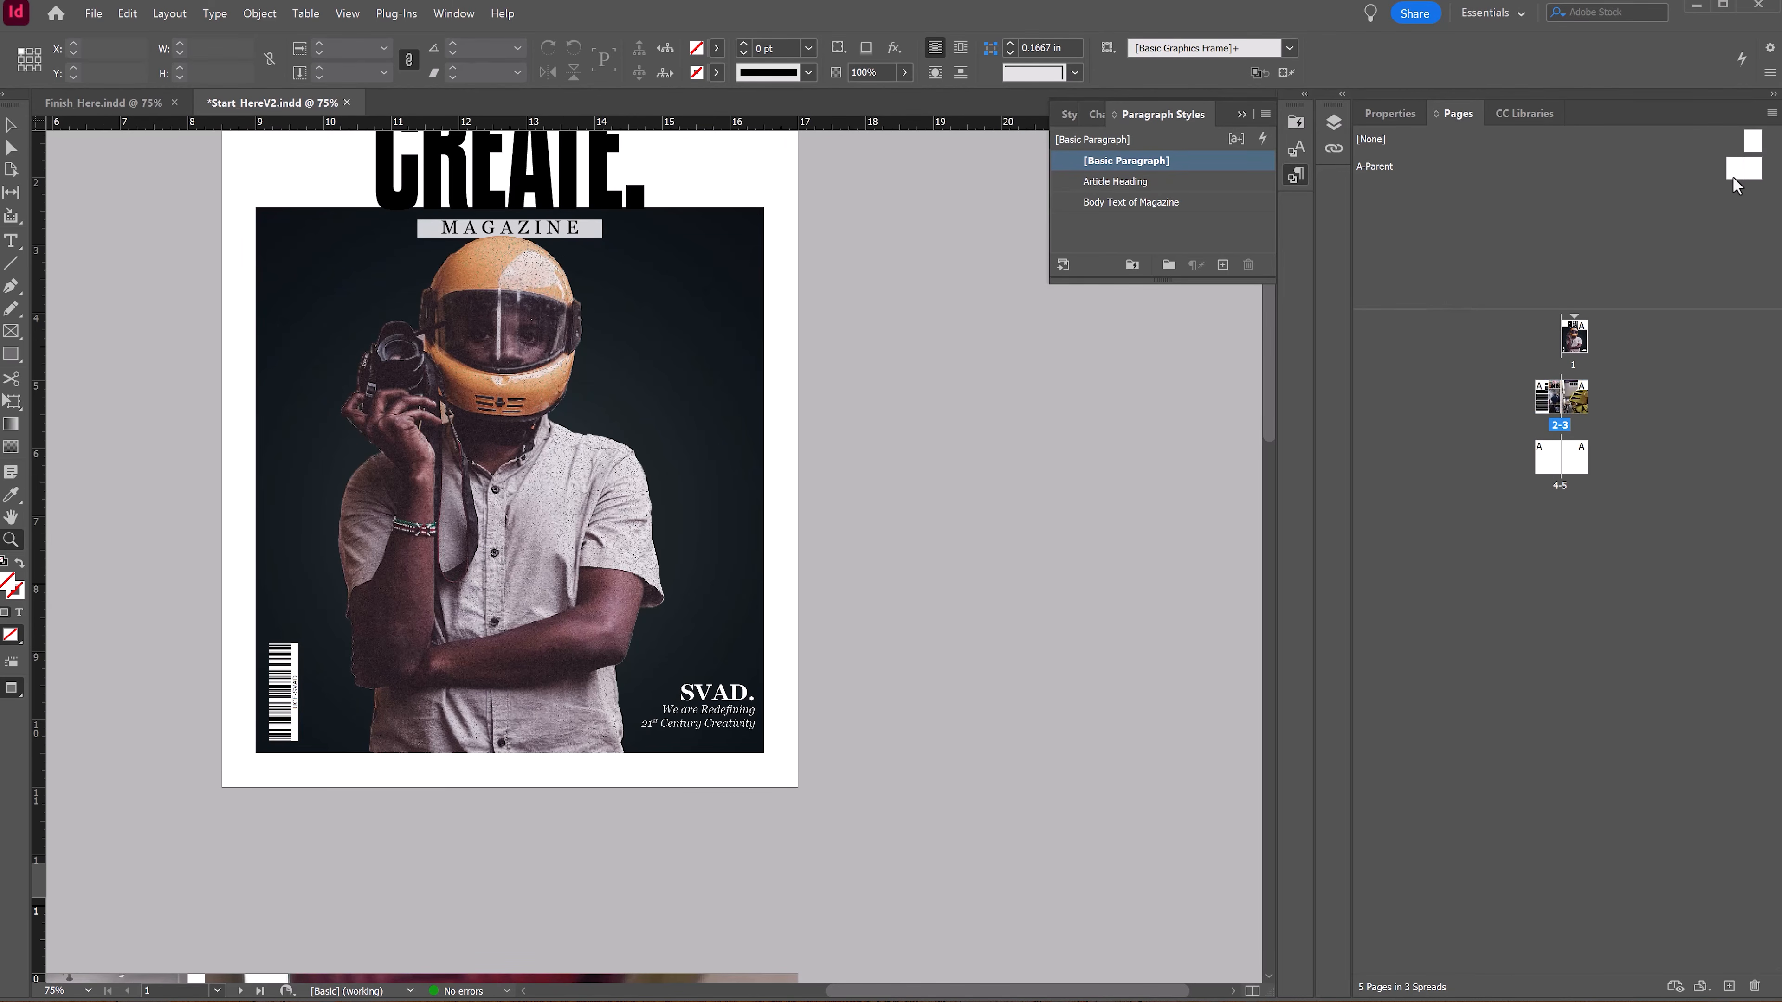
double_click(1733, 176)
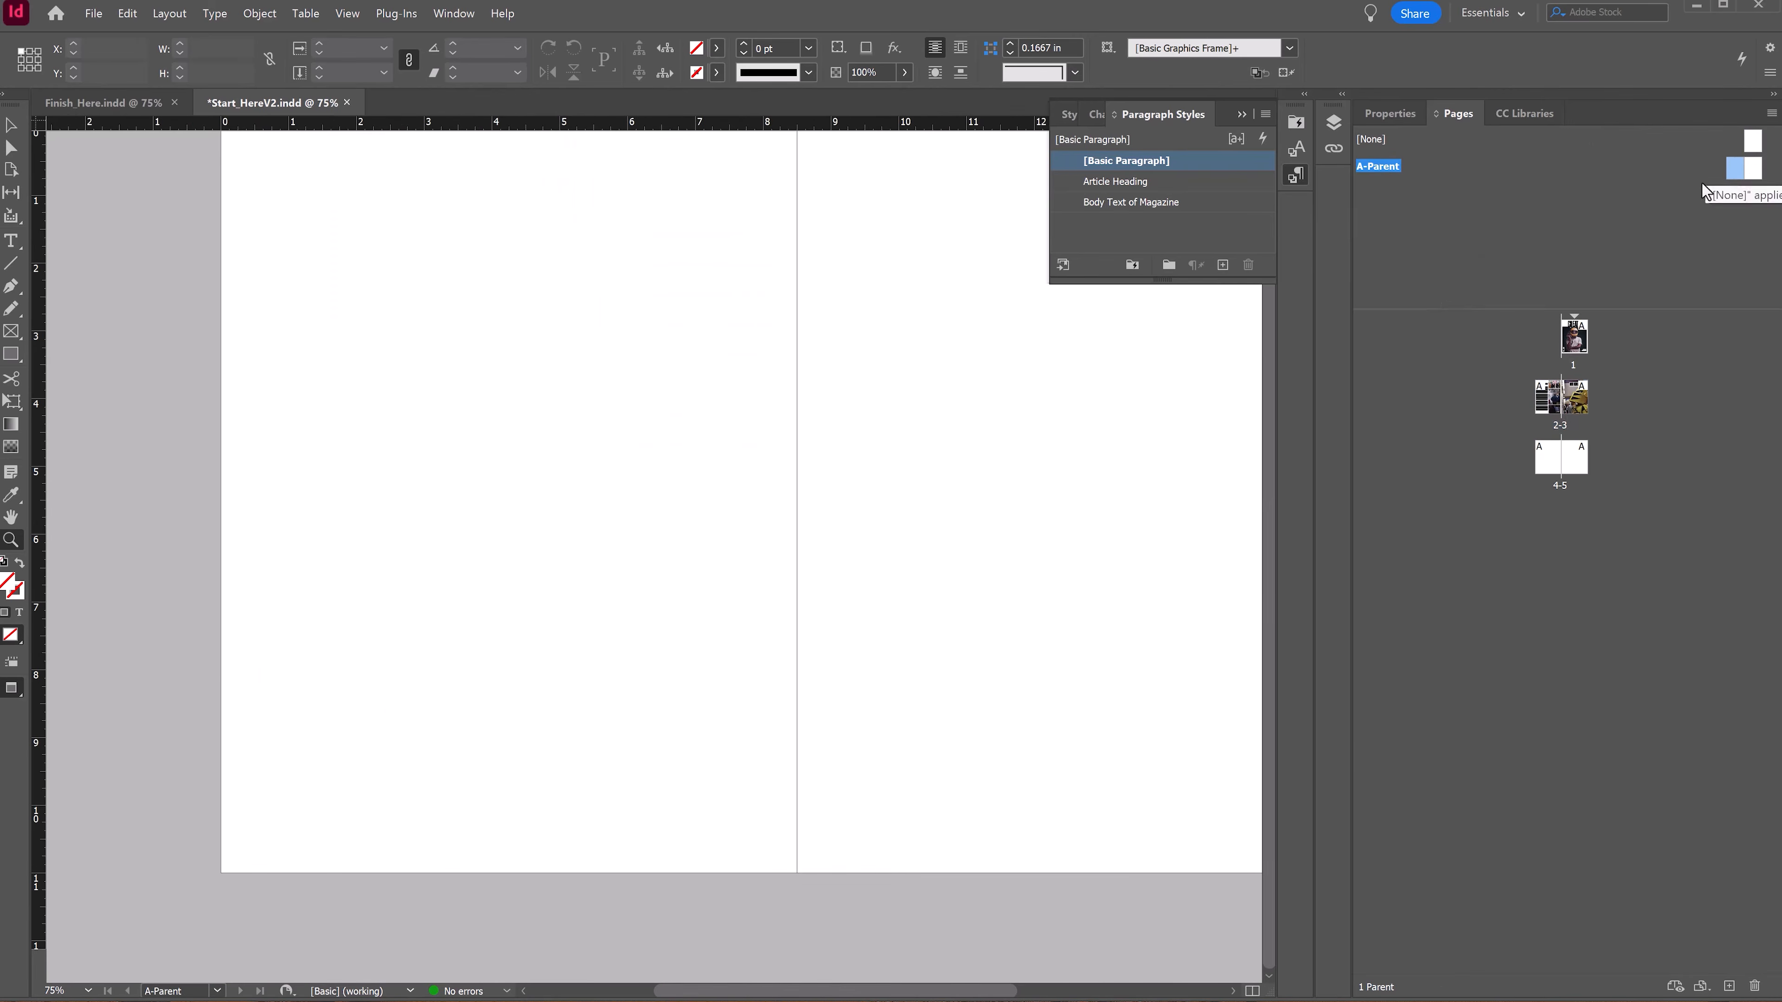
Step: Draw a small text frame near the bottom-left corner of the left parent page
left_click(10, 242)
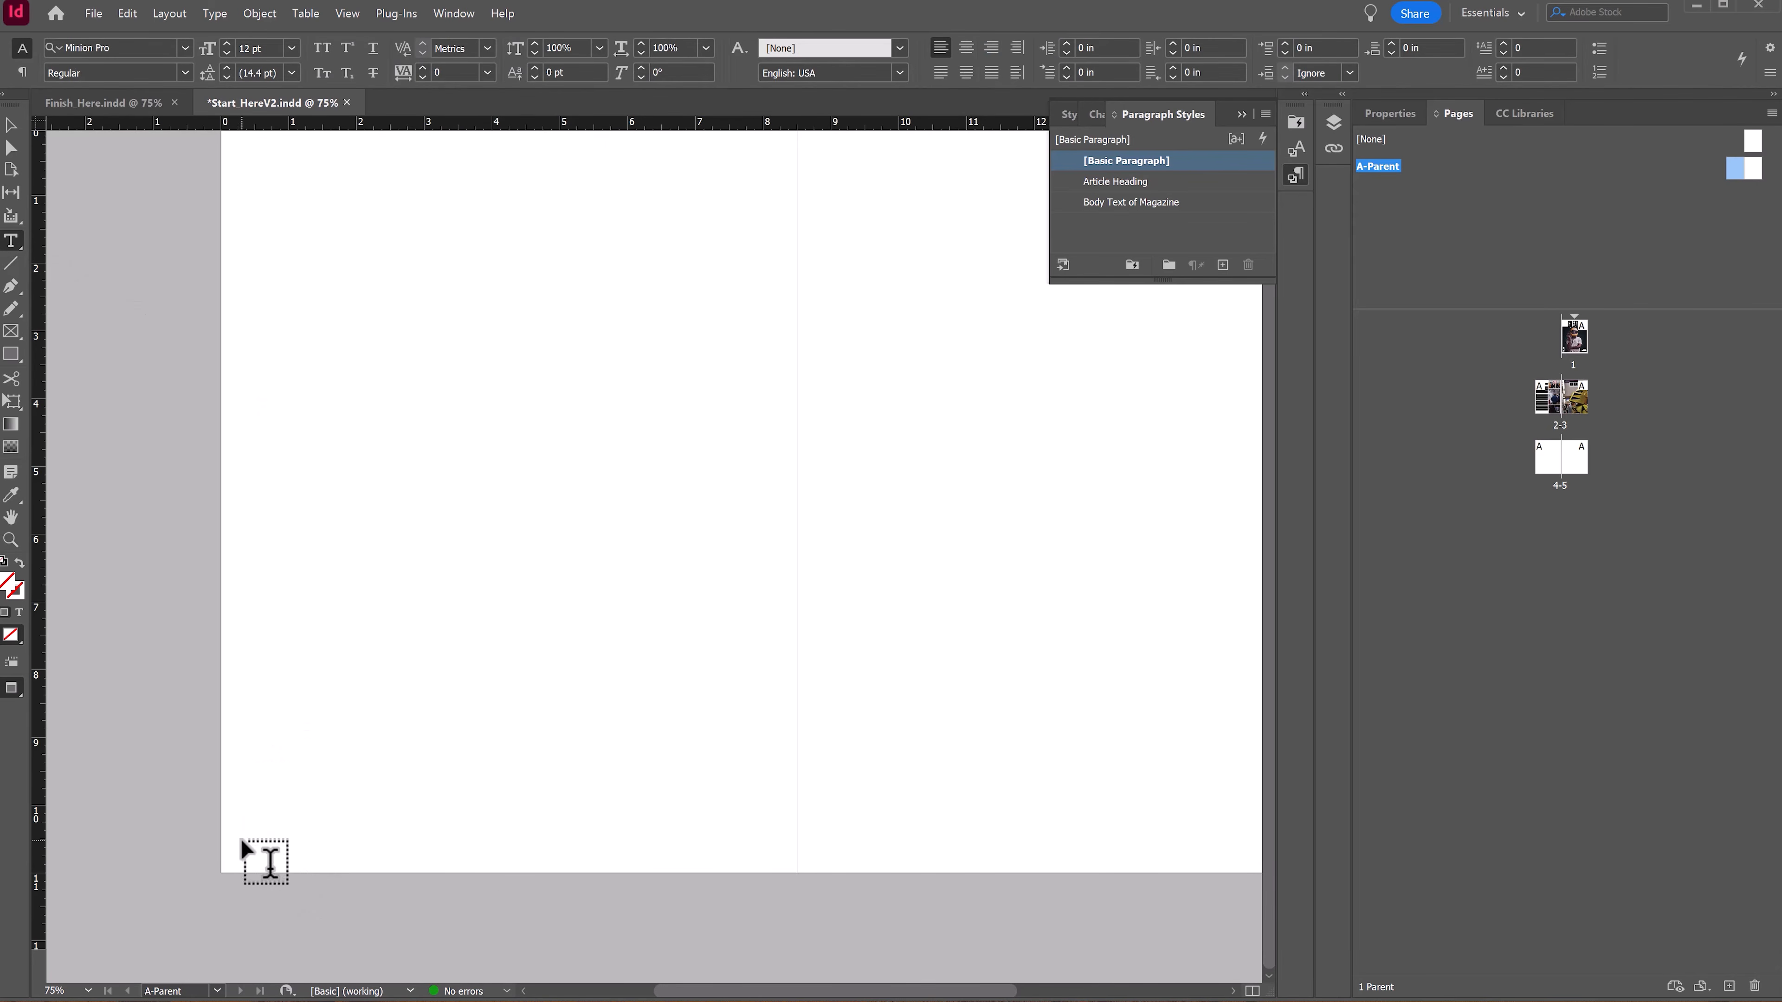
left_click_drag(234, 874, 269, 846)
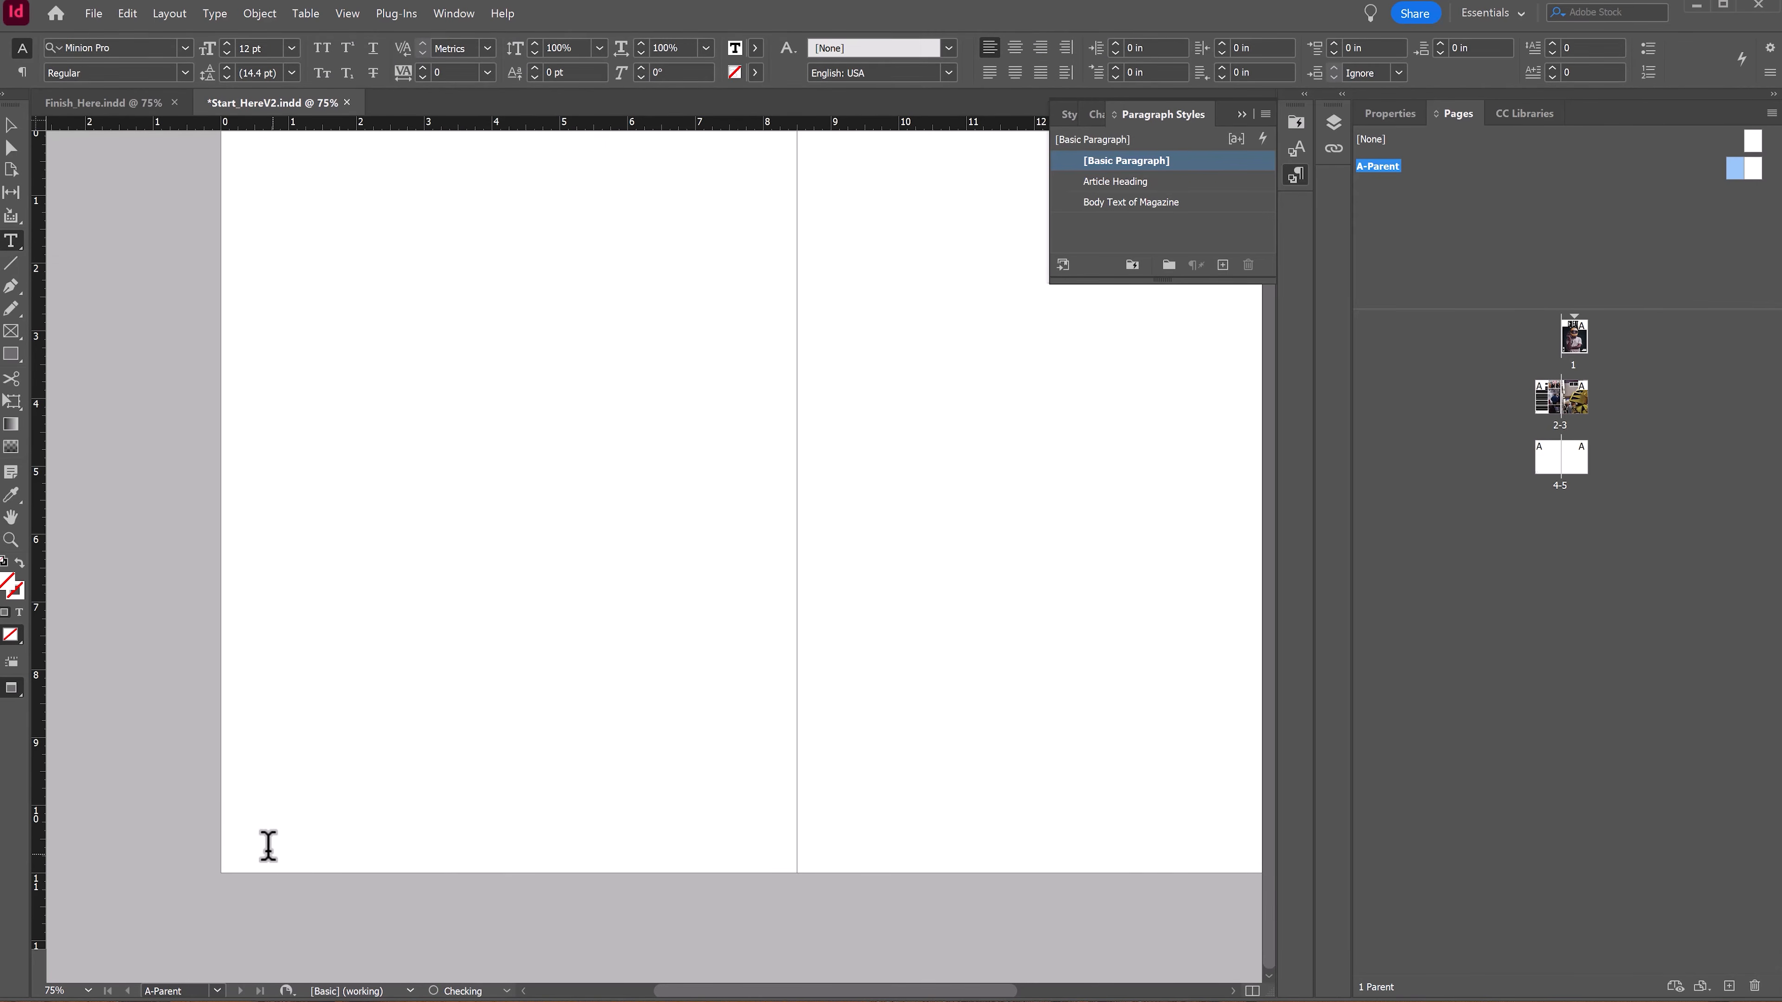
key("ctrl+alt+shift+n")
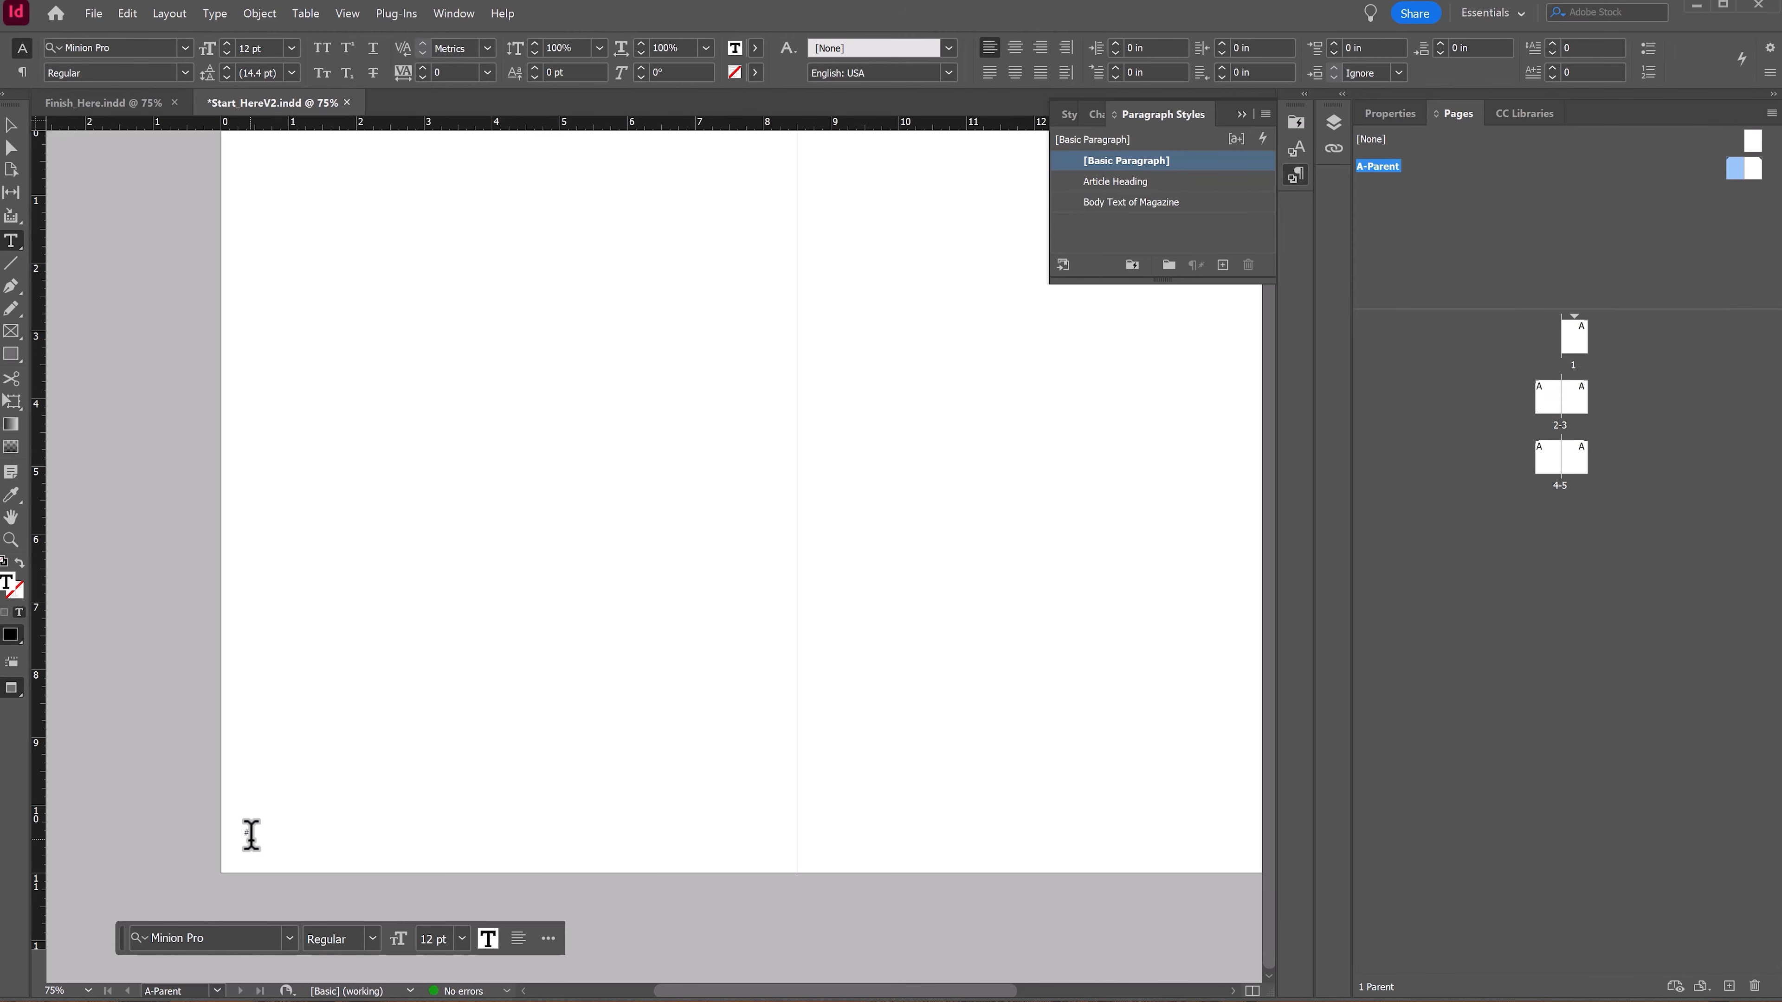
Step: Set the frame's text to Dharma Gothic M ExBold at 24 pt
left_click(221, 939)
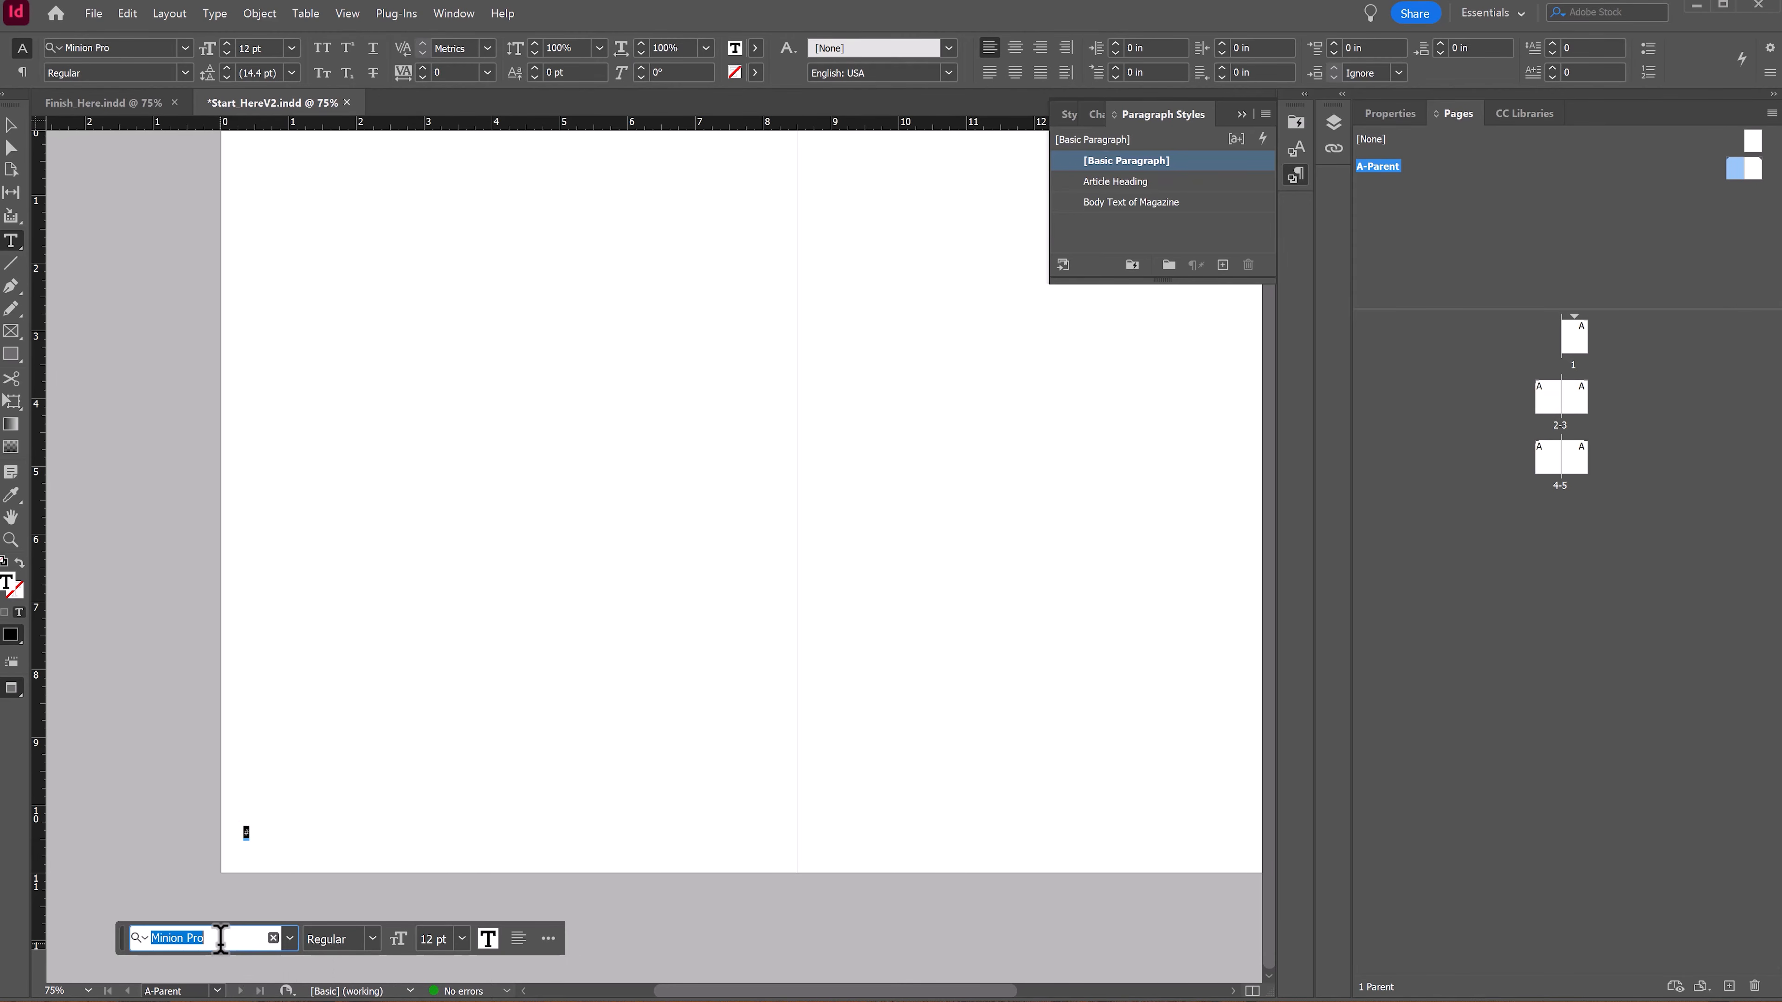
type("dh")
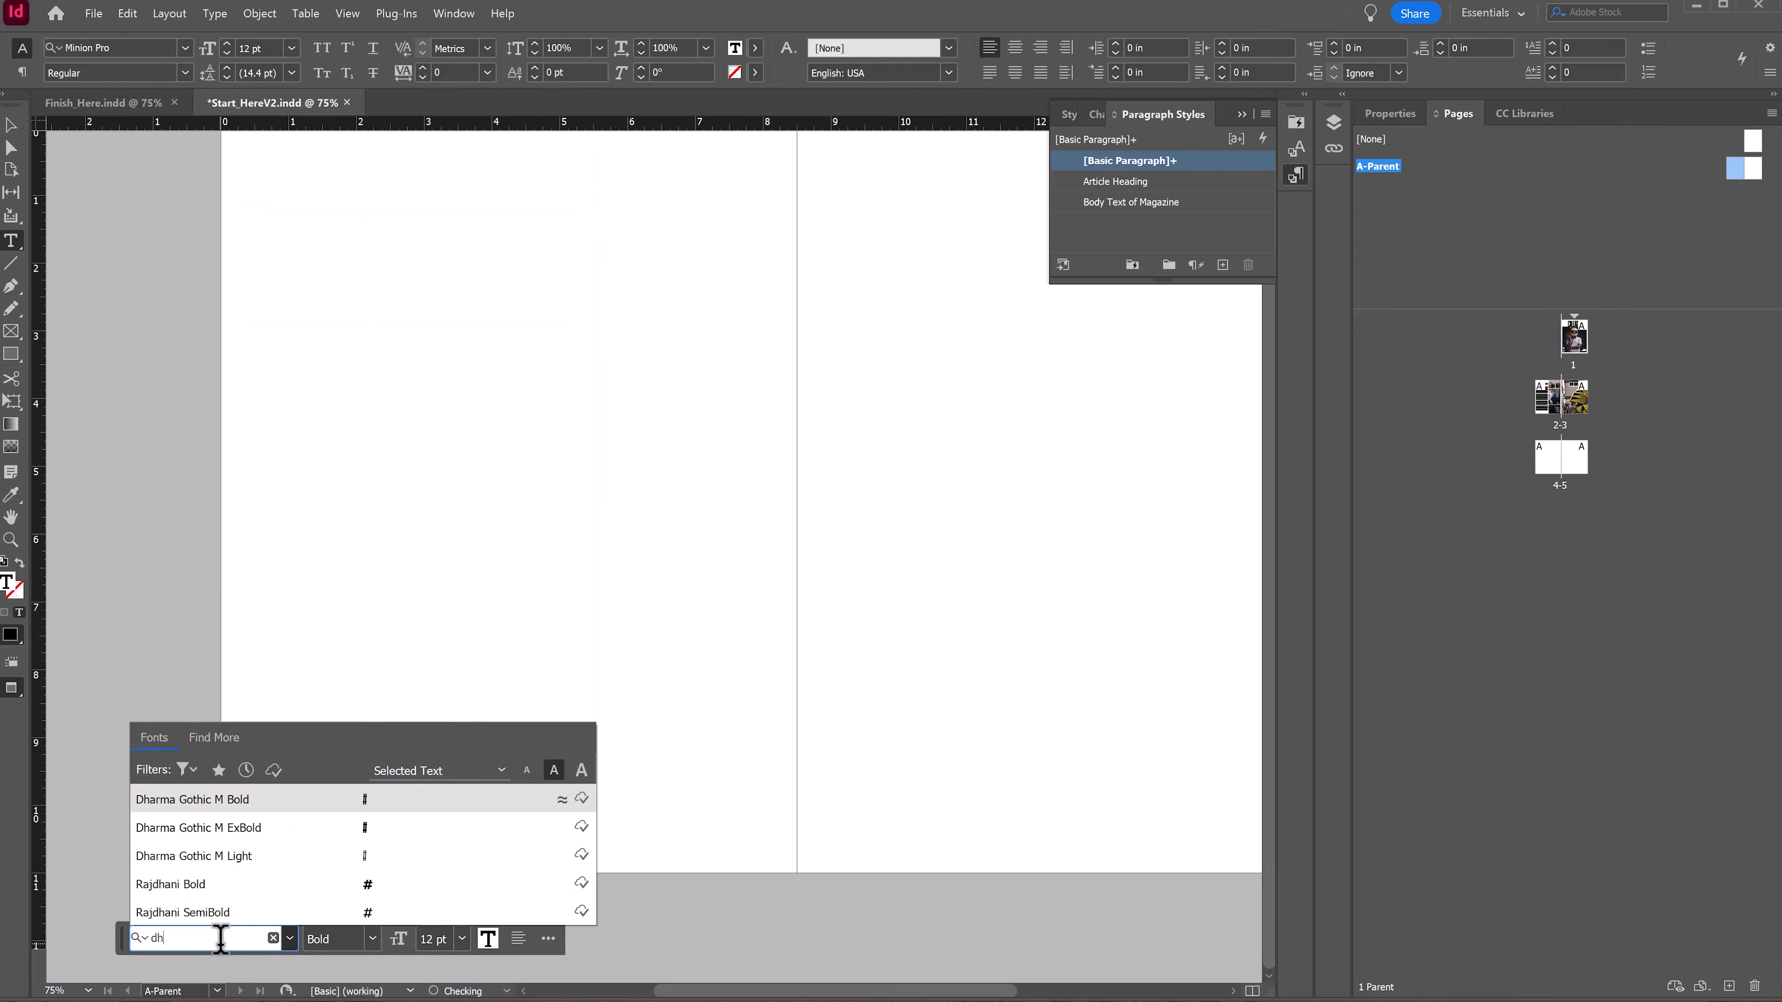
left_click(235, 831)
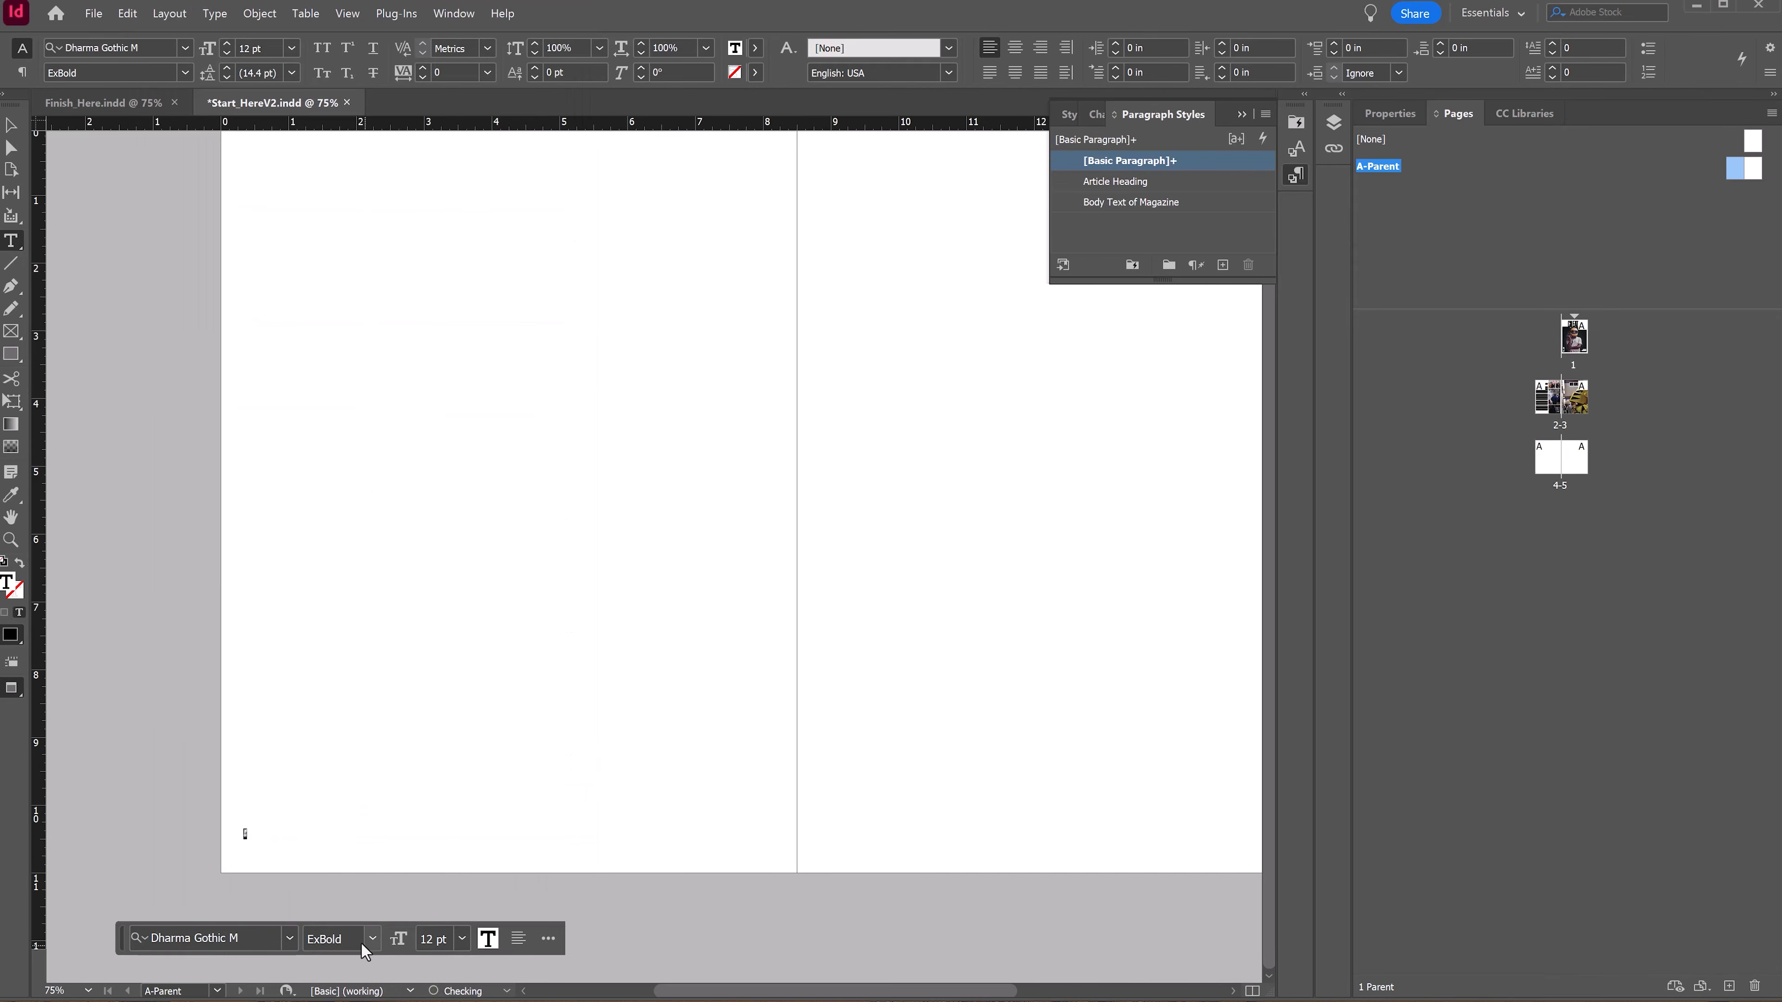
left_click(460, 941)
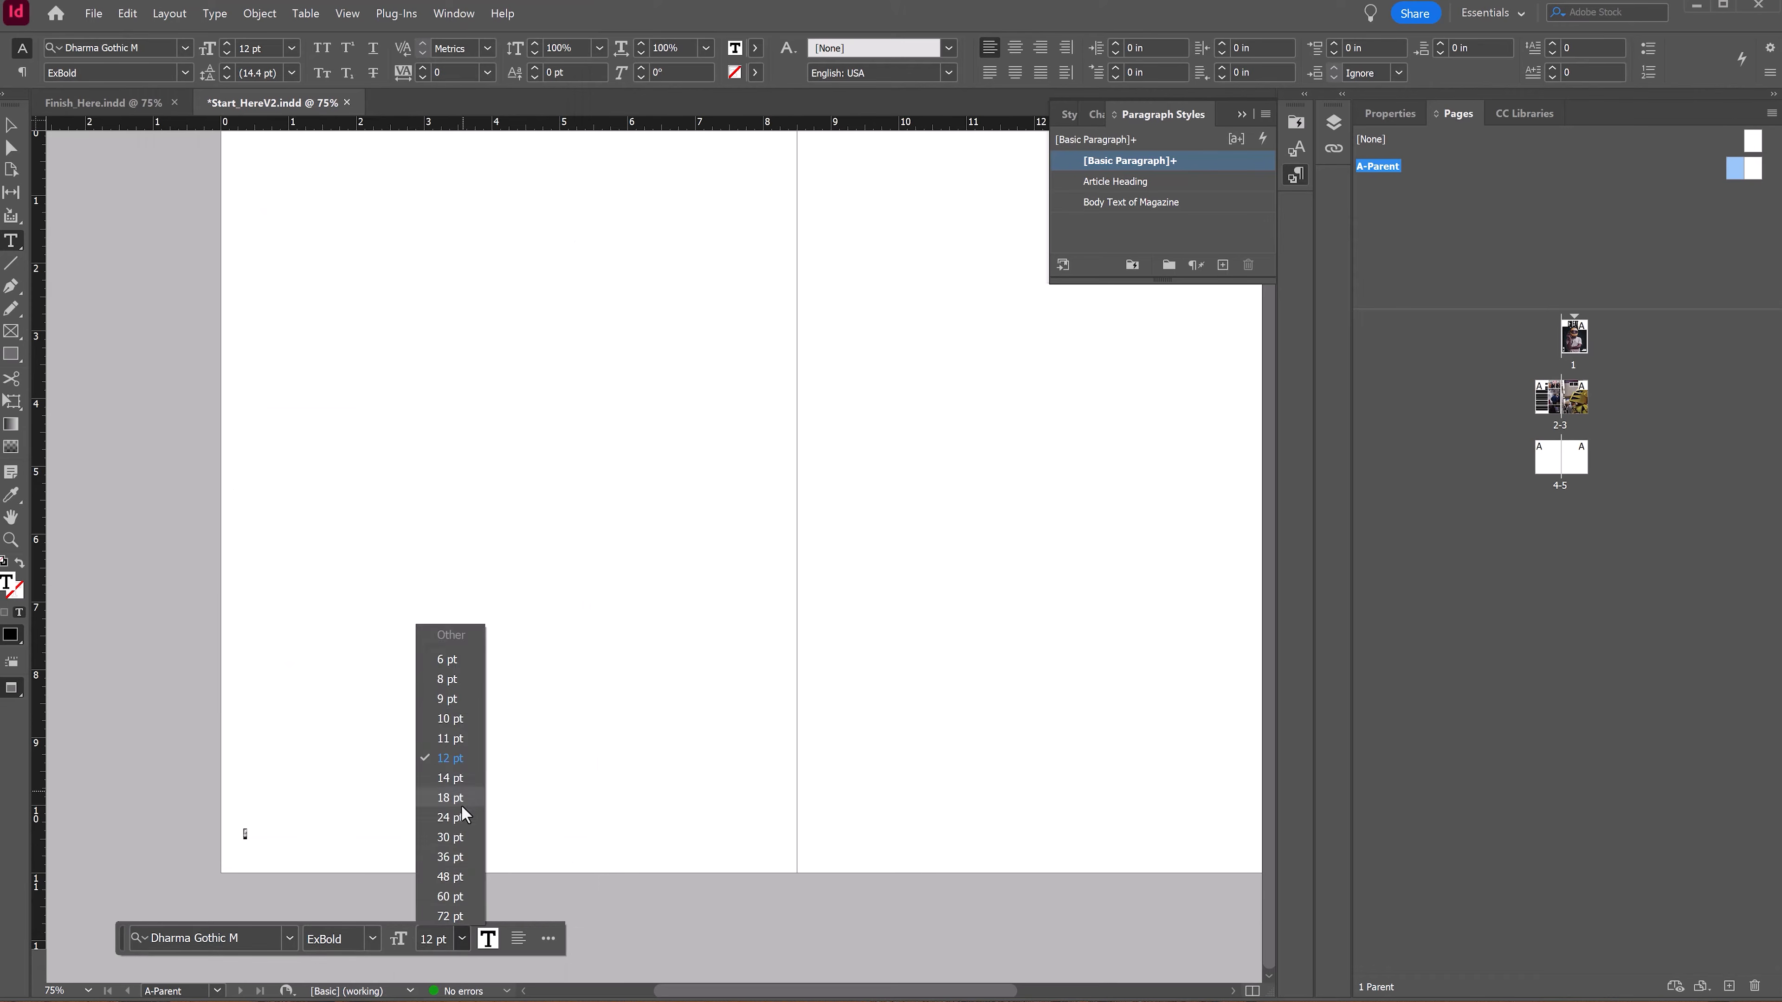
left_click(453, 816)
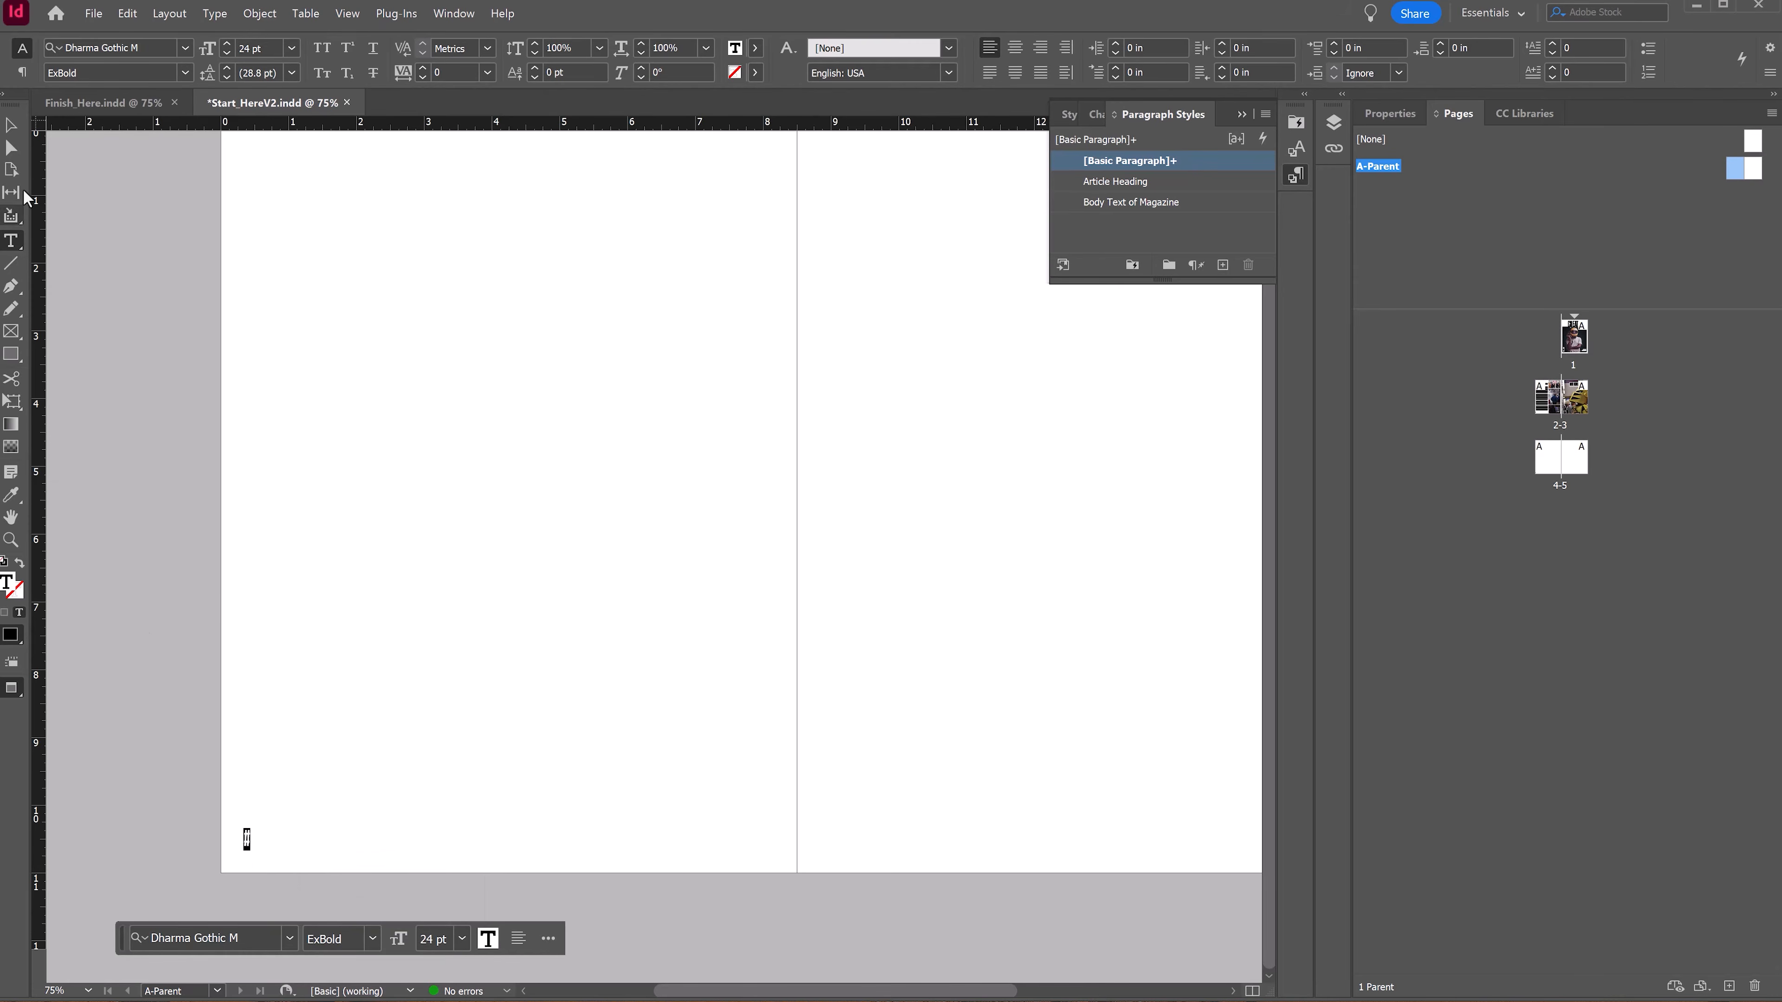
left_click(11, 125)
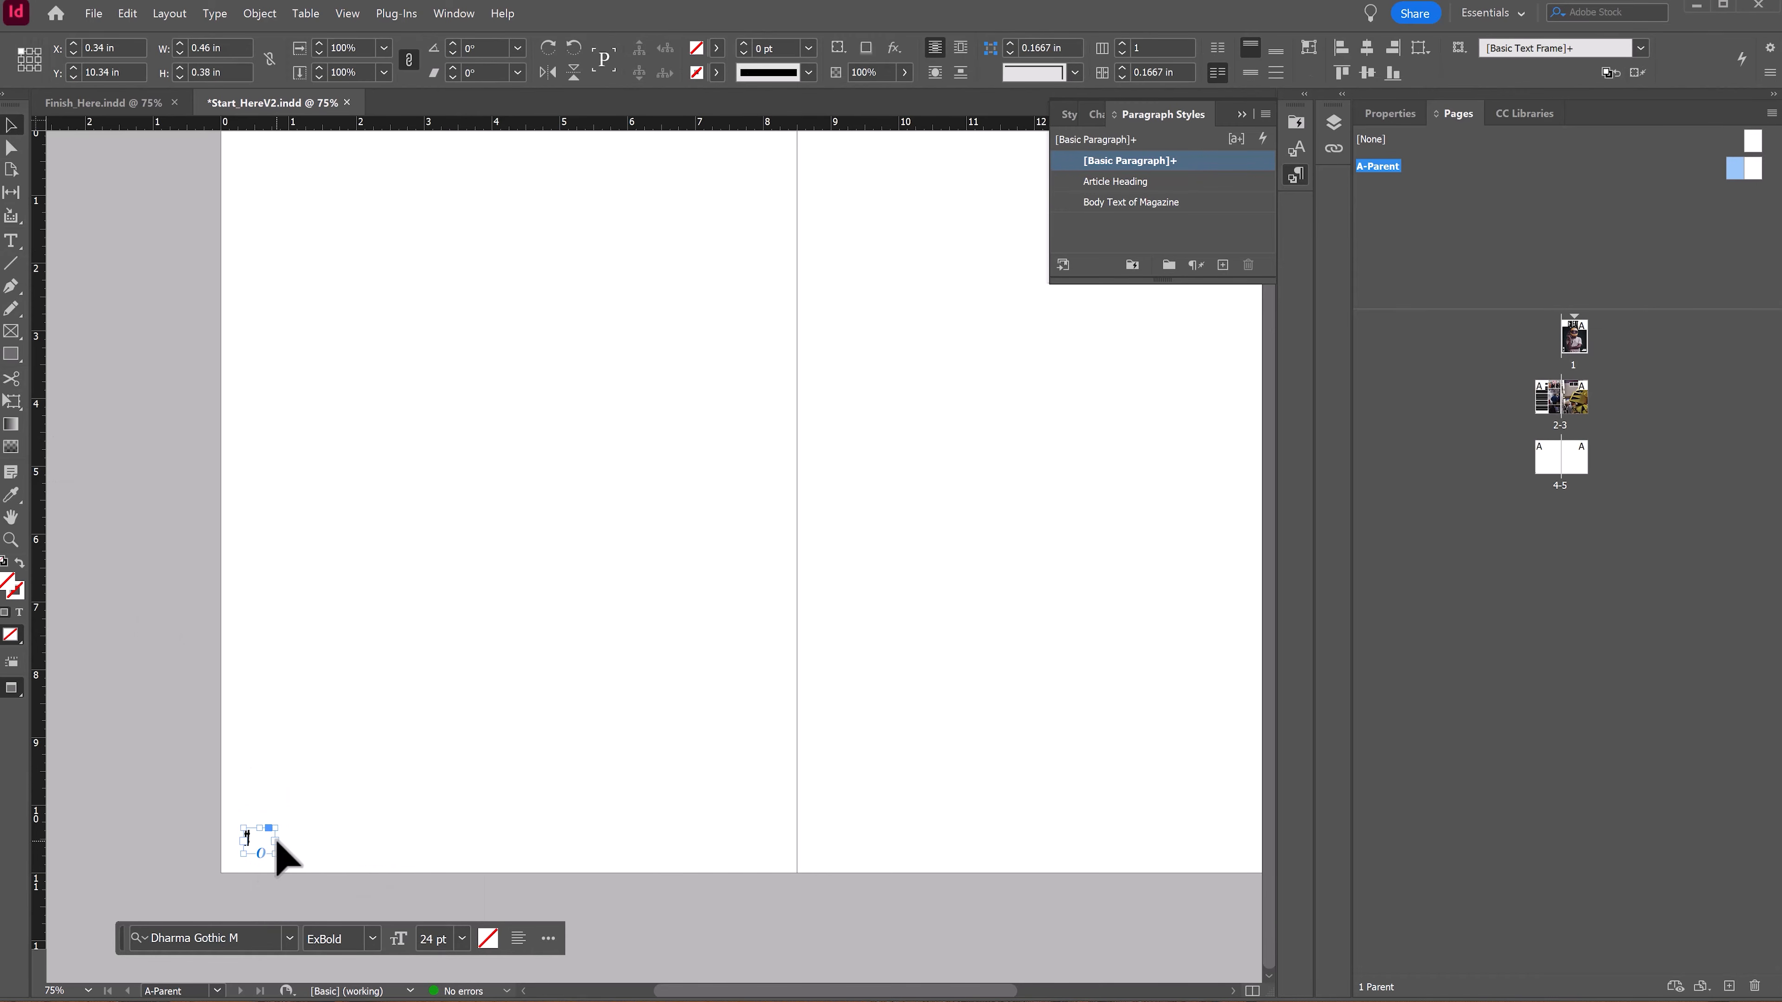
left_click(340, 786)
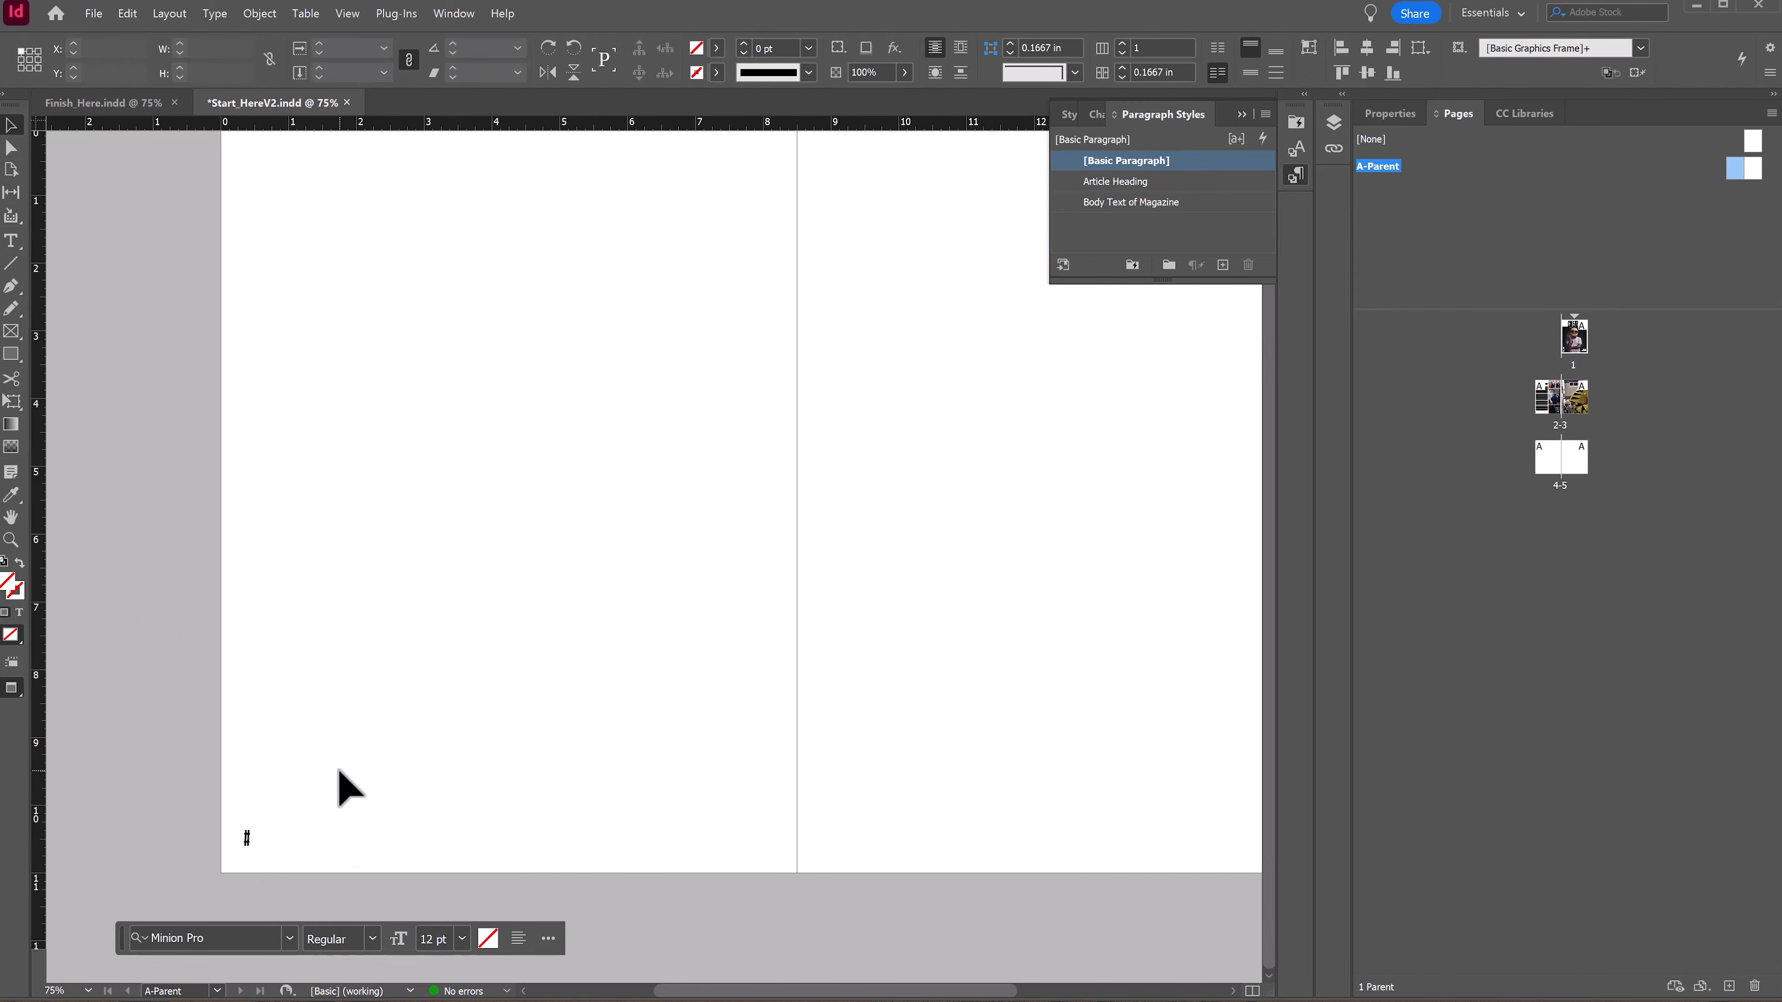
left_click(245, 842)
right_click(249, 845)
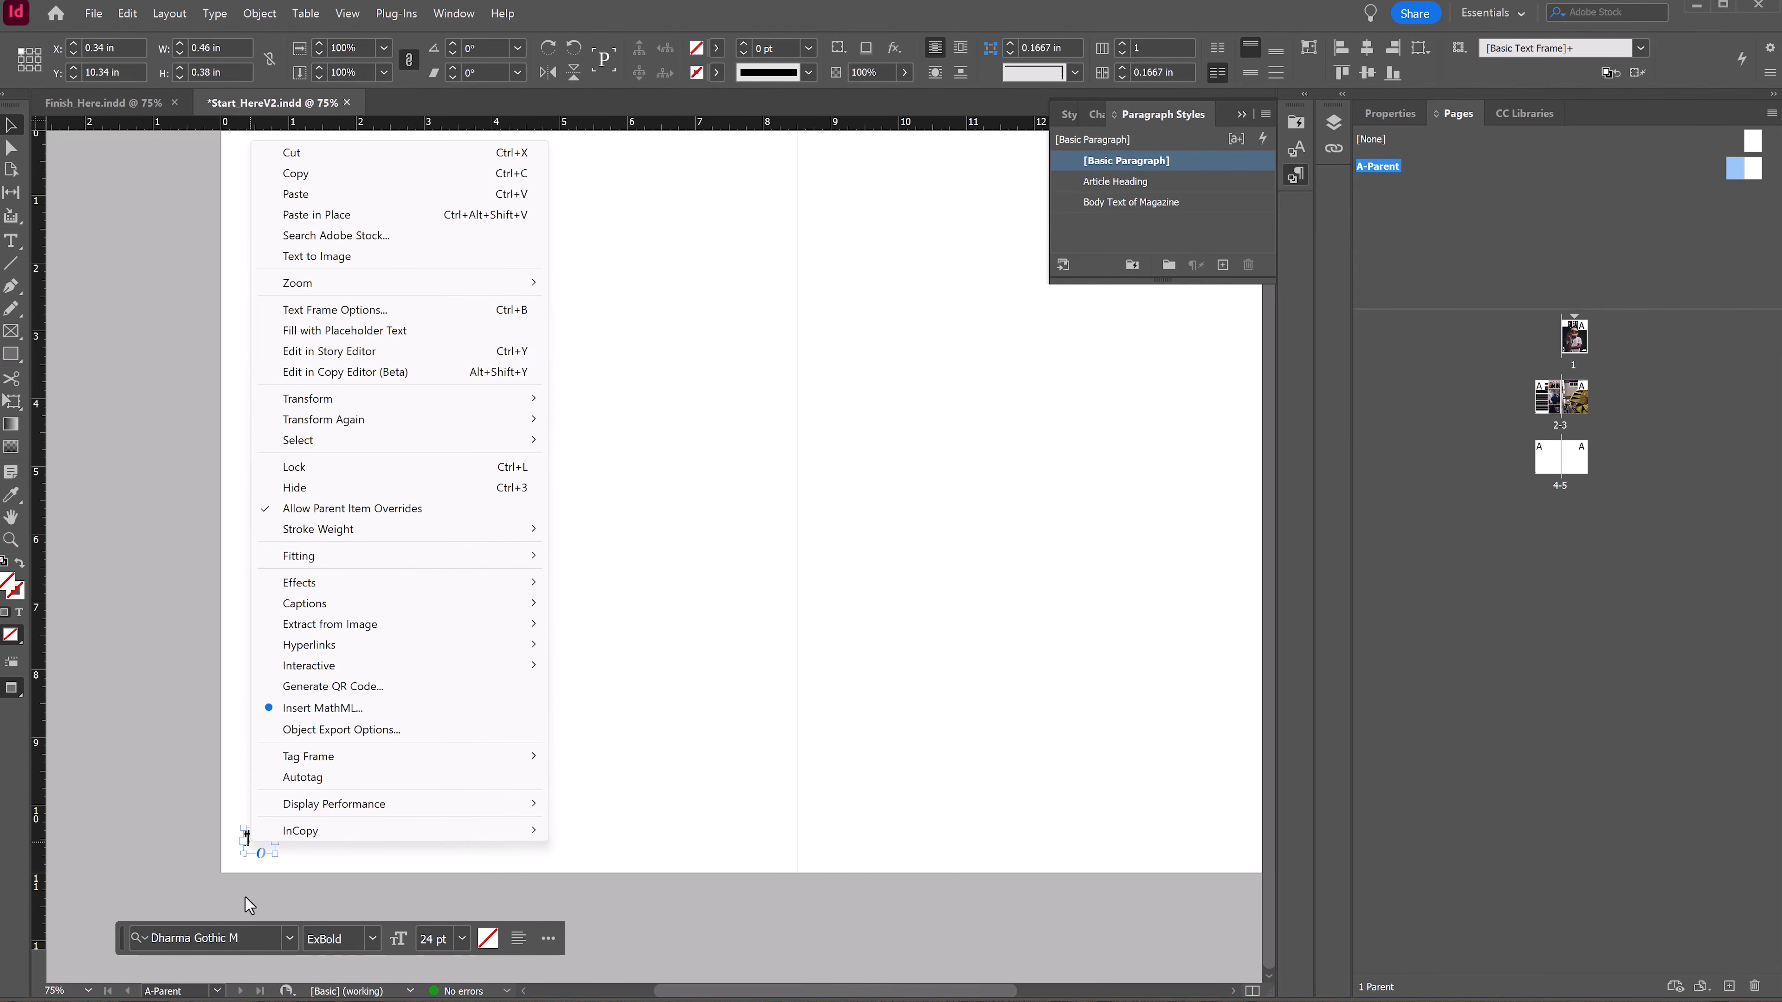
left_click(241, 852)
left_click(215, 14)
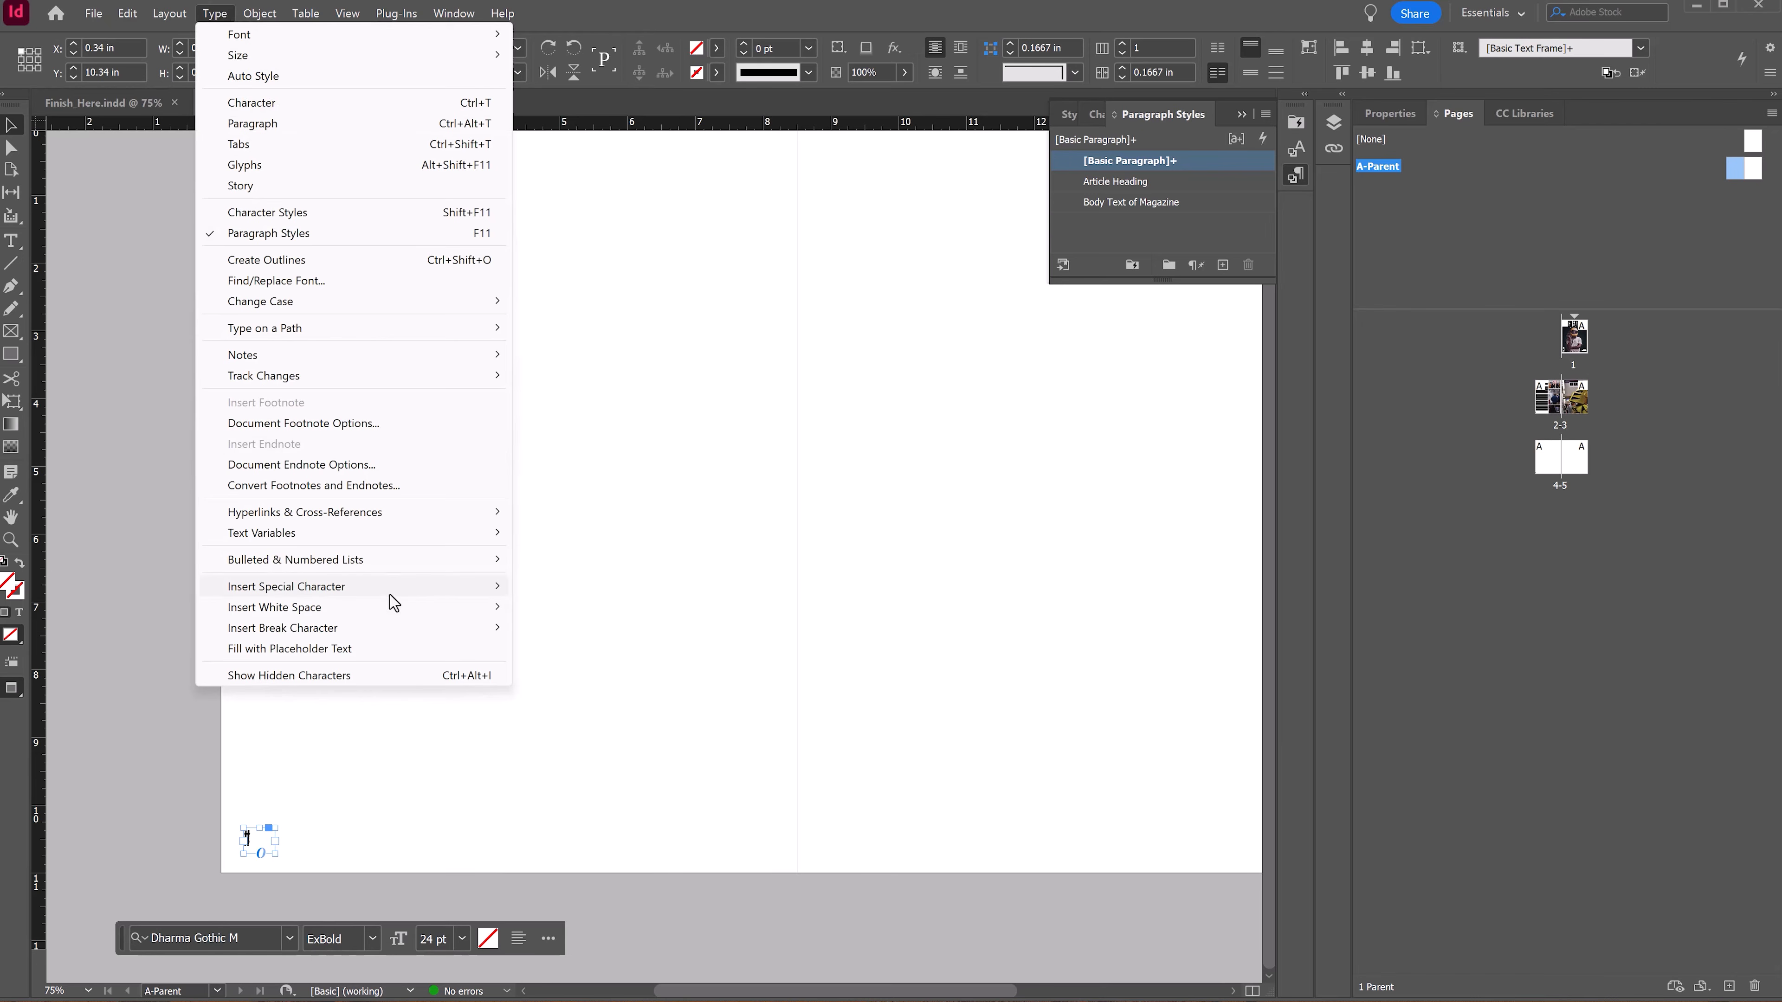
mouse_move(390, 594)
mouse_move(675, 593)
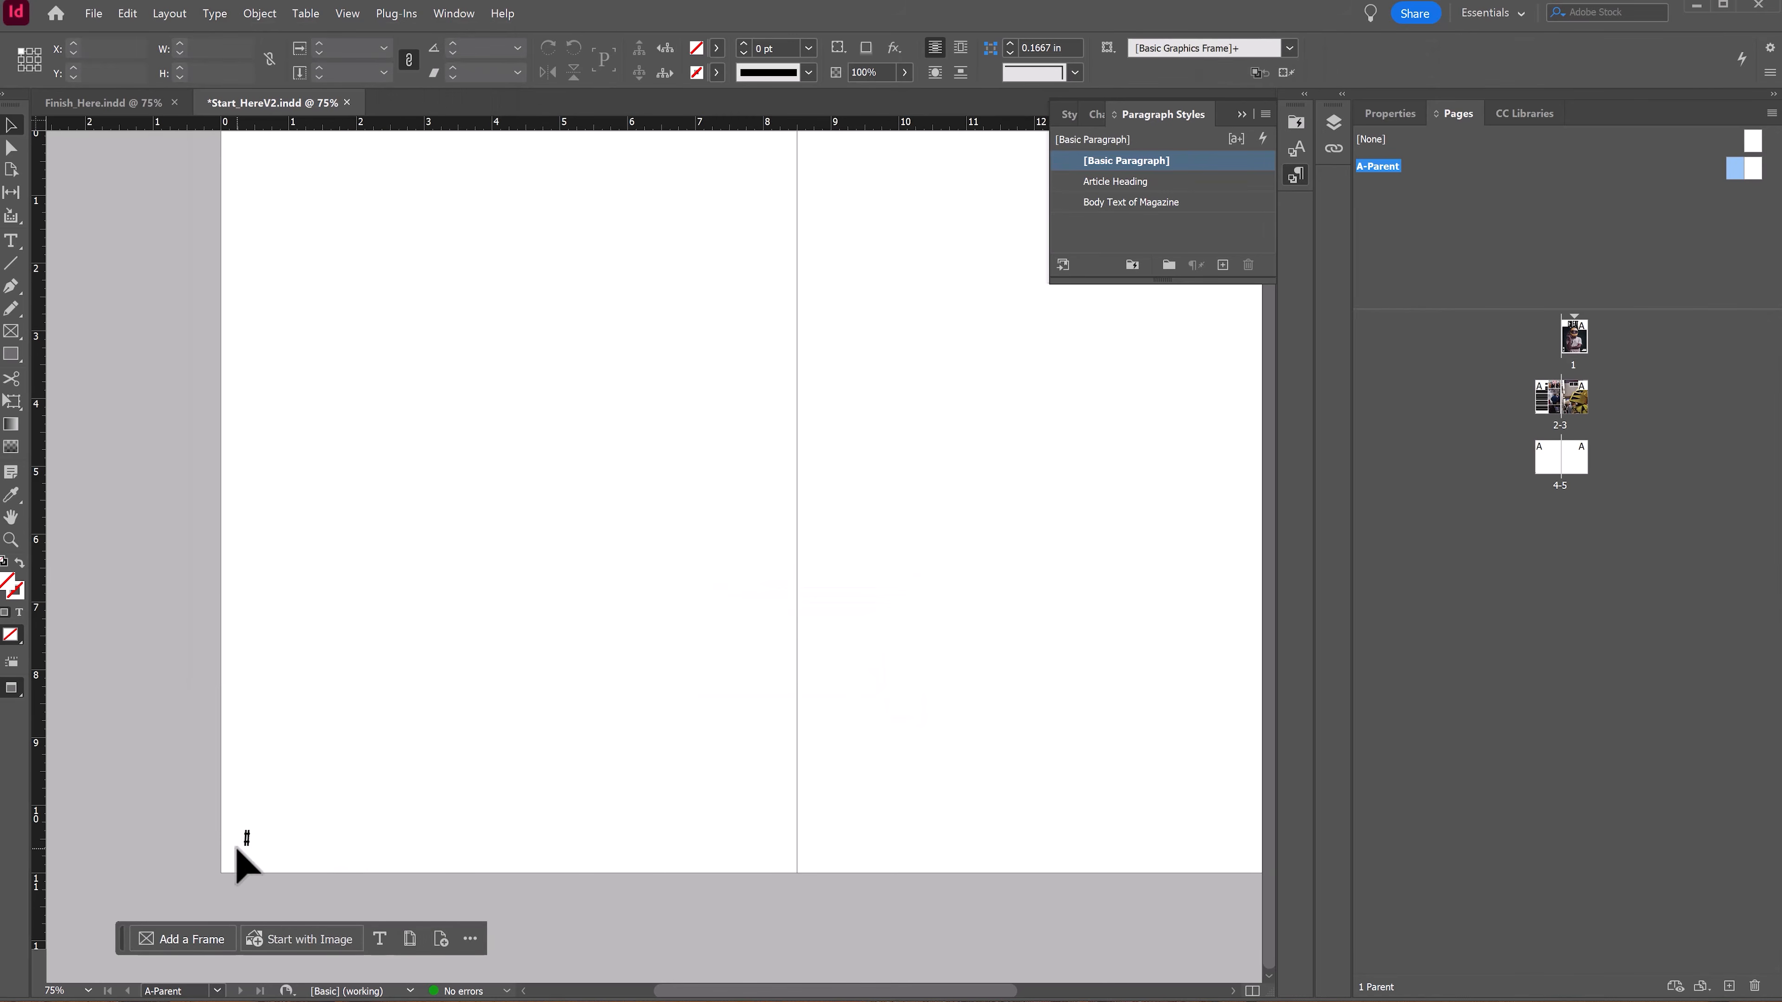
Step: Insert the Current Page Number marker into the small text frame
left_click(243, 846)
key("t")
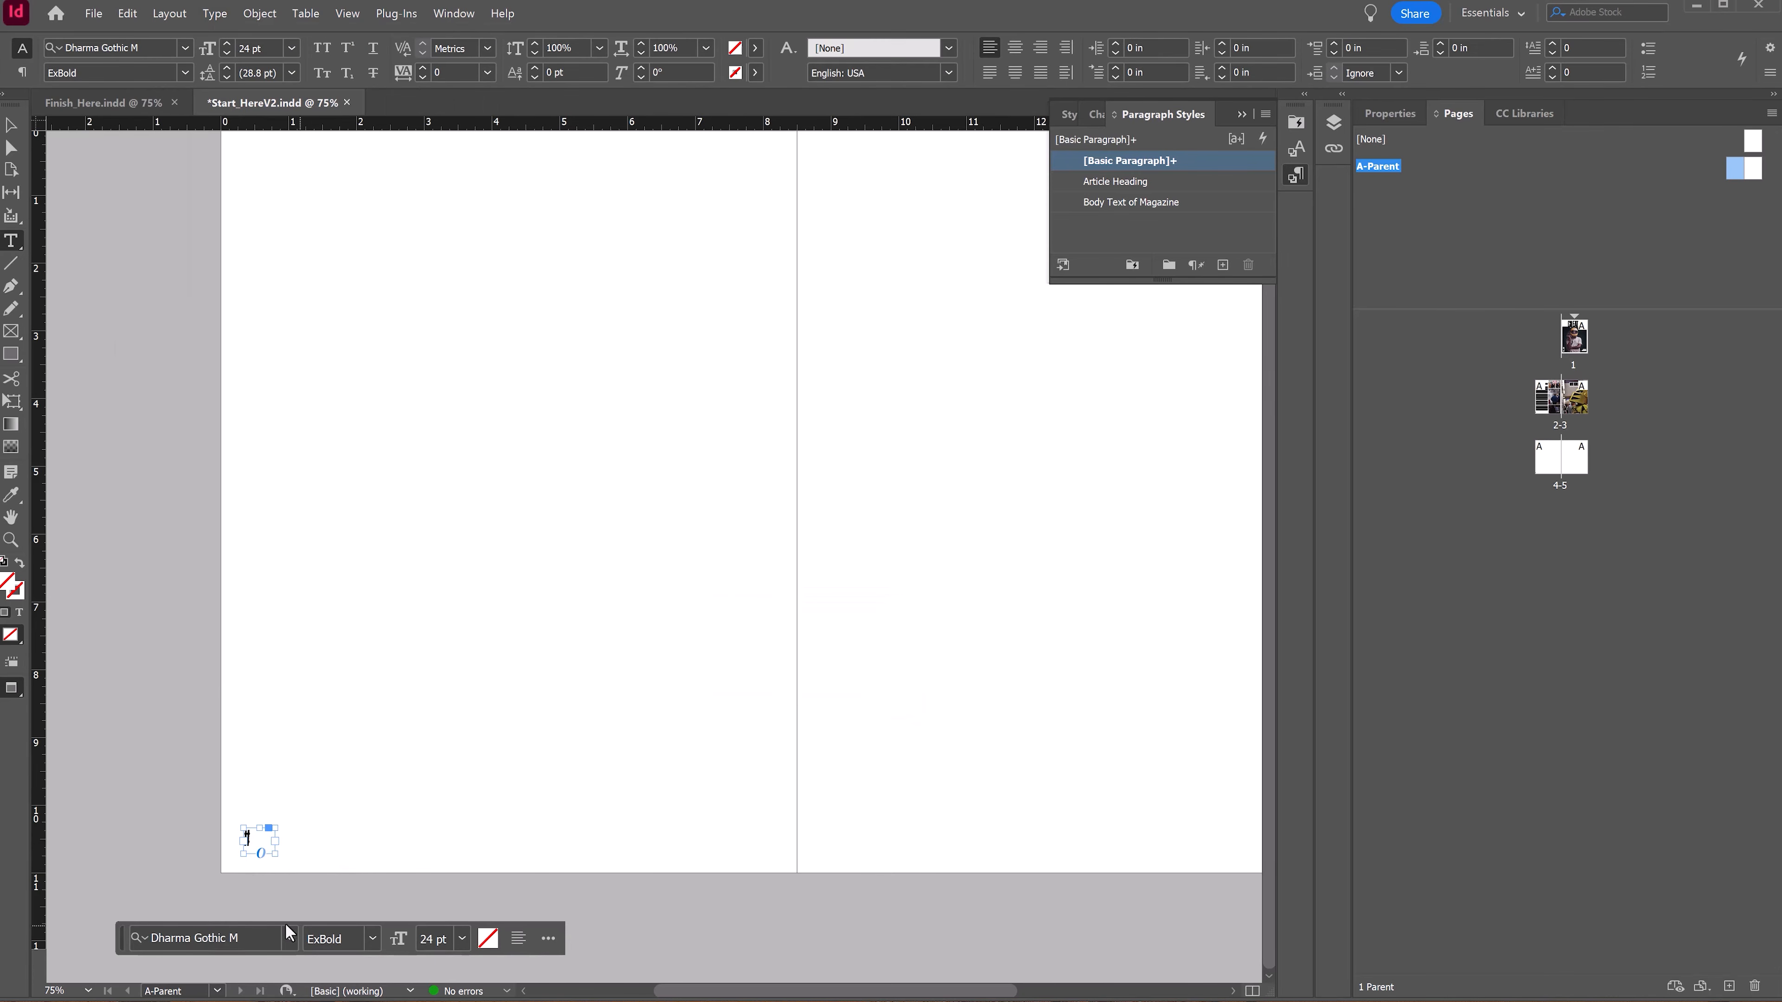
left_click(259, 841)
left_click(215, 13)
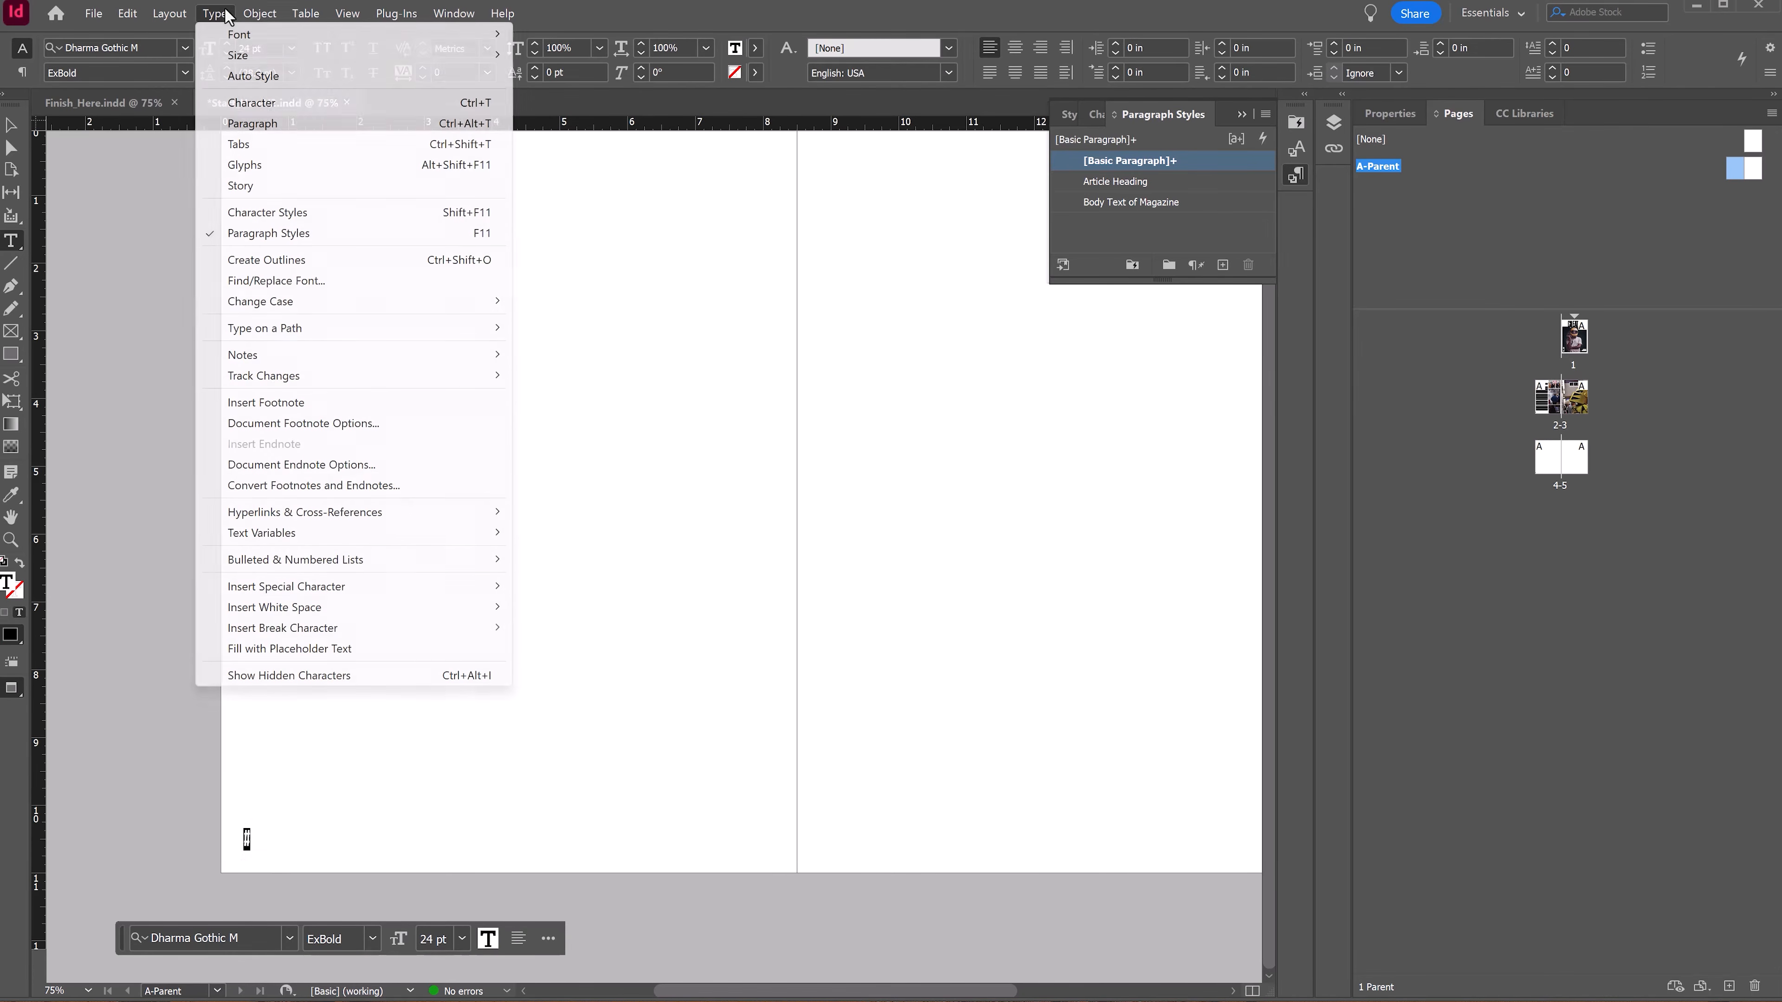
mouse_move(403, 588)
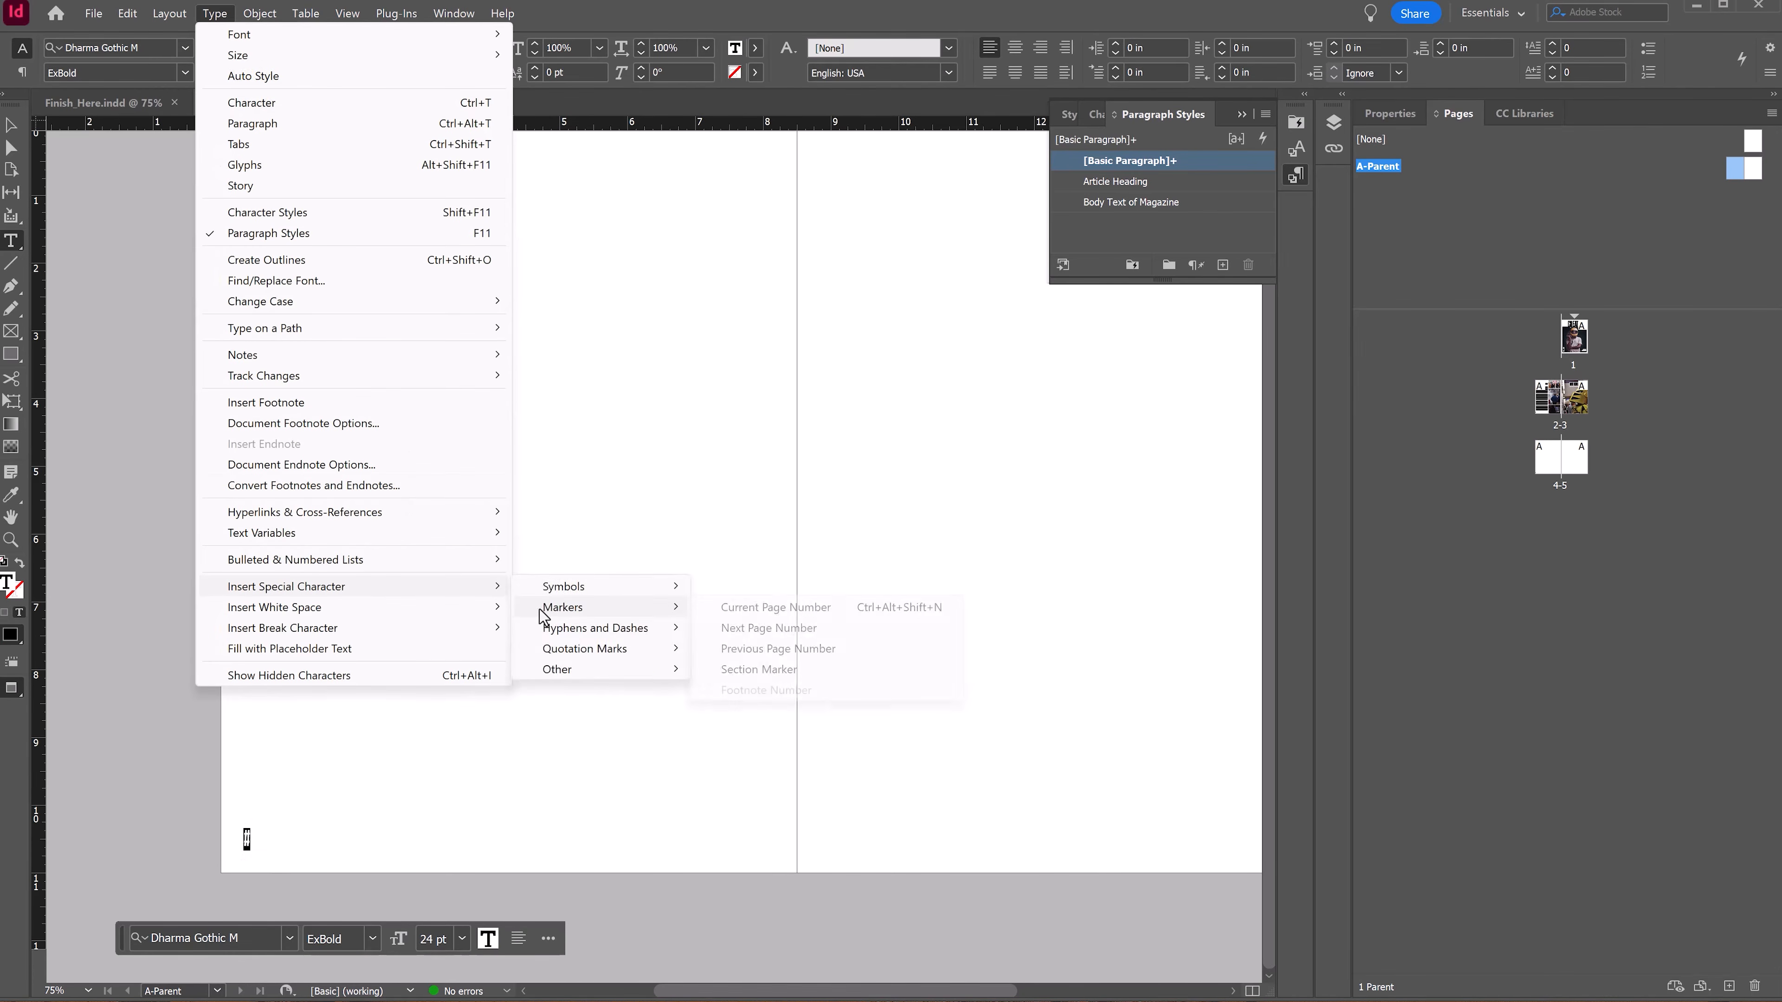
mouse_move(559, 616)
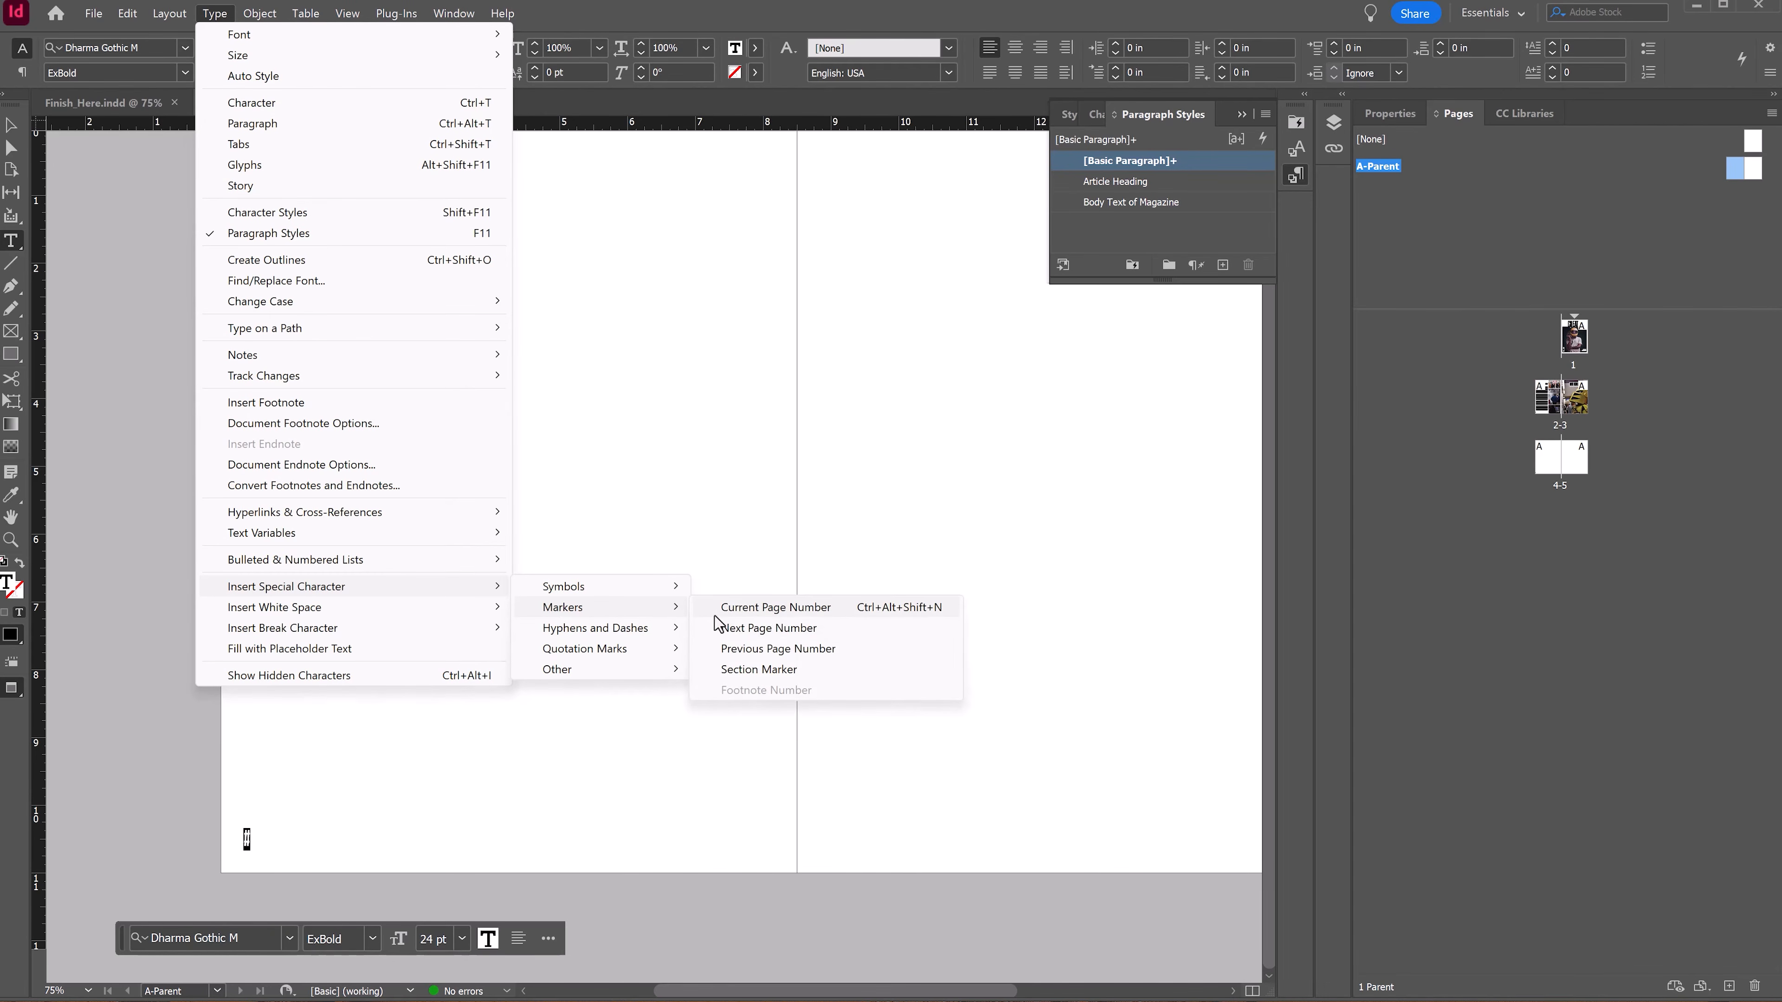
left_click(760, 608)
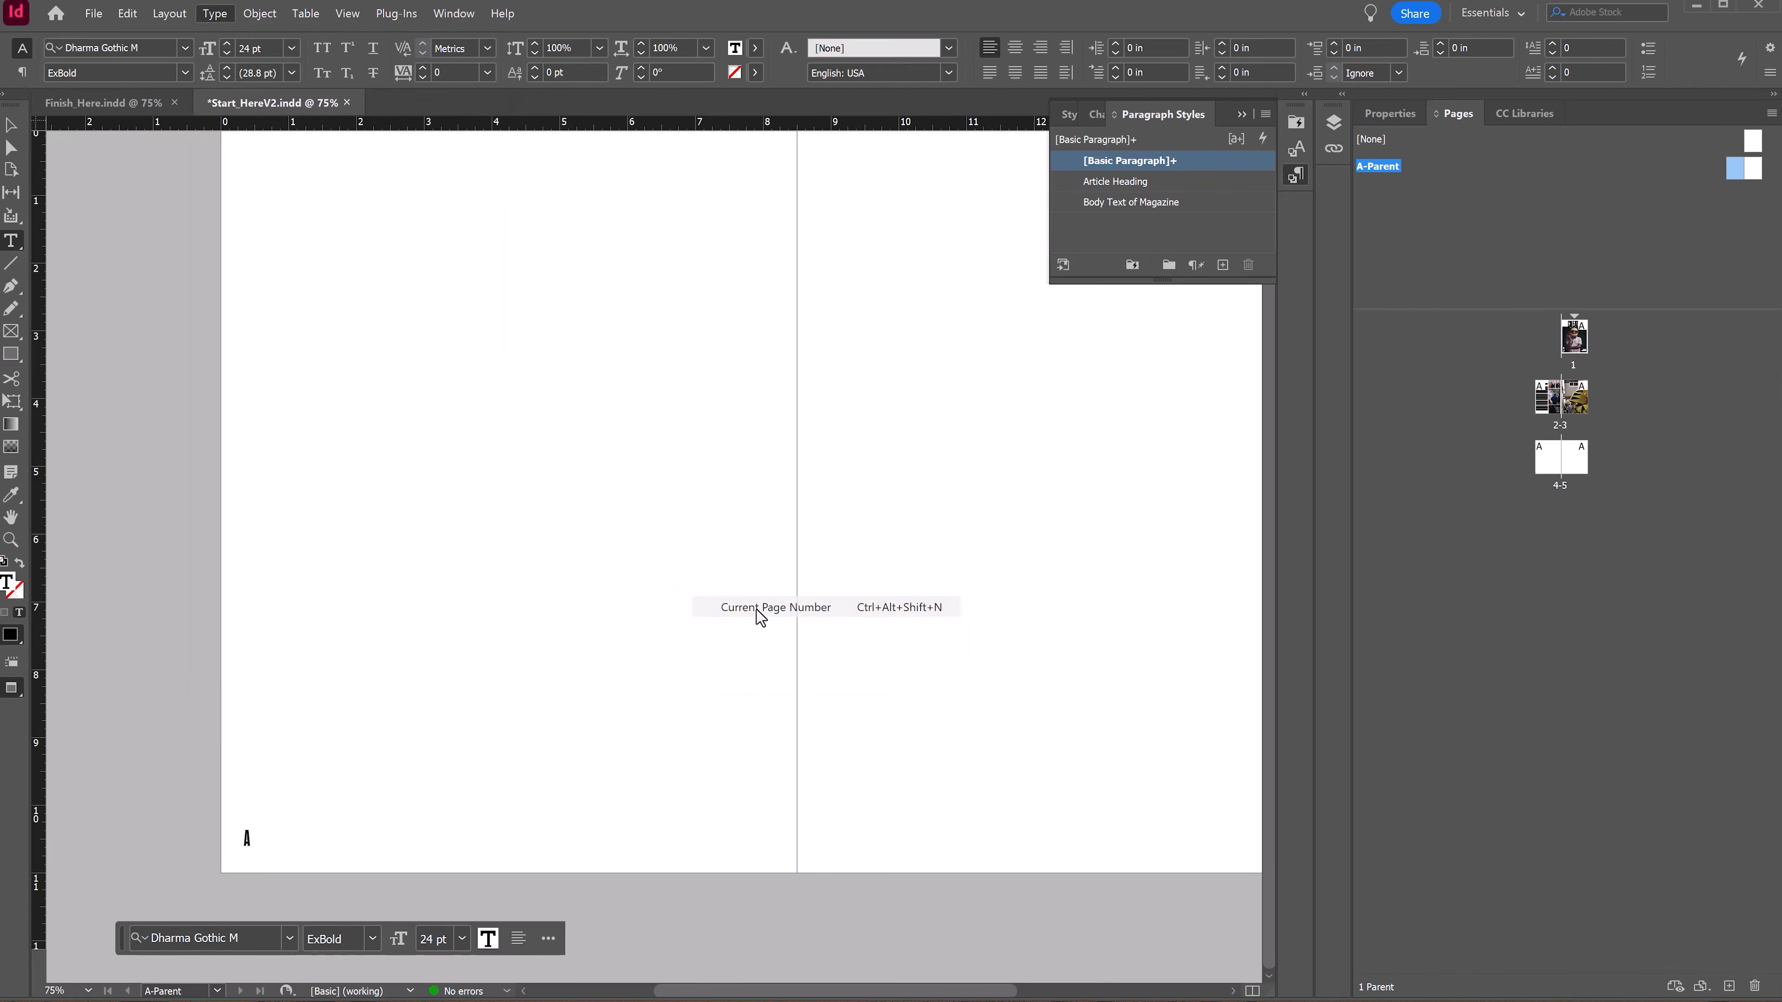
Step: Duplicate the page-number frame to the bottom-right corner of the right parent page
left_click(7, 127)
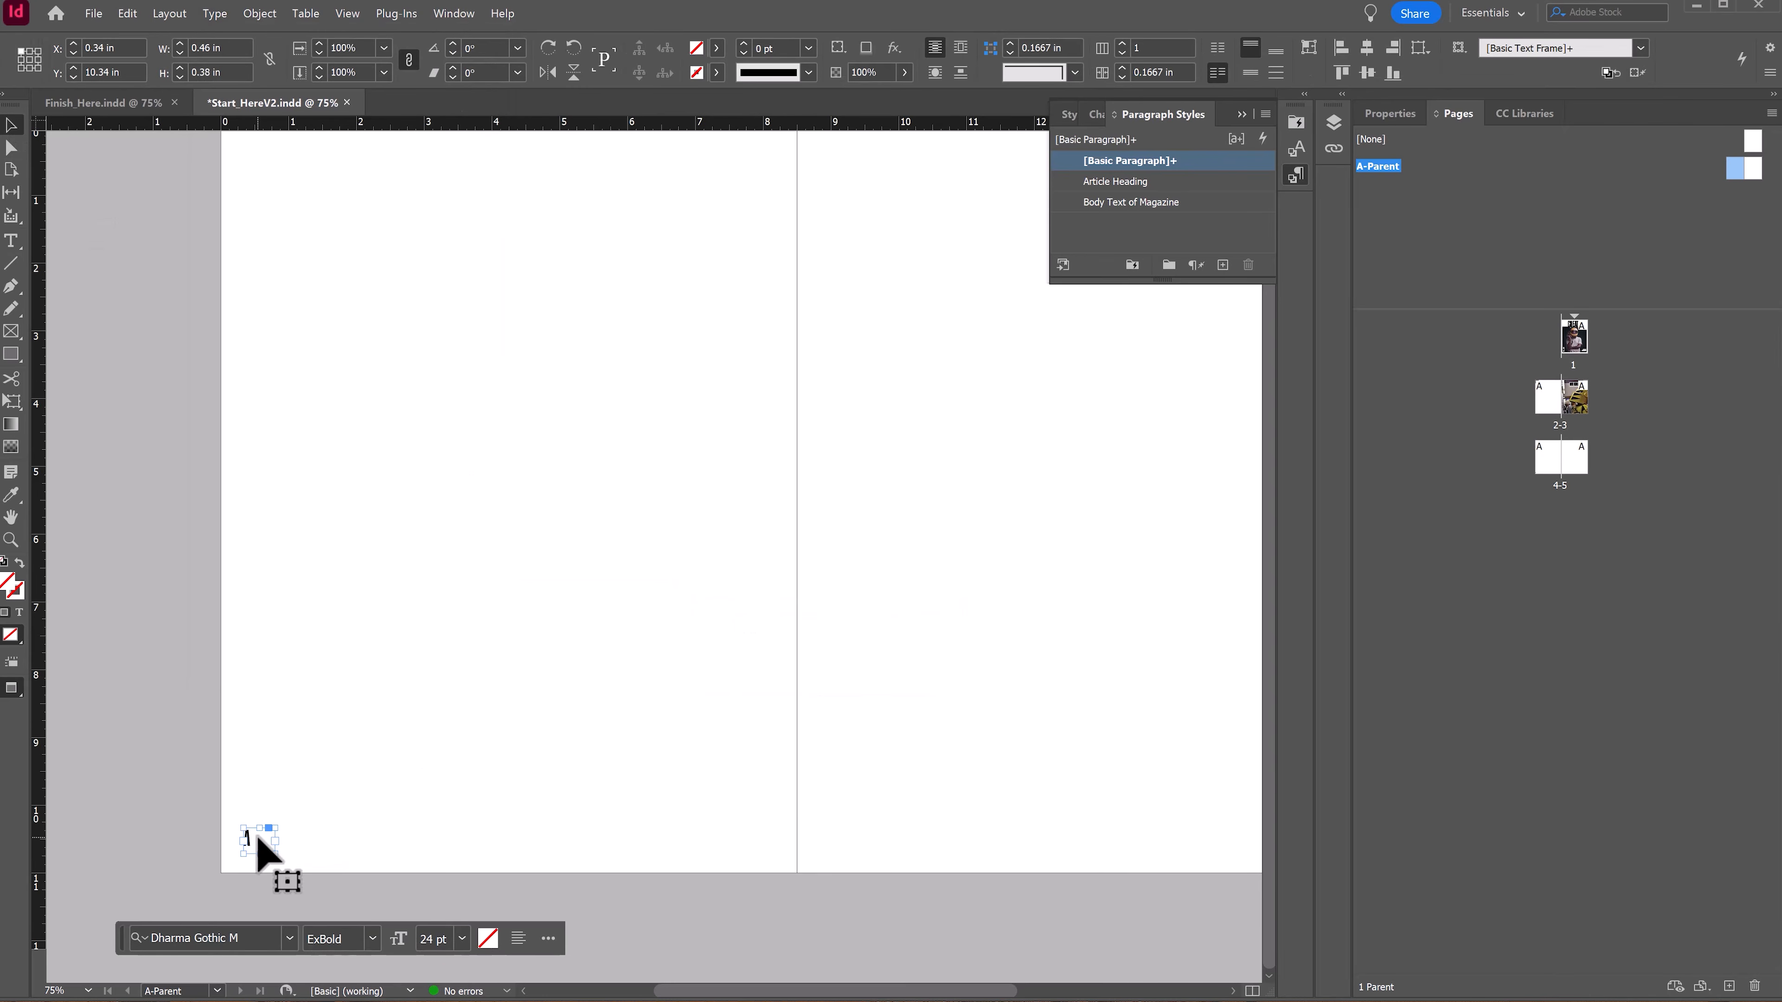
left_click_drag(263, 849, 1155, 840)
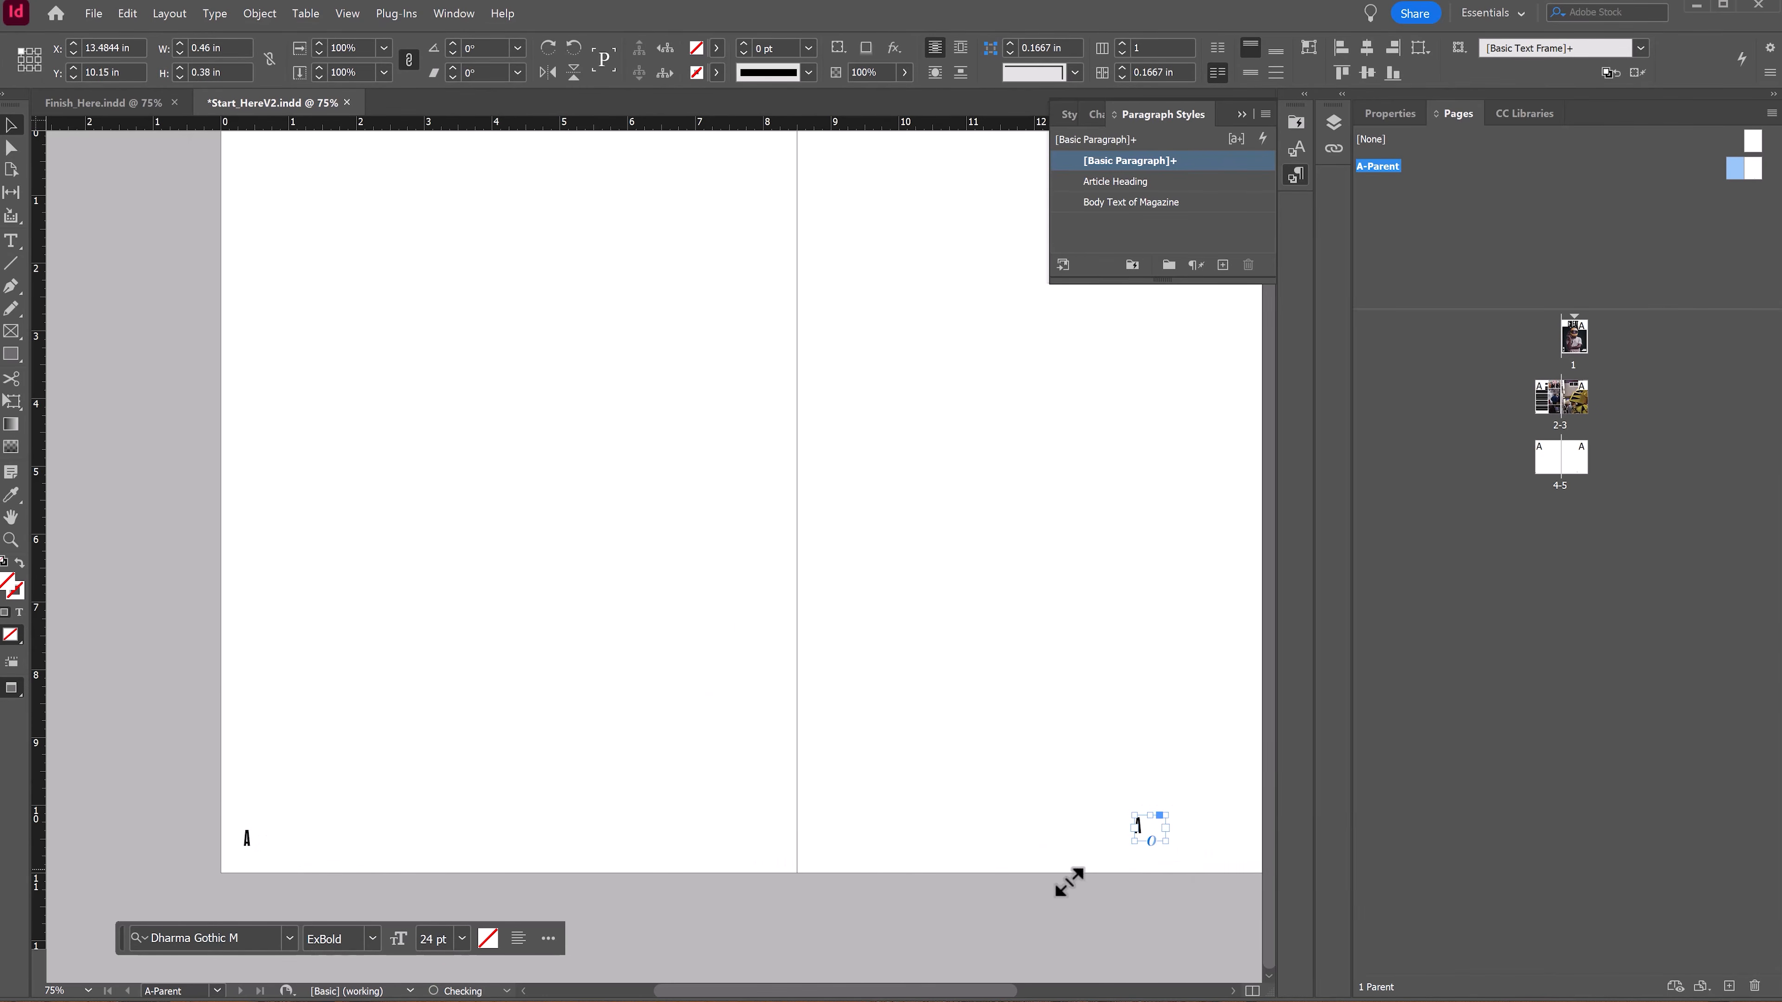
left_click_drag(1035, 822, 646, 819)
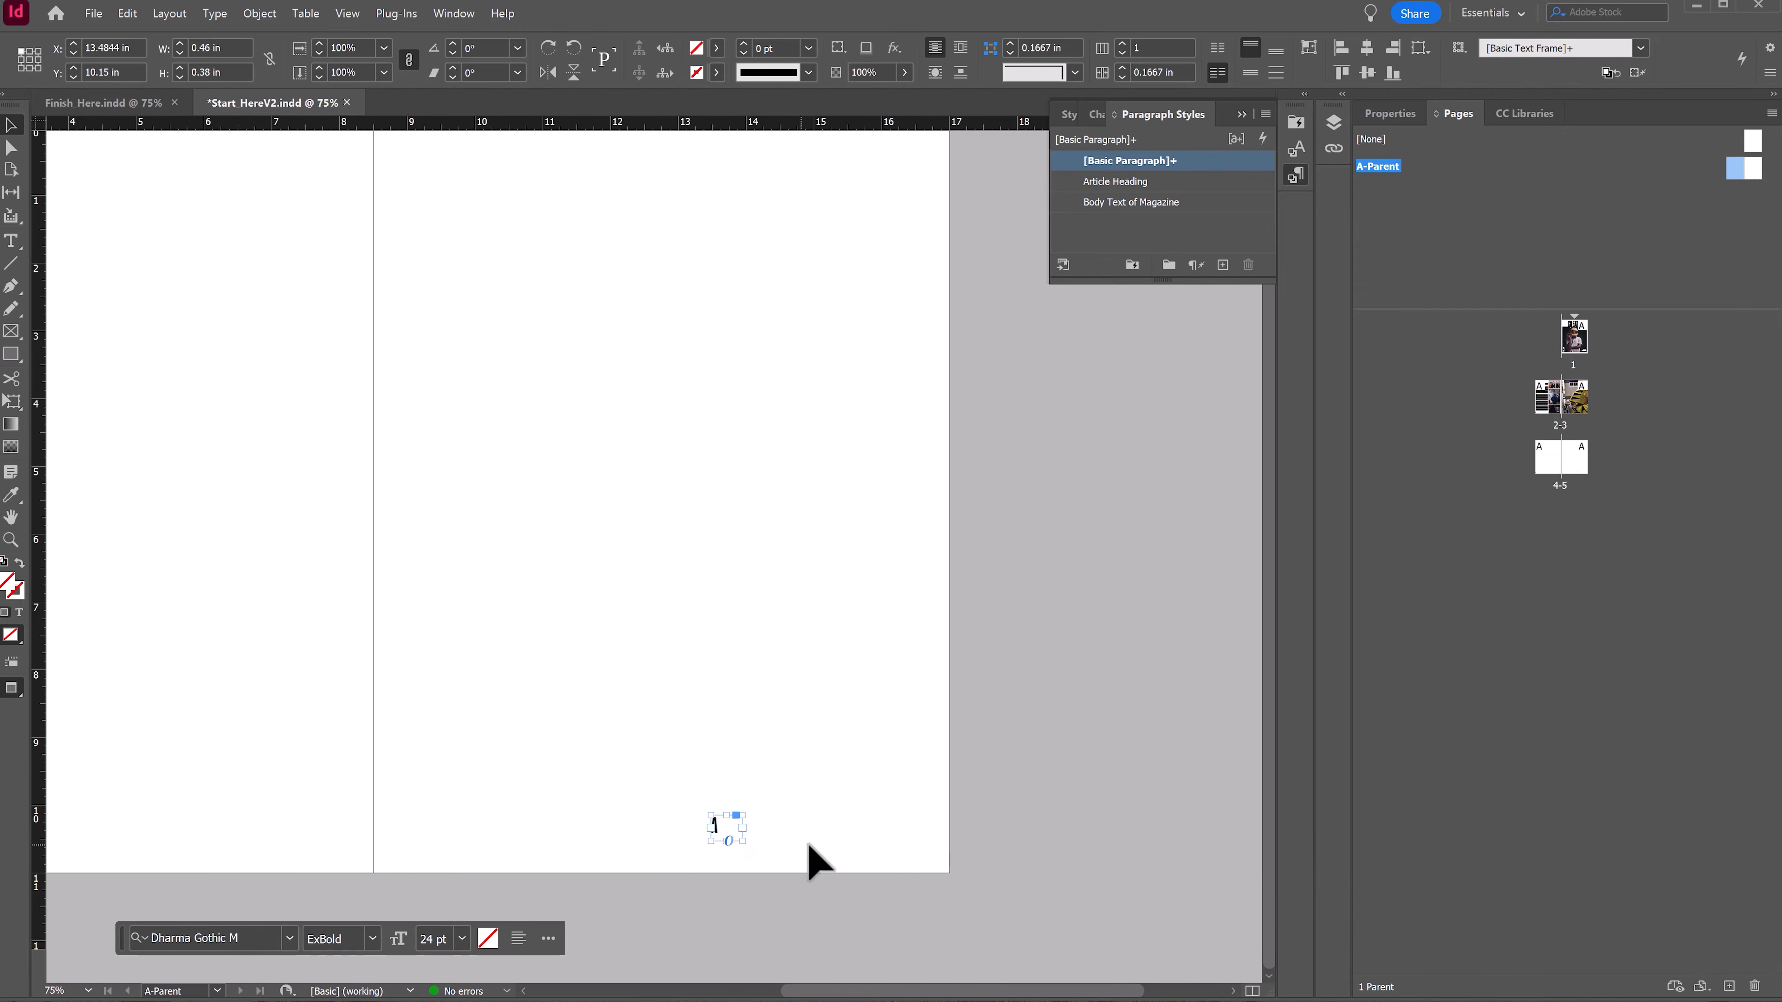
key("z")
left_click(481, 763)
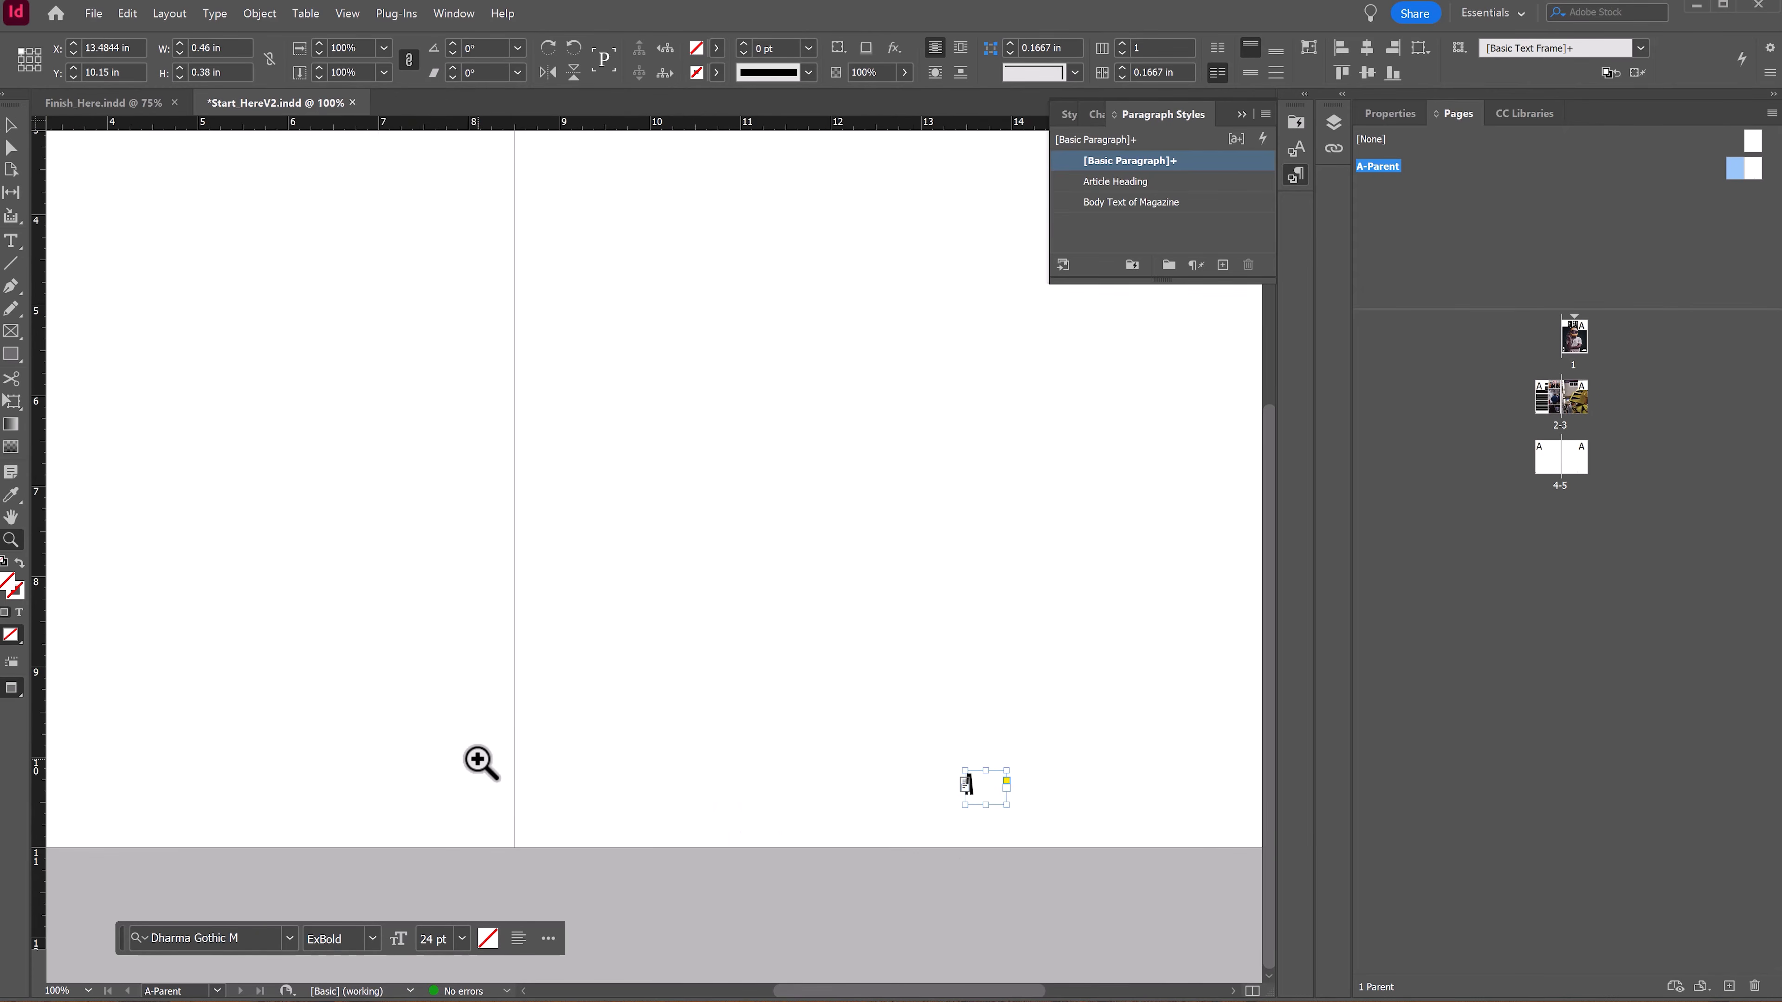
Step: Position the right page-number frame flush in the bottom-right corner of the right parent page
key("super")
left_click(515, 666, "alt")
left_click(508, 665, "alt")
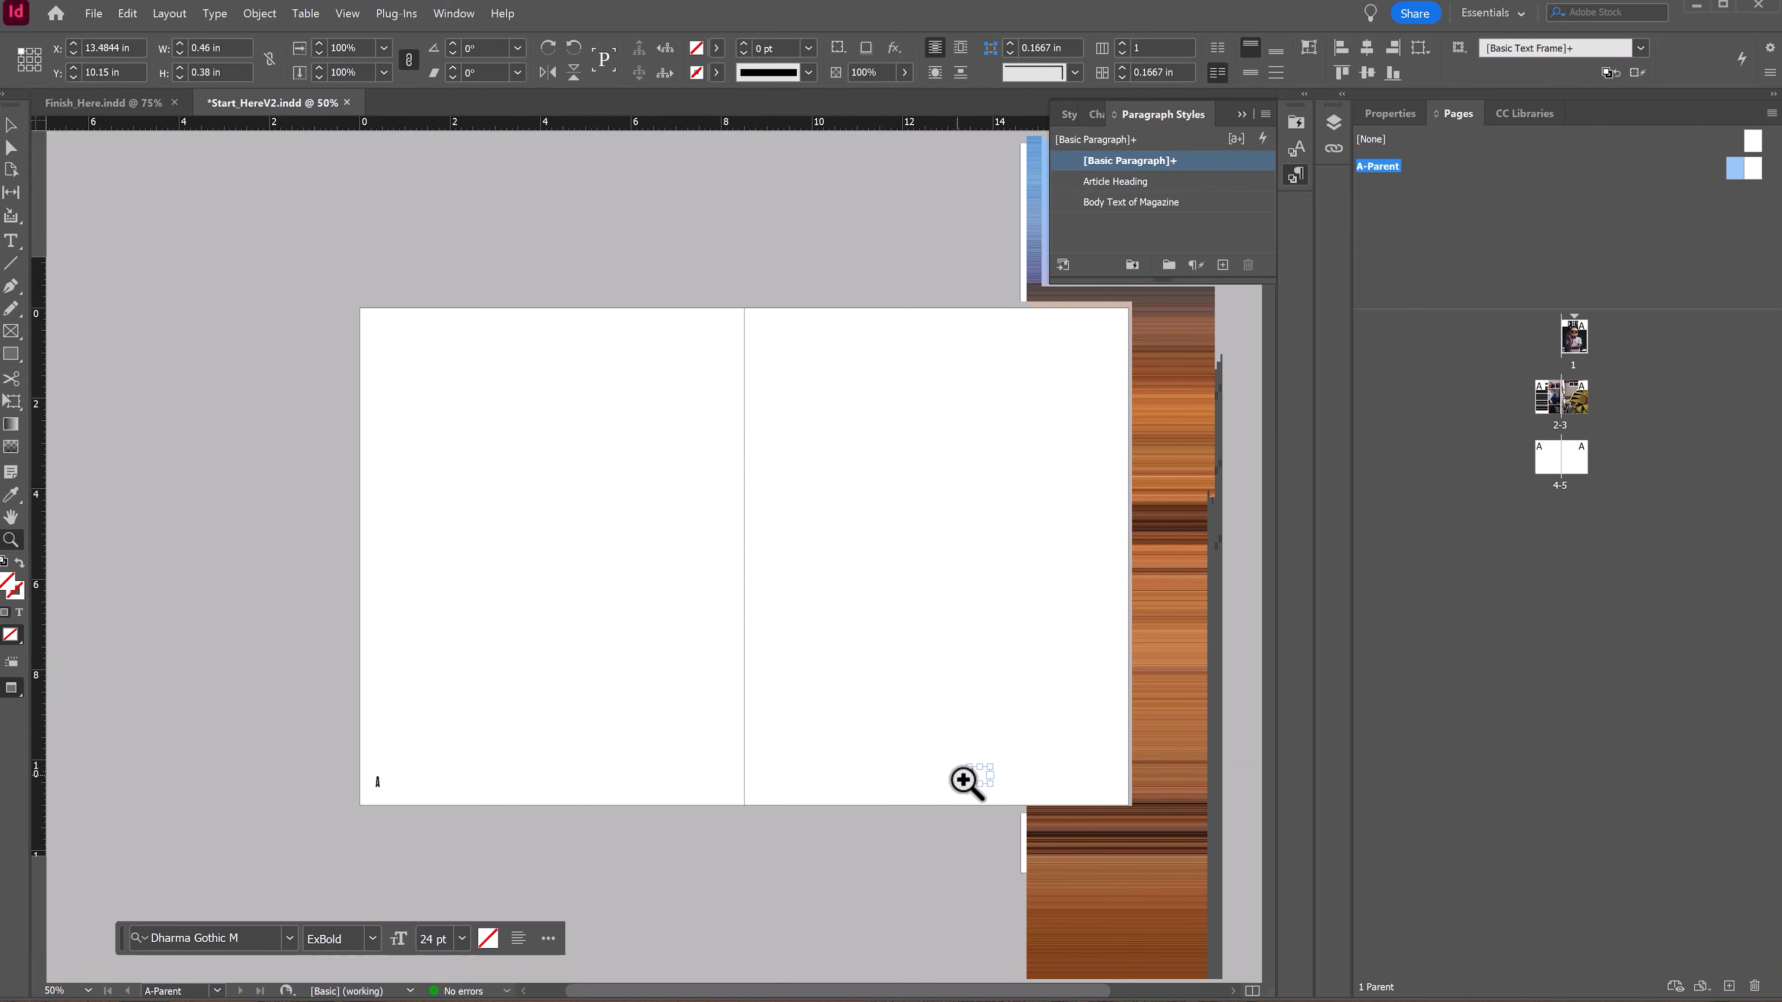
key("v")
left_click(981, 778)
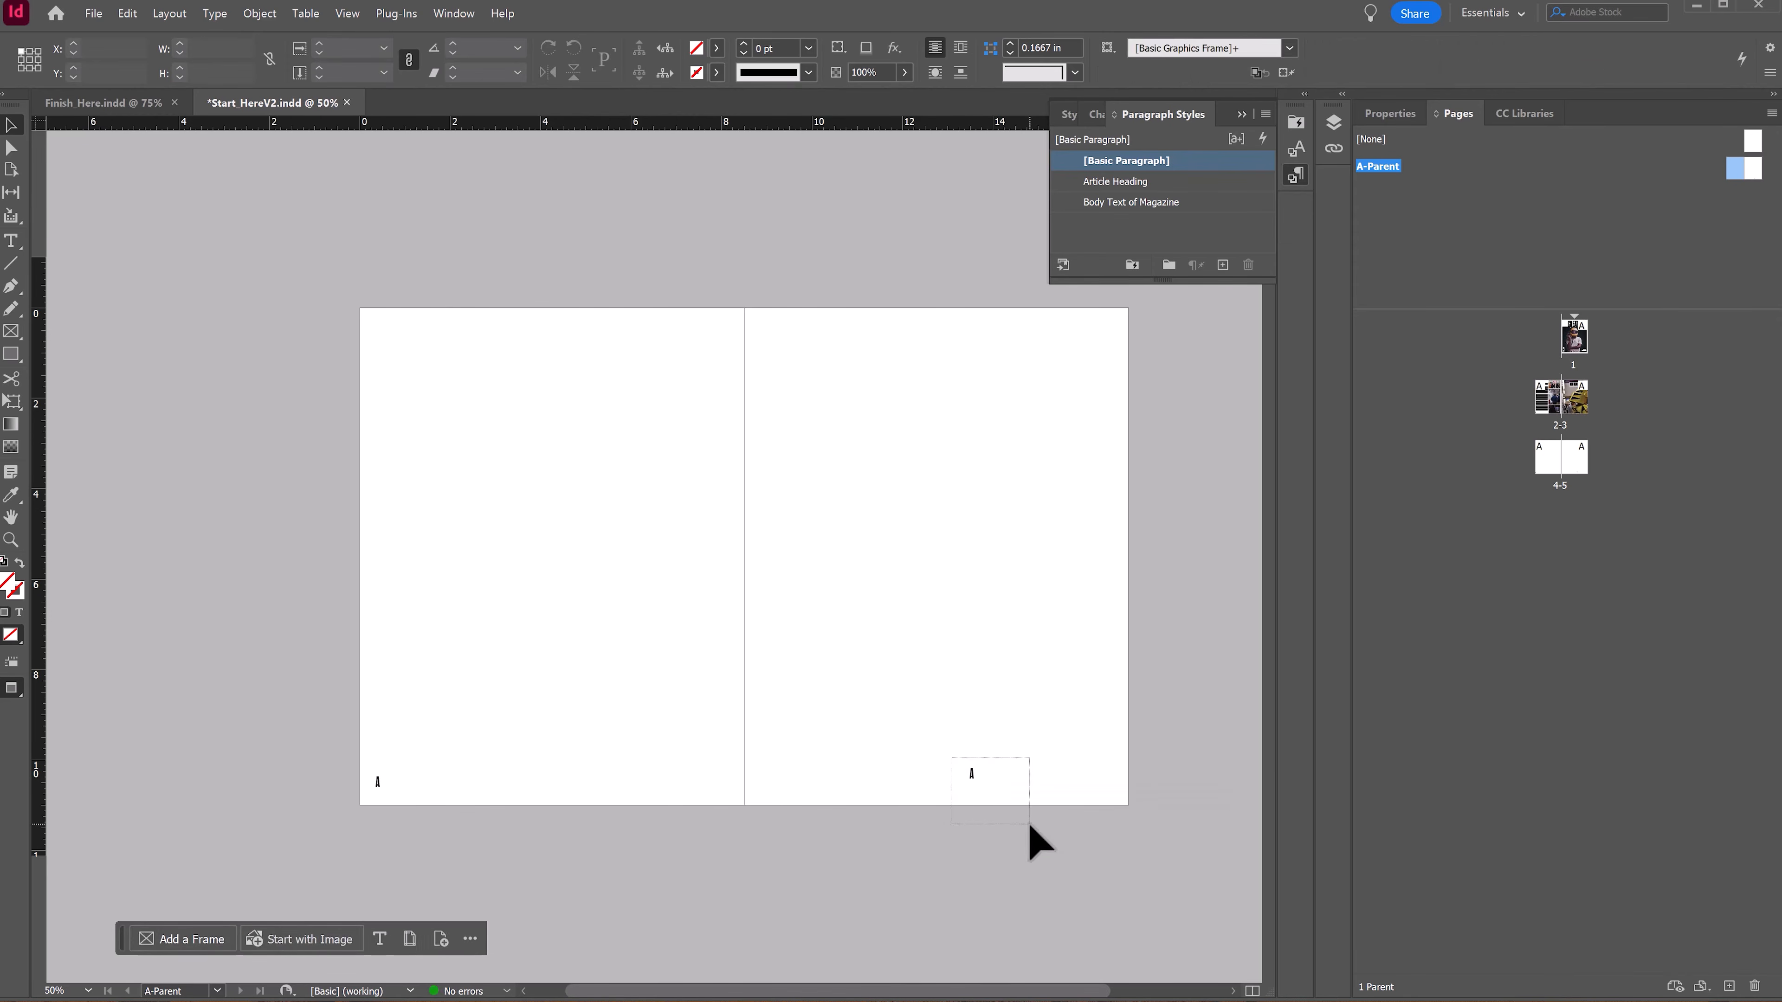
left_click_drag(972, 775, 1045, 800)
key("z")
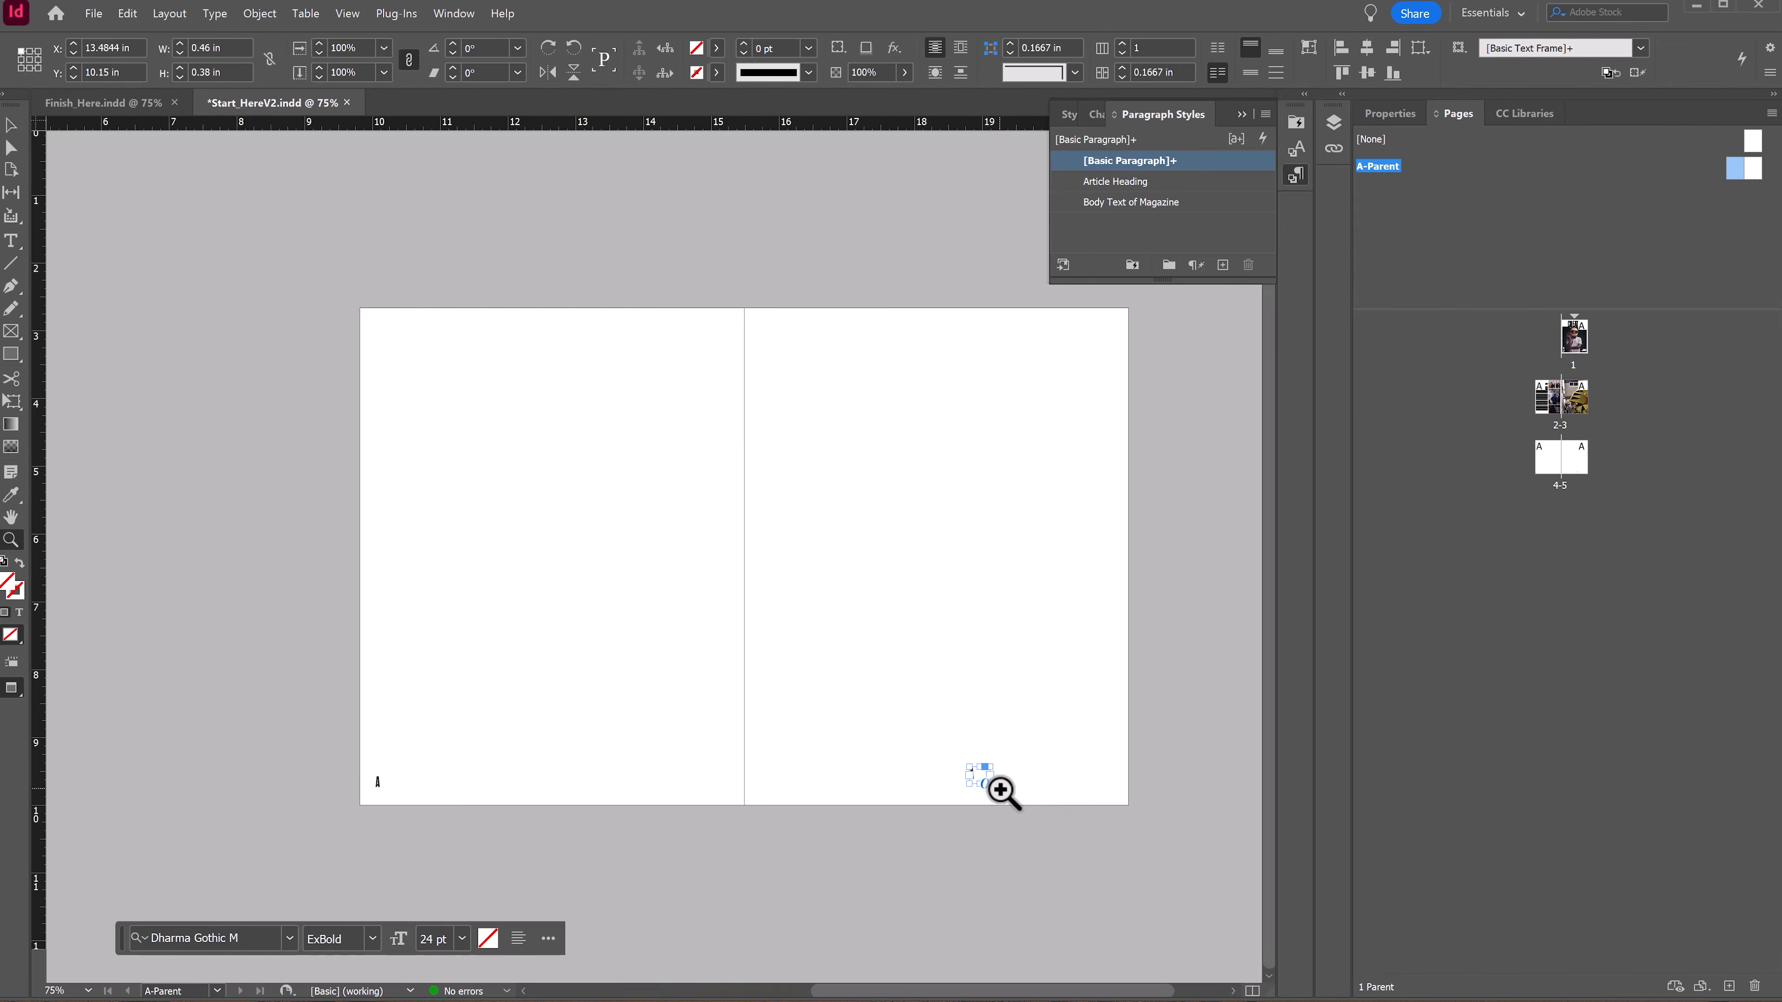
left_click(1002, 785)
left_click(636, 835)
left_click(636, 812)
key("v")
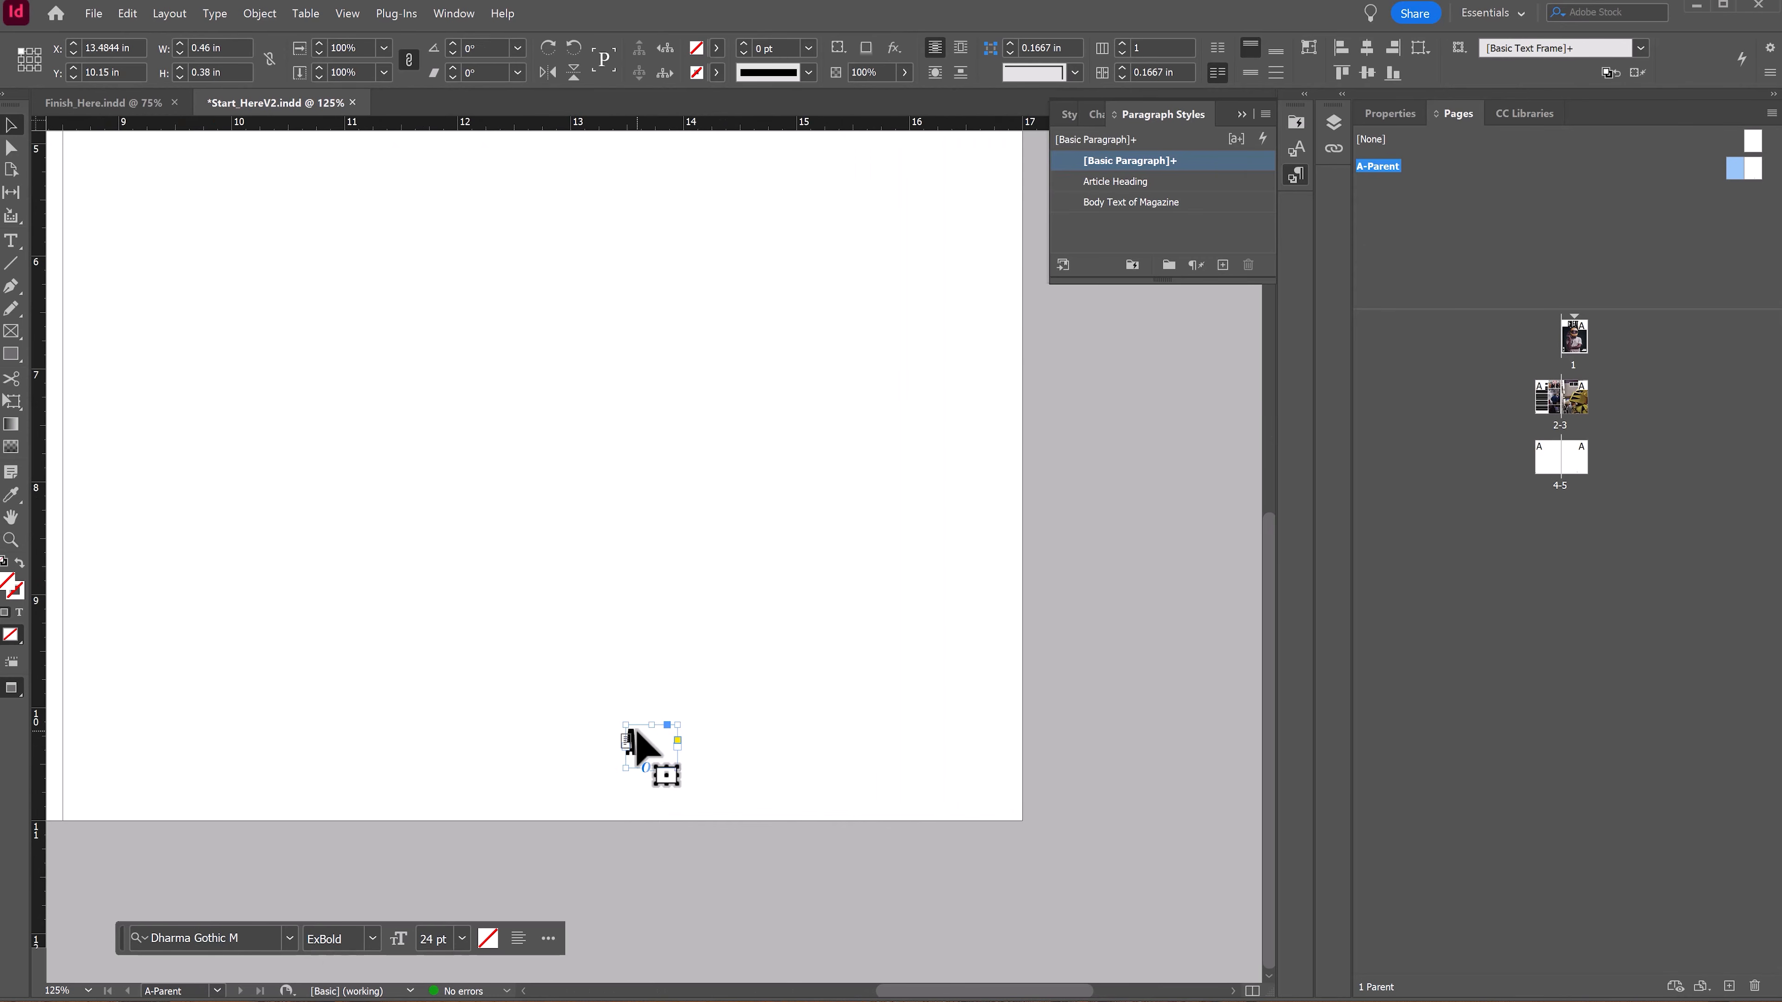
left_click_drag(636, 742, 957, 768)
key("w")
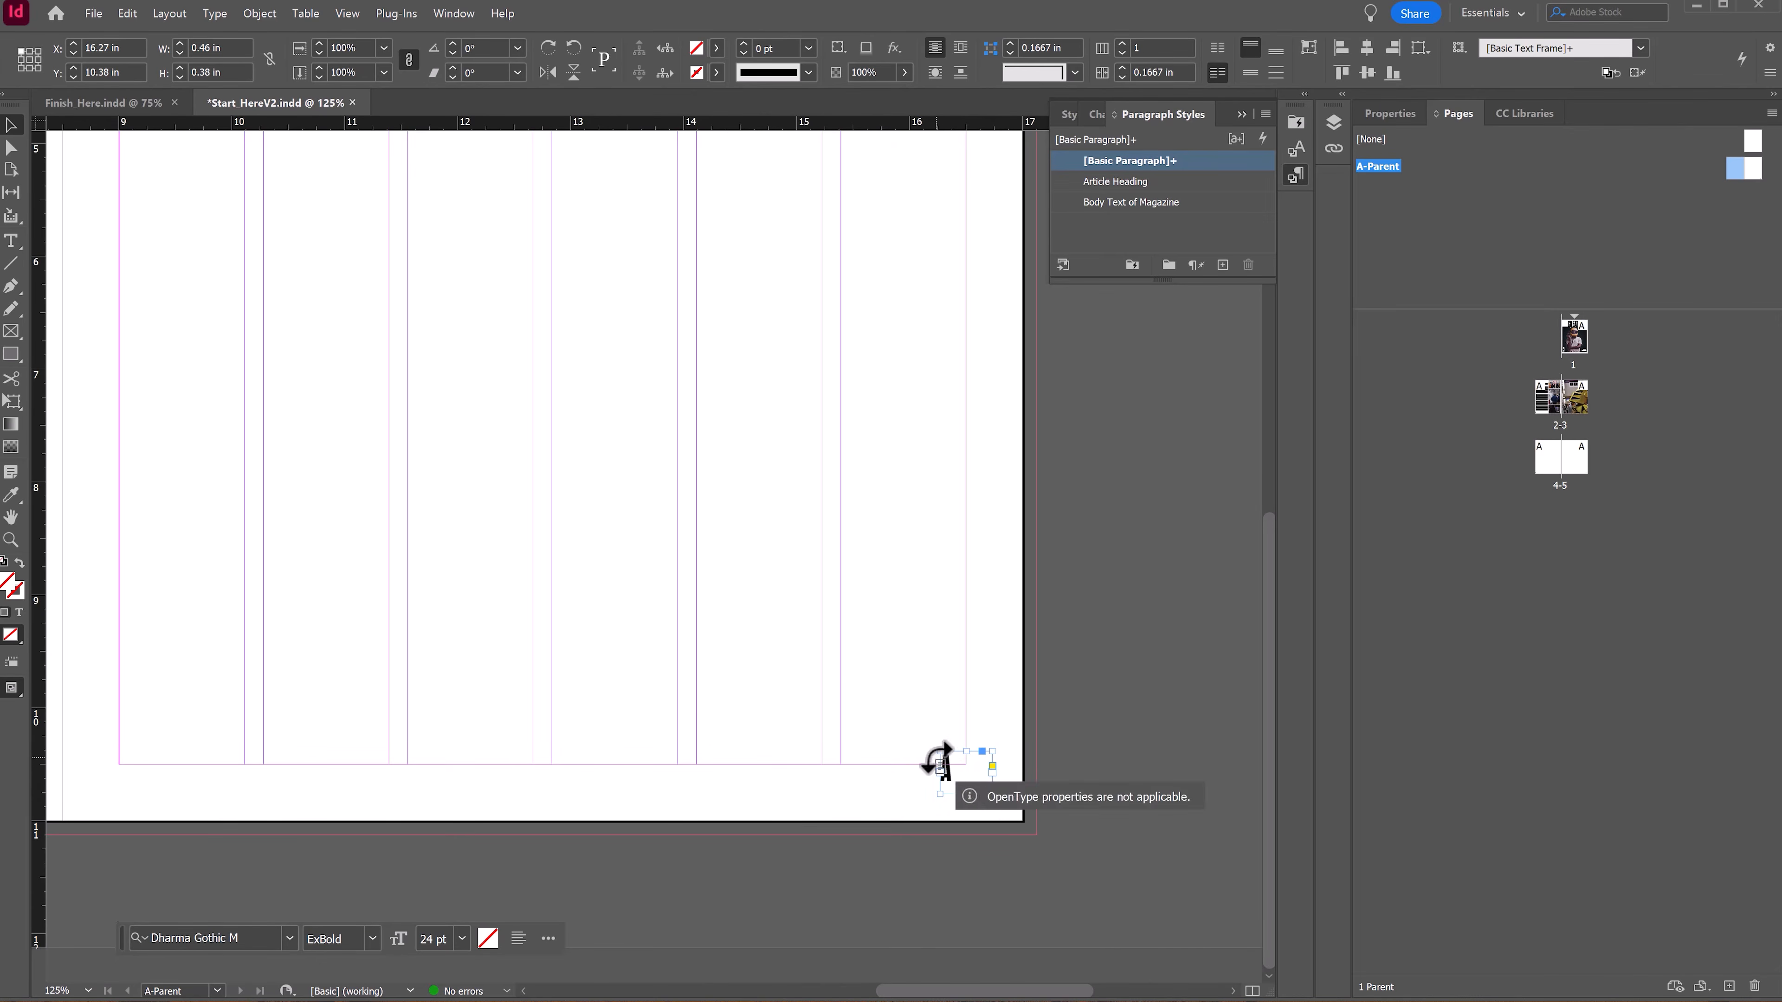
left_click_drag(953, 760, 986, 789)
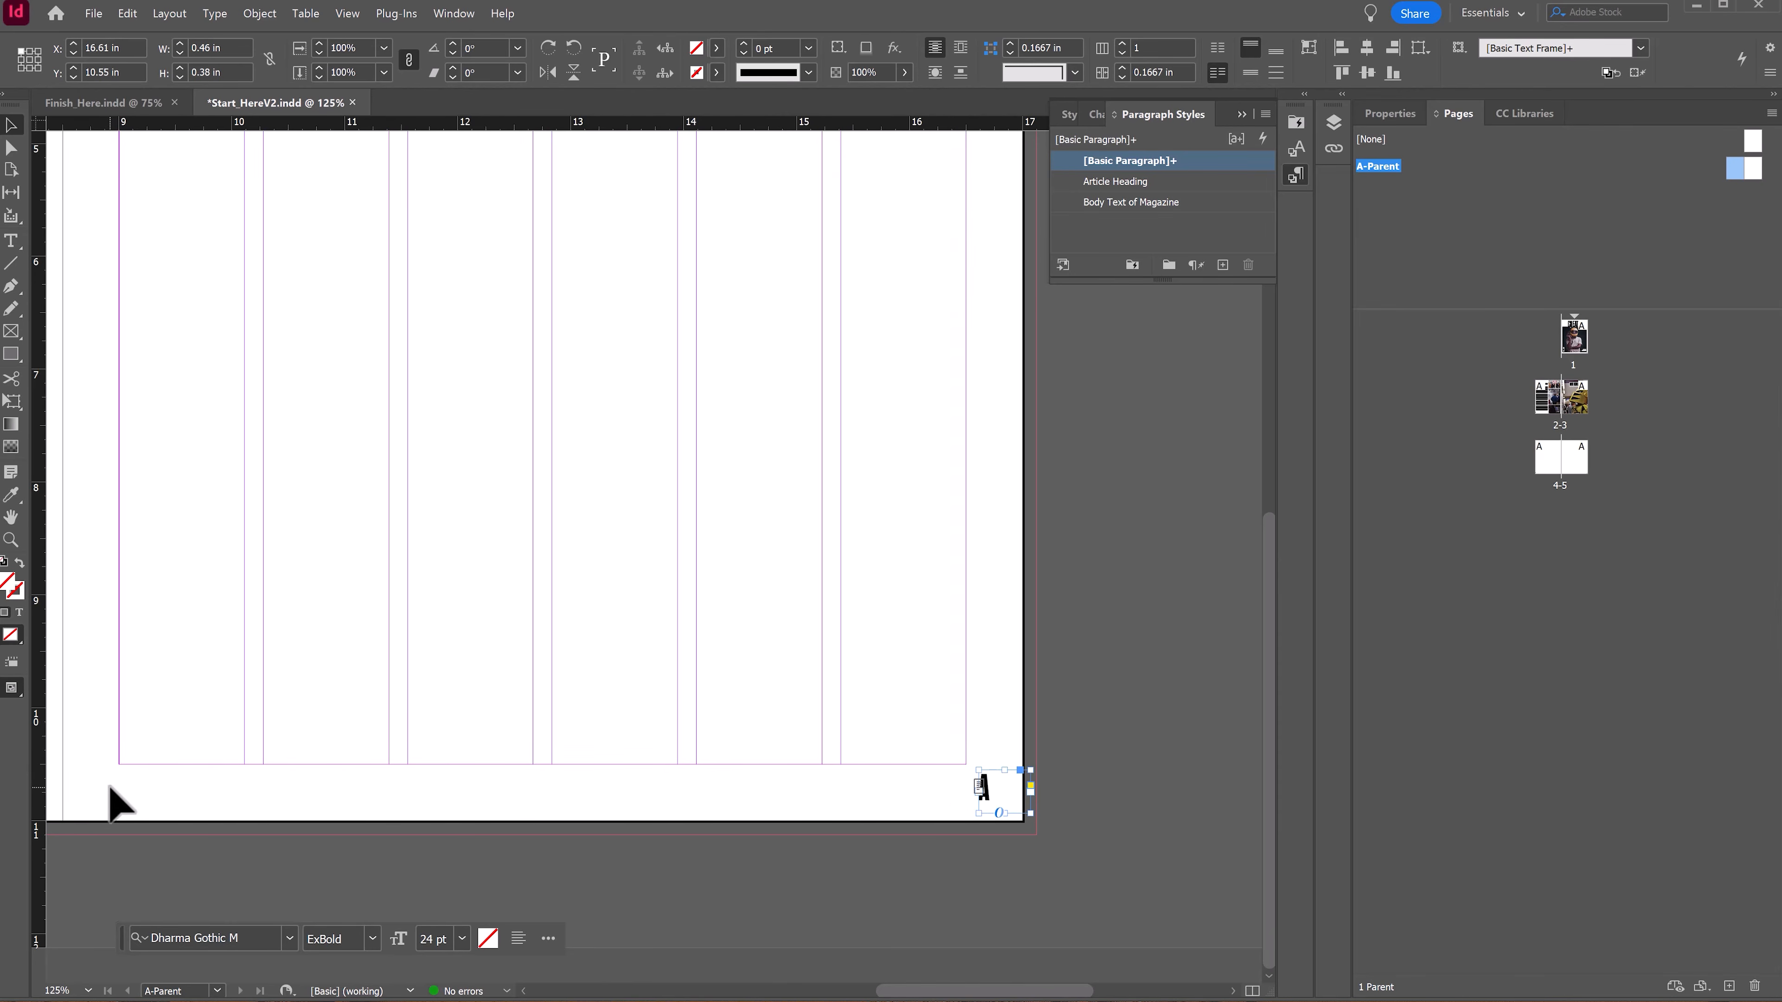
Step: Position the left page-number frame in the bottom-left corner of the left parent page at X 0.18 in, Y 10.55 in
scroll(112, 796, "left", 10)
mouse_move(334, 770)
left_mouse_down()
mouse_move(314, 808)
mouse_move(310, 792)
left_mouse_up()
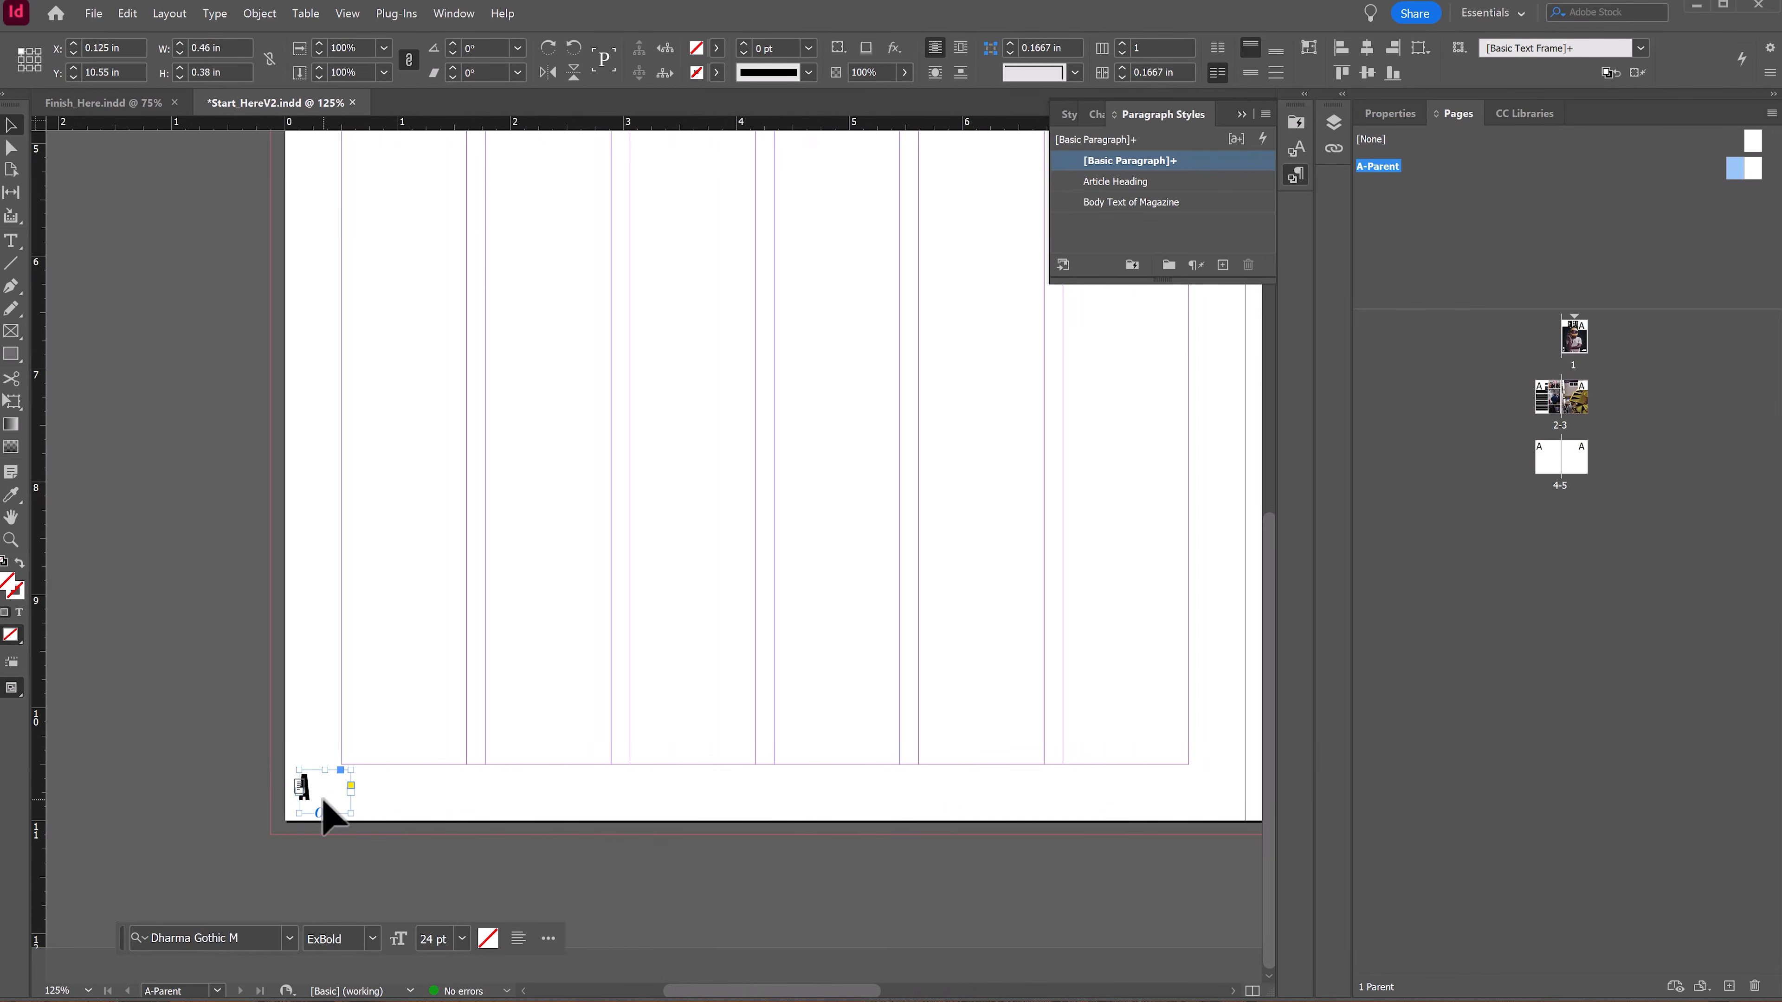
left_click_drag(1020, 718, 919, 730)
left_click_drag(235, 815, 242, 813)
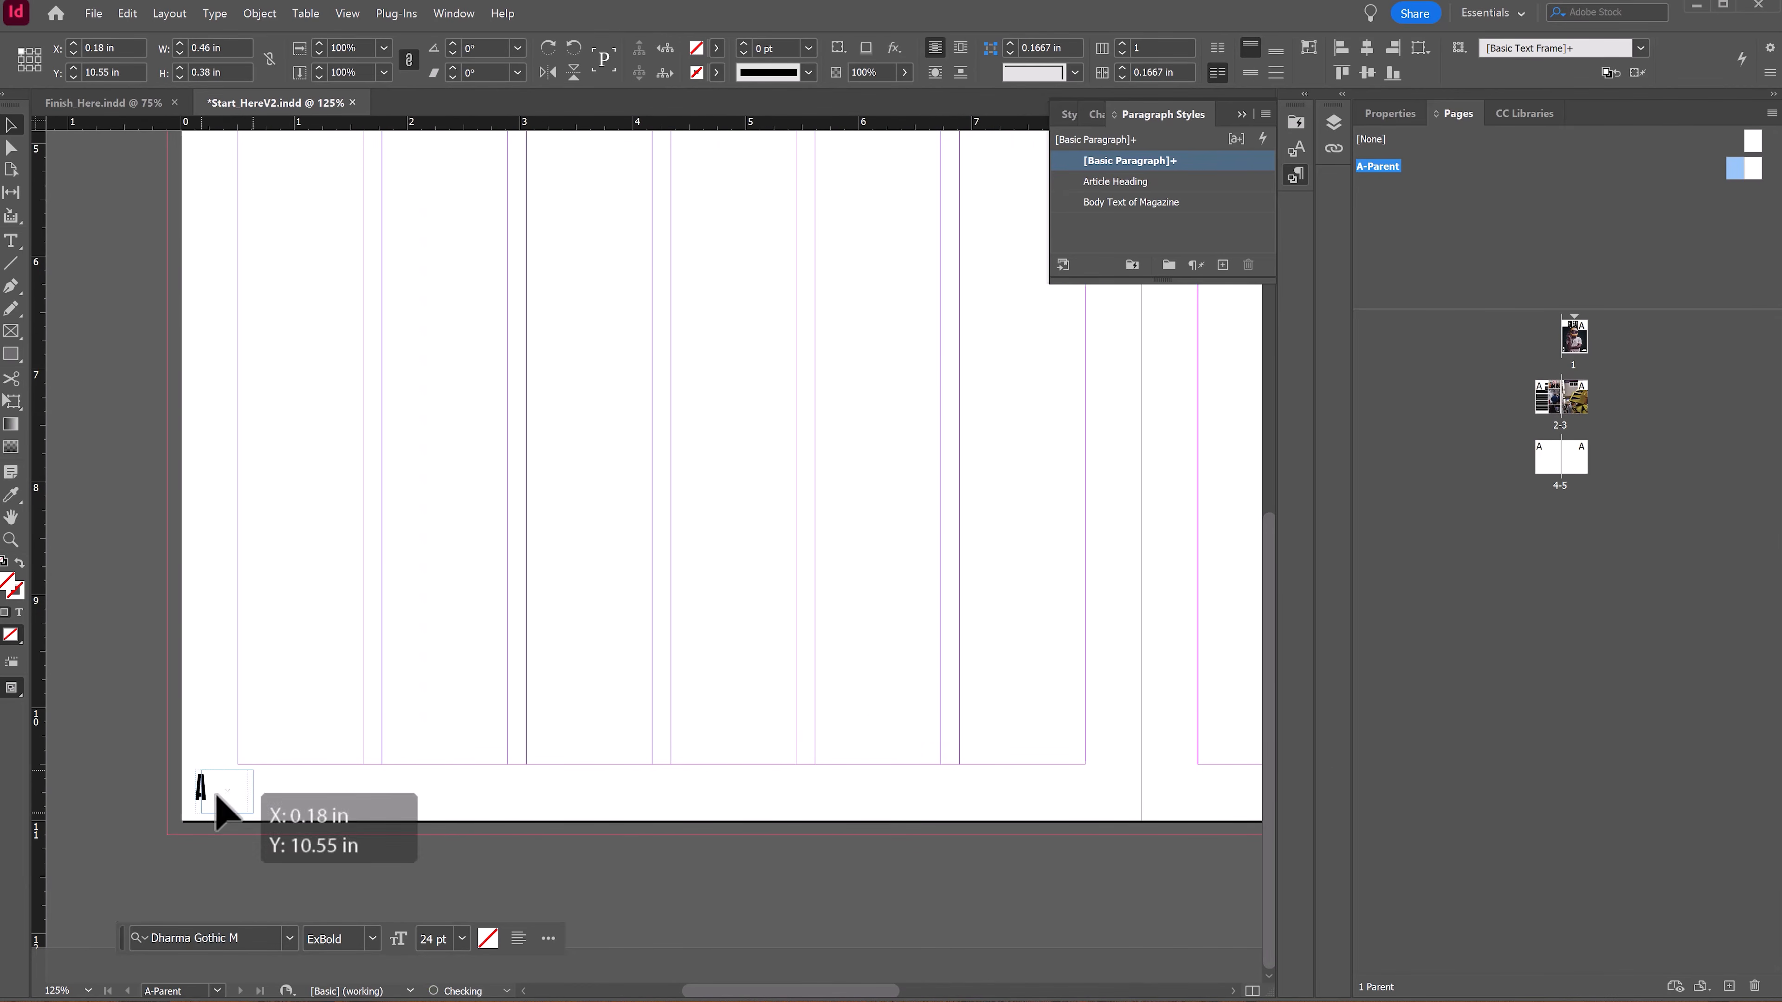
left_click_drag(980, 798, 299, 764)
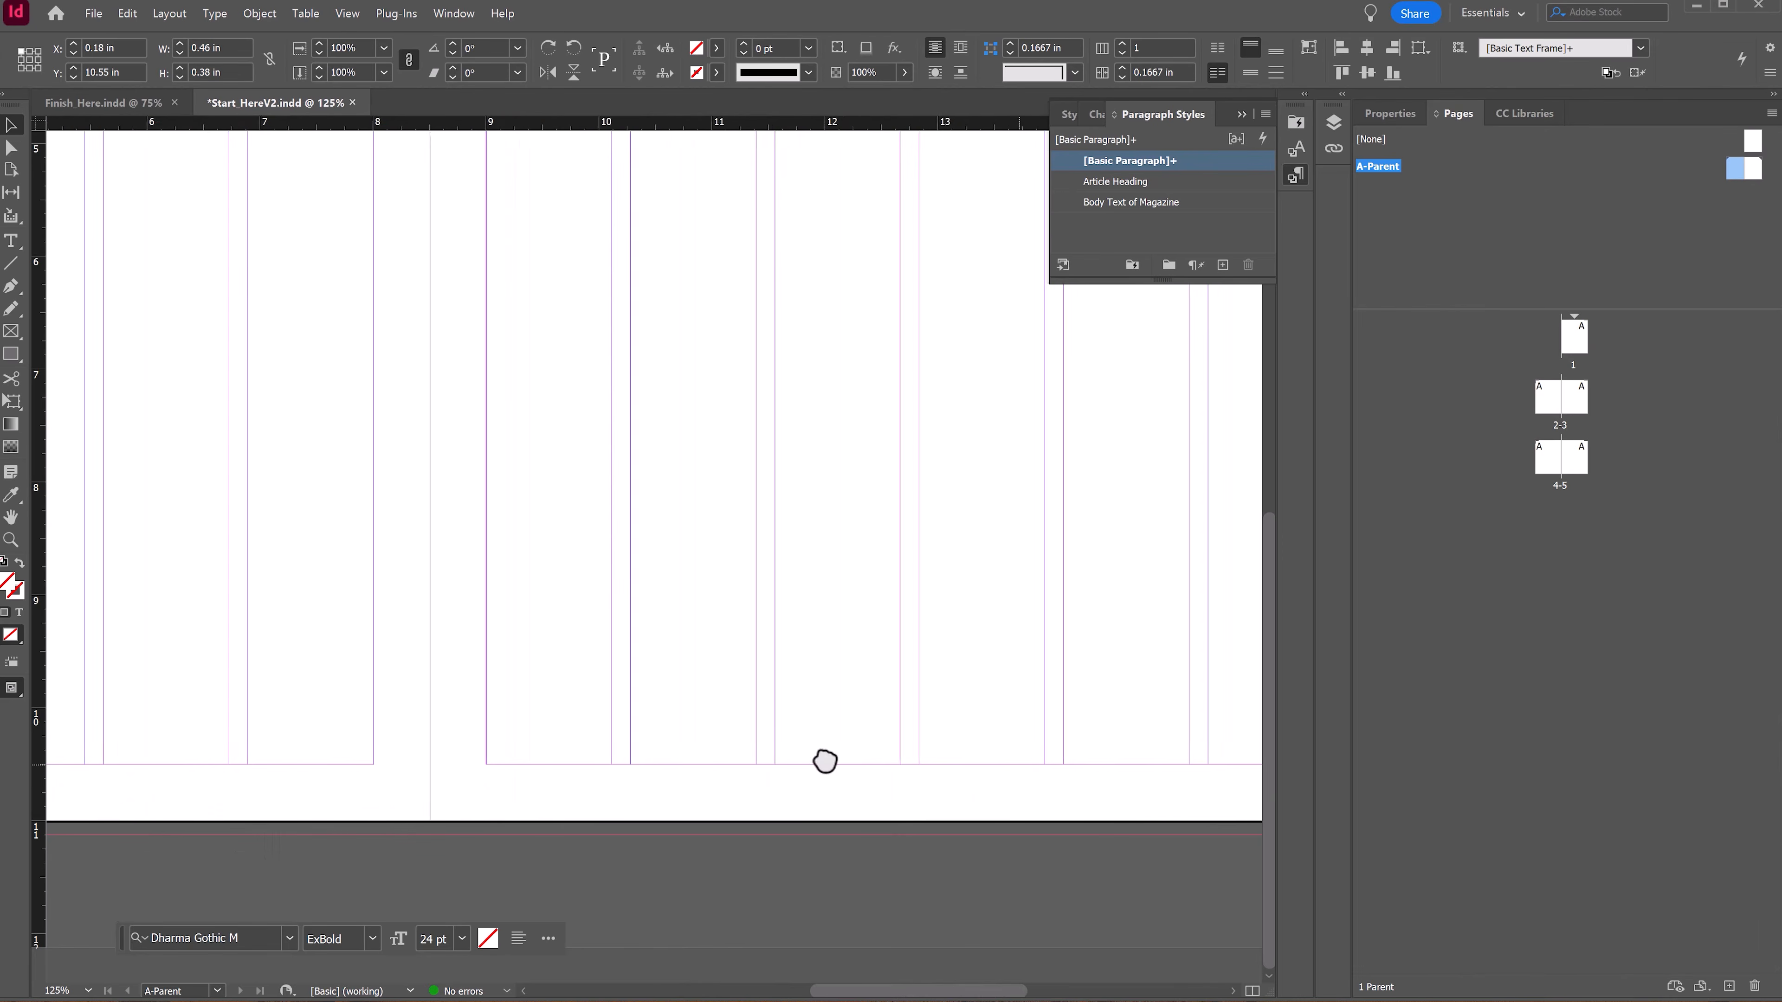
left_click_drag(824, 756, 561, 768)
left_click(824, 798)
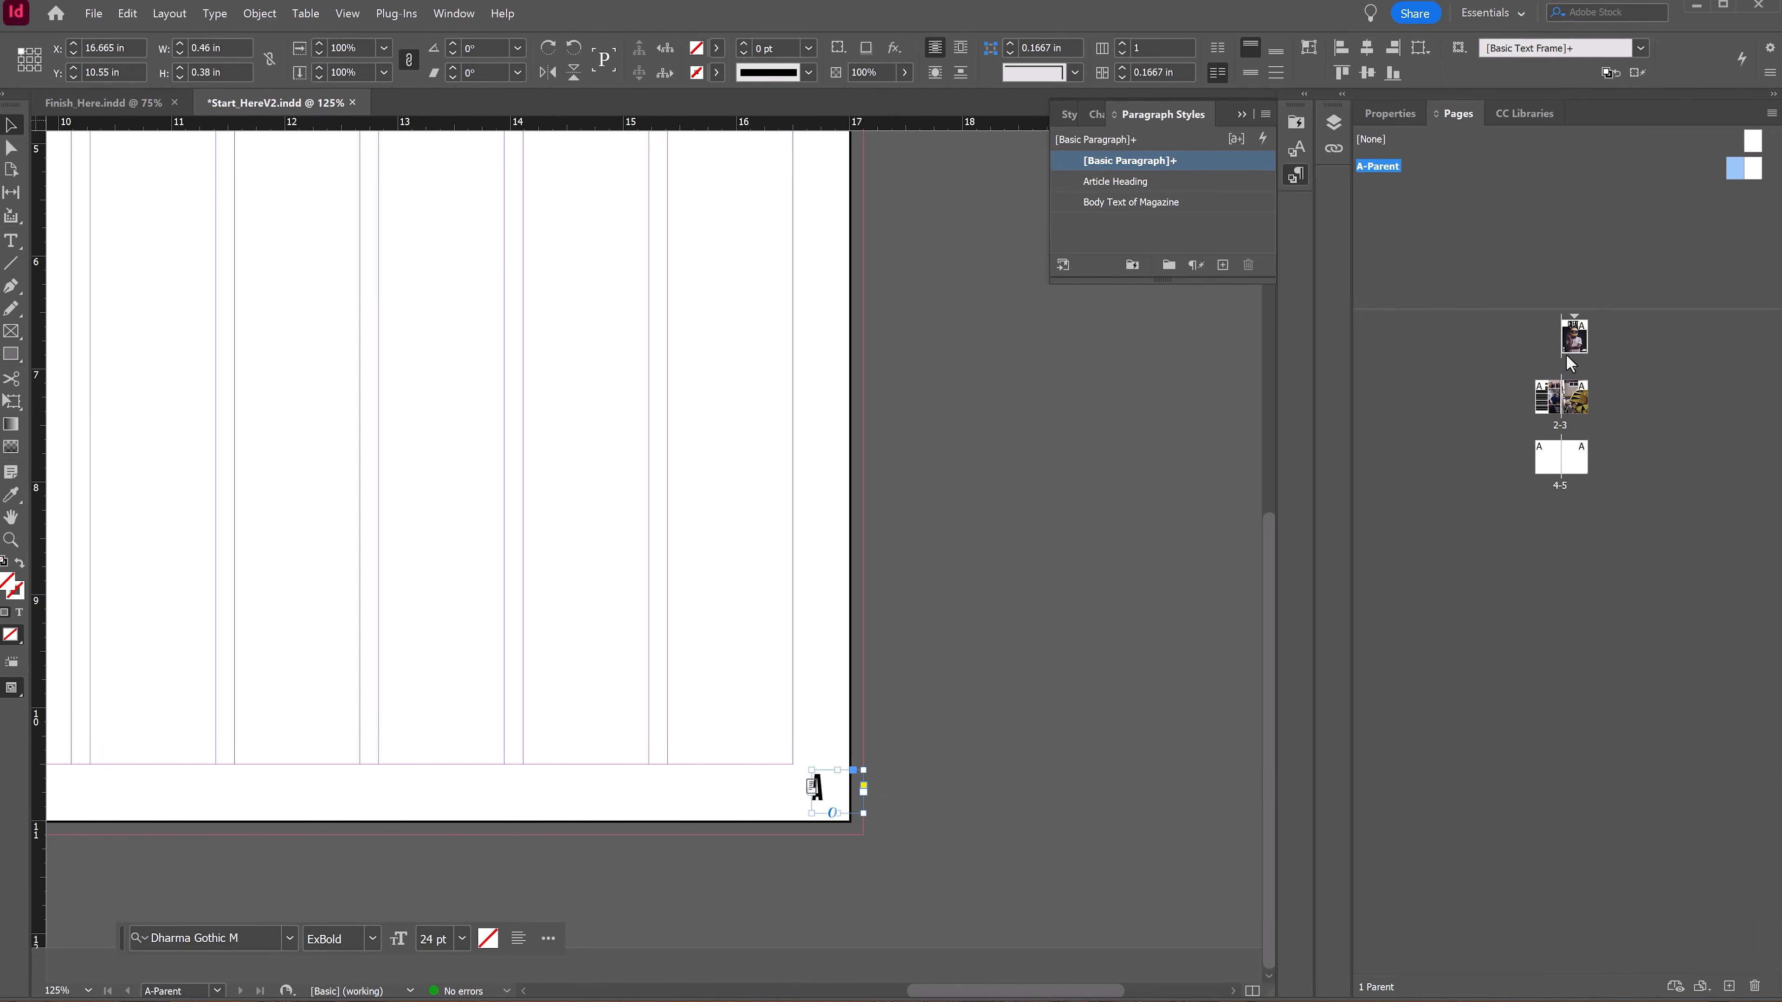
Step: Browse through the document's spreads to check the page numbers on each page
double_click(1550, 400)
left_click_drag(788, 622, 977, 585)
left_click_drag(1166, 446, 61, 246)
left_click_drag(915, 460, 547, 510)
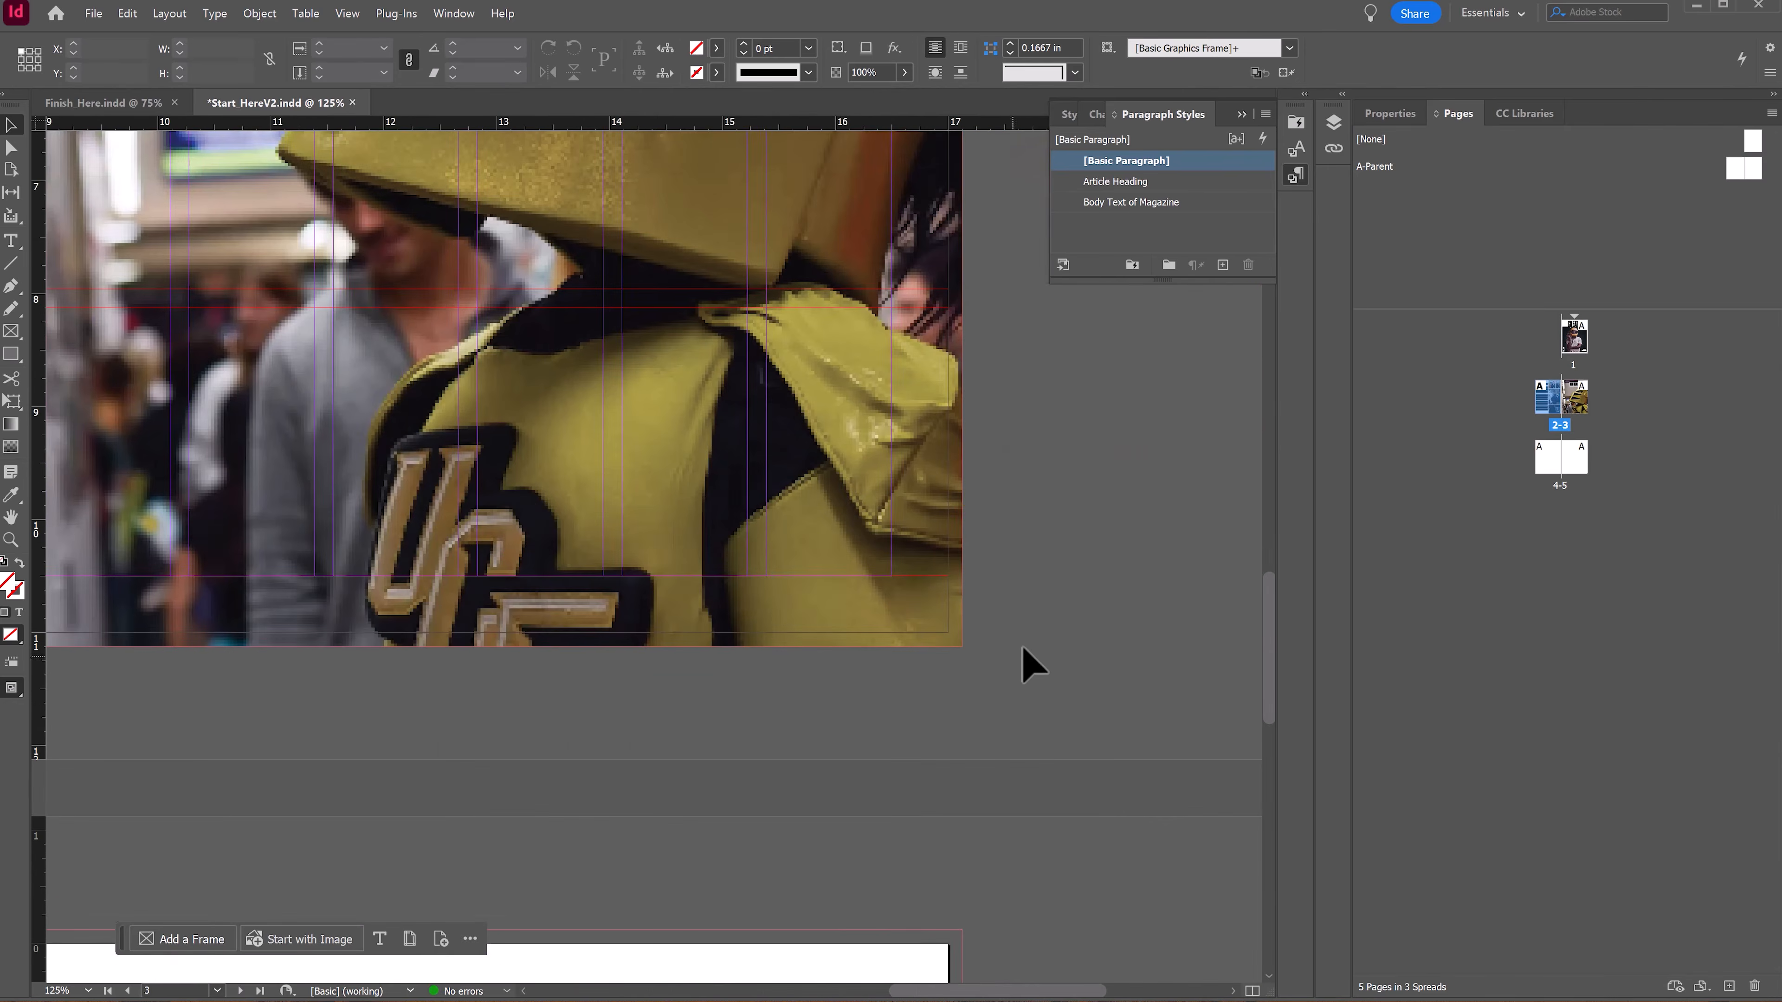
scroll(912, 625, "down", 10)
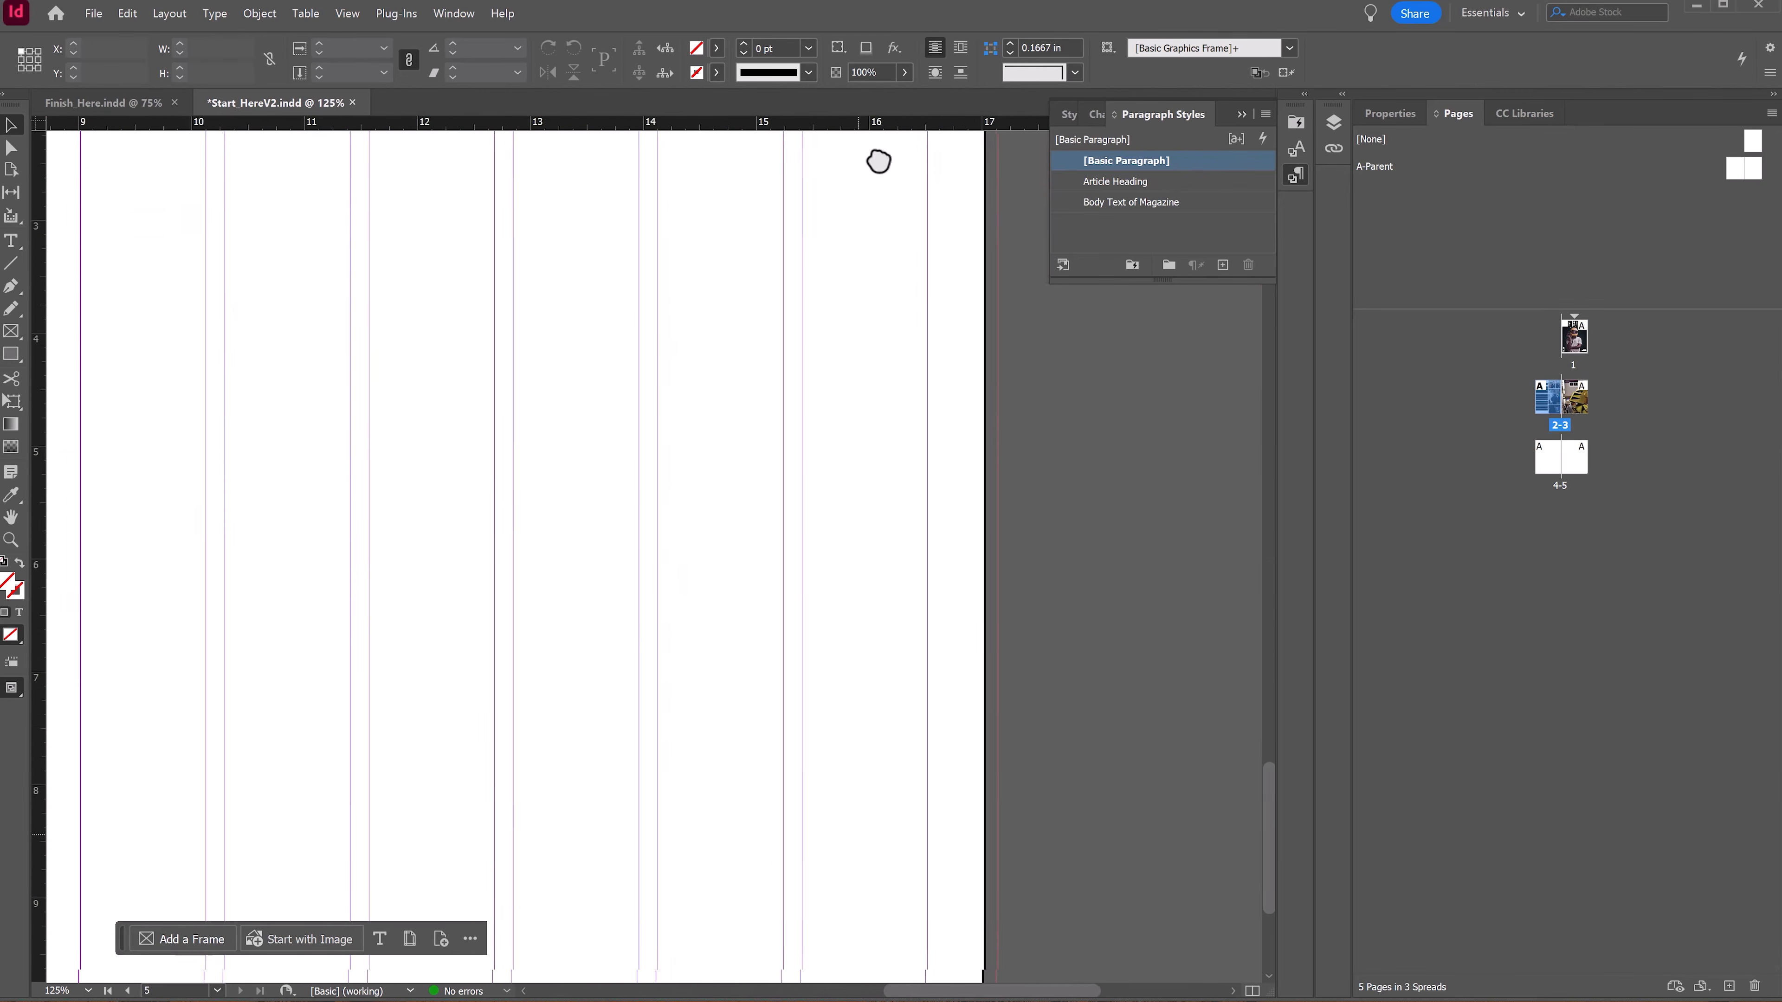
left_click_drag(961, 673, 961, 535)
left_click_drag(223, 779, 1380, 811)
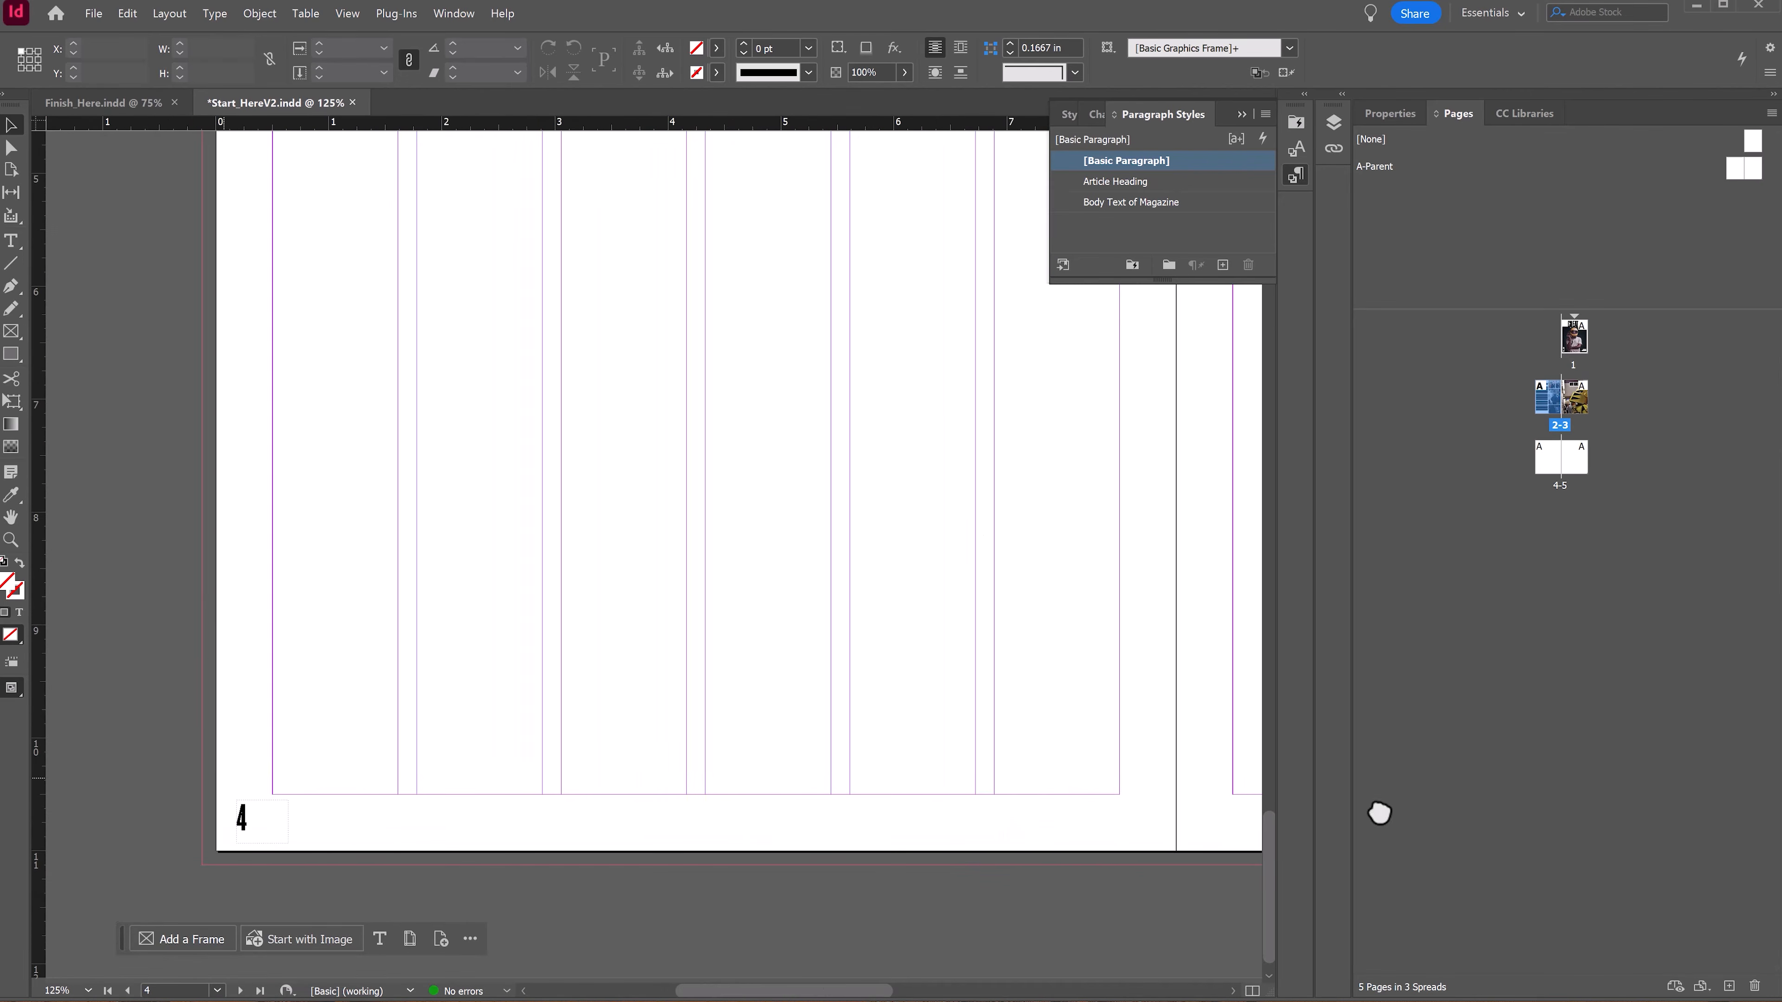
left_click_drag(1037, 373, 629, 998)
left_click_drag(977, 375, 469, 999)
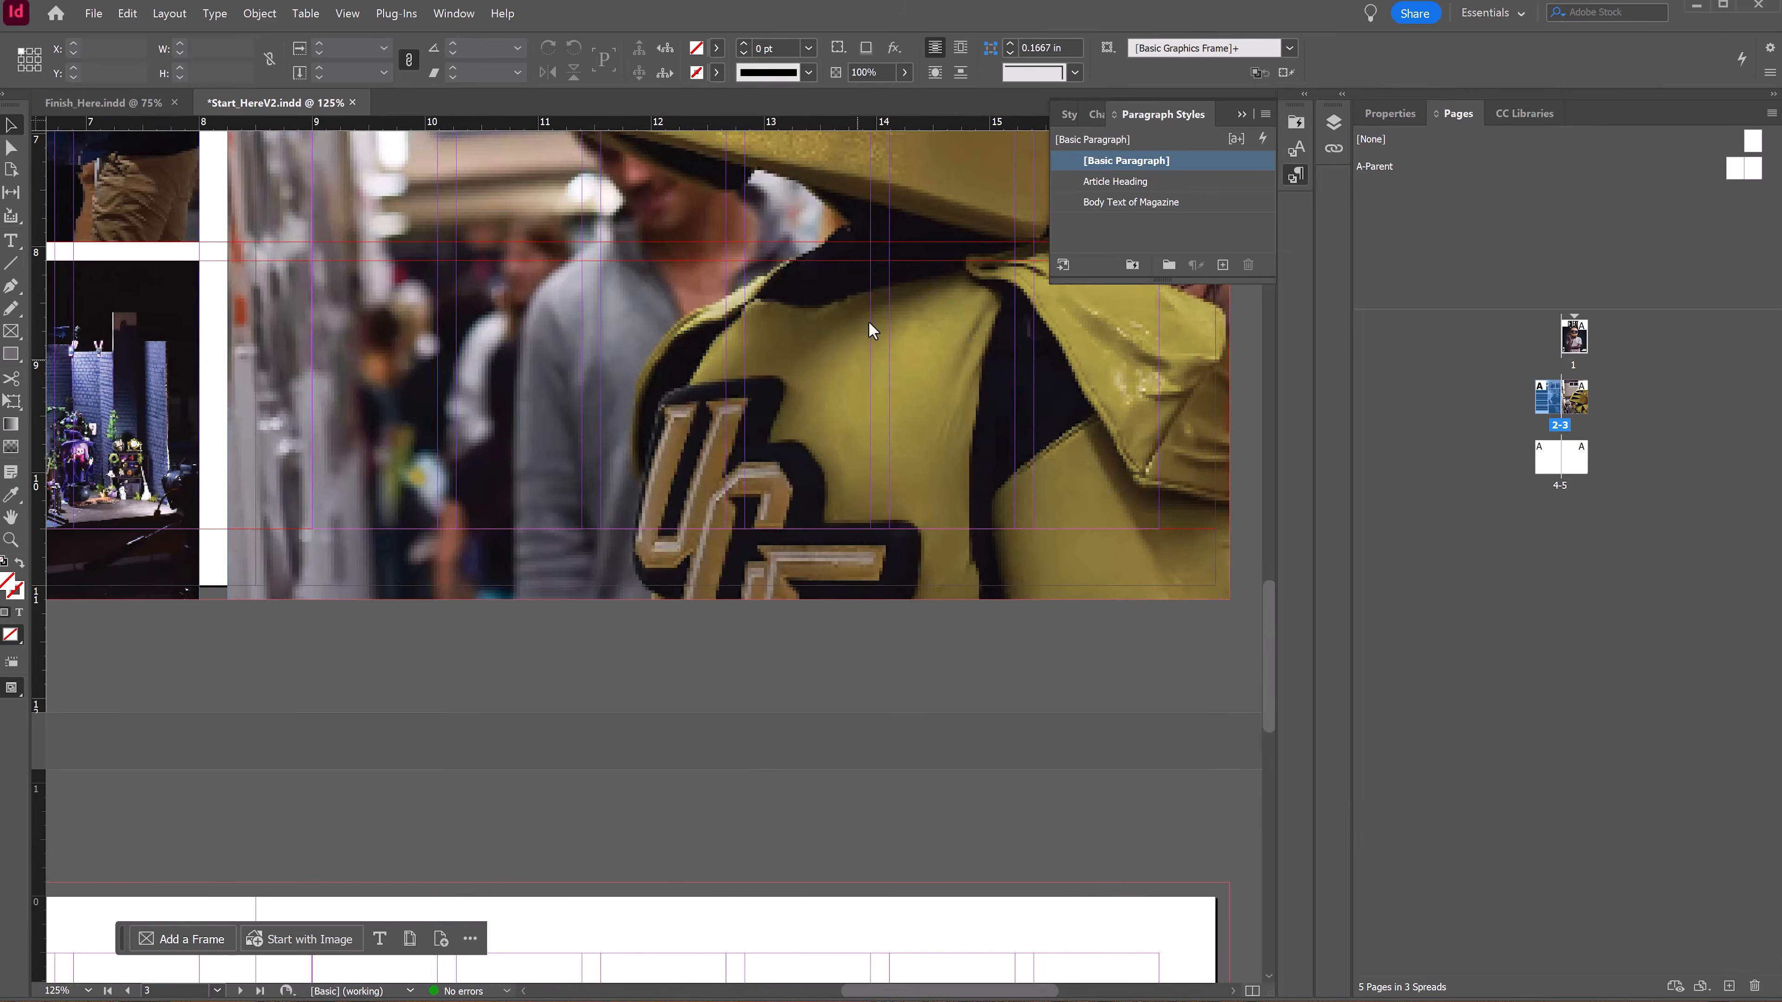
left_click_drag(869, 320, 532, 991)
scroll(764, 623, "up", 10)
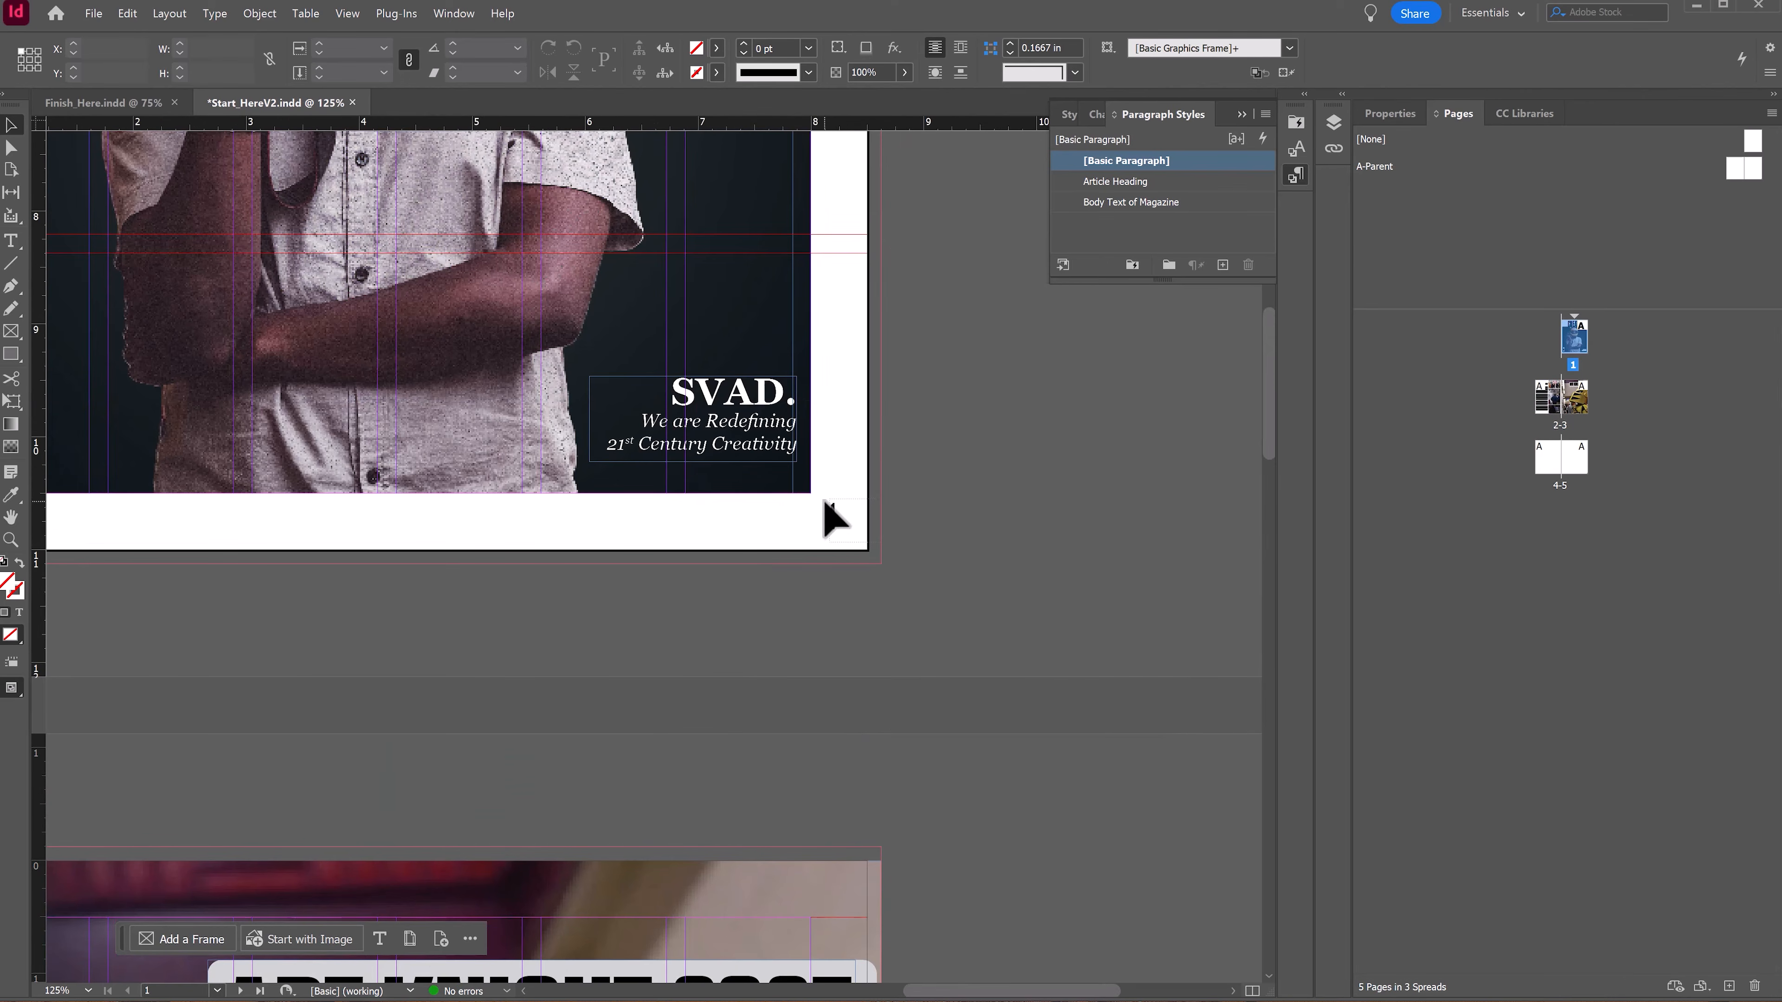
scroll(908, 557, "up", 3)
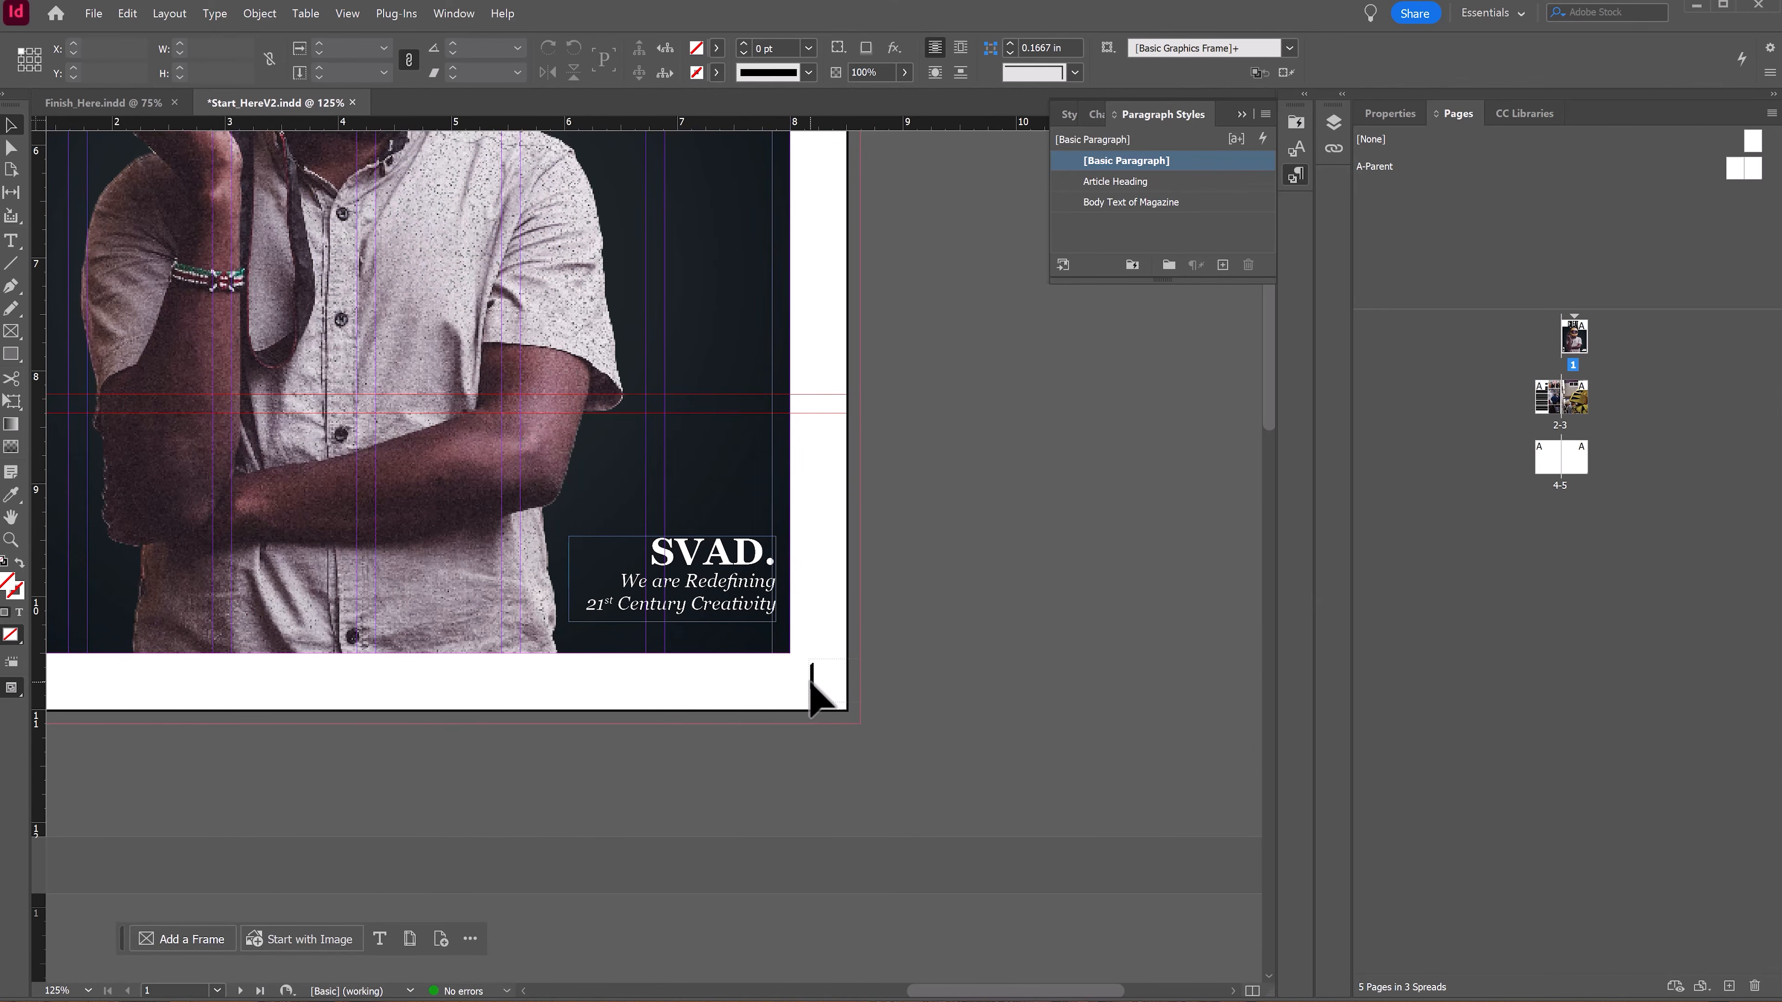
Step: Delete the page-number frame from the bottom-right corner of page 1
right_click(813, 678)
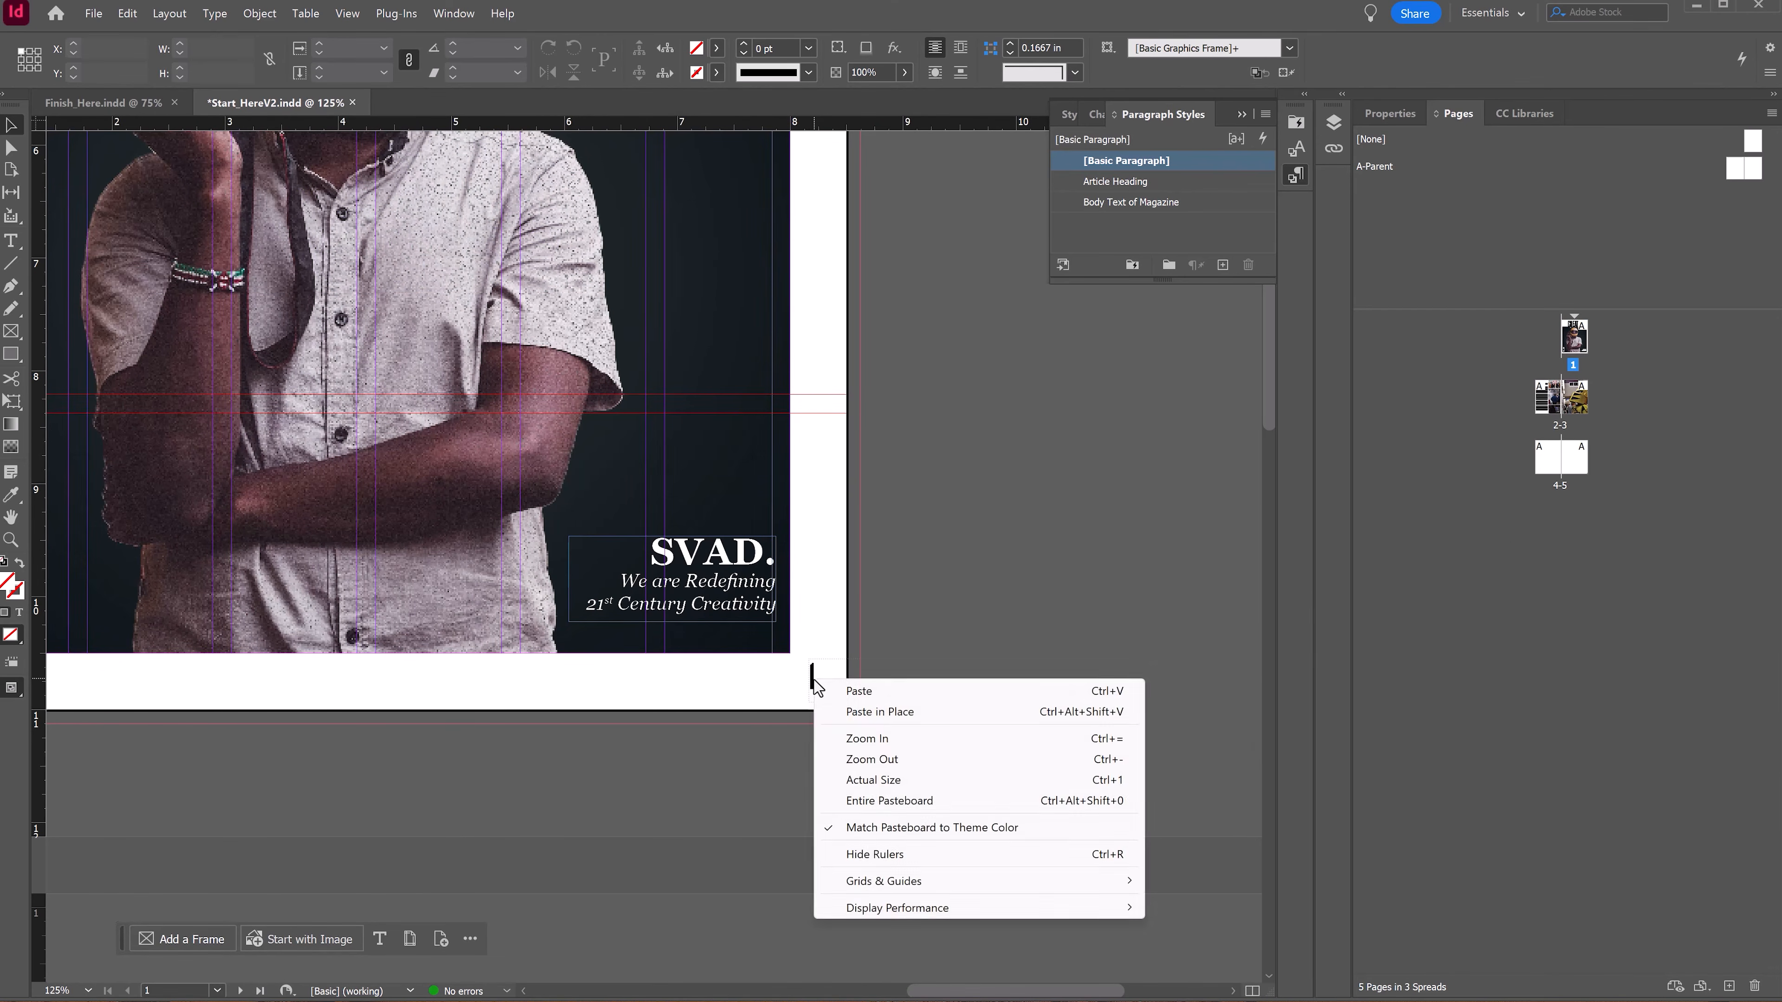
key("Escape")
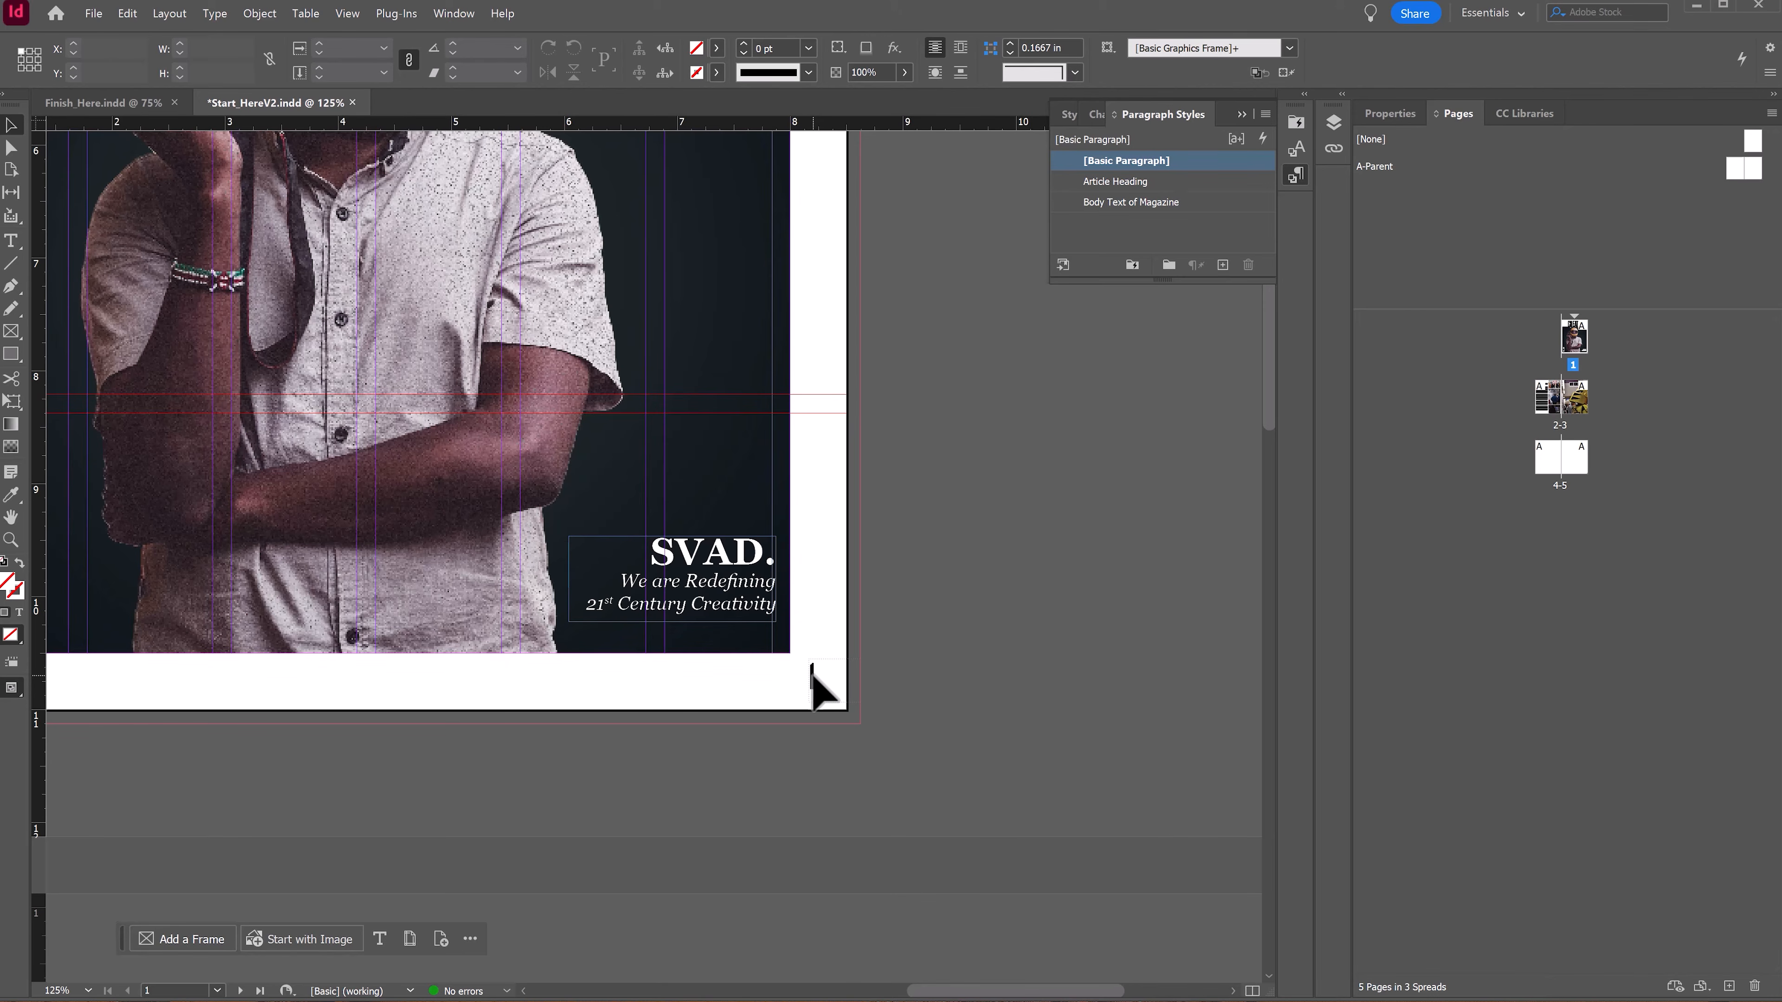
double_click(813, 676)
left_click(1015, 674)
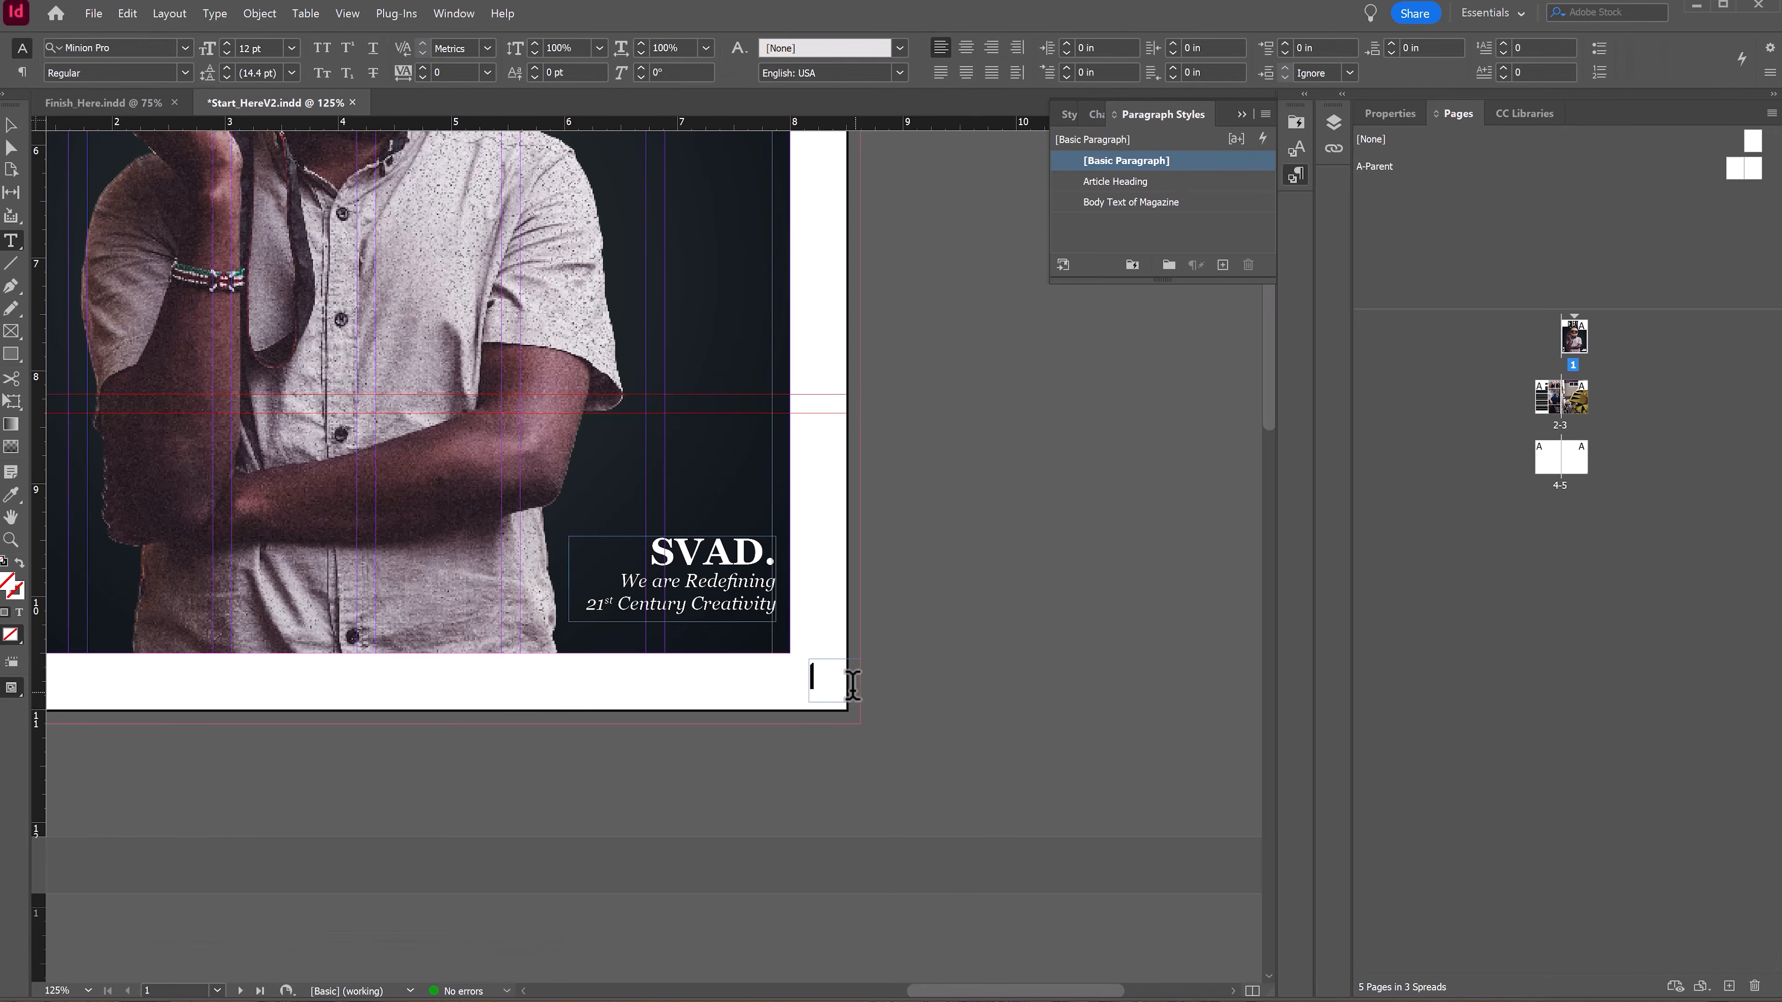
left_click(12, 125)
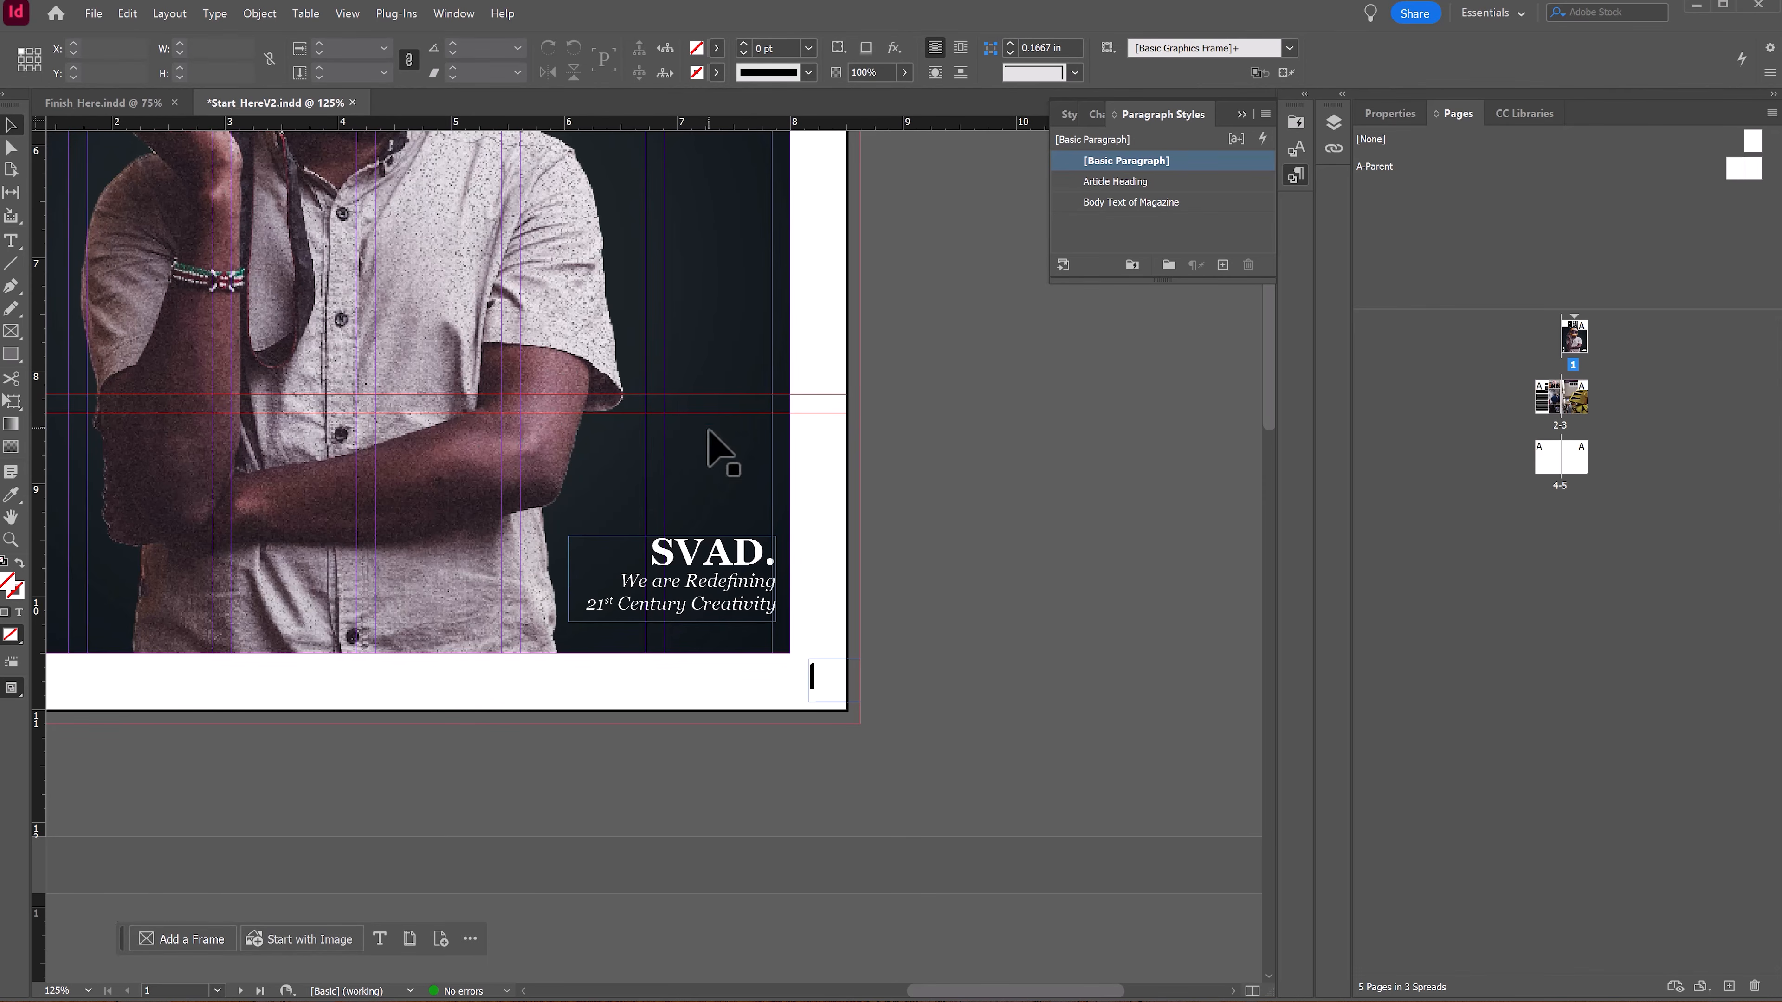
left_click(814, 685)
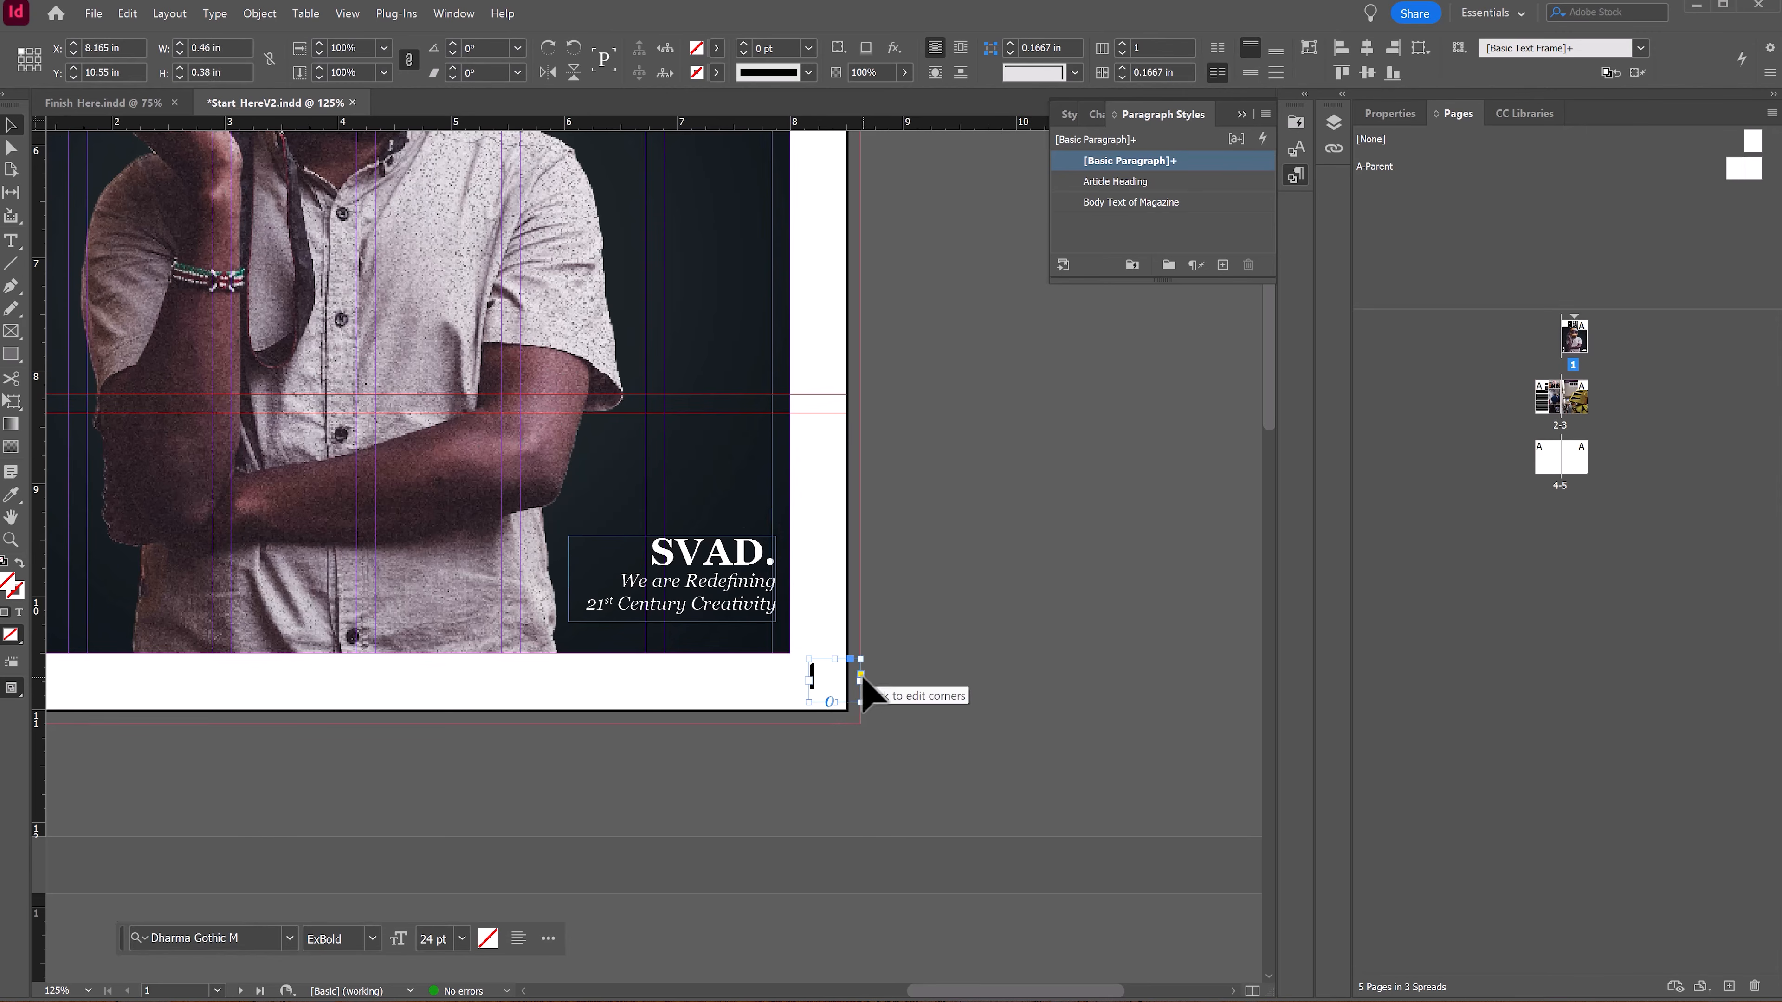
key("Delete")
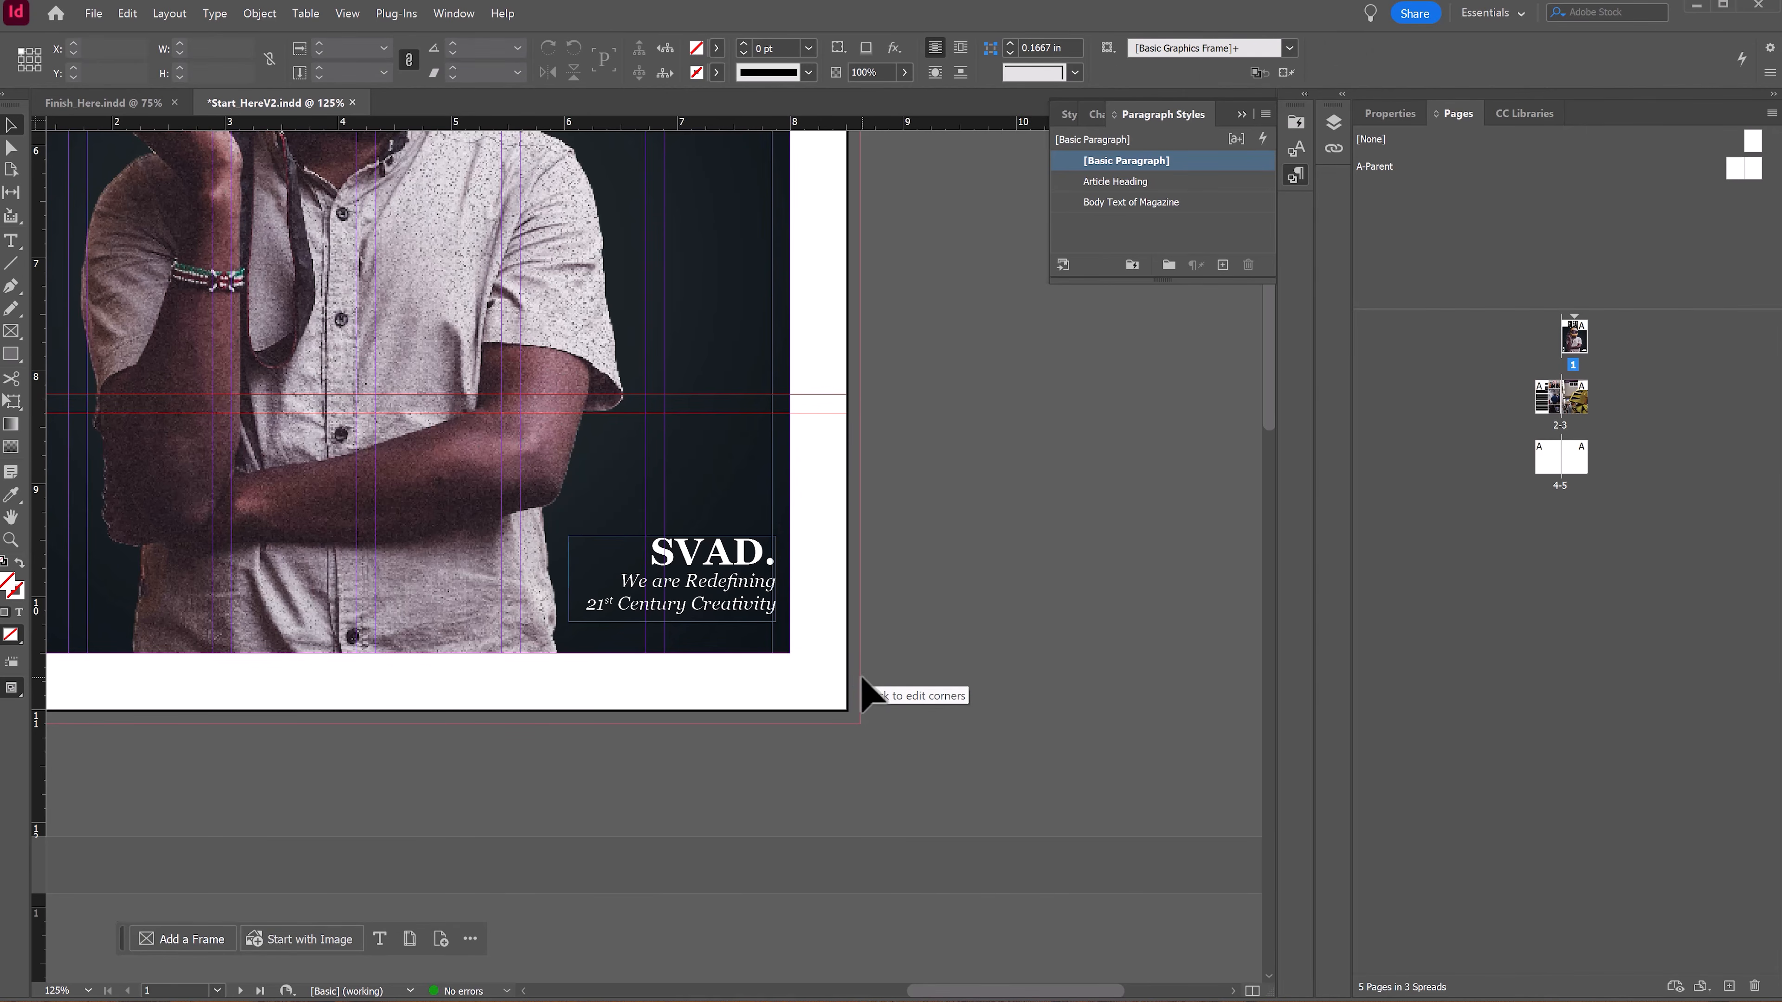
Step: Resize the Knightro photo frame on page 3 to about 8.3 × 10.74 in, clearing the bottom-right corner
scroll(924, 393, "down", 8)
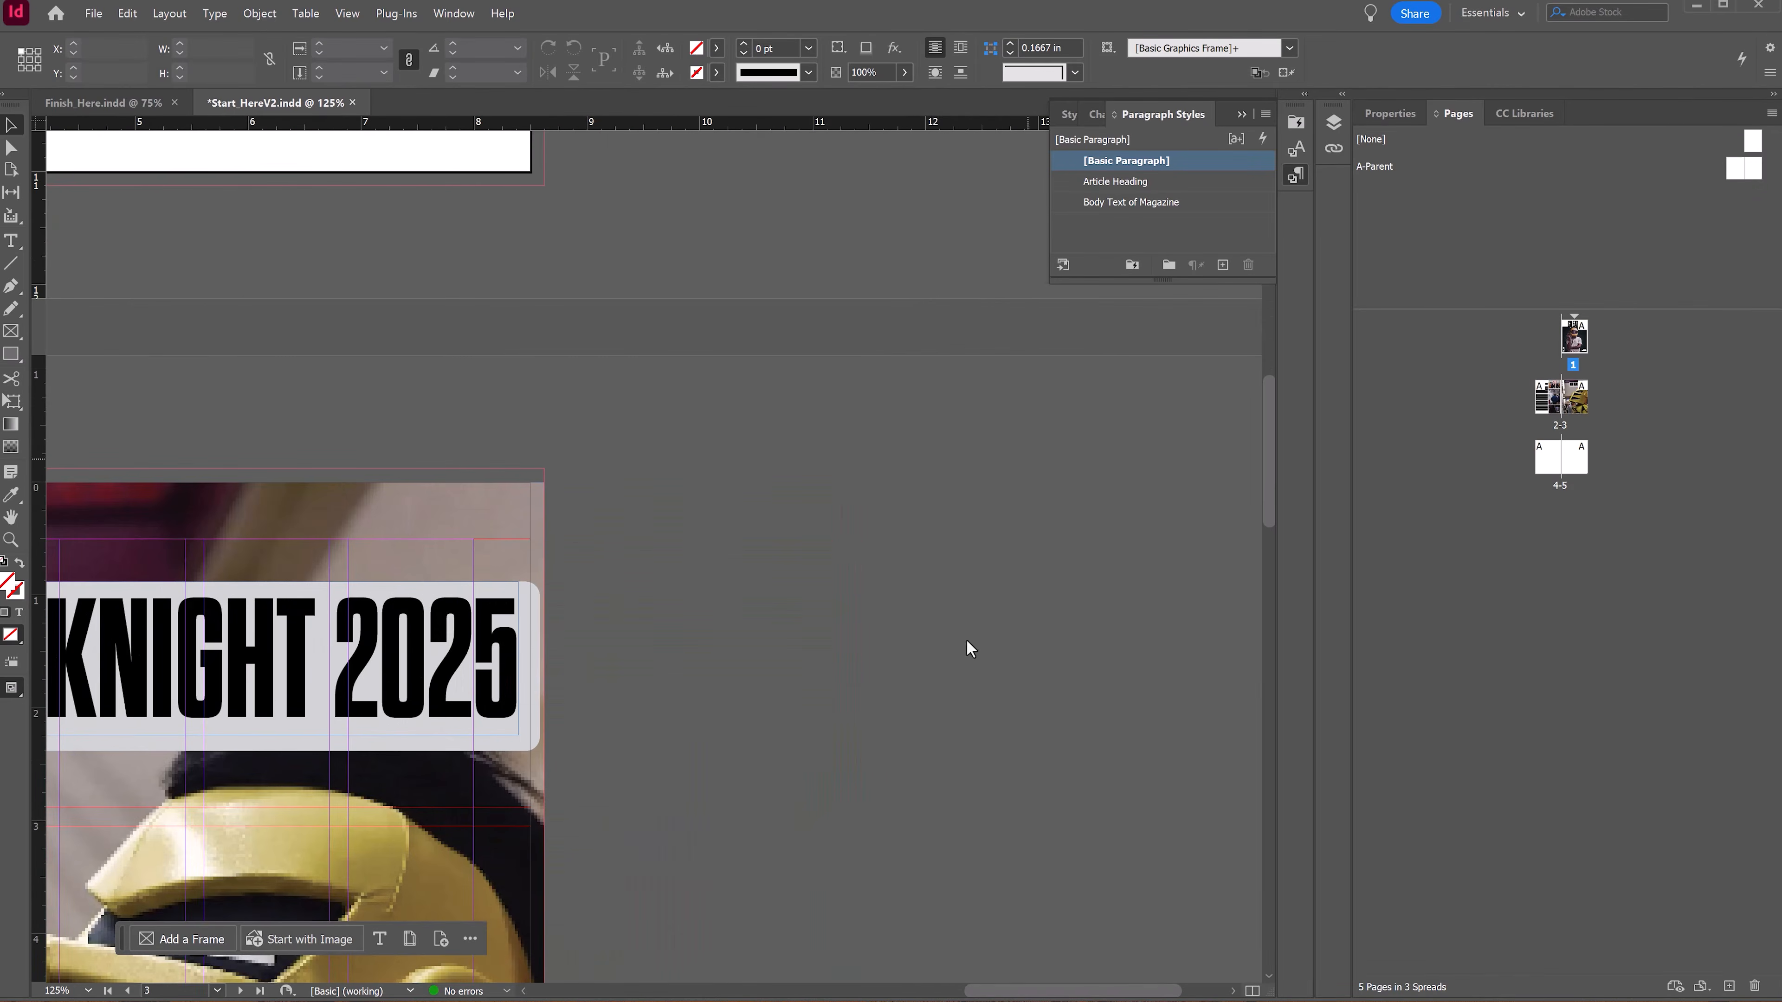
scroll(1066, 418, "down", 10)
scroll(774, 511, "down", 3)
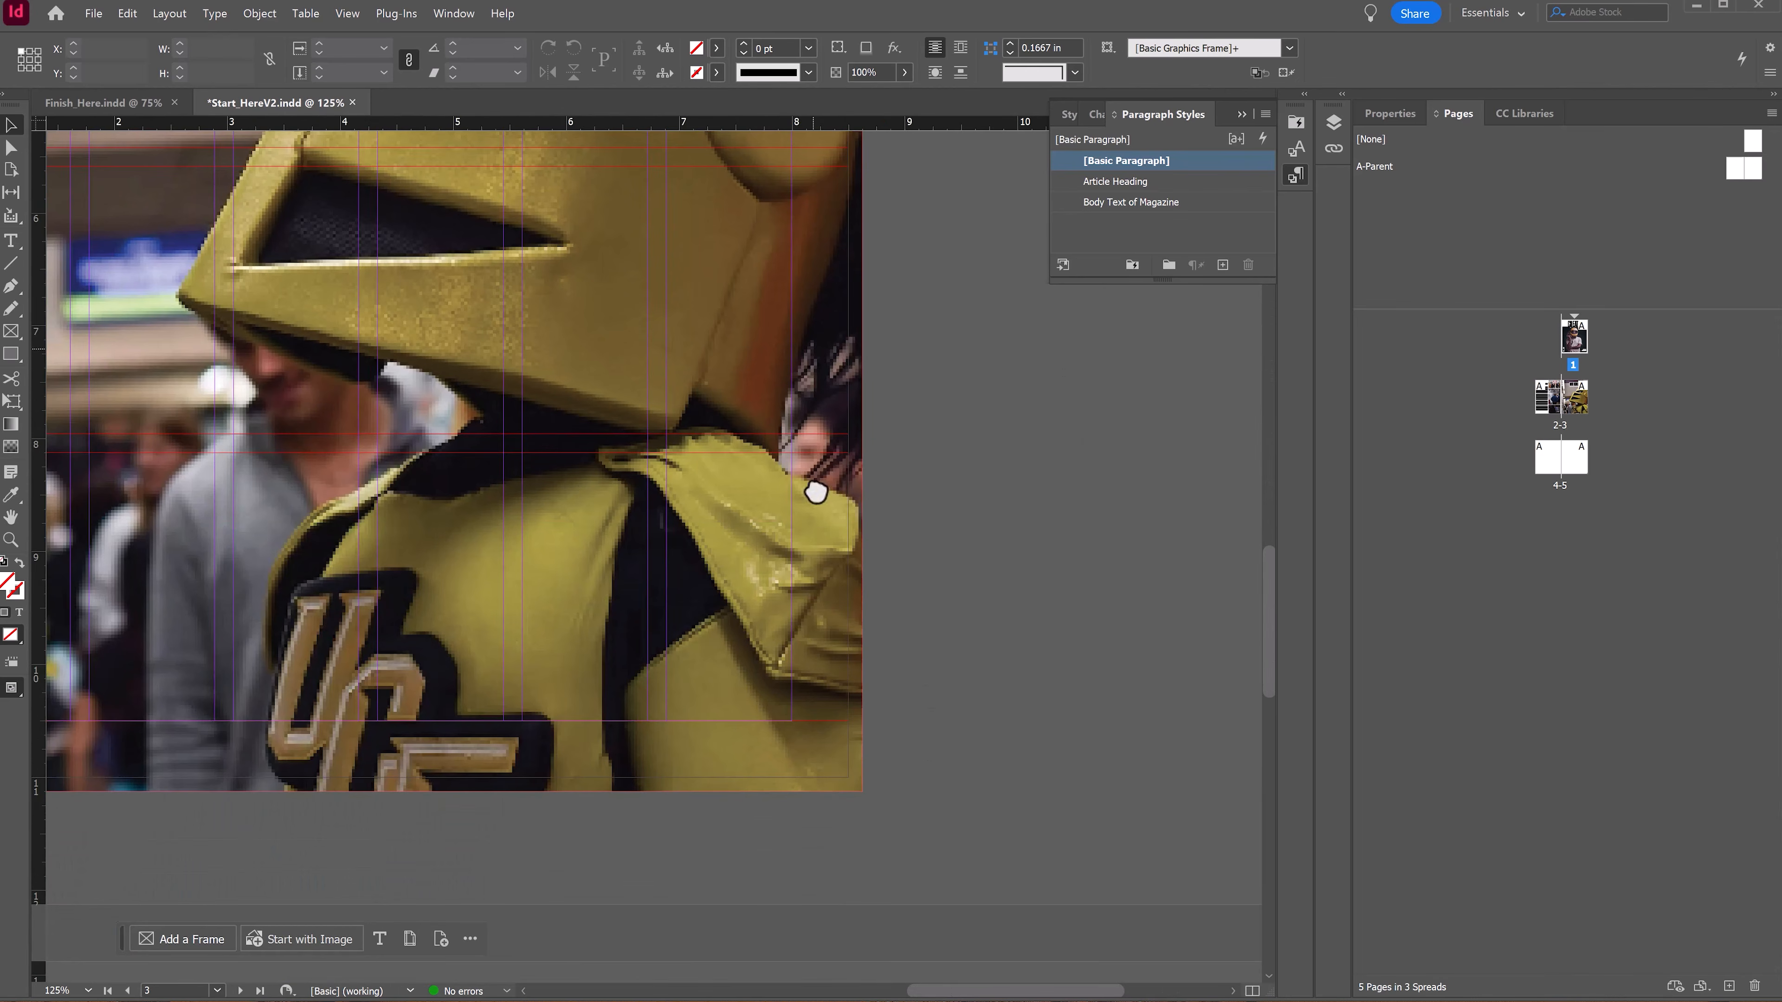
left_click(830, 765)
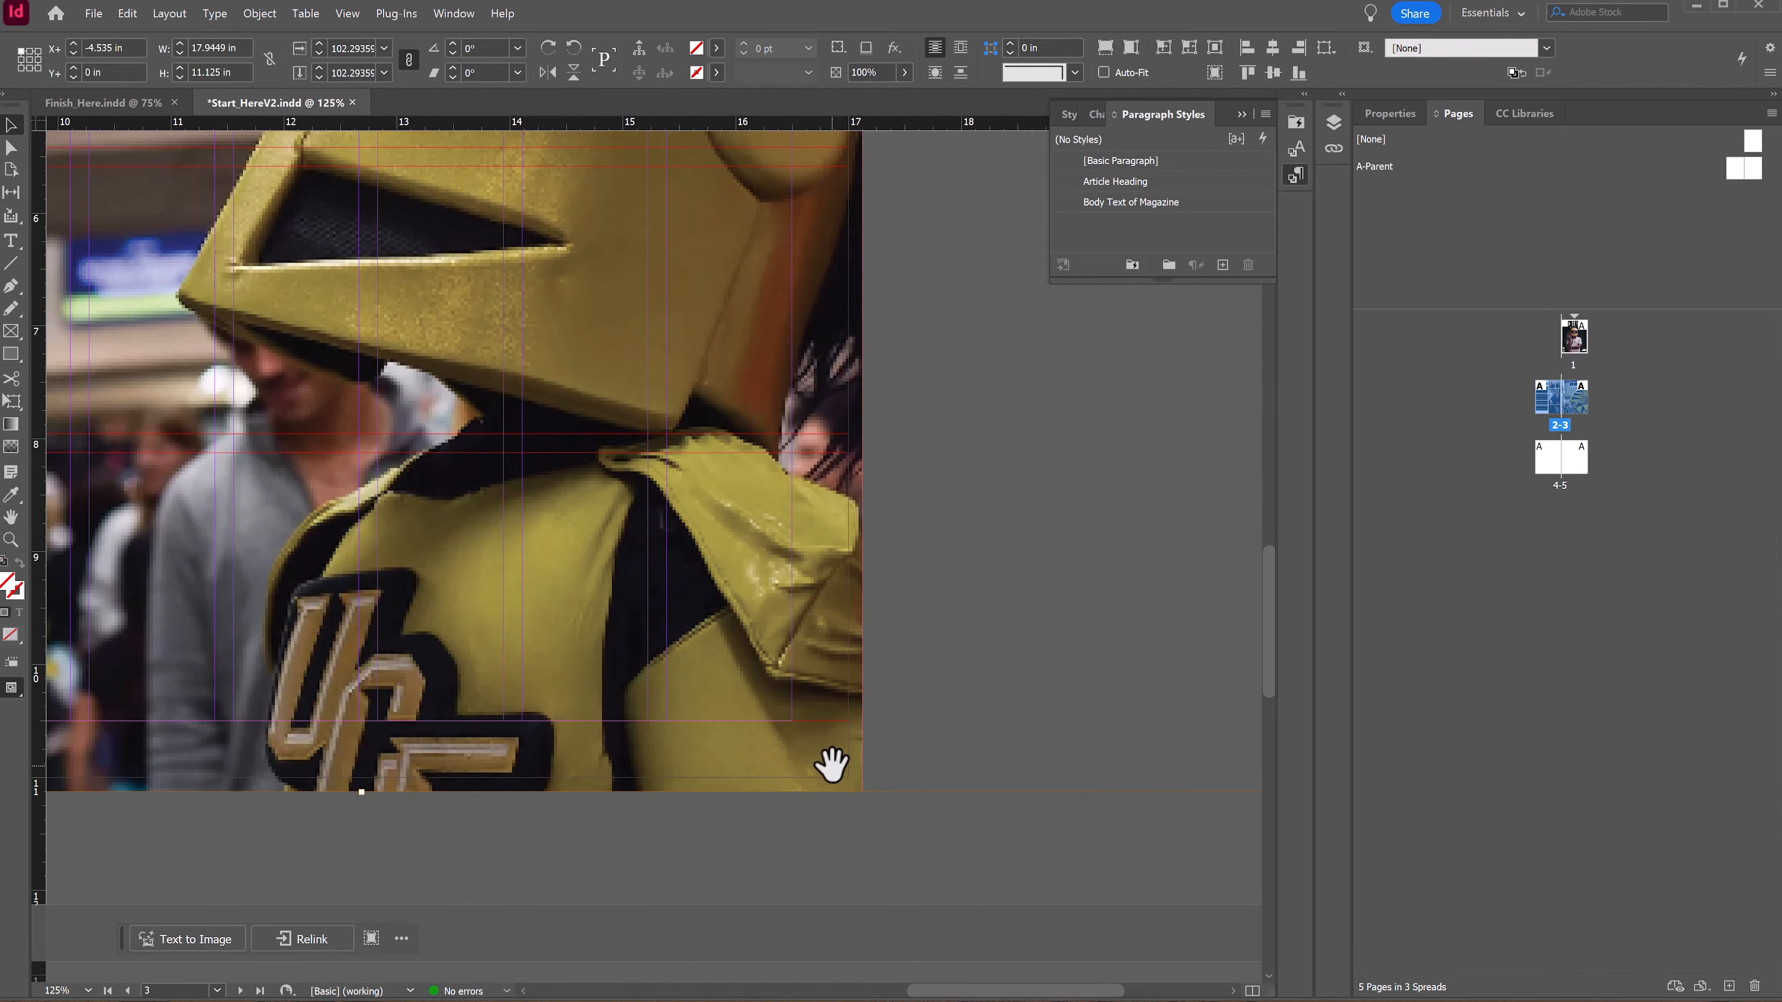
left_click_drag(834, 773, 785, 757)
key("ctrl+z")
double_click(851, 768)
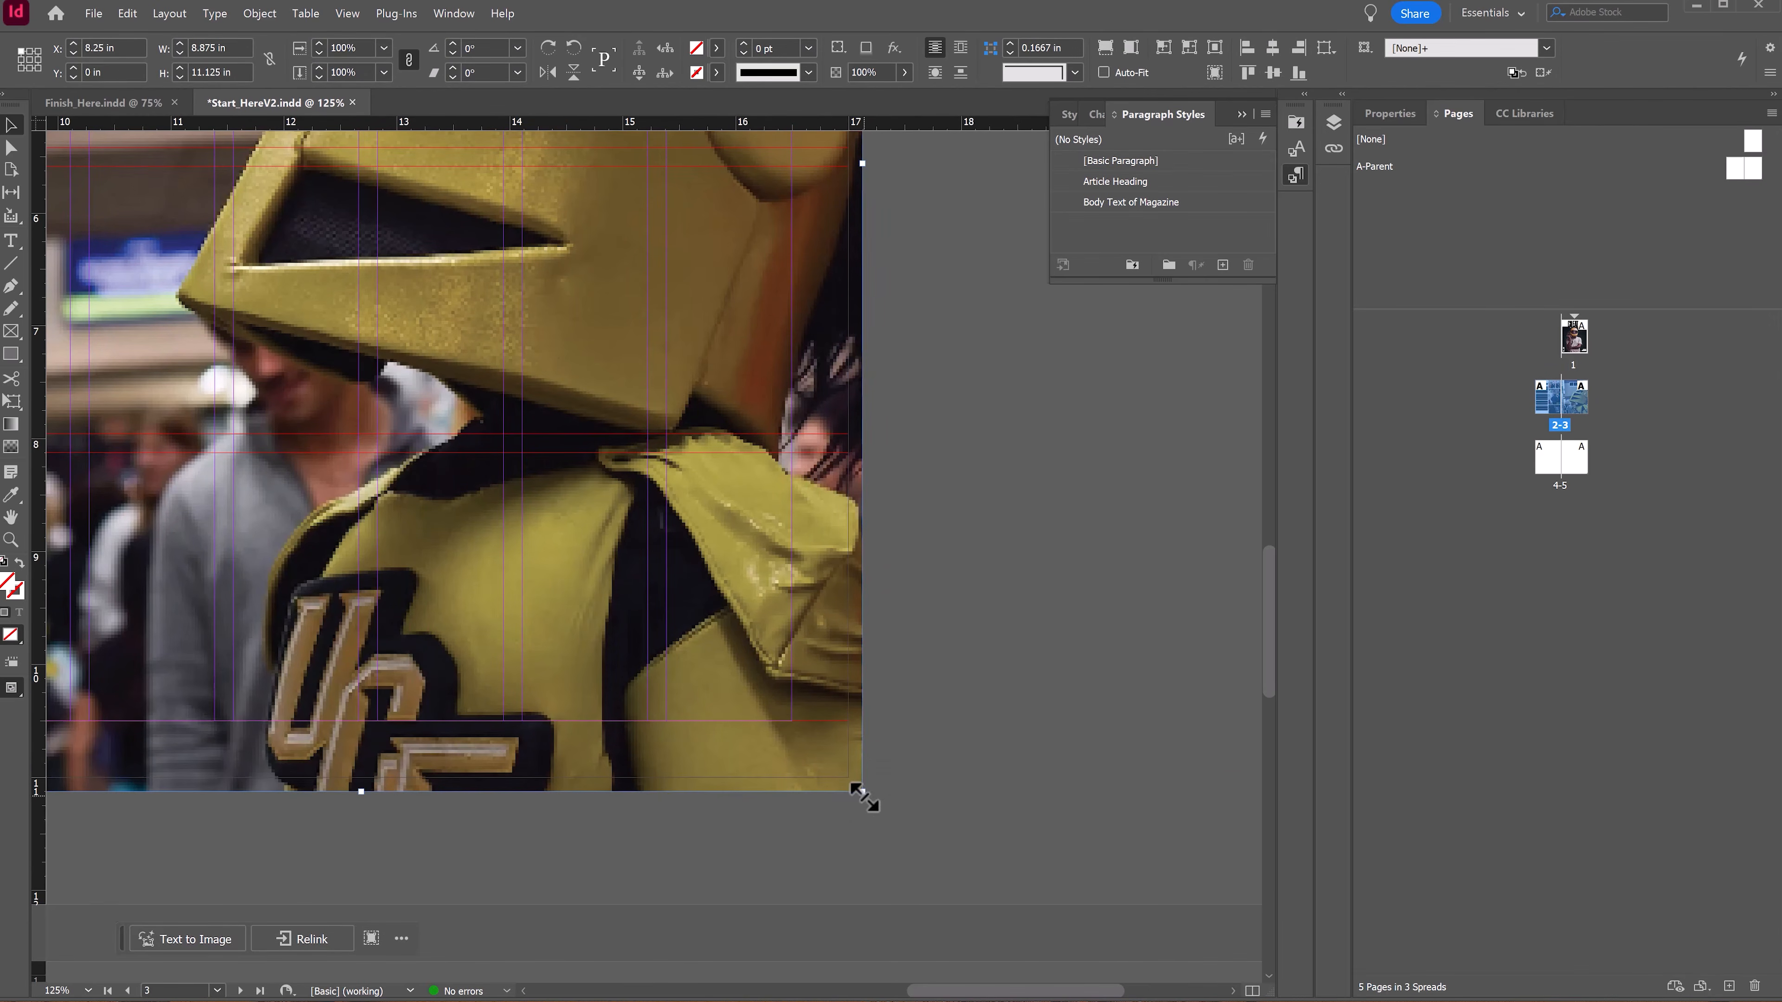
left_click_drag(864, 798, 796, 748)
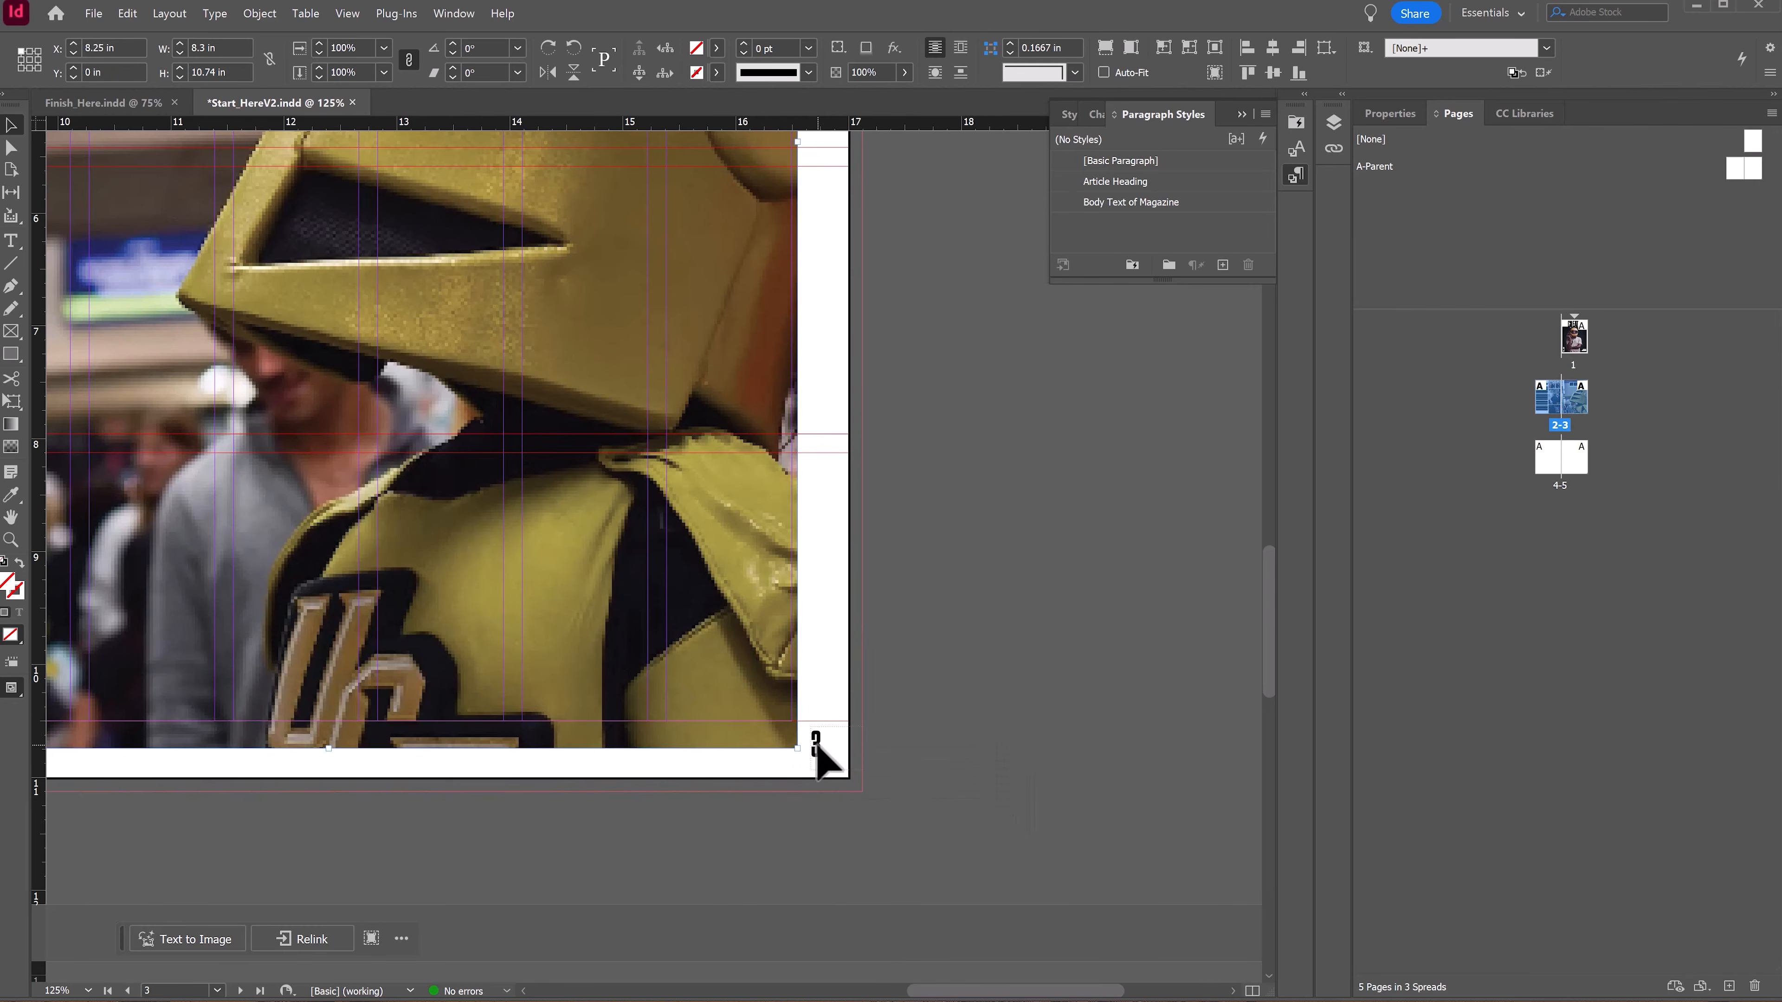
Step: Shift the Knightro photo frame on page 3 to about X 8.79 in, Y 0.385 in
double_click(818, 749)
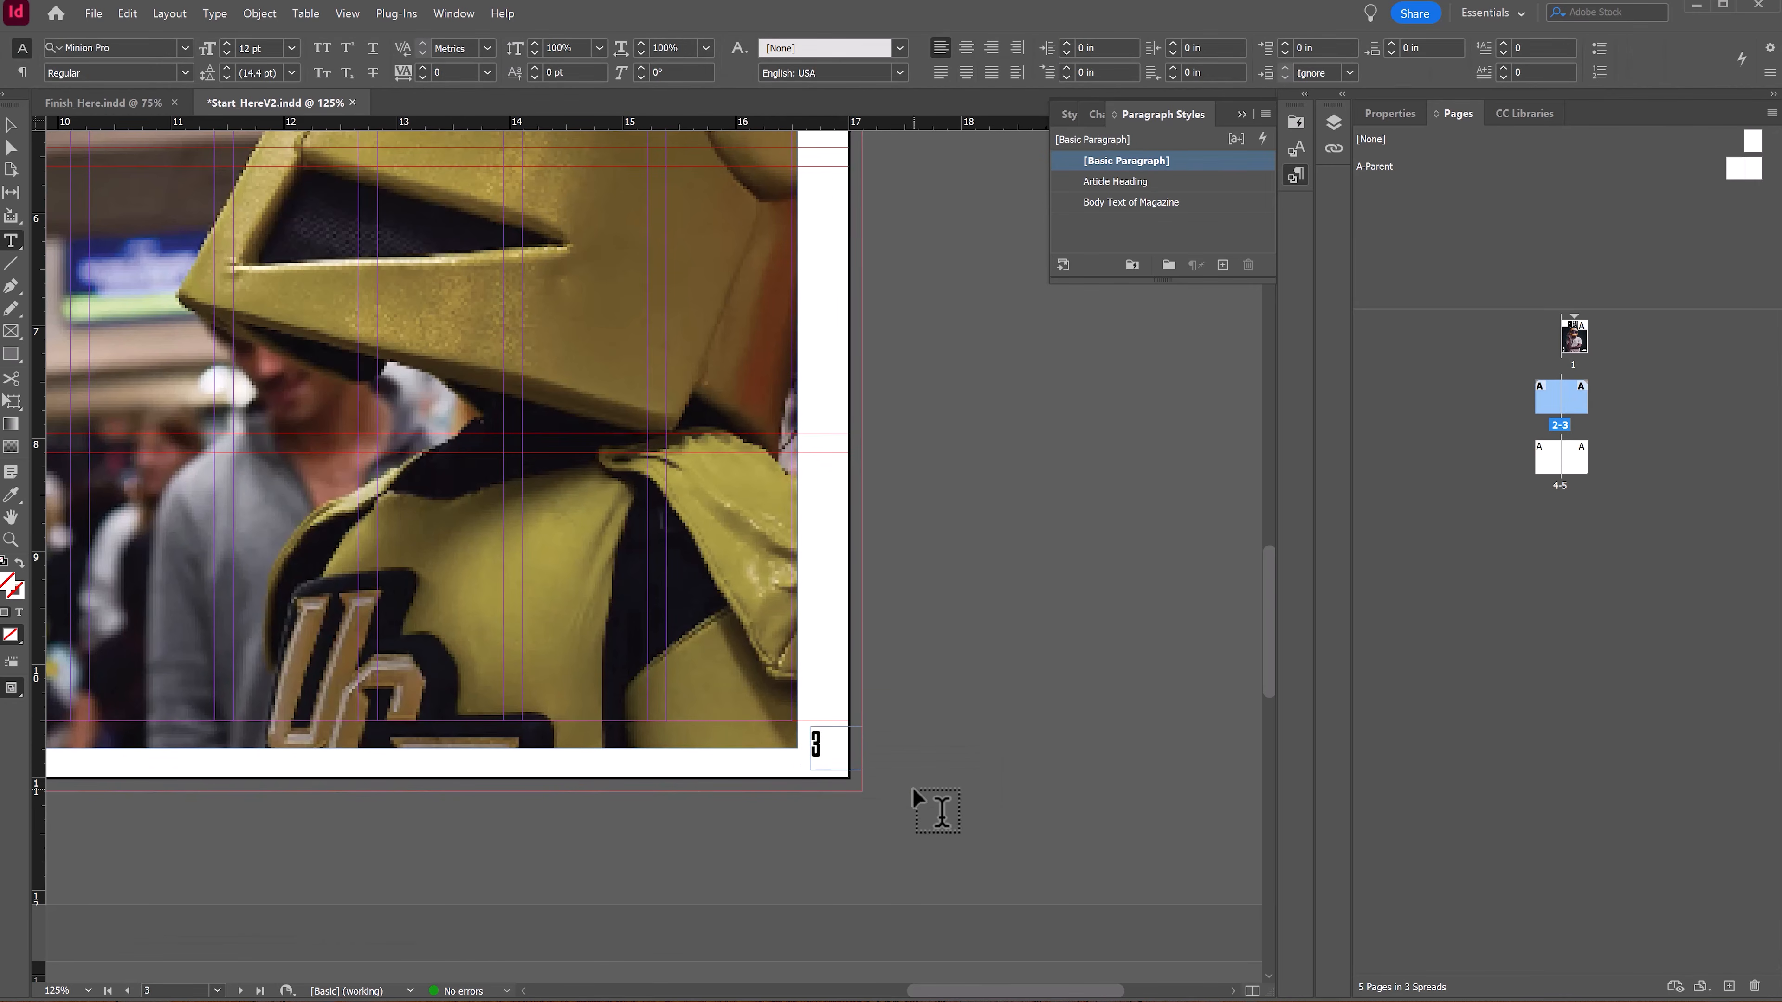
left_click(13, 121)
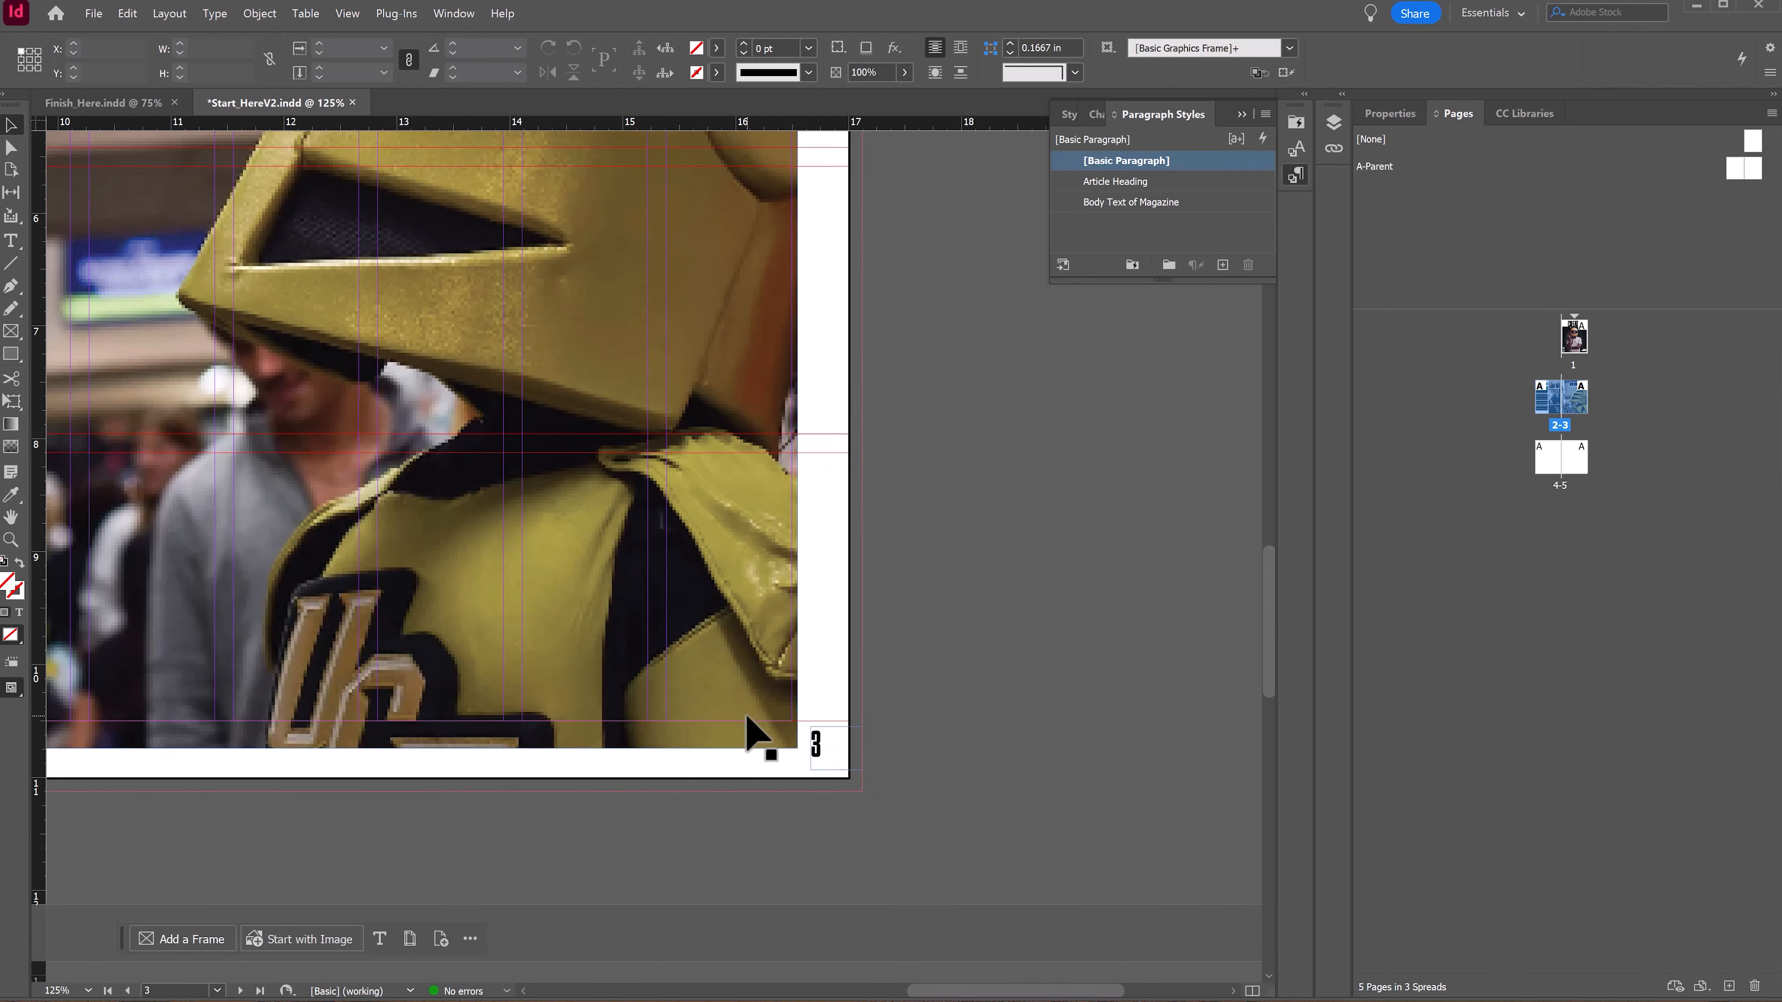
left_click(728, 656)
left_click_drag(756, 677, 780, 699)
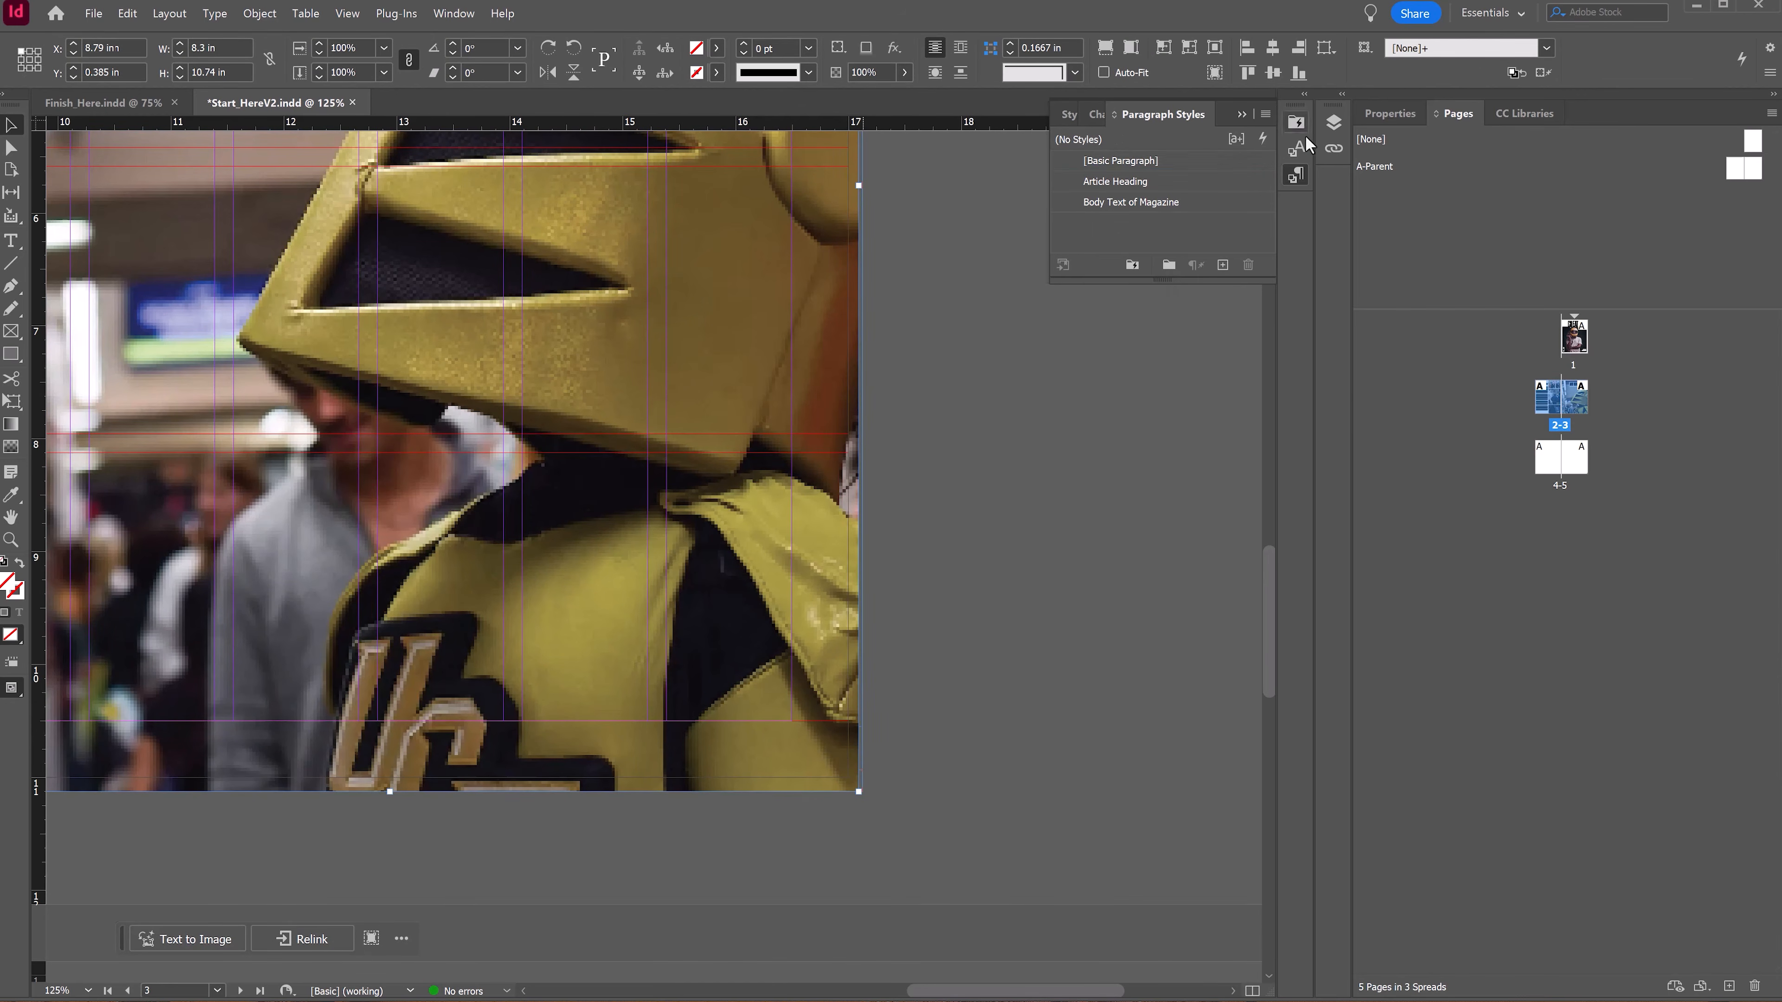
Step: Restack the page-3 text frame to the top of Layer 1, temporarily hiding and re-showing the Knightro.png image
left_click(1333, 124)
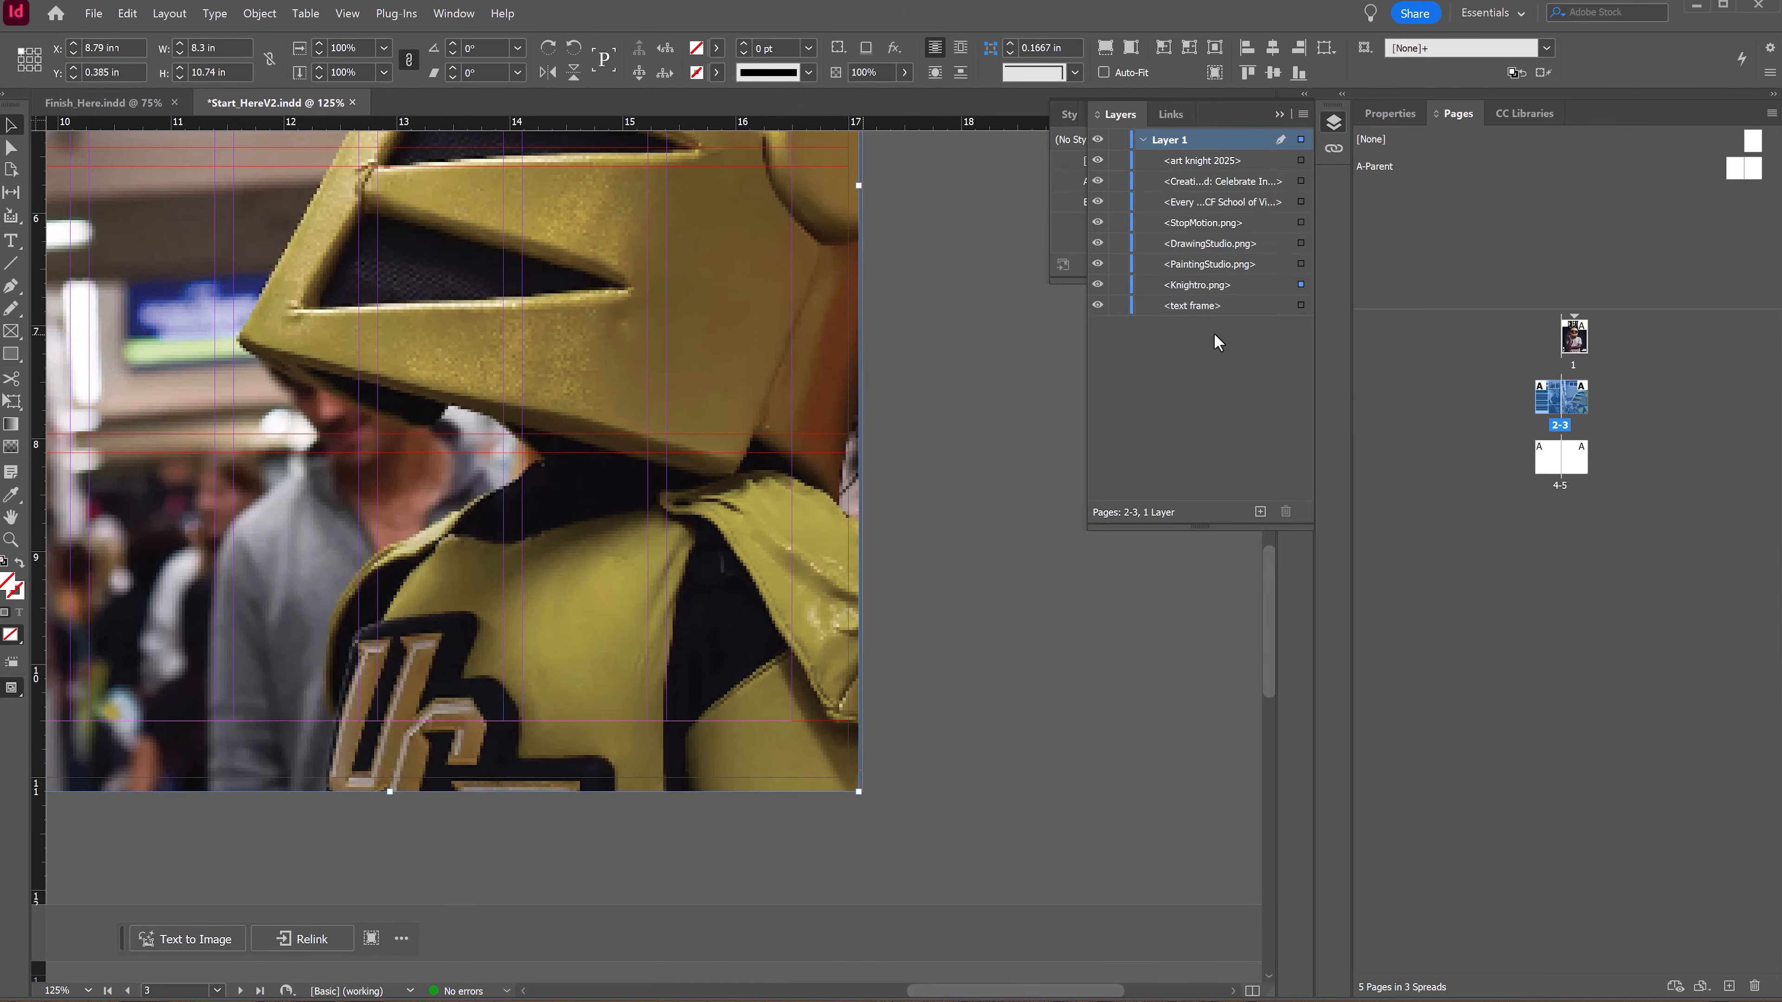
left_click(1098, 285)
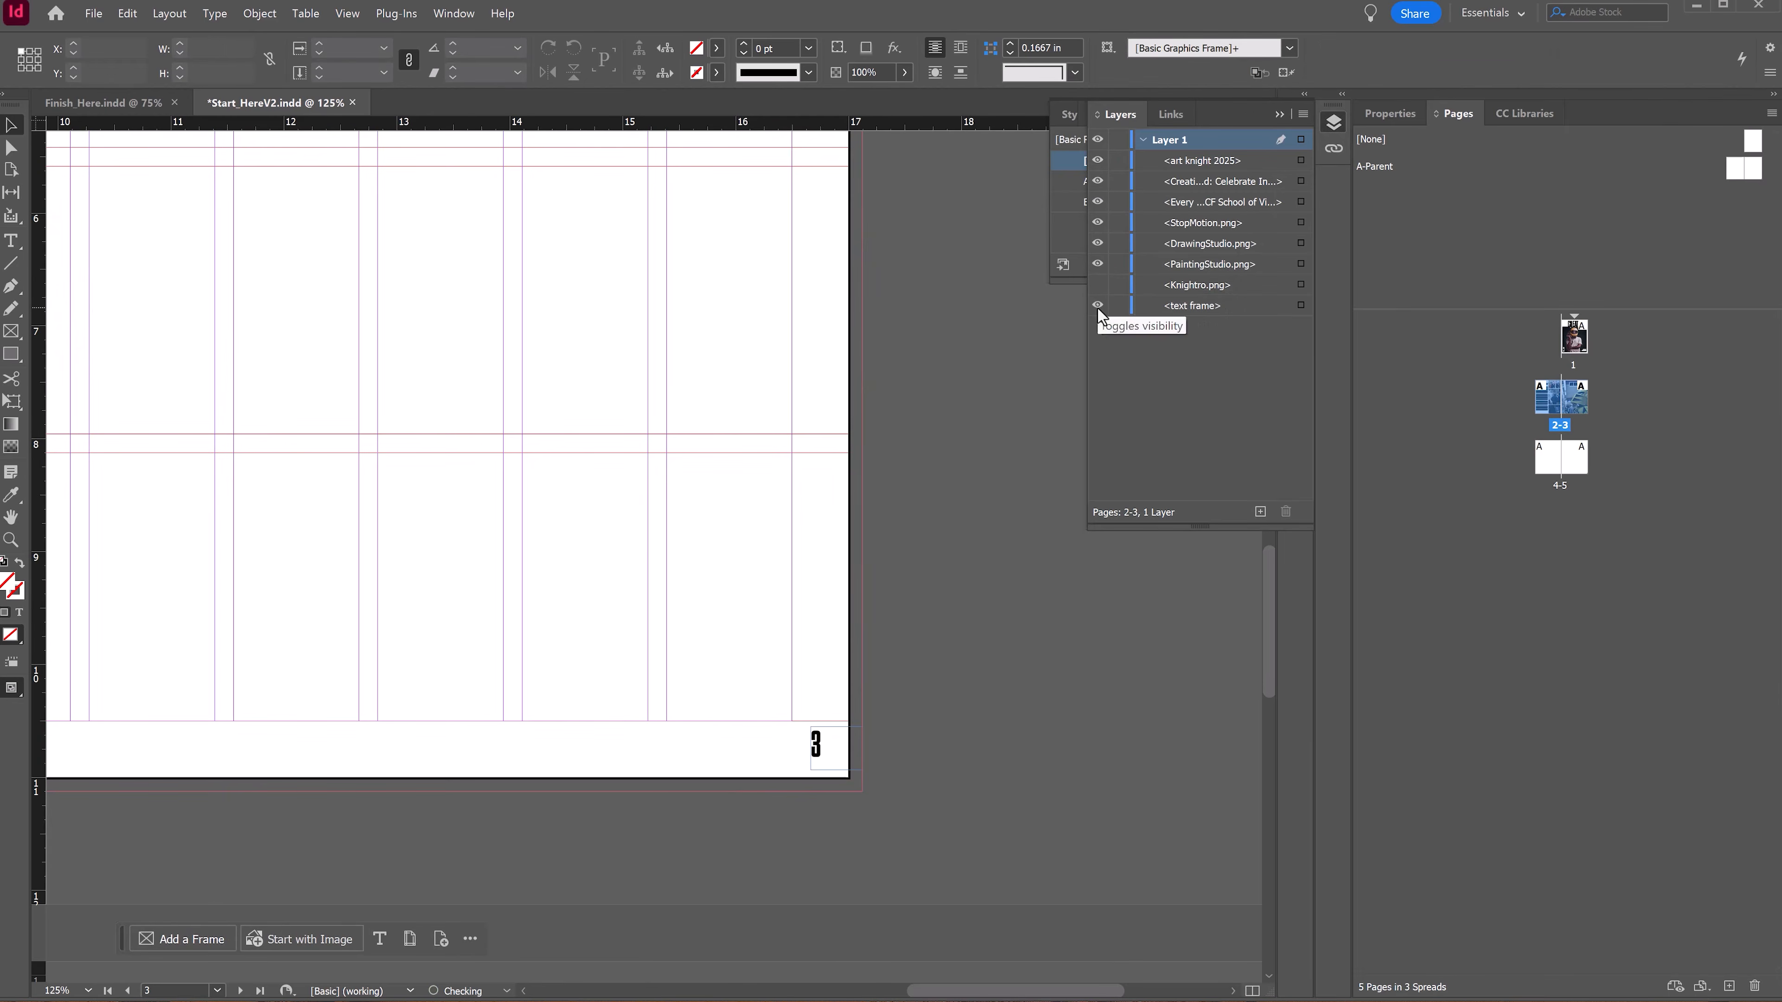
left_click_drag(1192, 306, 1201, 151)
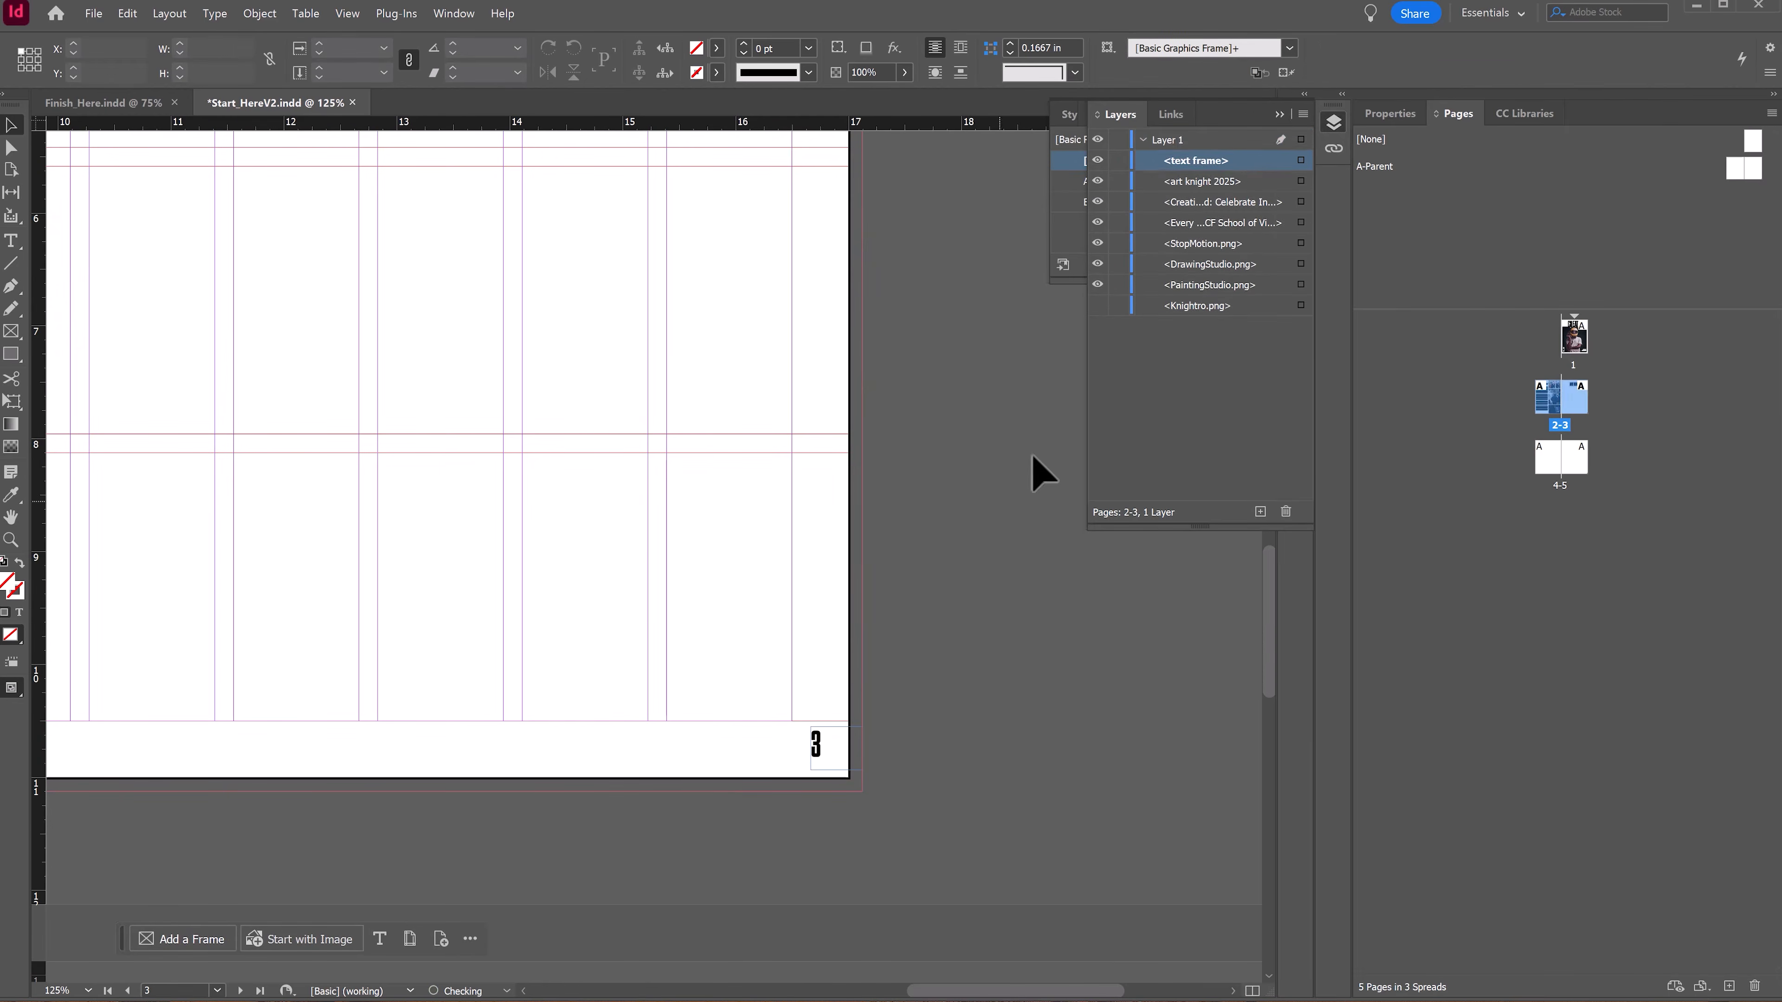
left_click(1098, 306)
Step: Zoom out and enlarge the Knightro photo frame on page 3 to bleed, about 8.865 × 11.25 in at X 8.26 in, Y -0.125 in
key("z")
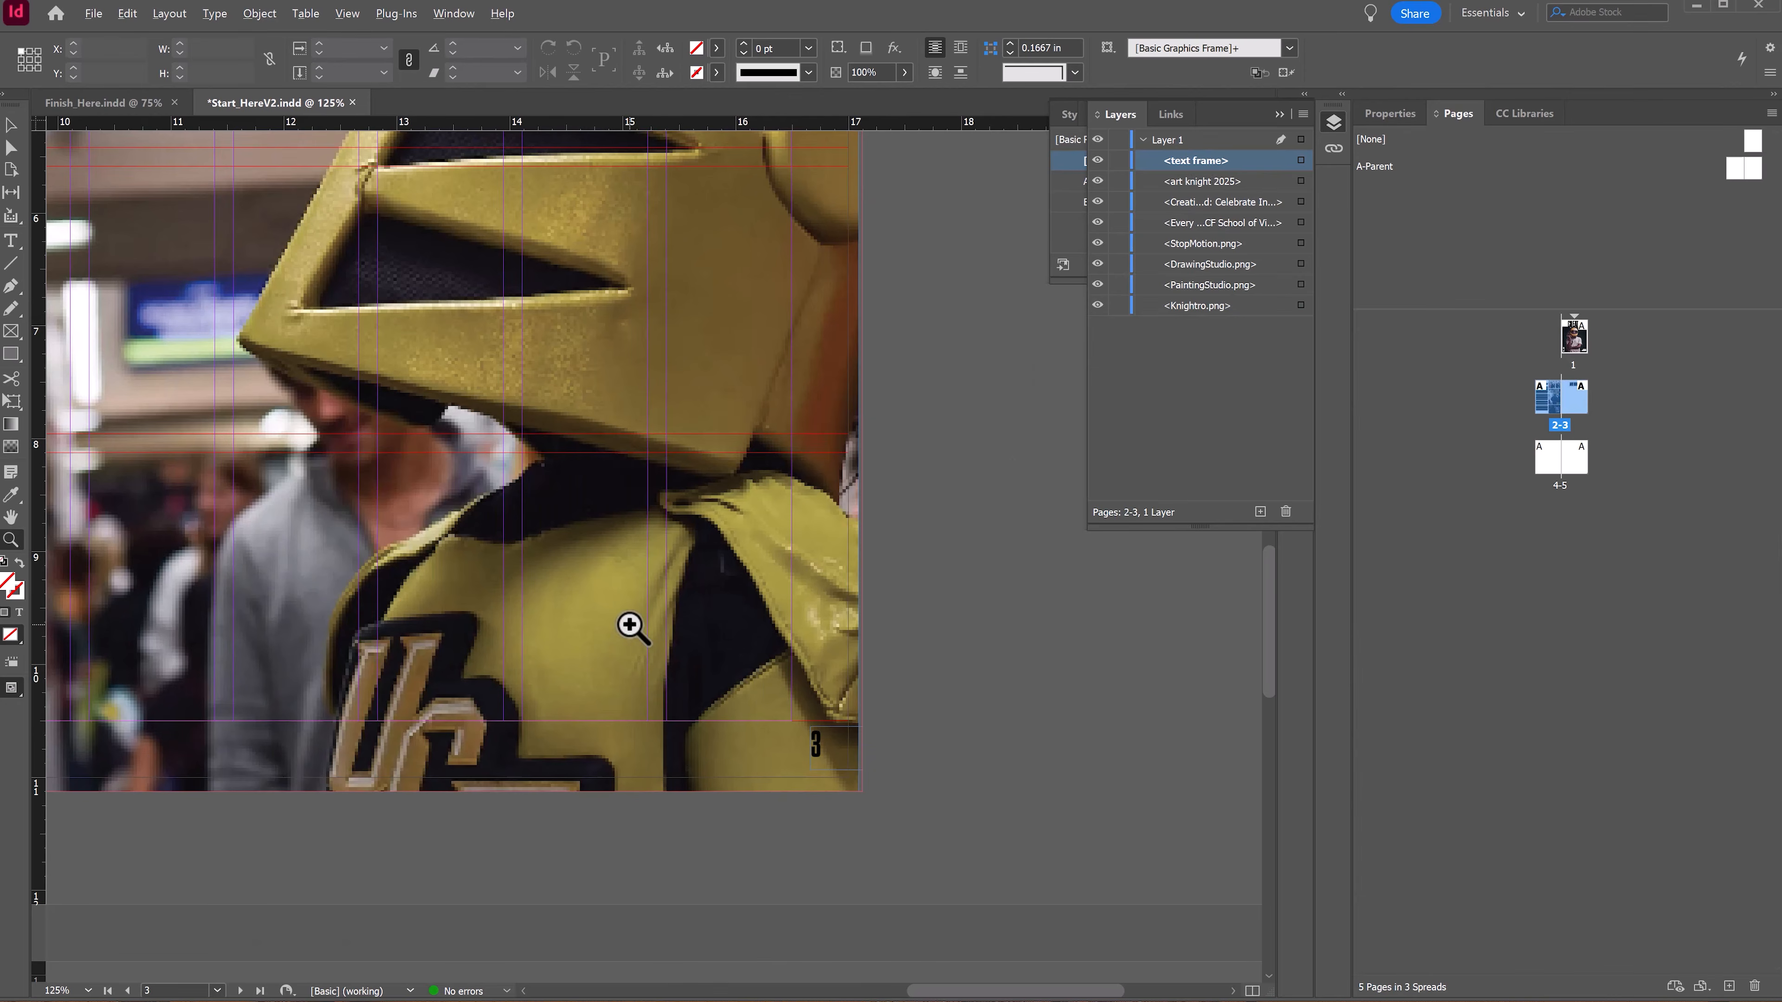
left_click(630, 624, "alt")
left_click(629, 624, "alt")
left_click_drag(629, 625, 687, 841)
key("v")
left_click(435, 323)
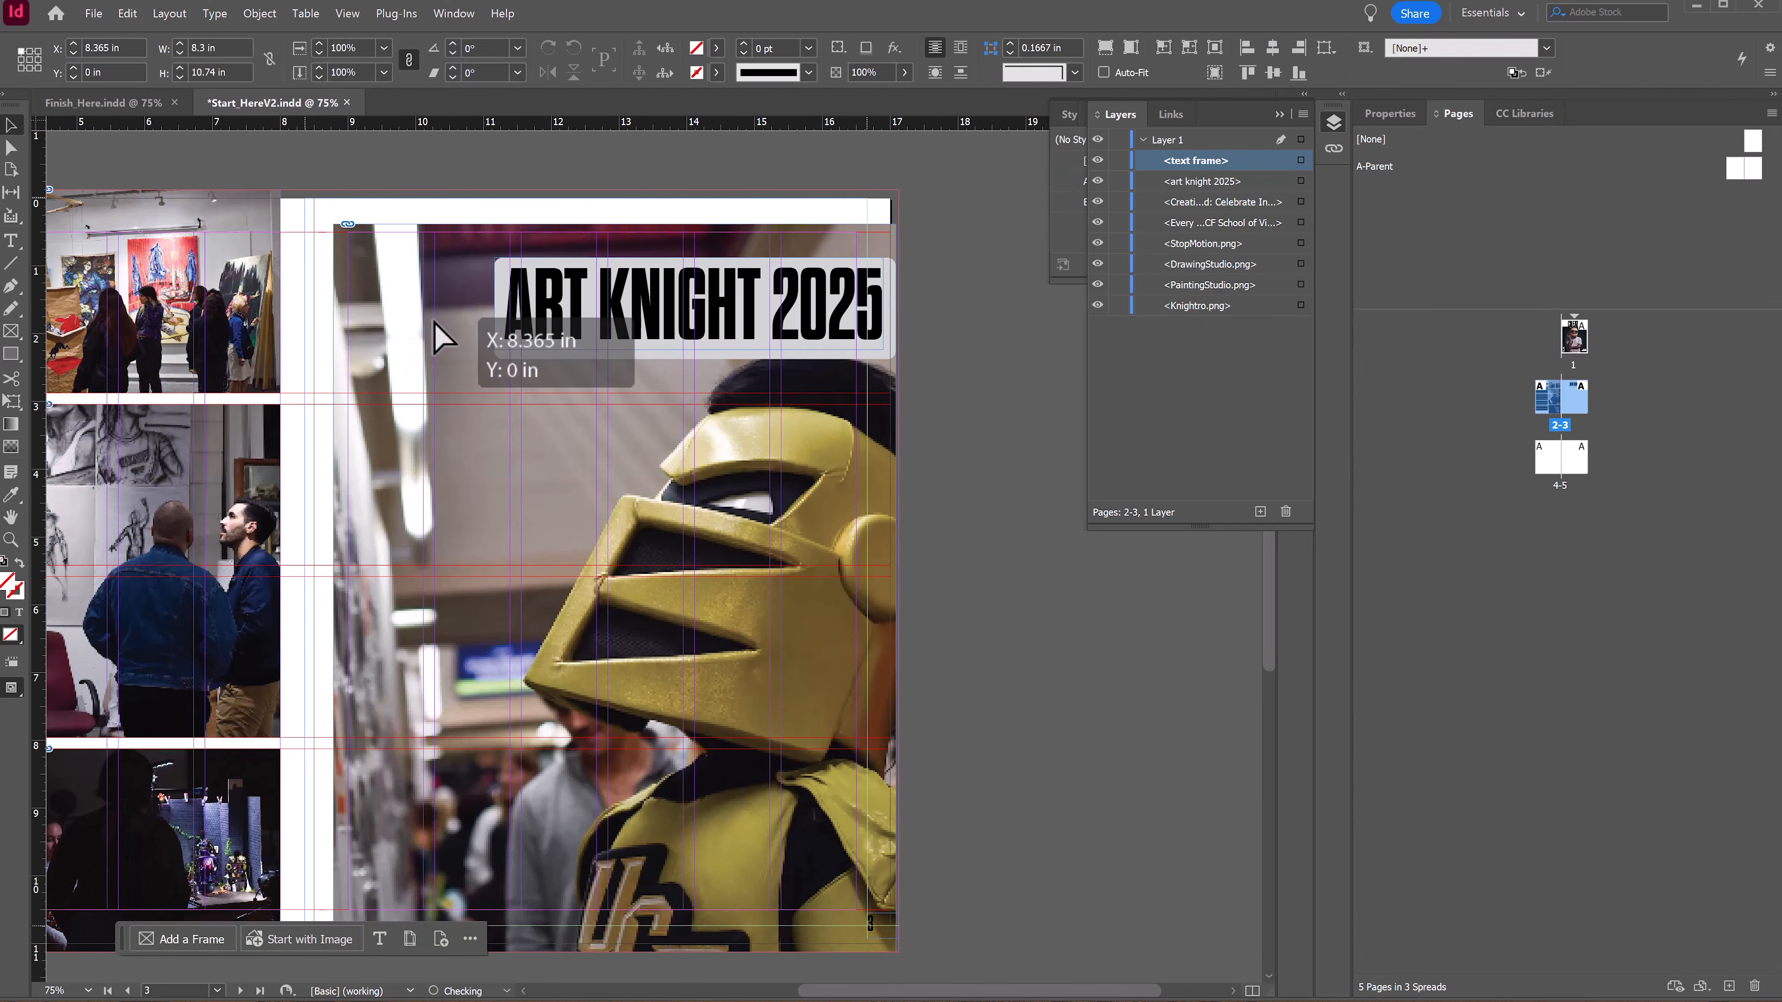
left_click_drag(434, 323, 435, 323)
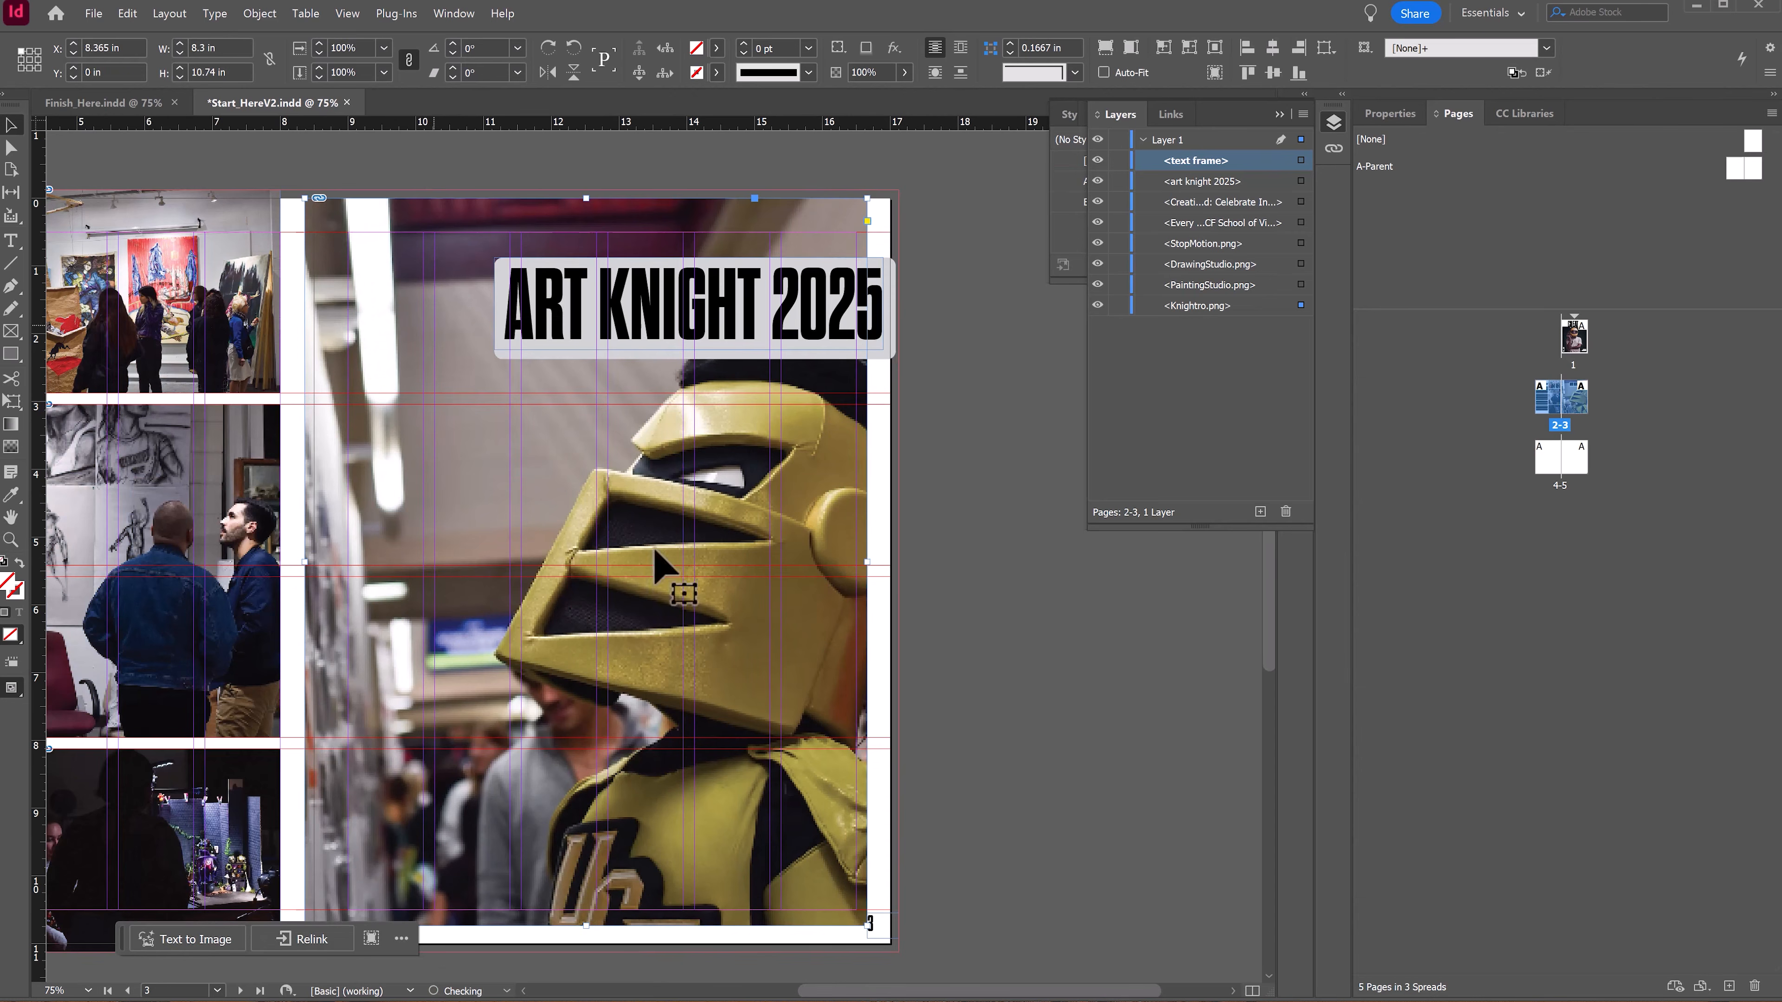
left_click_drag(870, 923, 899, 953)
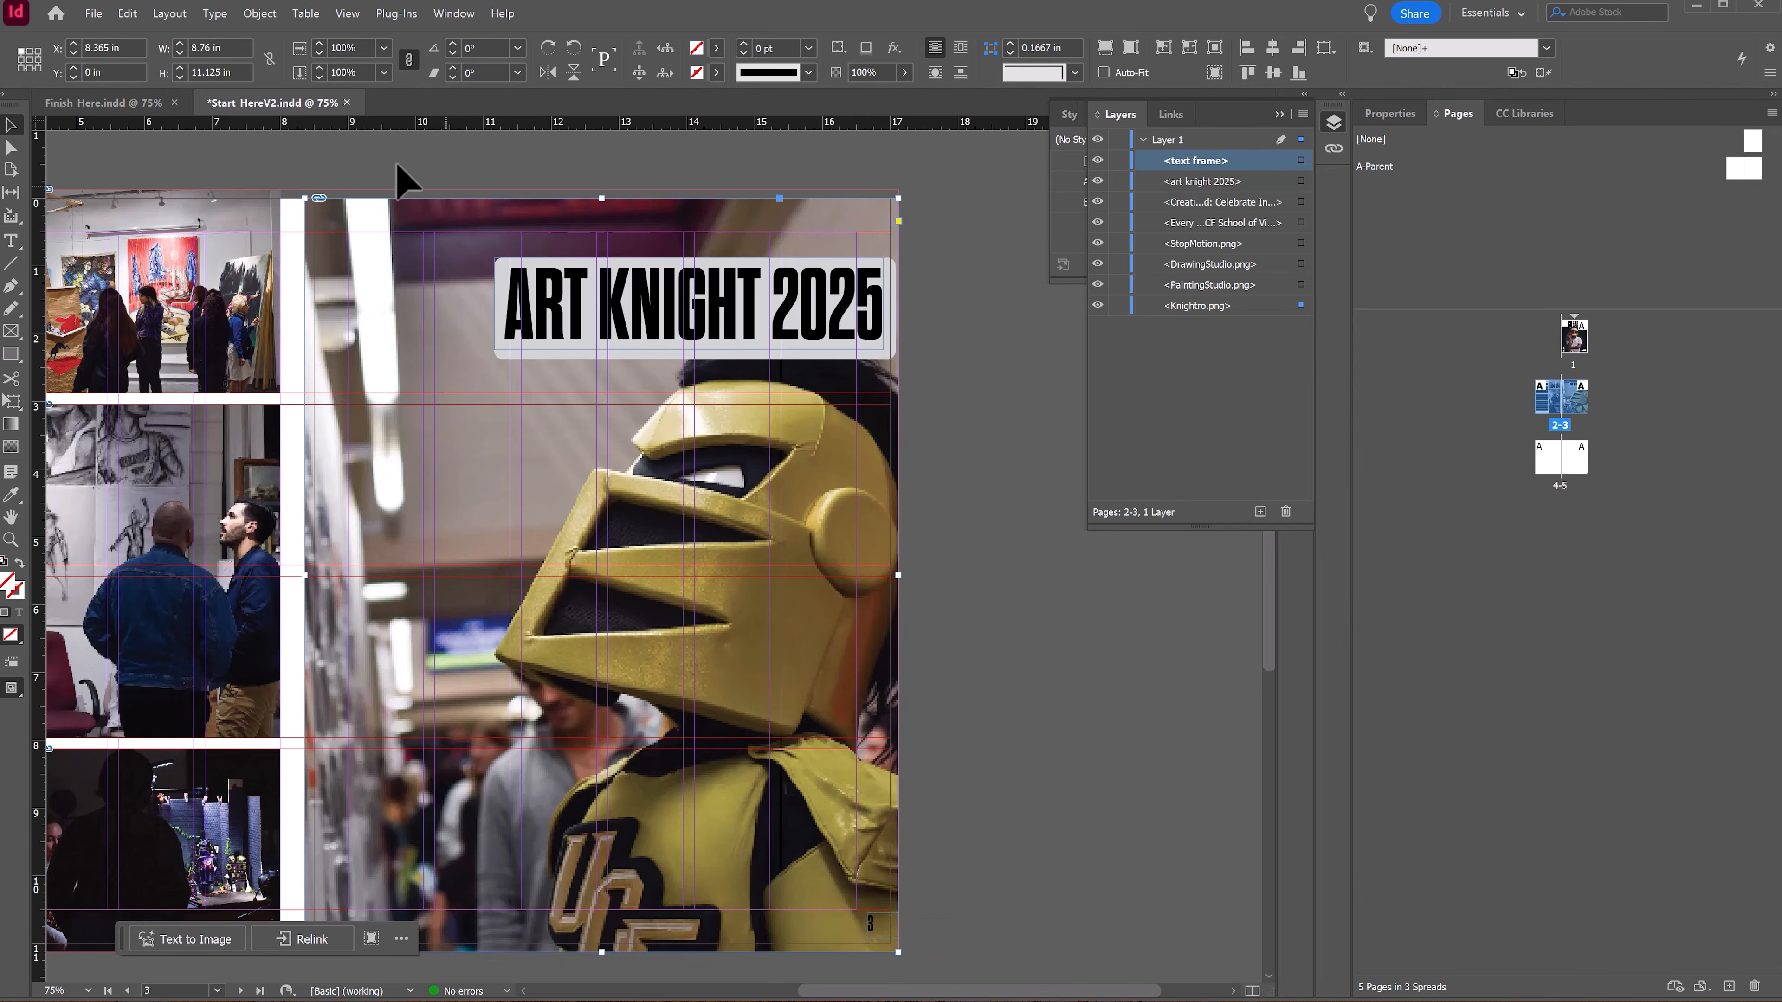
left_click_drag(301, 193, 293, 194)
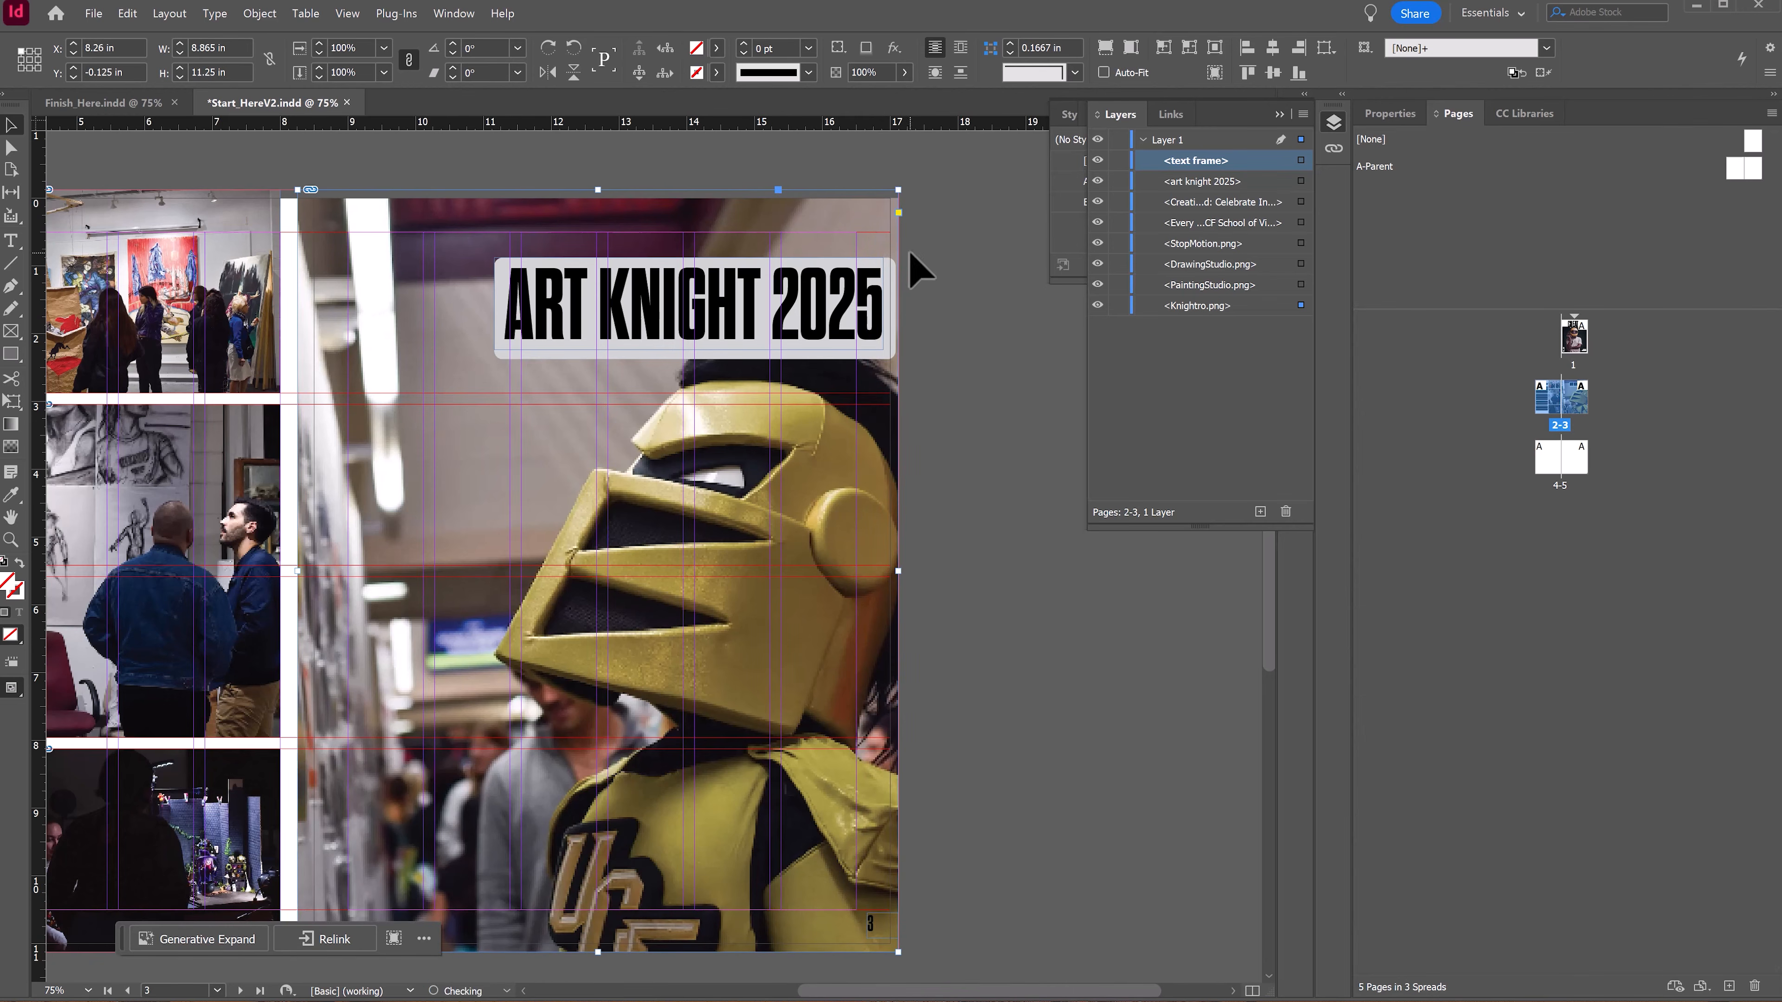
left_click(976, 485)
Step: Switch to Preview mode and scroll through the spreads to review the layout
scroll(982, 484, "down", 3)
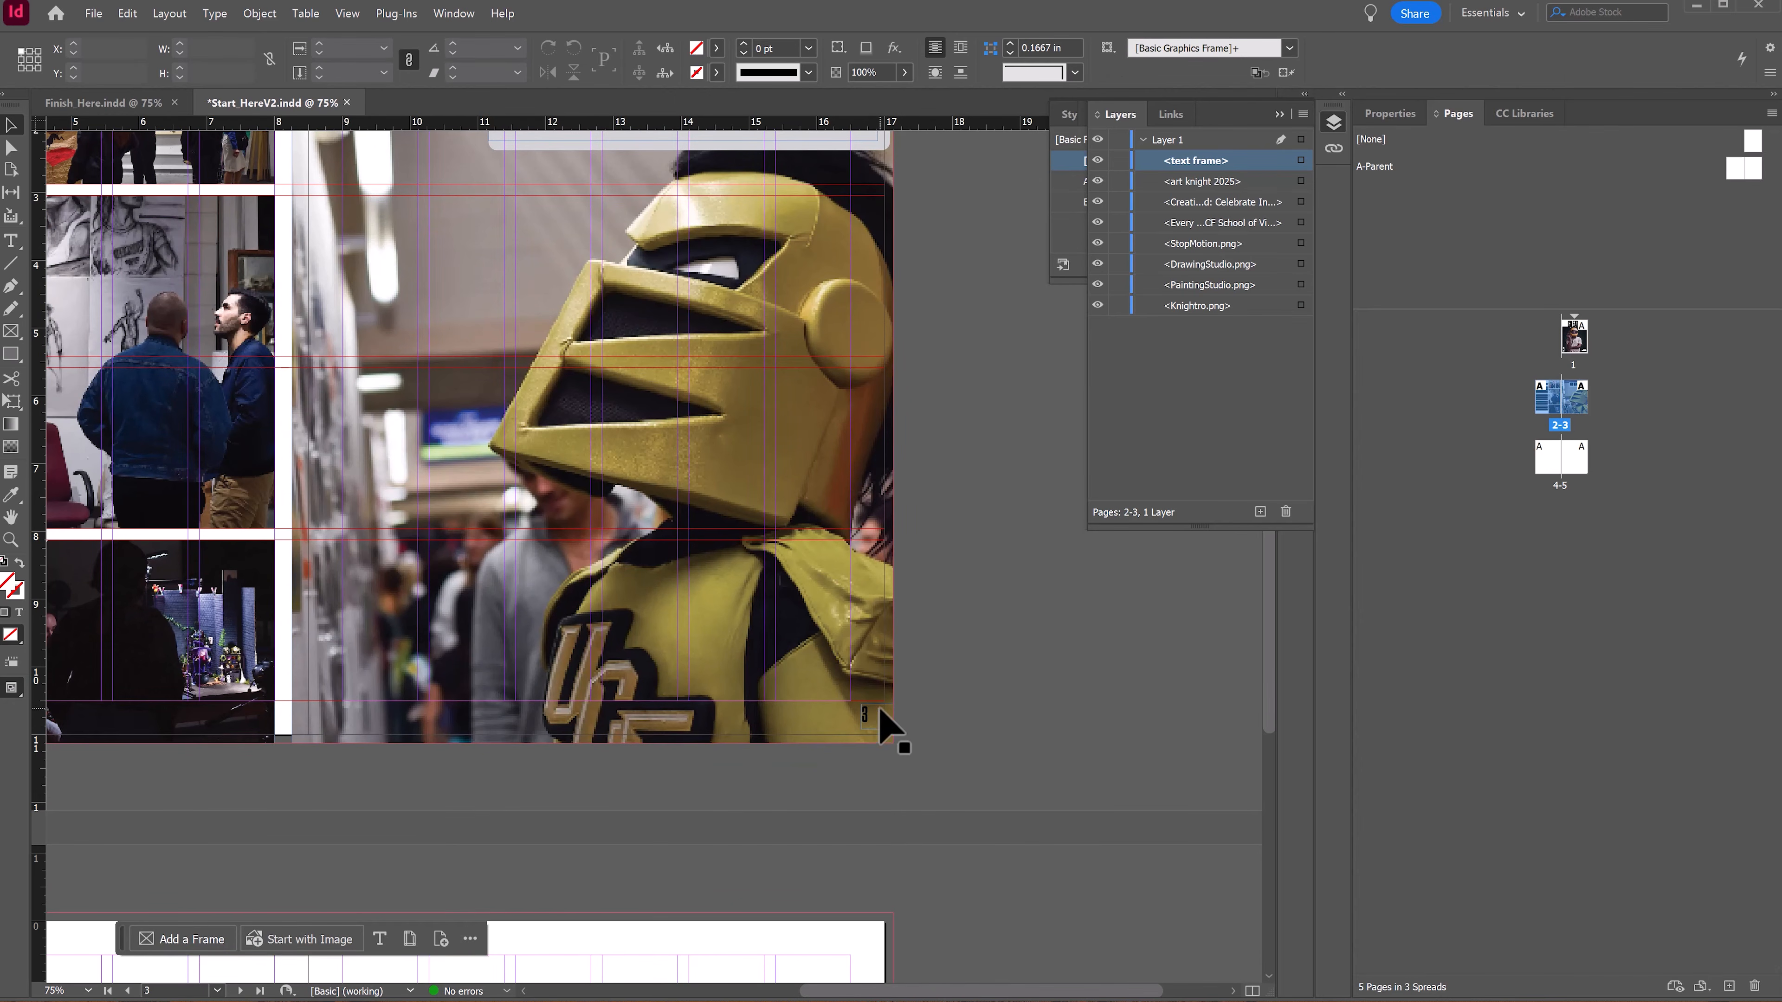
left_click_drag(257, 395, 451, 414)
key("w")
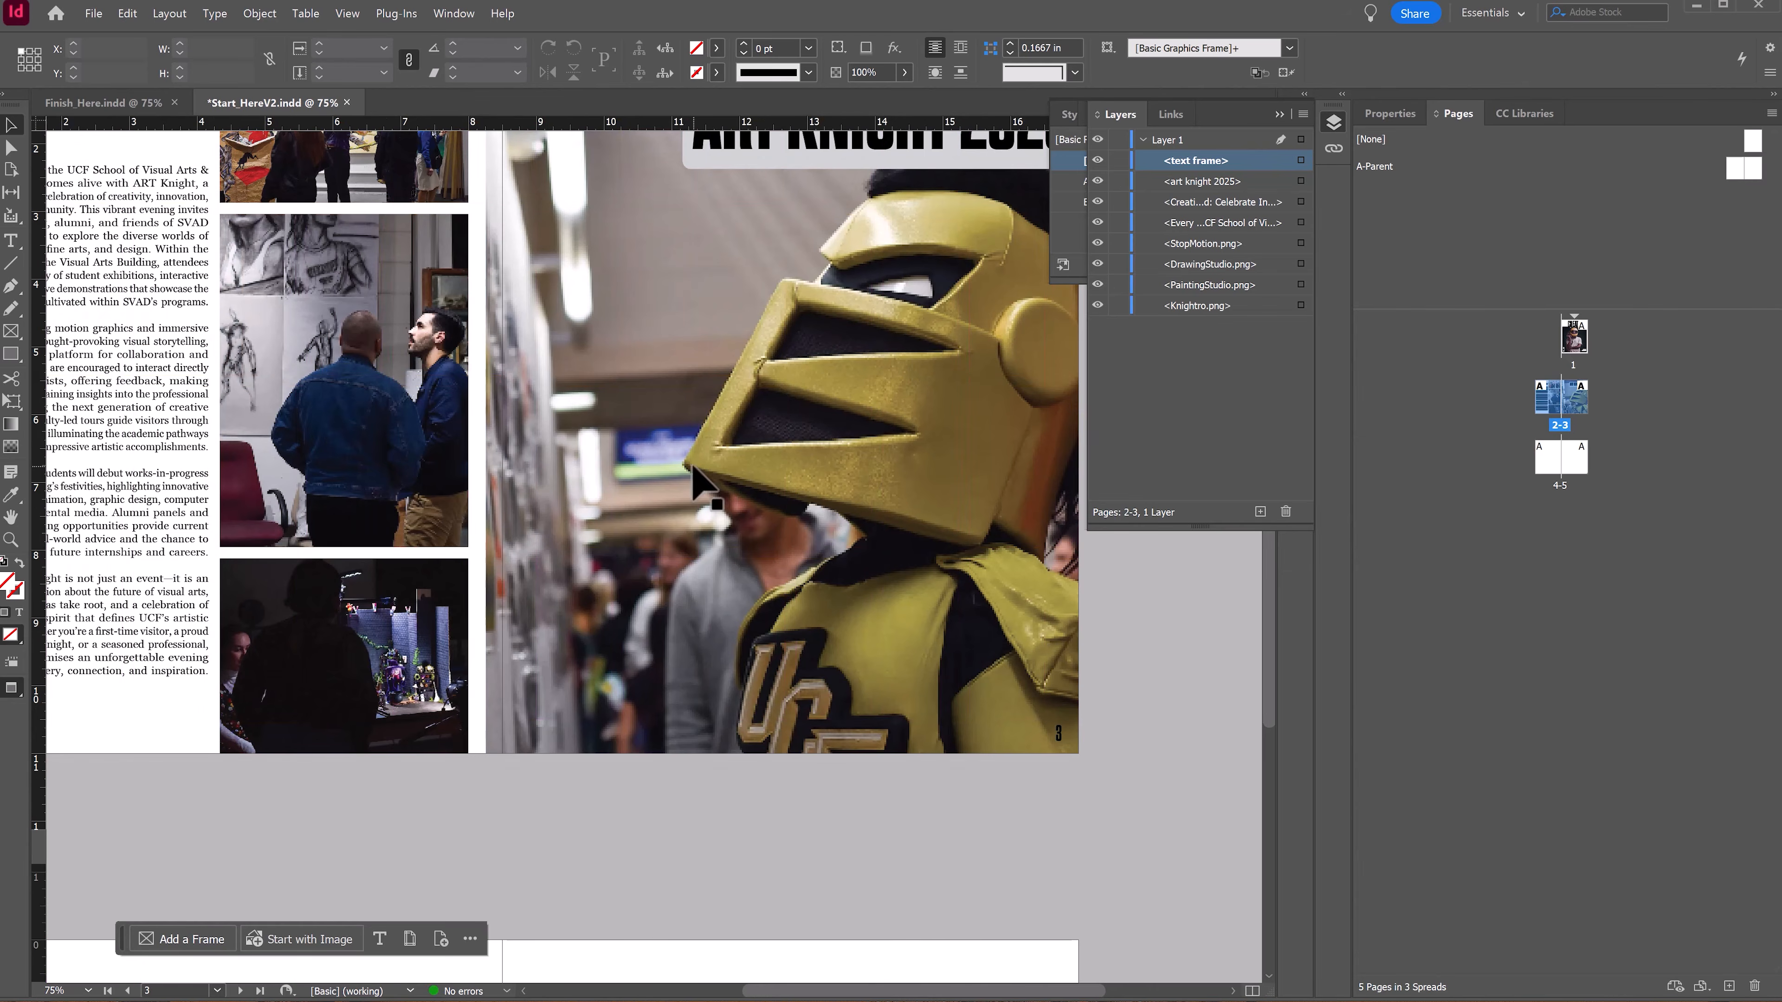
left_click_drag(636, 310, 624, 129)
left_click_drag(728, 585, 893, 58)
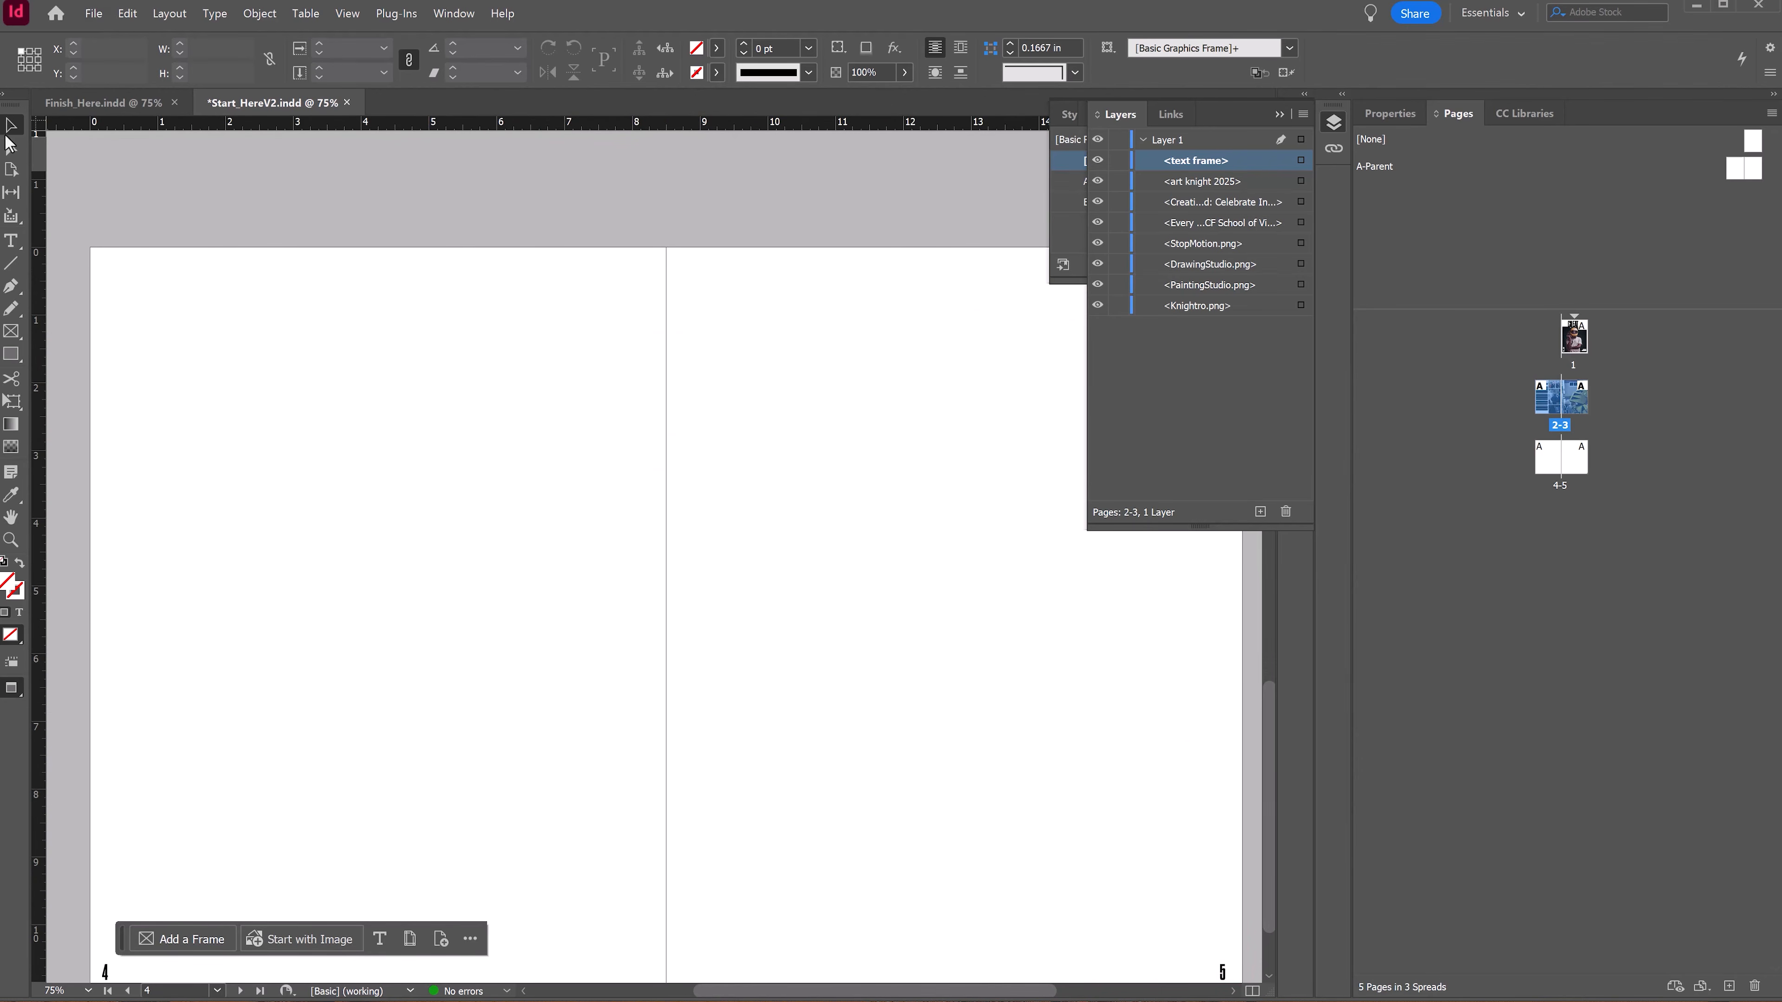
Step: Export the document as an Adobe PDF (Print) file named Finish
left_click(92, 14)
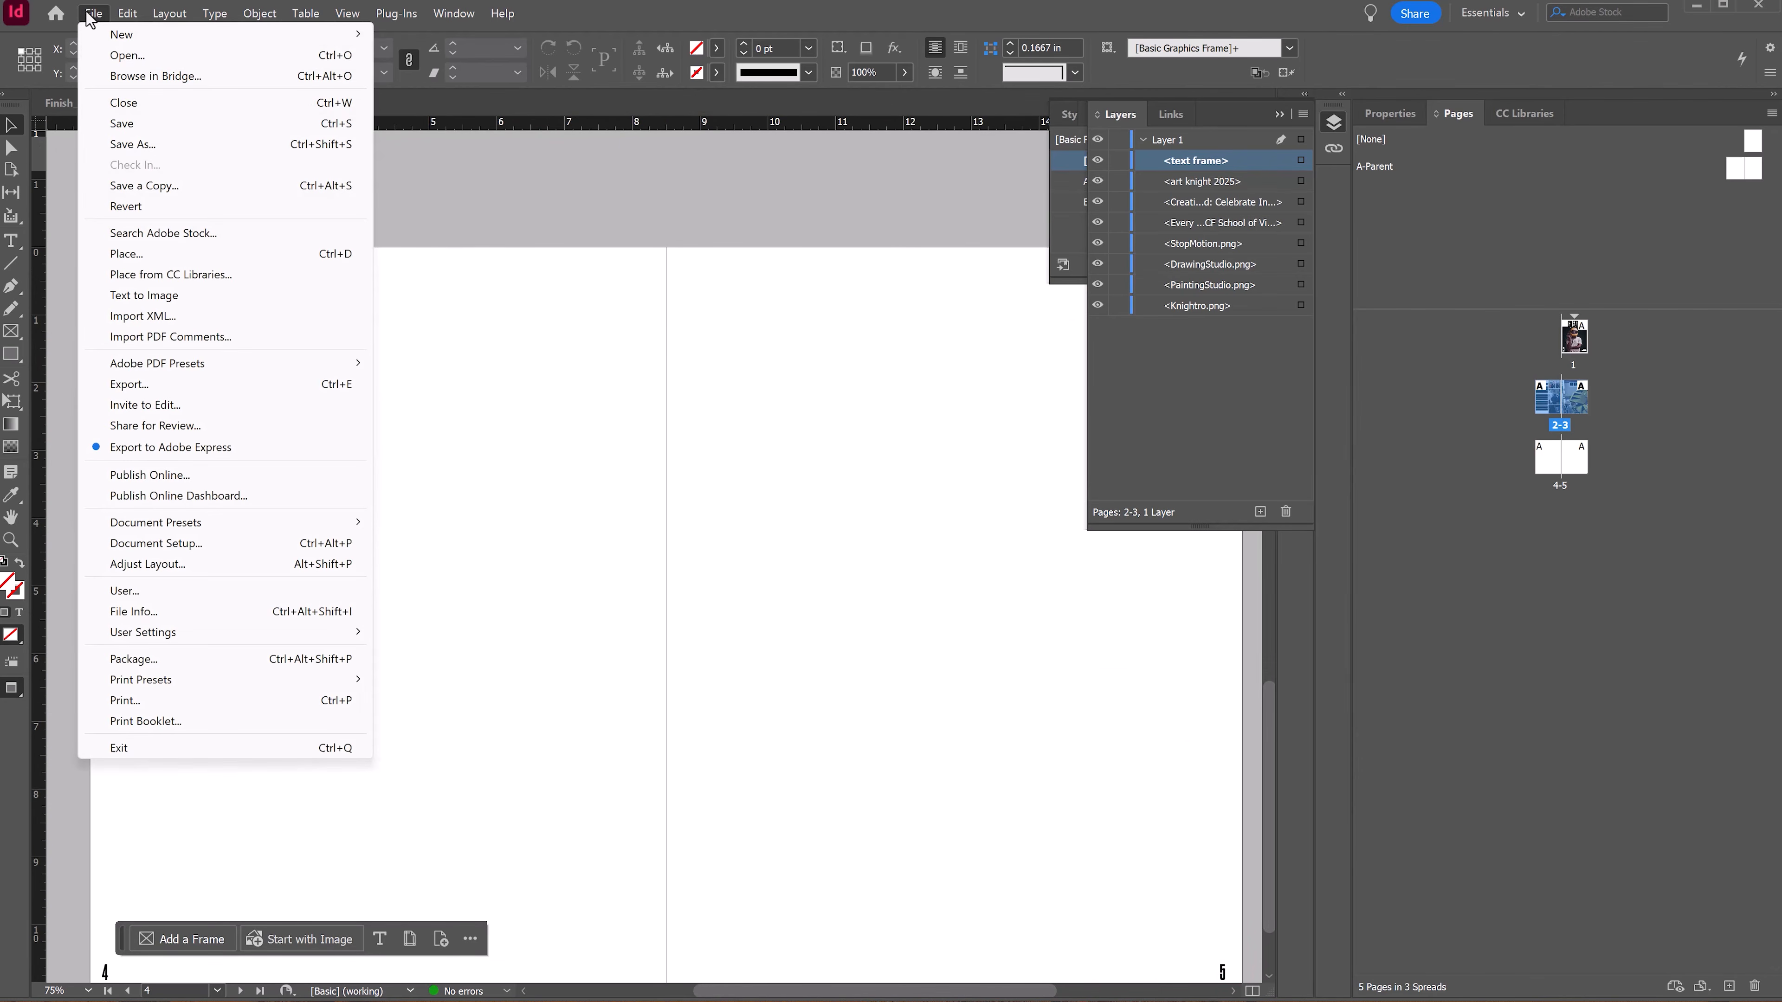
left_click(225, 382)
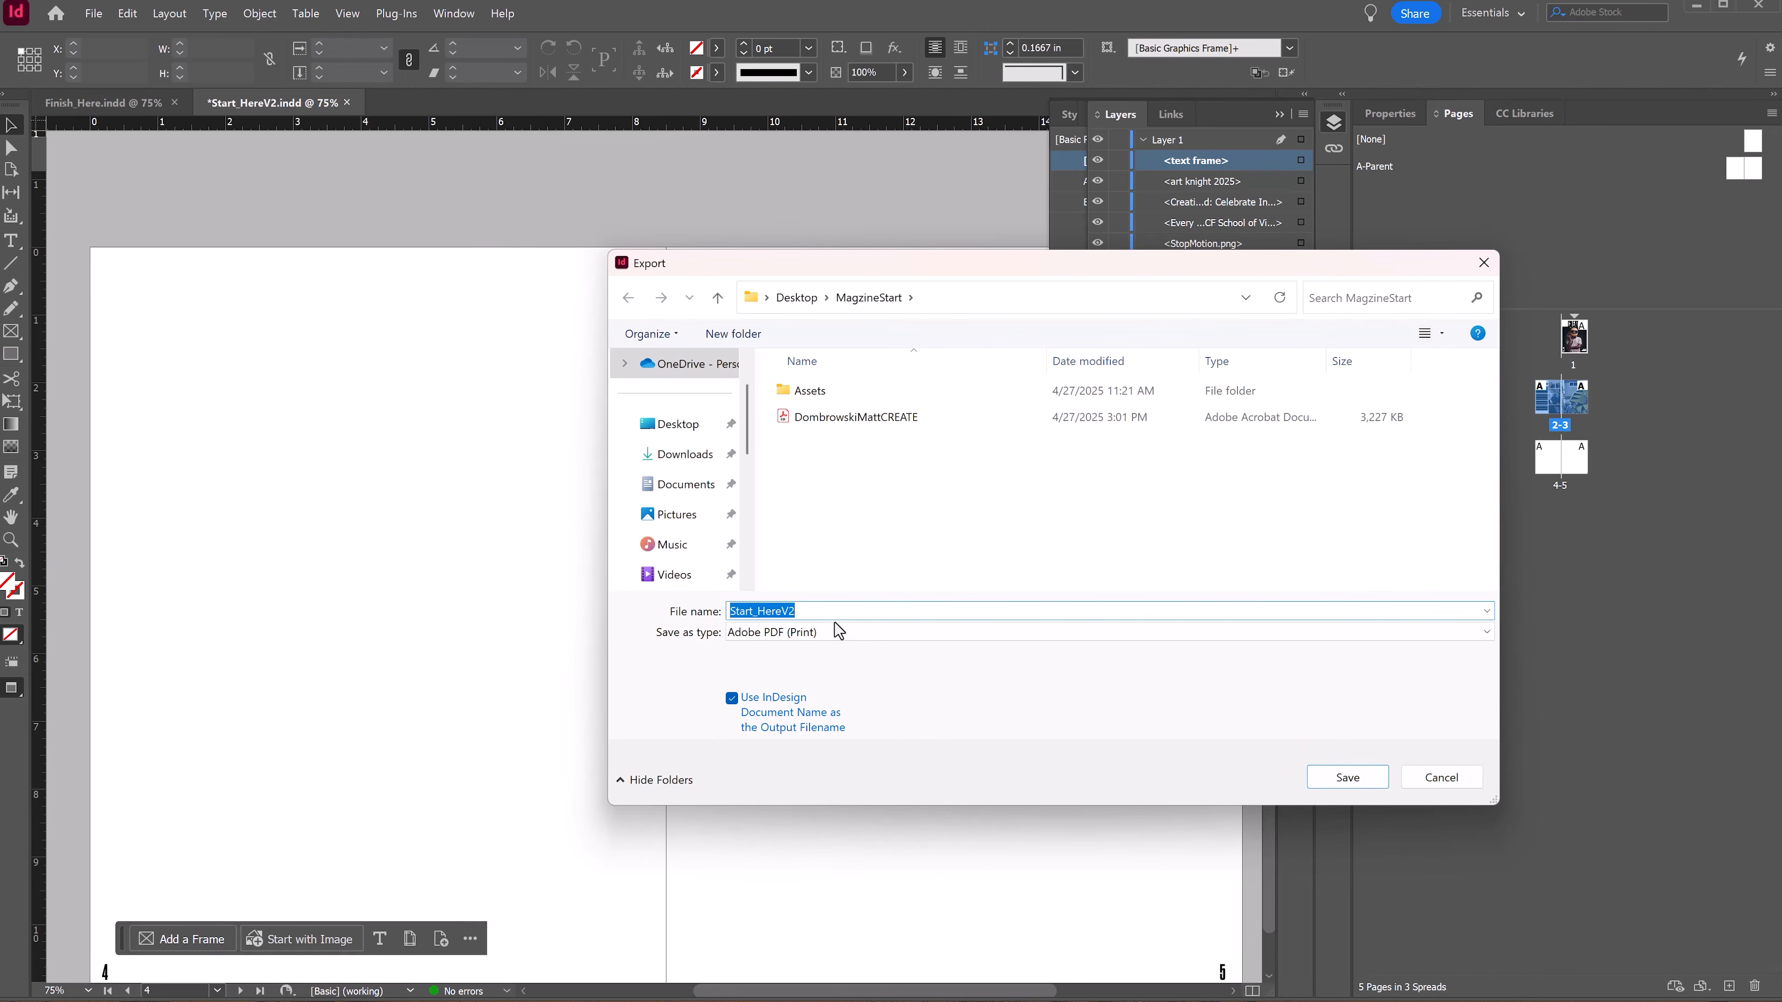
type("Finish")
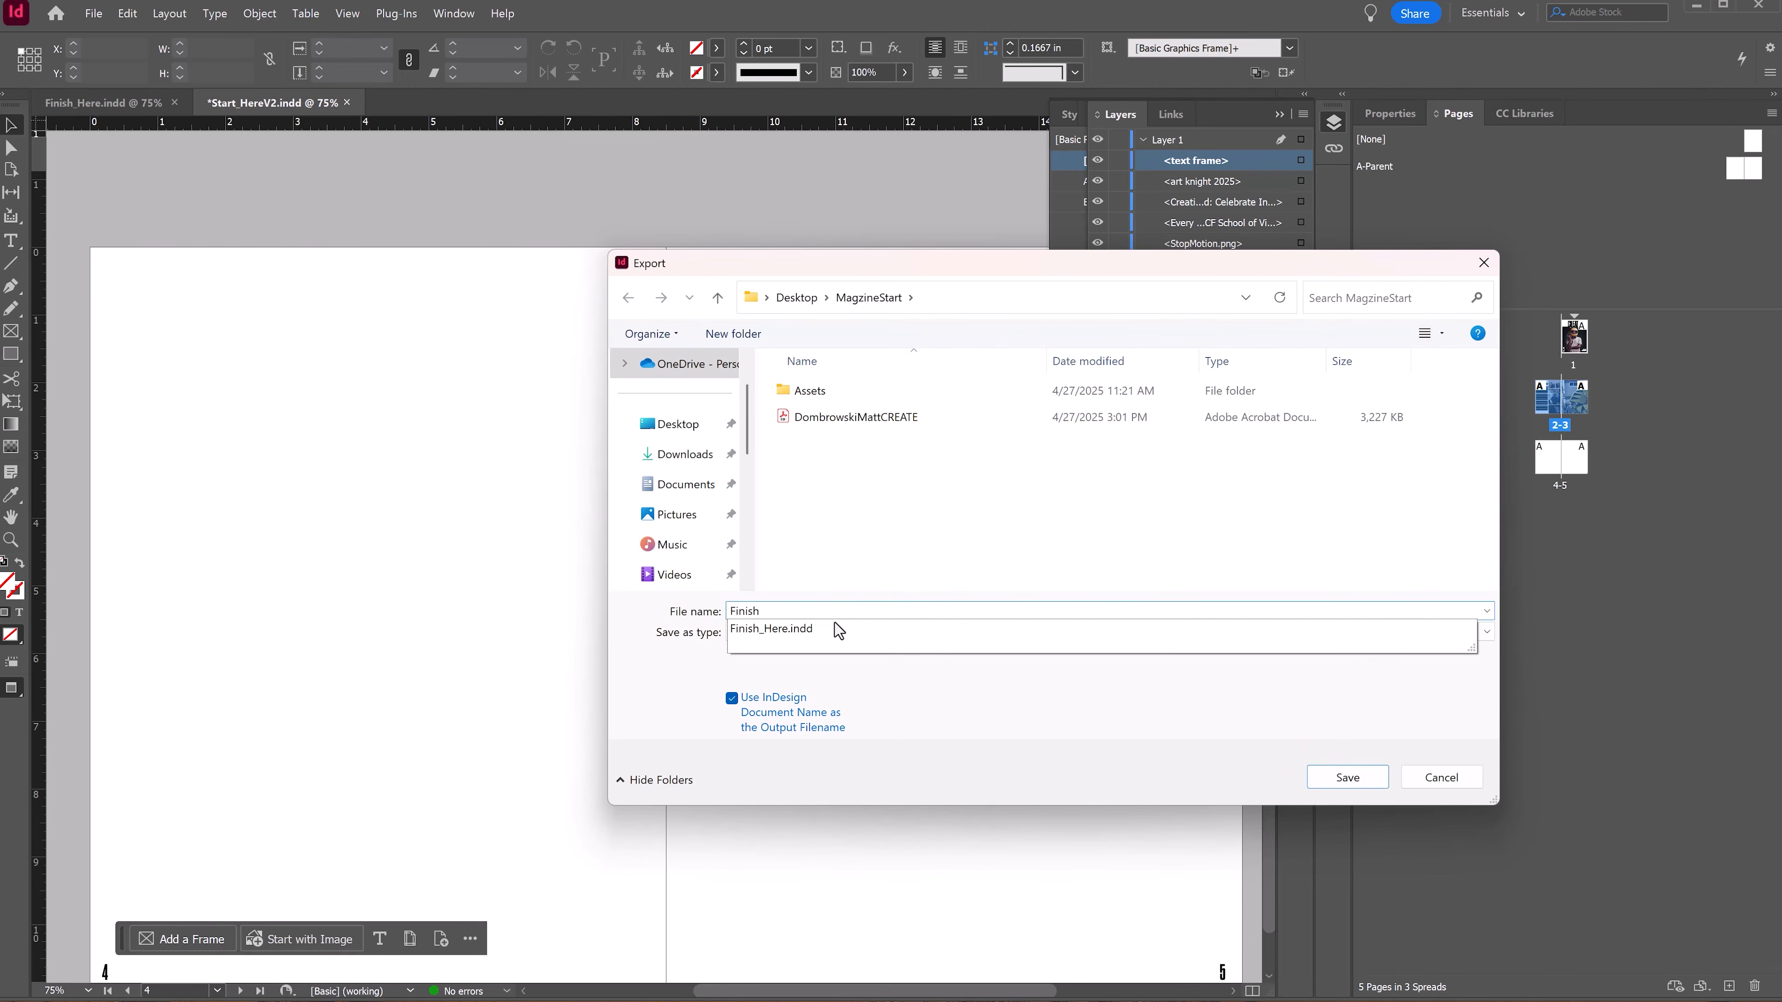
left_click(1002, 692)
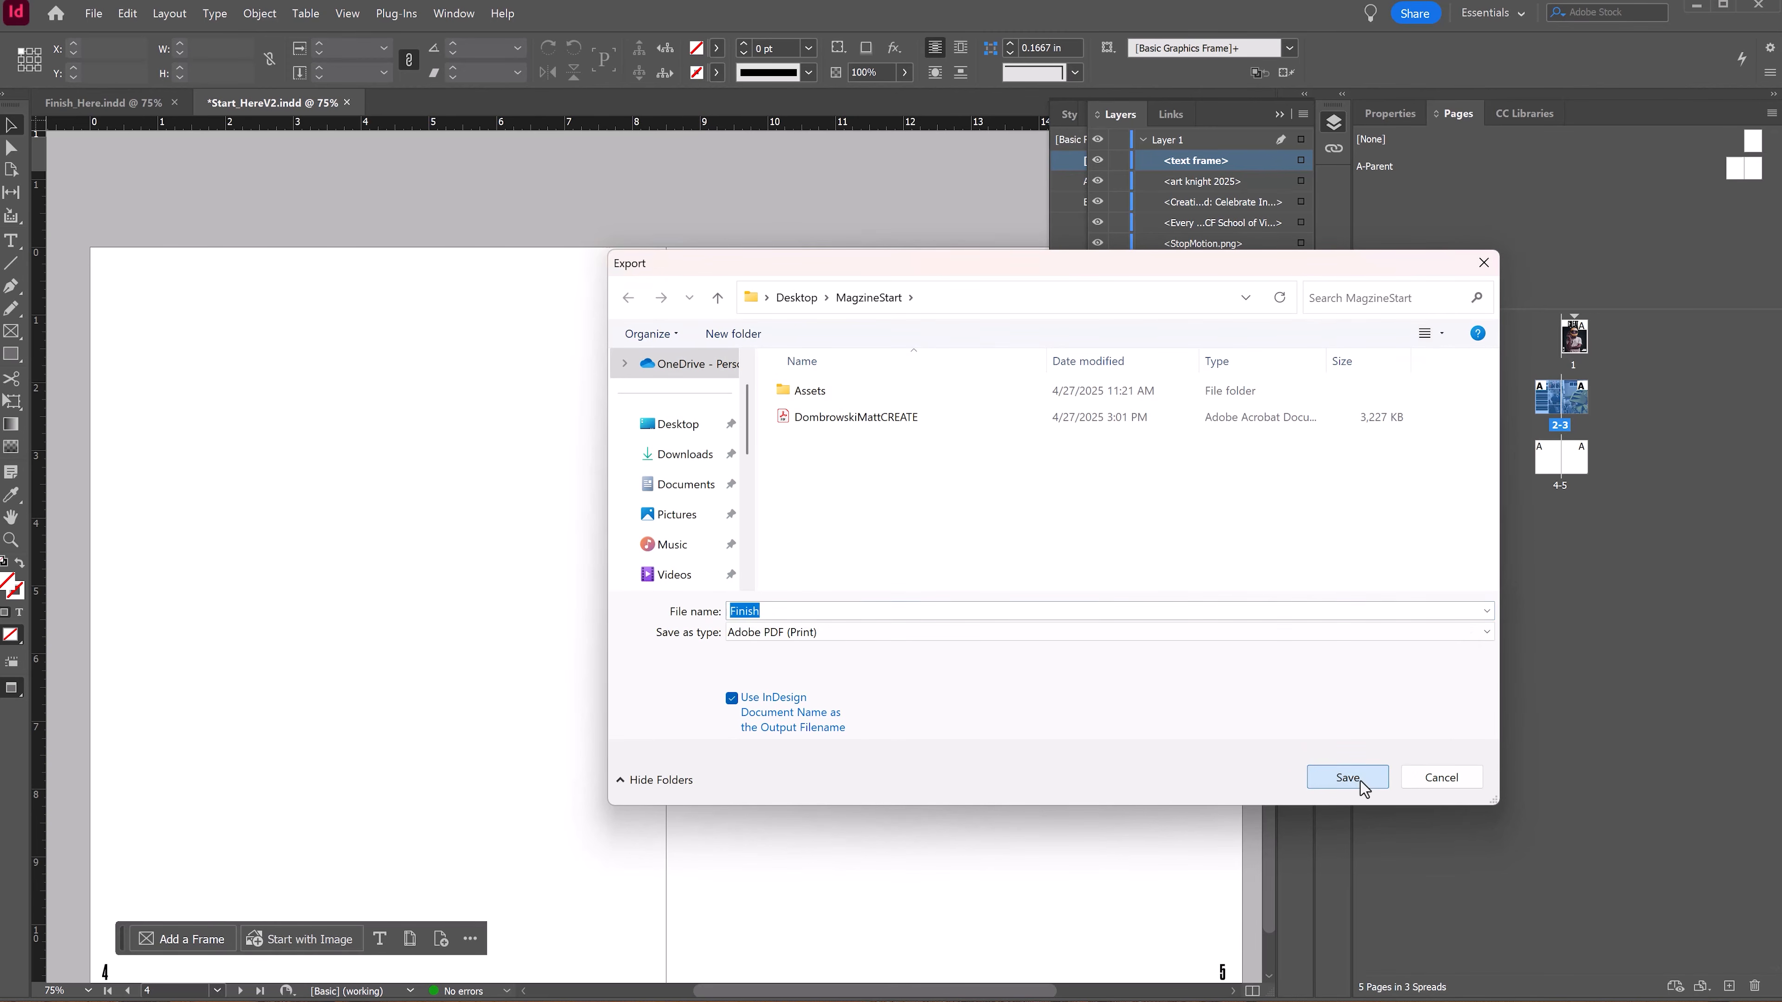
left_click(1347, 777)
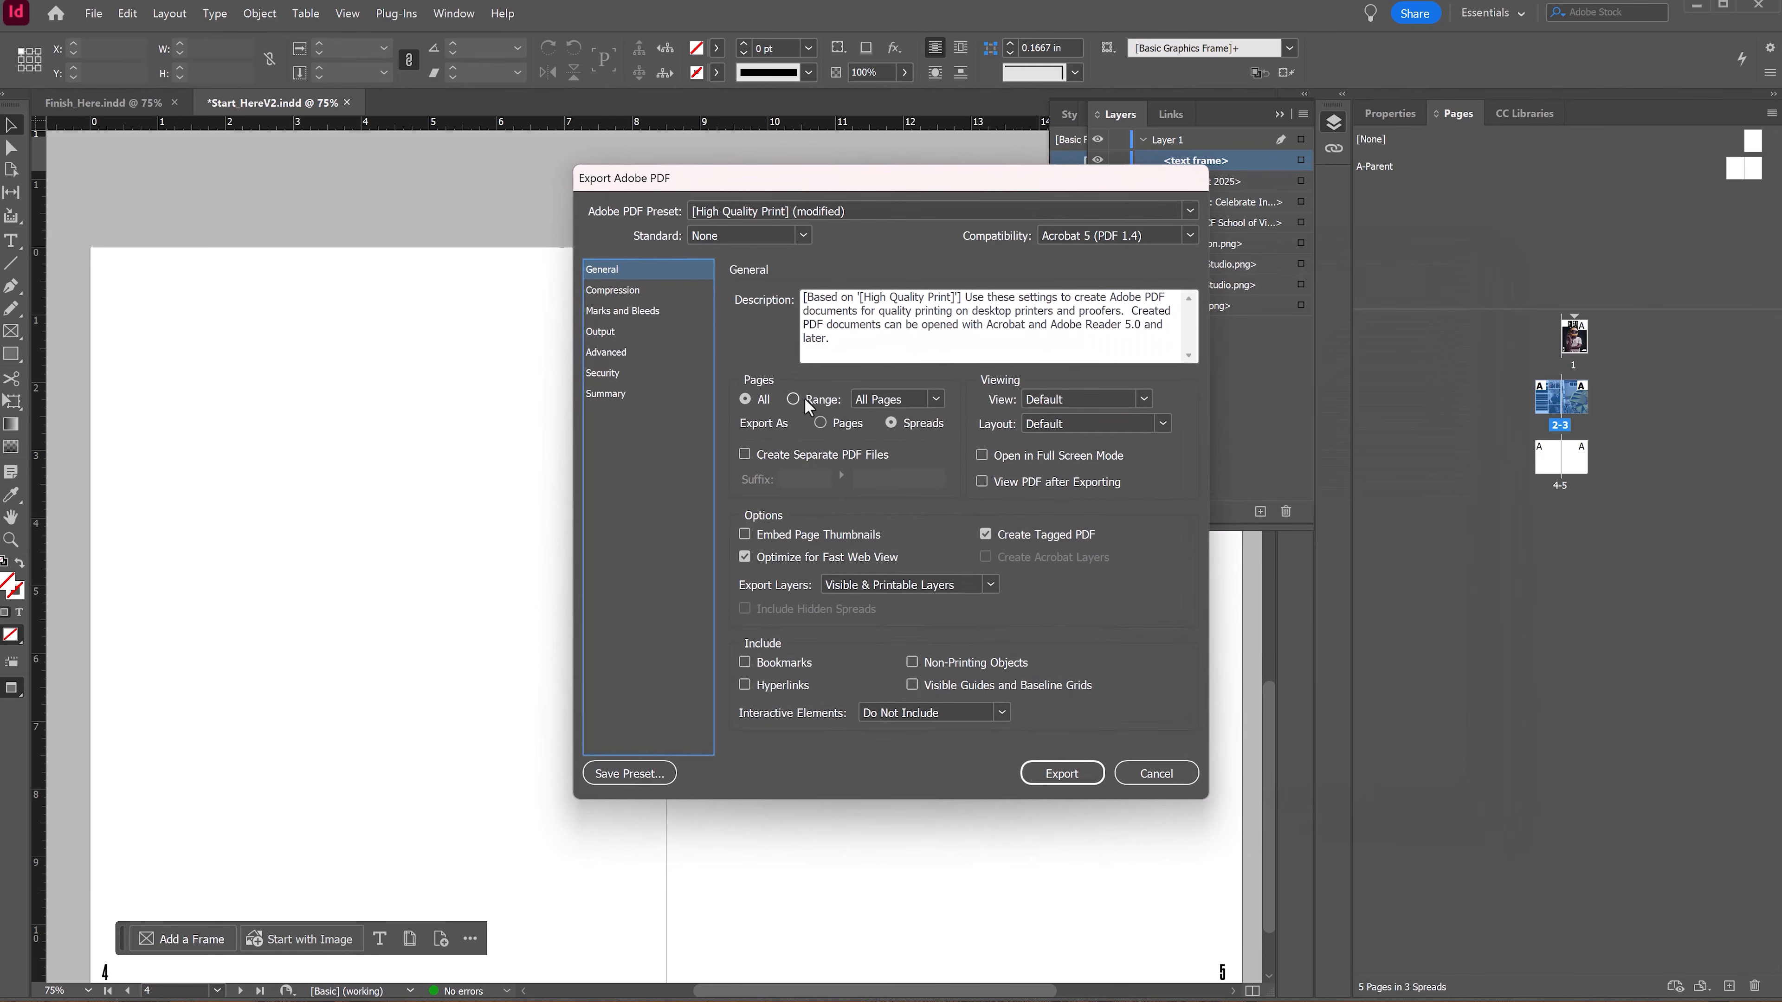
Step: Choose the High Quality Print preset, export as spreads, and run the PDF export
left_click(794, 209)
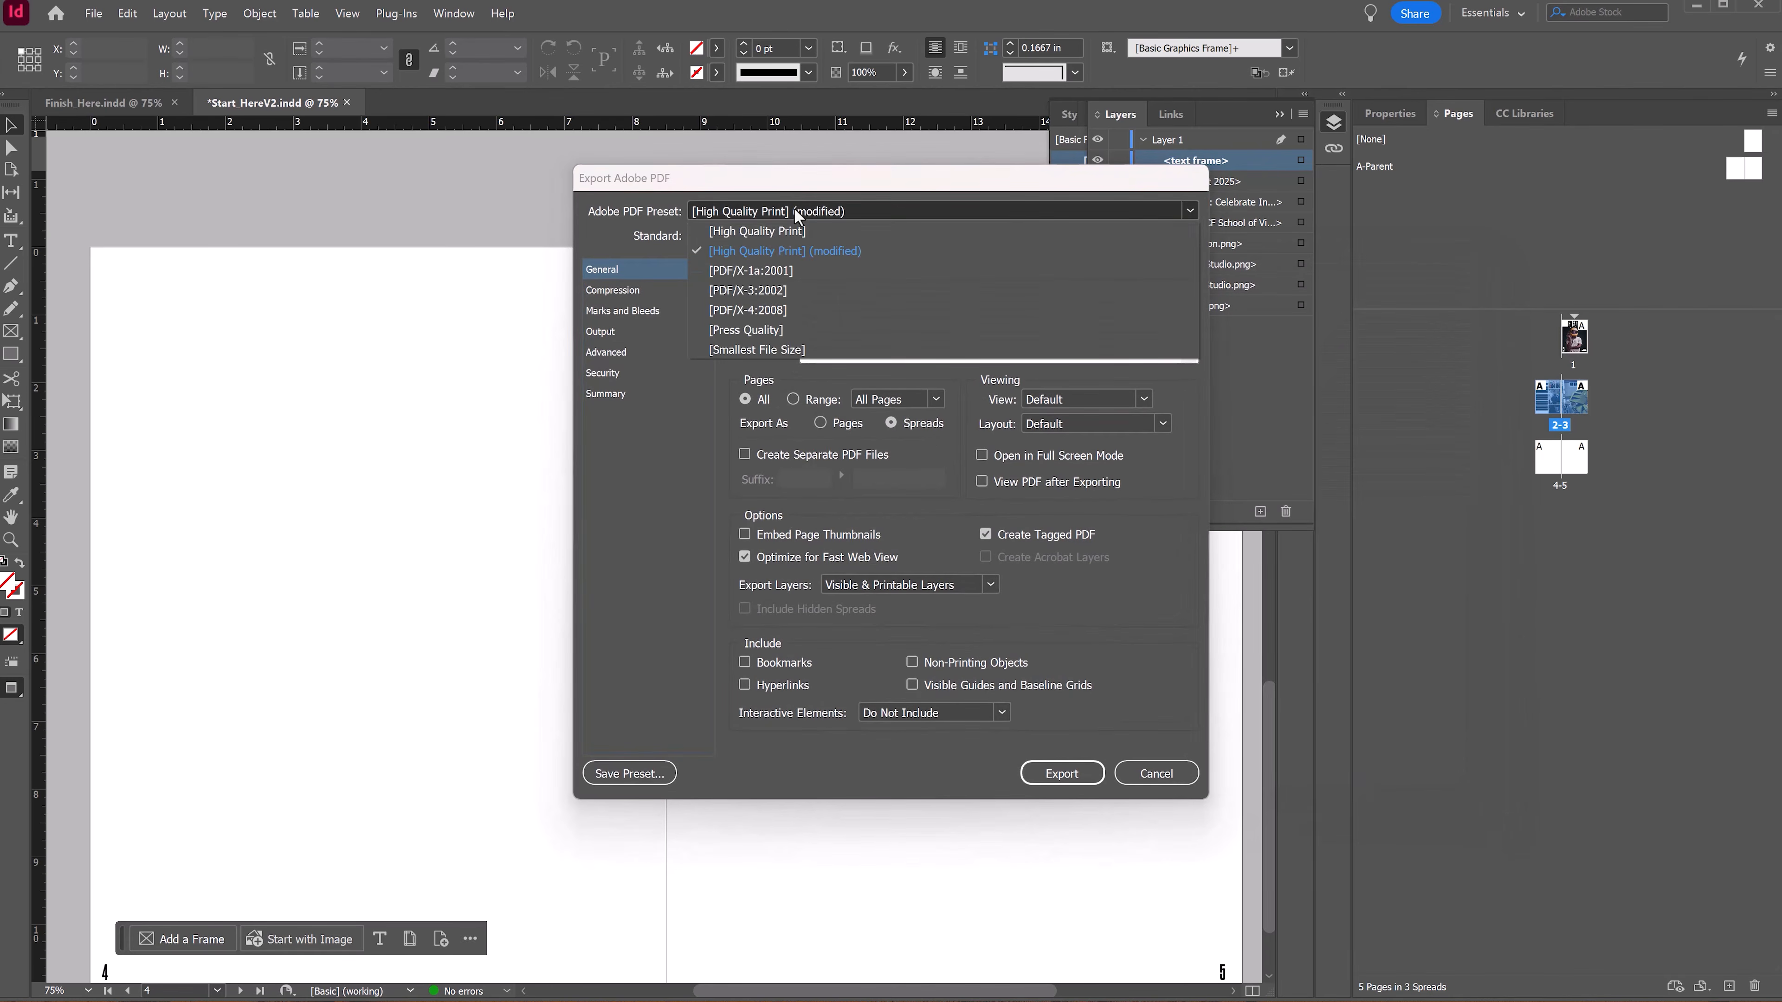
left_click(776, 231)
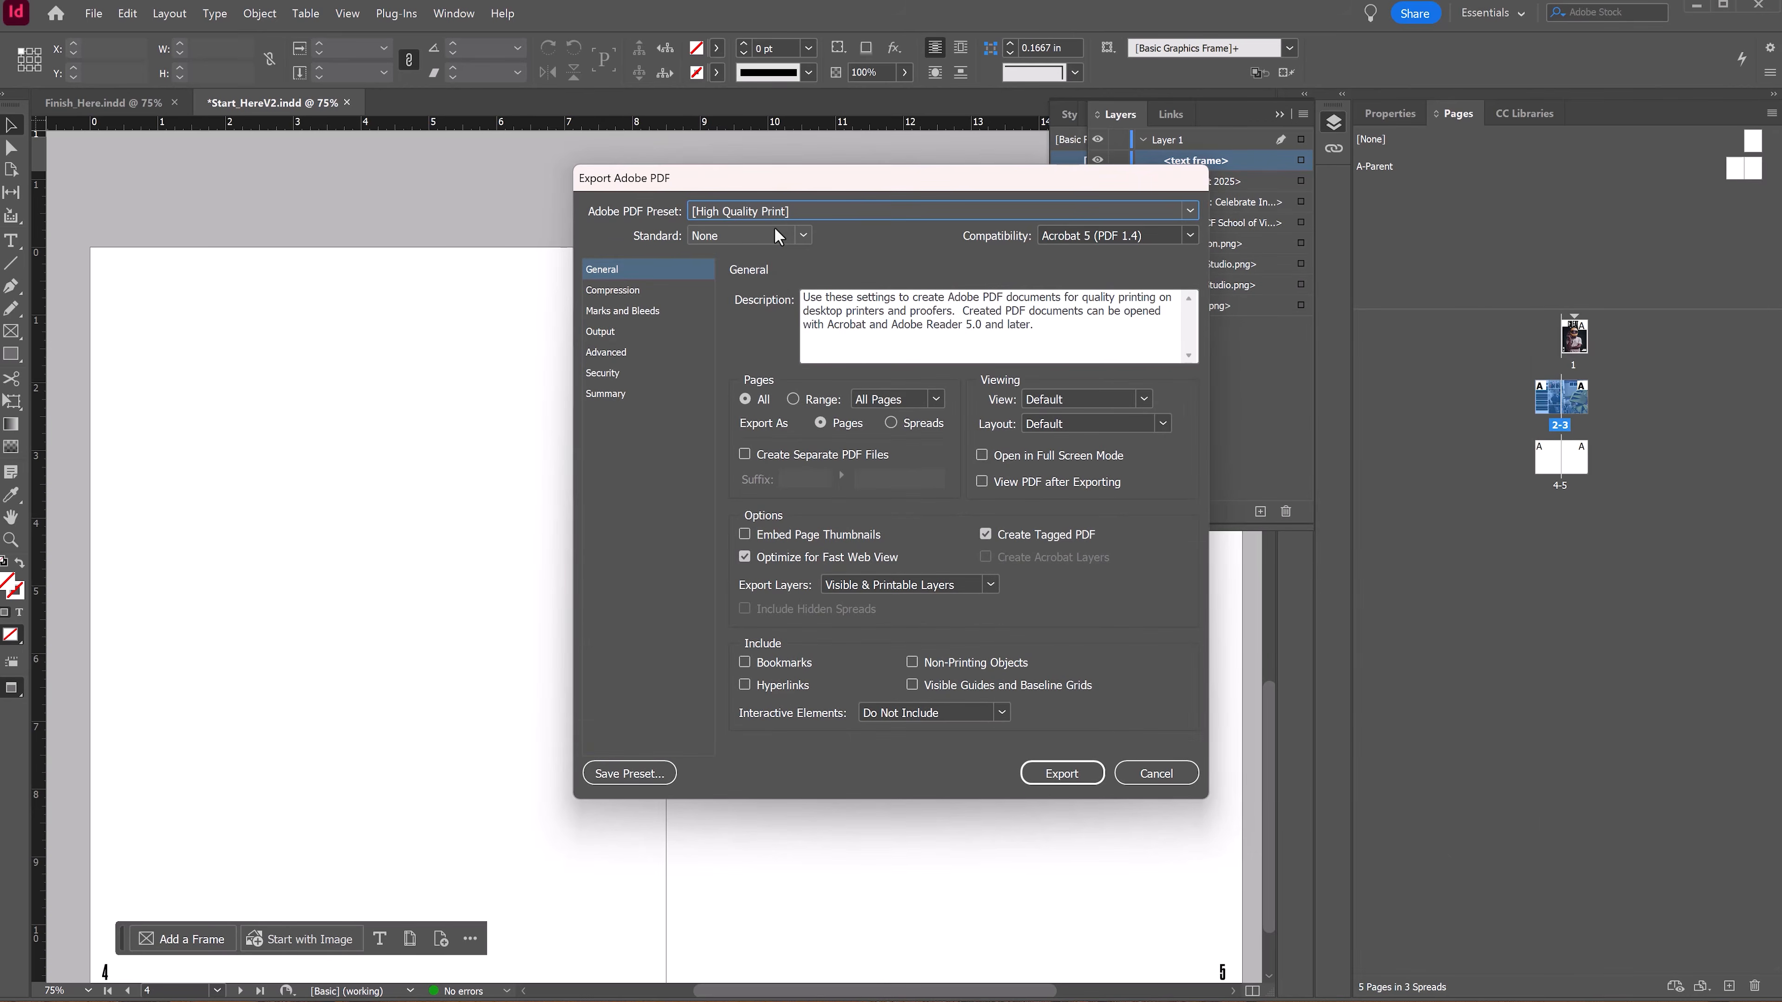
left_click(891, 423)
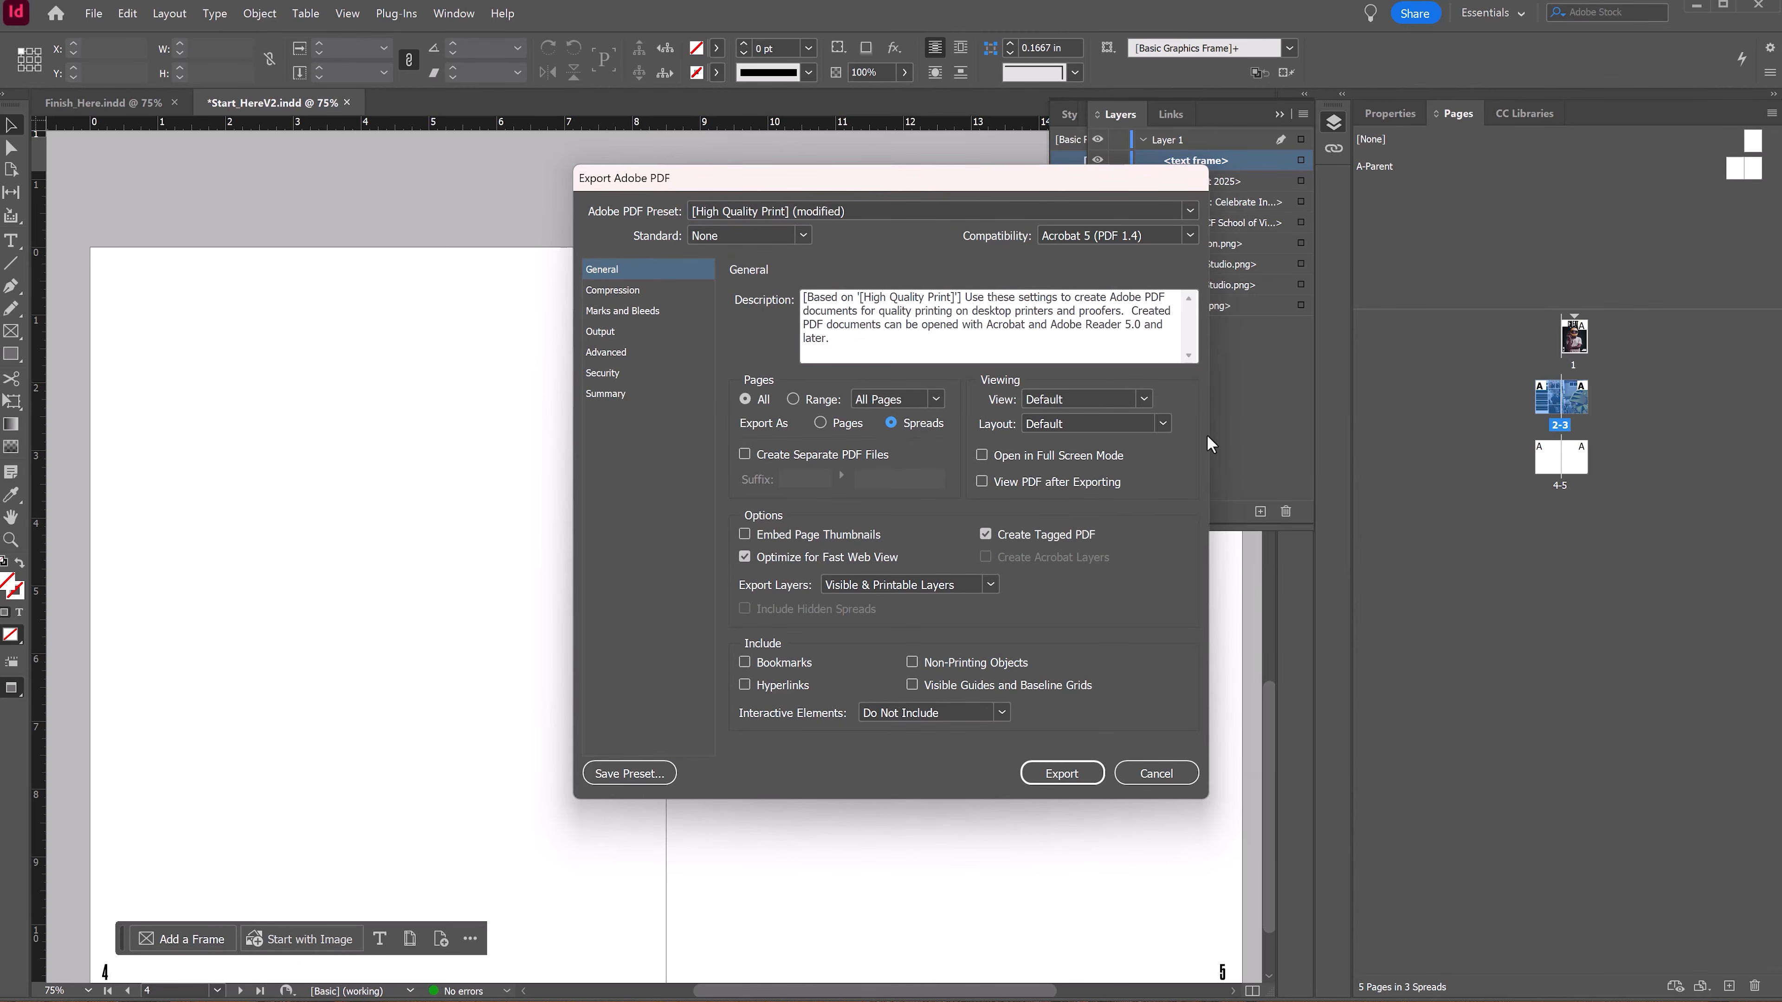
left_click(1064, 773)
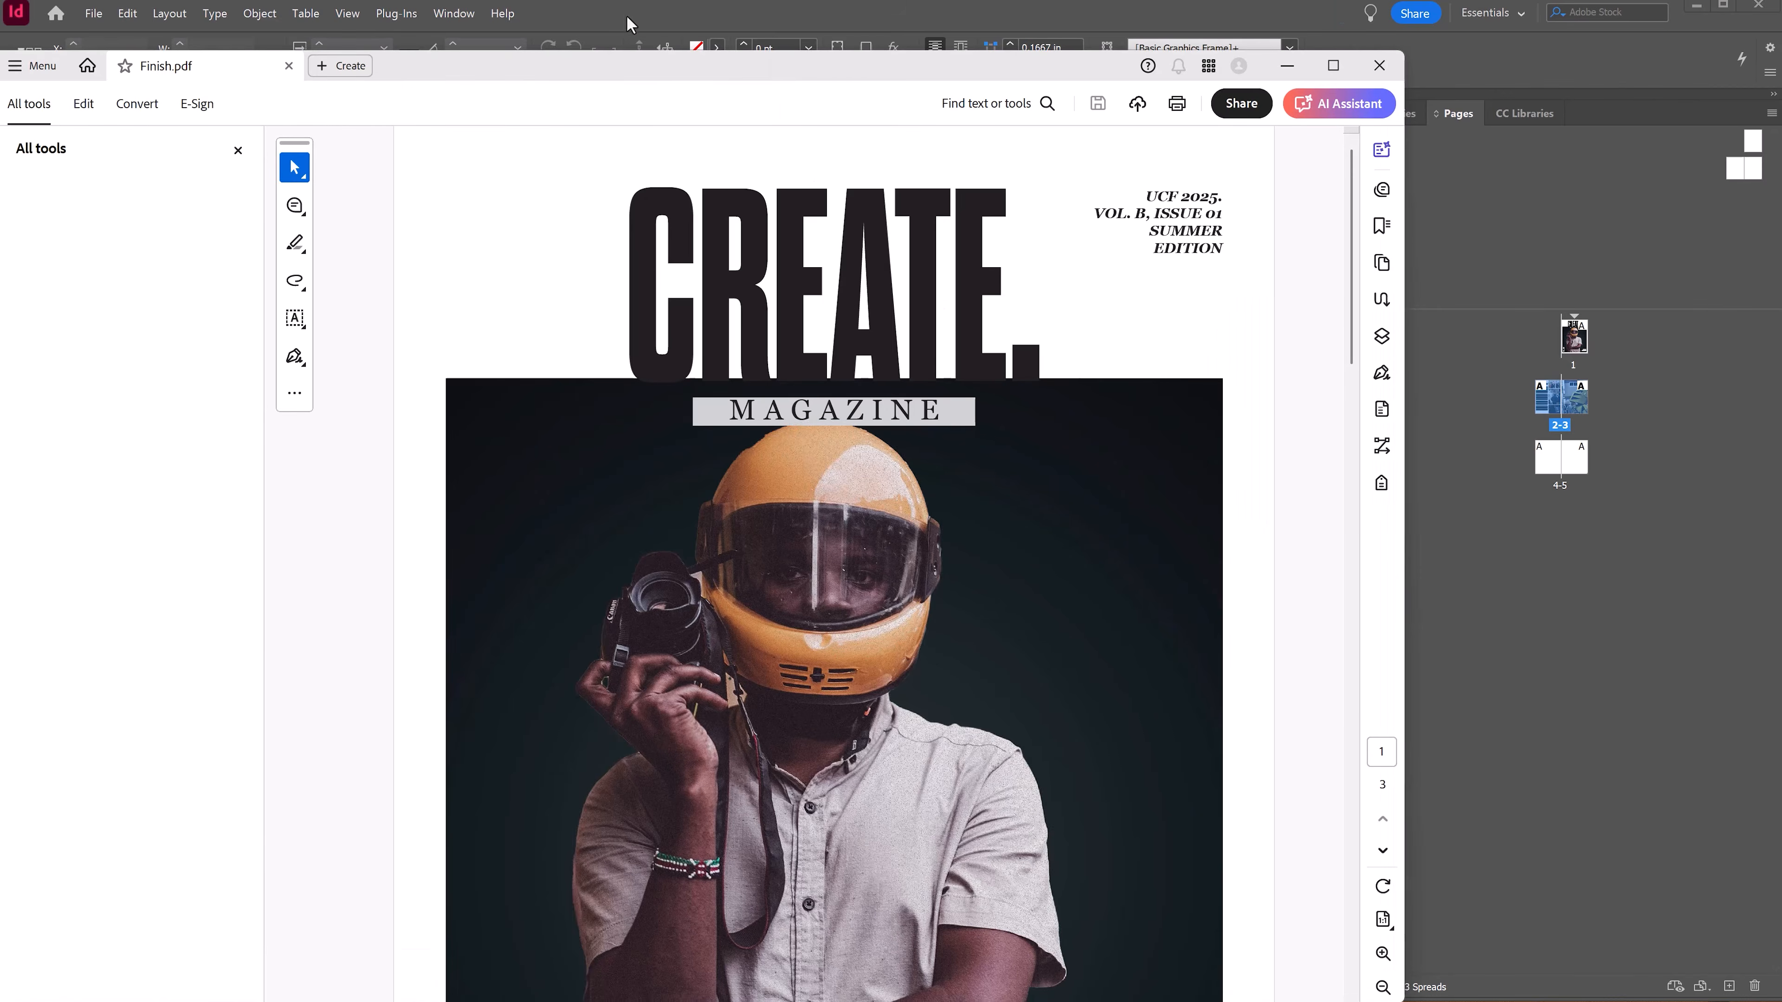
Step: Review the exported Finish.pdf pages in Acrobat, dismissing its side panel and popup, then close it
left_click_drag(633, 64, 765, 127)
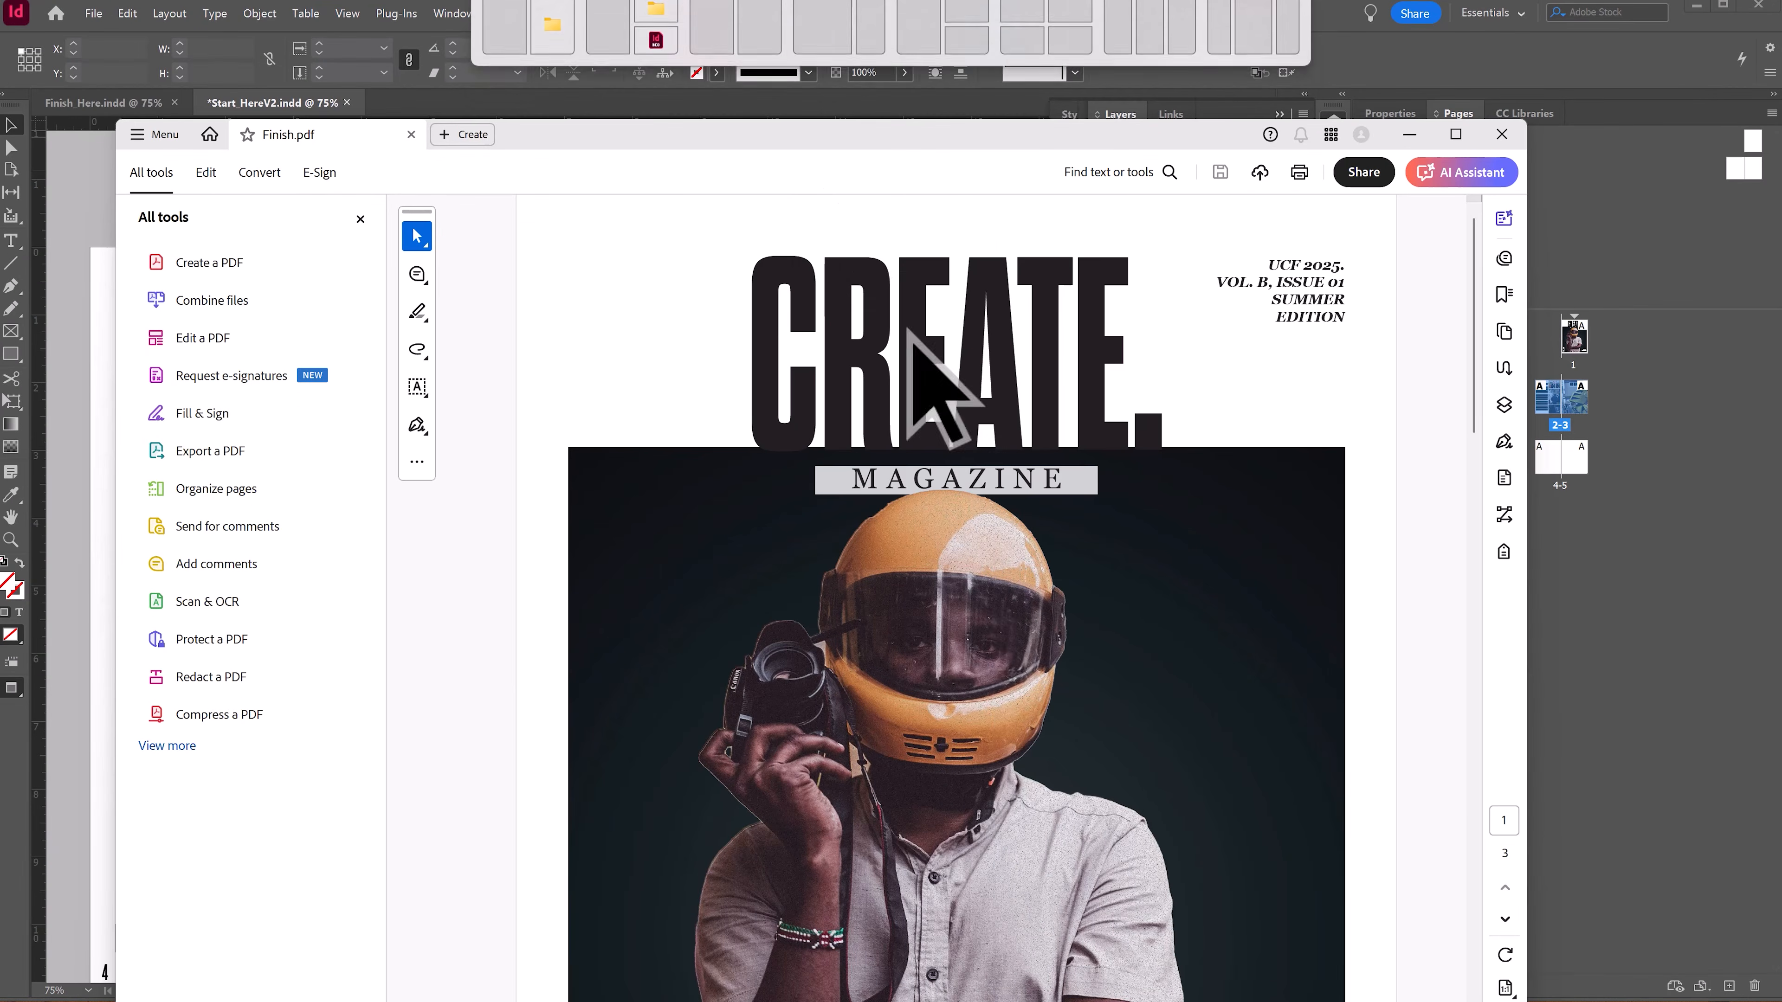
scroll(1004, 673, "down", 1)
scroll(1003, 673, "down", 10)
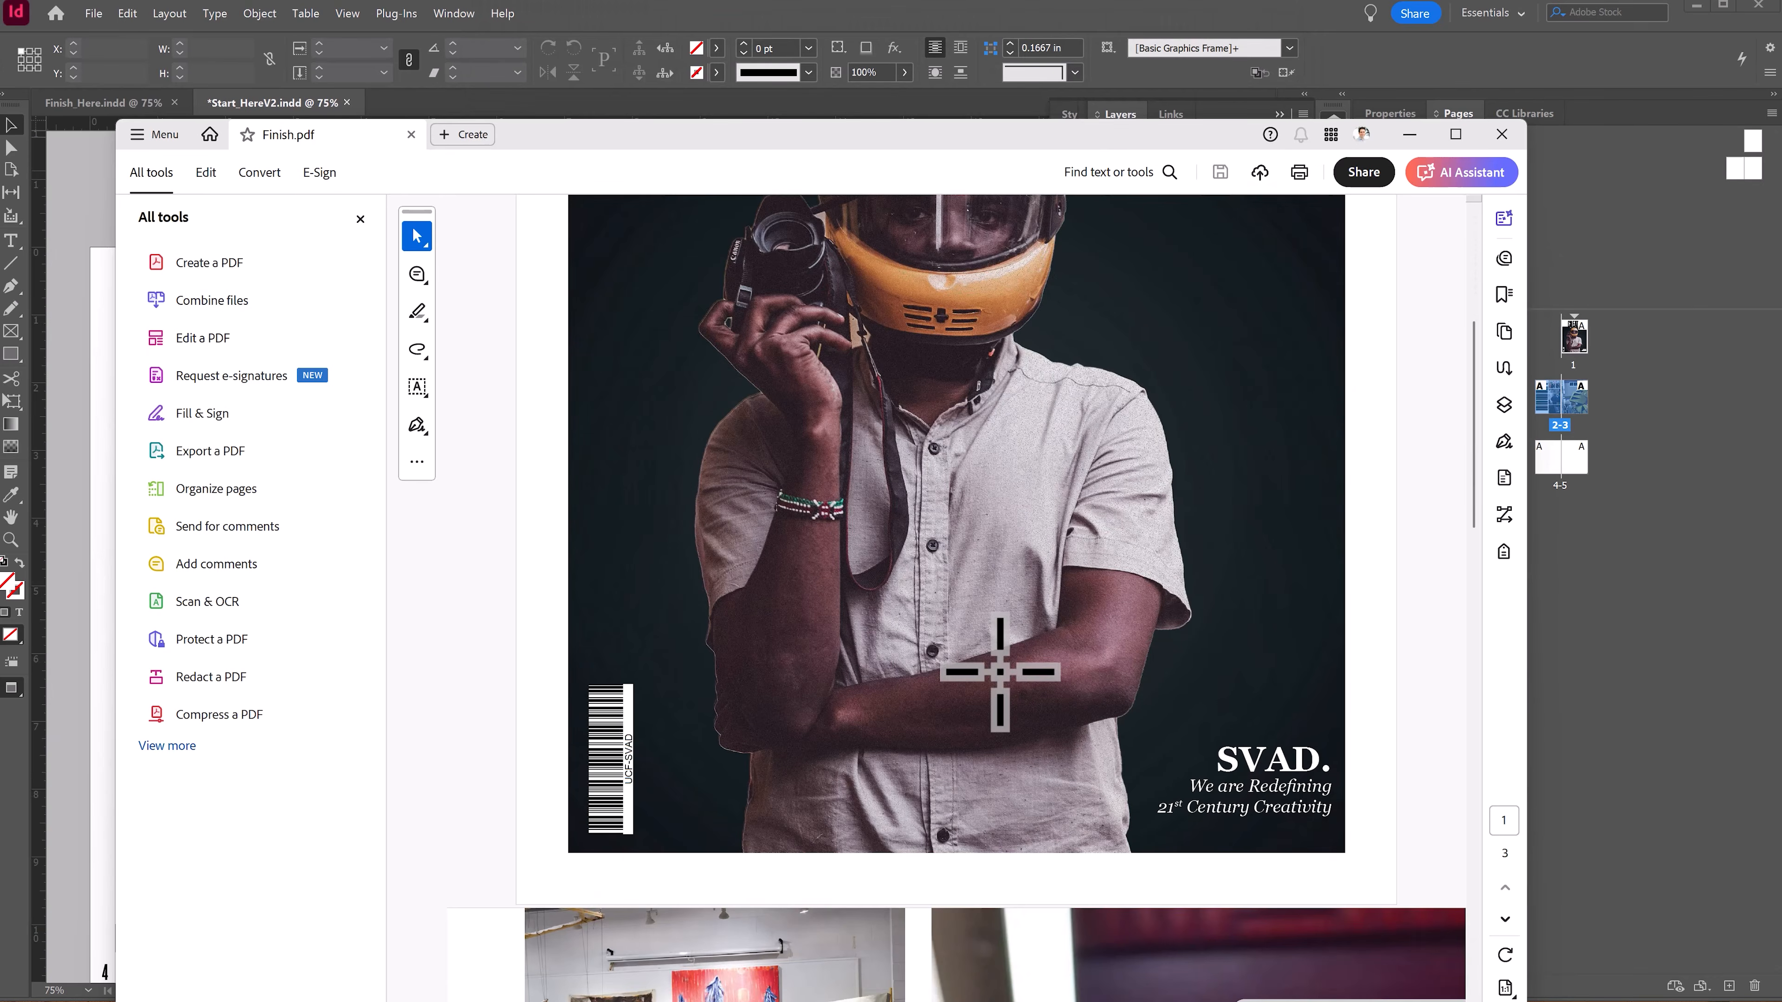
scroll(1003, 673, "down", 5)
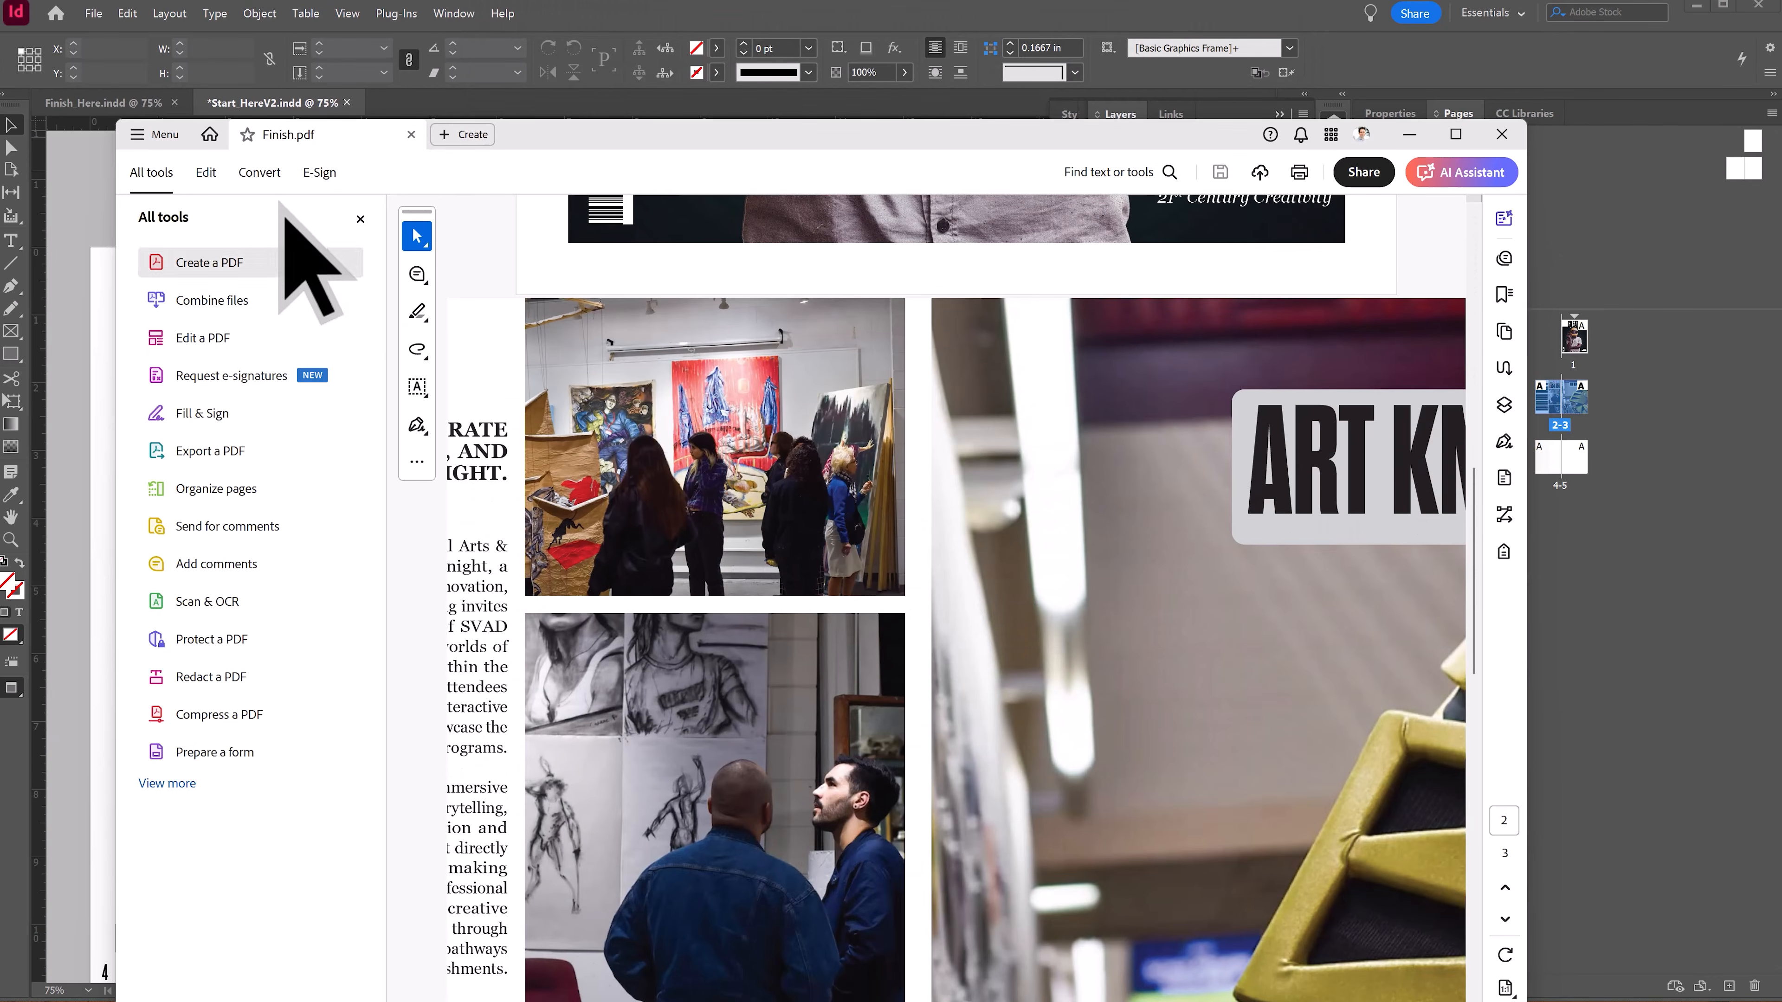
left_click(360, 219)
scroll(813, 672, "down", 2)
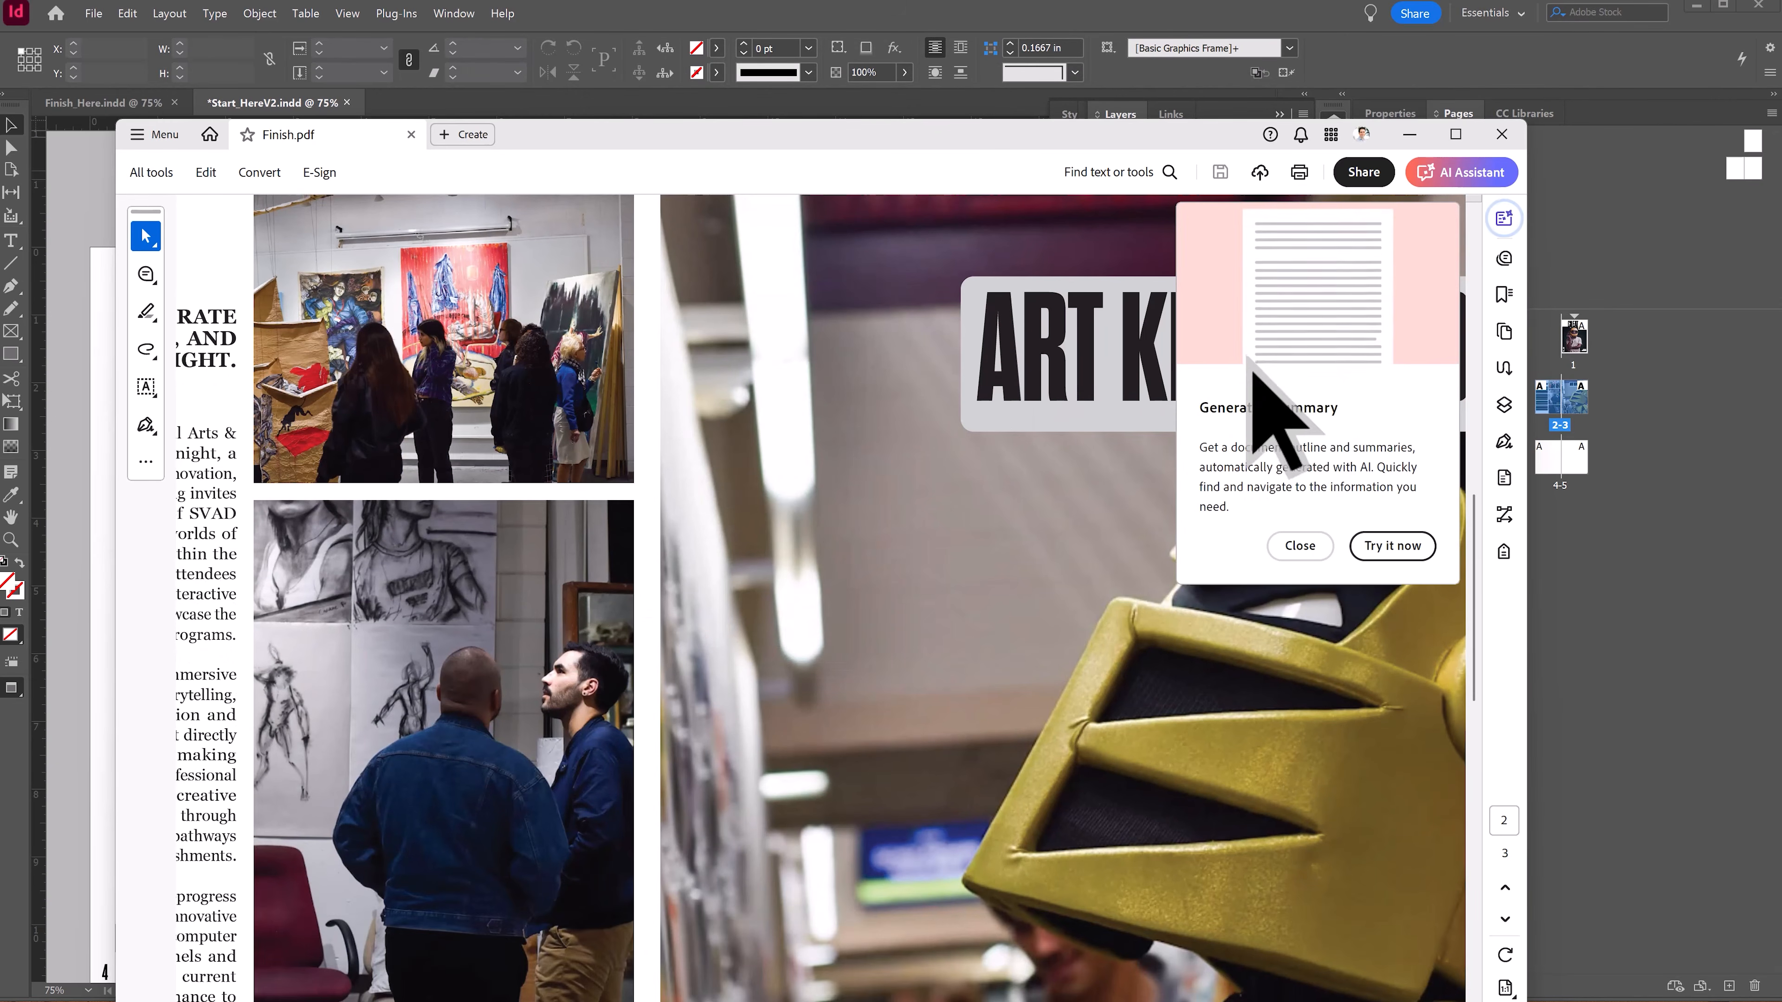
left_click(1242, 560)
scroll(783, 676, "down", 4)
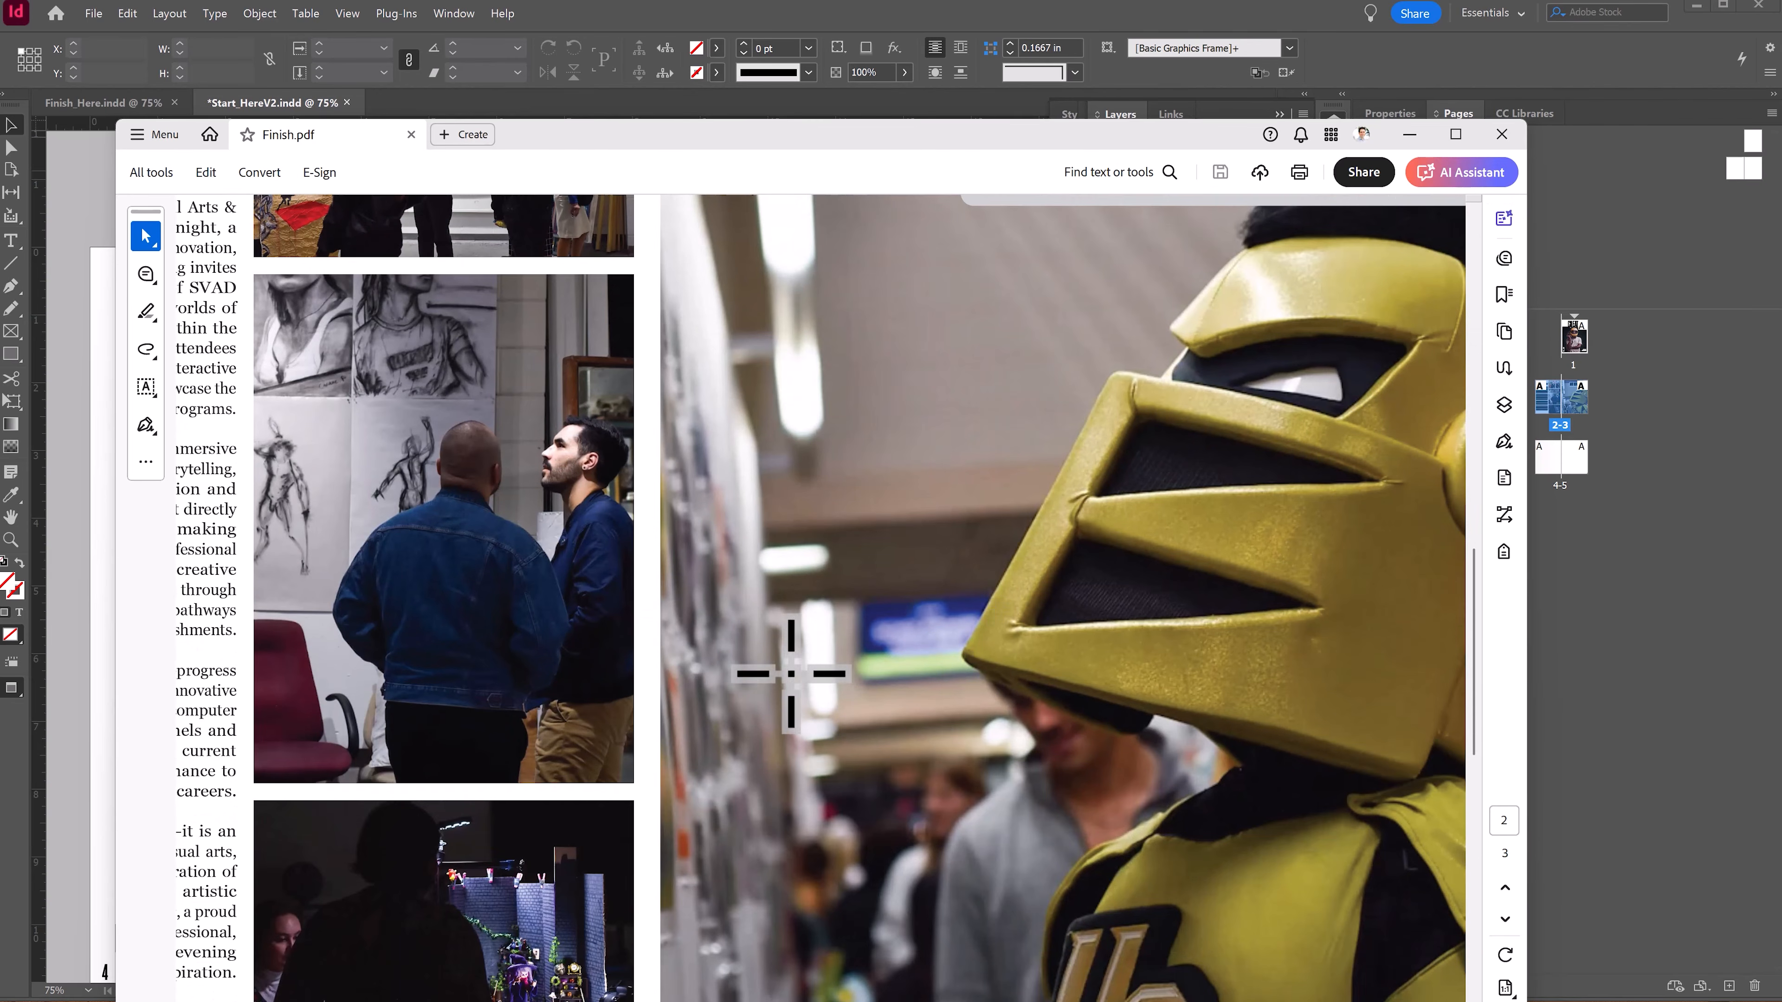
left_click(1516, 136)
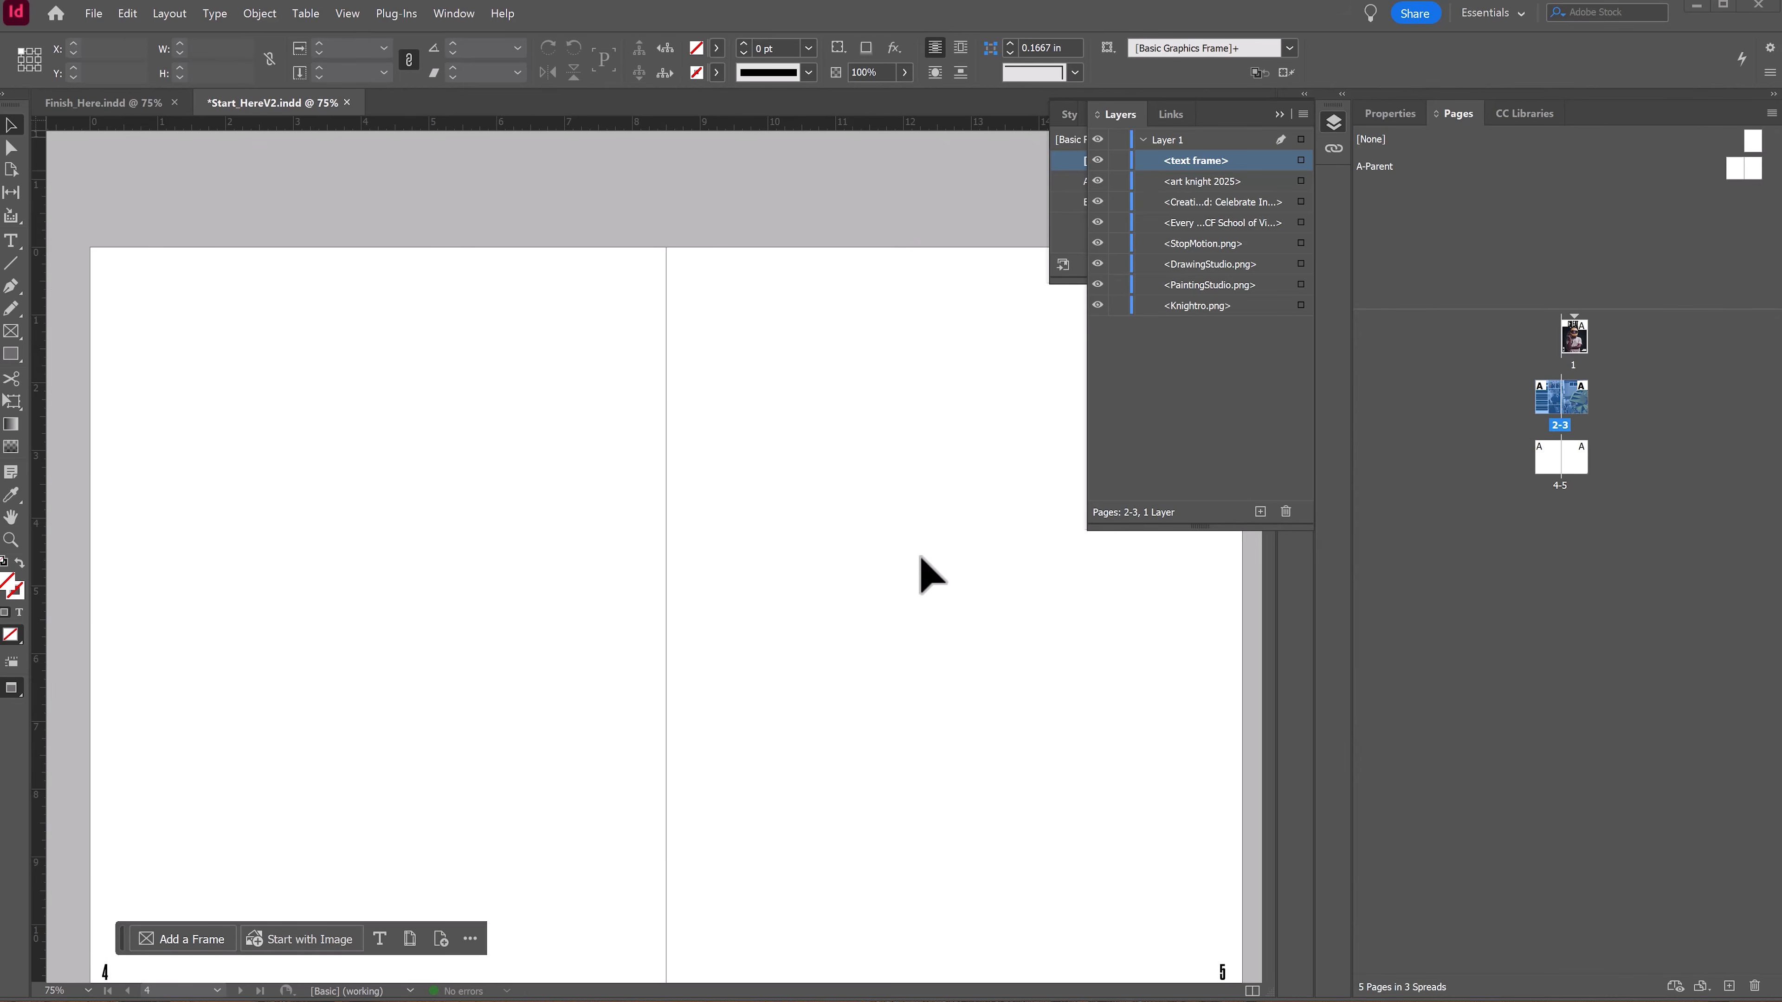
scroll(870, 609, "up", 5)
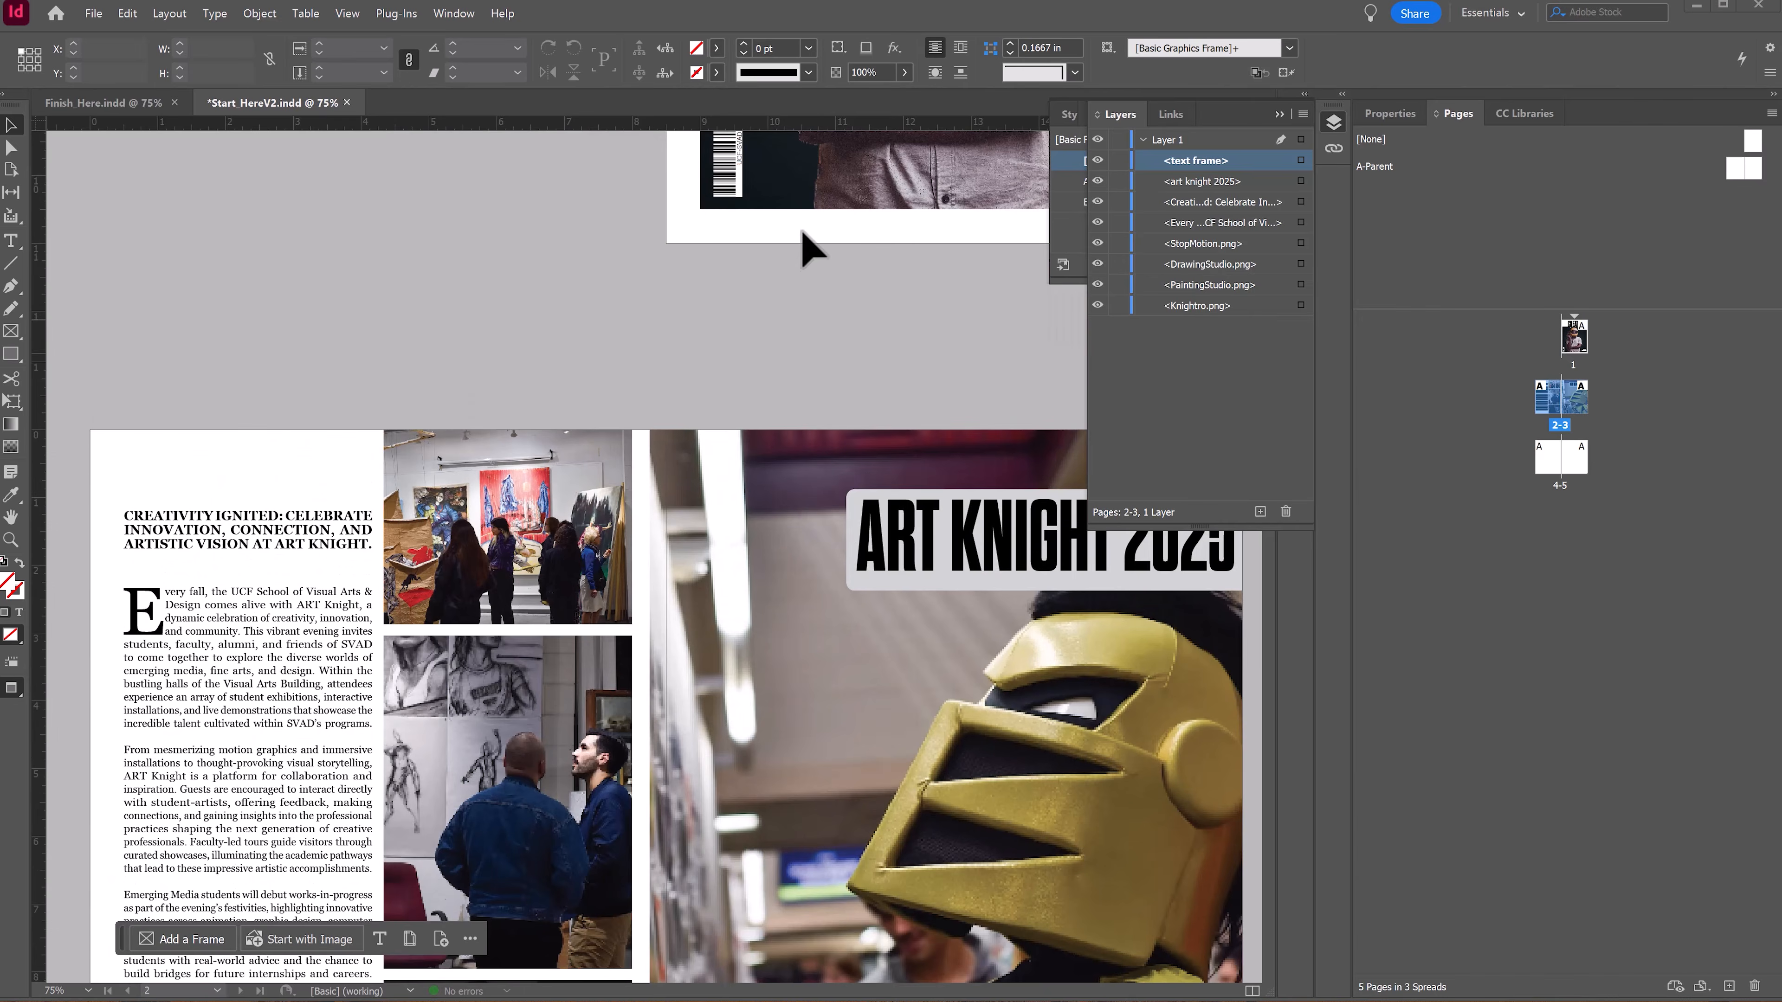
scroll(748, 762, "down", 17)
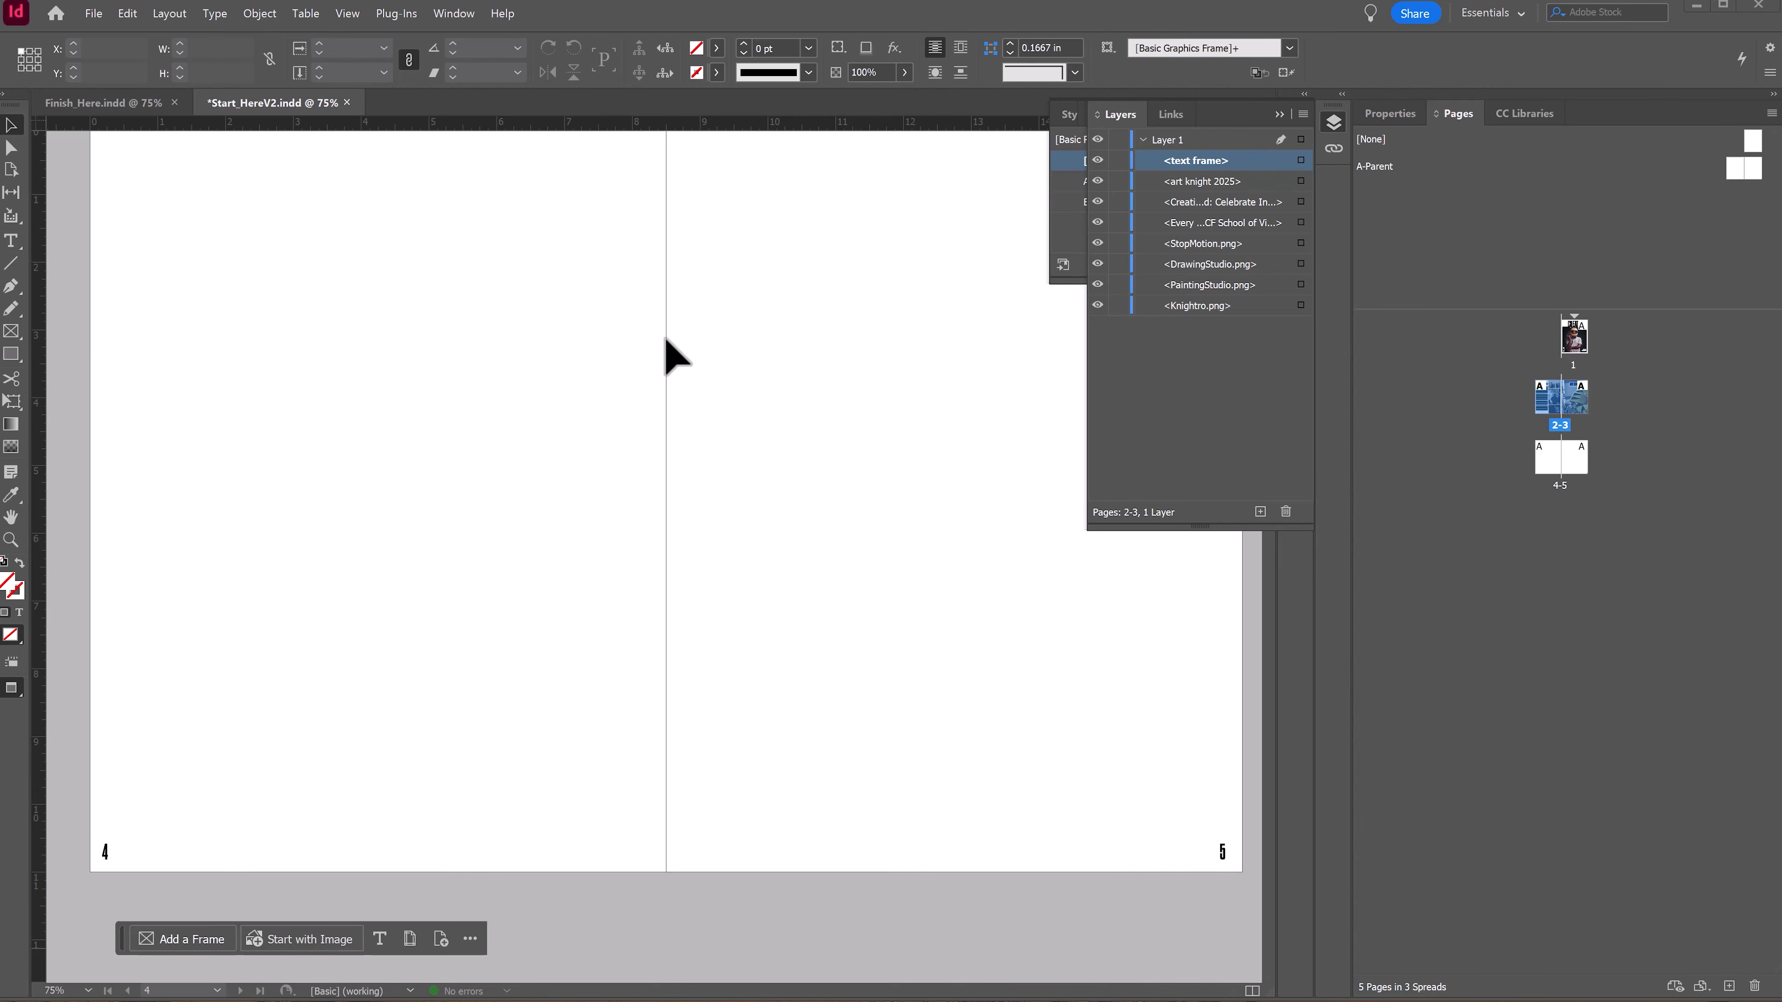
scroll(962, 597, "up", 2)
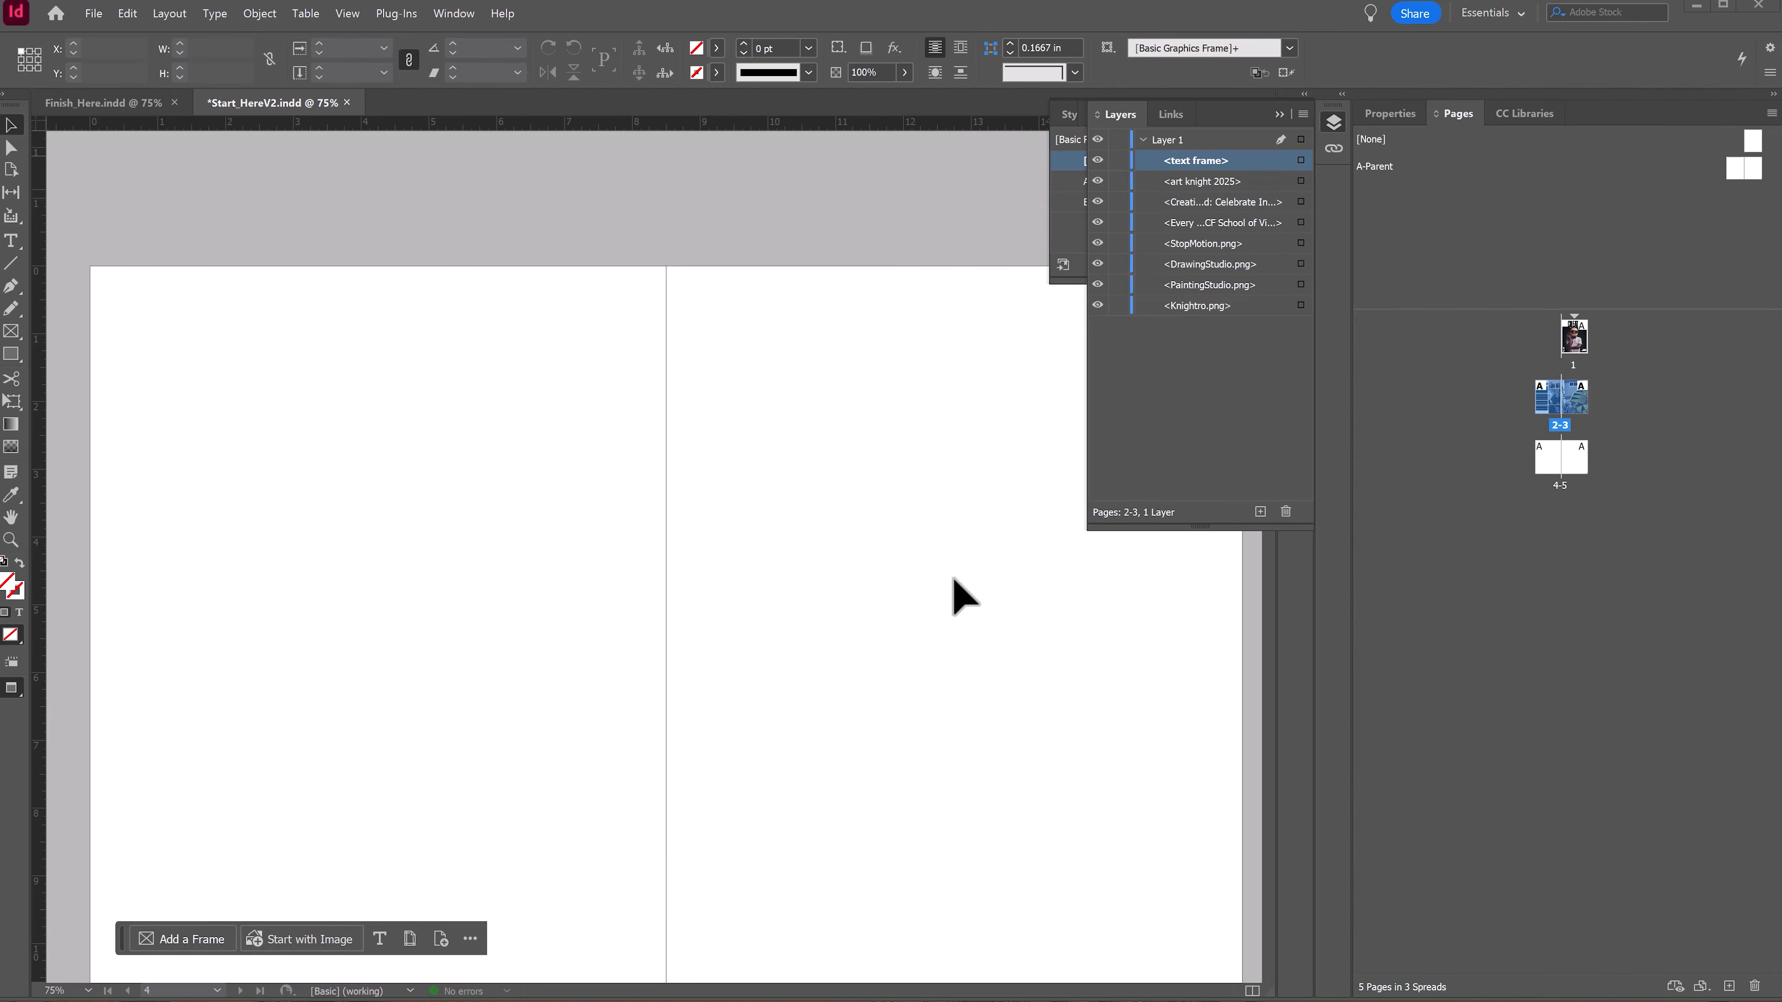